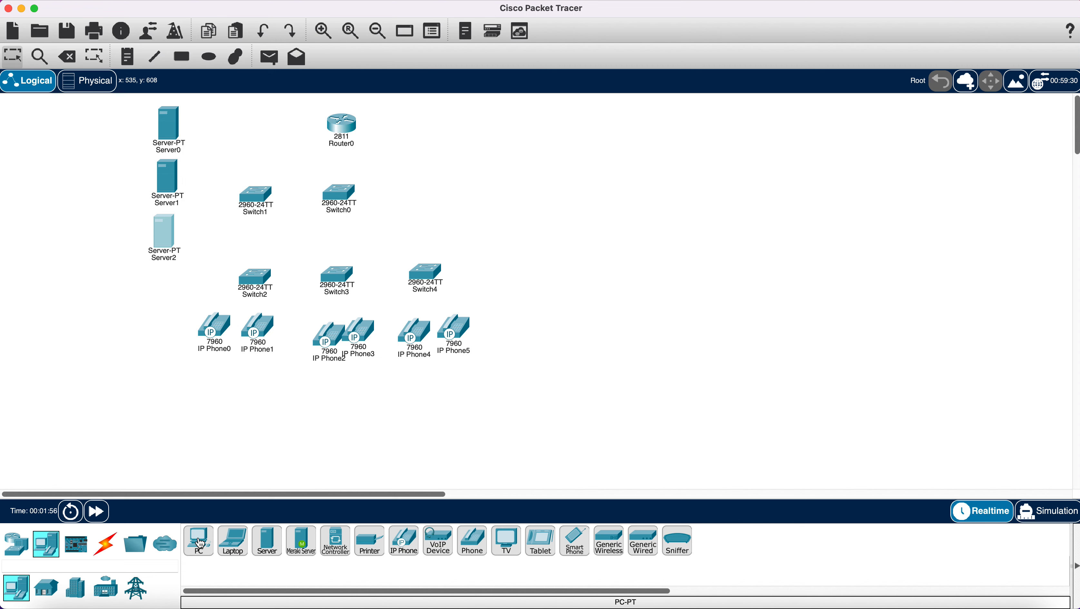
- Place PC0 through PC5 left to right in a single row under the IP phones
click(198, 541)
click(204, 408)
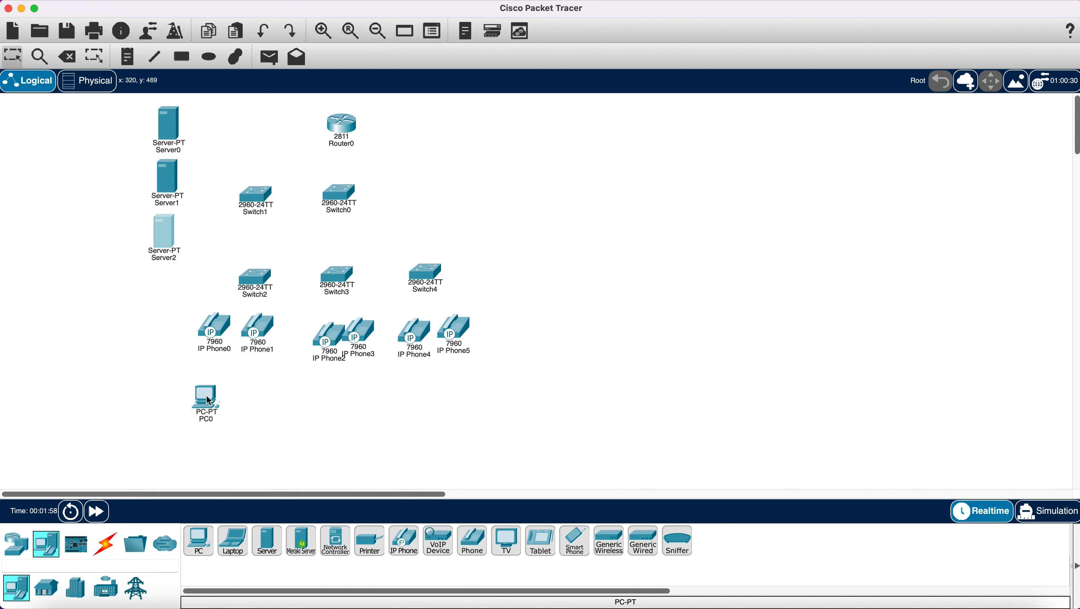
click(205, 549)
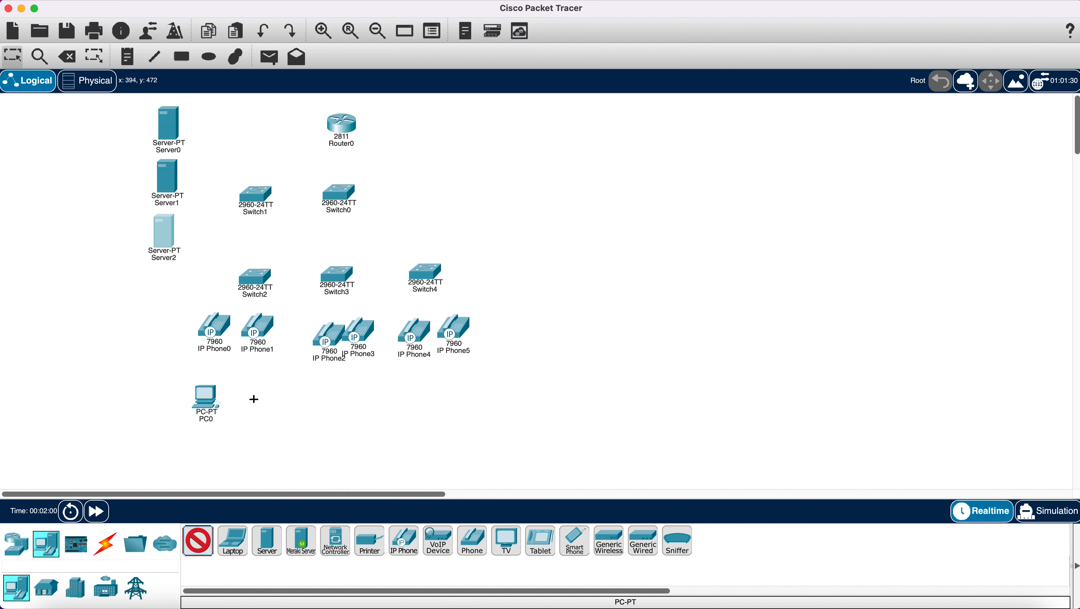
click(254, 399)
click(321, 398)
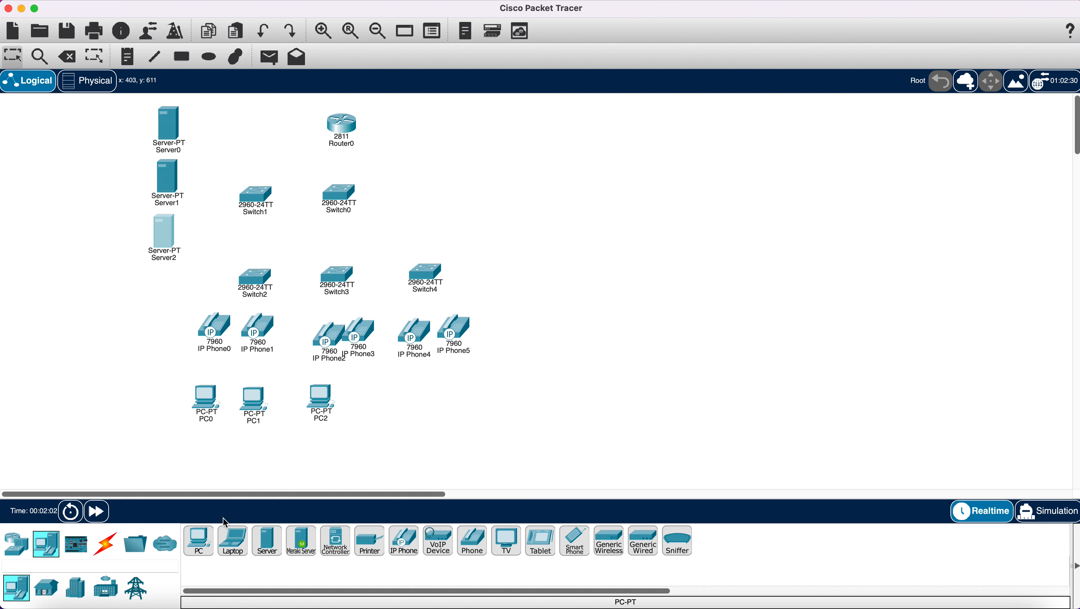
click(199, 540)
click(362, 398)
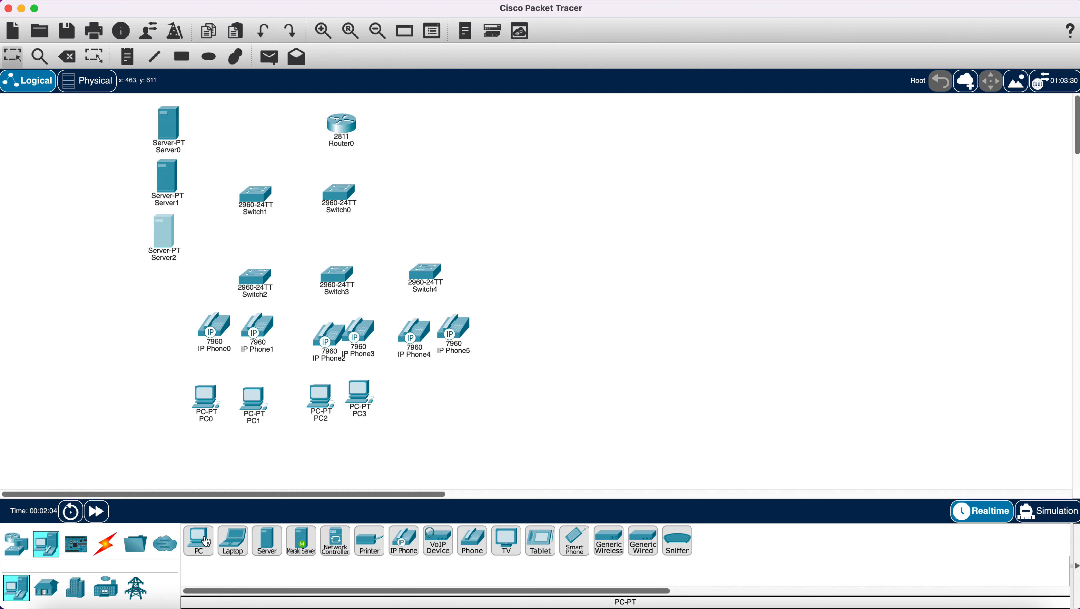
click(205, 541)
click(411, 390)
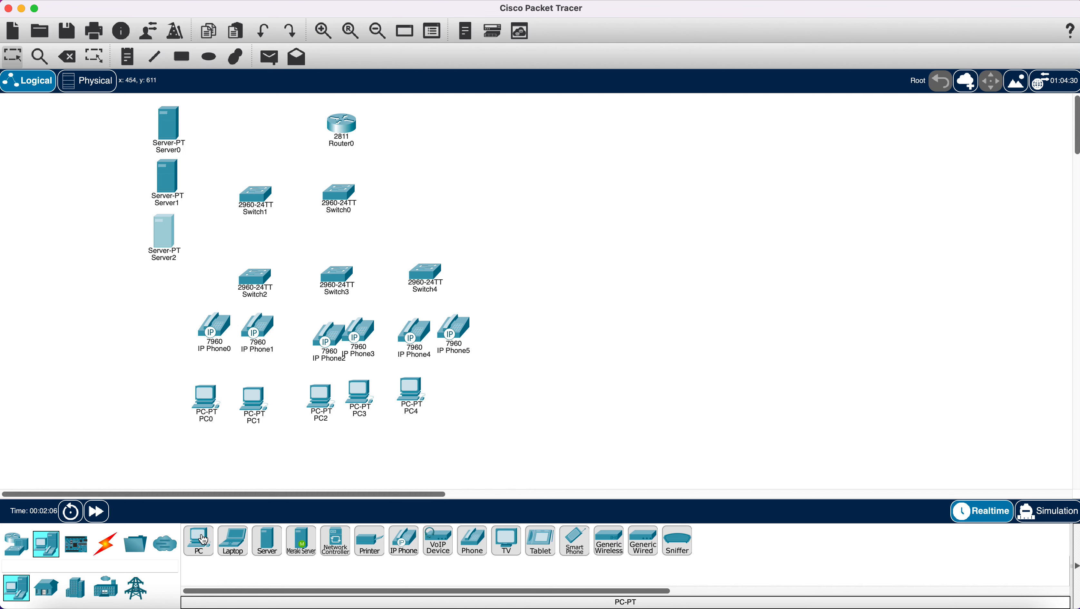
click(199, 540)
click(467, 392)
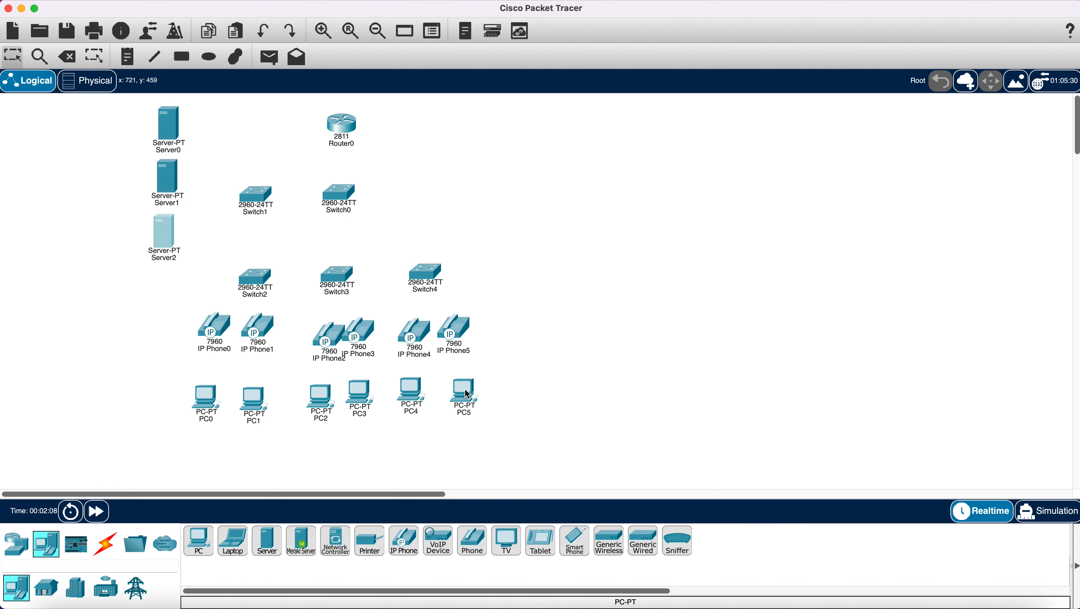
click(13, 544)
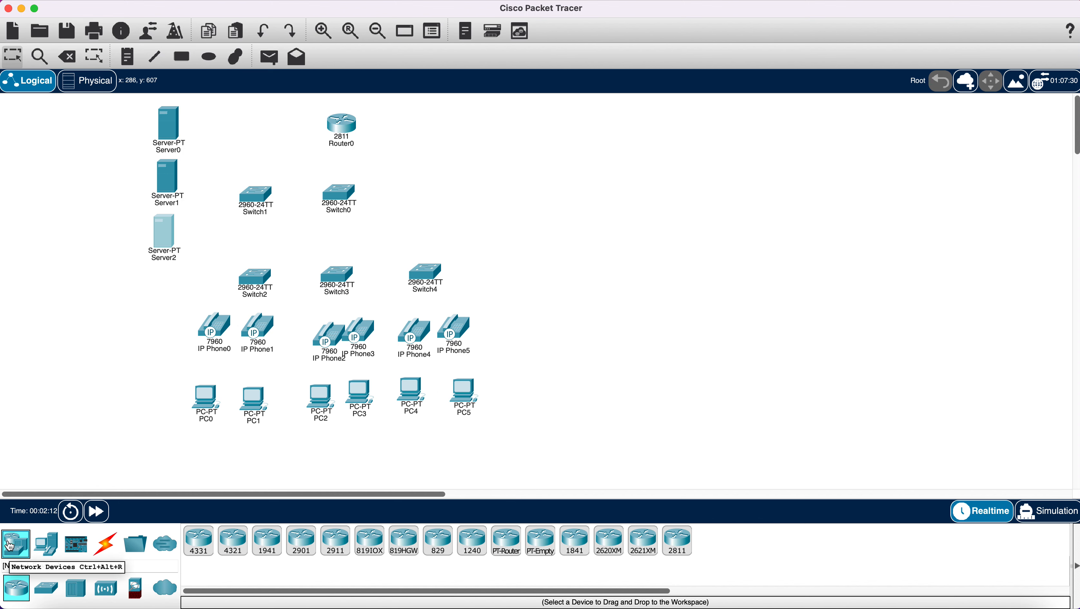
- Line up IP Phone2, 4, 5 and PC2, PC5 in their rows; raise Switch2 and Switch3 slightly
drag(337, 346, 215, 333)
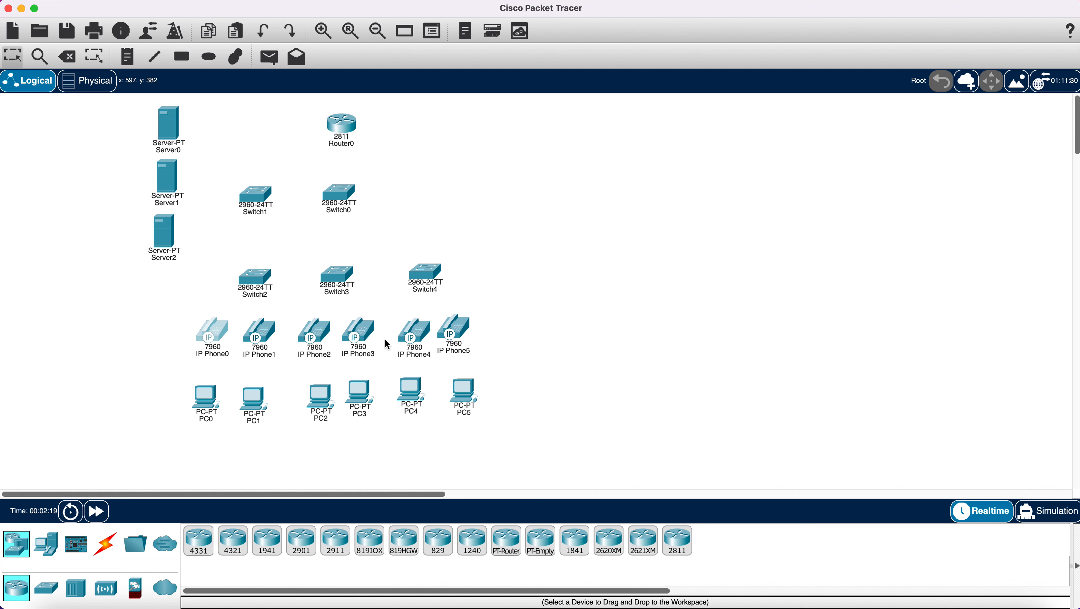
drag(319, 401, 363, 404)
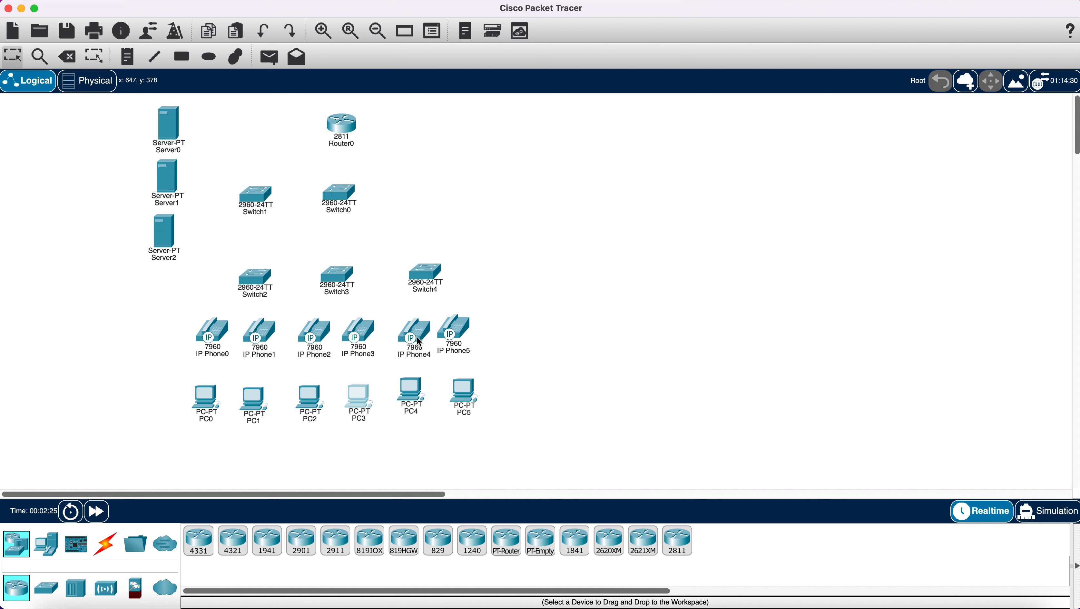
drag(420, 341, 416, 335)
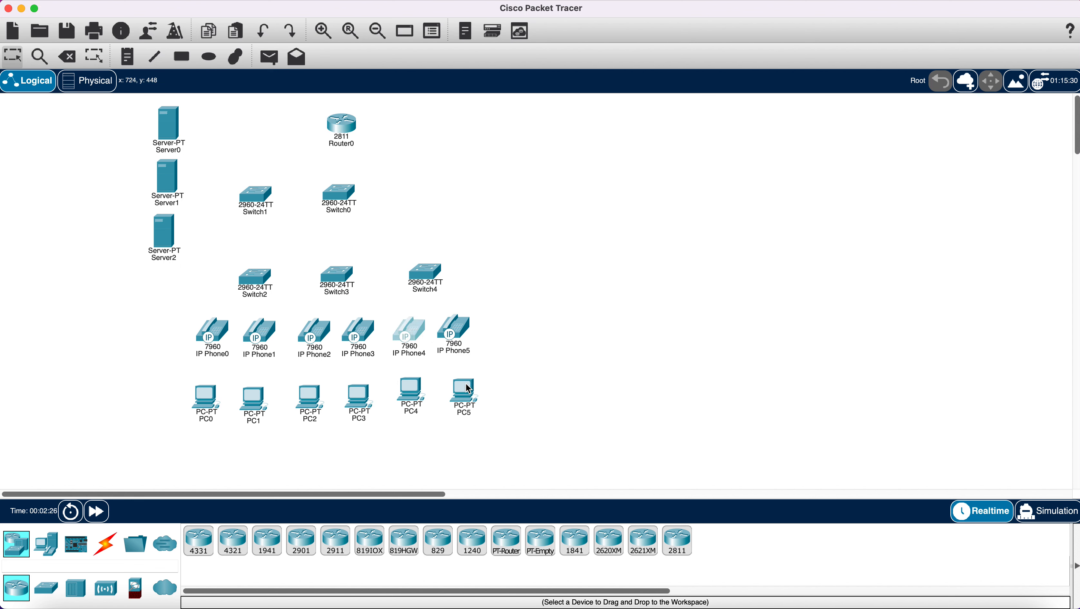
mouse_move(469, 389)
mouse_down()
mouse_move(411, 398)
mouse_move(458, 397)
mouse_up()
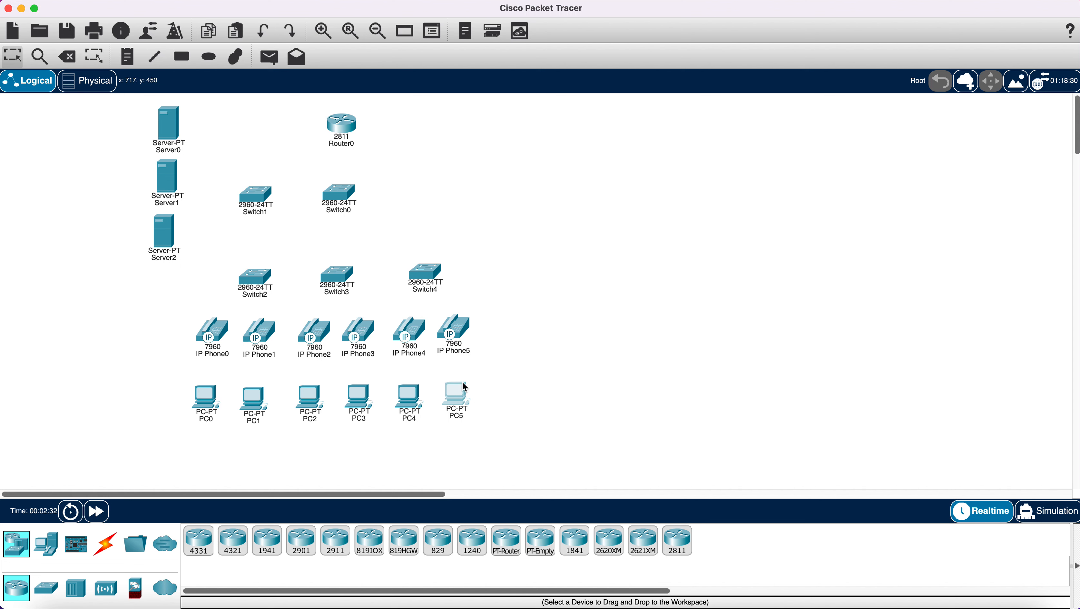
drag(447, 325, 455, 335)
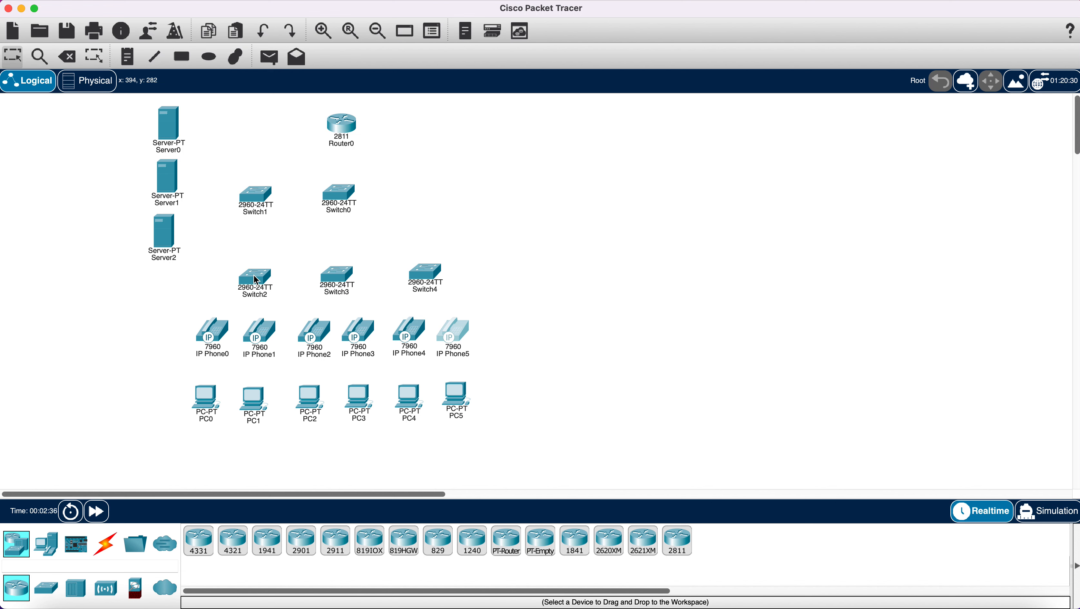
drag(256, 279, 256, 274)
drag(335, 278, 332, 273)
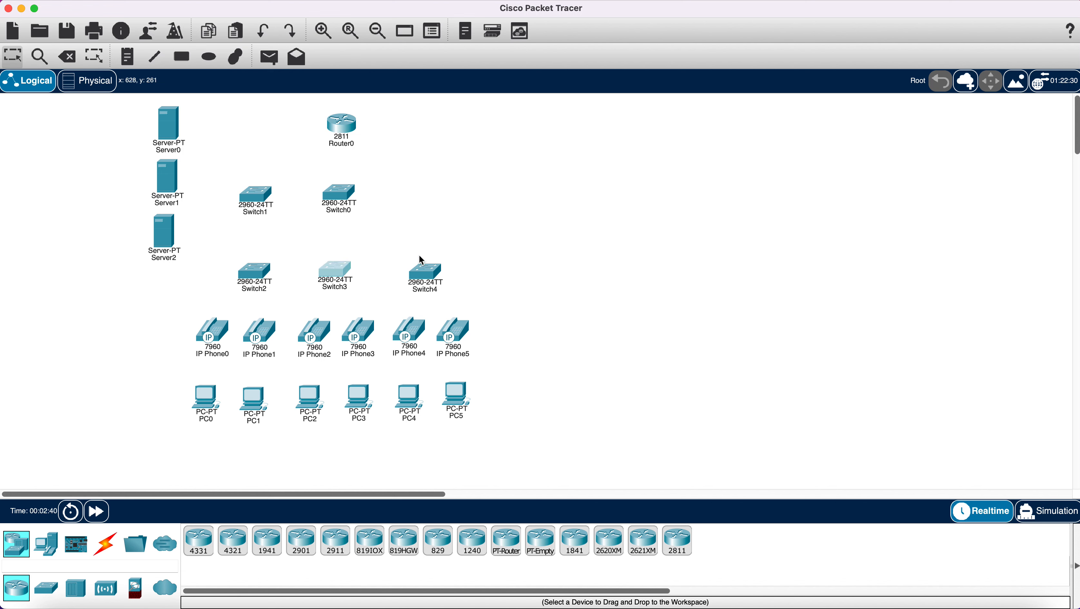
- Connect Router0 to Switch0 FastEthernet0/1 with a copper straight-through cable
click(106, 545)
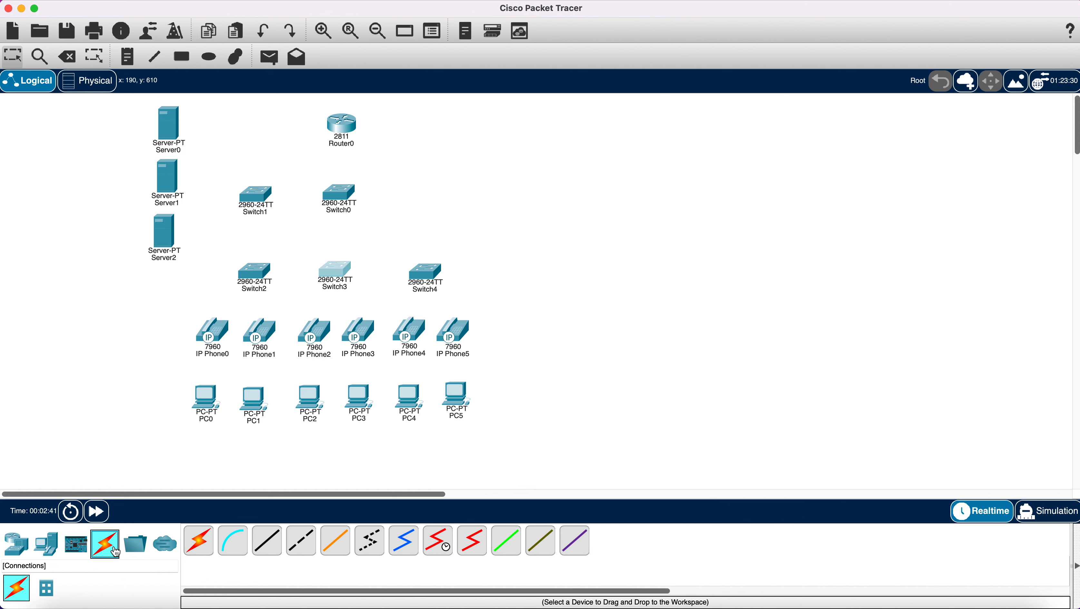
click(267, 540)
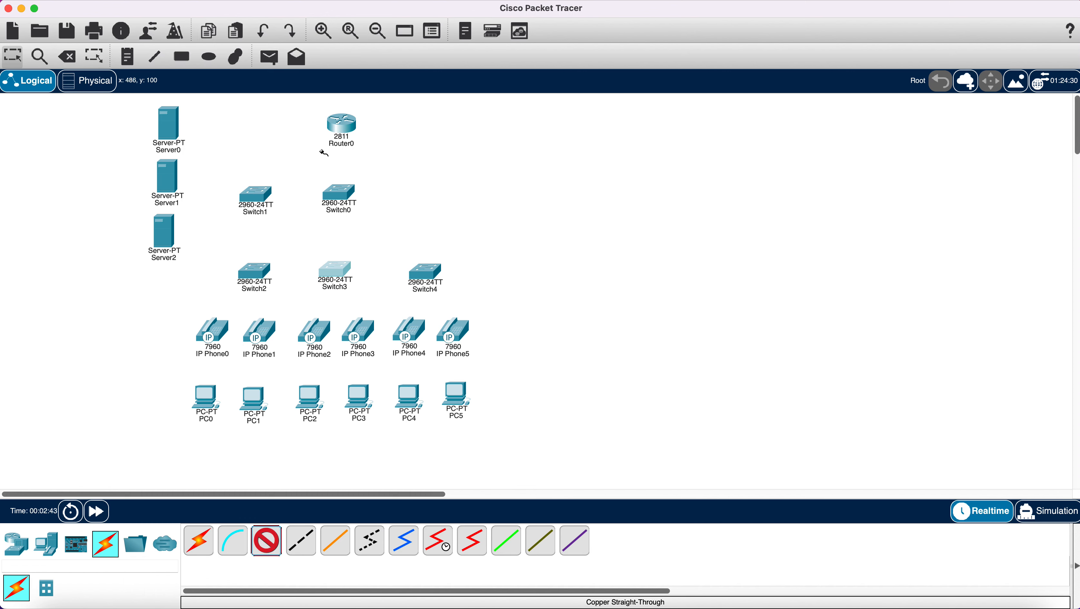
click(341, 125)
click(366, 155)
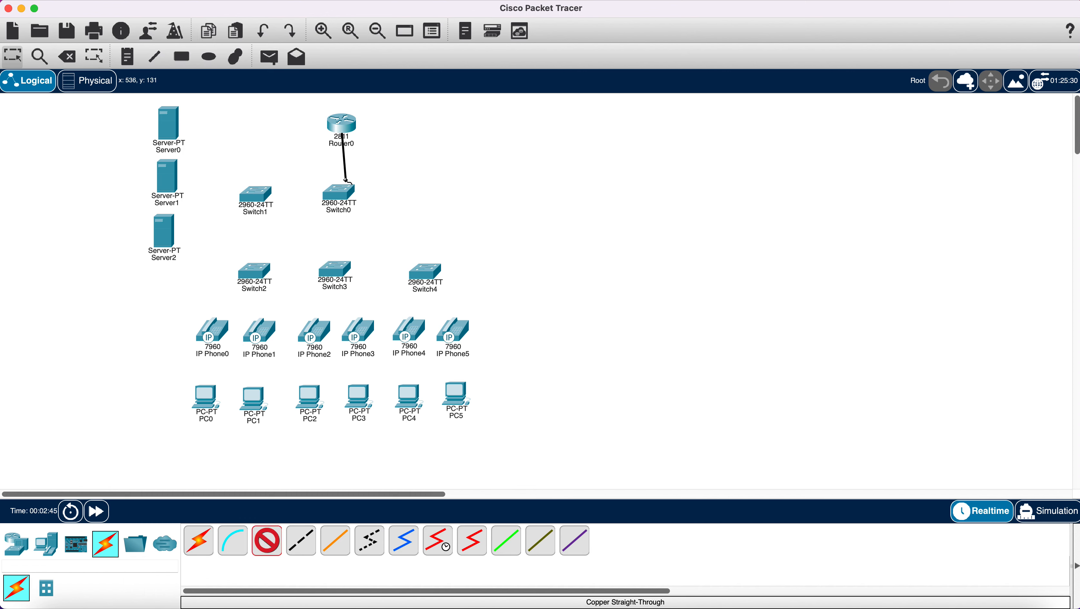
click(338, 190)
click(371, 211)
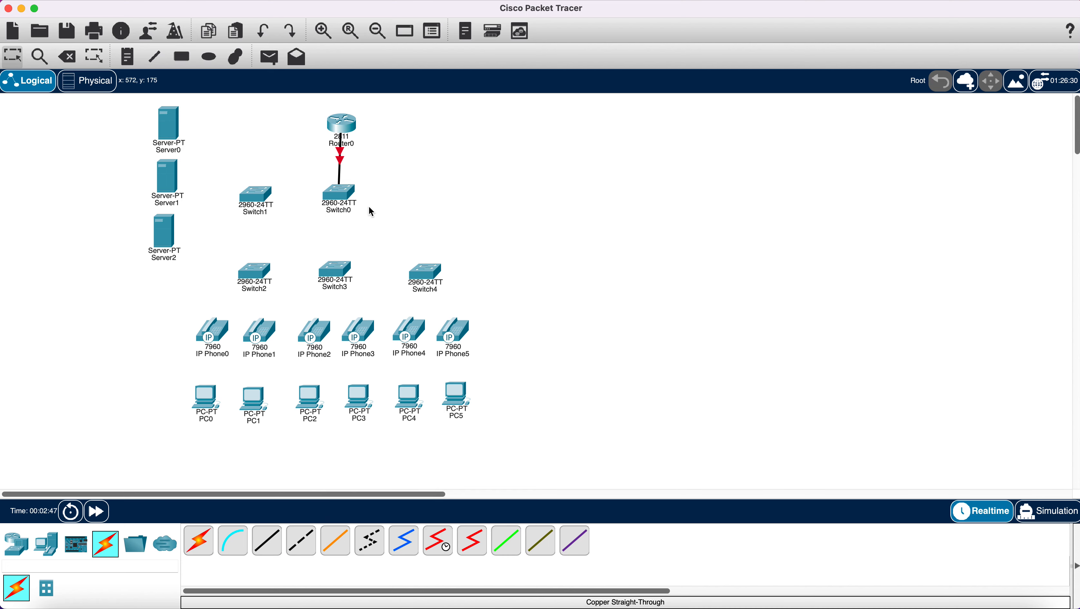
- Link Switch0 to Switch1 and Switch2 with copper straight-through cables
click(263, 550)
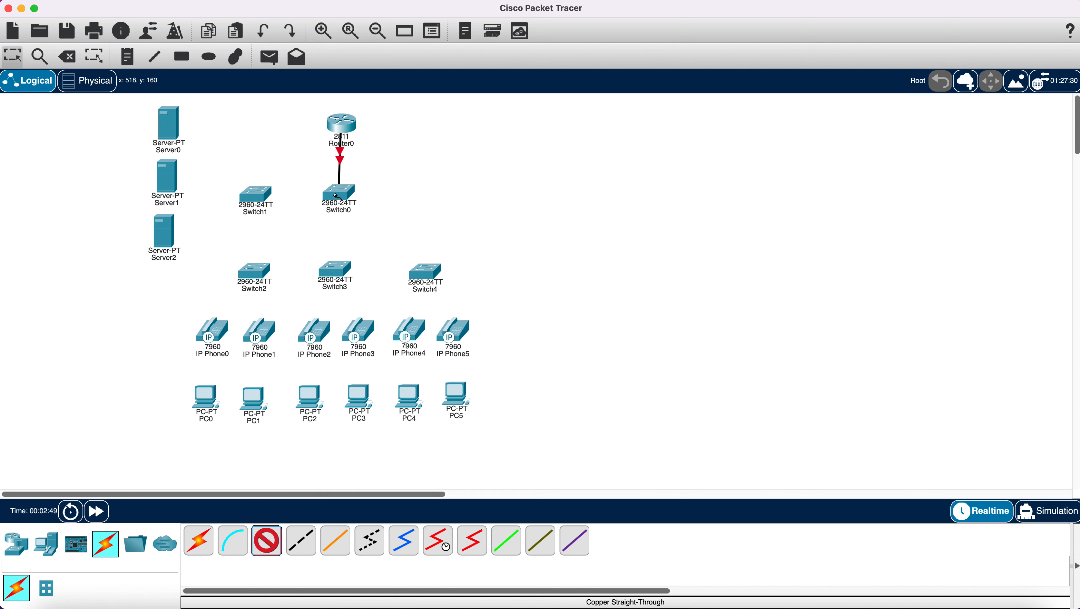
click(337, 196)
click(379, 218)
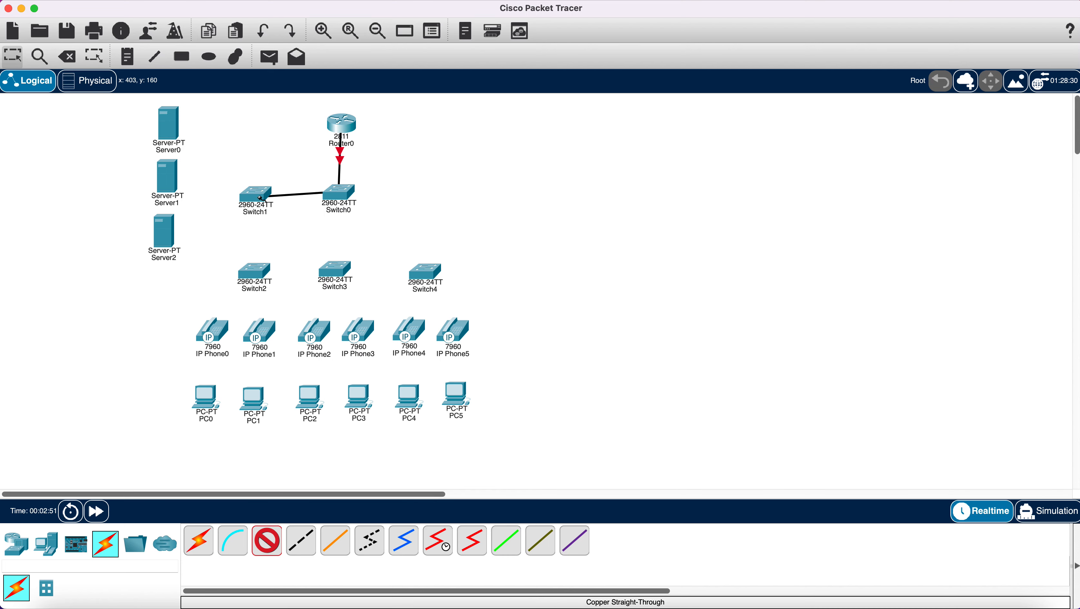
click(261, 198)
click(307, 215)
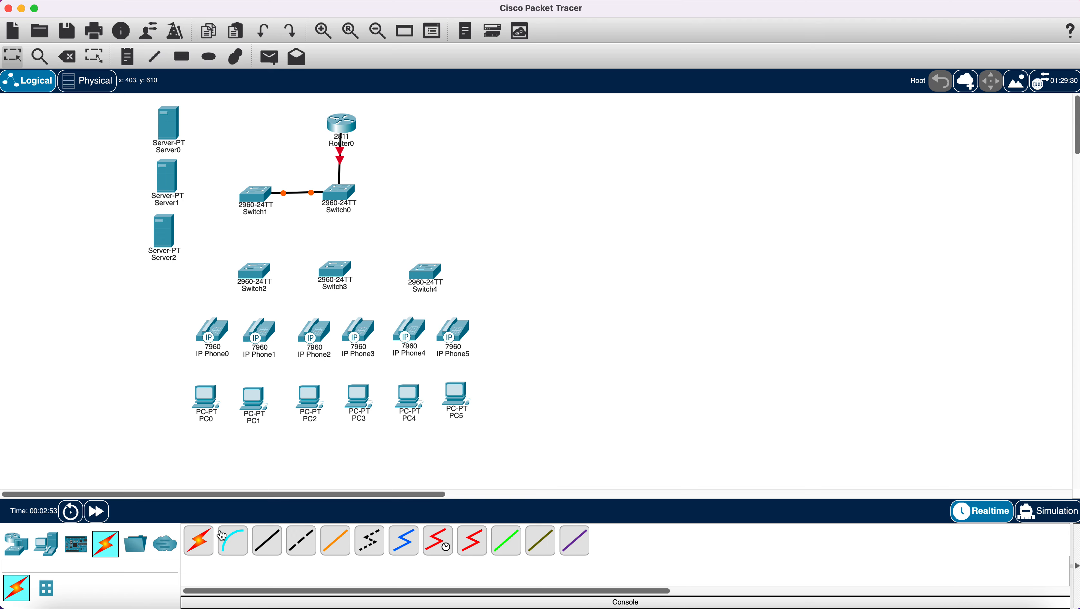
click(267, 540)
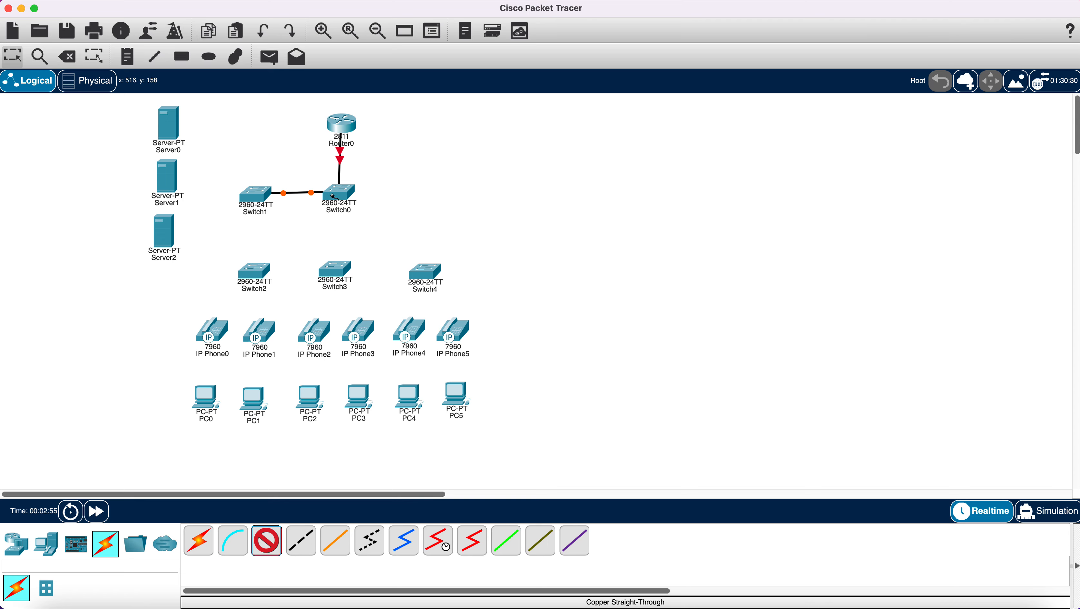
click(333, 196)
click(375, 217)
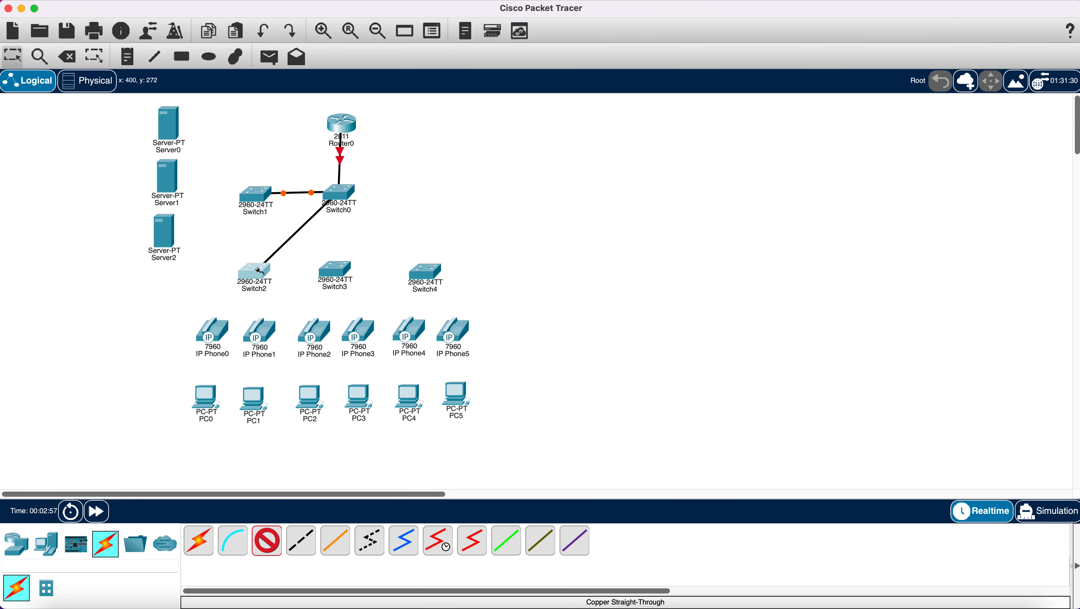
click(260, 271)
click(311, 25)
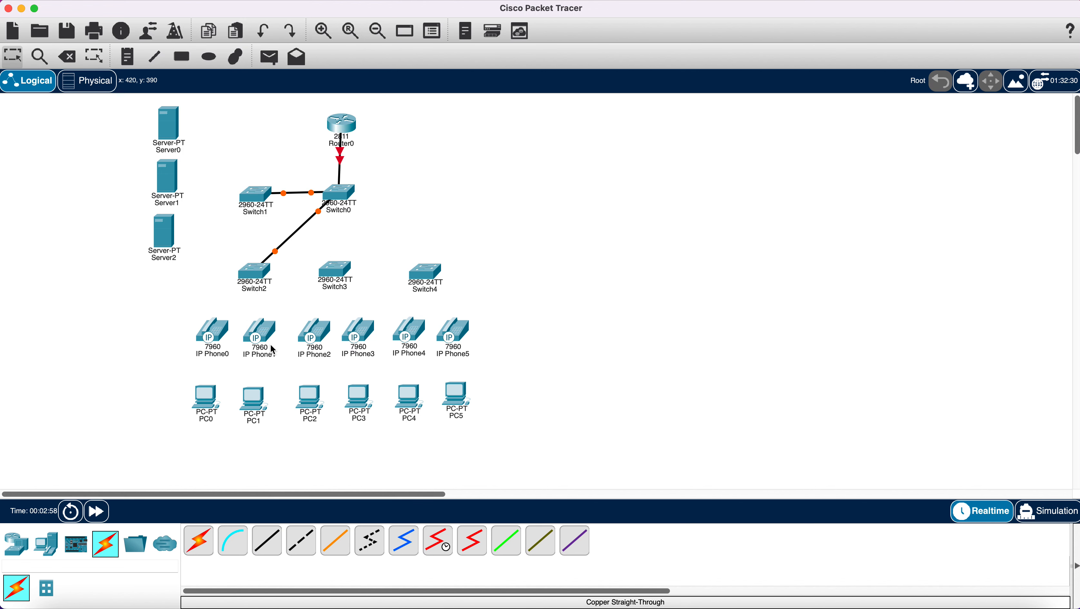
- Link Switch0 to Switch3 on Fa0/2 and Switch4 on Fa0/1 with straight-through cables
click(273, 544)
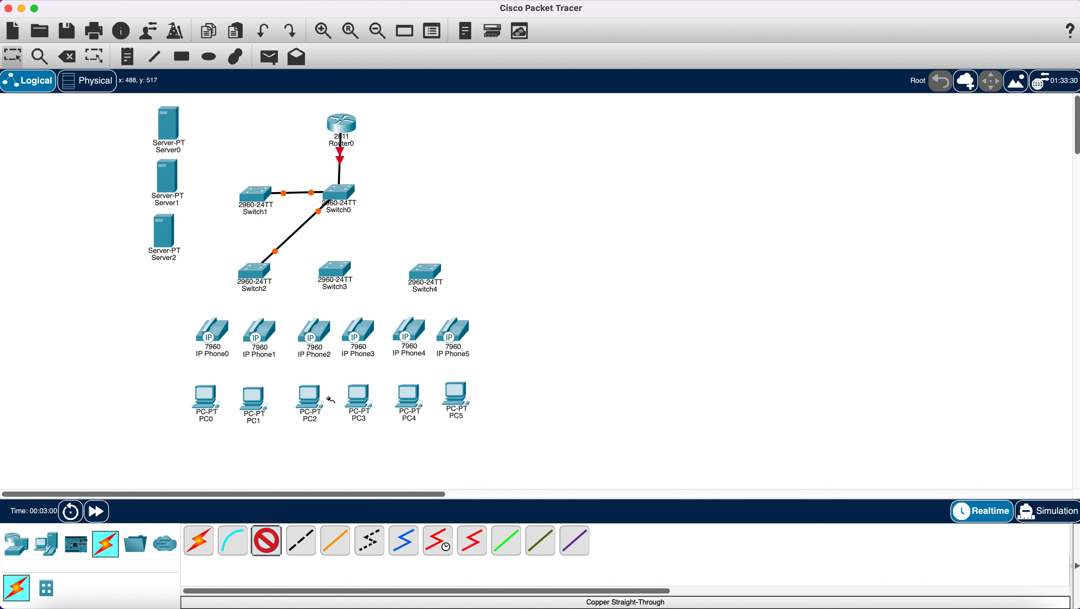
click(336, 199)
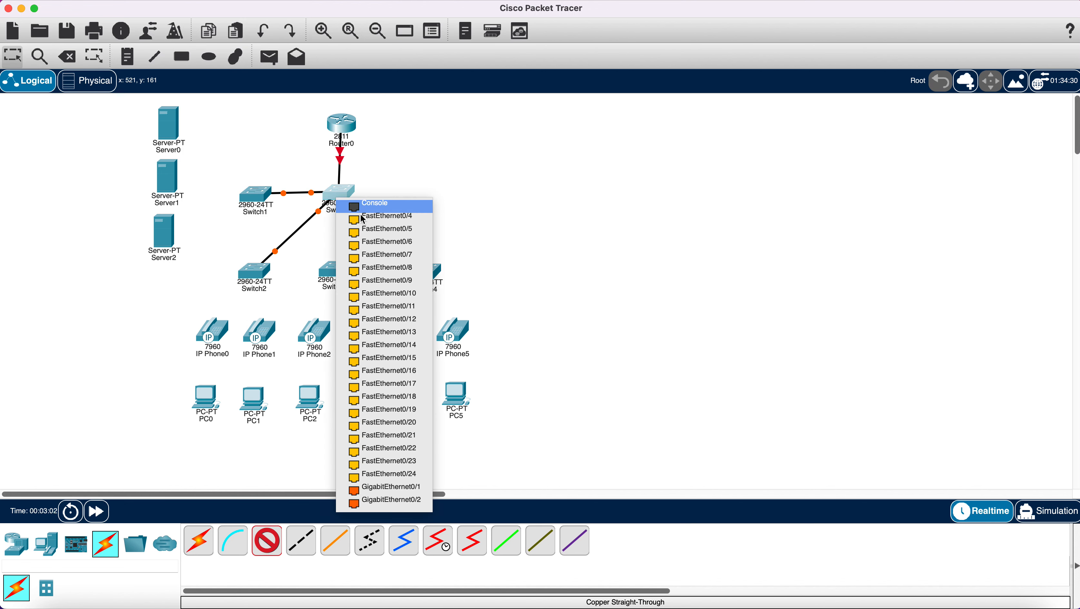
click(375, 215)
click(339, 266)
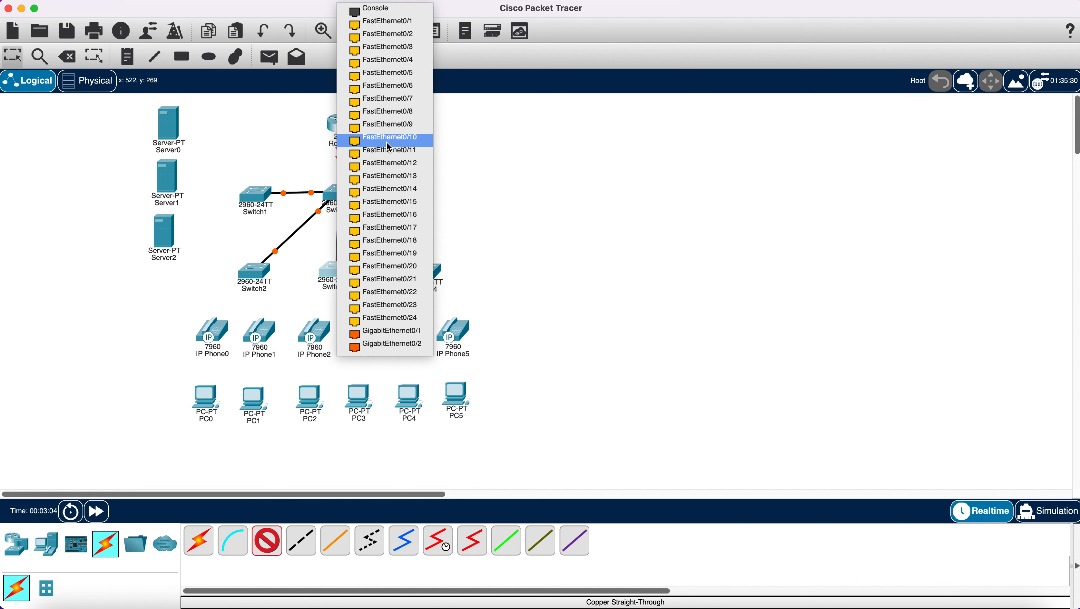
click(392, 33)
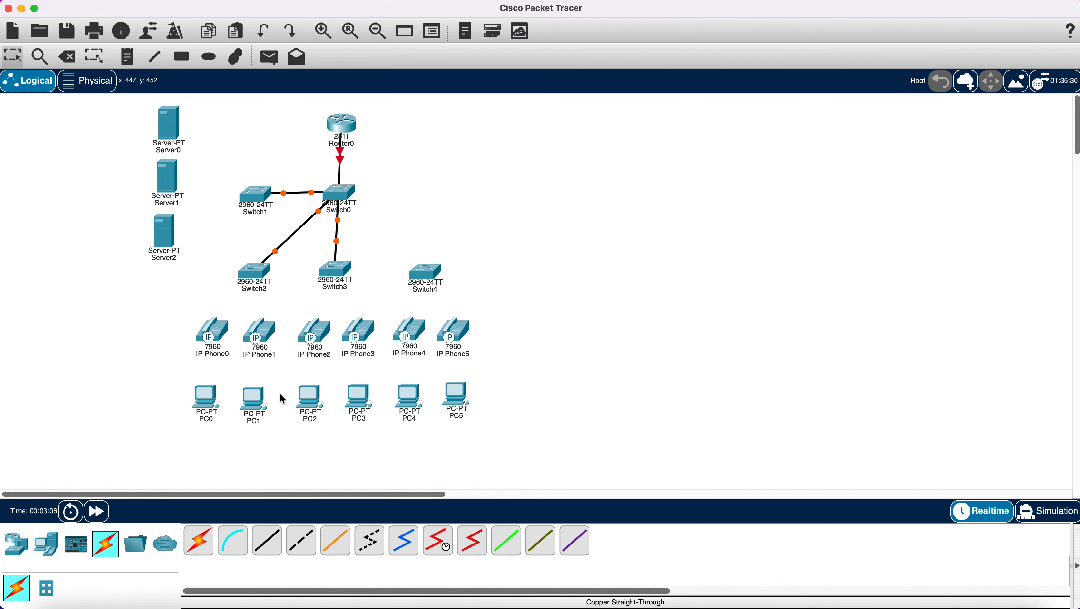
click(340, 183)
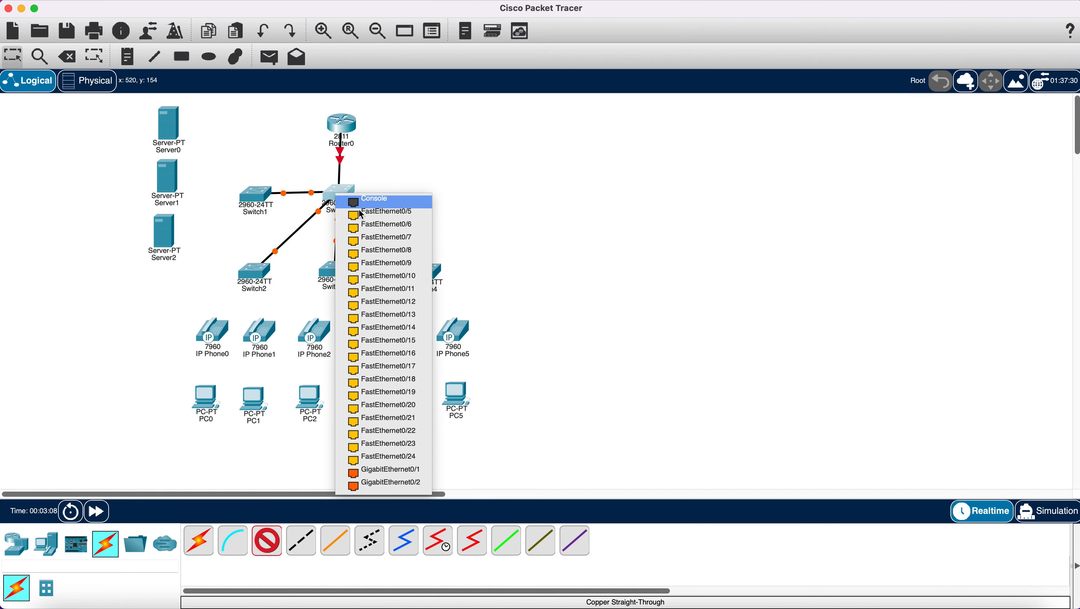
click(409, 214)
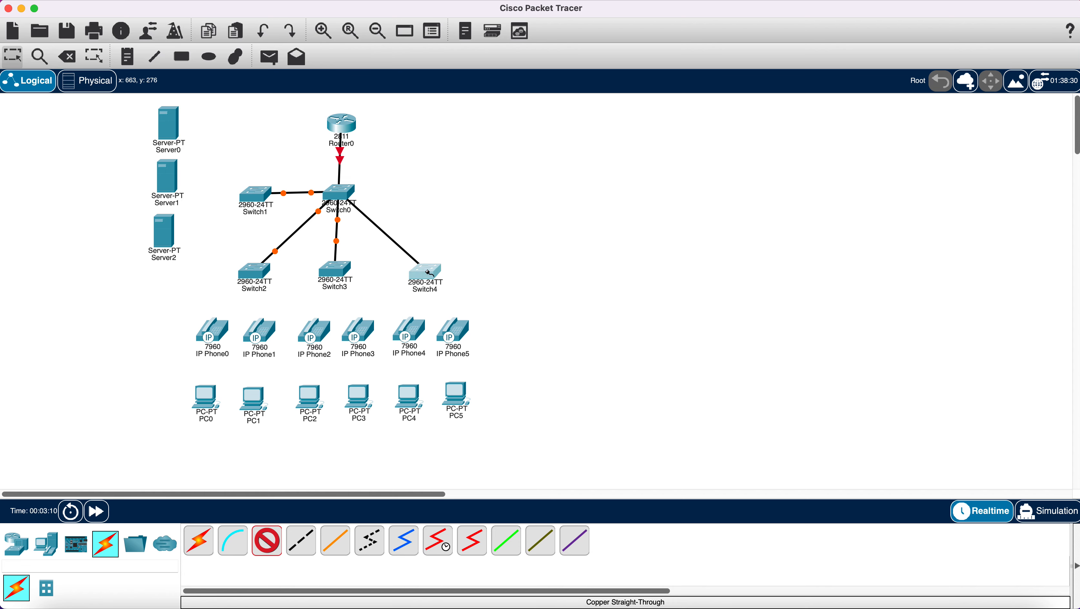
click(433, 268)
click(485, 26)
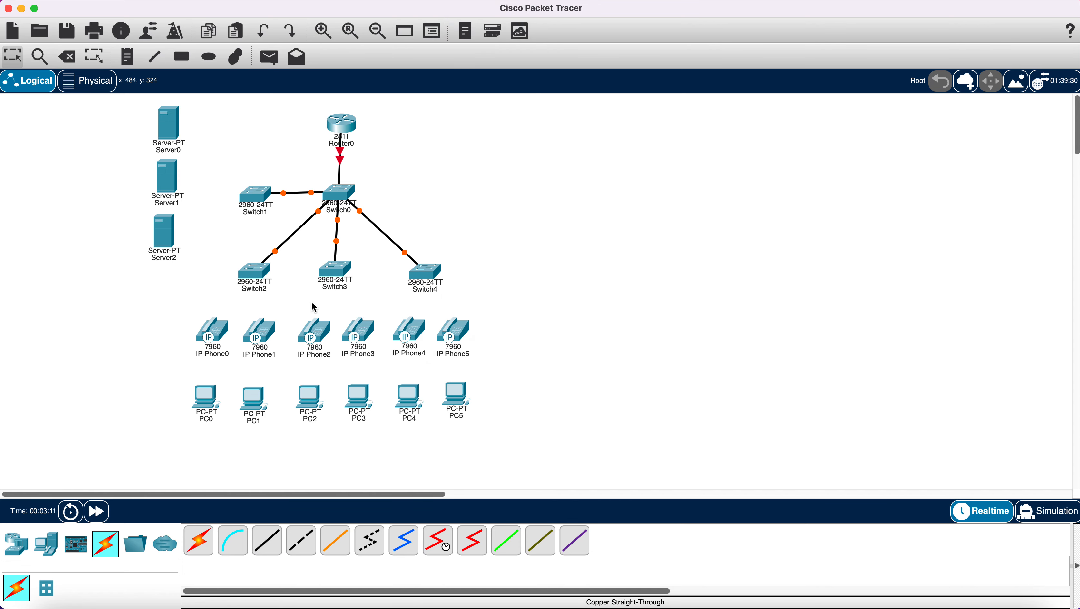
- Auto-cable Switch2 to IP Phone0 and IP Phone1, and those phones to PC0 and PC1
click(203, 543)
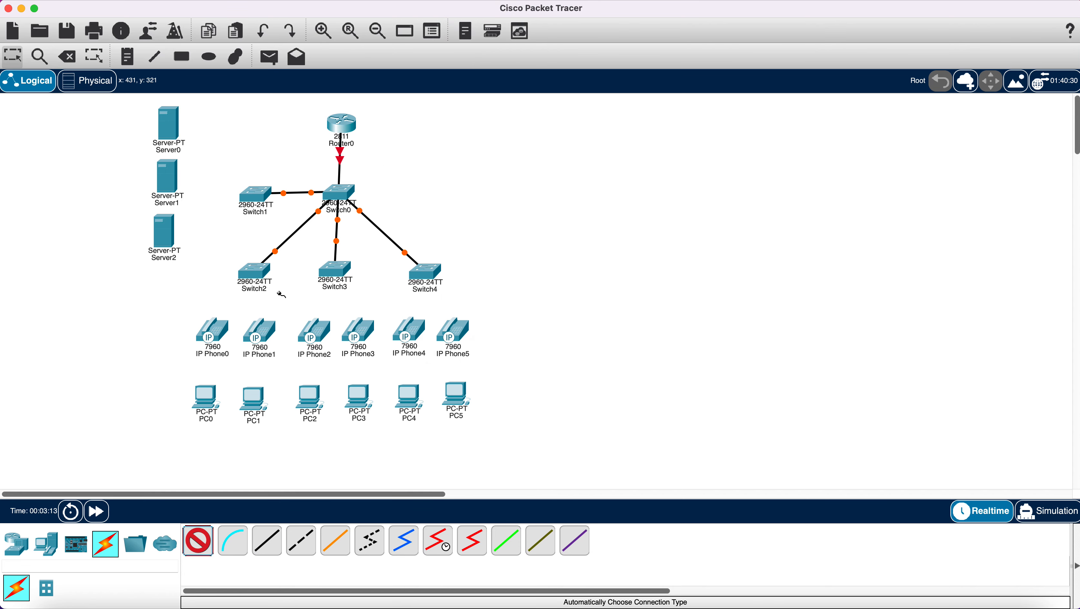
click(255, 272)
click(220, 332)
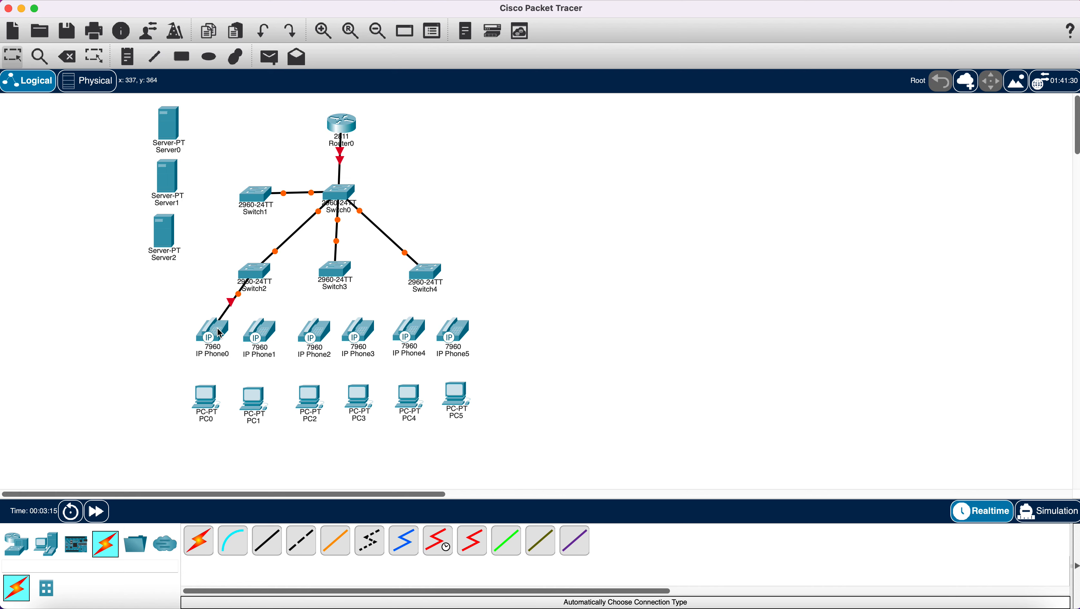
click(198, 546)
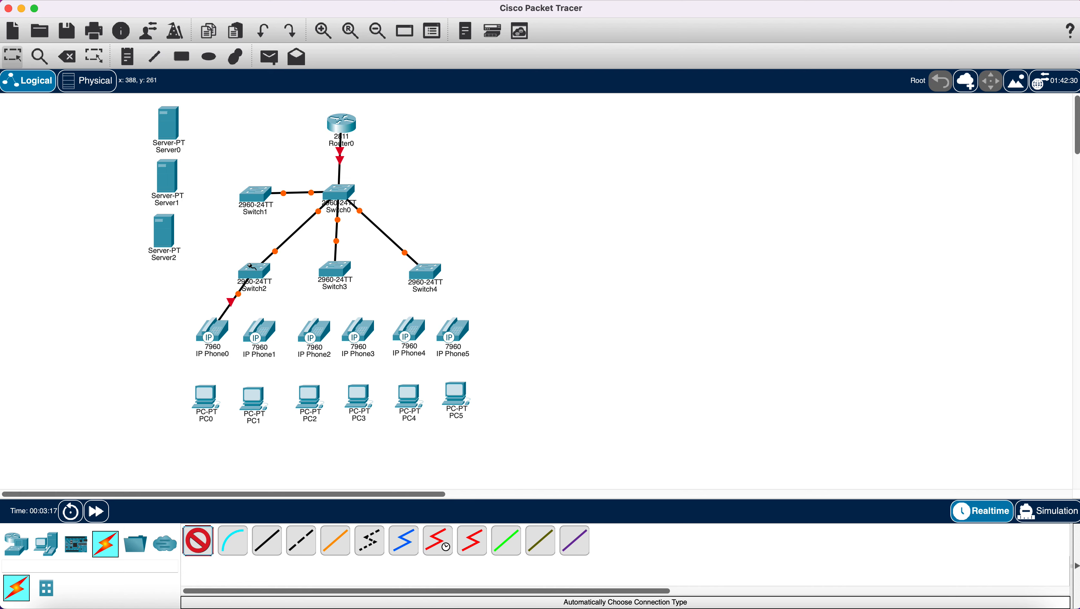
click(254, 273)
click(260, 335)
click(201, 542)
click(213, 332)
click(208, 399)
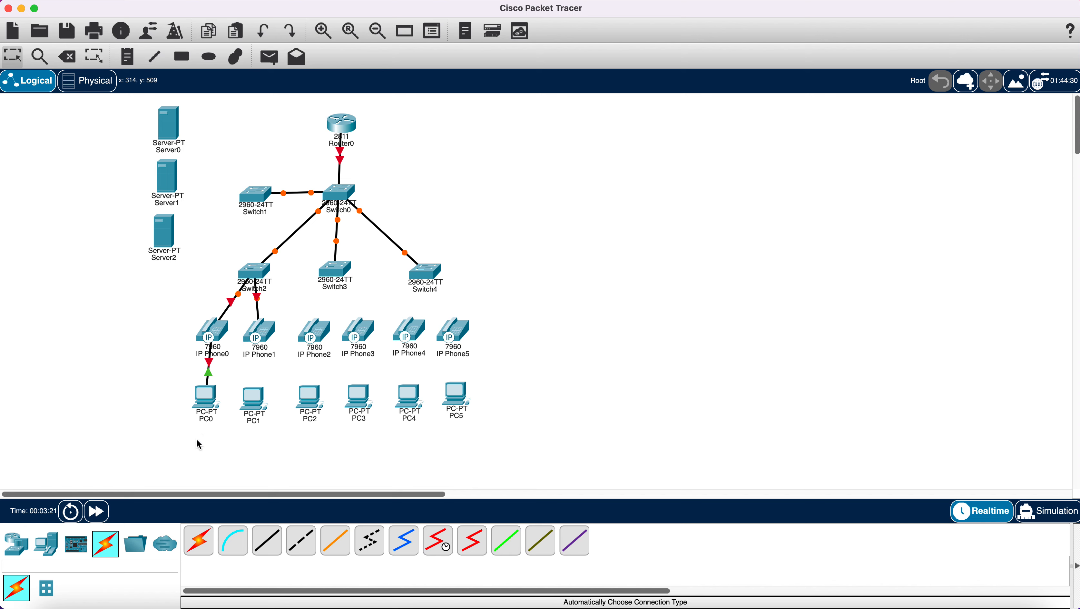
click(199, 541)
click(255, 334)
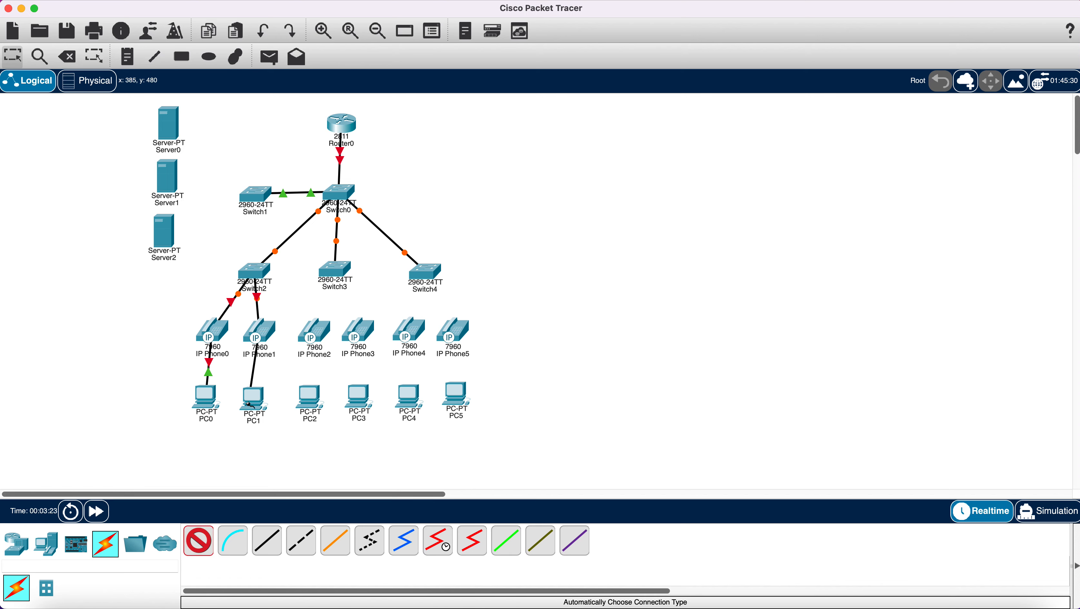
click(254, 401)
click(199, 541)
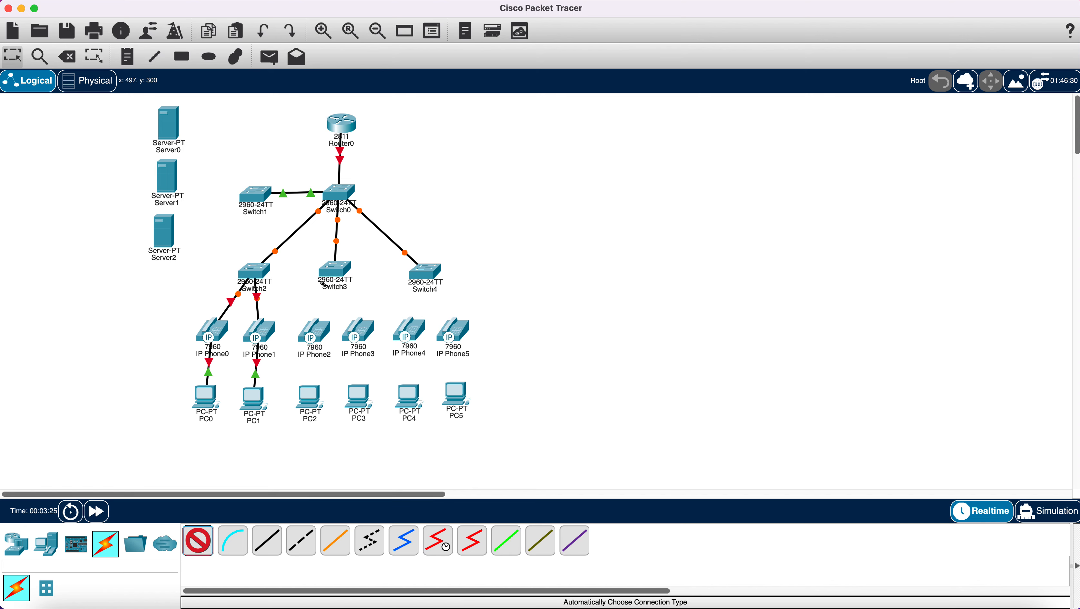
- Auto-cable Switch3 to IP Phone2 and IP Phone3, and those phones to PC2 and PC3
click(333, 270)
click(314, 334)
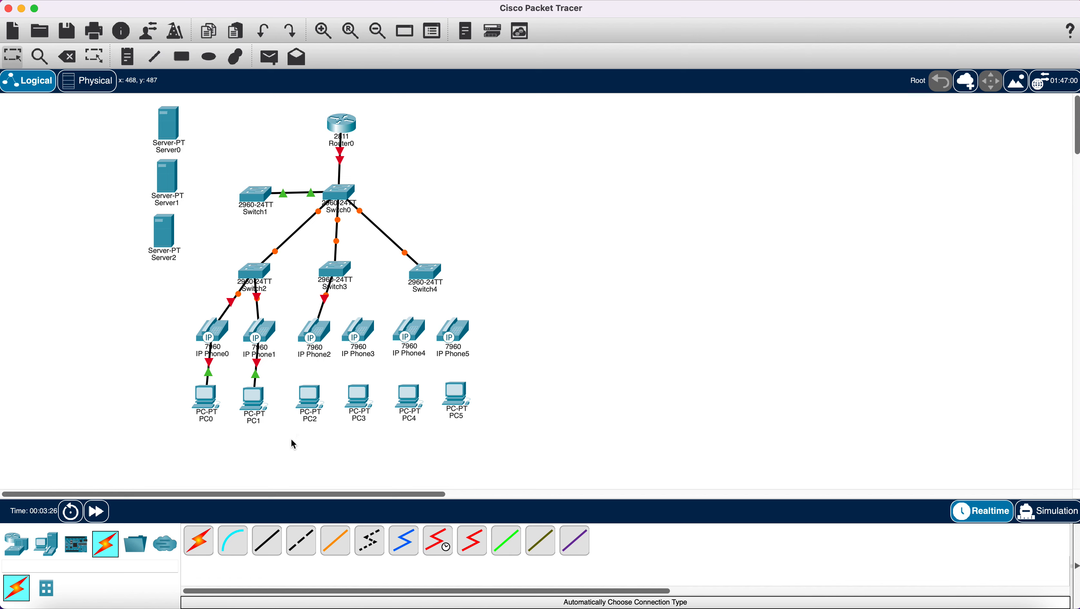
click(213, 536)
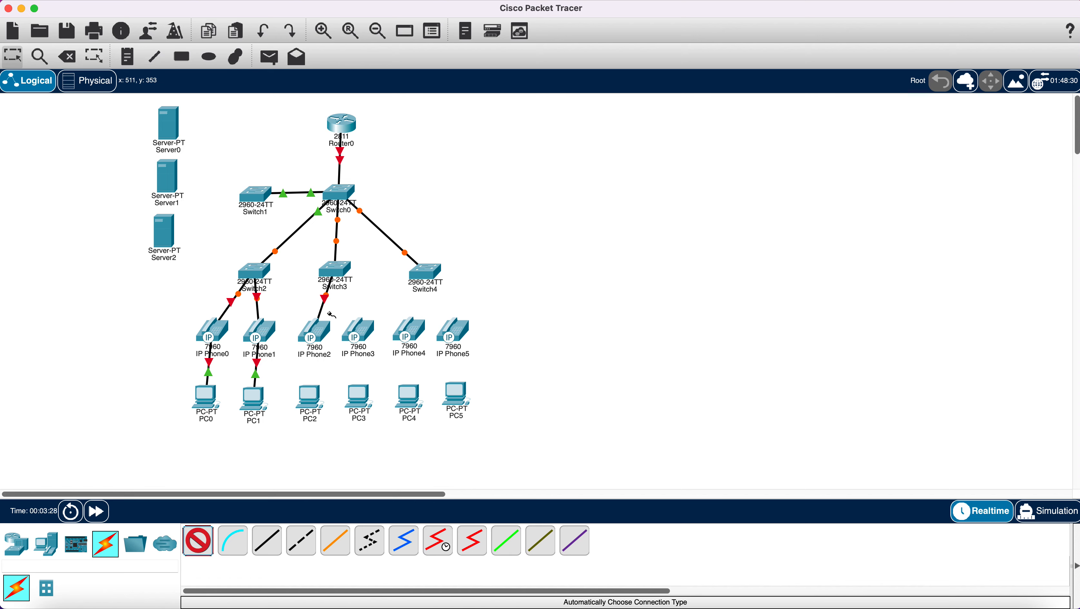
click(315, 334)
click(310, 399)
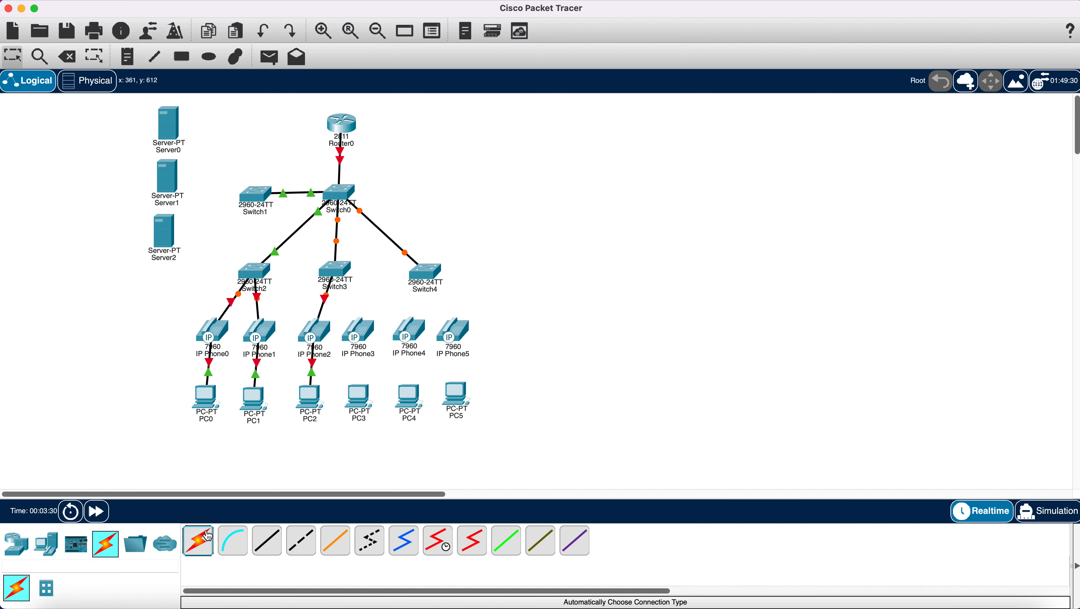
click(208, 537)
click(338, 270)
click(357, 330)
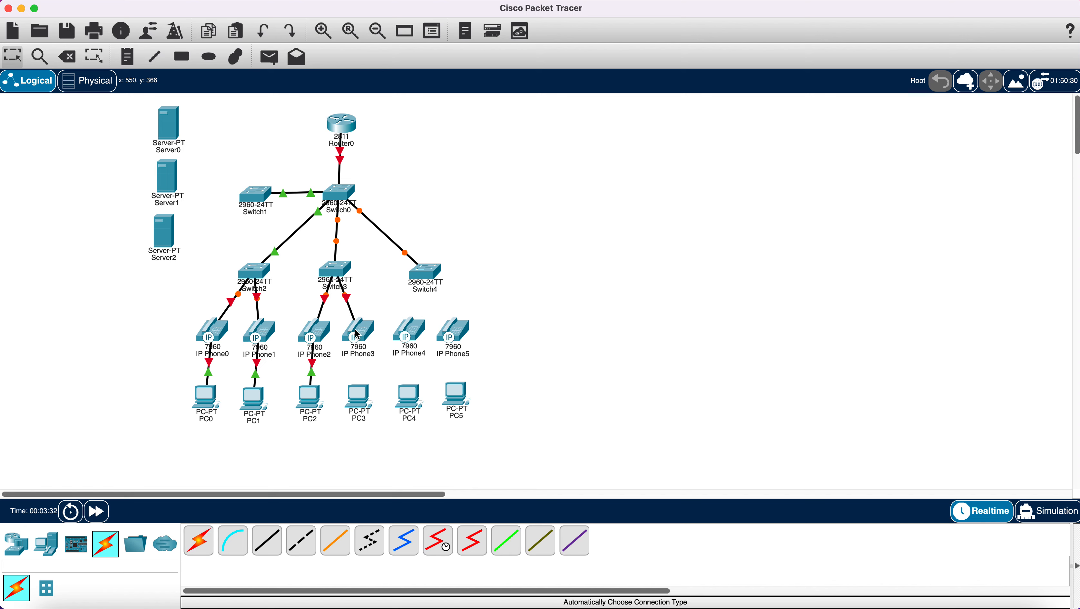
click(199, 550)
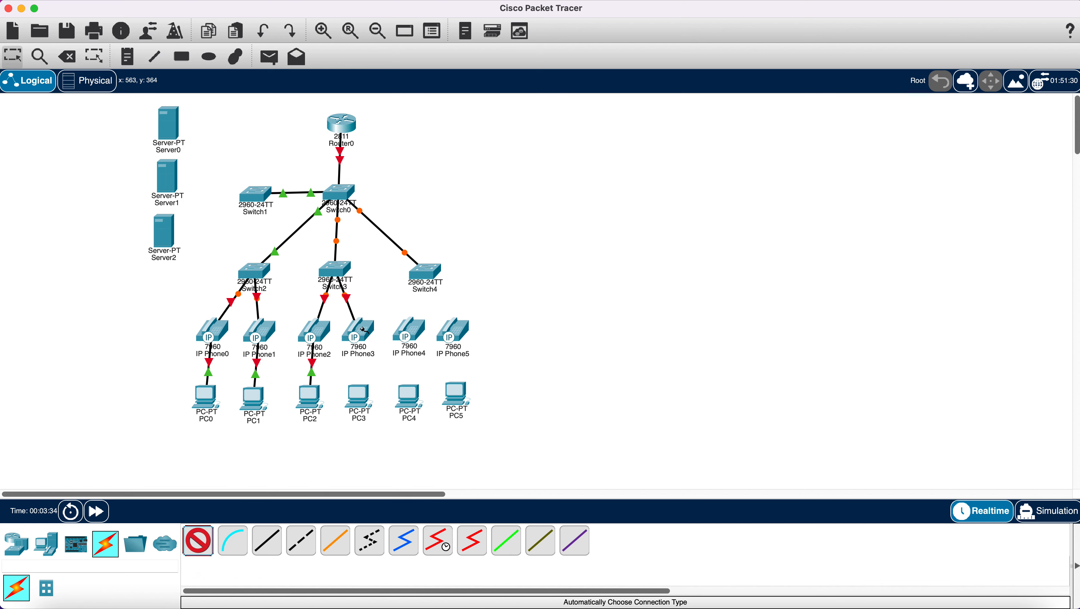
click(364, 330)
click(360, 397)
- Auto-cable Switch4 to IP Phone4 and IP Phone5, and those phones to PC4 and PC5
click(198, 540)
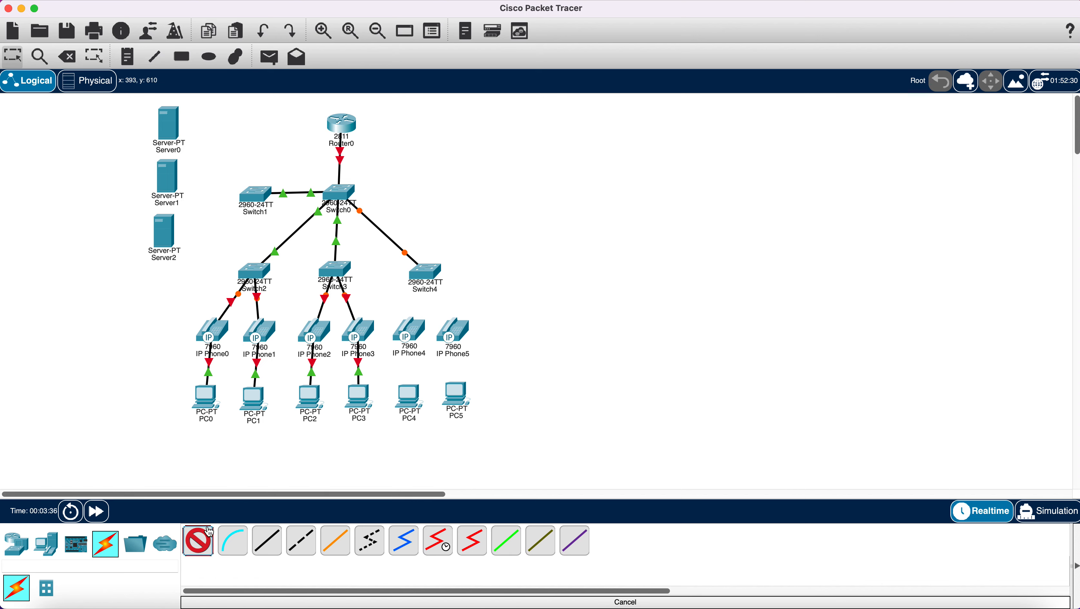
click(425, 275)
click(413, 329)
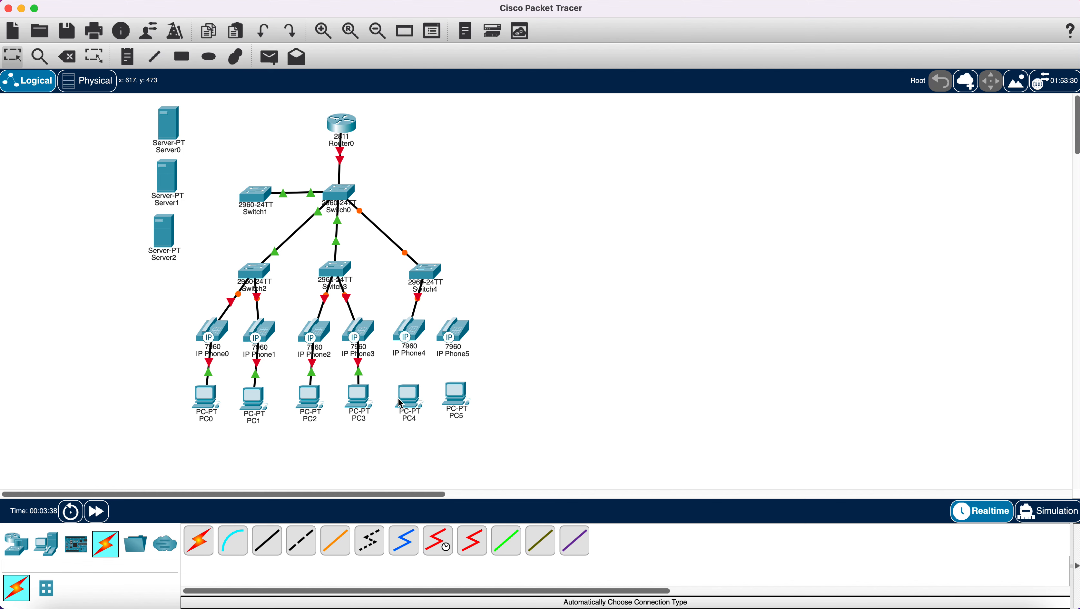
click(199, 541)
click(429, 279)
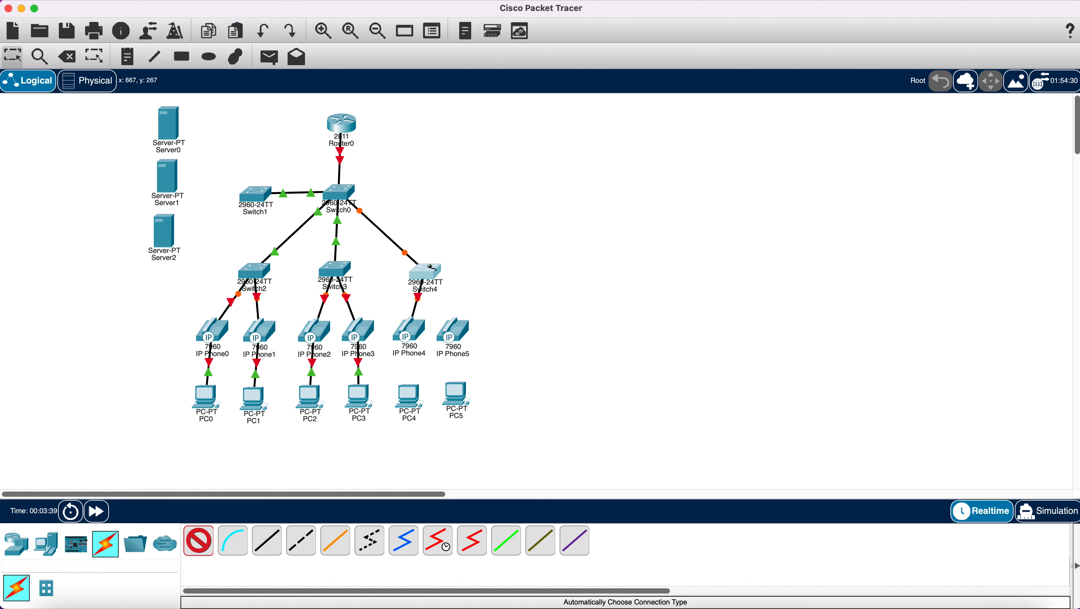
click(452, 330)
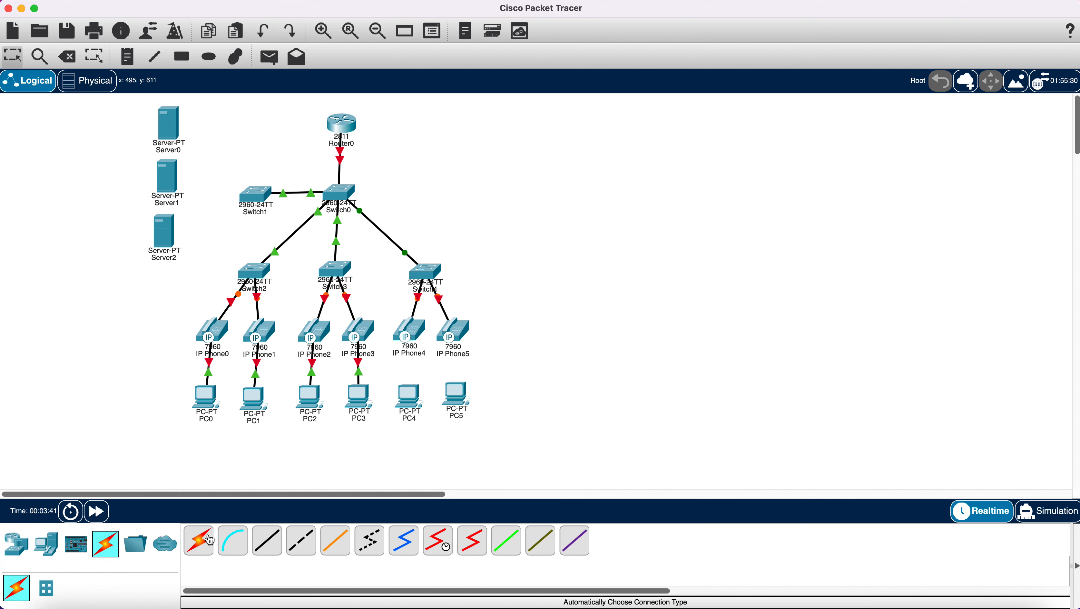
click(198, 541)
click(417, 332)
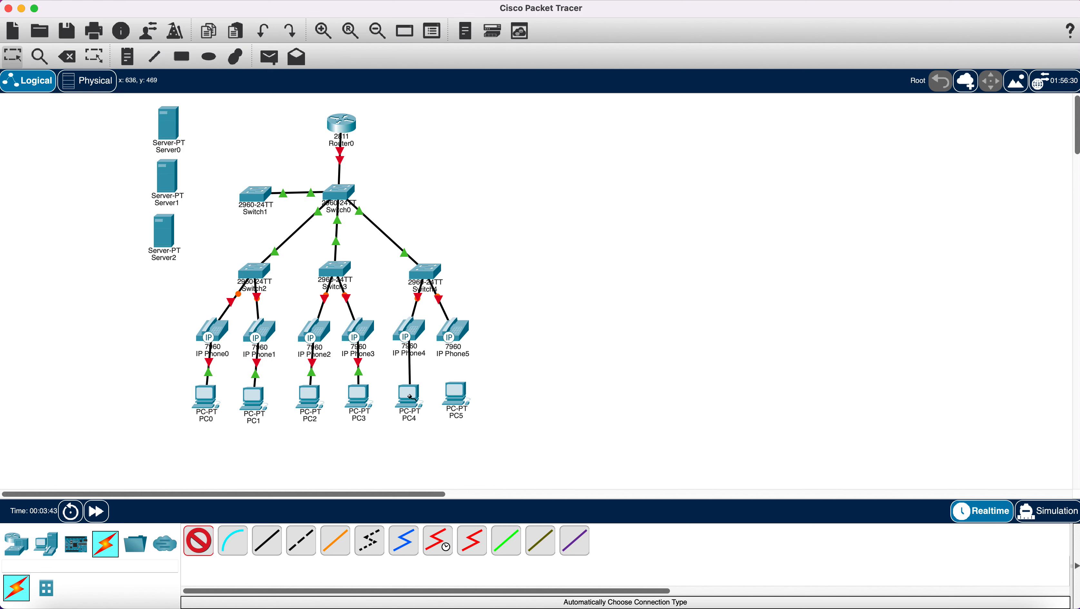
click(409, 399)
click(202, 543)
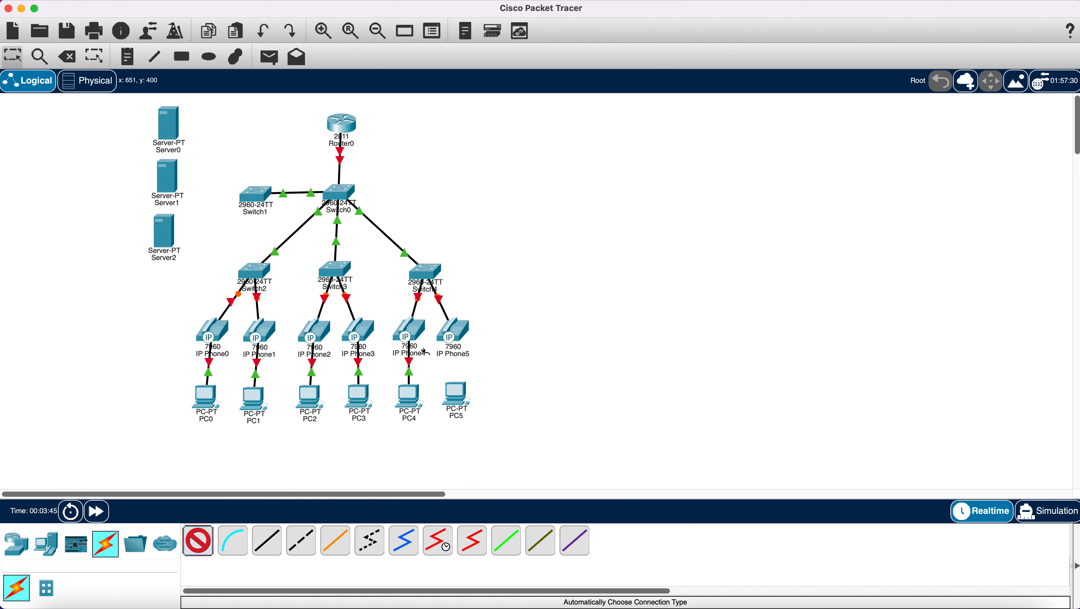
click(453, 336)
click(461, 399)
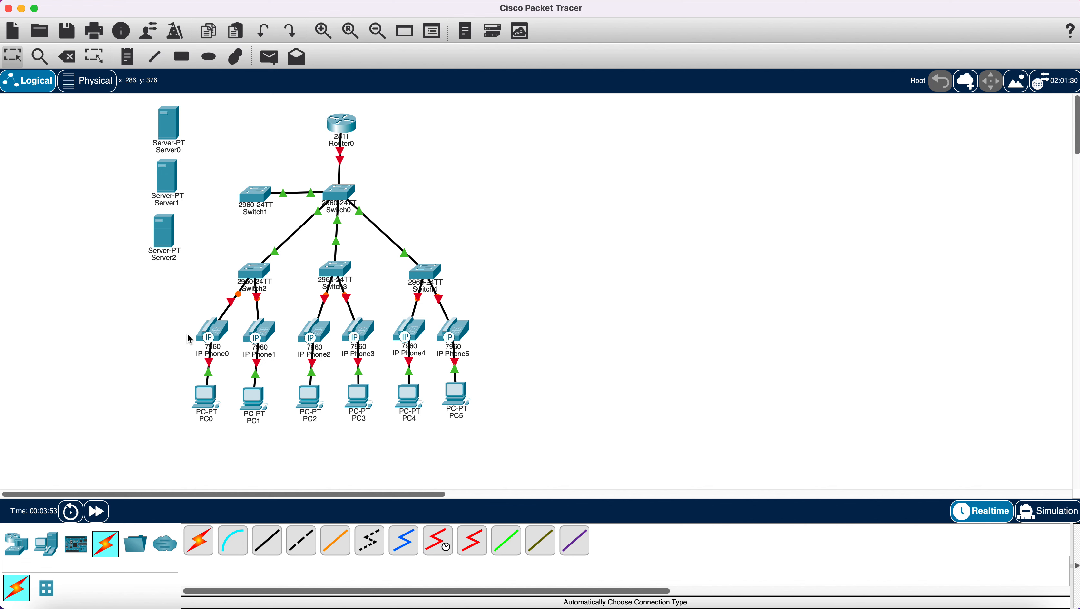
- Tidy the layout by nudging IP Phone1, Switch2 and IP Phone0 to the left
drag(258, 337, 252, 338)
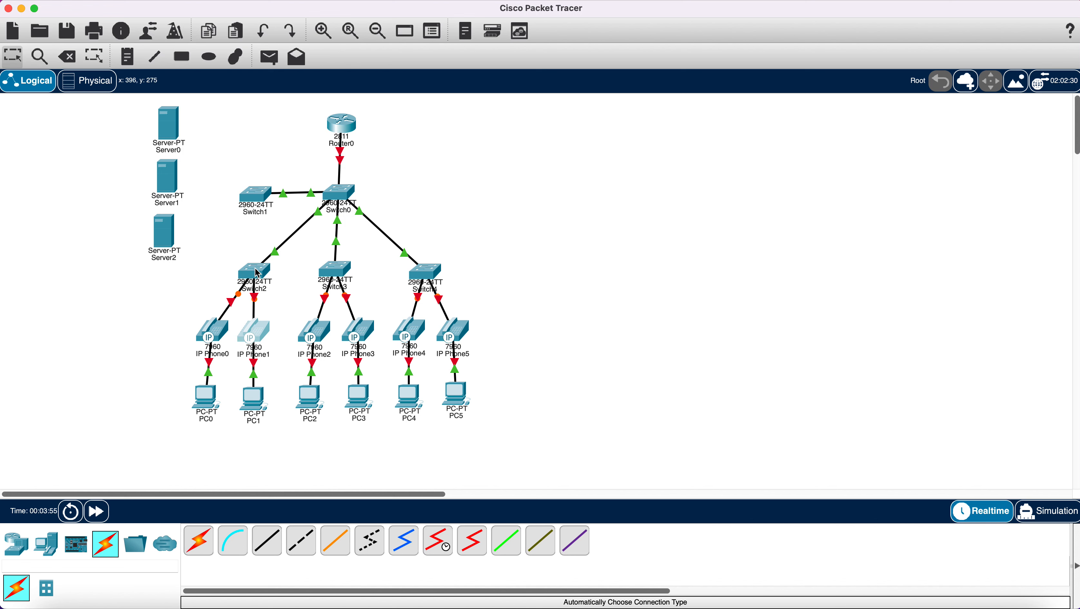
drag(256, 274, 246, 272)
drag(222, 333, 218, 333)
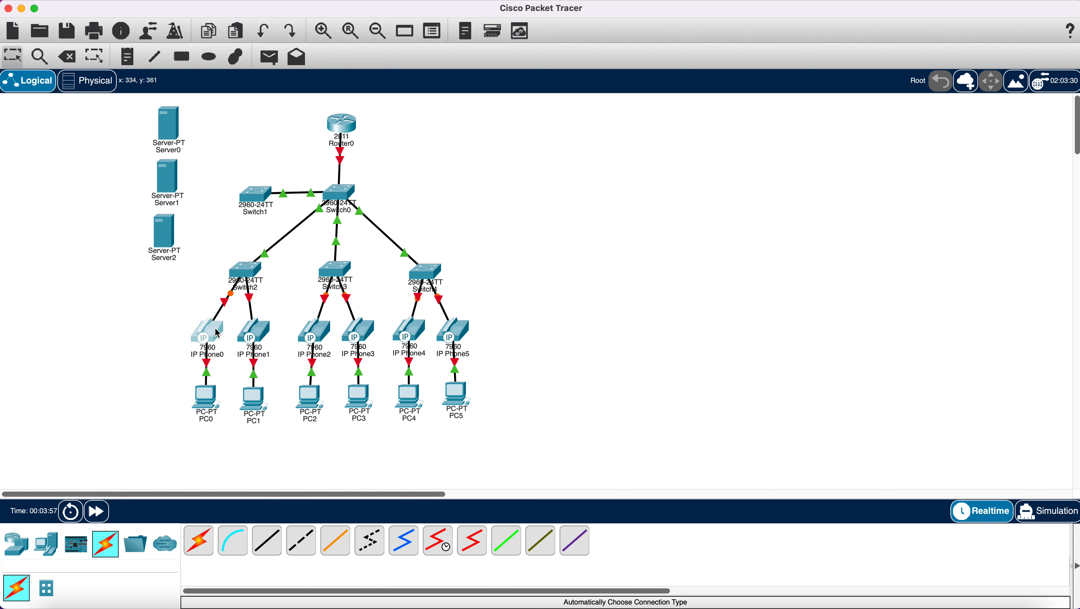
click(249, 402)
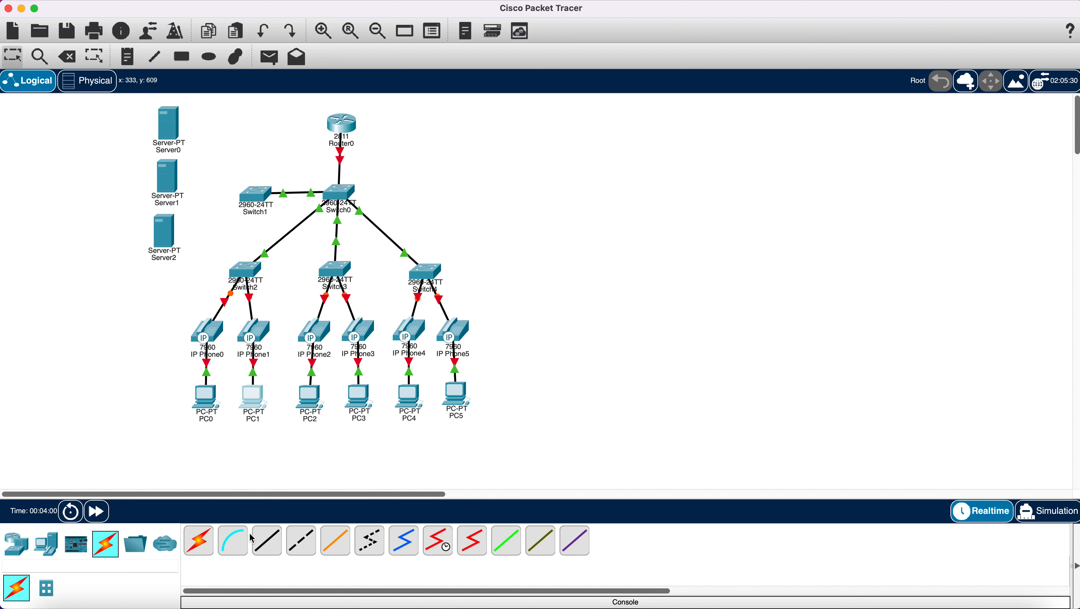
click(198, 541)
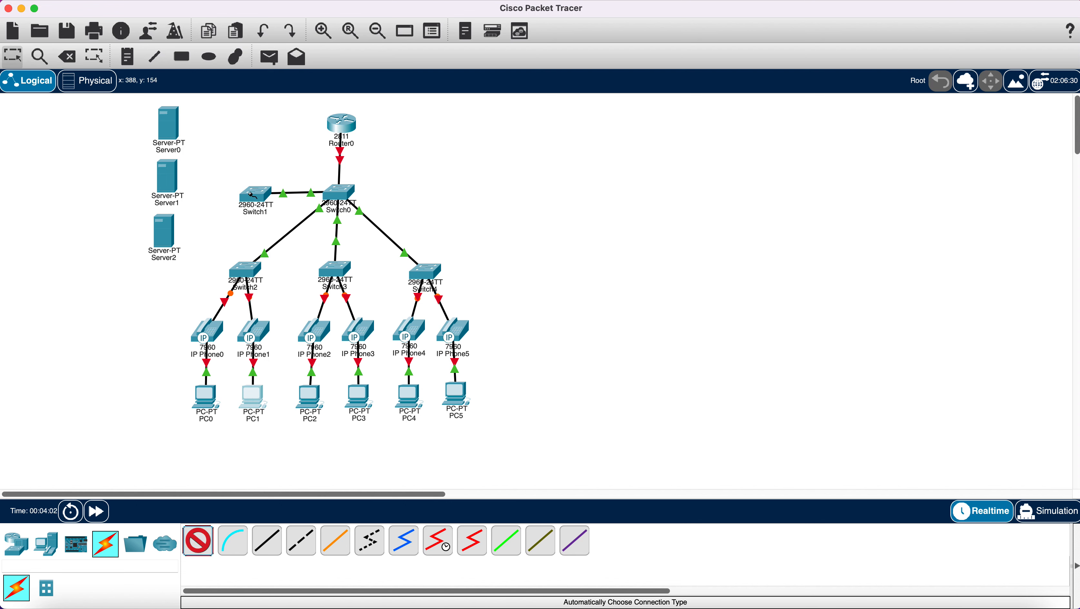
- Auto-cable Switch1 to Server0, Server1 and Server2, then drag Server1 lower
click(252, 195)
click(173, 137)
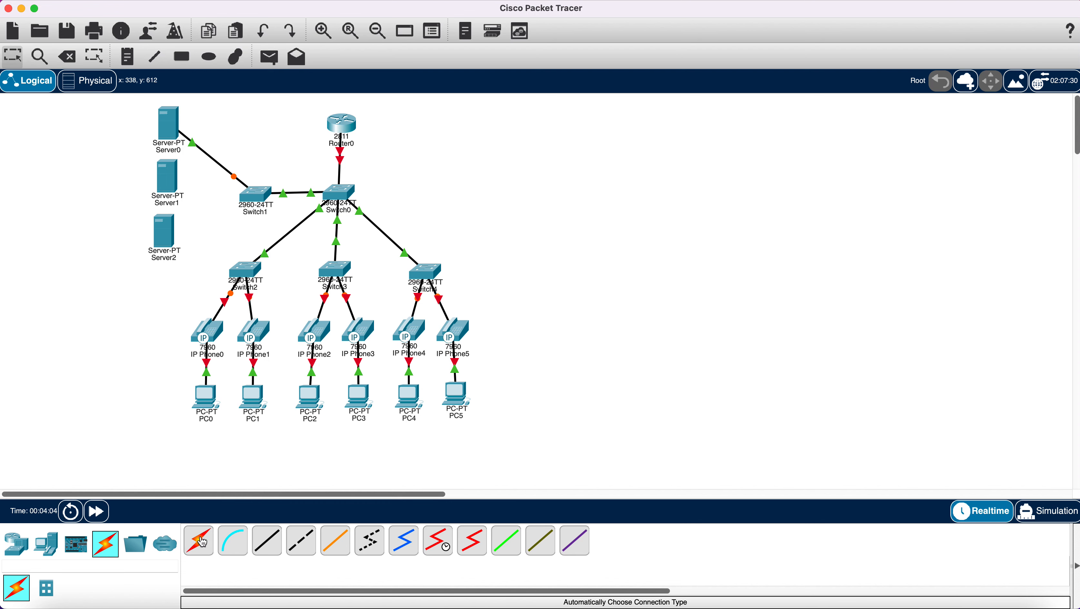
click(199, 541)
click(255, 196)
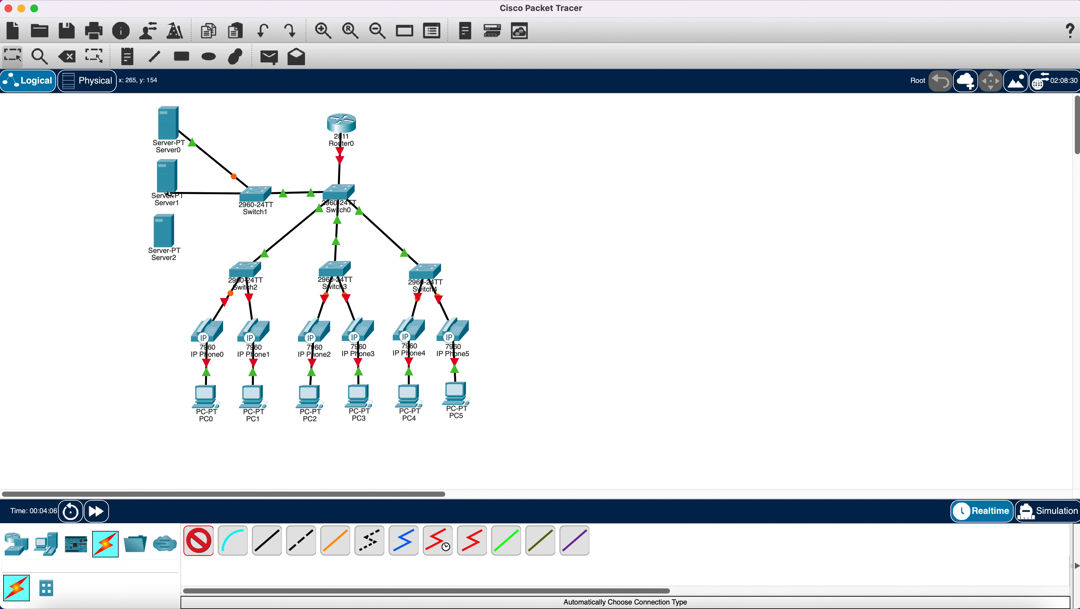
click(175, 207)
click(199, 541)
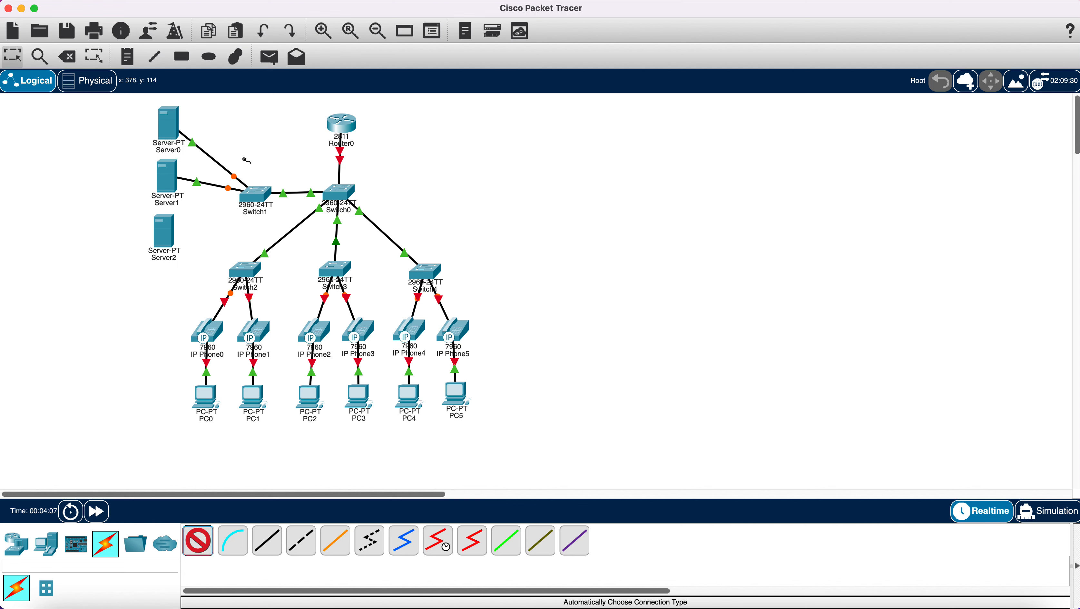
click(253, 190)
click(167, 233)
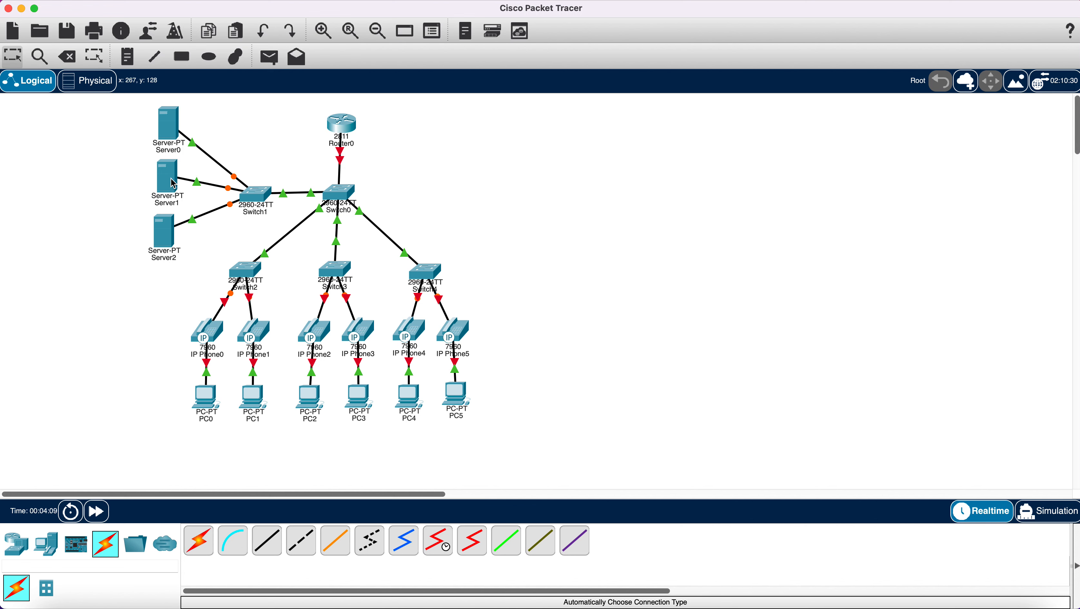
drag(170, 184, 168, 259)
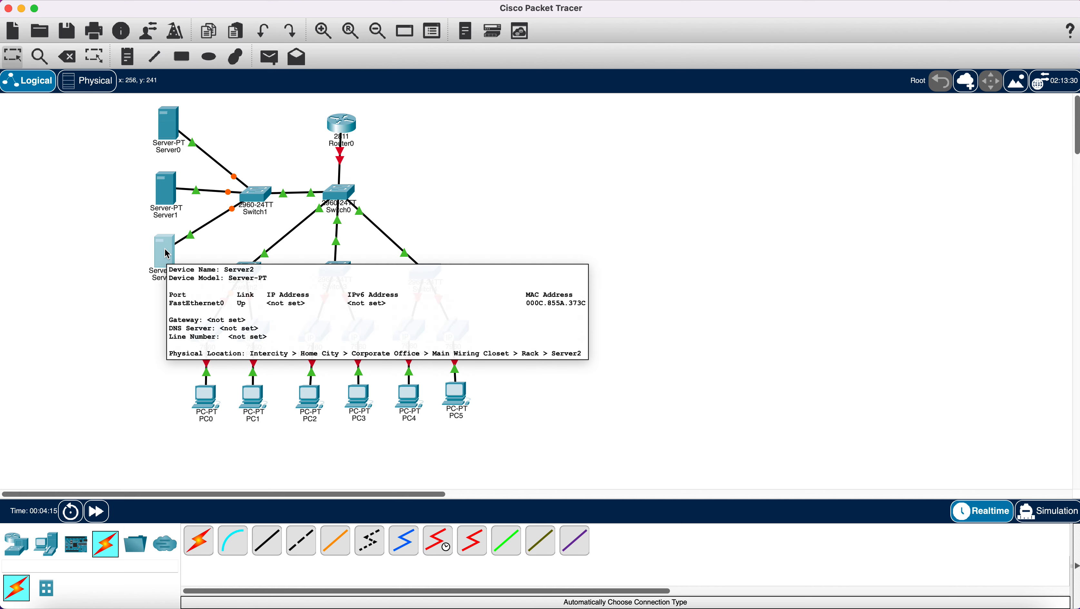
- With red fill chosen, draw an ellipse around the servers and a small solid dot near Server0
click(236, 59)
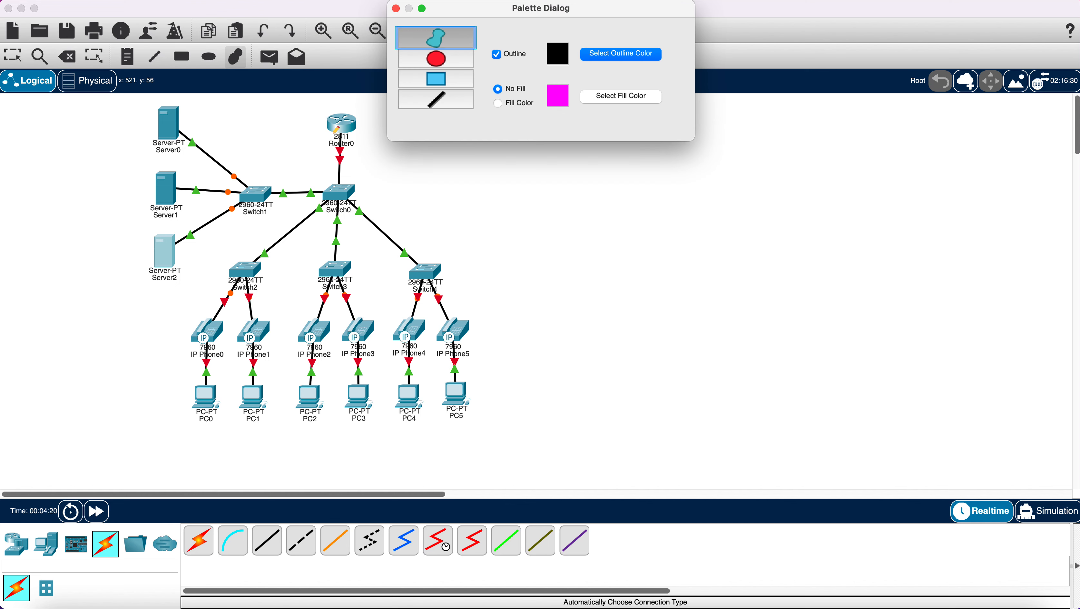
click(443, 64)
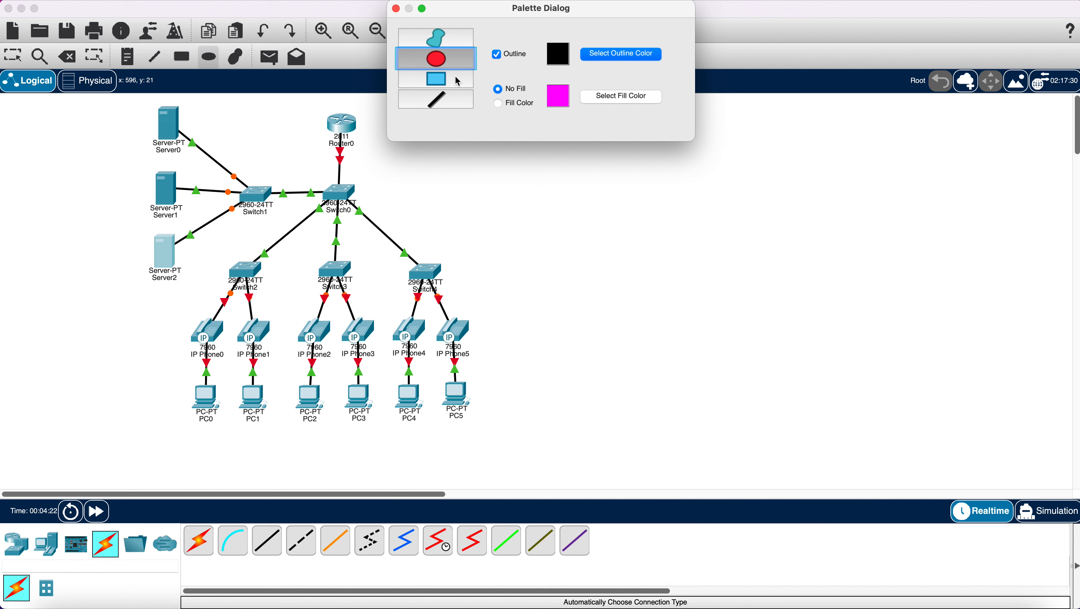
click(611, 97)
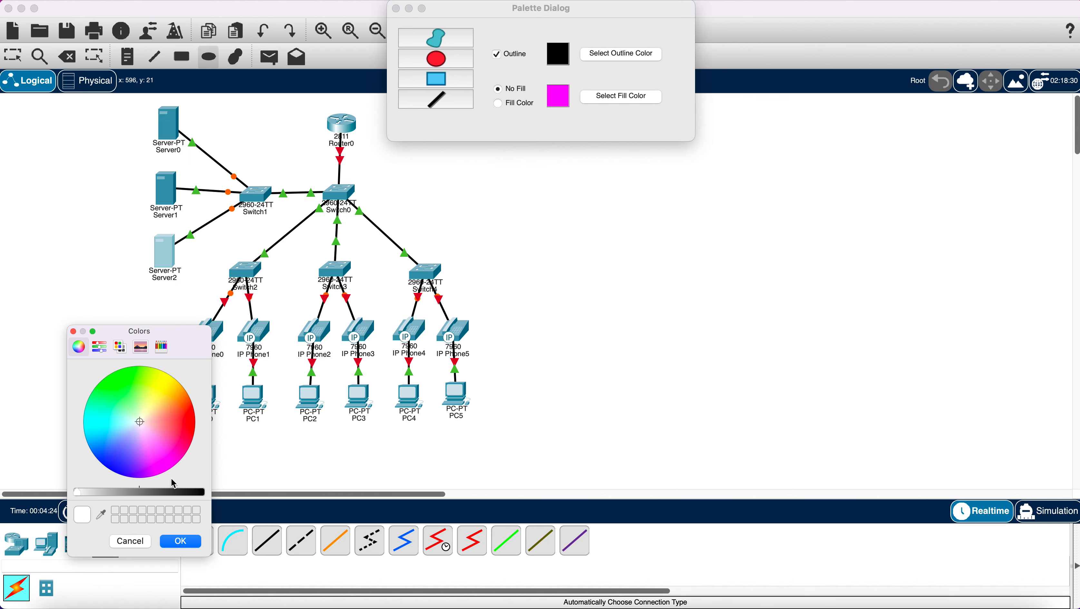
click(189, 424)
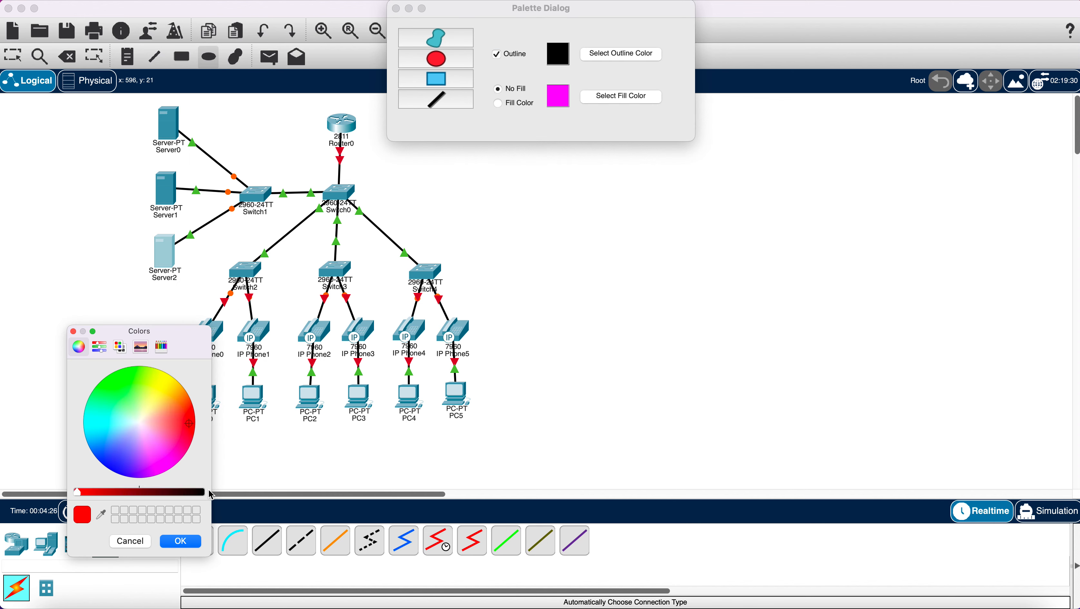
click(180, 541)
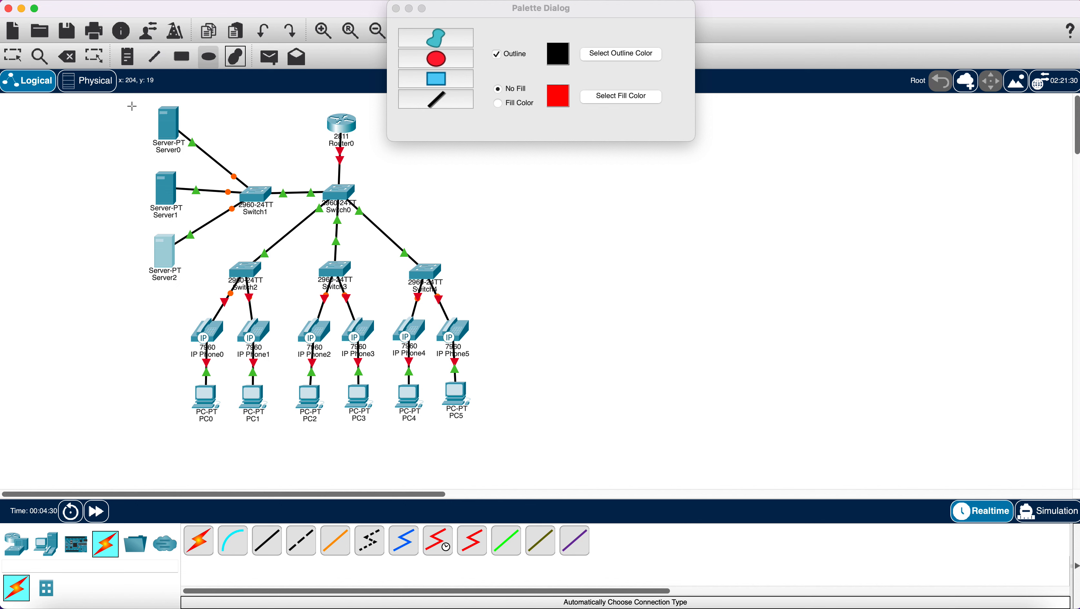
drag(132, 106, 228, 286)
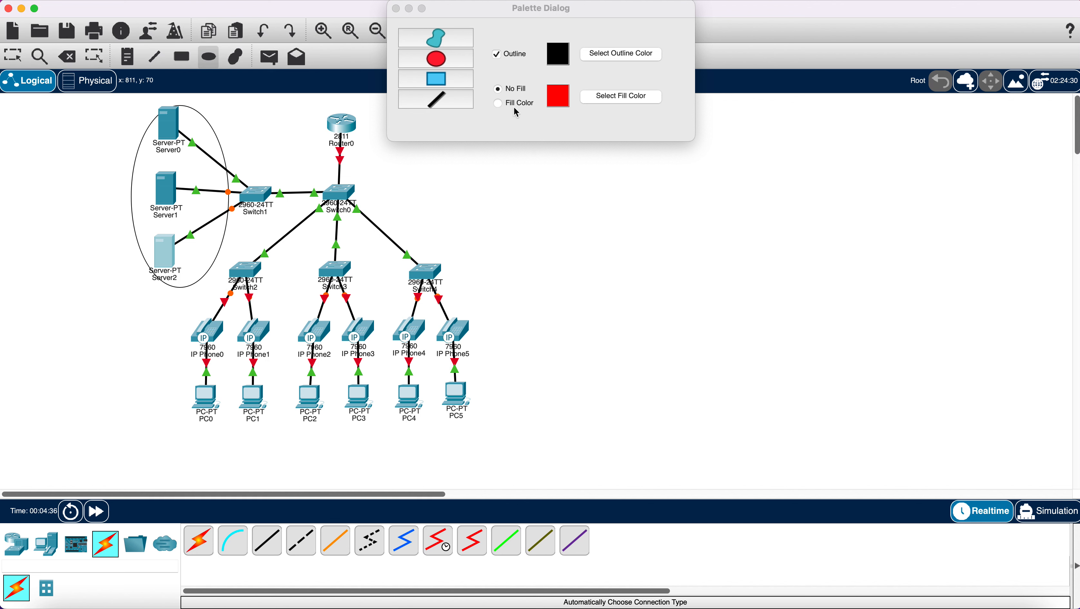
click(498, 104)
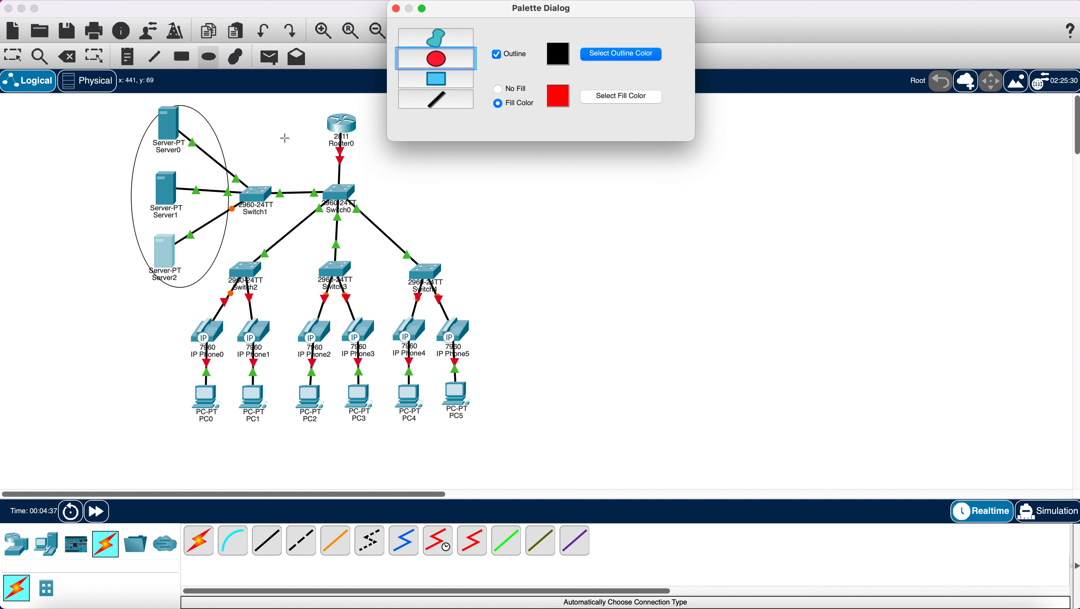
click(196, 128)
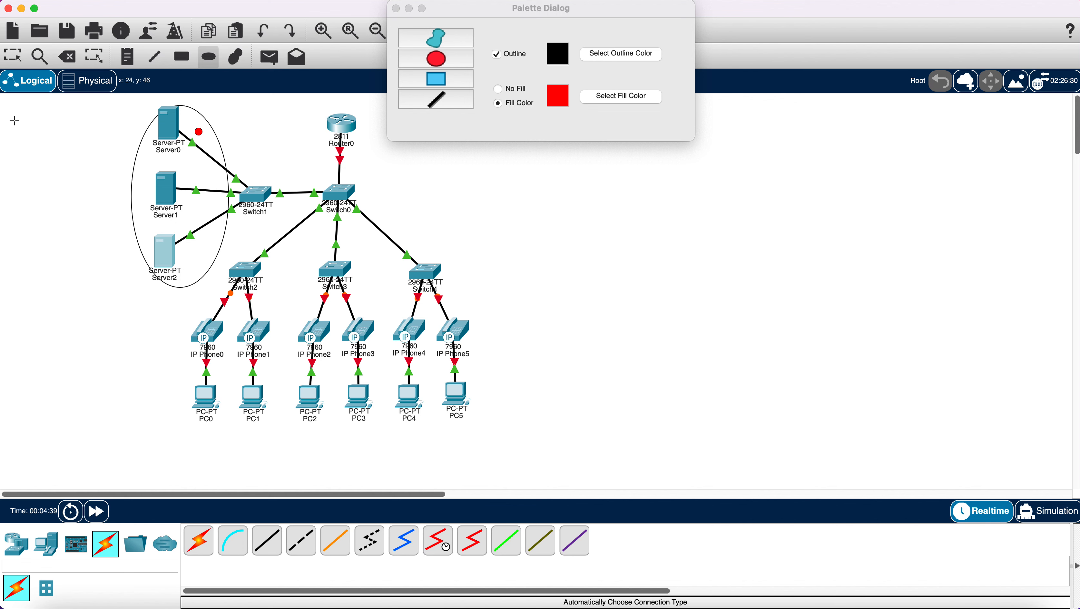
- Delete the server outline ellipse and the small red dot, cancelling Server2's deletion
click(69, 58)
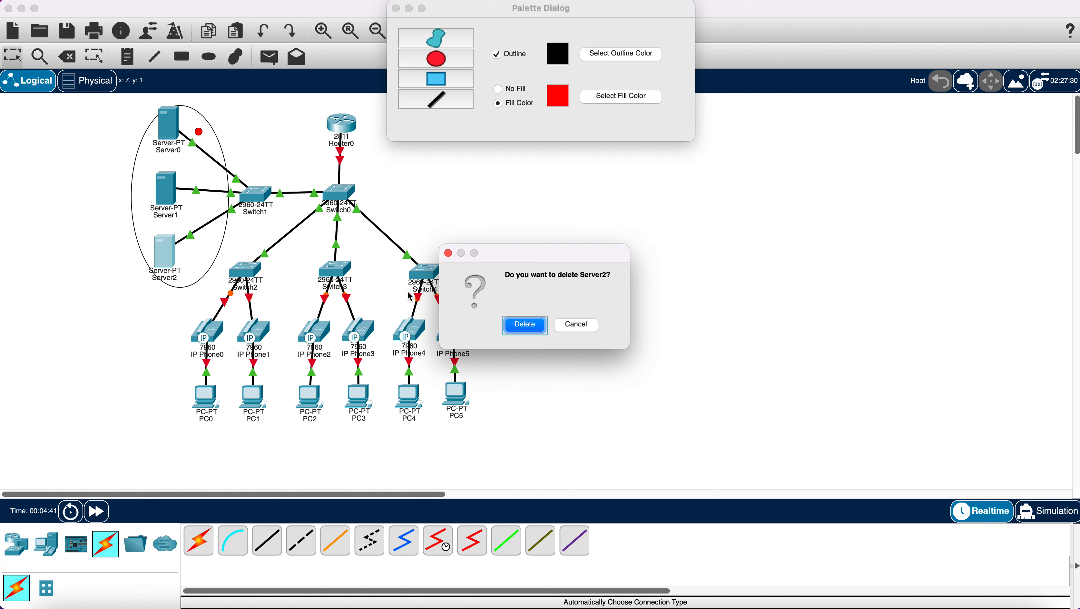
click(592, 332)
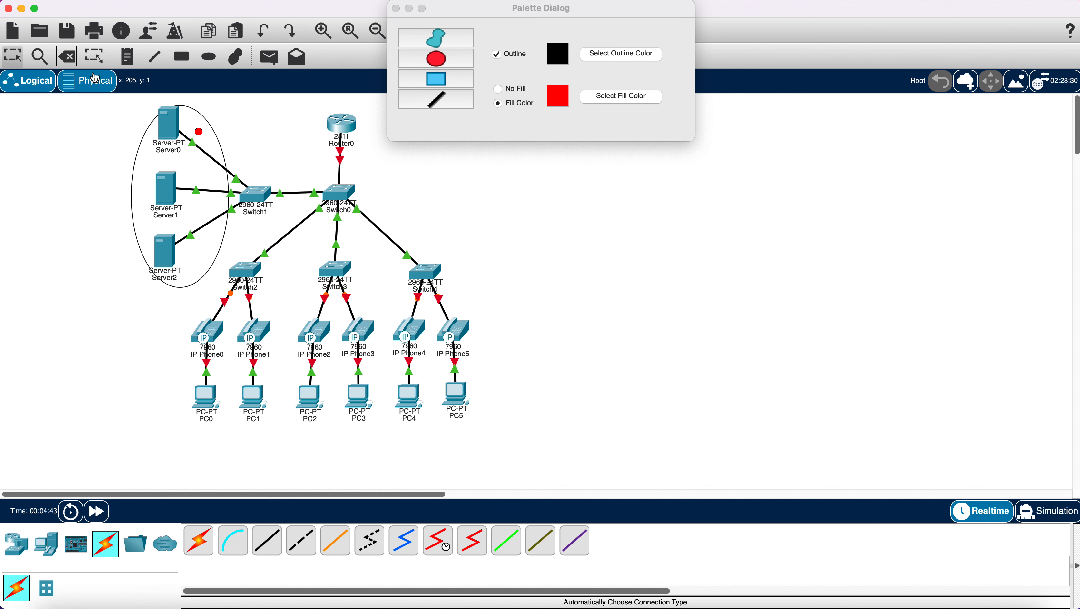
click(71, 60)
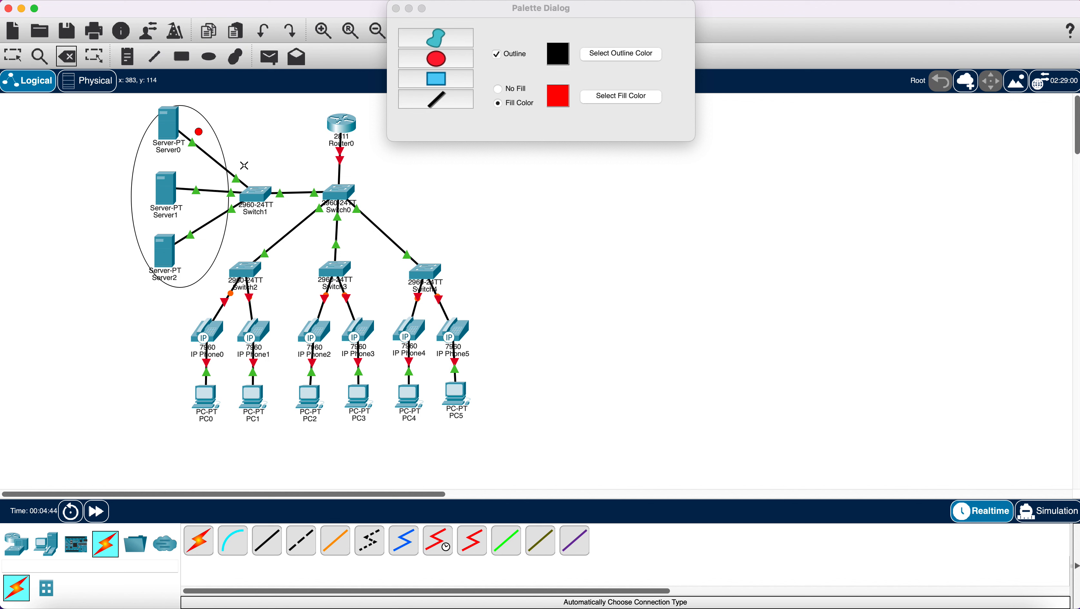
click(218, 151)
click(510, 325)
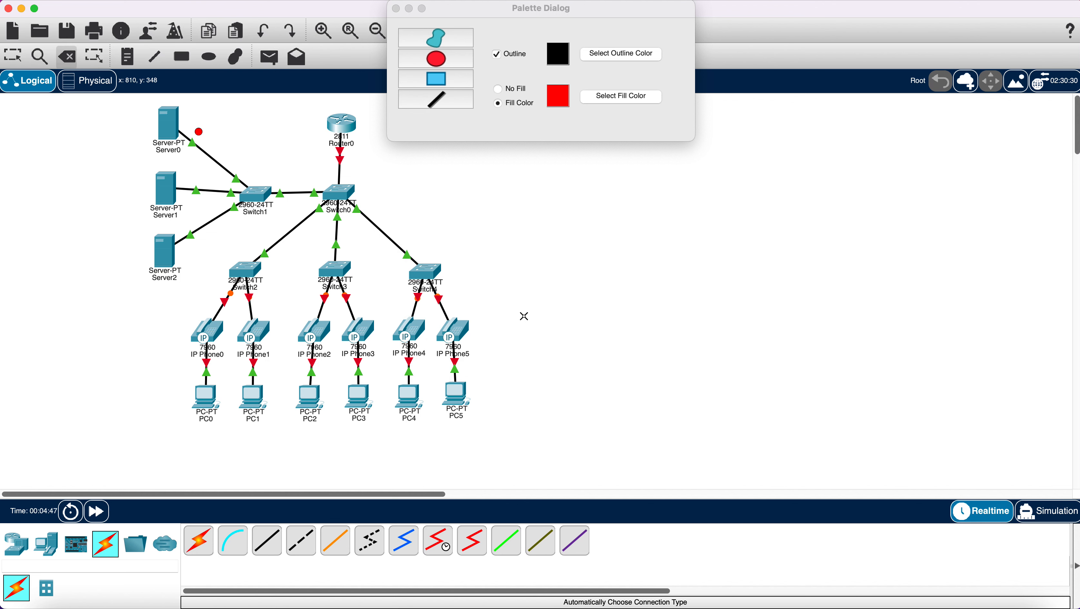
click(199, 131)
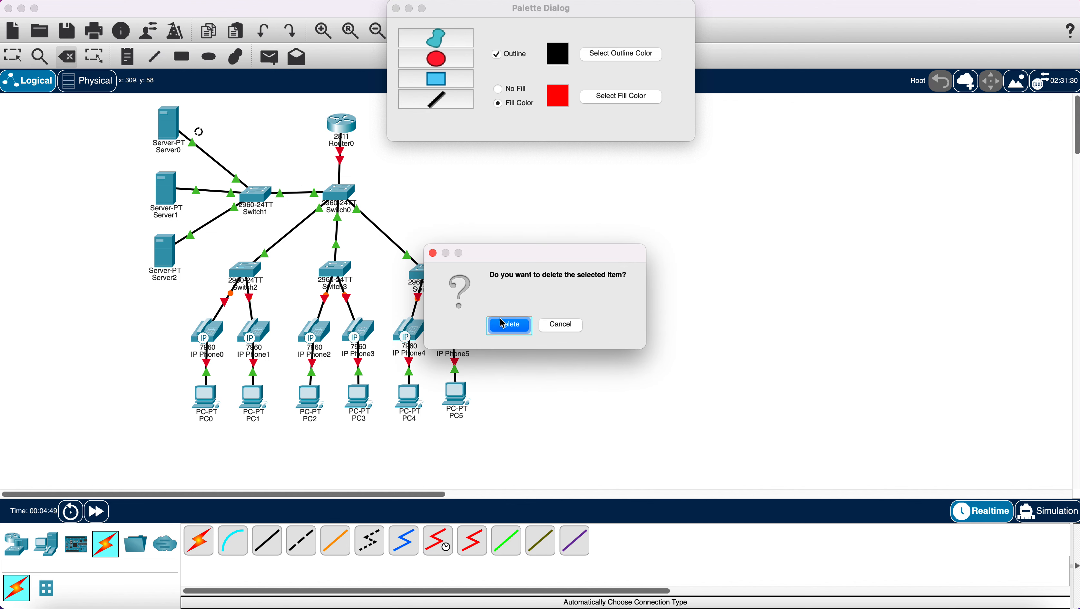
click(508, 326)
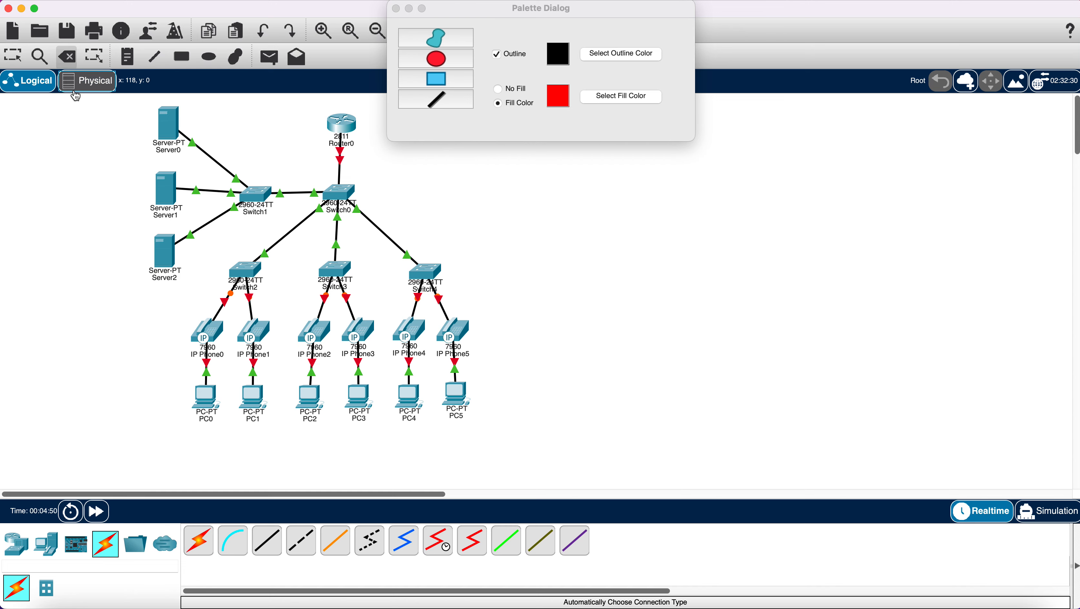
click(79, 84)
- Draw a red filled ellipse covering Server0, Server1 and Server2
click(30, 86)
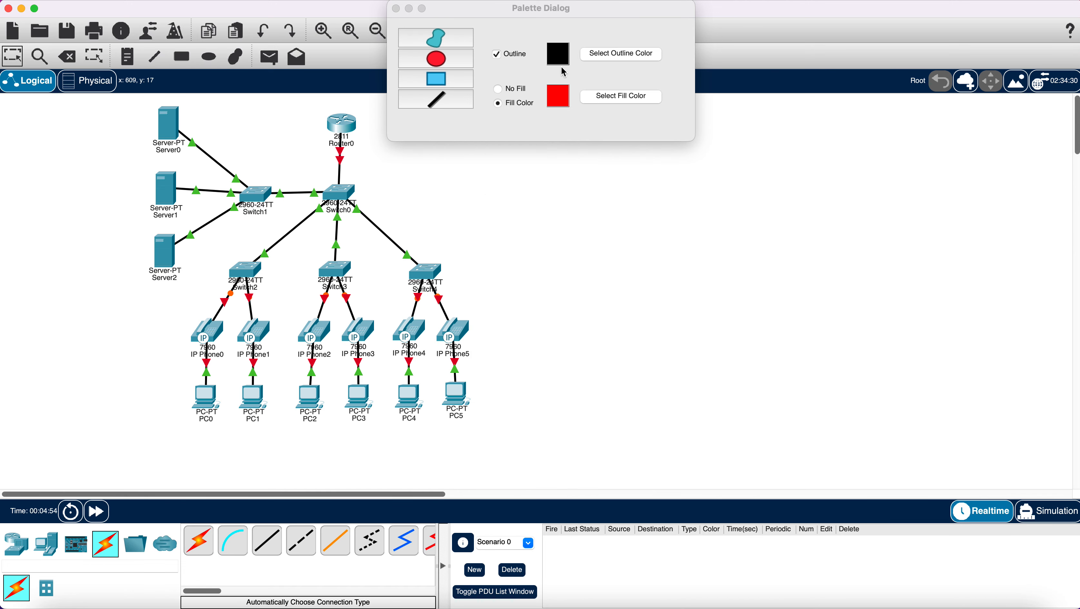
click(441, 62)
click(600, 102)
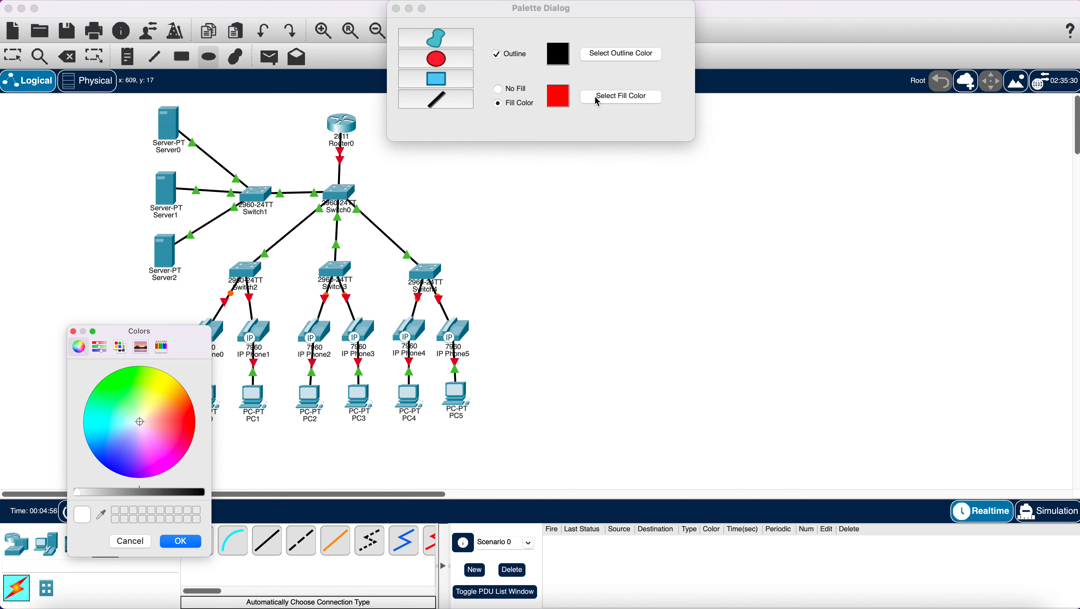
click(189, 417)
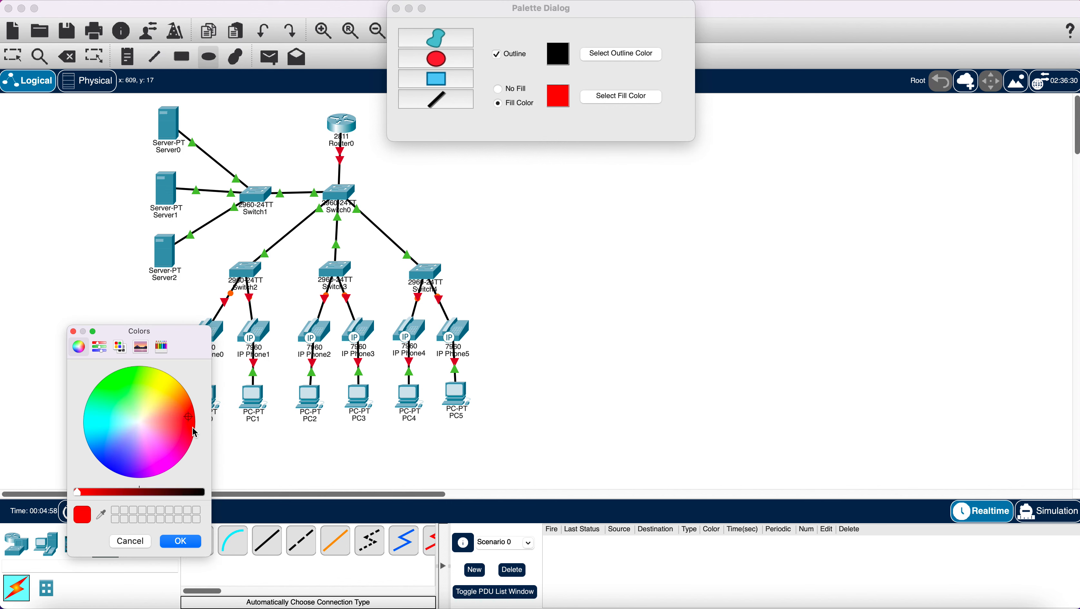
click(183, 541)
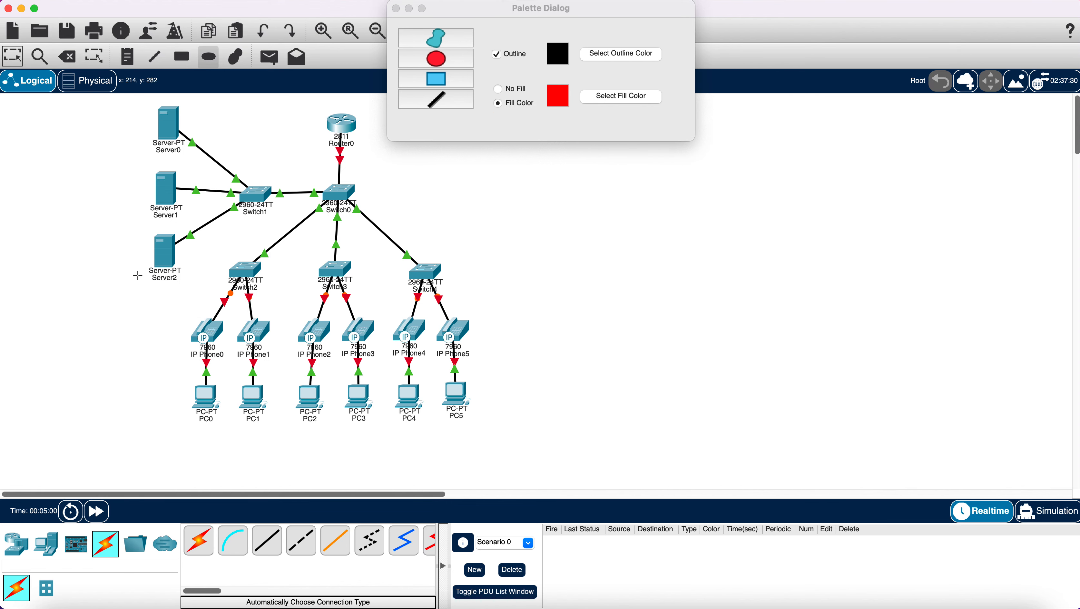
drag(145, 106, 221, 299)
drag(225, 298, 230, 301)
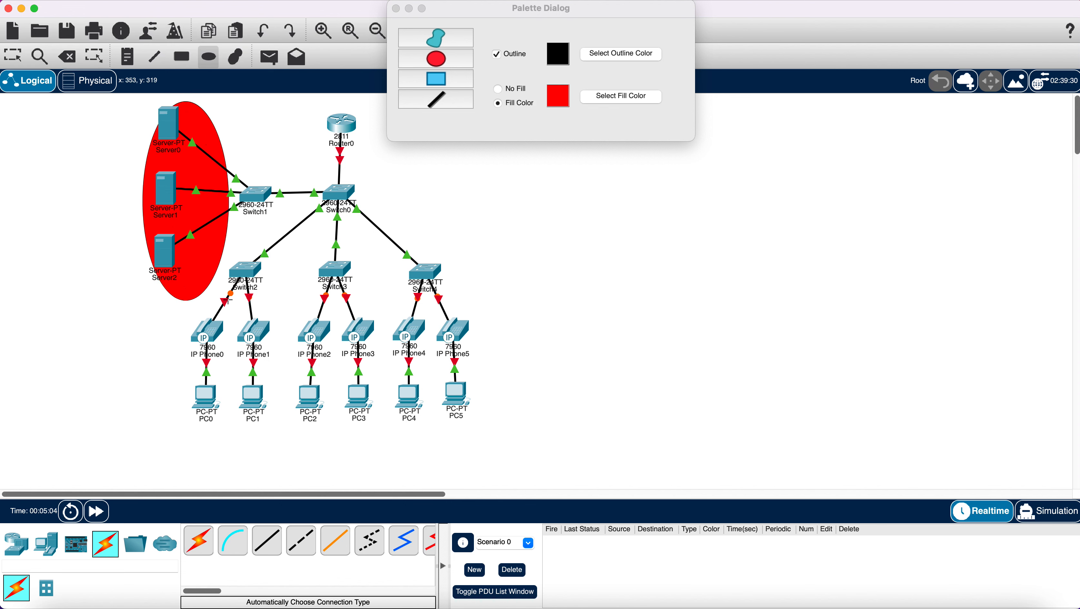
- Change the palette fill colour to yellow
click(601, 96)
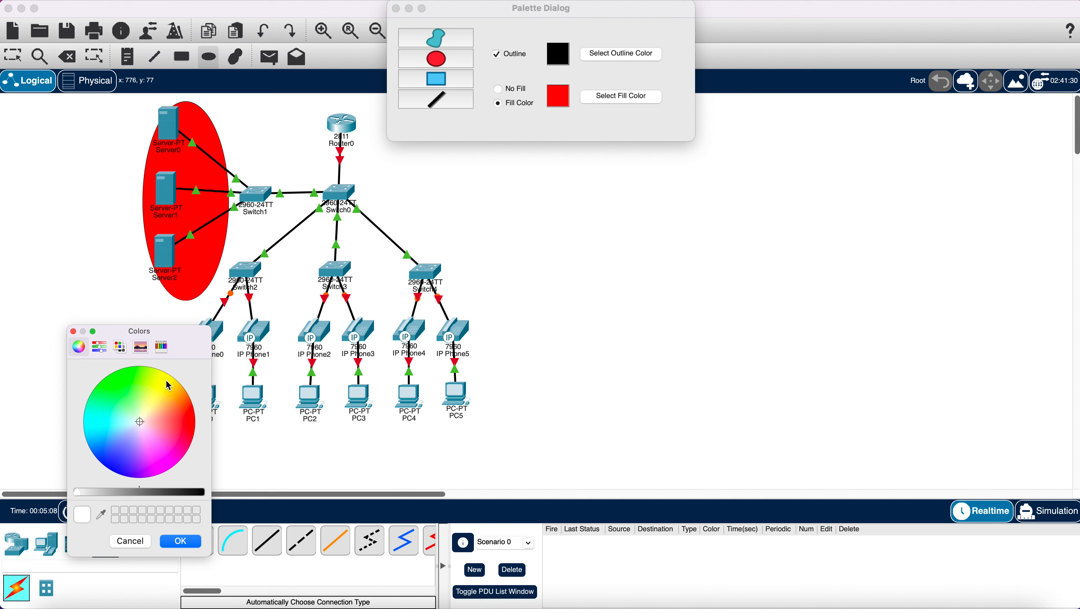
click(167, 383)
click(181, 542)
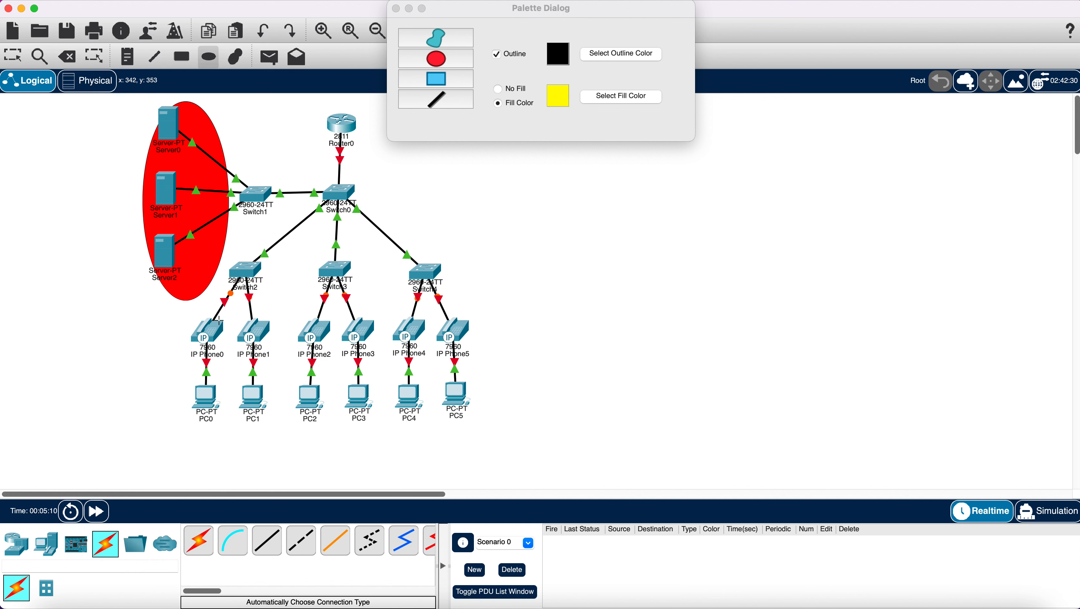
- Draw yellow, blue and green filled ellipses over the Switch2, Switch3 and Switch4 device groups
drag(204, 300, 297, 439)
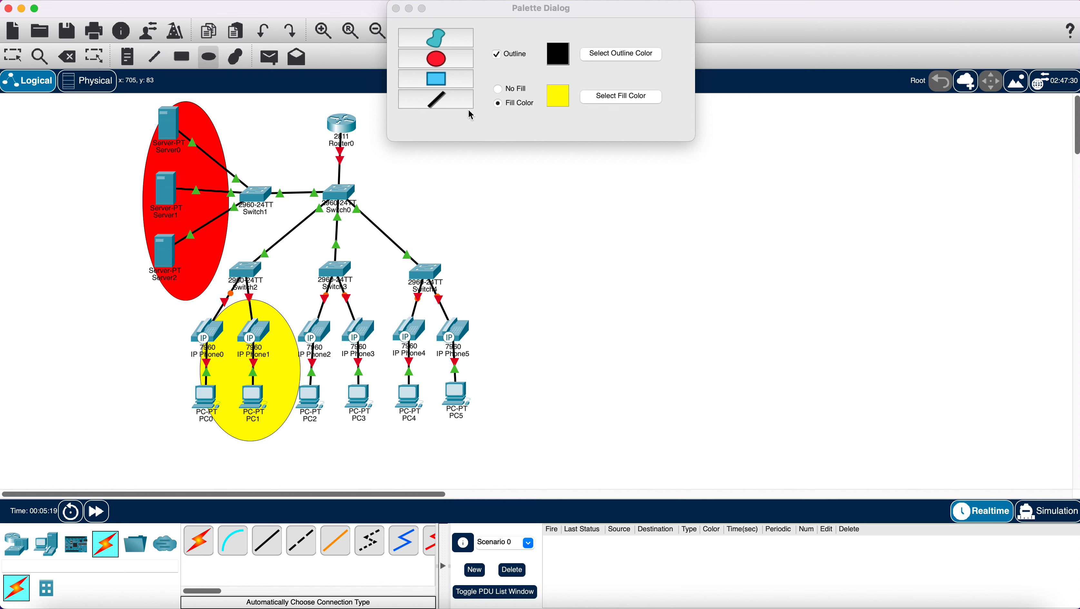
click(630, 102)
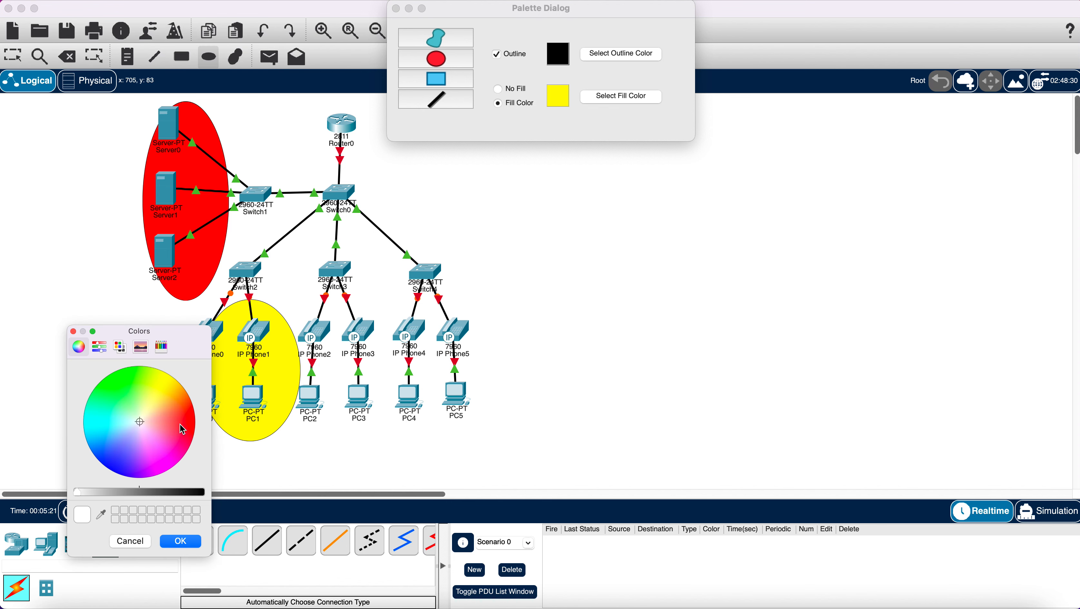
click(114, 461)
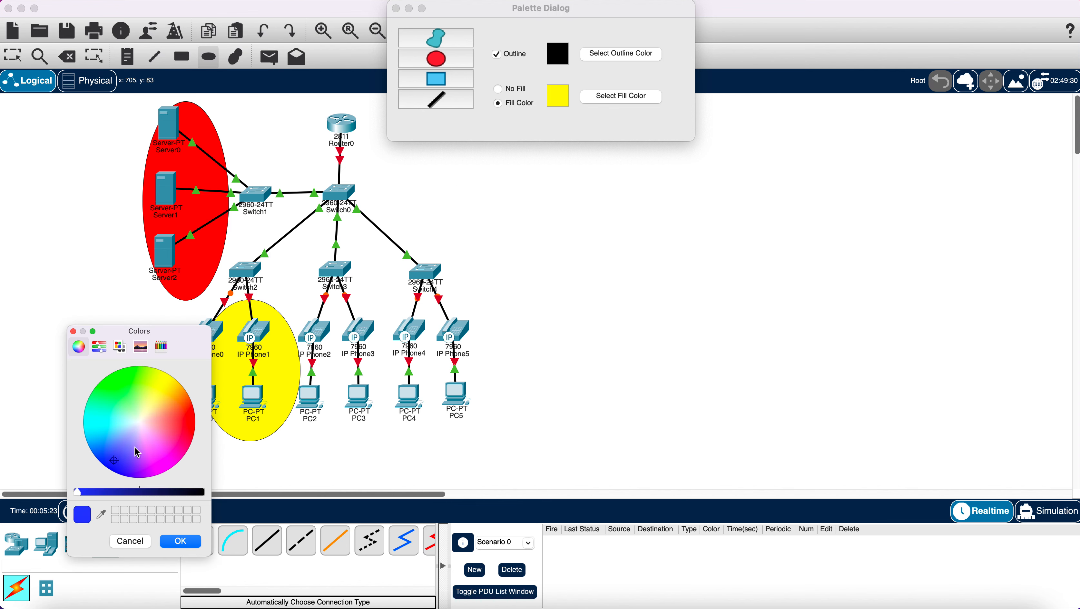
click(182, 547)
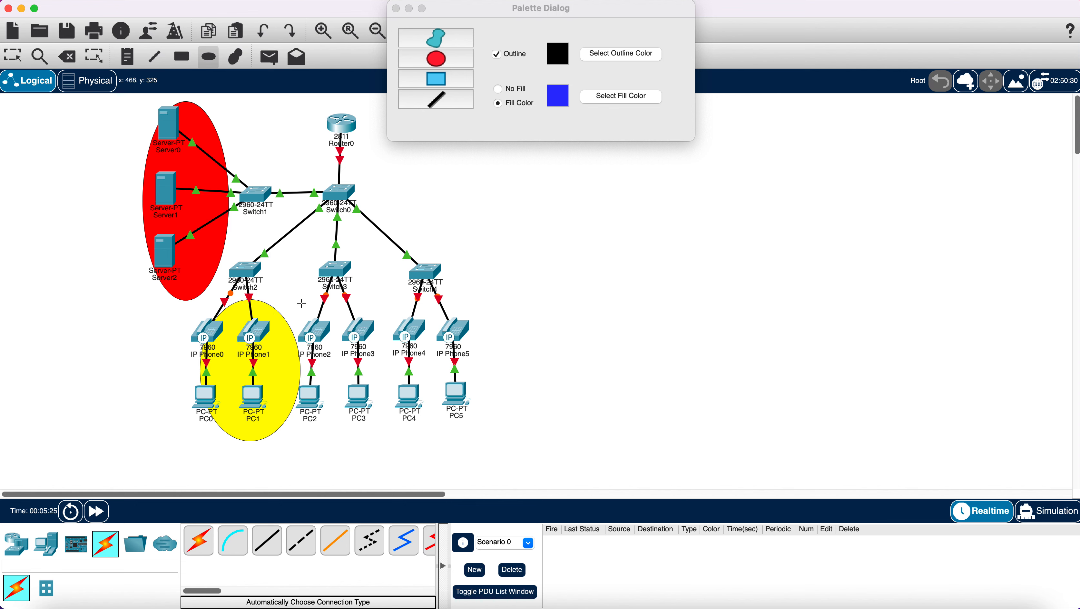
drag(302, 289, 402, 439)
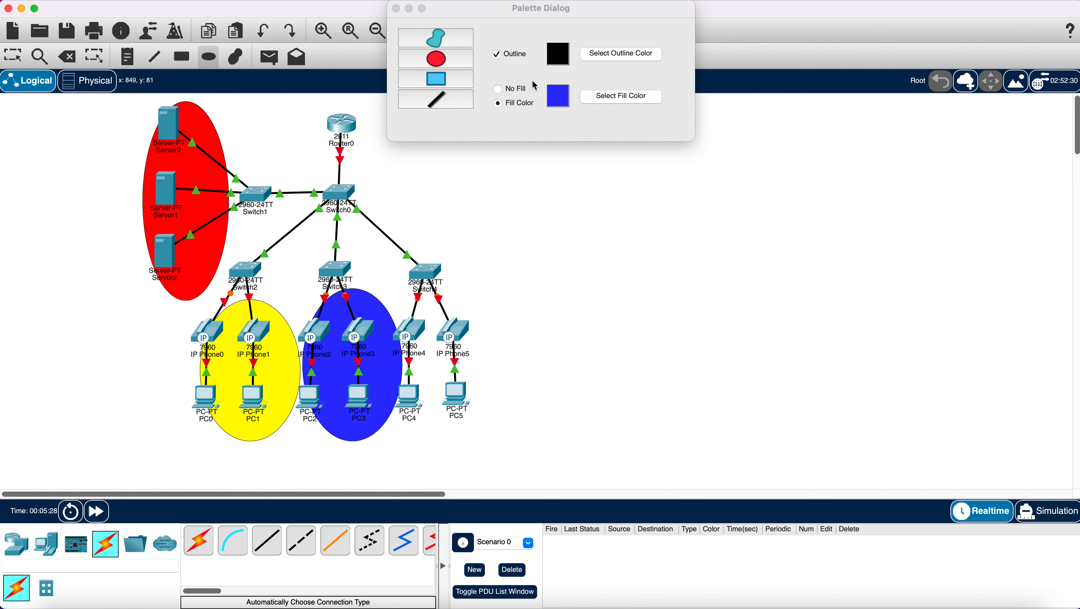
click(618, 96)
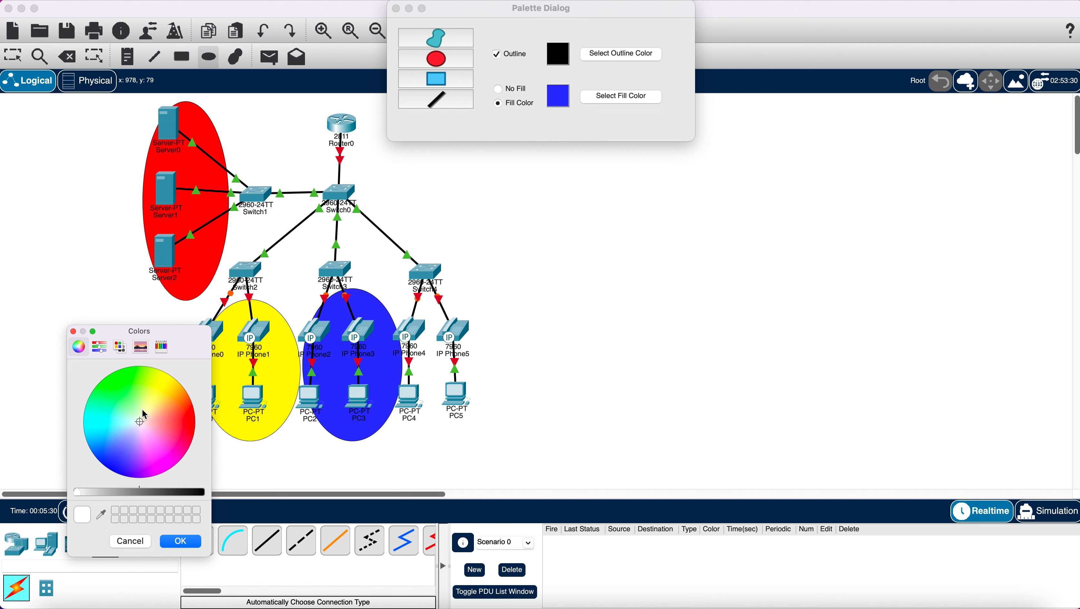
click(114, 380)
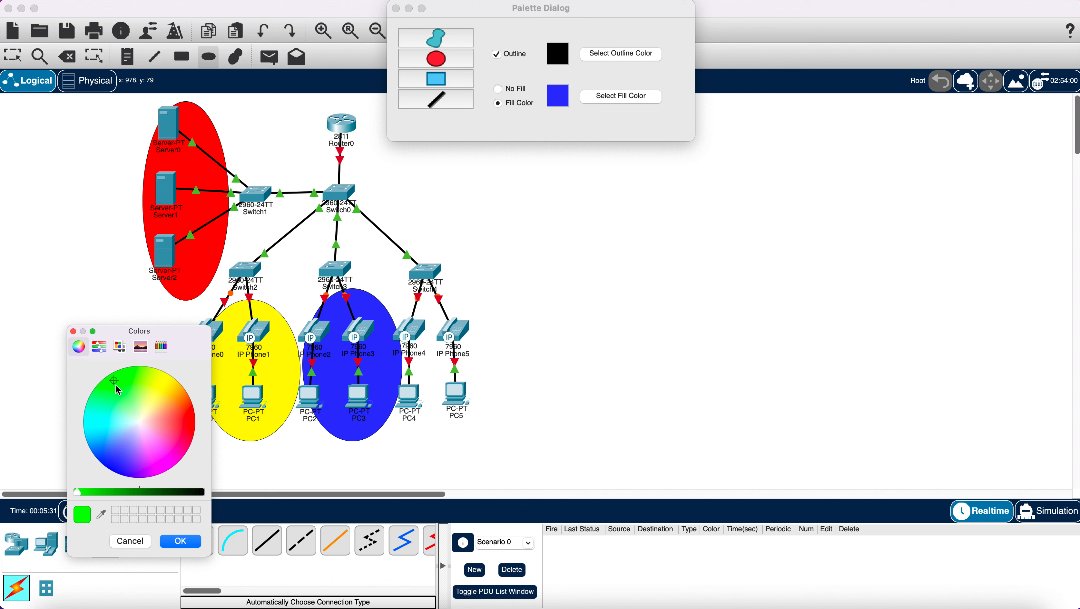
click(180, 542)
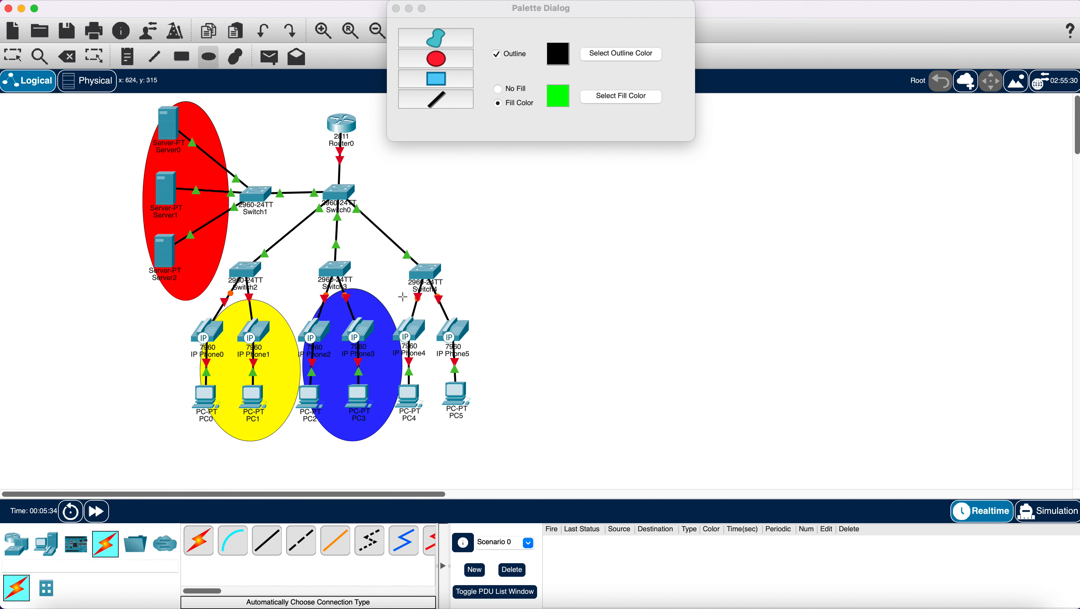
drag(400, 295, 507, 442)
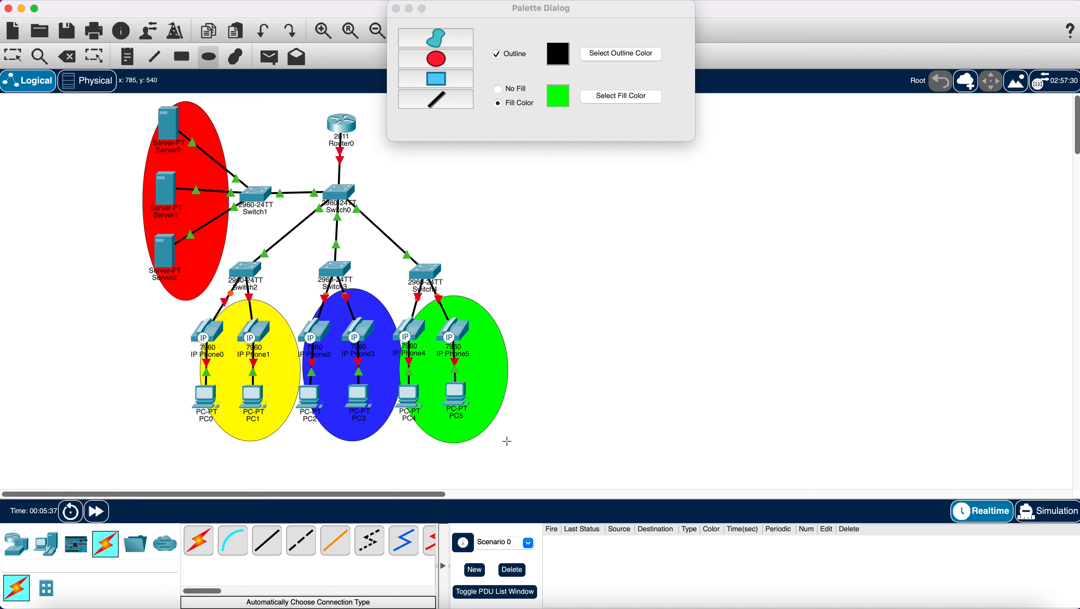
- Close the drawing palette and shift the red server ellipse slightly left
click(396, 9)
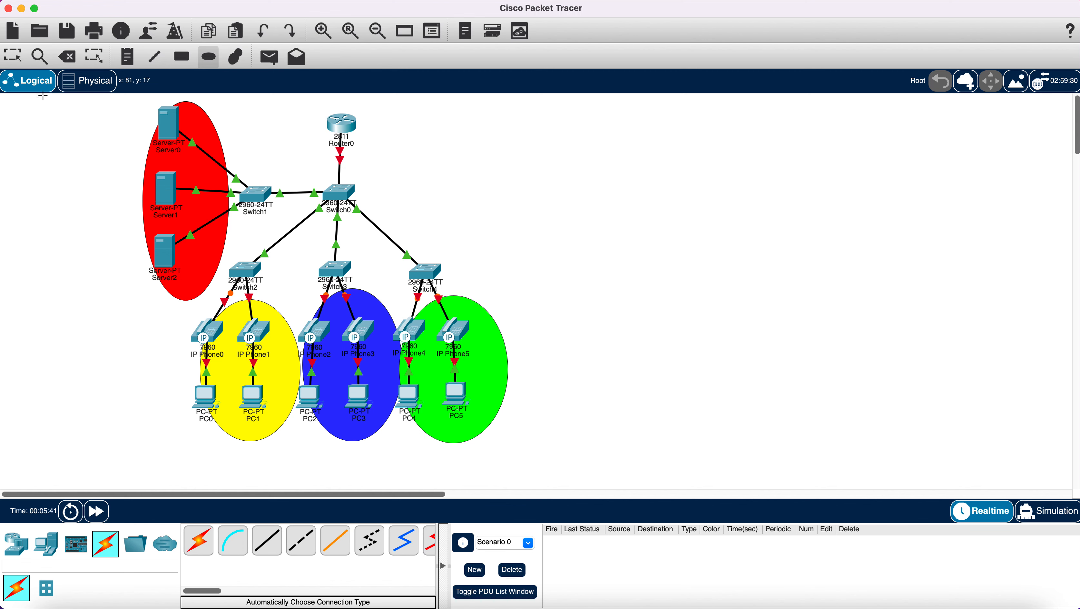
click(13, 55)
click(198, 206)
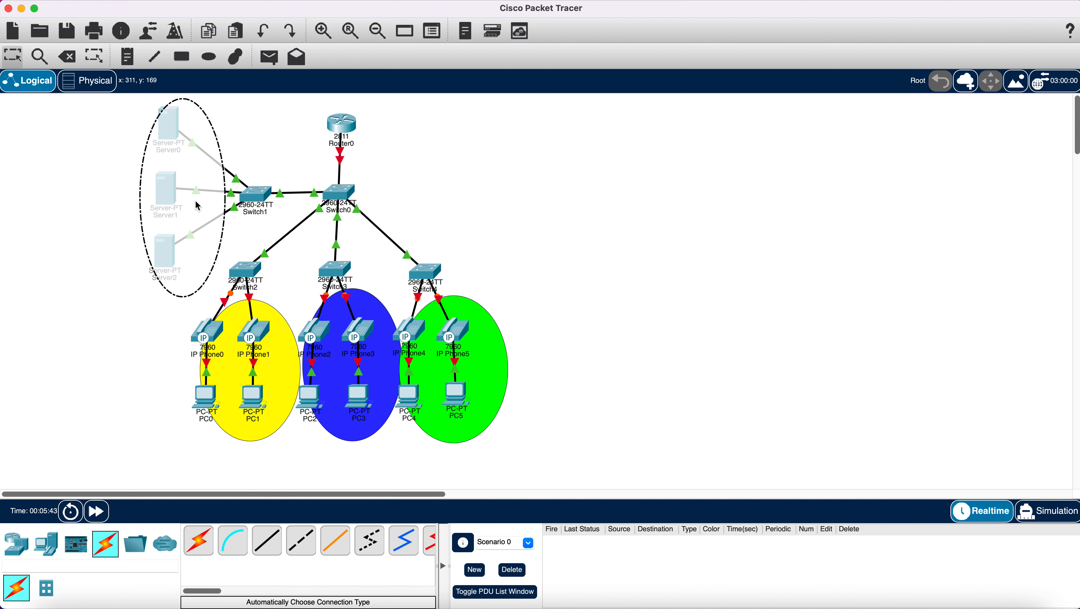
drag(196, 202, 183, 203)
- Nudge Server0 left and shift the yellow, blue and green ellipses to frame their devices
drag(167, 127, 164, 130)
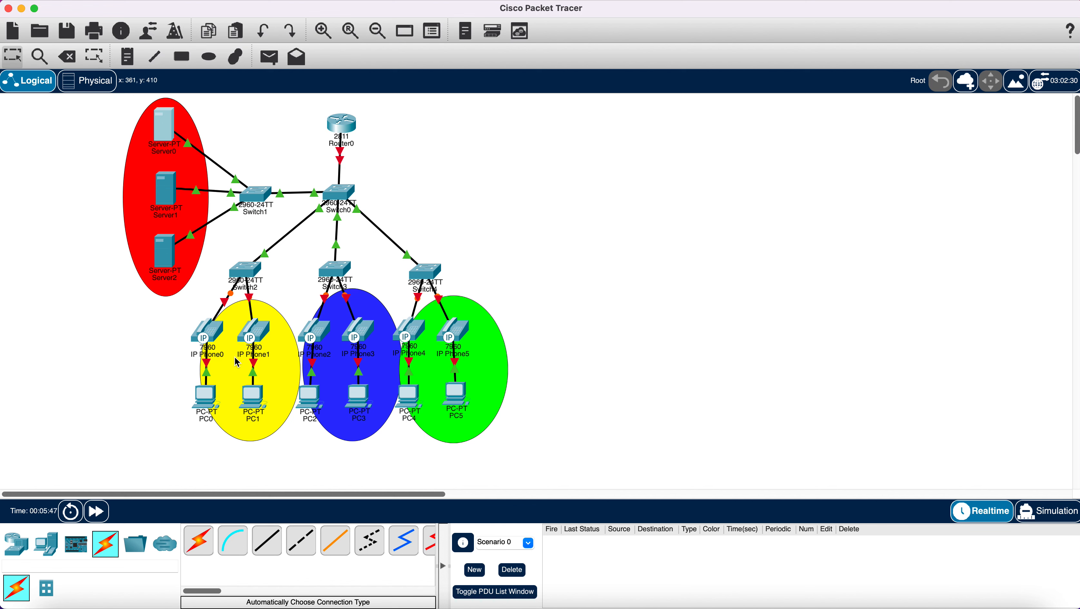
drag(271, 372, 257, 365)
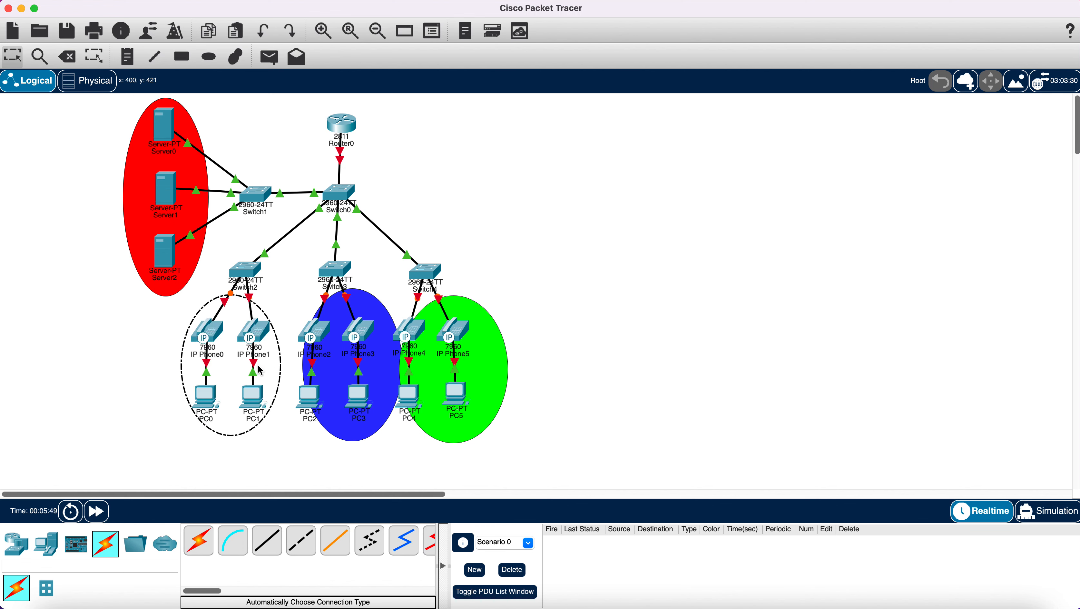
drag(336, 374, 323, 374)
drag(453, 379, 470, 362)
click(570, 339)
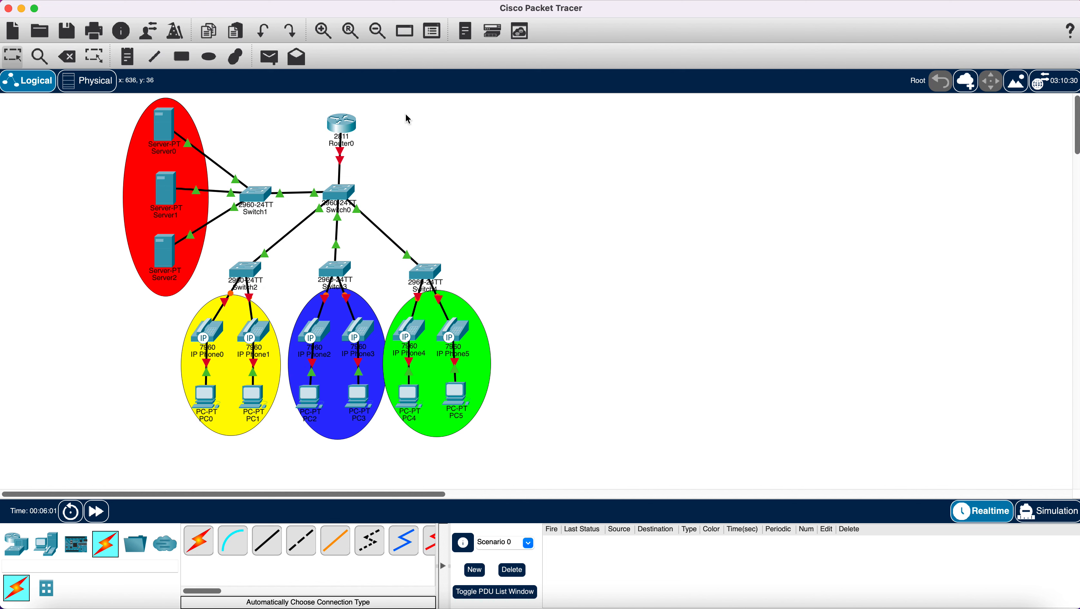
- Draw a magenta-filled ellipse across the row of six IP phones, then close the Palette Dialog
click(237, 59)
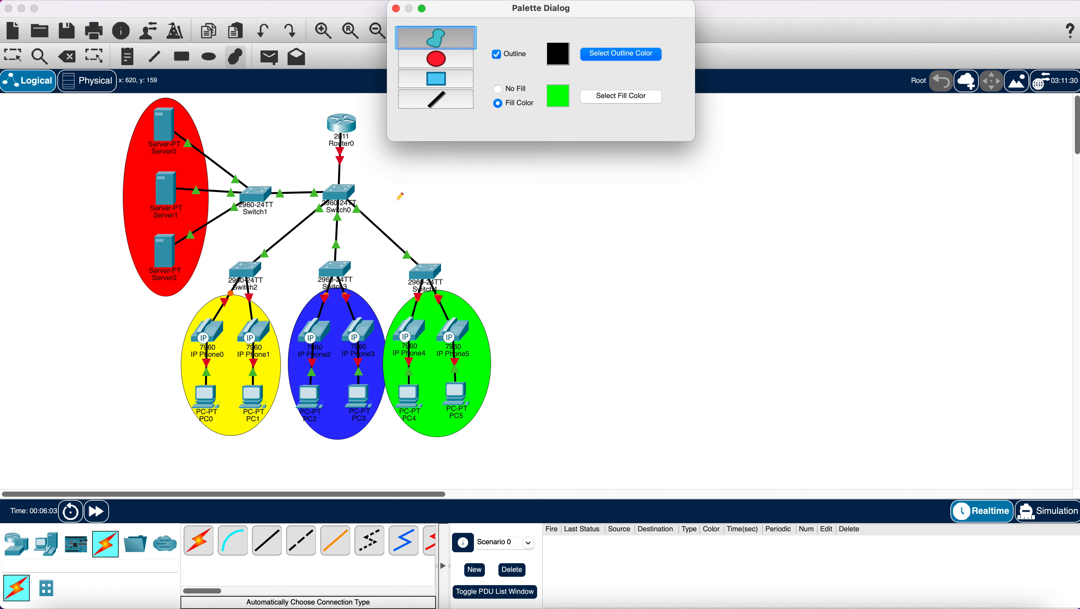
click(436, 59)
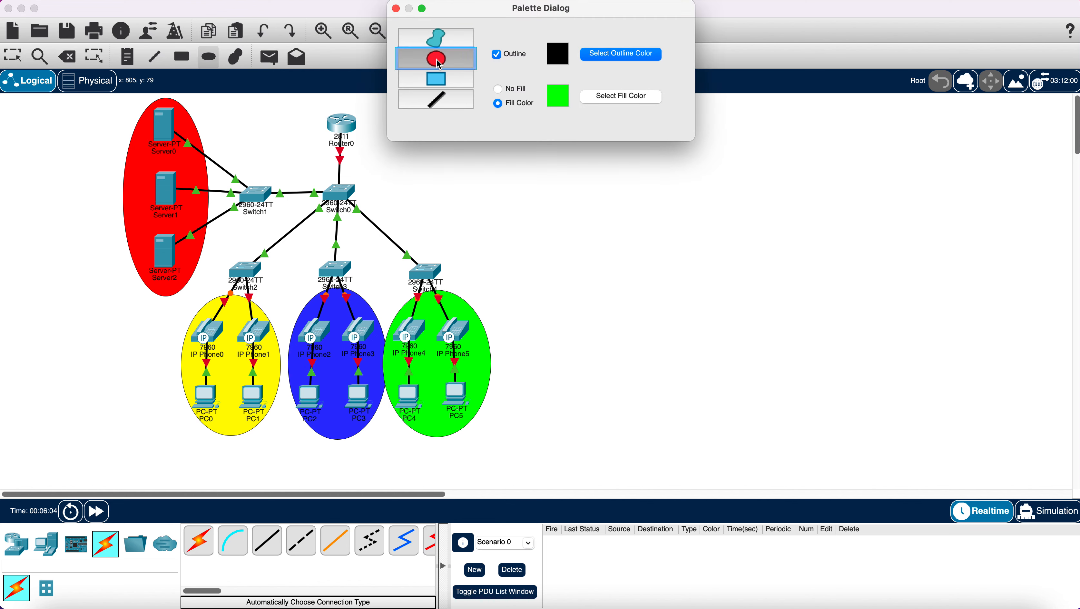
click(620, 97)
click(168, 468)
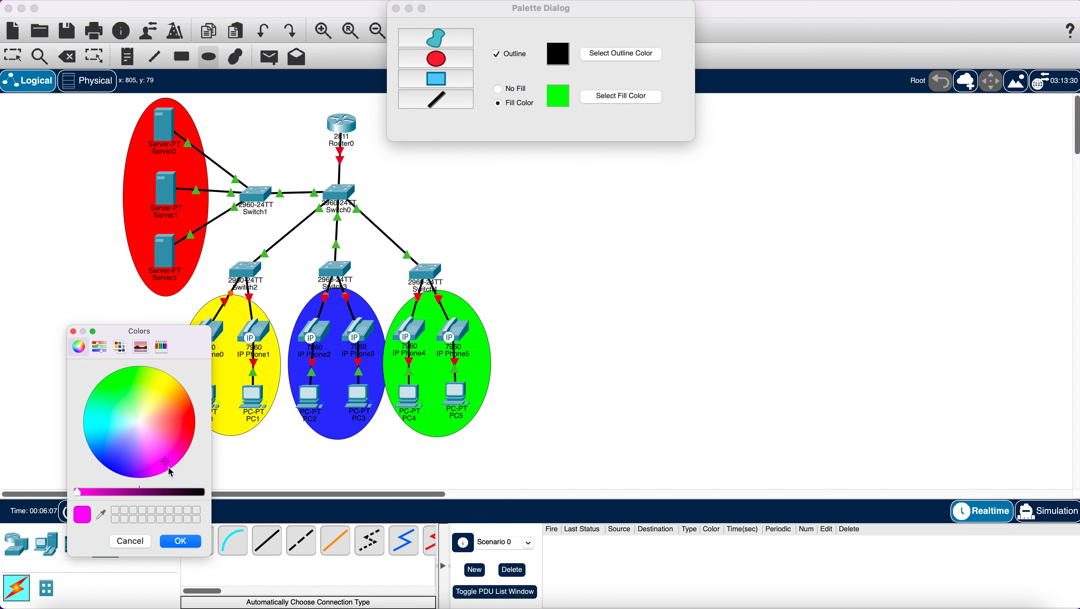
click(181, 542)
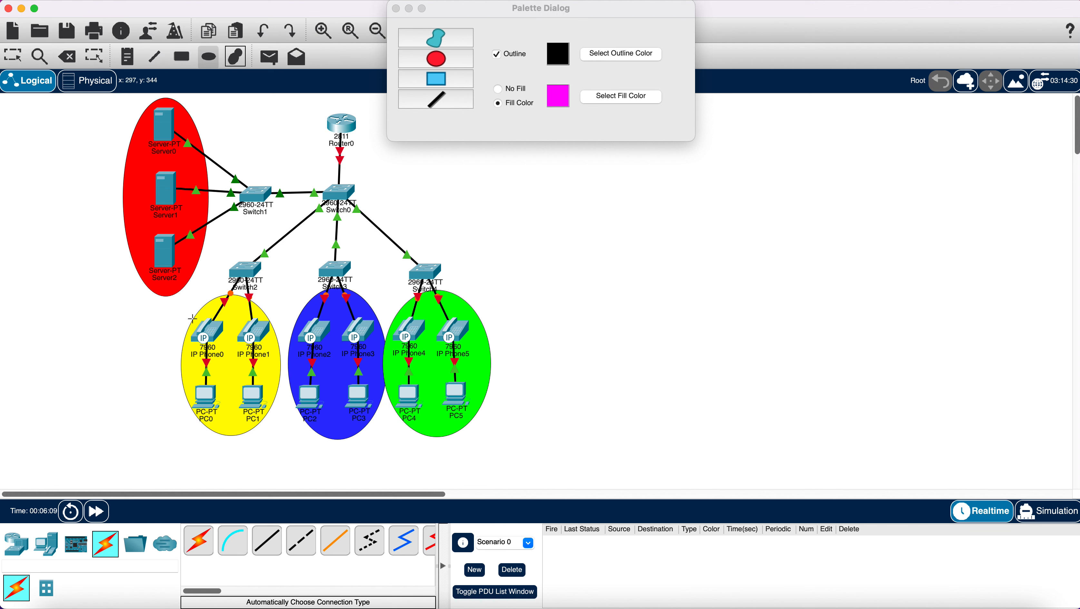
drag(170, 304, 500, 365)
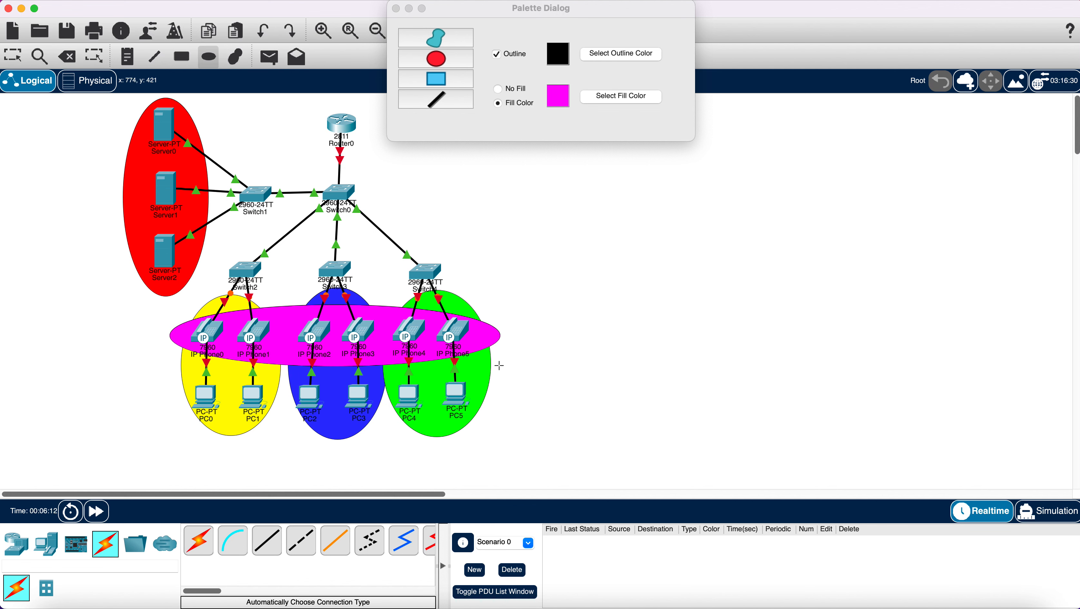
click(396, 9)
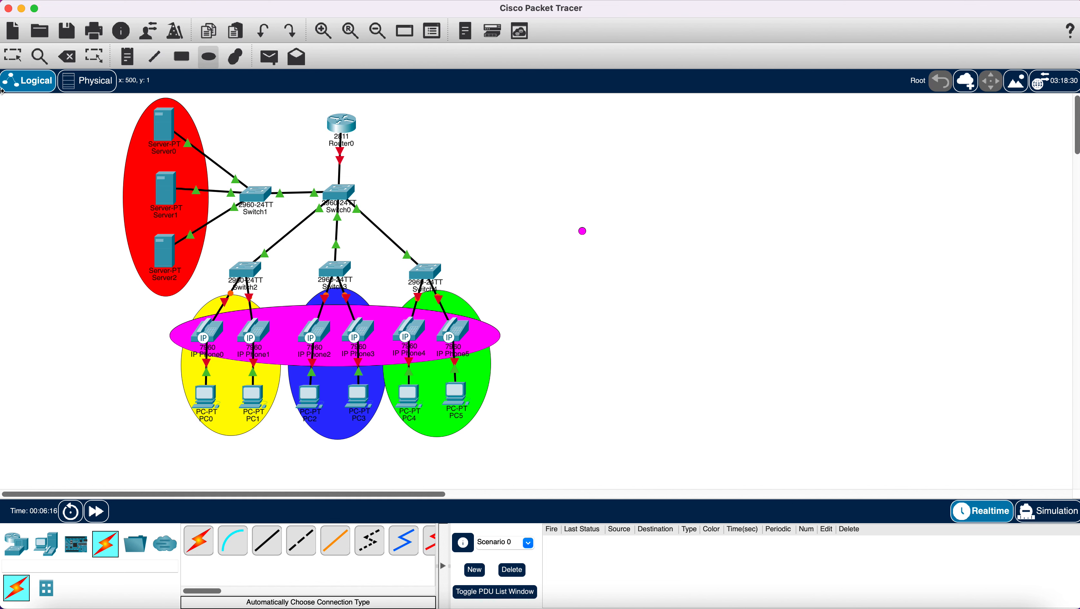
- Delete the stray magenta dot to the right of the network diagram
click(13, 58)
click(67, 56)
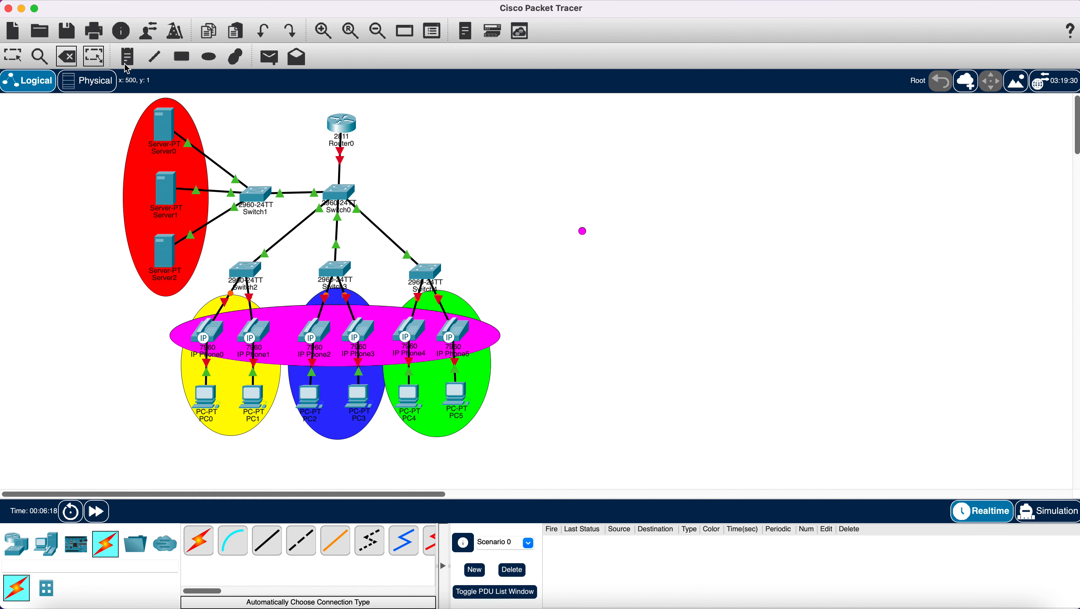
click(583, 232)
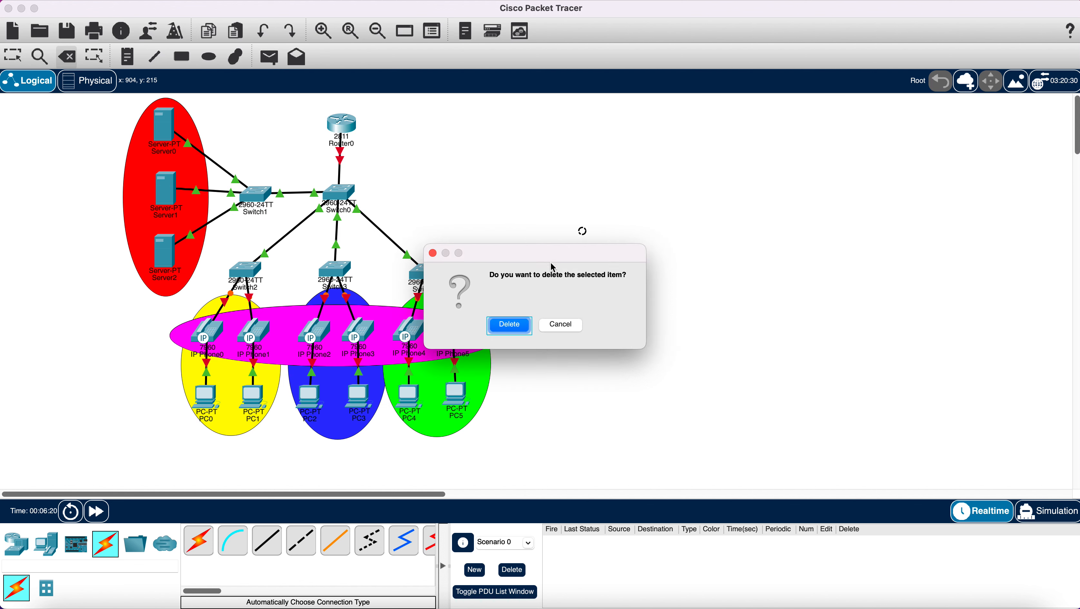
click(509, 326)
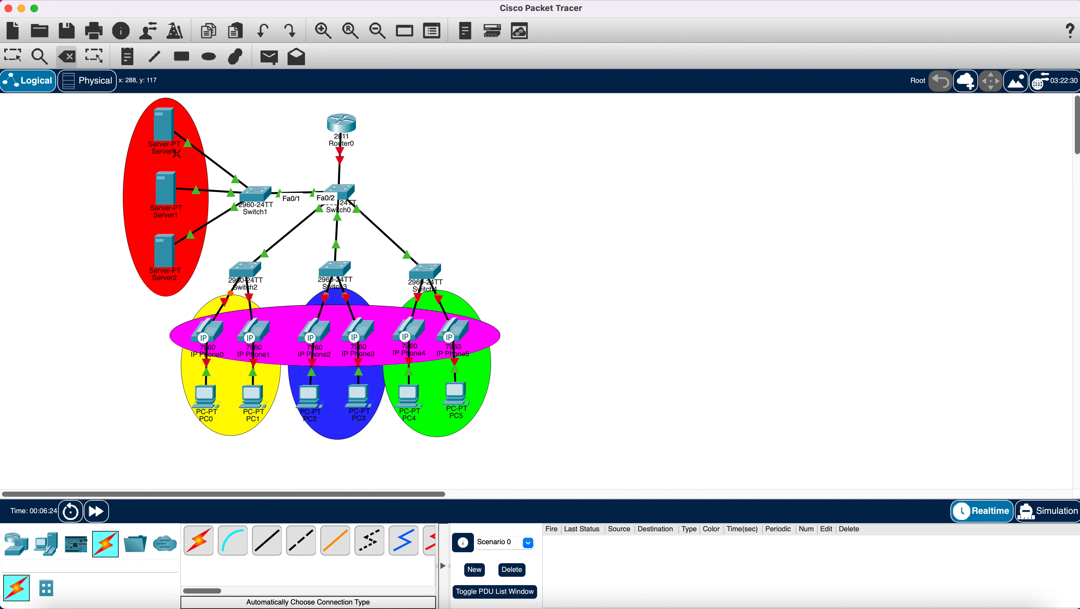
- Select and deselect the magenta ellipse, then arm the Place Note tool
click(16, 60)
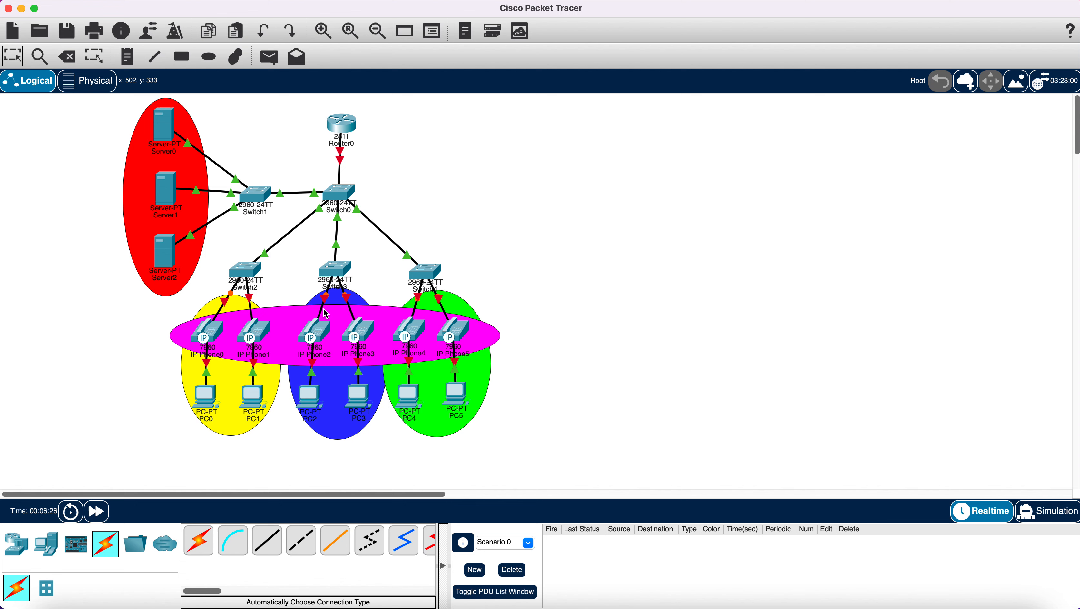
click(334, 323)
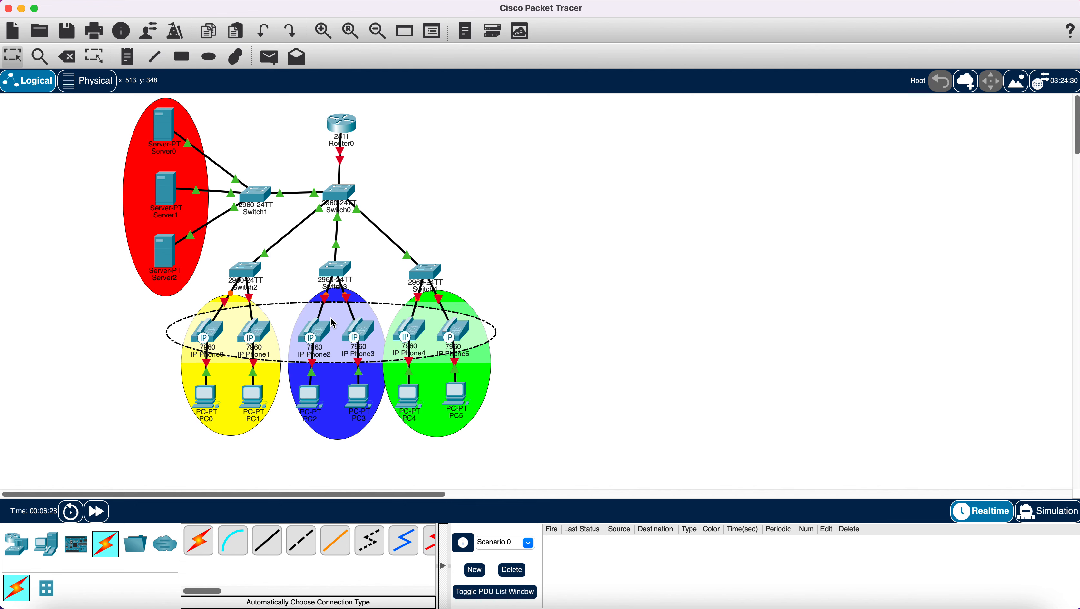
click(291, 270)
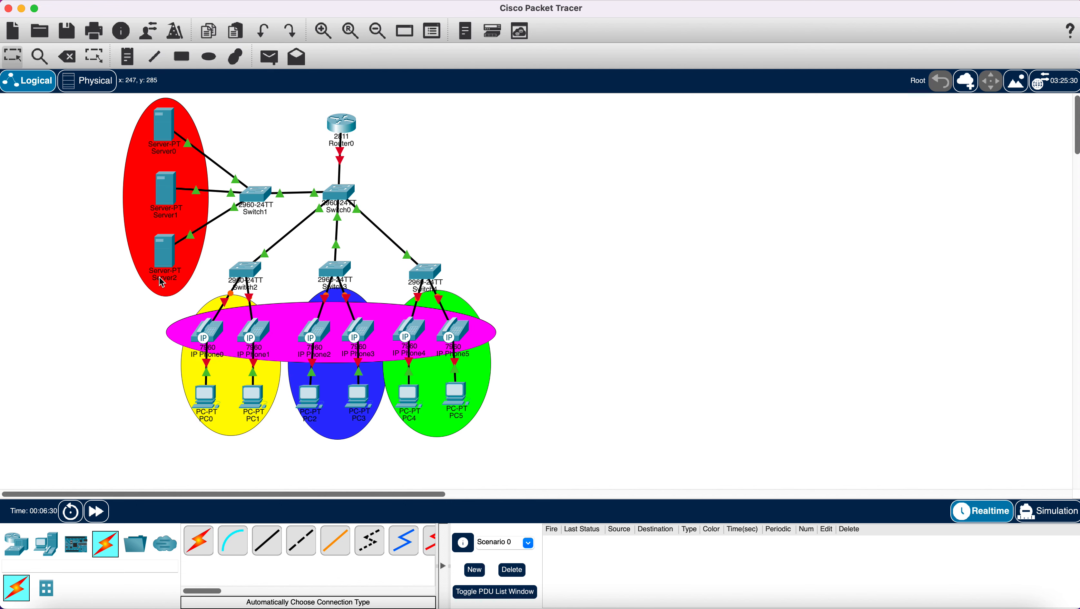
mouse_move(160, 277)
click(127, 59)
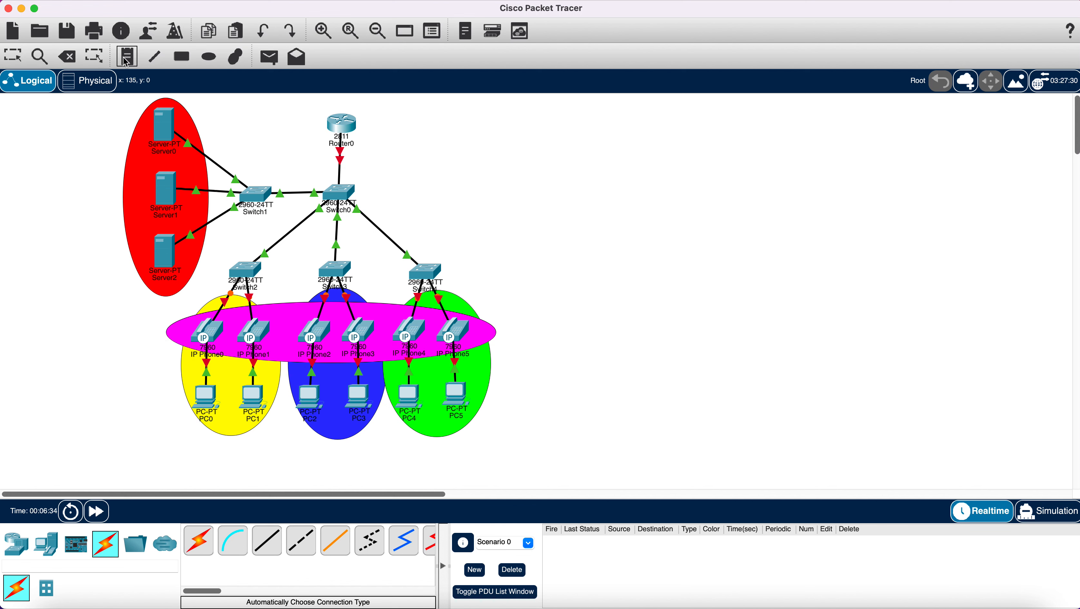
- Add a note left of the yellow area reading 'Vlan 10' and 'Servers' on separate lines
click(144, 306)
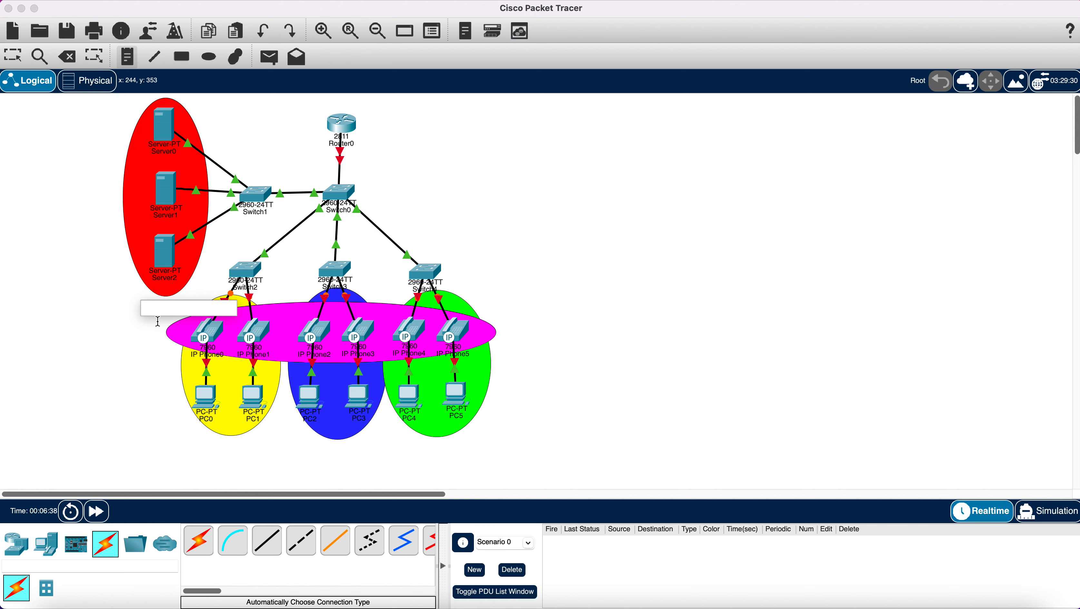
text(Vlan 10)
key(Return)
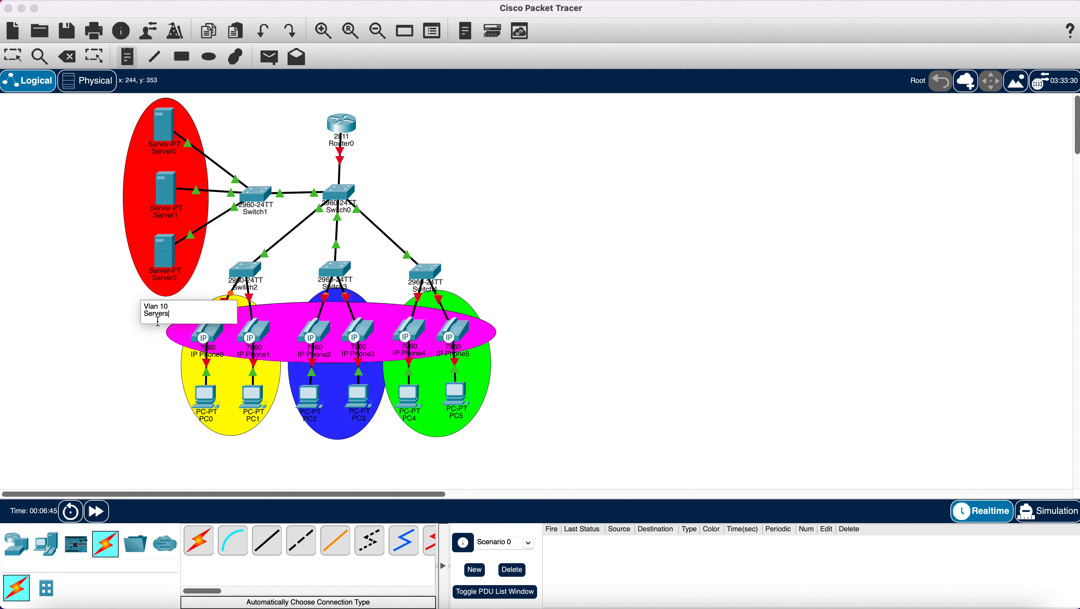
text(Servers)
key(Return)
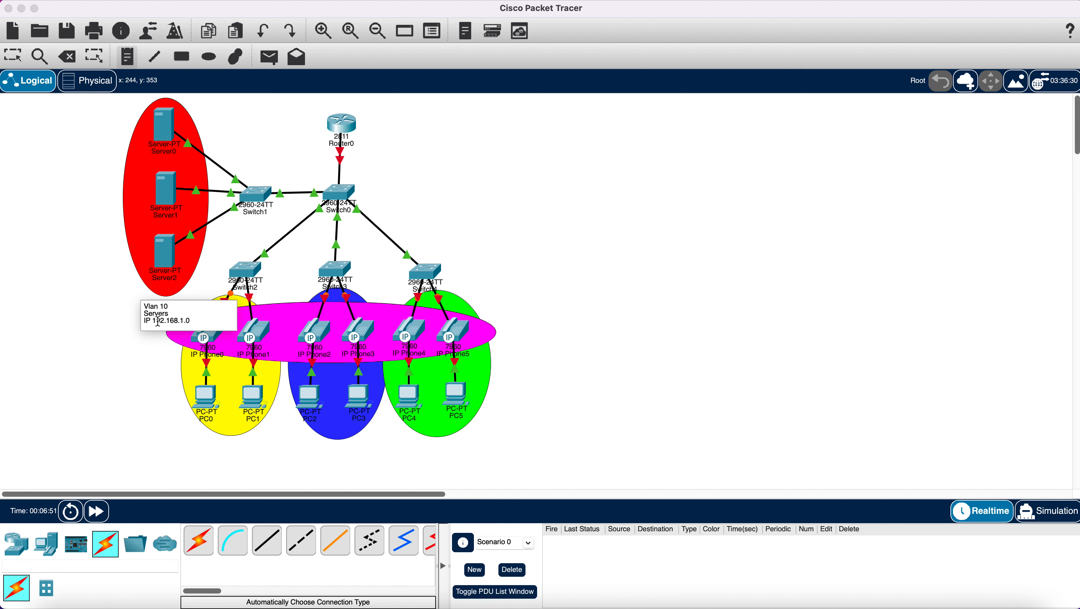
- Add a note below the yellow area reading 'Vlan 20', 'Production' and the IP 192.168 subnet
click(205, 447)
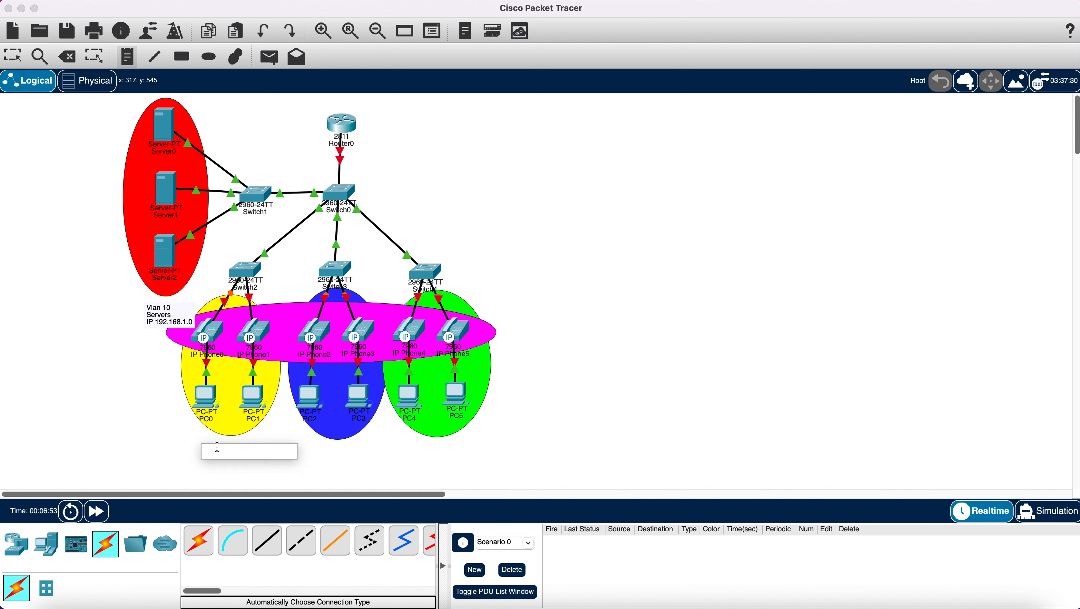
text(Vlan 20)
key(Return)
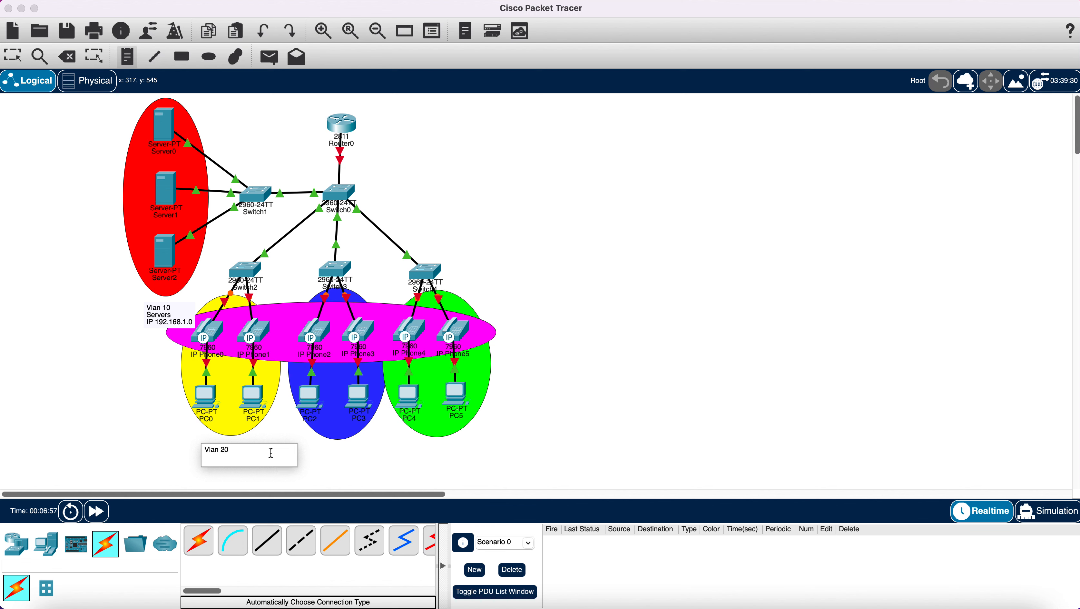
text(Production)
key(Return)
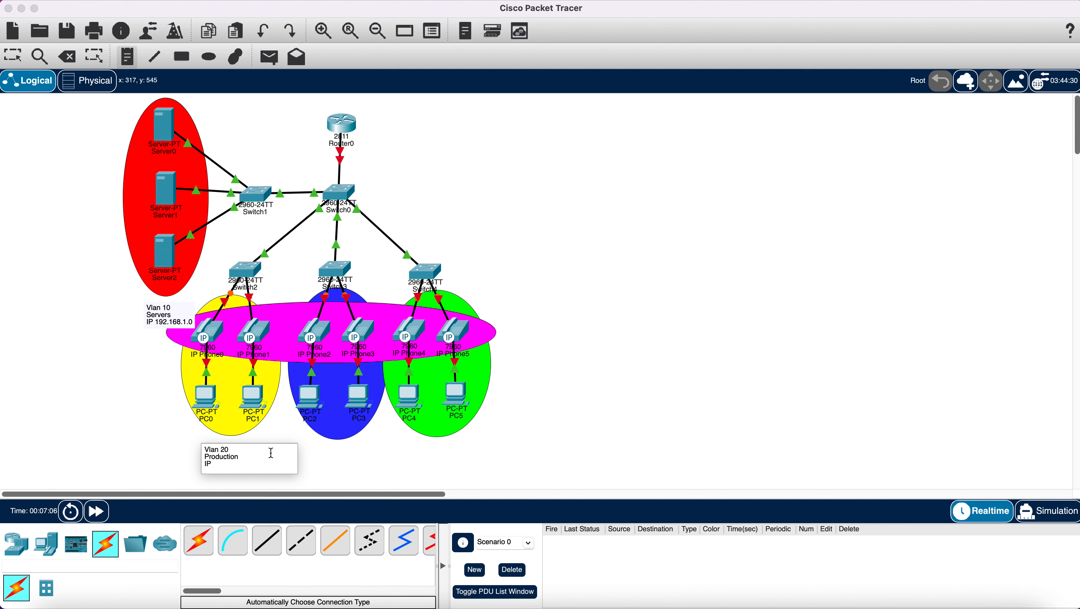
text(IP 192.168.2.0)
- Add a note below the blue area reading 'Vlan 30', 'Sales' and 'IP 192.168.3.0'
click(307, 452)
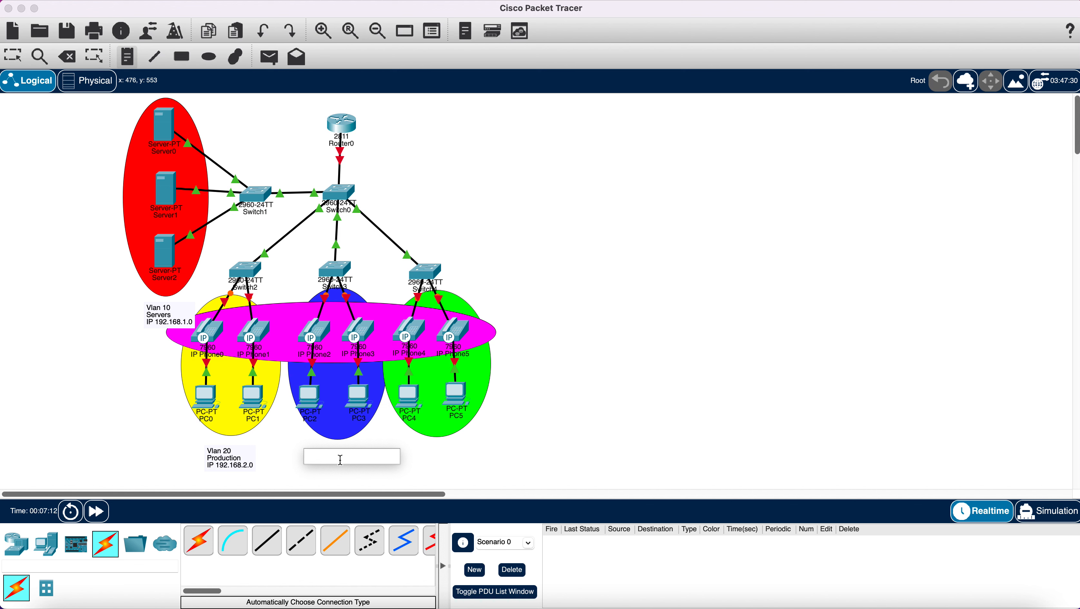
text(Vlan 30)
key(Return)
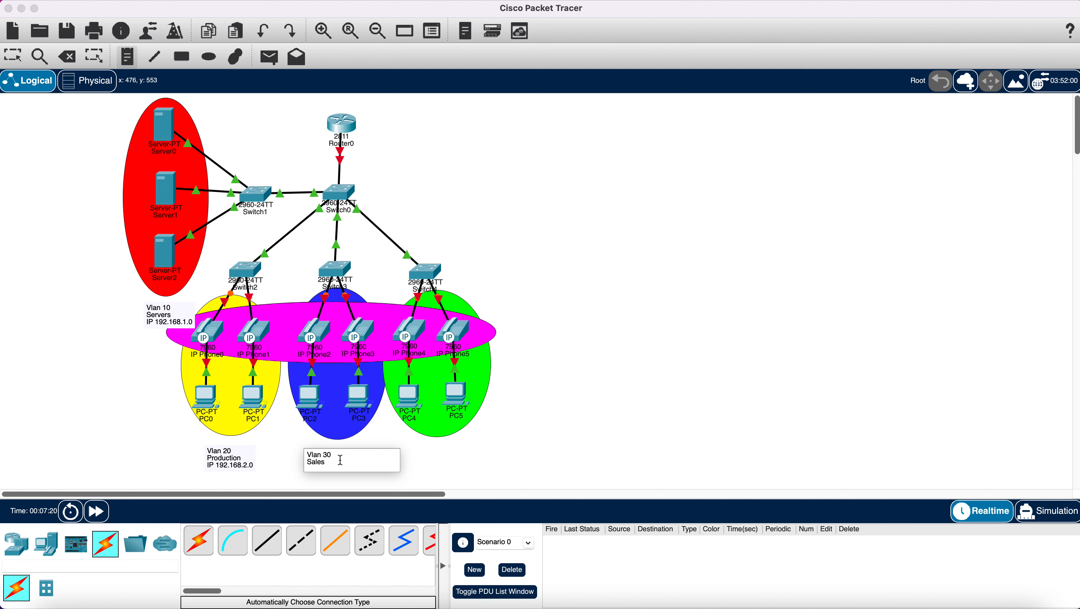
key(Return)
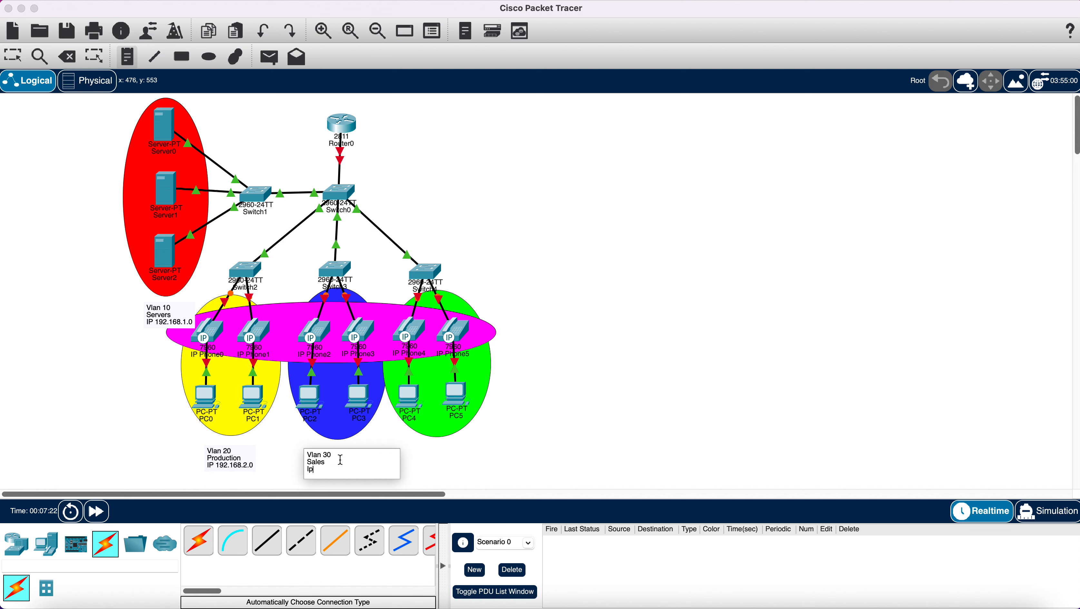
text(IP 192.168.3.0)
- Add a note below the green area reading 'Vlan 40', 'Management' and 'IP 192.168.4.0'
click(418, 449)
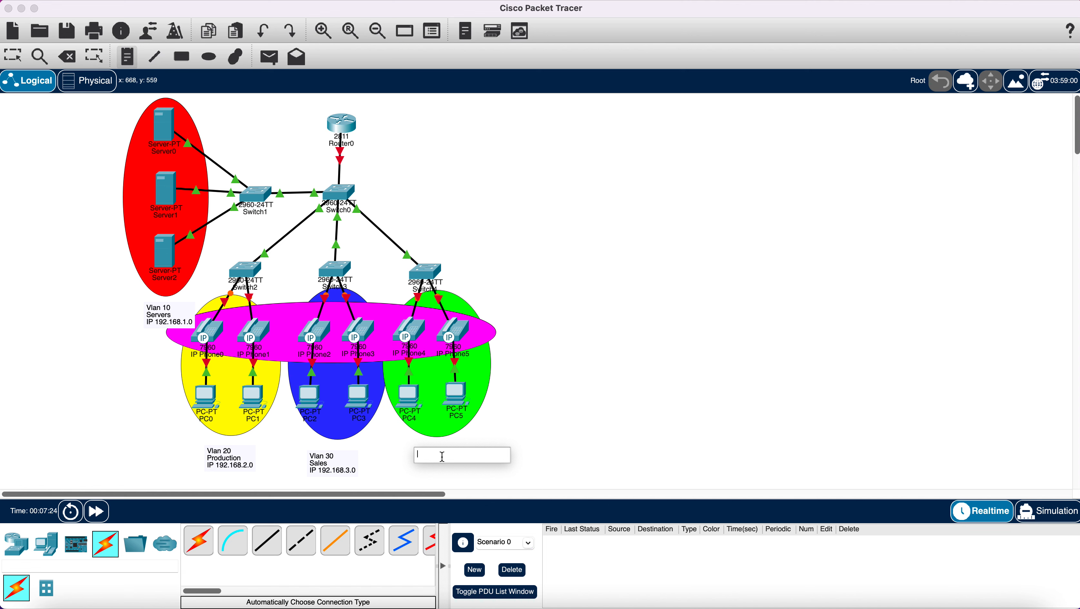
text(Vlan 40)
key(Return)
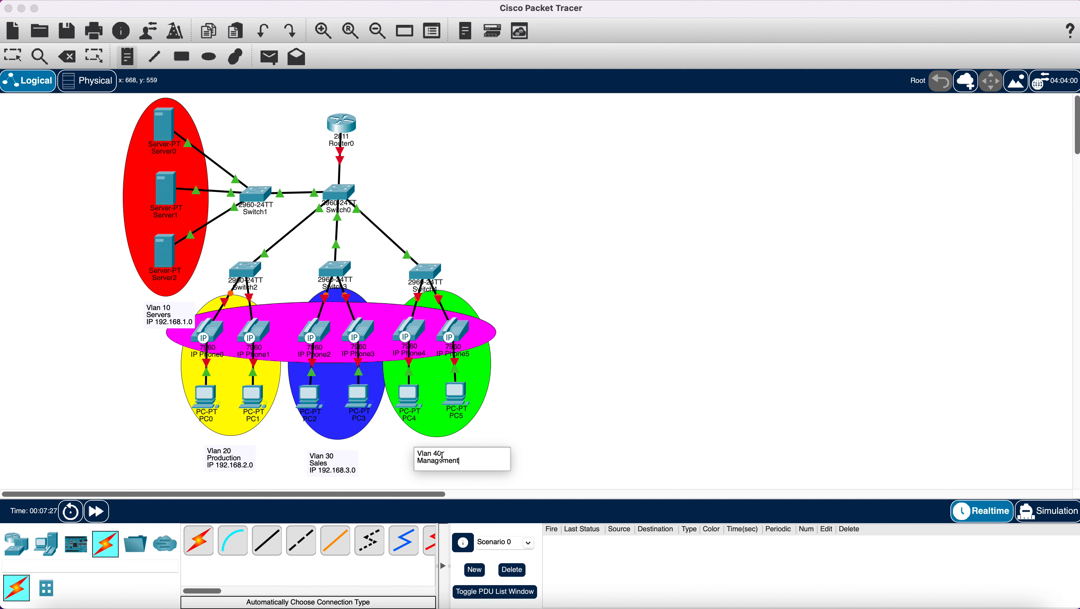
text(Management)
key(Return)
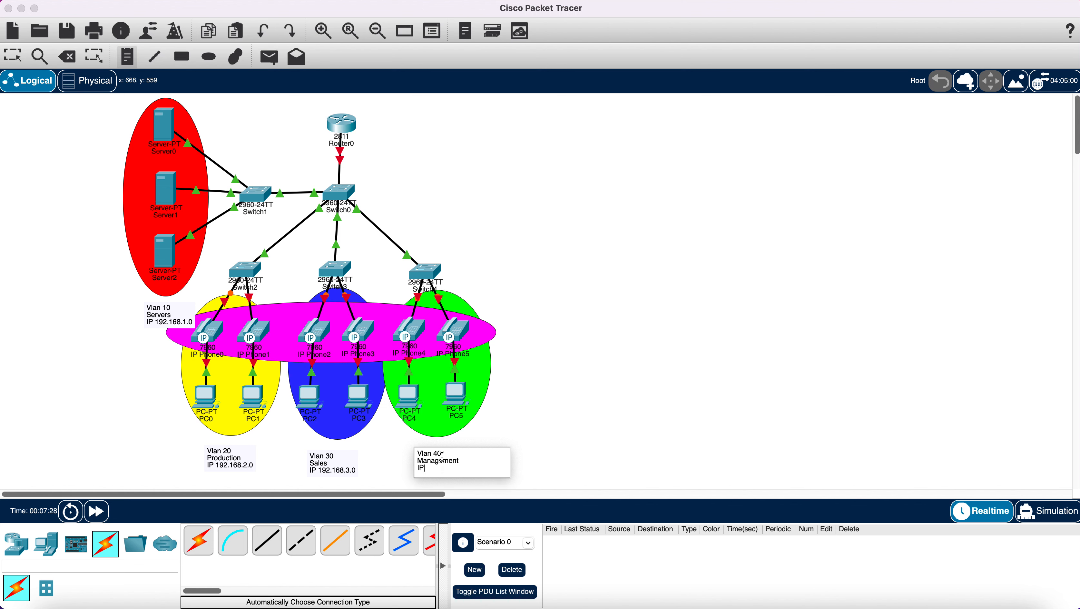
text(IP 192.168.4.0)
key(Return)
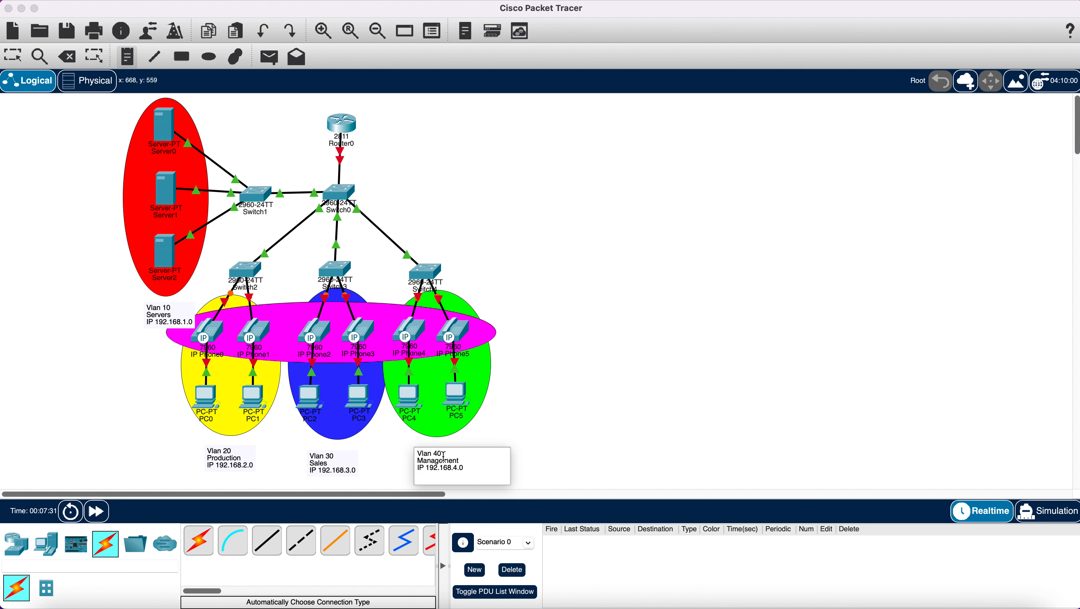
- Add a note right of the magenta ellipse reading 'Vlan 100', 'Voice' and the 172.16.1.0 subnet
click(518, 326)
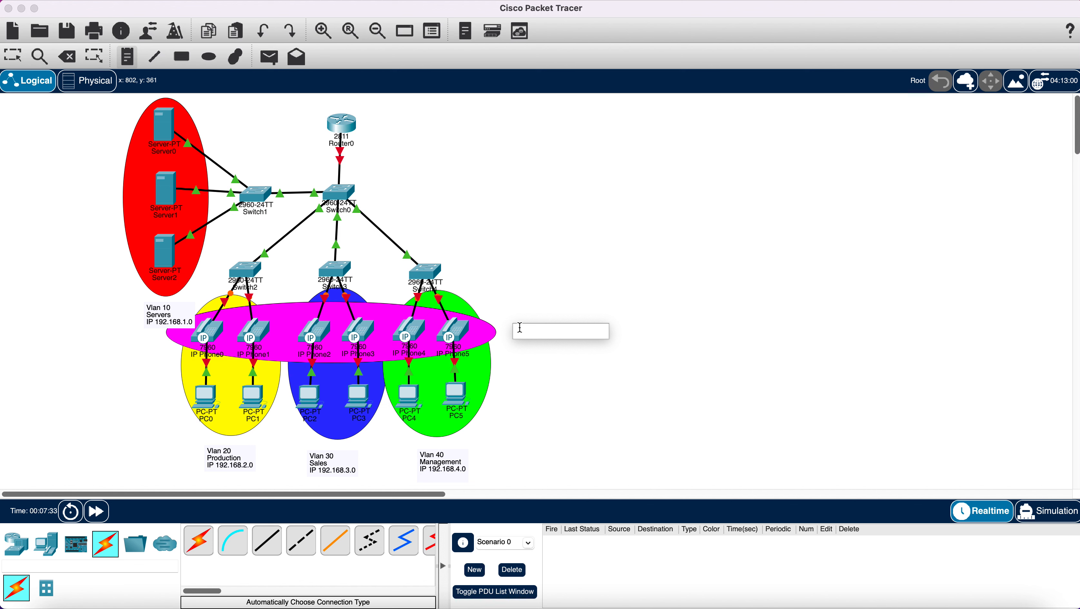
text(Vlan 100)
key(Return)
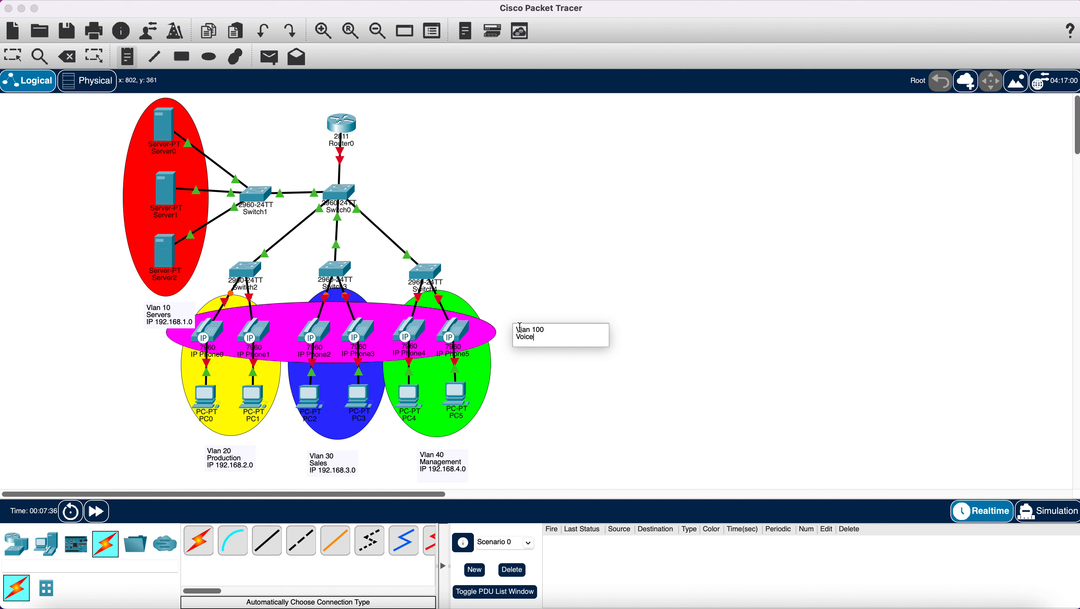
text(Voice)
key(Return)
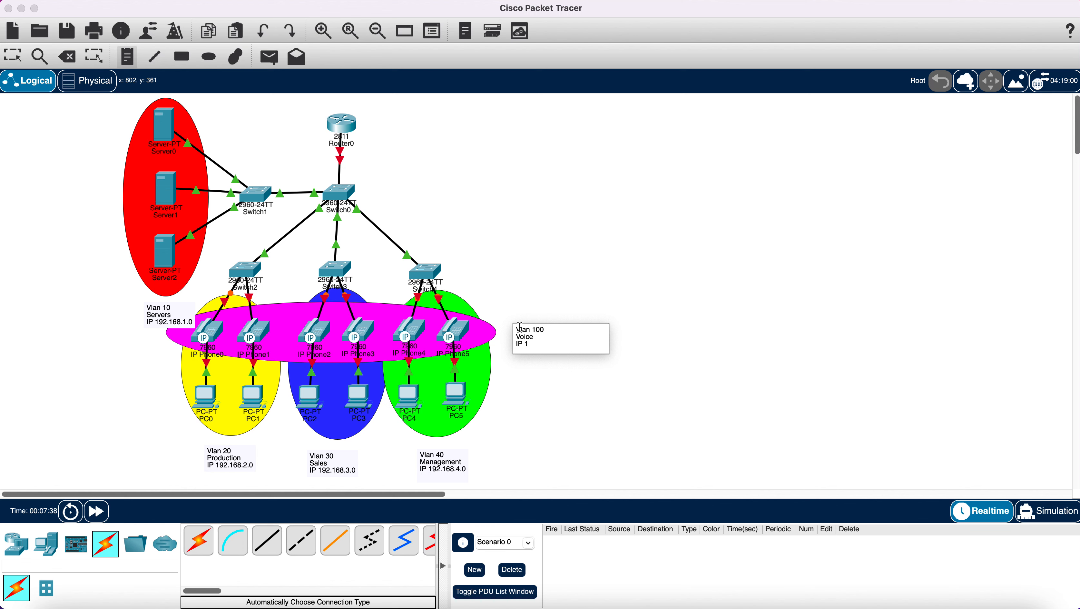
text(72.16.1.0)
key(Return)
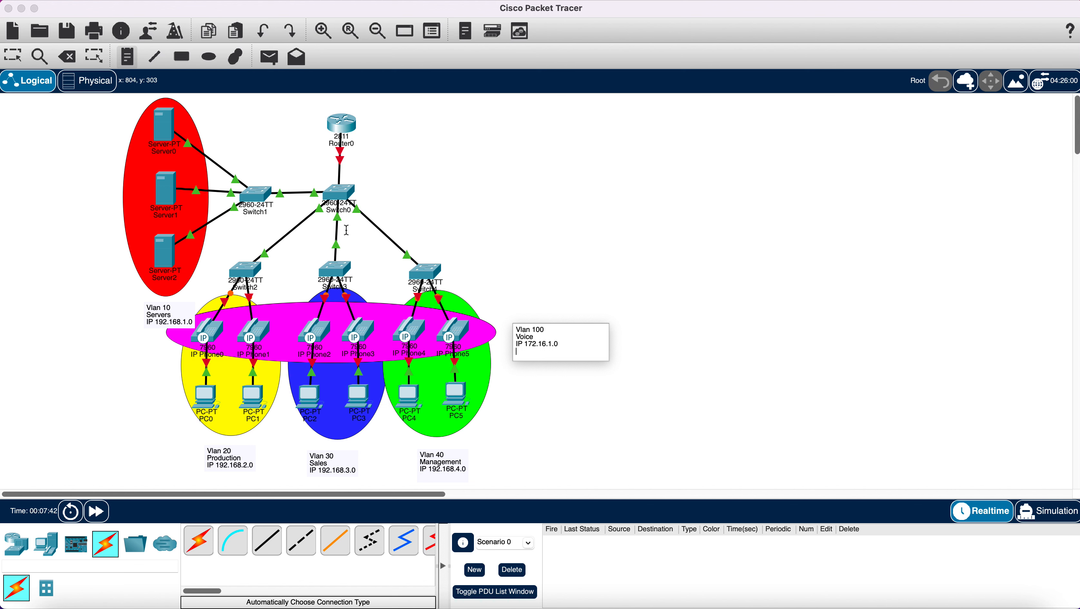
- Move the Vlan 10 note beside the red server area and nudge the Vlan 100 note toward the ellipse
click(17, 58)
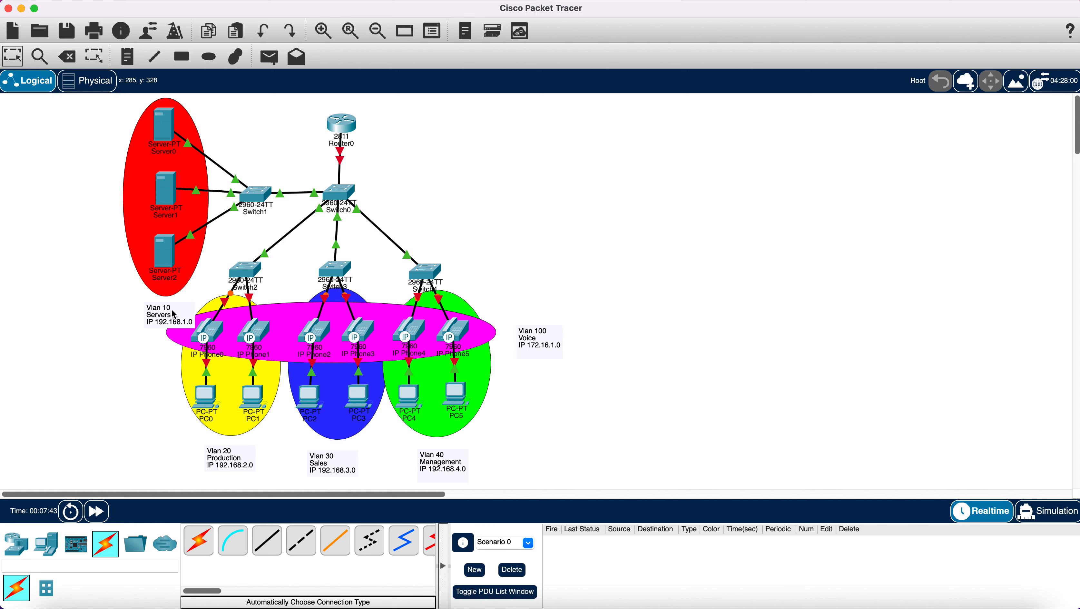
drag(175, 314, 93, 195)
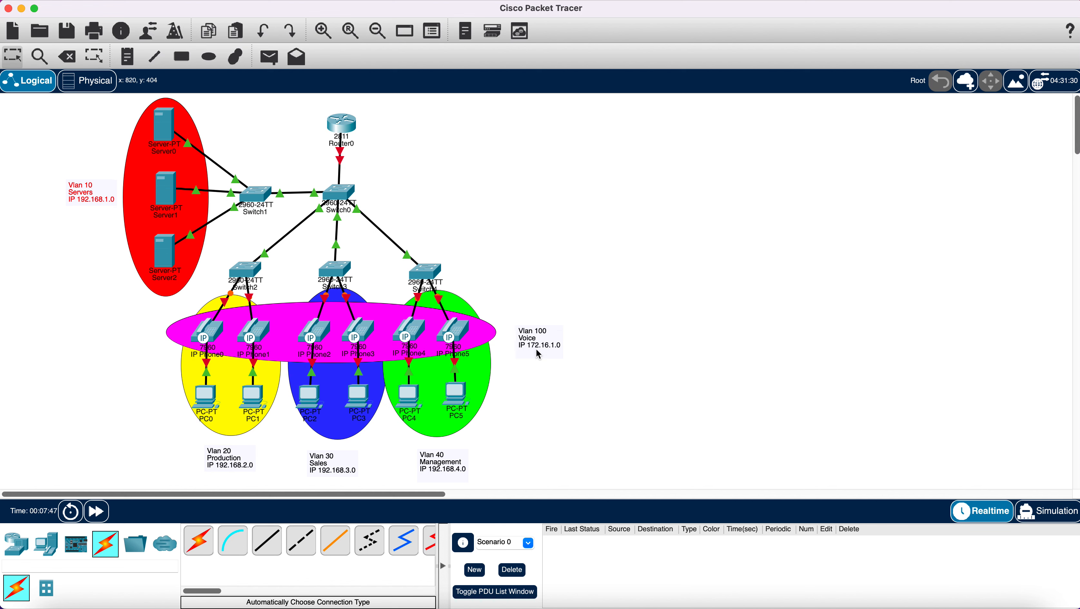
drag(539, 347, 528, 339)
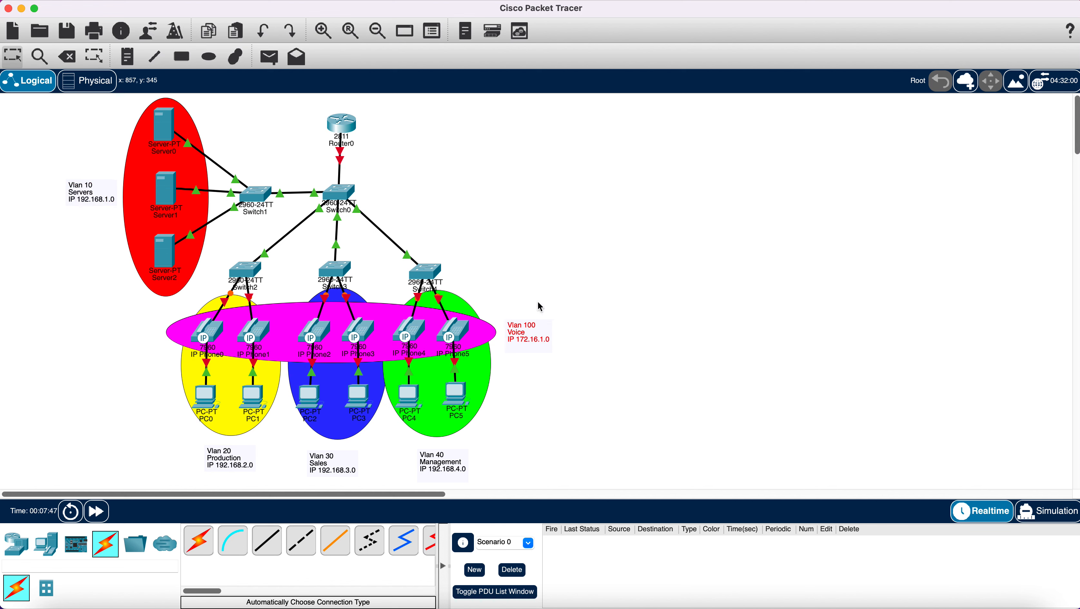
- Plug power adapters into IP Phone0, IP Phone1 and IP Phone3
click(208, 338)
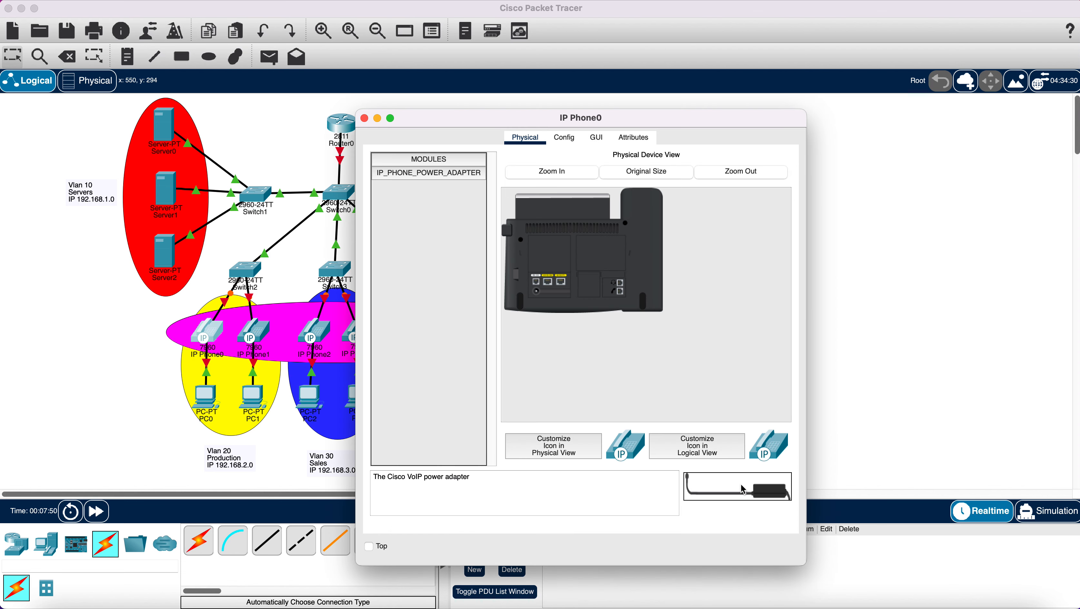
drag(742, 490, 640, 298)
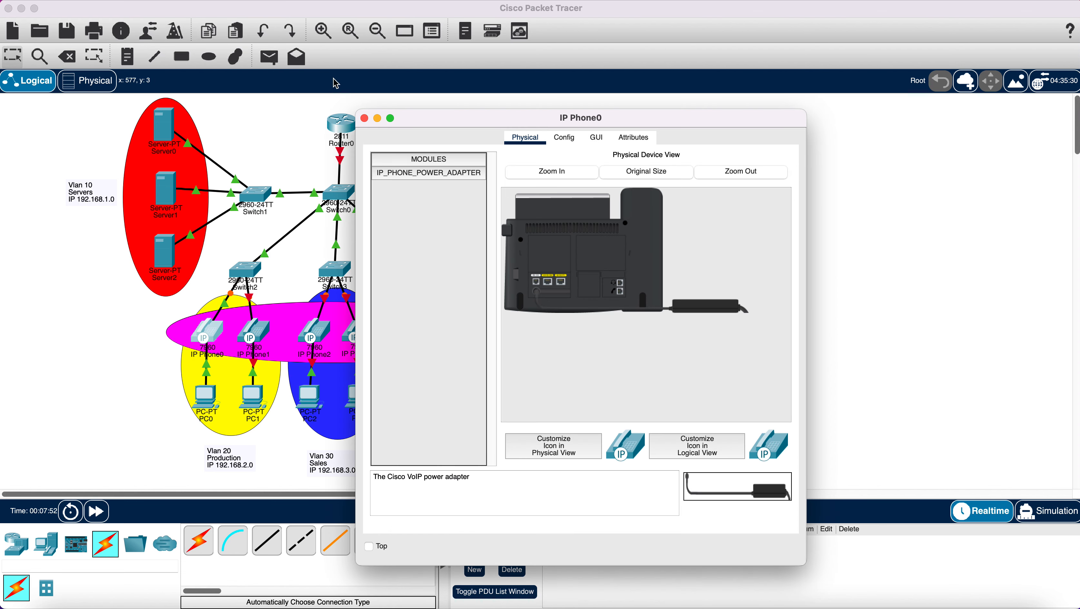
click(365, 119)
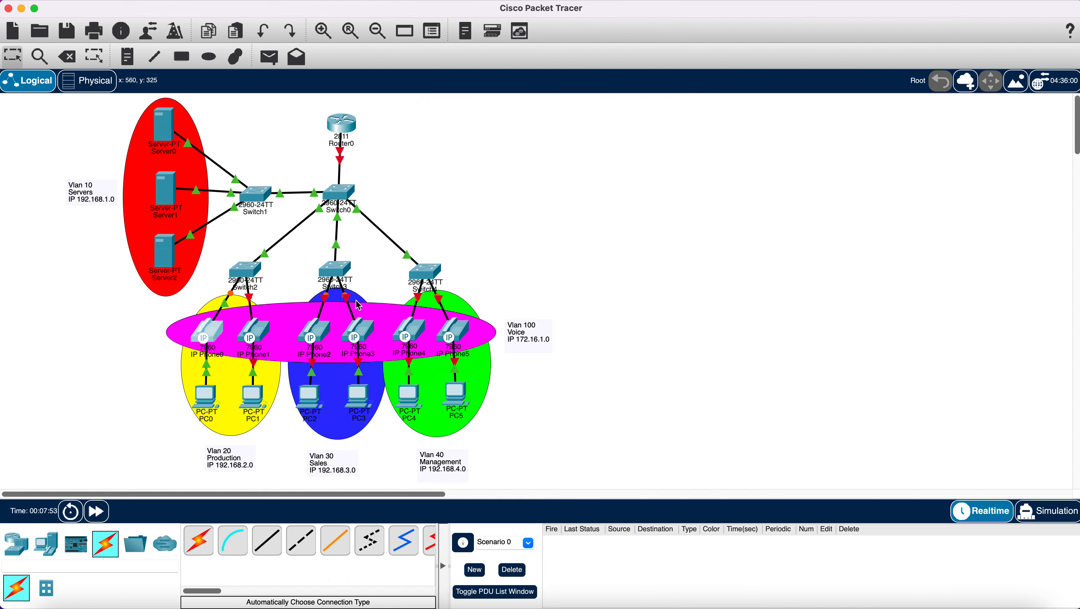
click(255, 337)
mouse_move(737, 490)
mouse_down()
mouse_move(721, 490)
mouse_move(540, 300)
mouse_up()
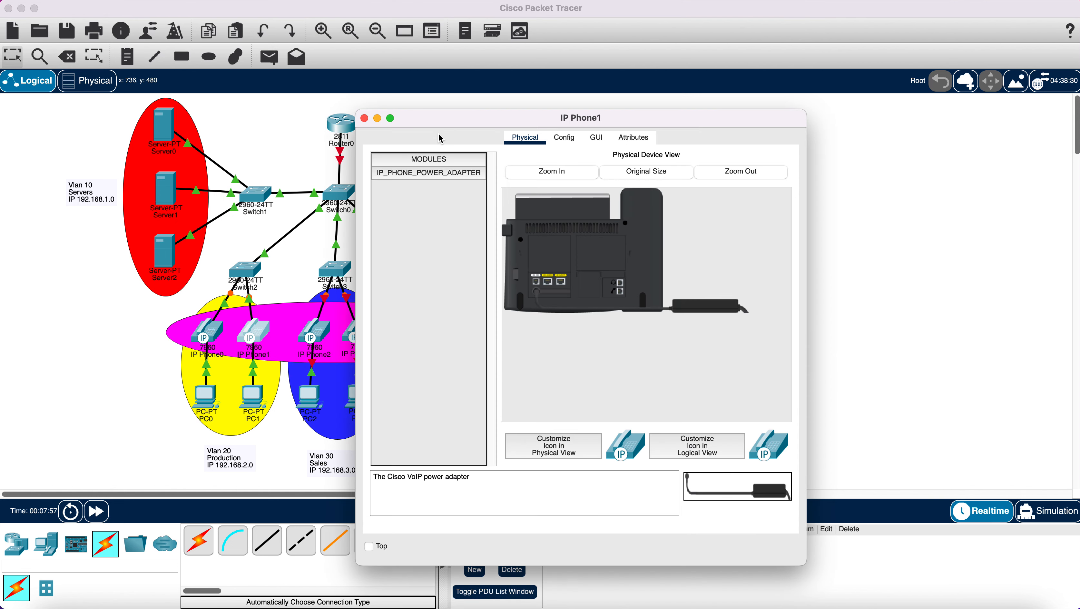
click(364, 119)
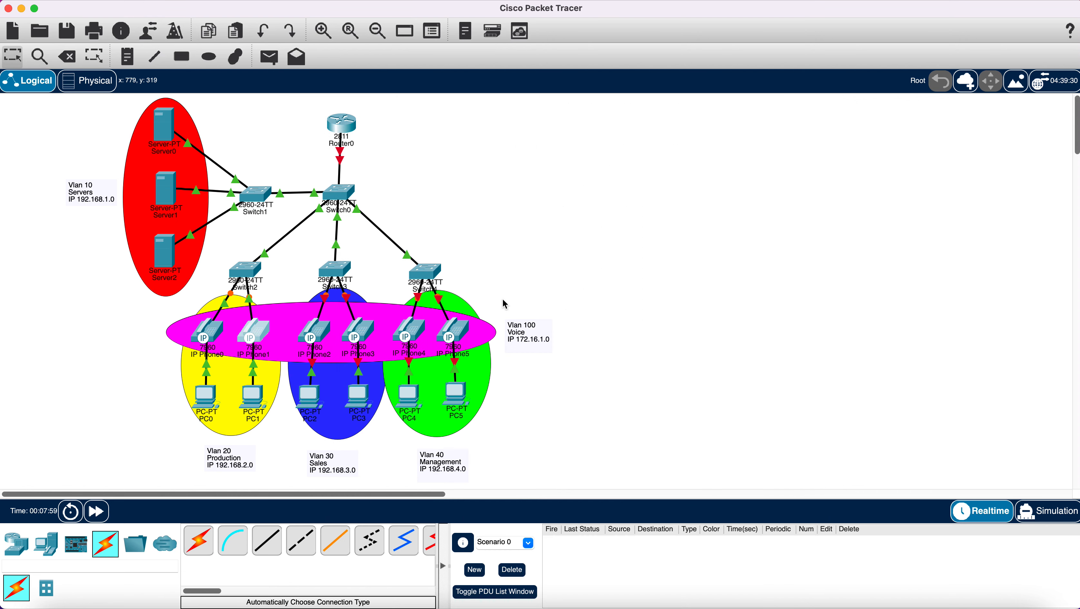
click(359, 338)
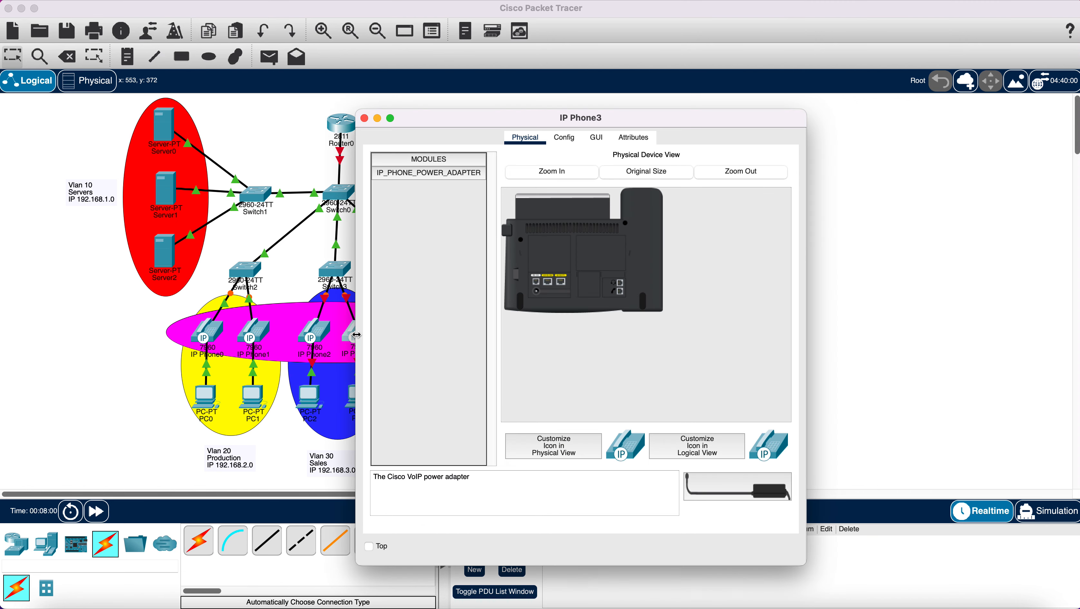
drag(719, 491, 525, 251)
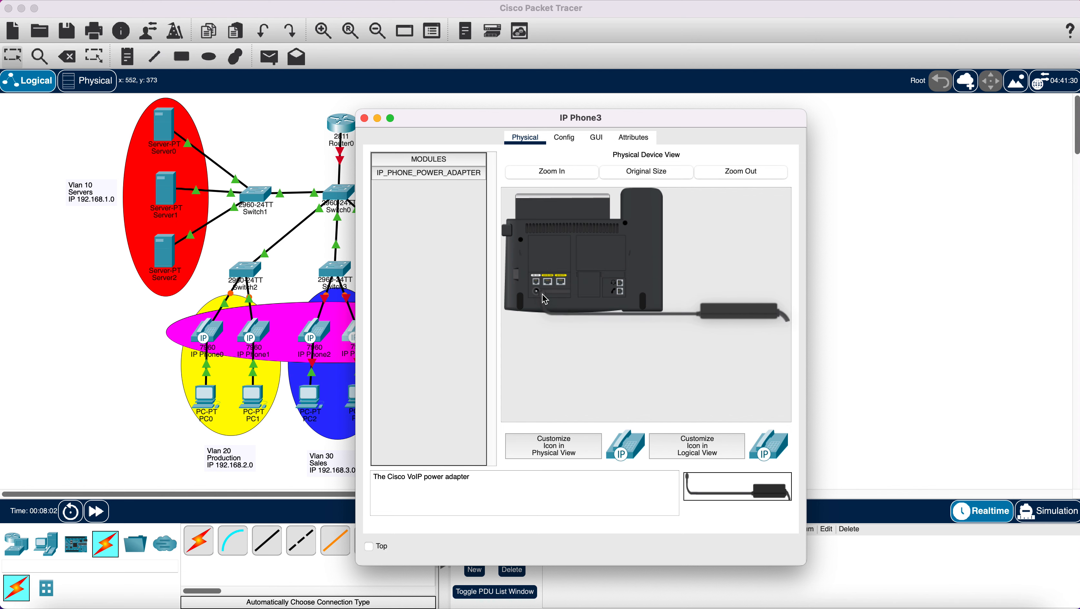
click(364, 118)
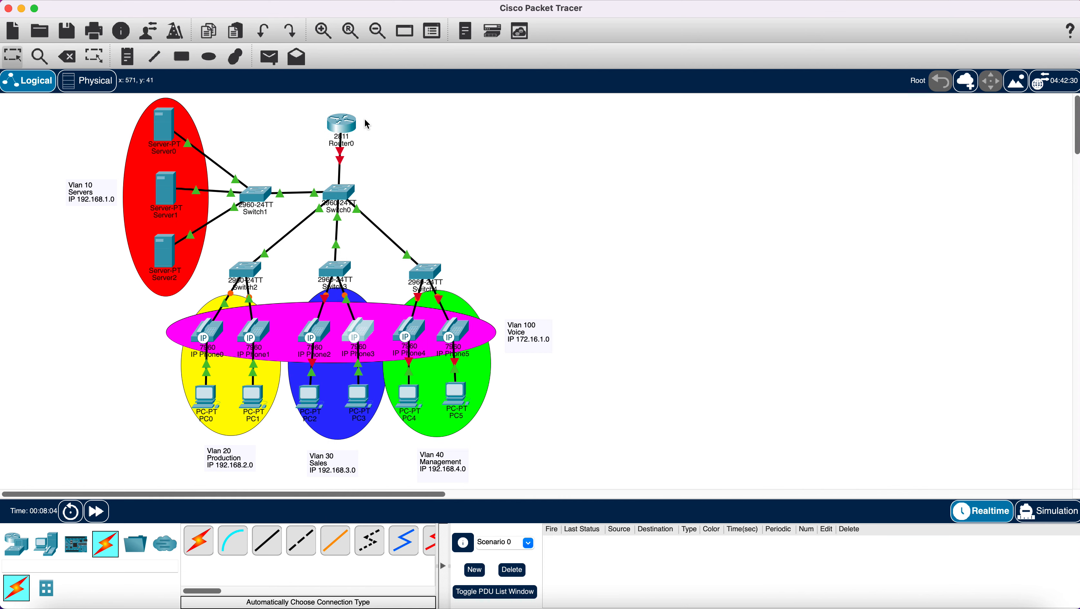
- Plug power adapters into IP Phone2, IP Phone4 and IP Phone5
click(309, 335)
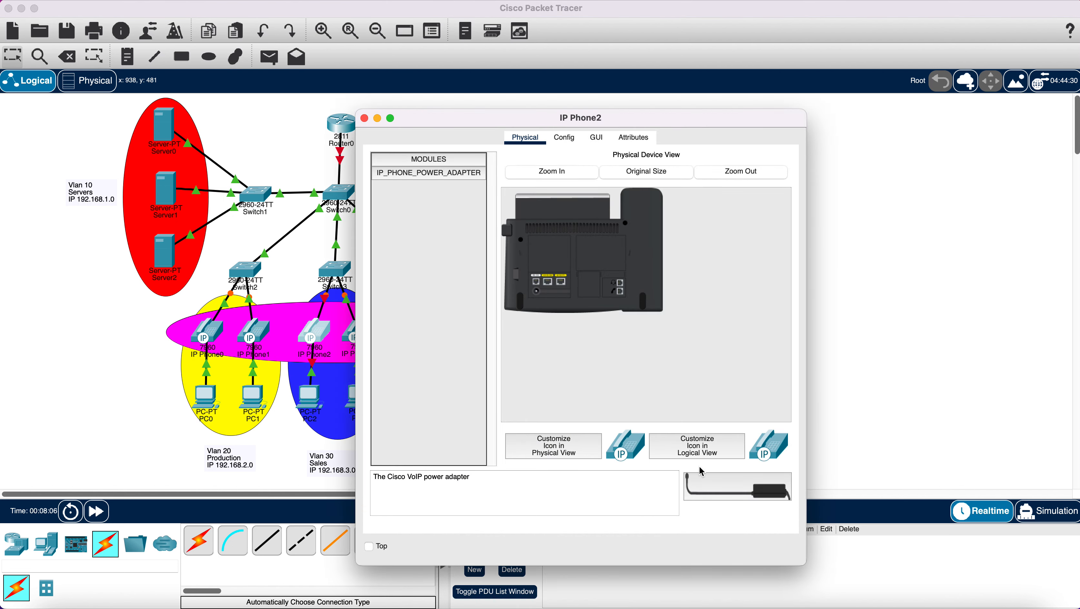
drag(737, 488, 538, 290)
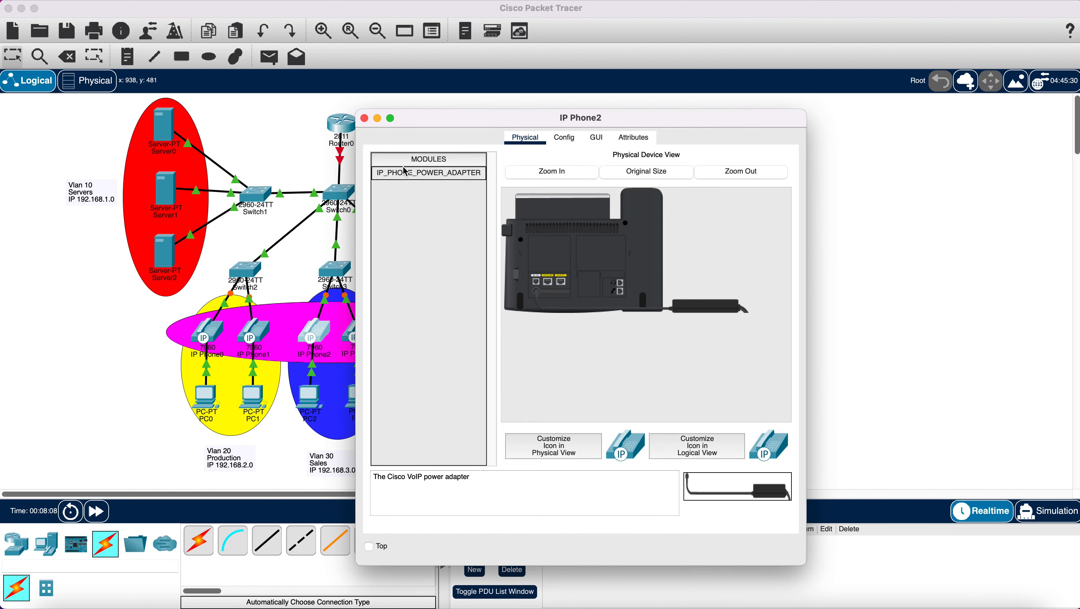
click(365, 118)
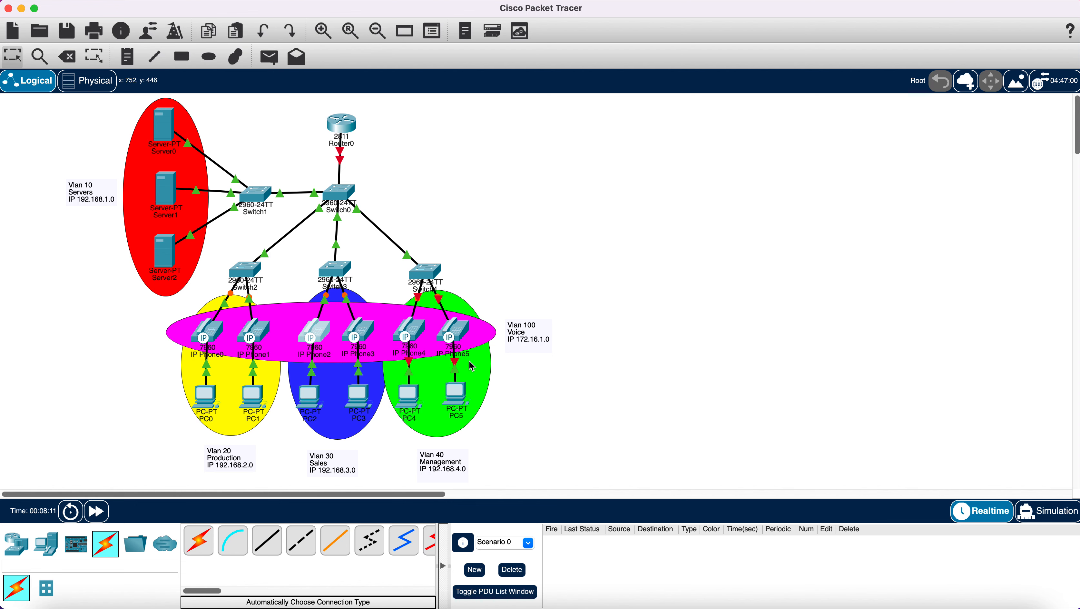
click(407, 327)
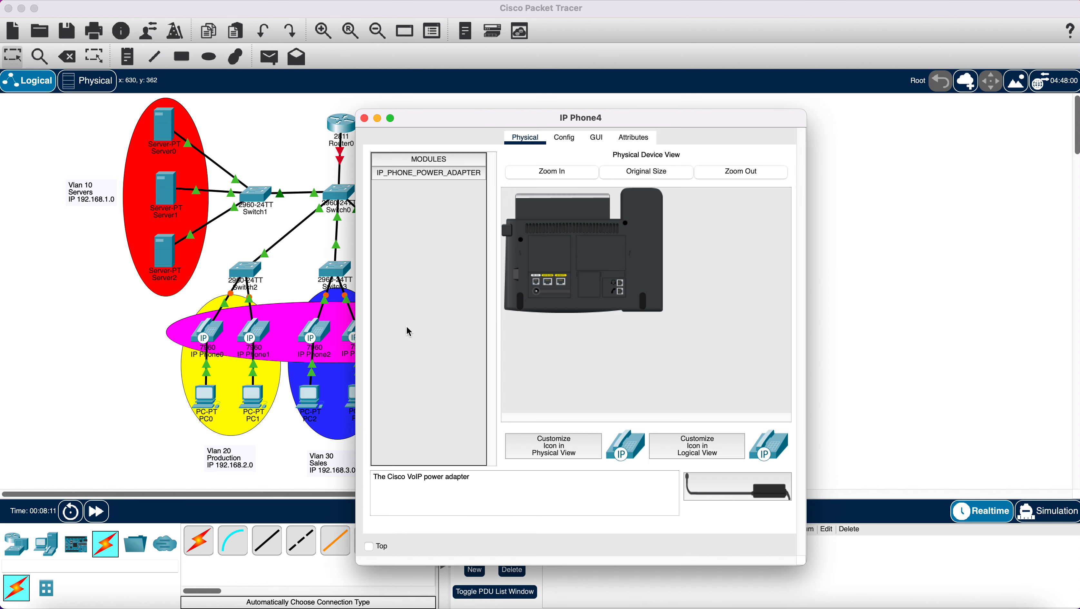
drag(712, 491, 538, 298)
click(364, 119)
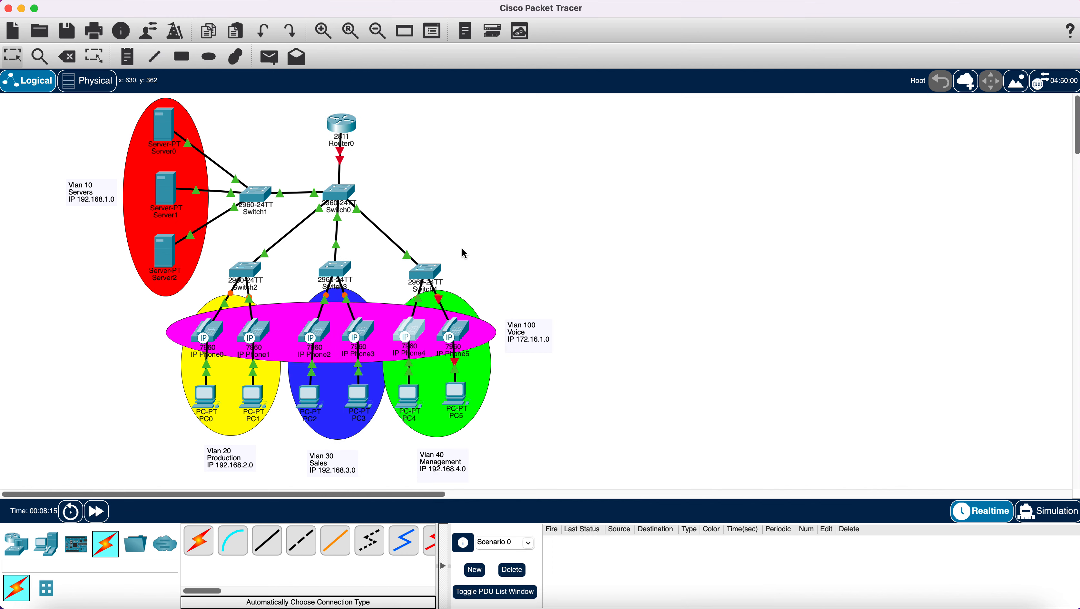
click(453, 332)
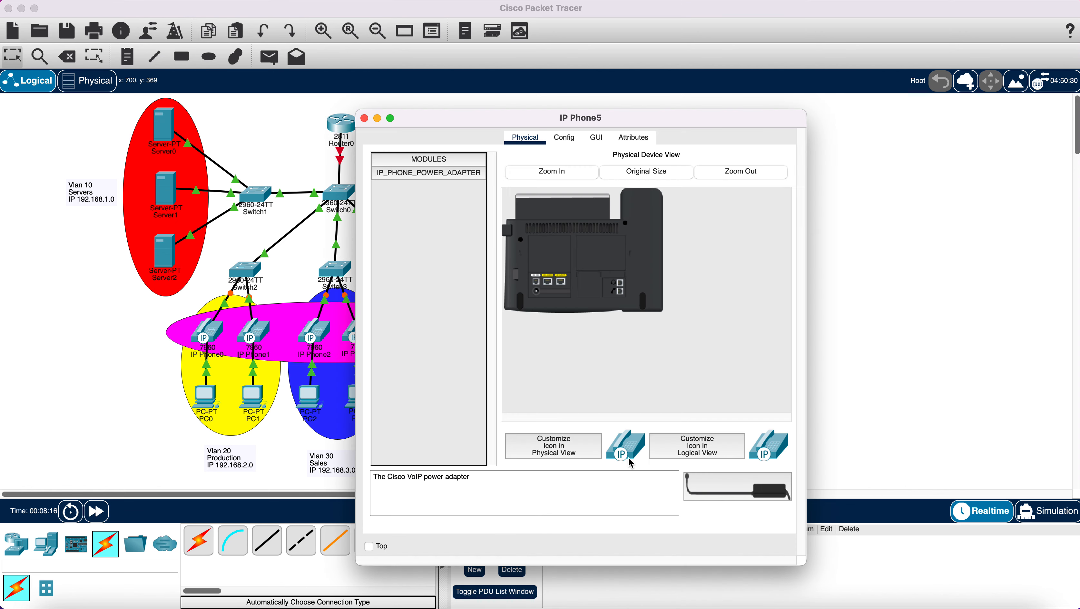
drag(716, 490, 542, 302)
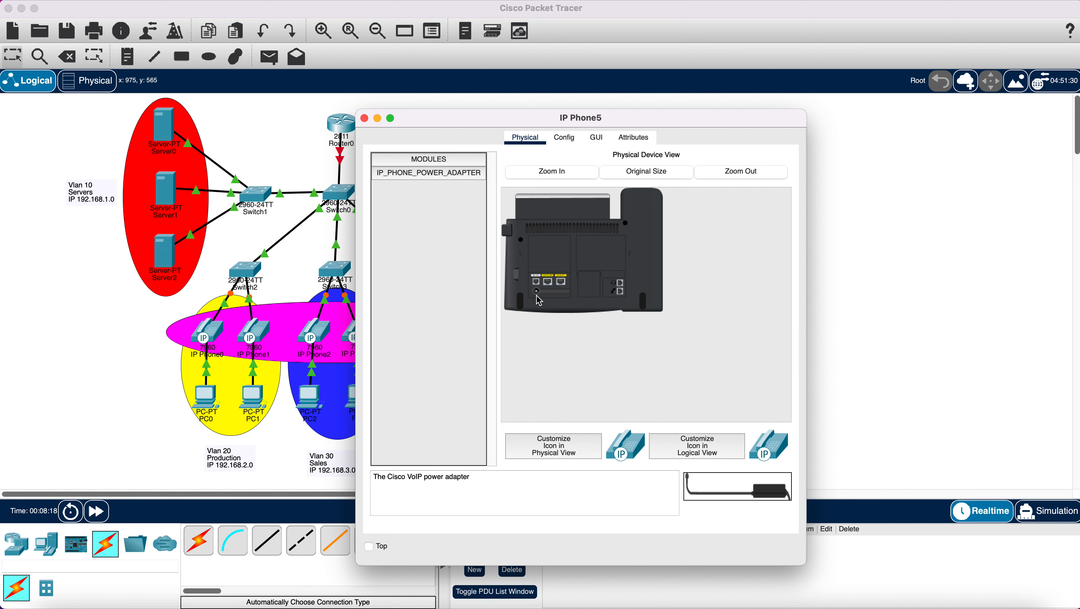
click(364, 119)
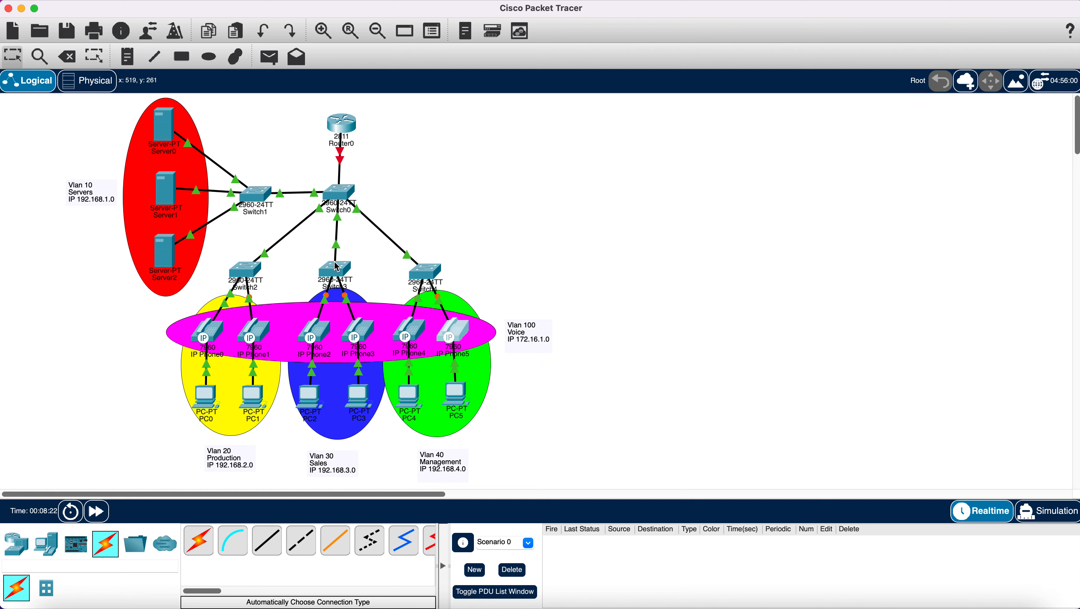
- Nudge Switch0 and Router0 left so the Router0–Switch0 link runs vertically
mouse_move(337, 267)
drag(346, 197, 342, 197)
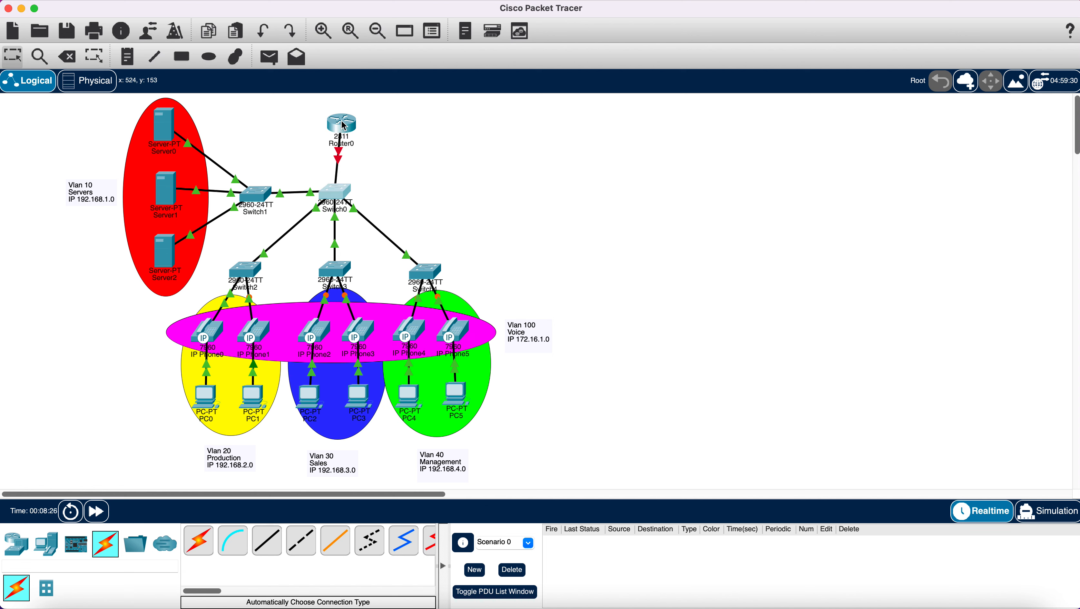
drag(348, 124, 345, 119)
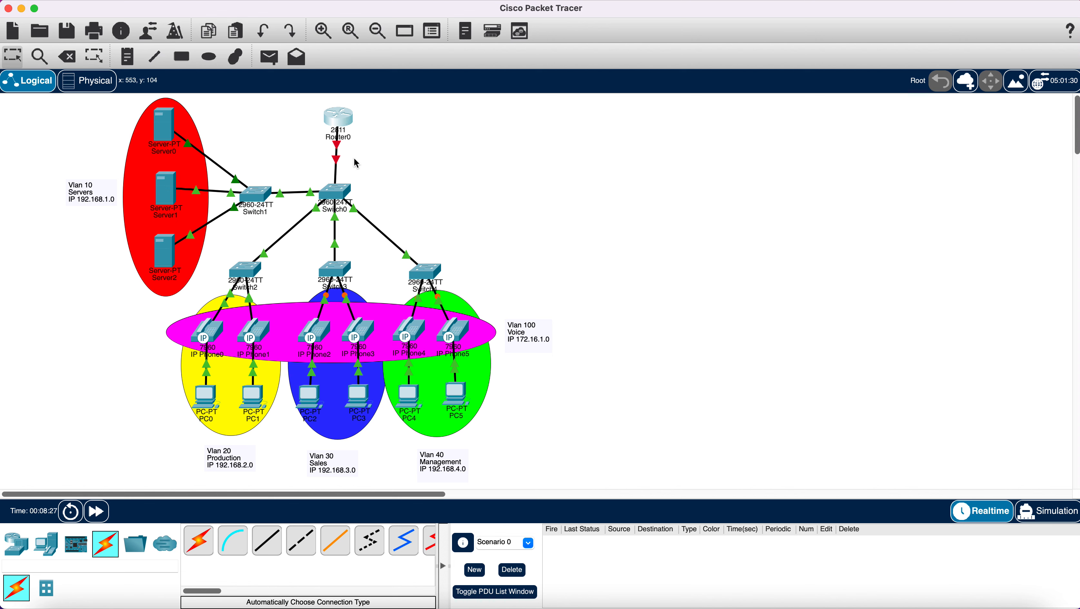
mouse_move(341, 200)
drag(342, 124, 339, 124)
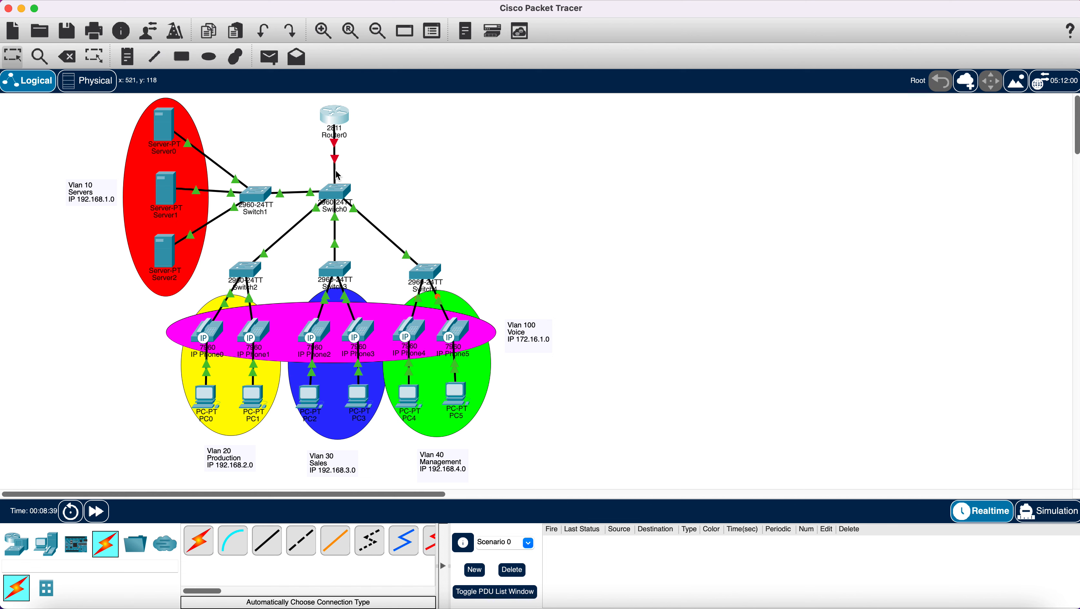
mouse_move(338, 175)
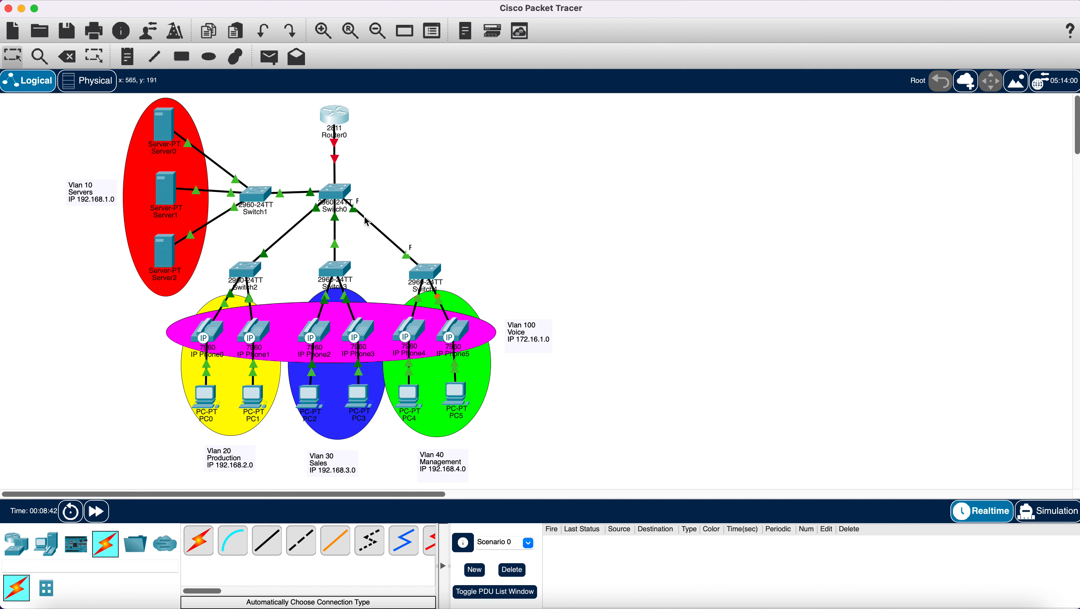
- Open Switch0's CLI and enter global configuration mode with en and config t
click(341, 189)
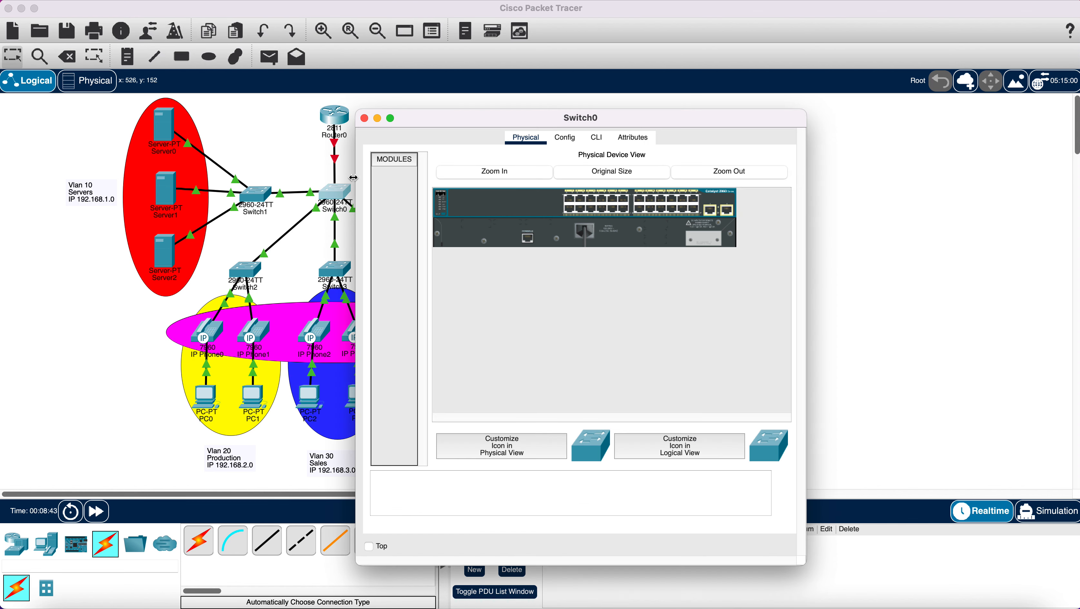
click(597, 137)
key(Return)
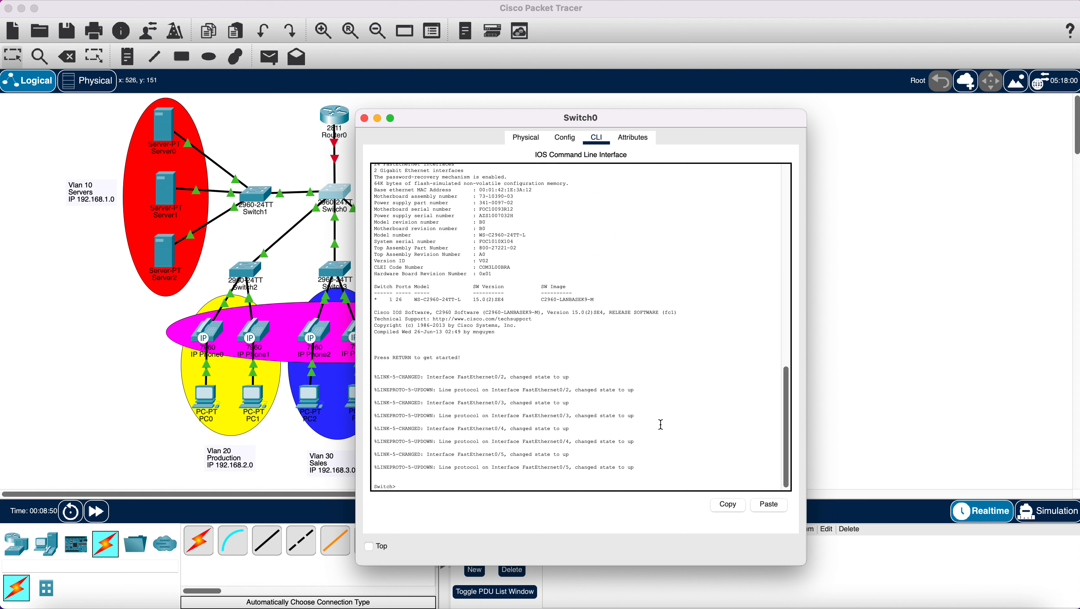
text(en)
key(Return)
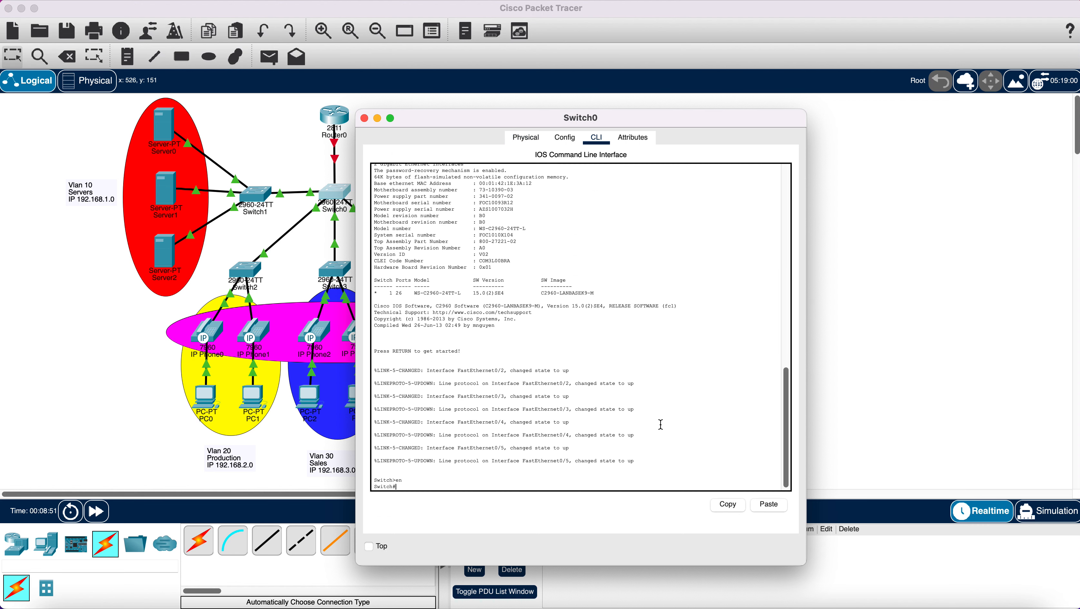
text(con)
text(fig t)
key(Return)
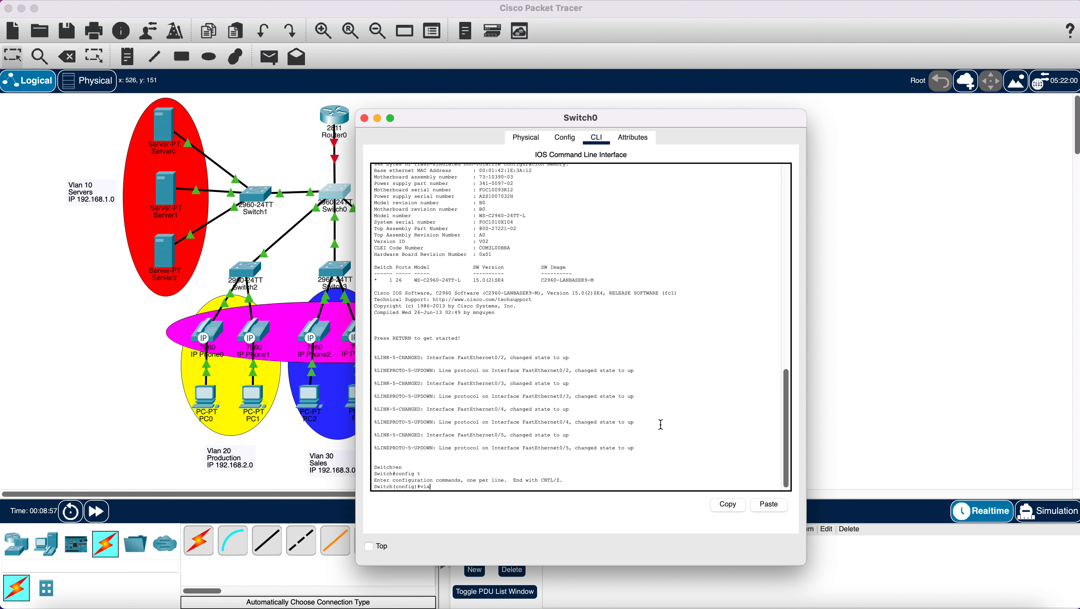
- Create VLAN 10 named Servers and VLAN 20 named Production on Switch0
text(vlan 10)
key(Return)
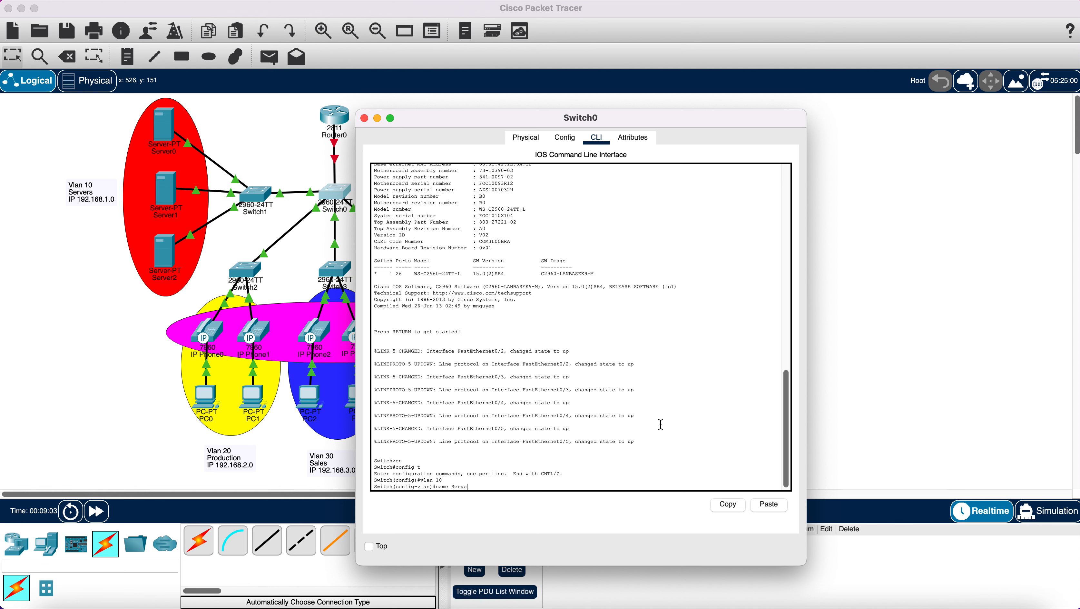
text(name Servers)
key(Return)
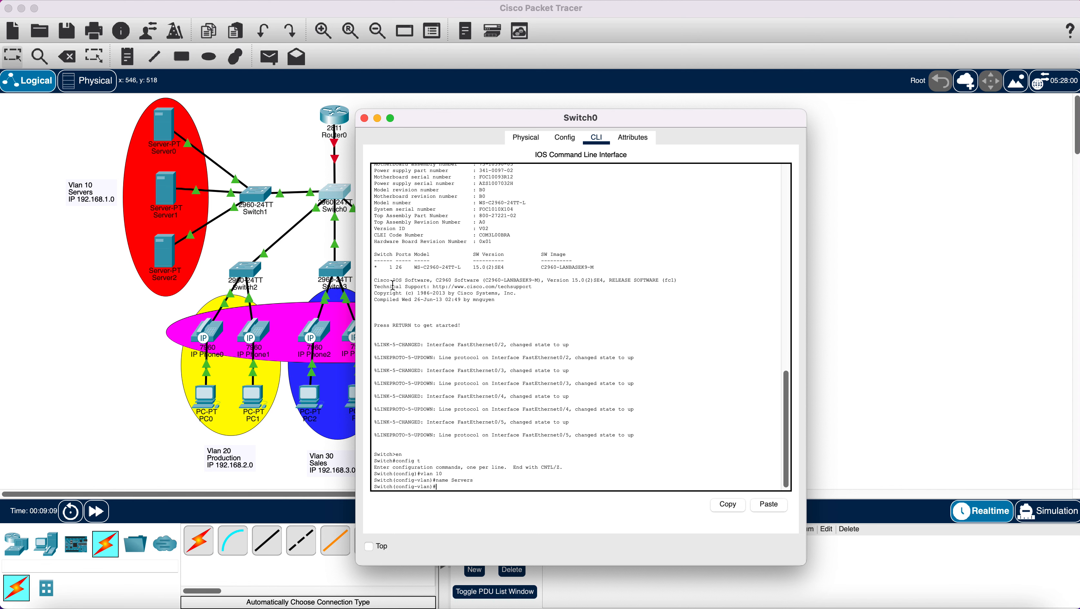
drag(457, 117, 657, 84)
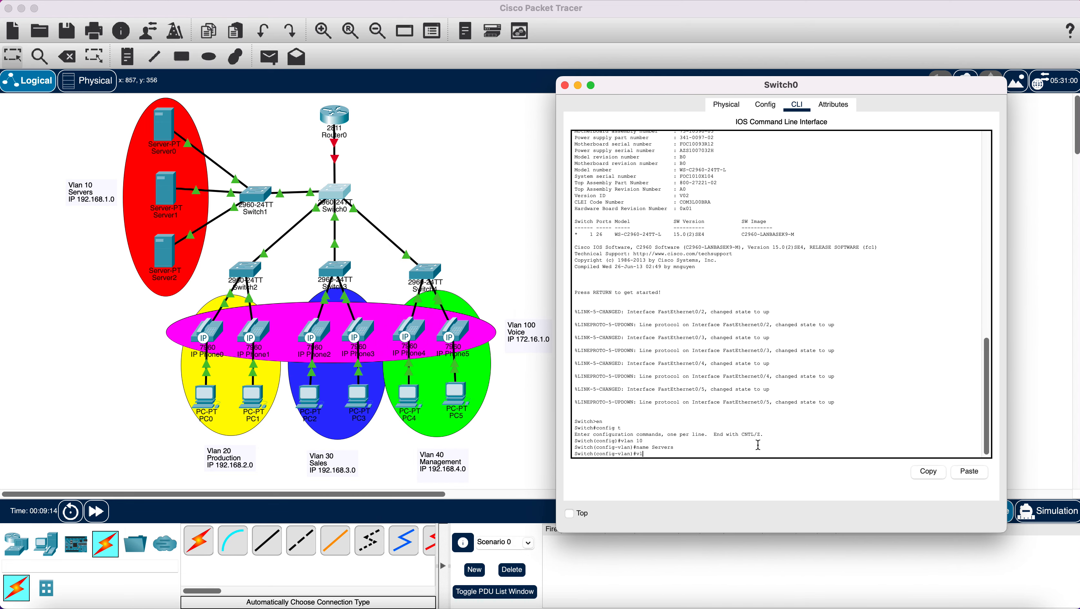
text(an 20)
key(Return)
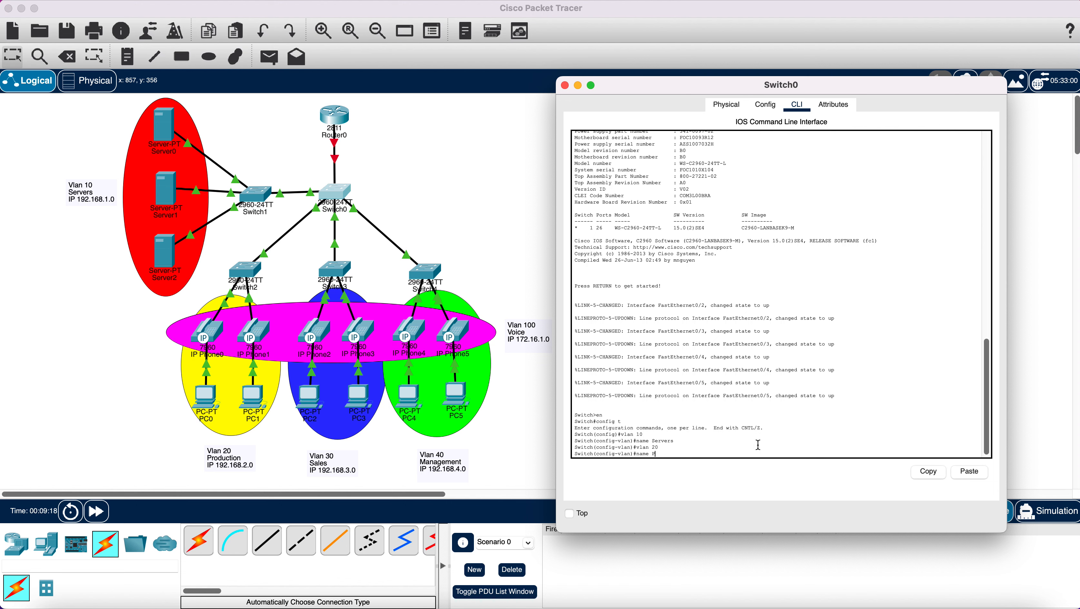
text(name Production)
key(Return)
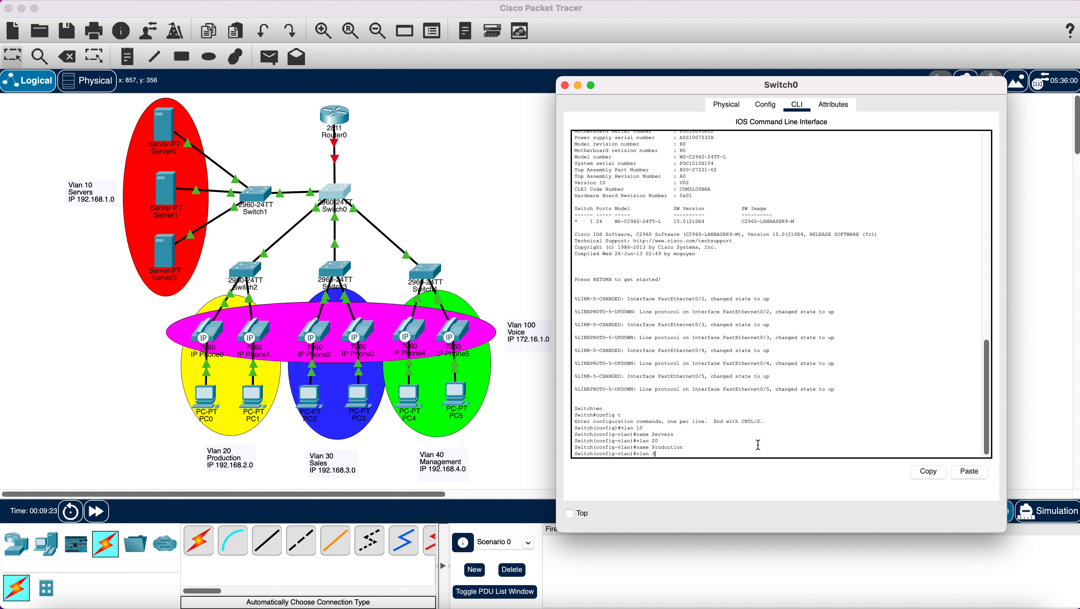
- Create VLANs 30 Sales, 40 Management and 100 Voice, then exit VLAN configuration
text(vlan 30)
key(Return)
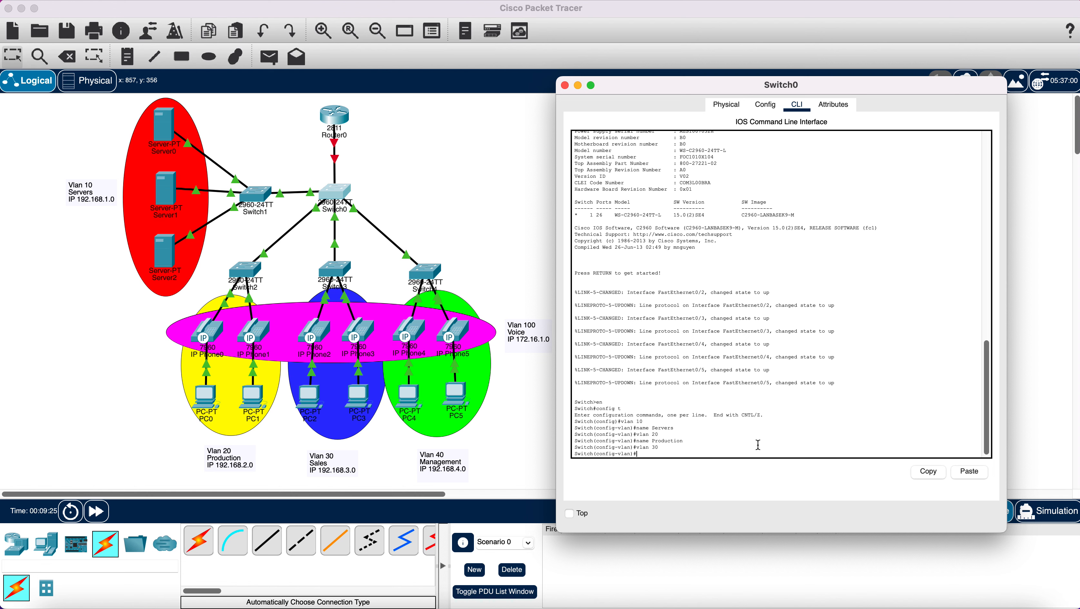
text(name Sales)
key(Return)
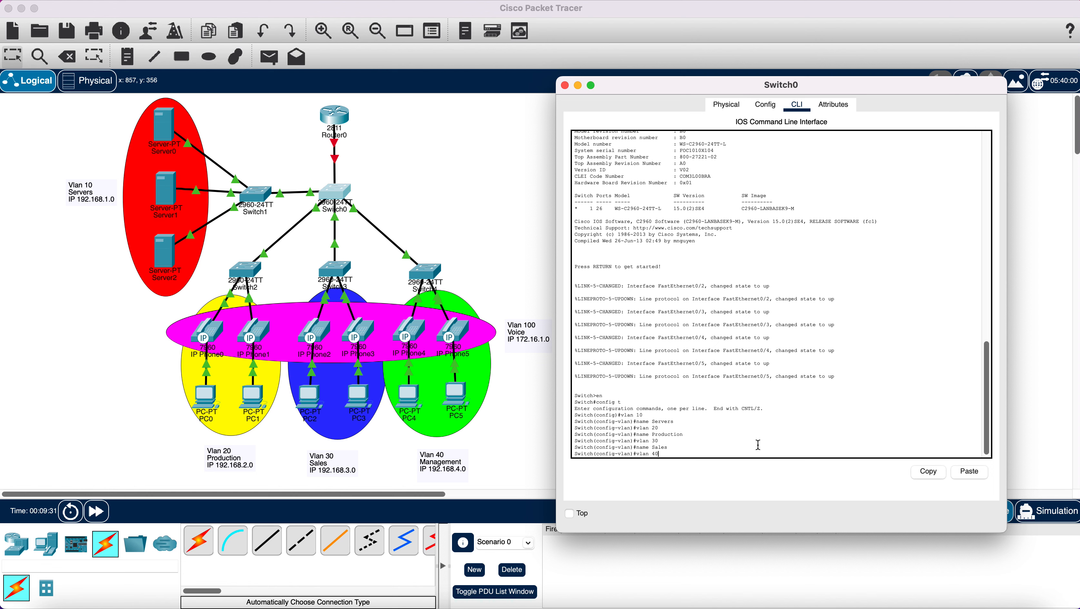
key(Return)
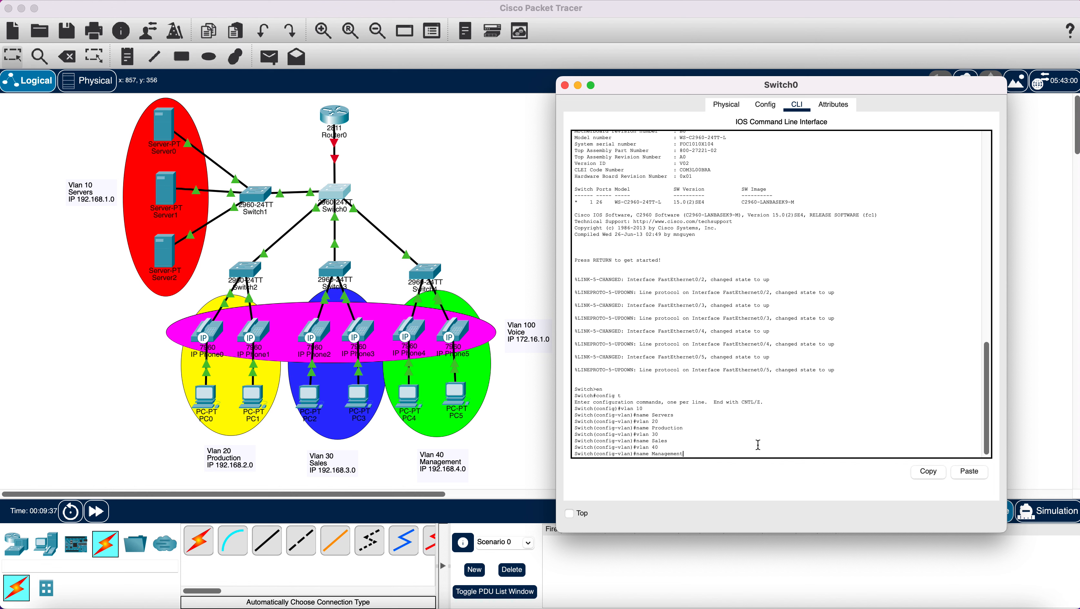
text(name Management)
key(Return)
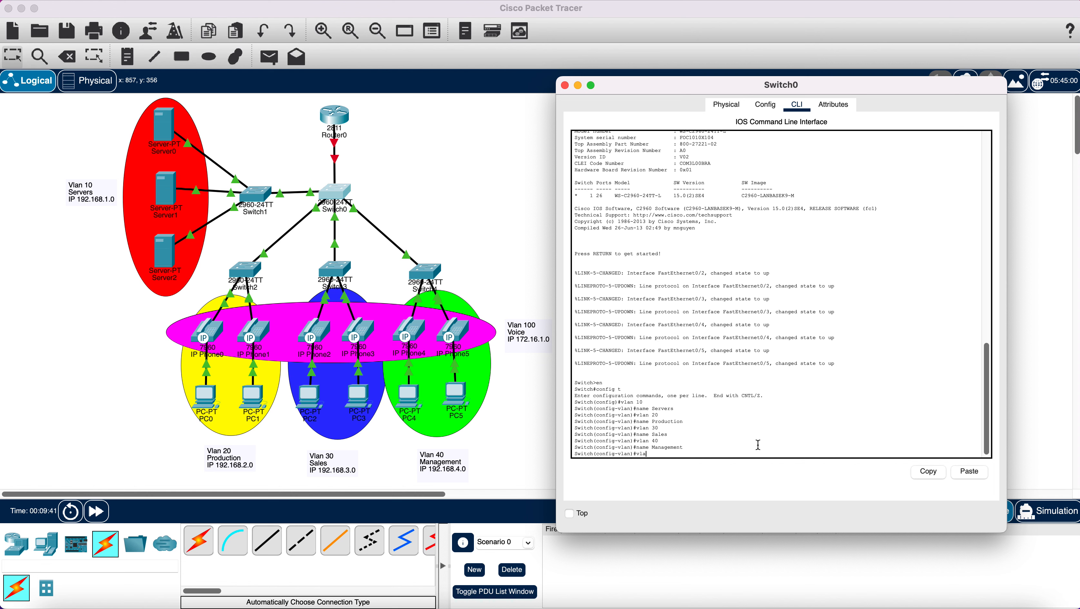
key(Return)
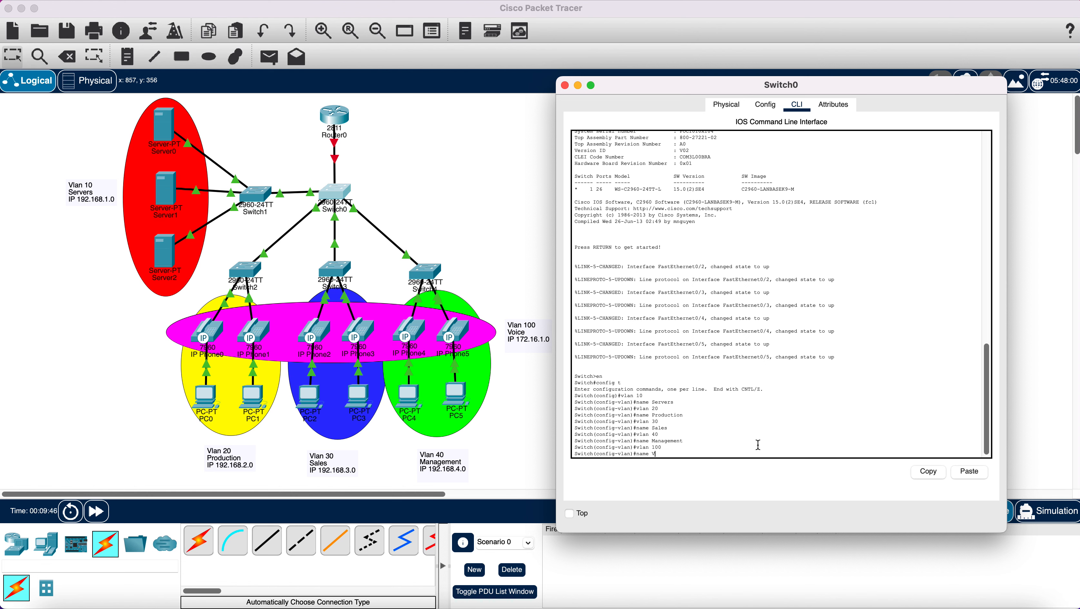
text(name Voice)
key(Return)
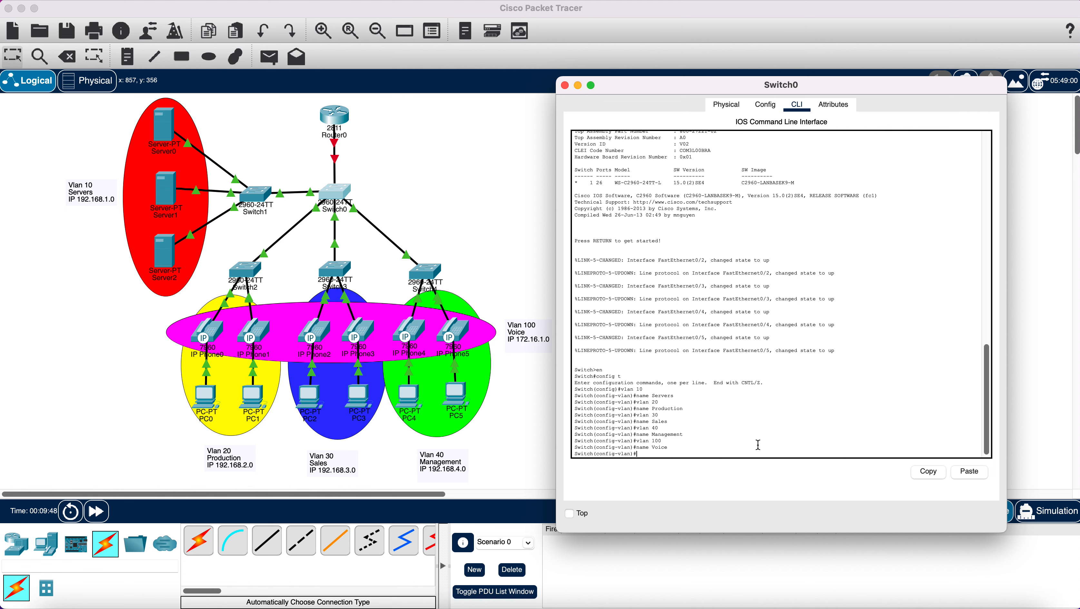
text(ex)
key(Return)
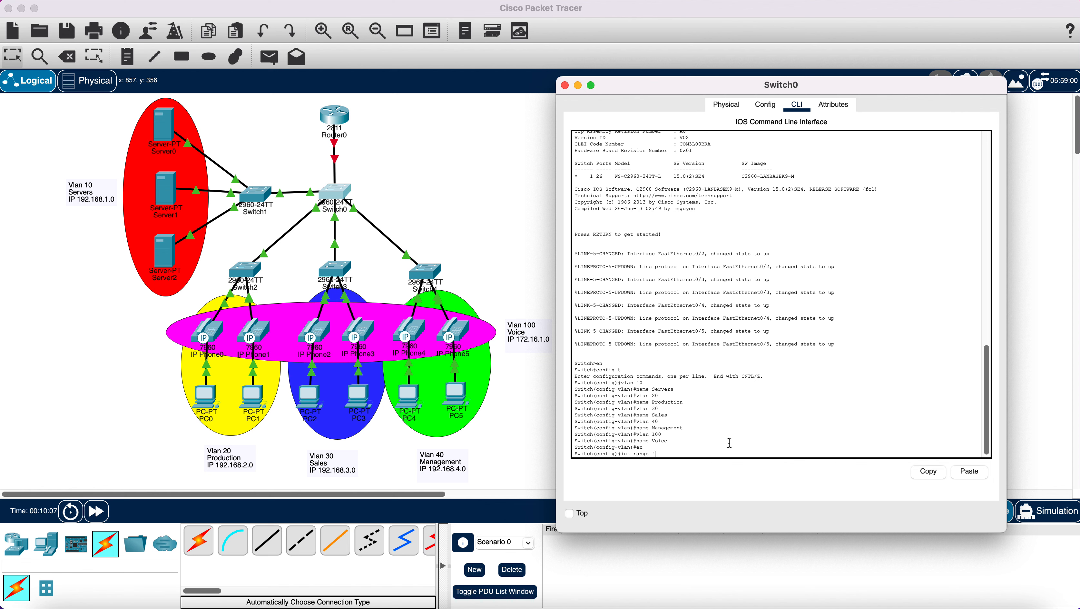
- Set Switch0's Fa0/1–Fa0/5 range to trunk mode and begin the allowed-VLAN list 10,2…
text(a0/1-5)
key(Return)
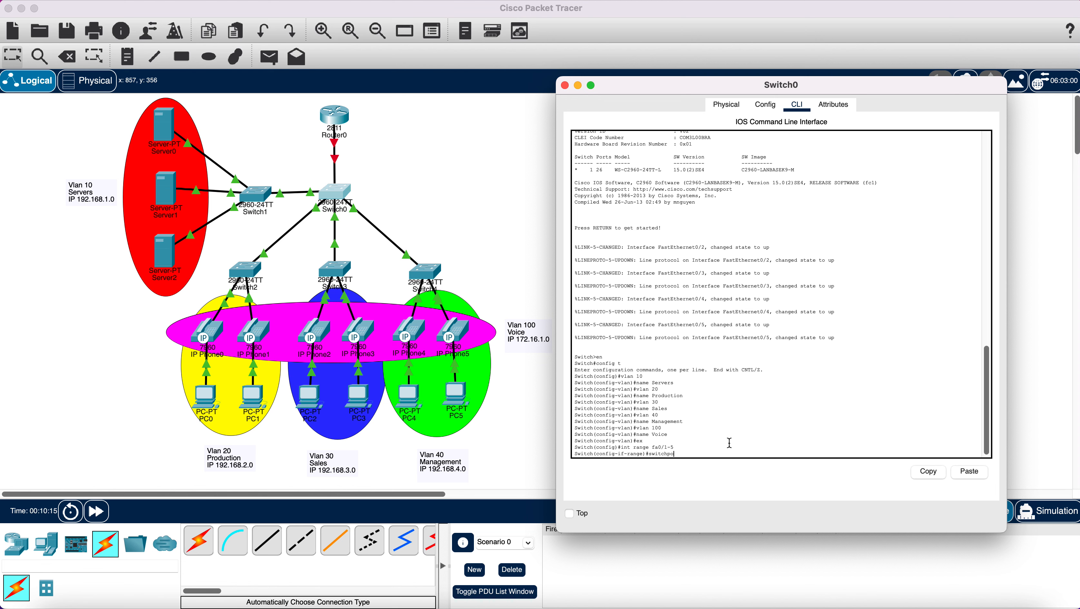
text(switchport mode trunk)
key(Return)
key(Return)
key(Return)
key(Return)
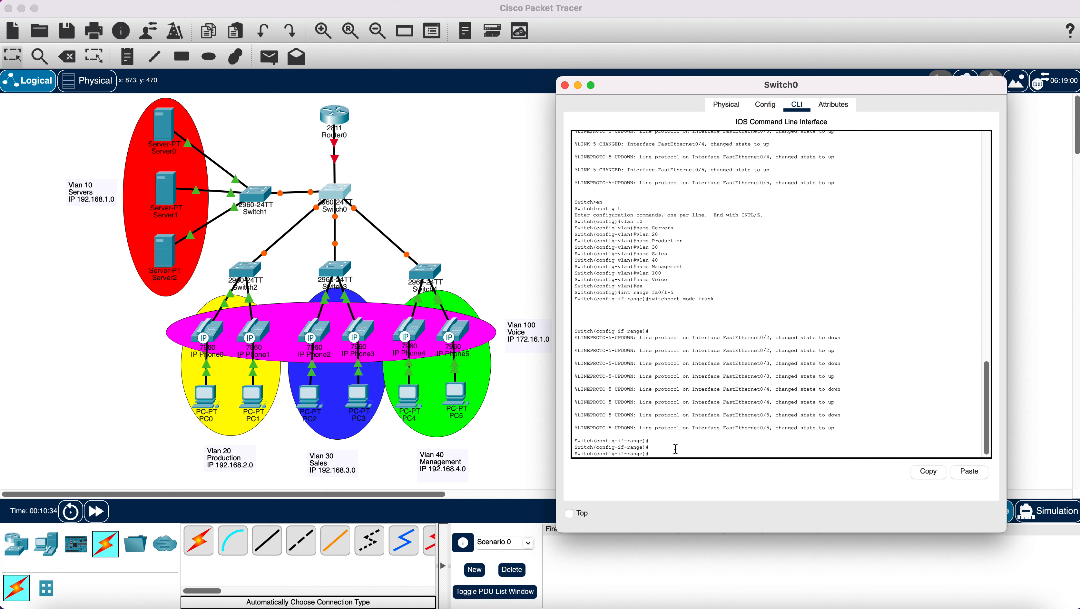
text(tchport tru)
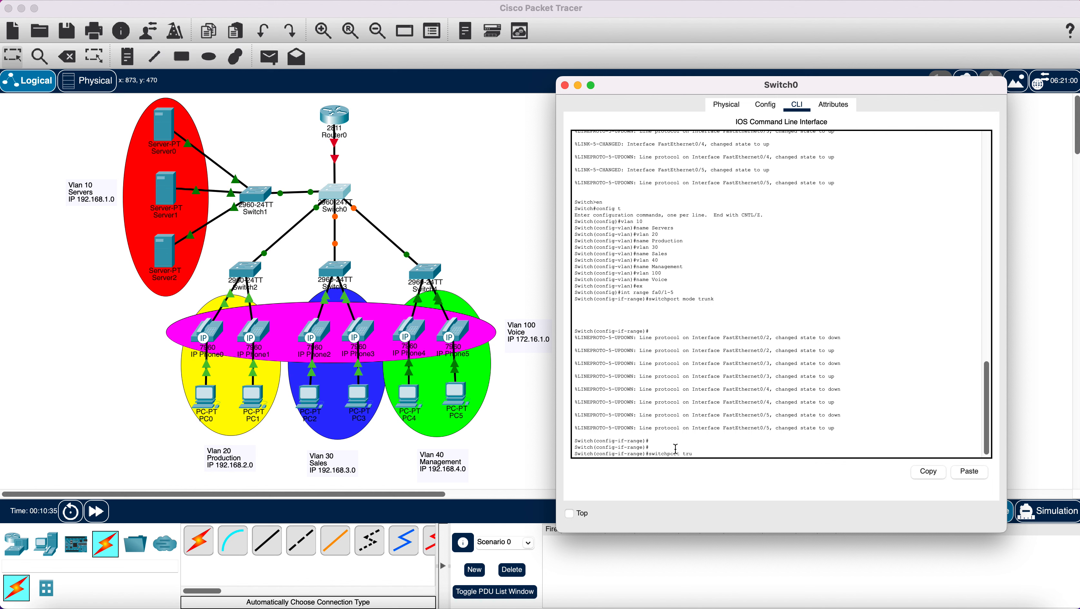
text(nk allowe)
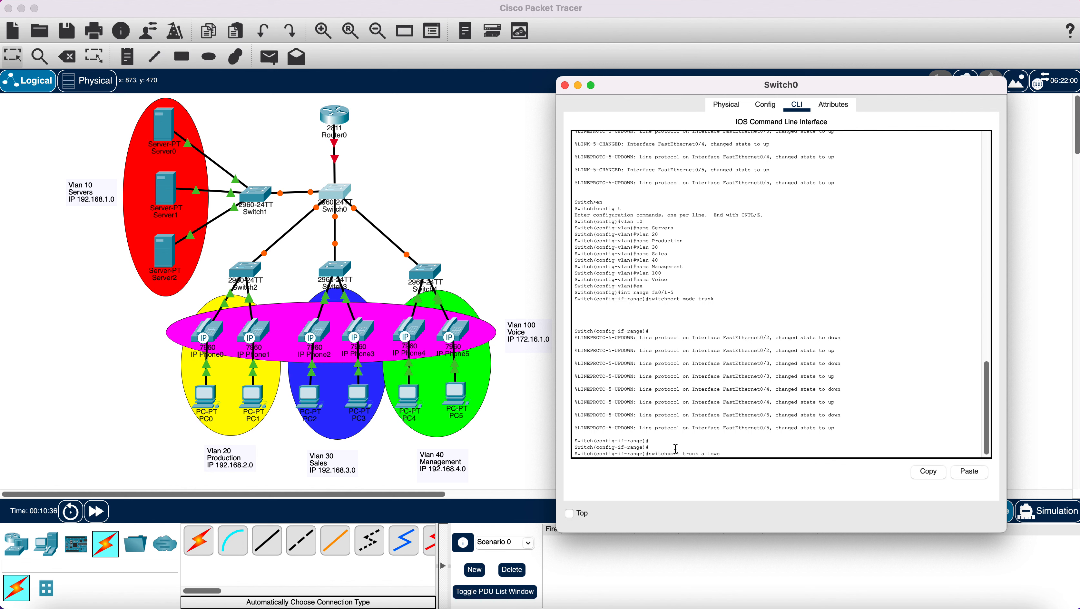
text(d vlan 10,20,30,40,100)
- Apply 'switchport trunk allowed vlan 10,20,30,40,100' repeatedly by copying and pasting the command
key(Return)
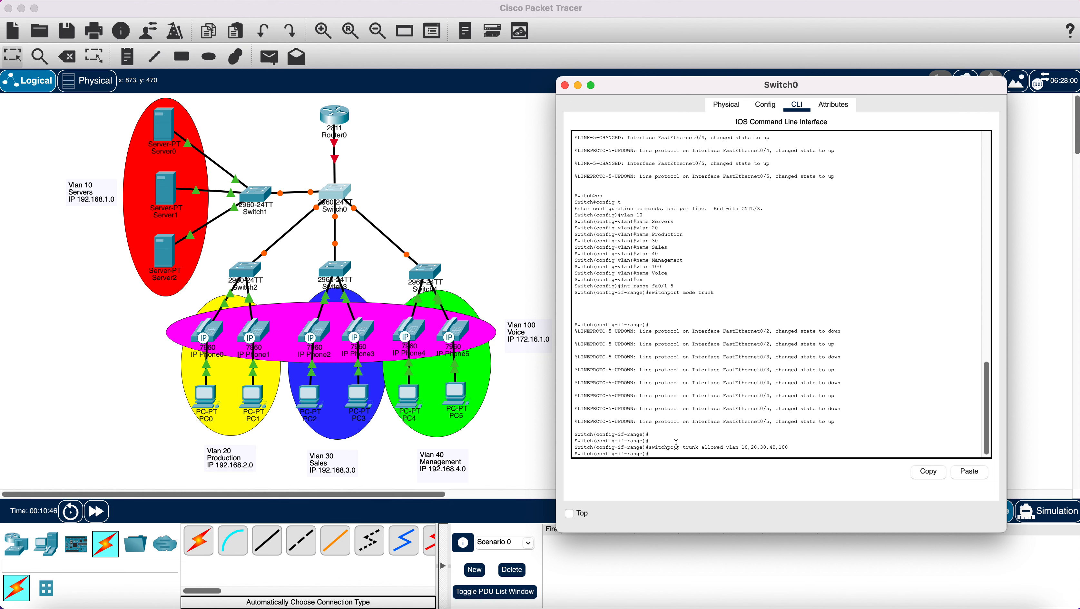
drag(649, 447, 805, 449)
click(940, 473)
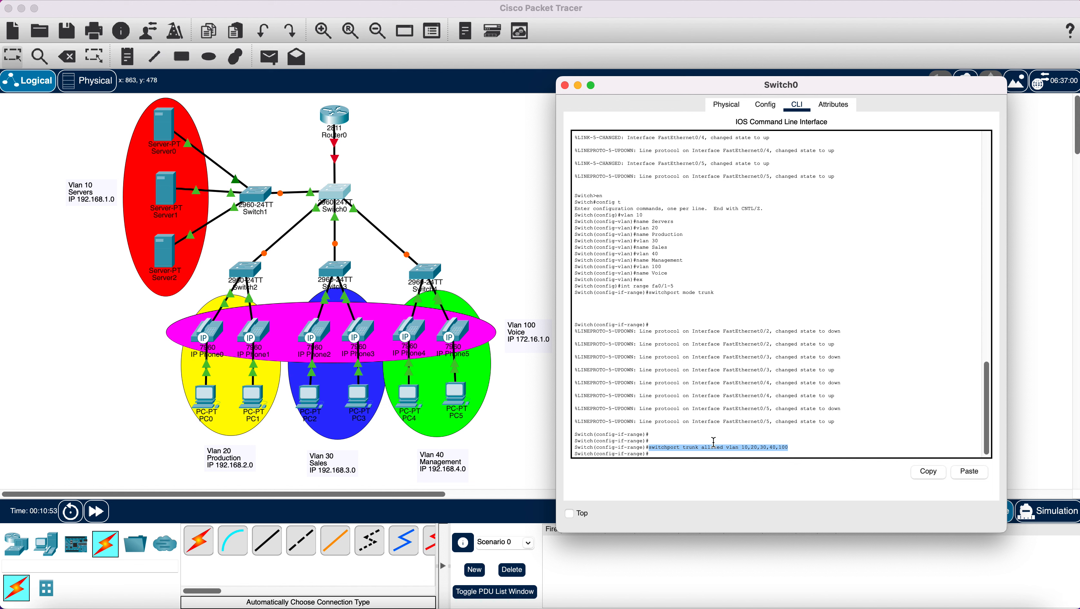
click(967, 471)
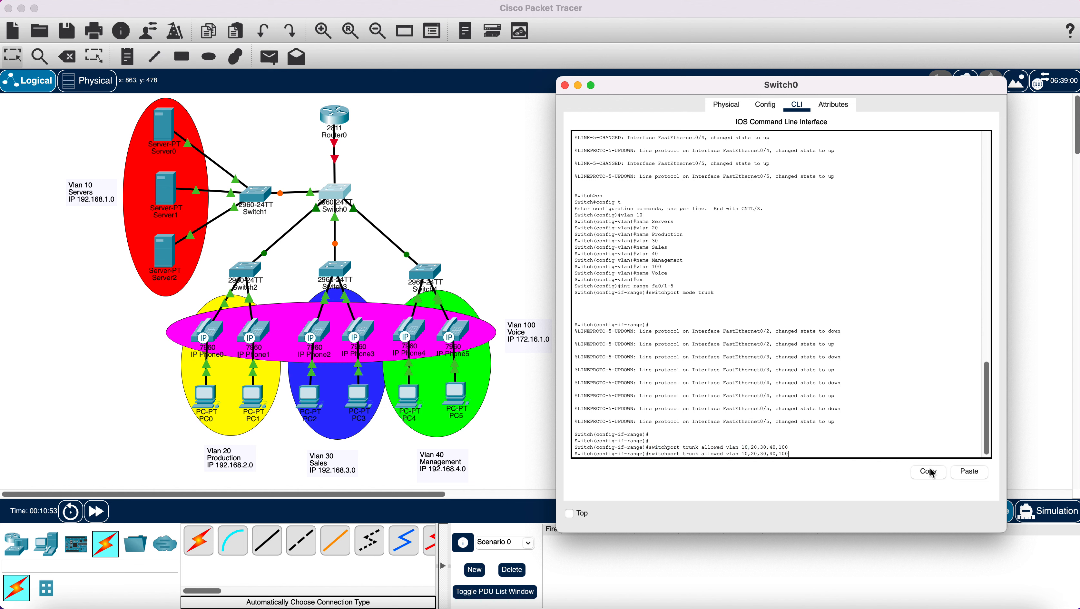
key(Return)
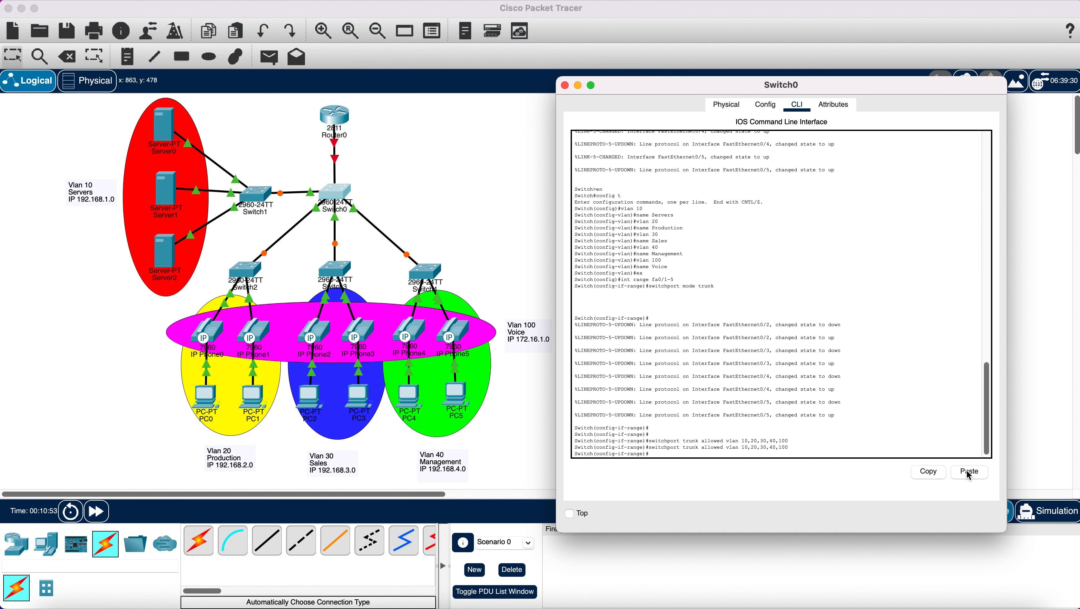
click(968, 471)
key(Return)
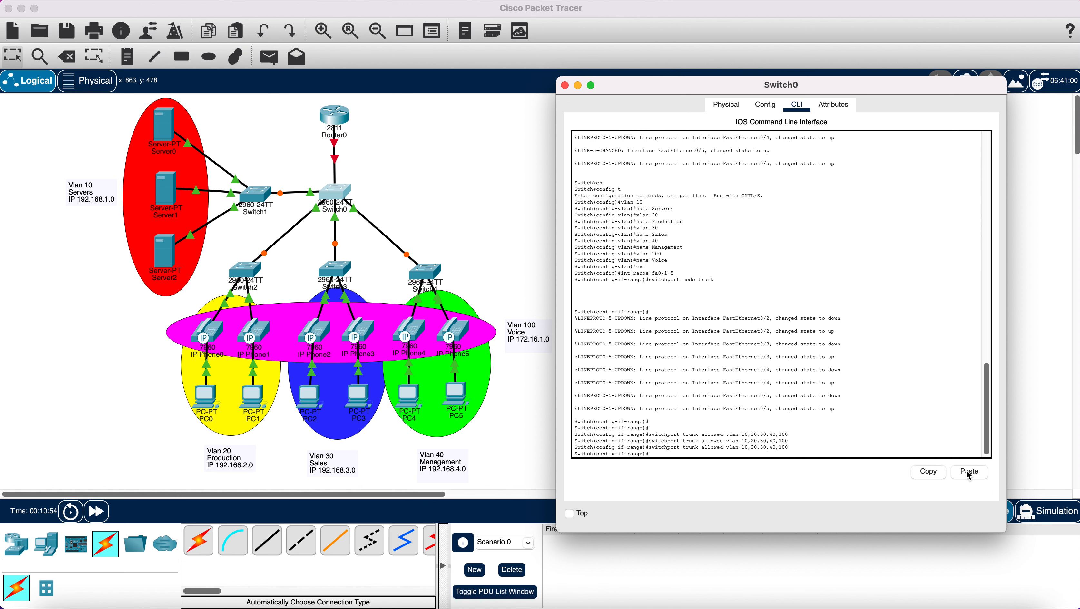
click(969, 471)
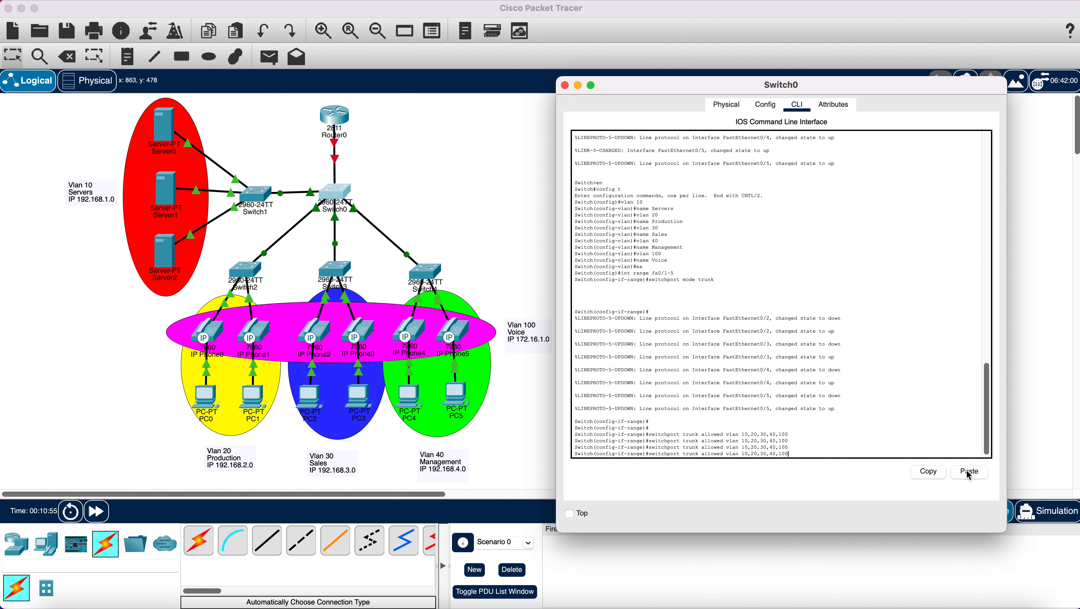
key(Return)
click(968, 471)
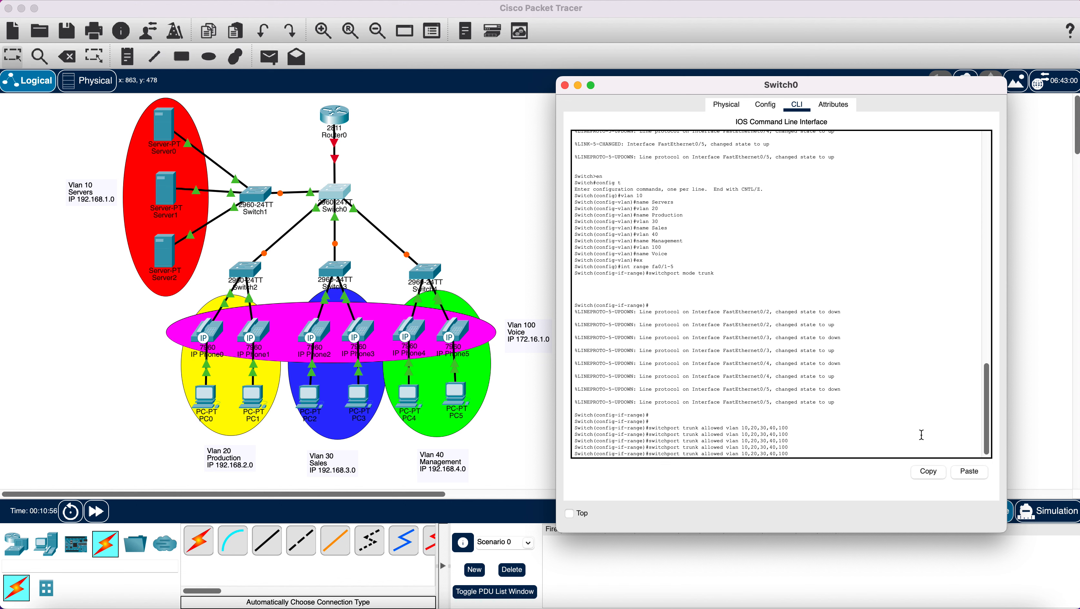
key(Return)
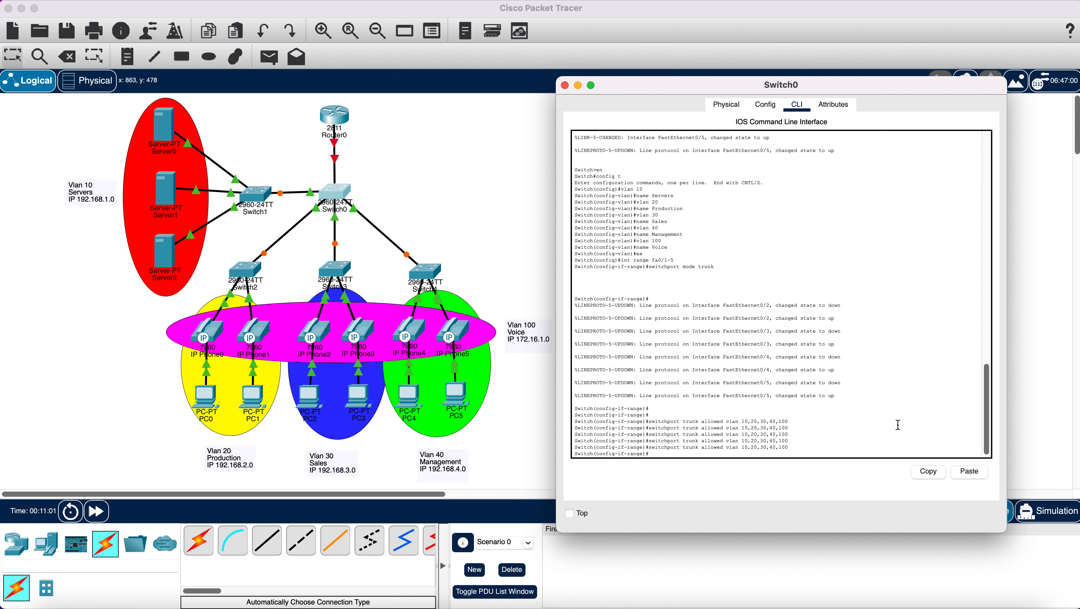
- Exit interface mode, save Switch0's configuration with do wr, and close its window
text(ex)
key(Return)
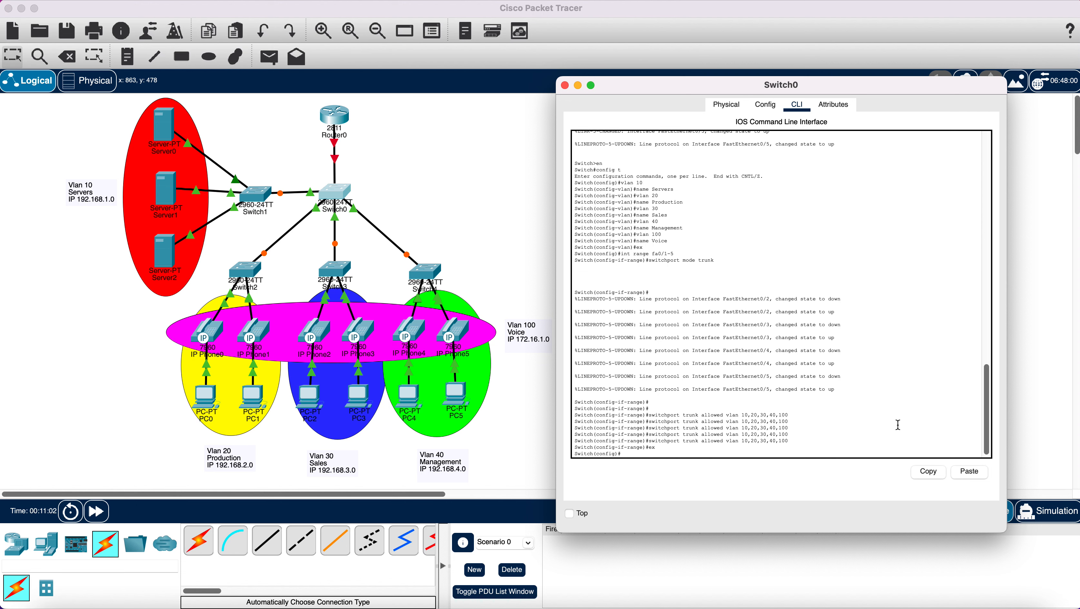
text(do wr)
key(Return)
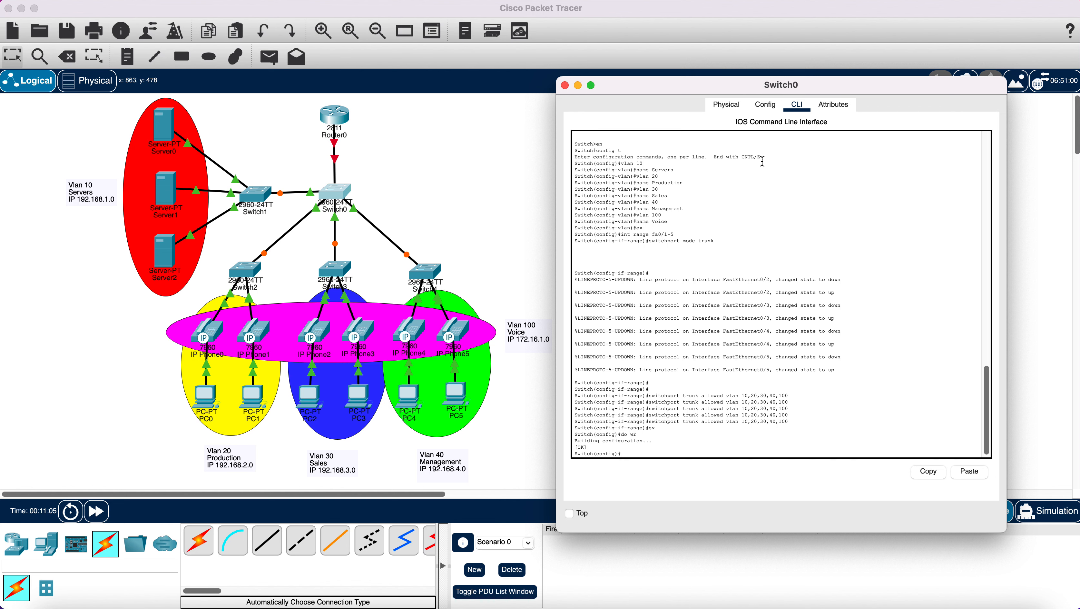
click(564, 85)
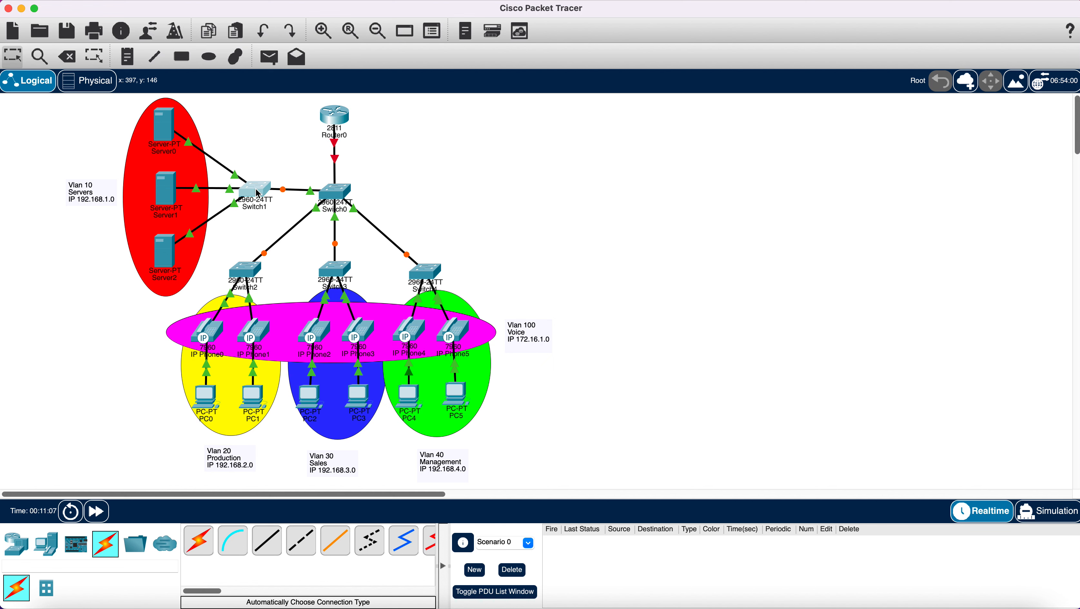
- Nudge Switch1 on the canvas and enter global configuration mode in its CLI
drag(259, 198, 258, 202)
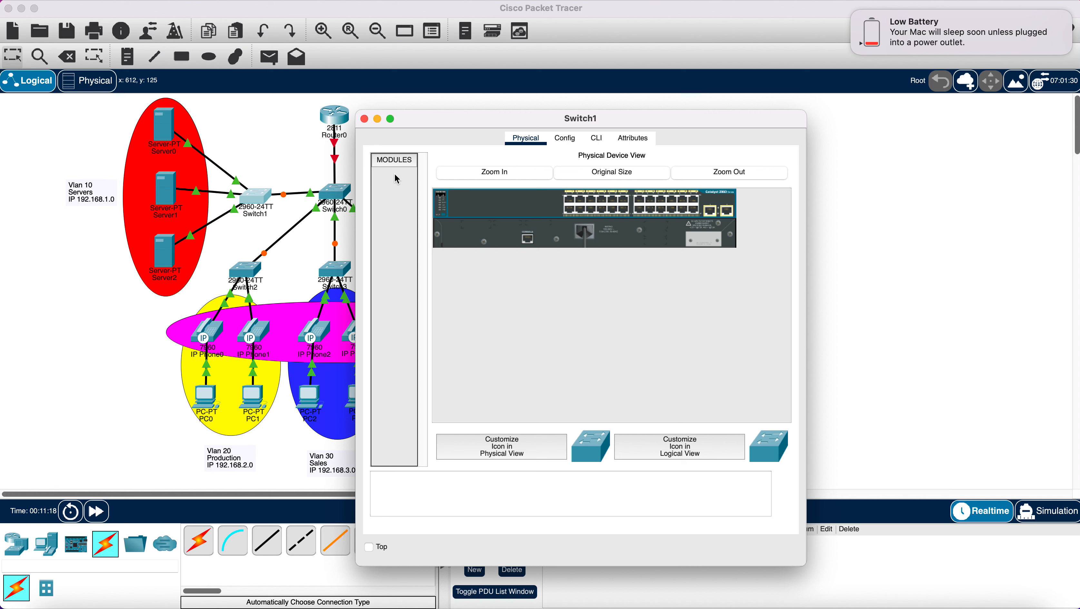
click(598, 139)
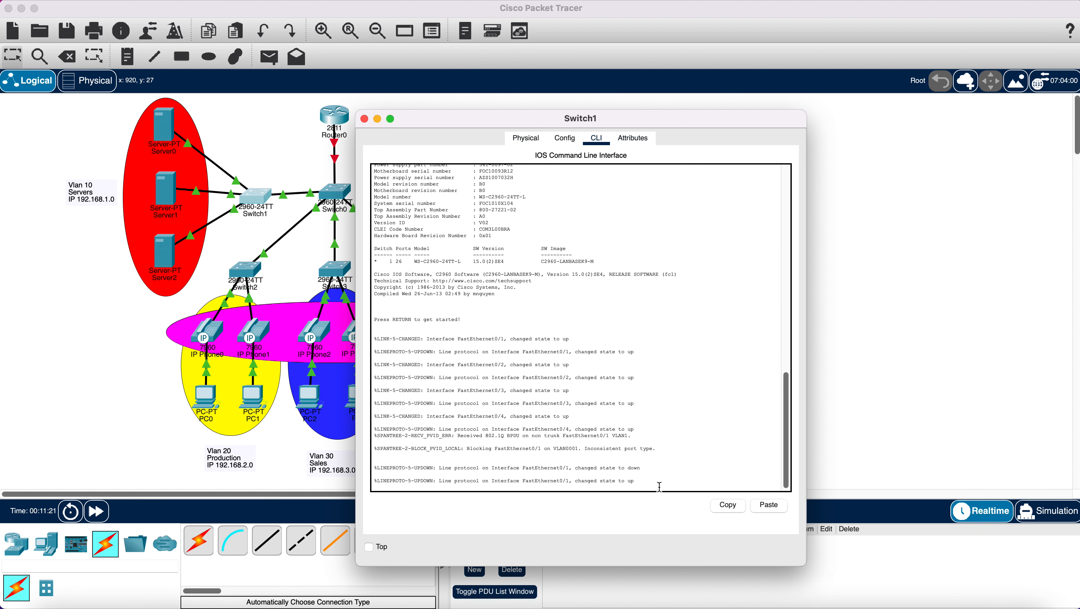
key(Return)
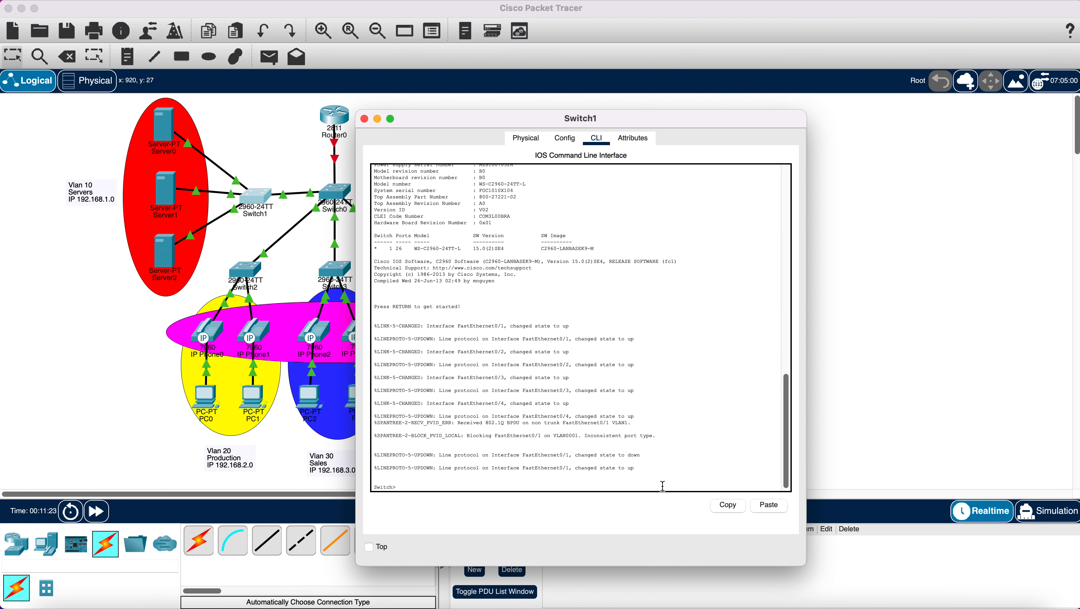
text(en)
key(Return)
text(co)
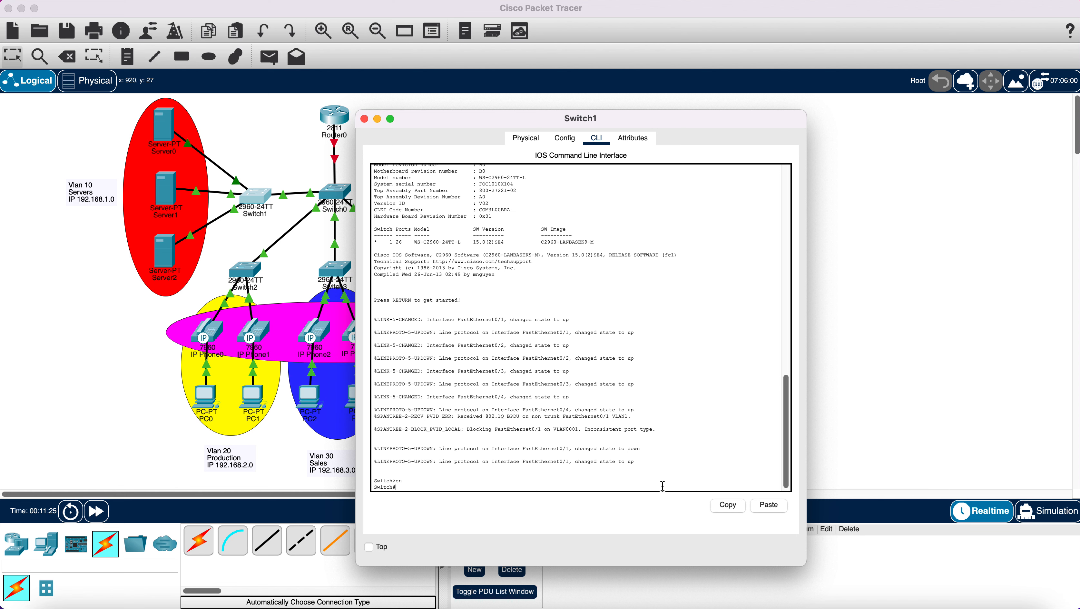
text(nfig t)
key(Return)
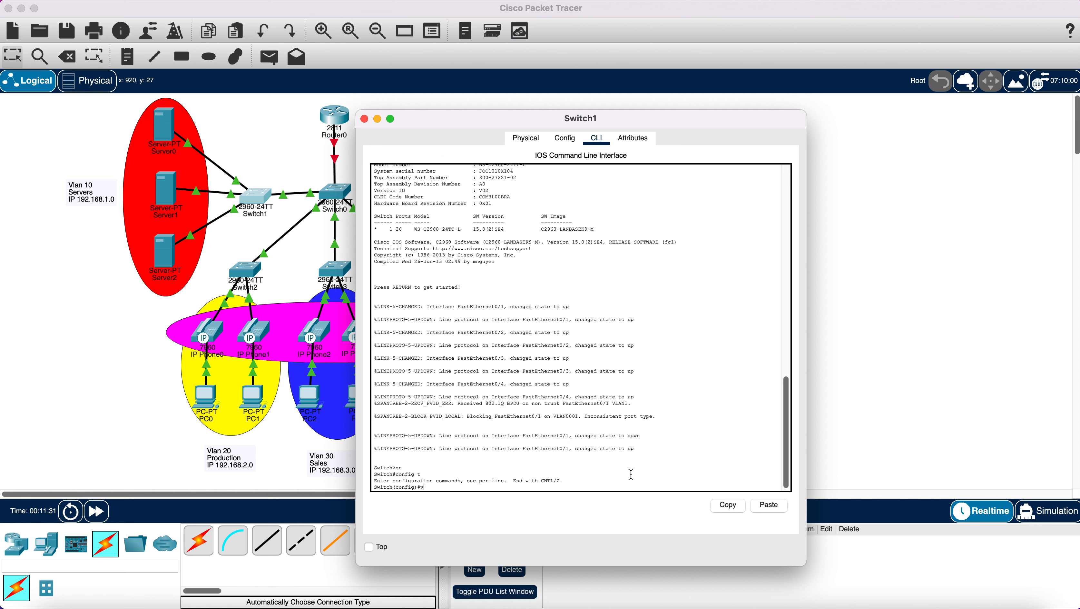
- Create VLAN 10 named Servers and begin an interface range command
text(v)
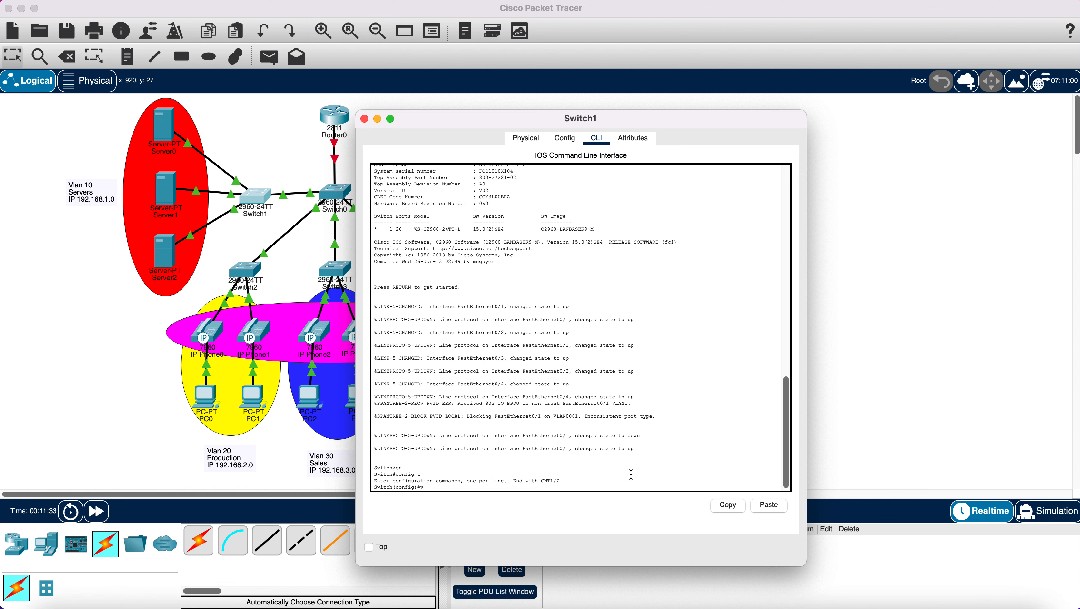
text(l)
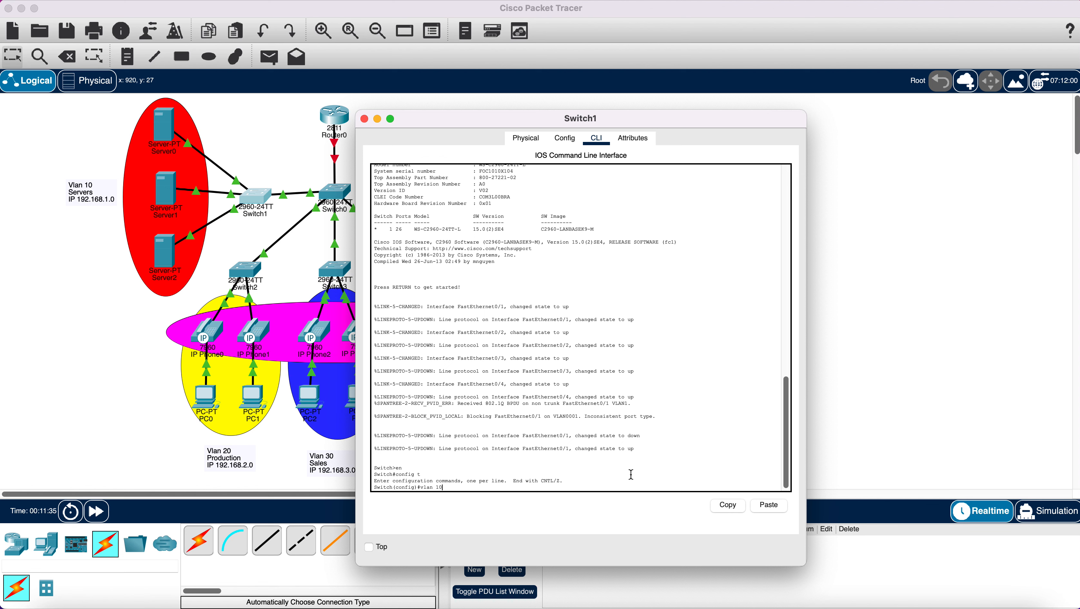
text(an 10)
key(Return)
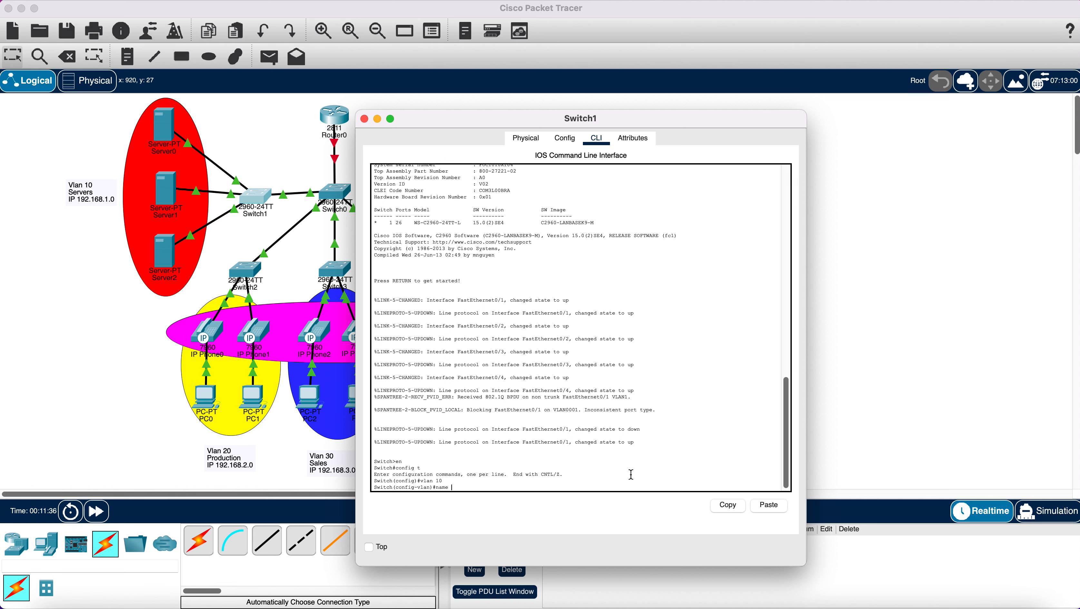
text(name Servers)
key(Return)
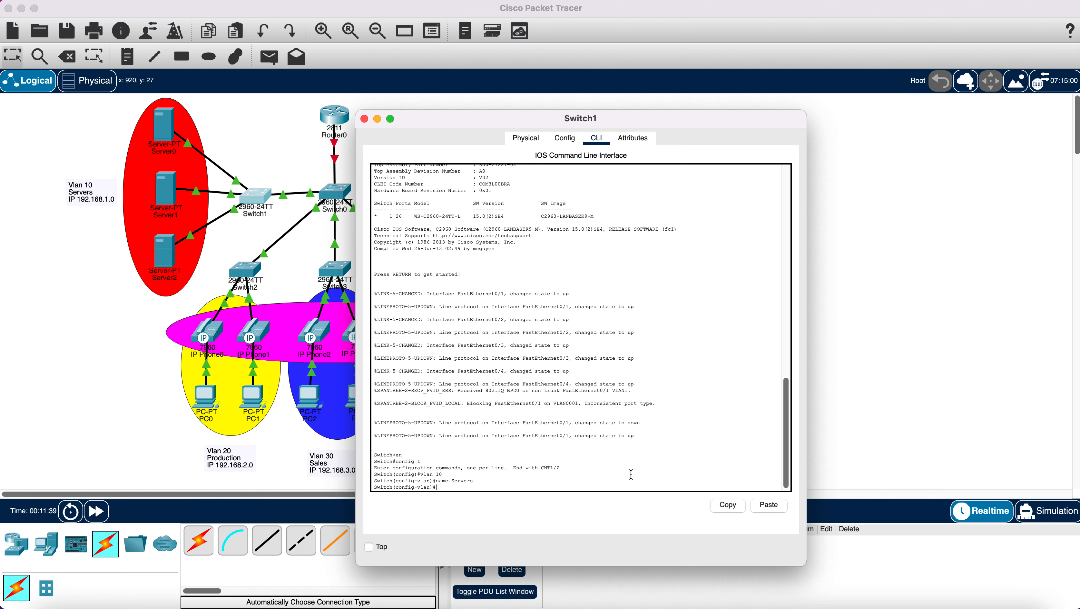
text(ex)
key(Return)
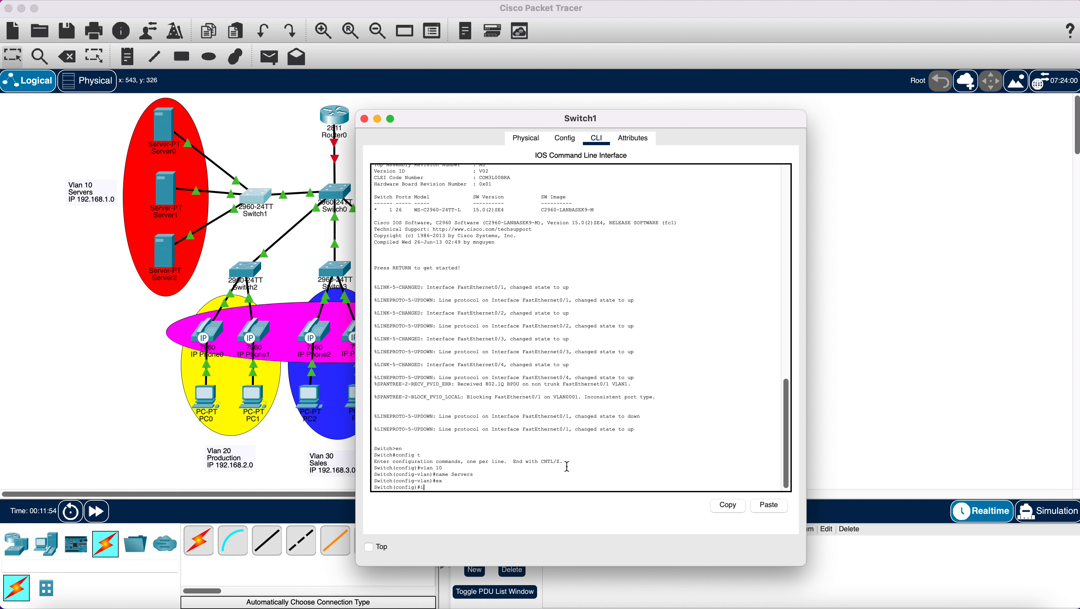
text(t range fa)
- Make Switch1 ports Fa0/2-4 access ports in VLAN 10
click(242, 151)
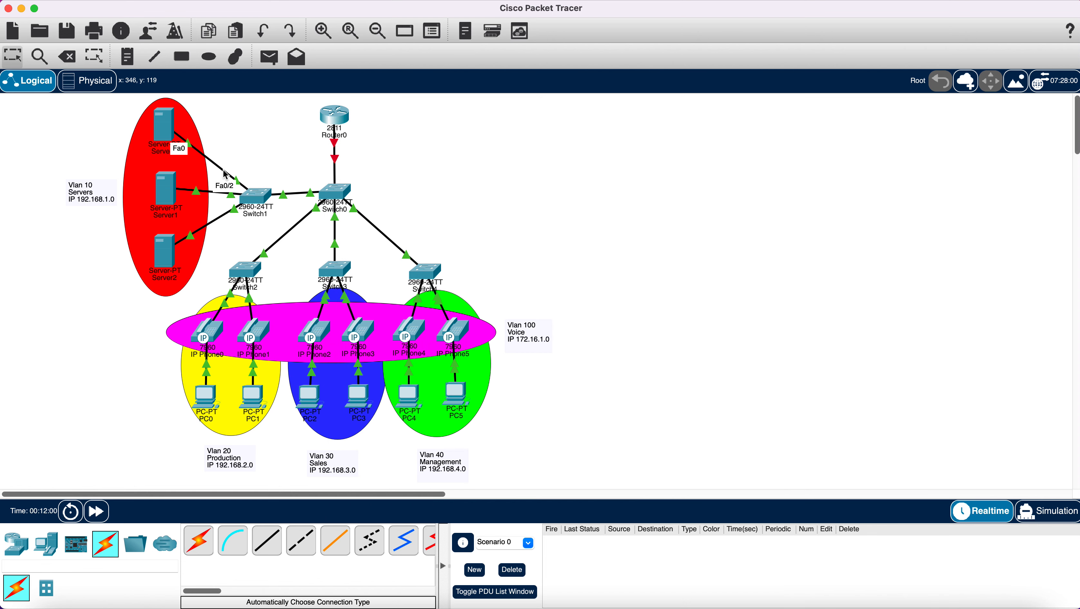
click(262, 197)
text(fa)
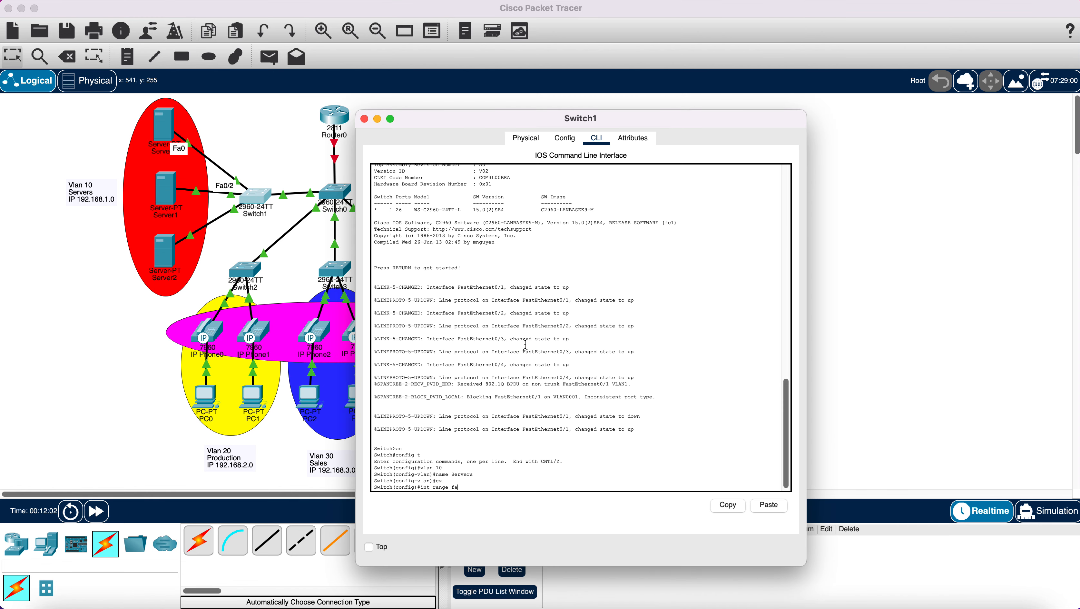
text(0/2-4)
key(Return)
text(swi)
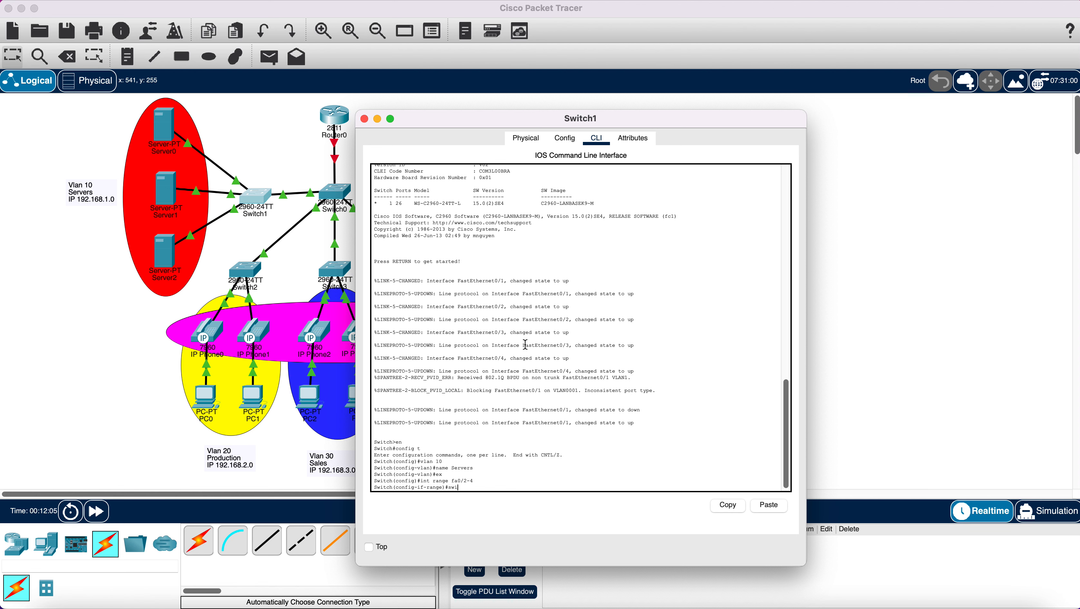
text(tchport mode access)
key(Return)
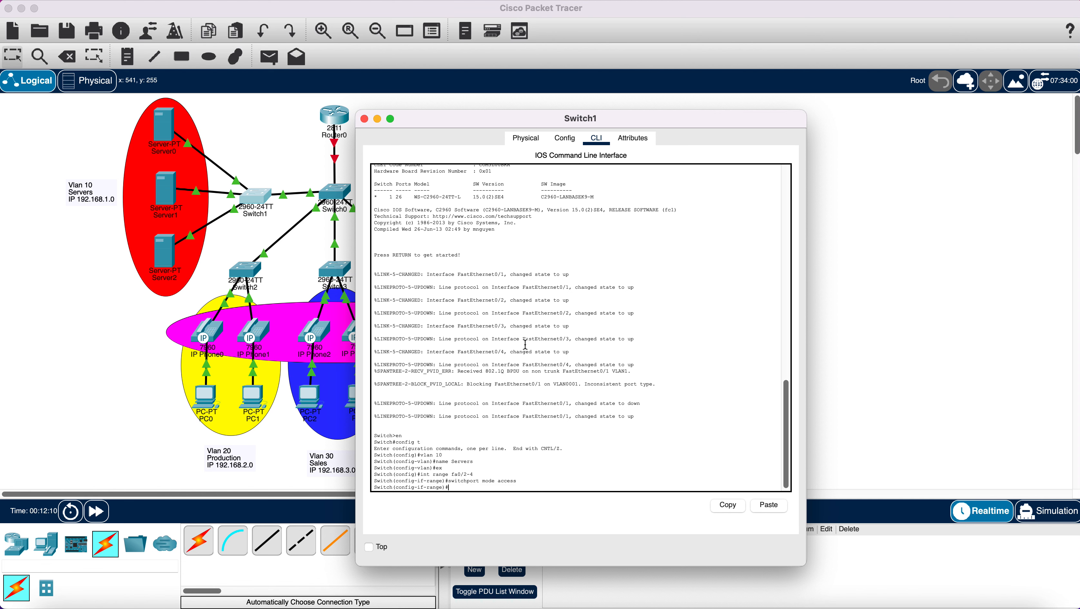
text(switch)
text(port access vlan 10)
key(Return)
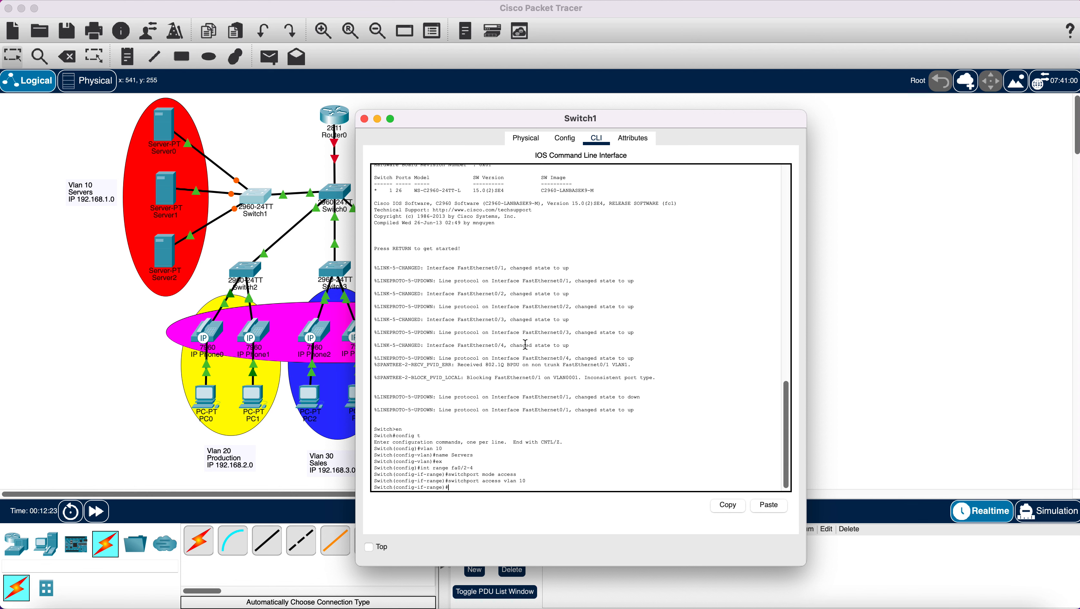
- Exit the interface range and save Switch1's configuration with do wr
text(ex)
key(Return)
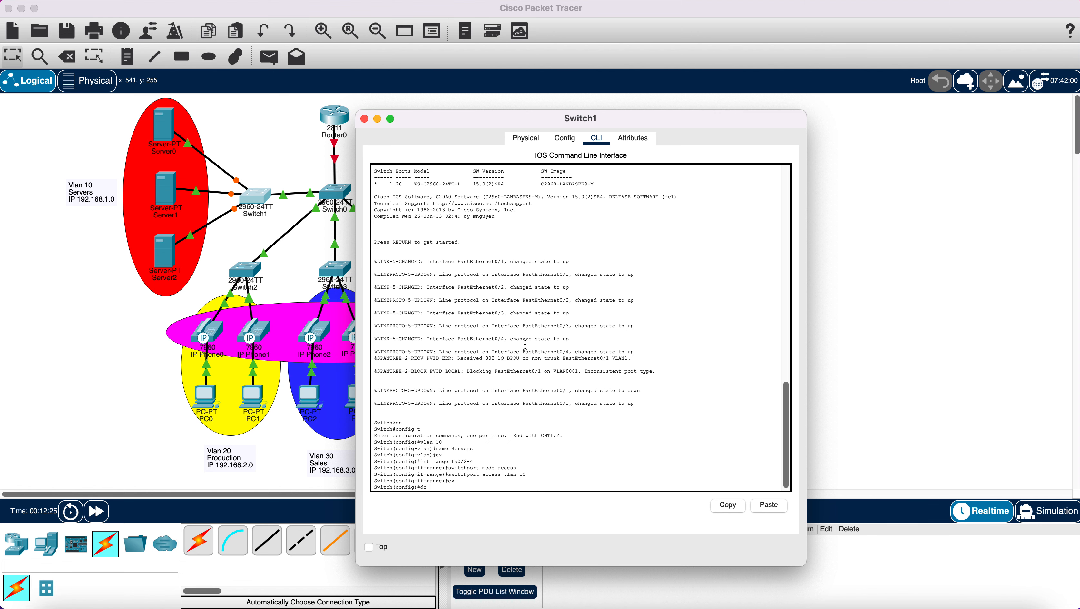
text(do wr)
key(Return)
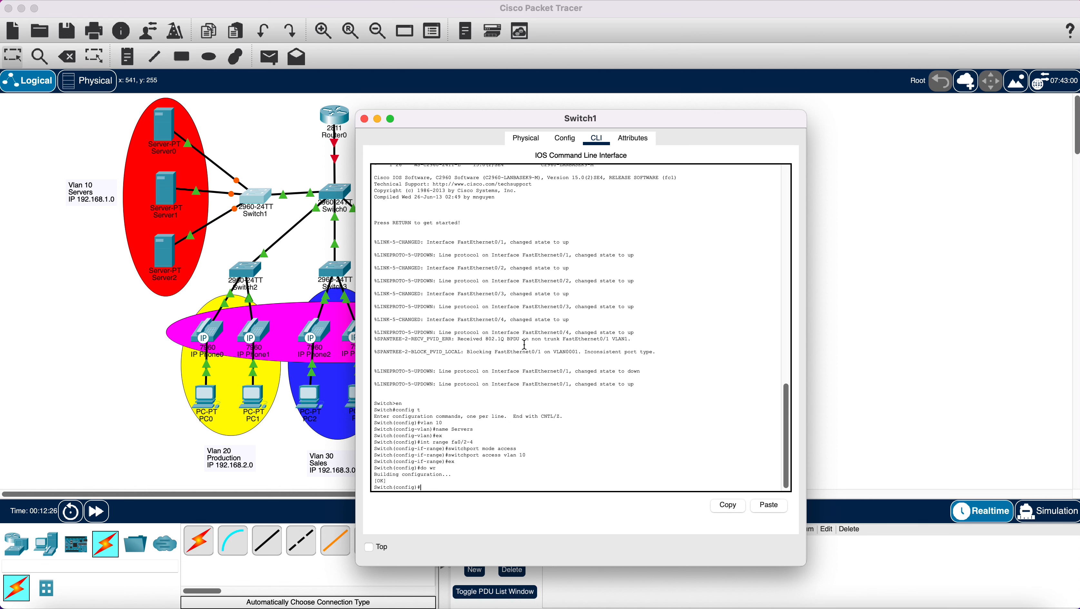
- Close Switch1 and enter global configuration mode in Switch2's CLI
click(365, 119)
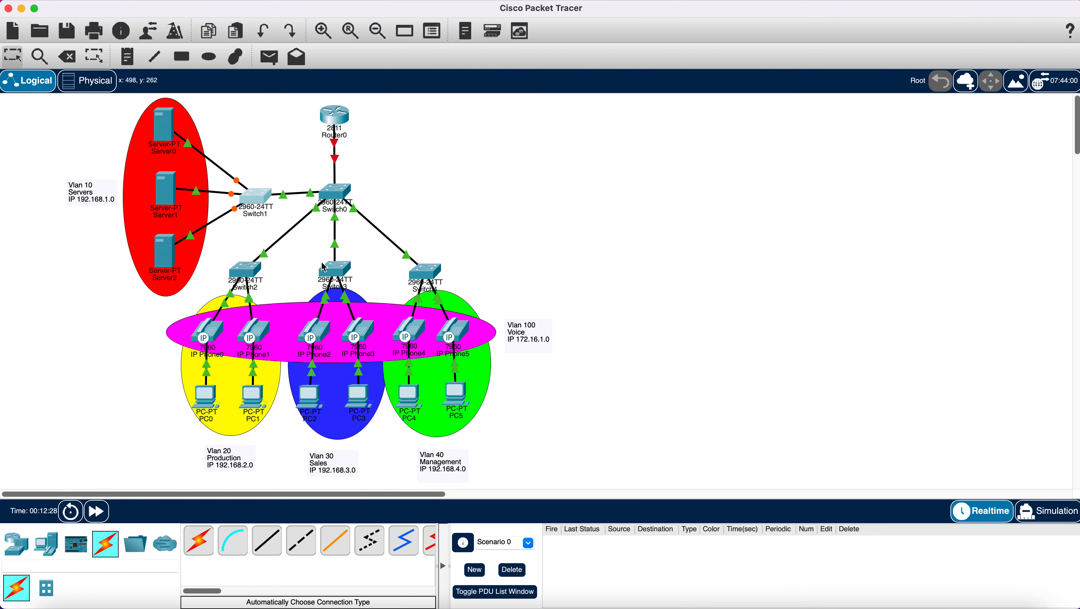
click(252, 272)
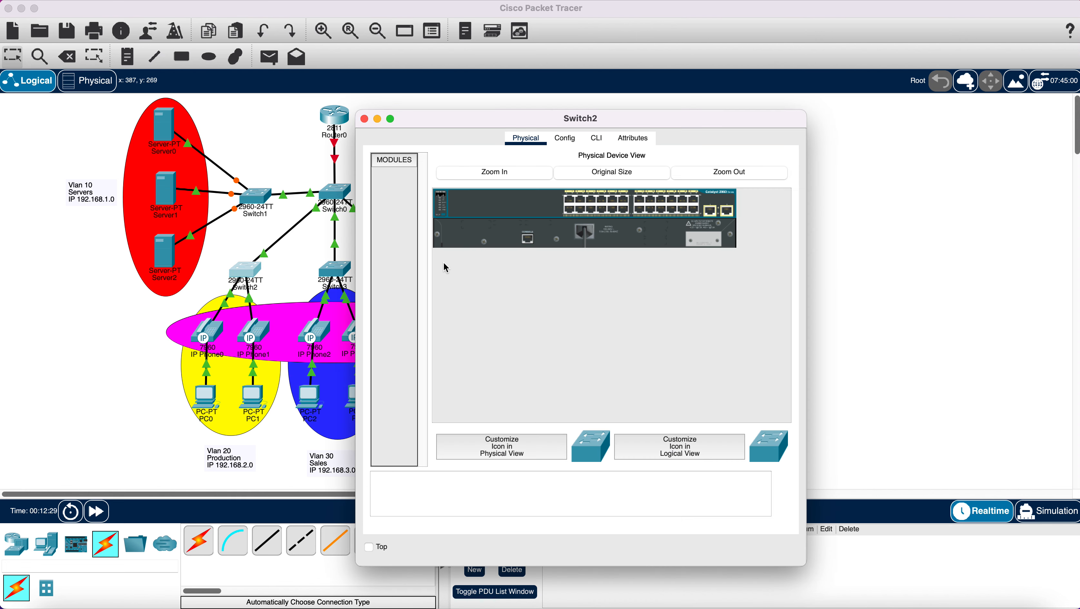
click(597, 139)
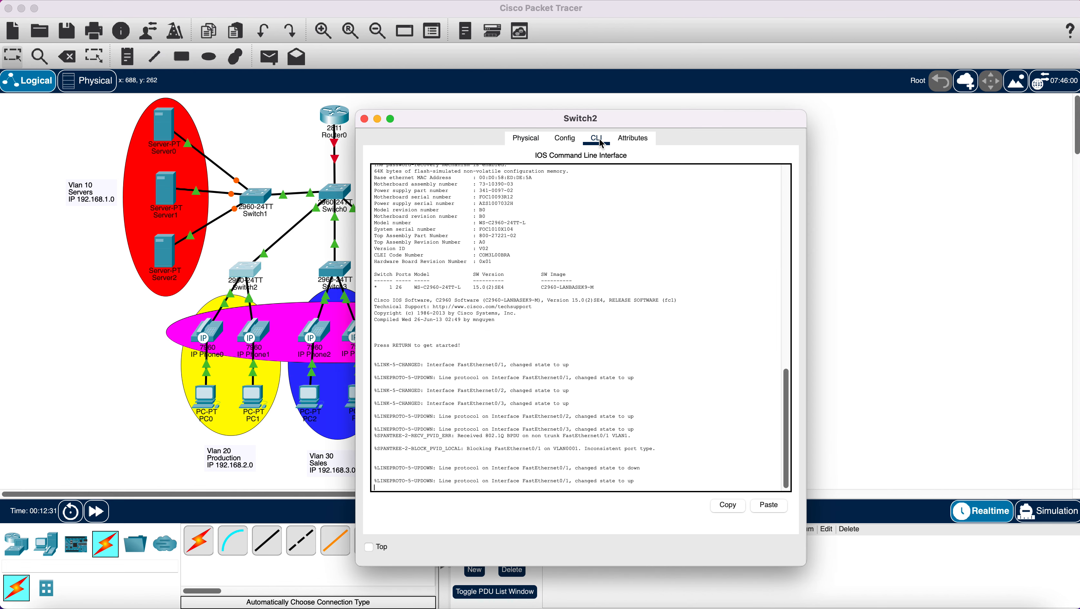
key(Return)
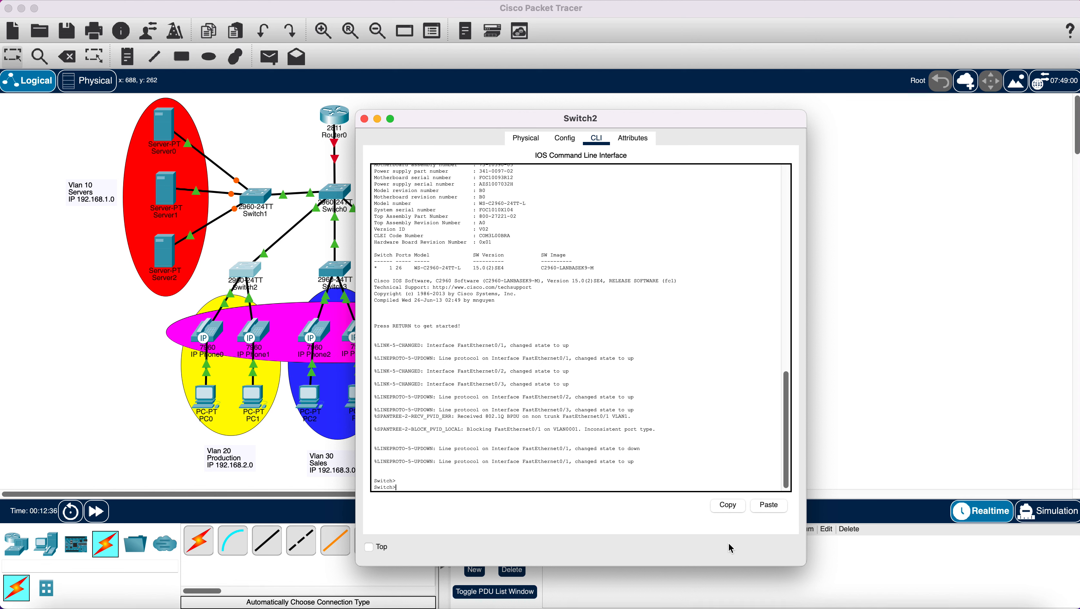
text(en)
key(Return)
text(conf)
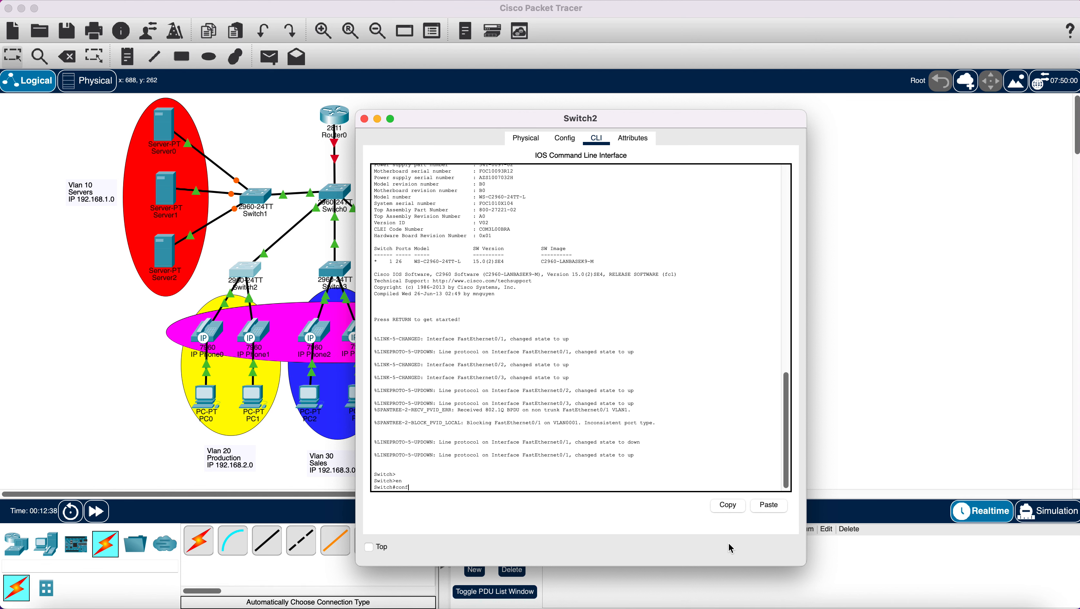
text(ig t)
key(Return)
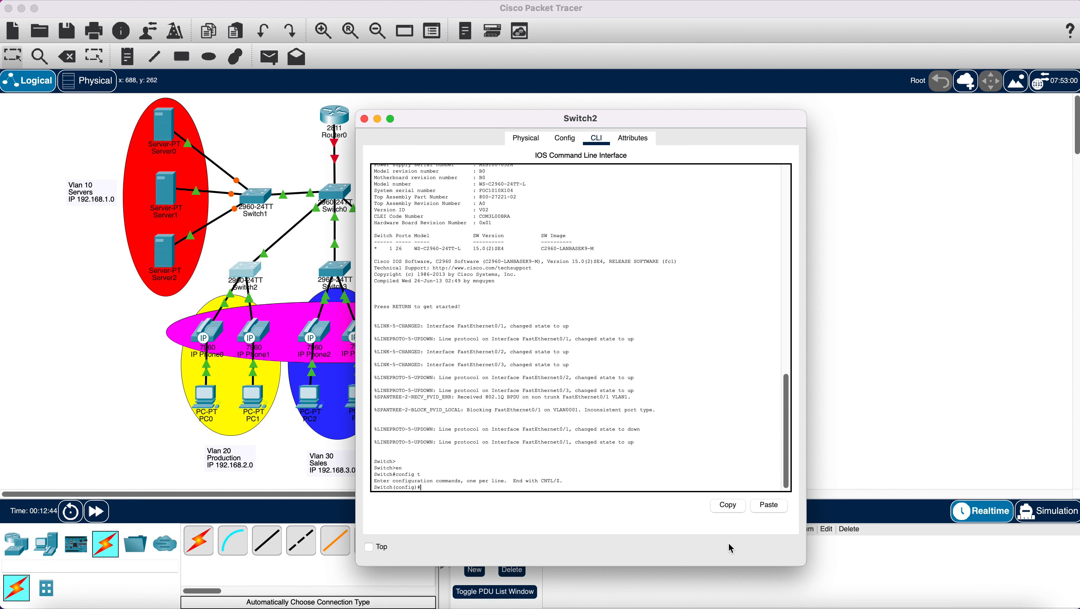
- Create VLAN 20 named Production and VLAN 100 named Voice, then exit VLAN mode
text(vlan 20)
key(Return)
text(name)
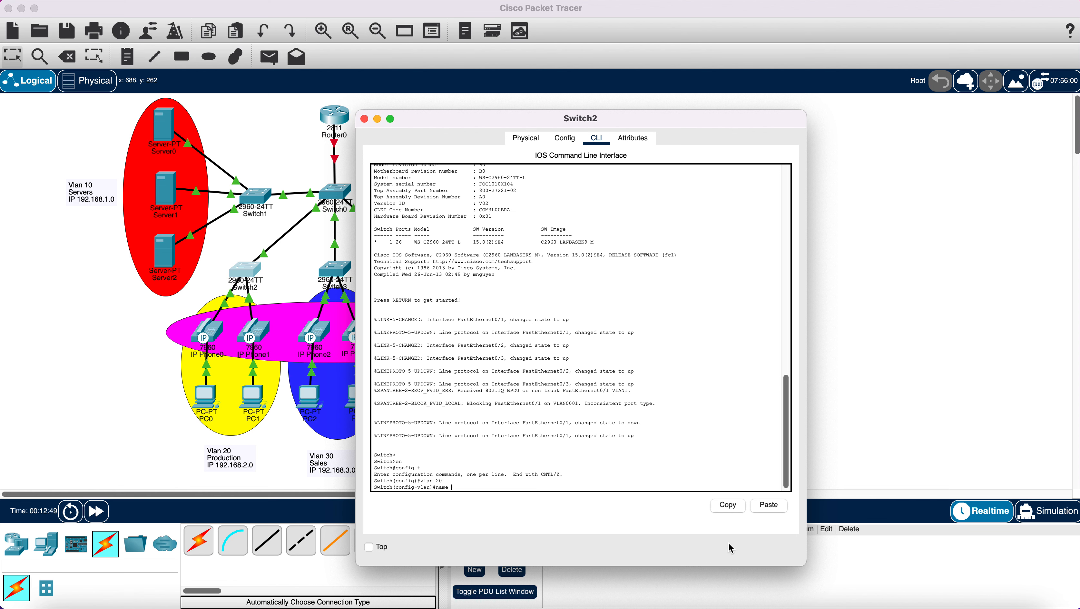
text( Production)
key(Return)
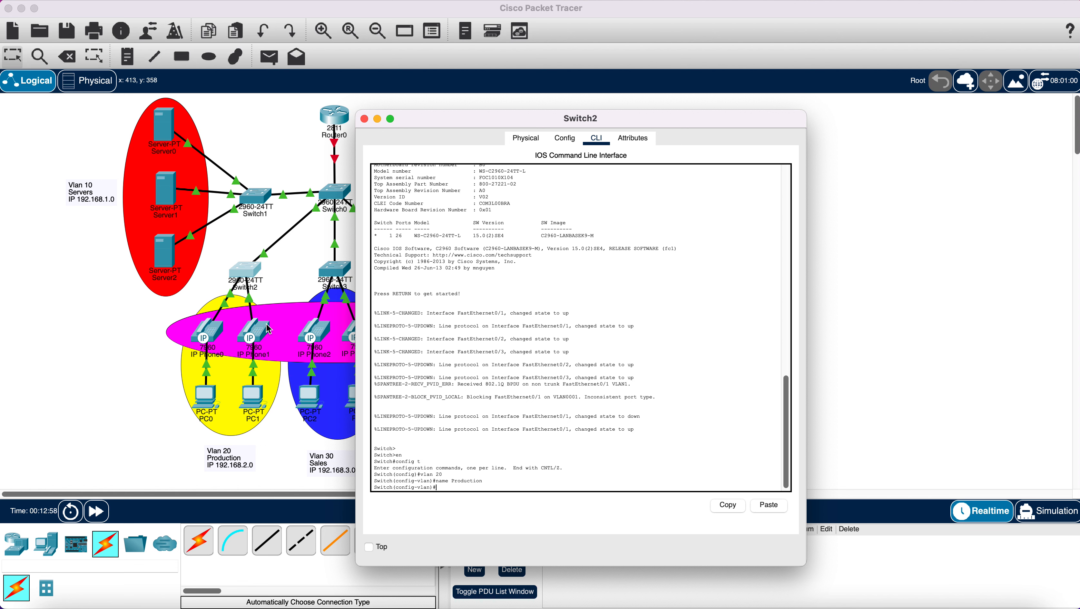
text(lan 100)
key(Return)
text(name)
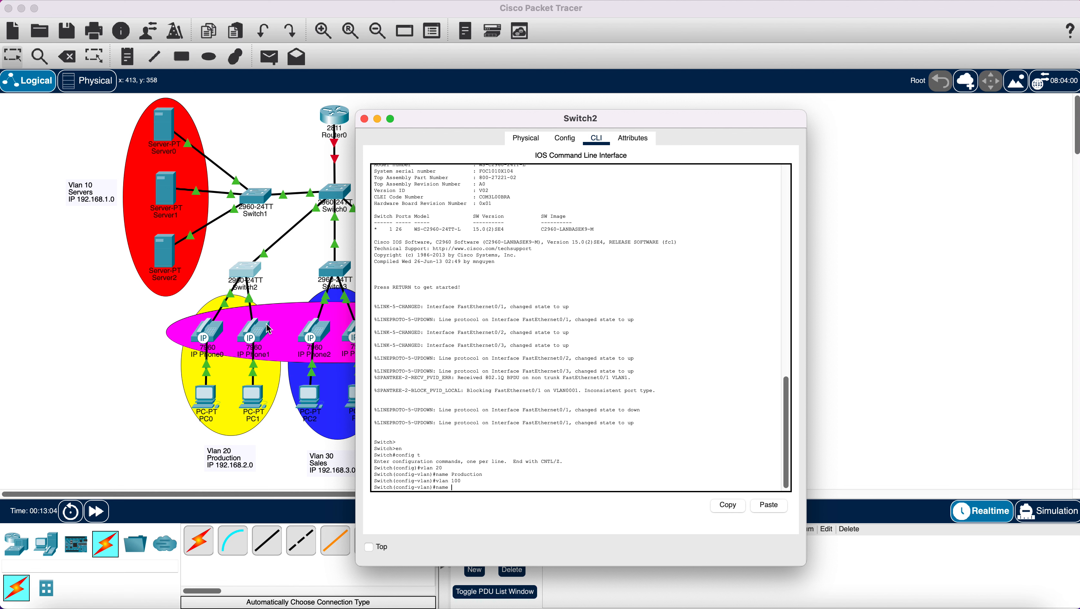
text( Voice)
key(Return)
text(ex)
key(Return)
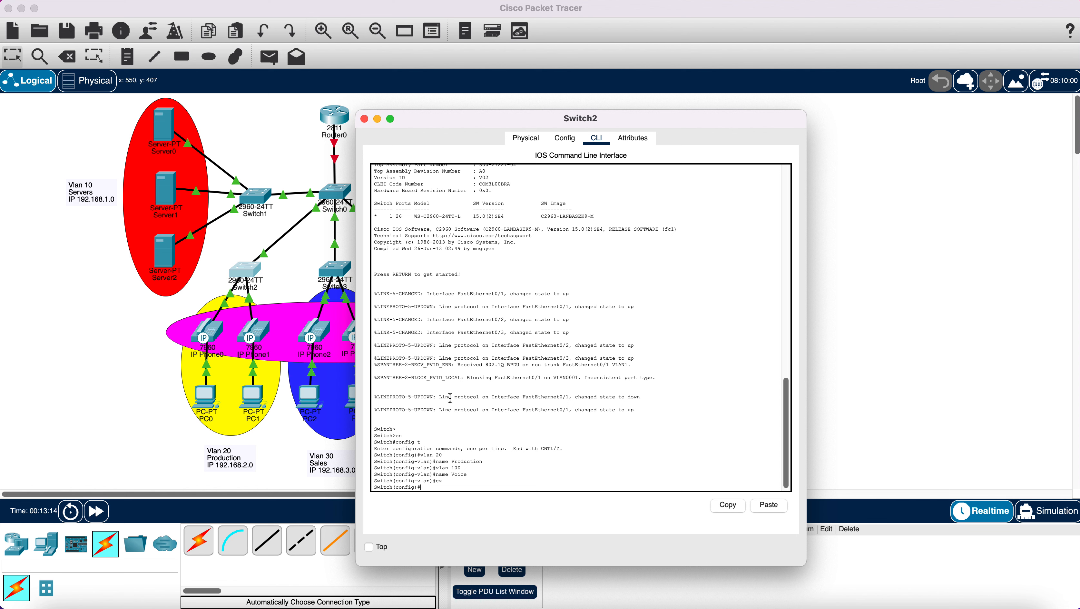
- Make ports Fa0/2-3 access ports in VLAN 20 with voice VLAN 100
text(nt range fa0/2-3)
key(Return)
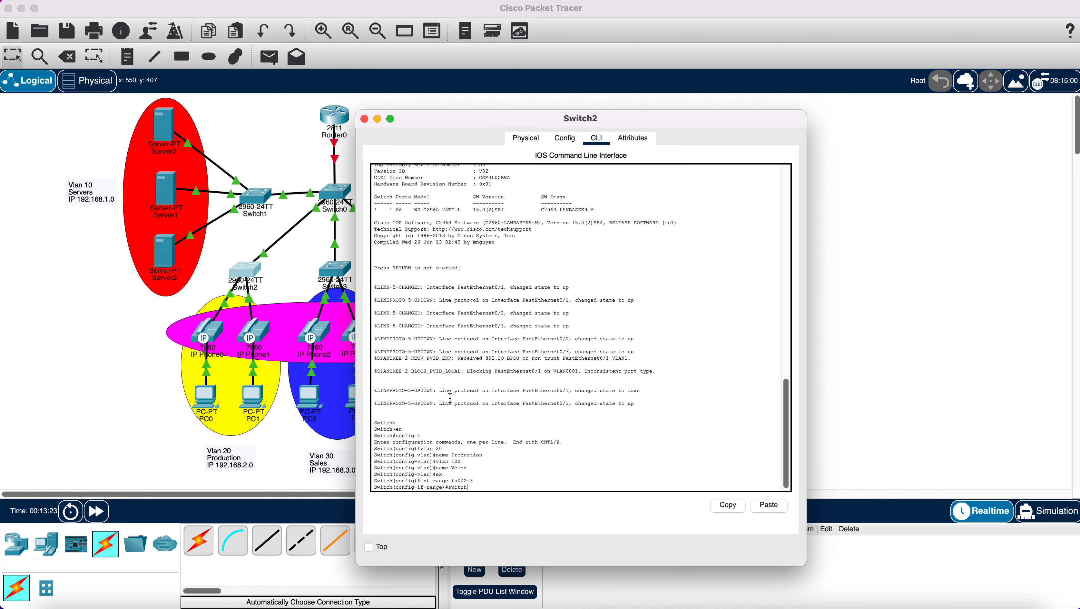
text(switchport mode access)
key(Return)
text(swit)
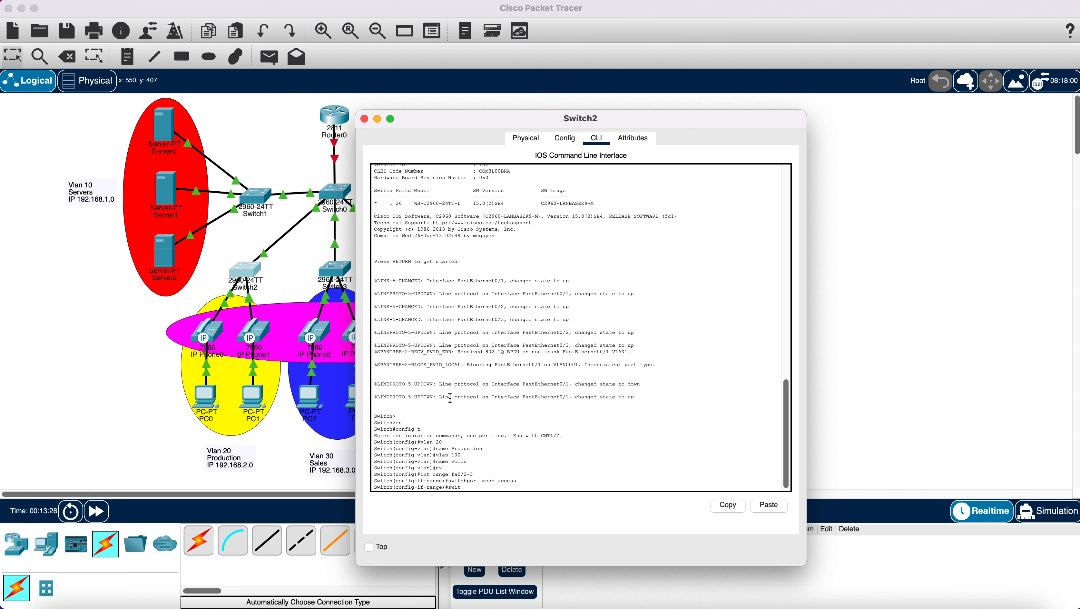
text(chport access vlan 20)
key(Return)
text(swi)
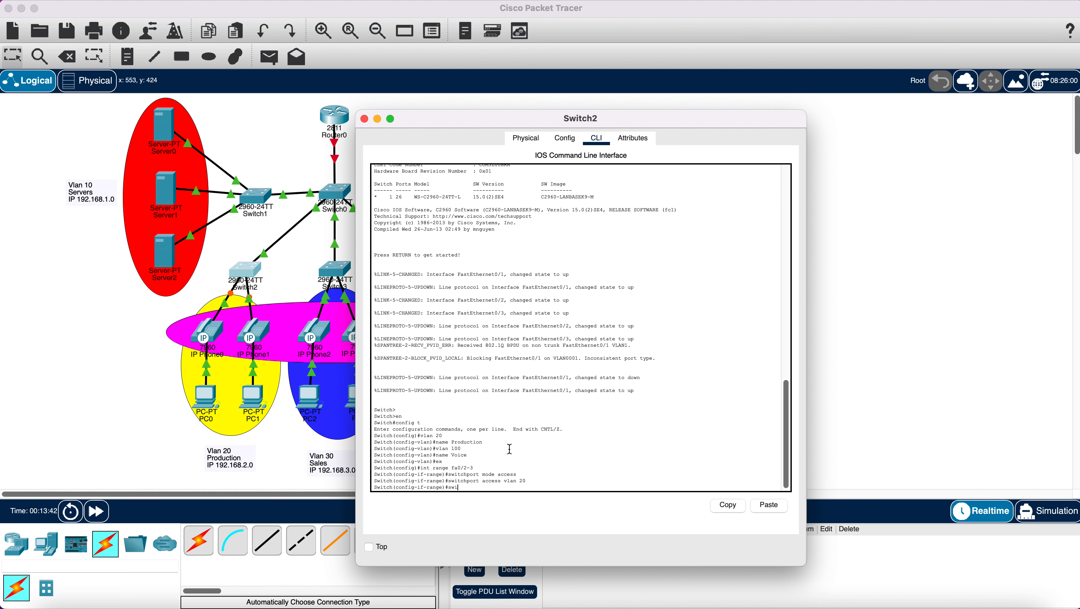
text(tchport voice vlan 100)
key(Return)
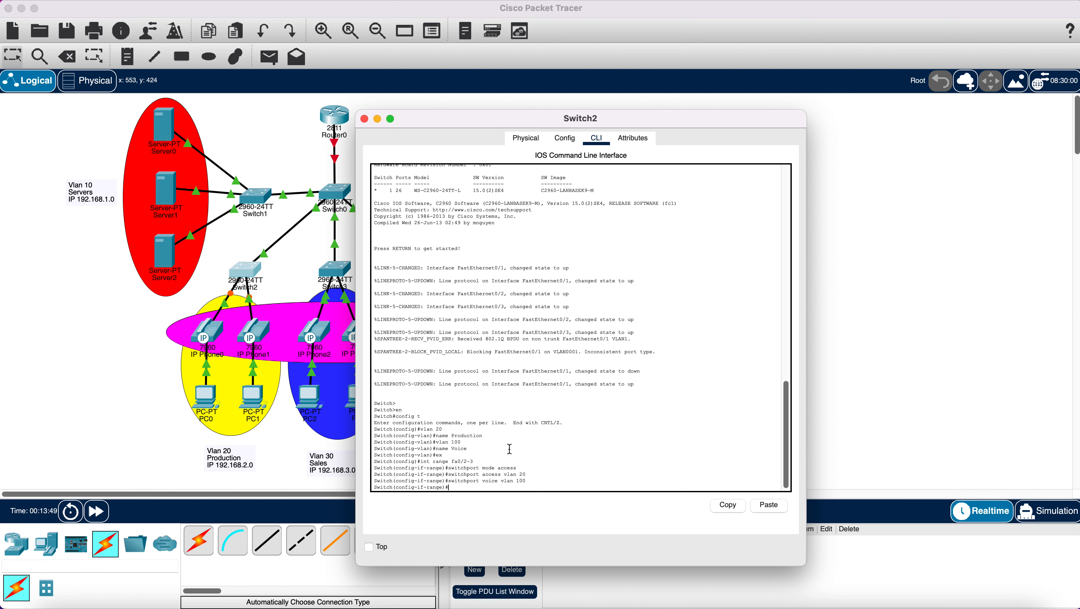
- Exit the interface range, save with do wr, and move the console aside
text(ex)
key(Return)
text(do)
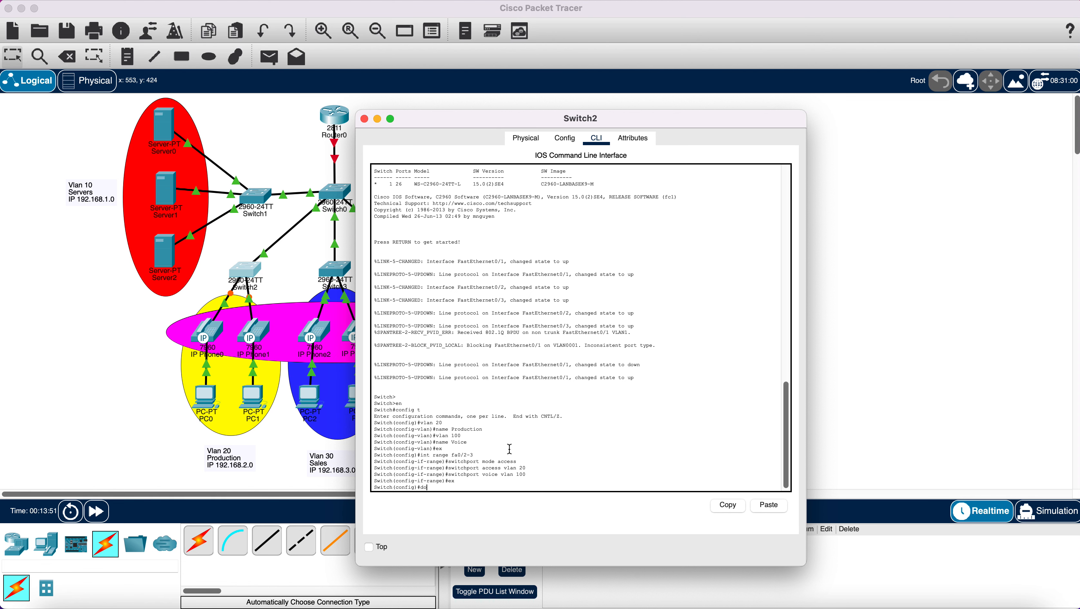
text( wr)
key(Return)
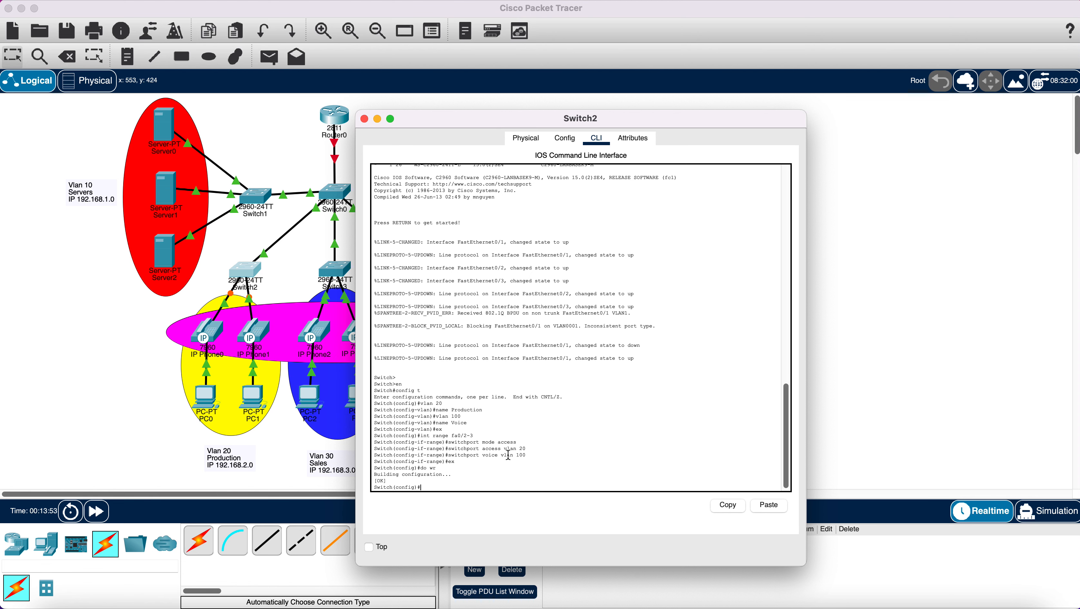
drag(468, 118, 620, 109)
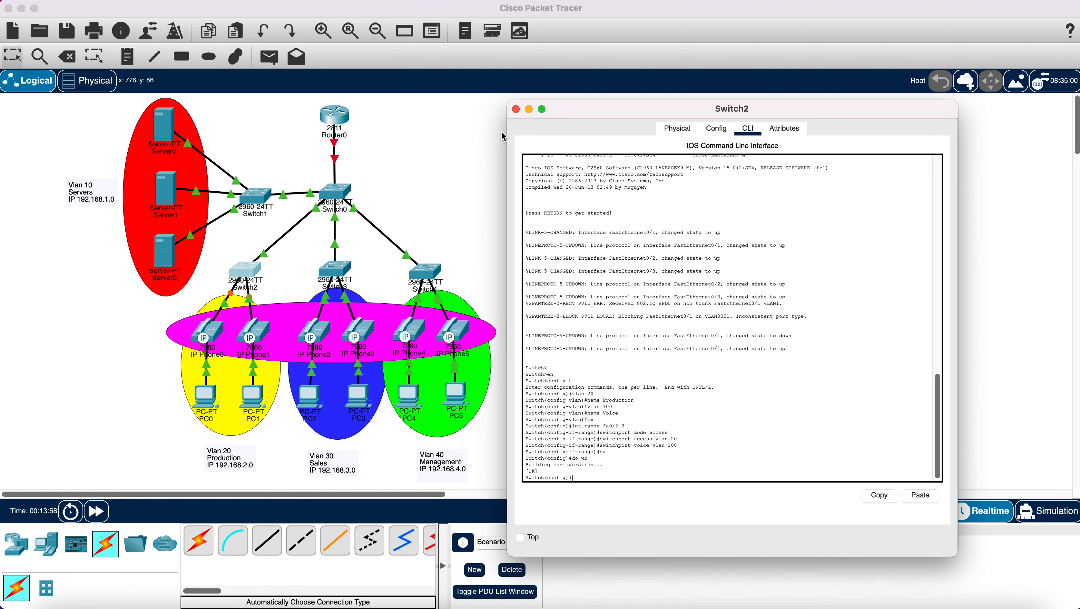
- Close Switch2 and enter global configuration mode in Switch3's CLI
click(516, 110)
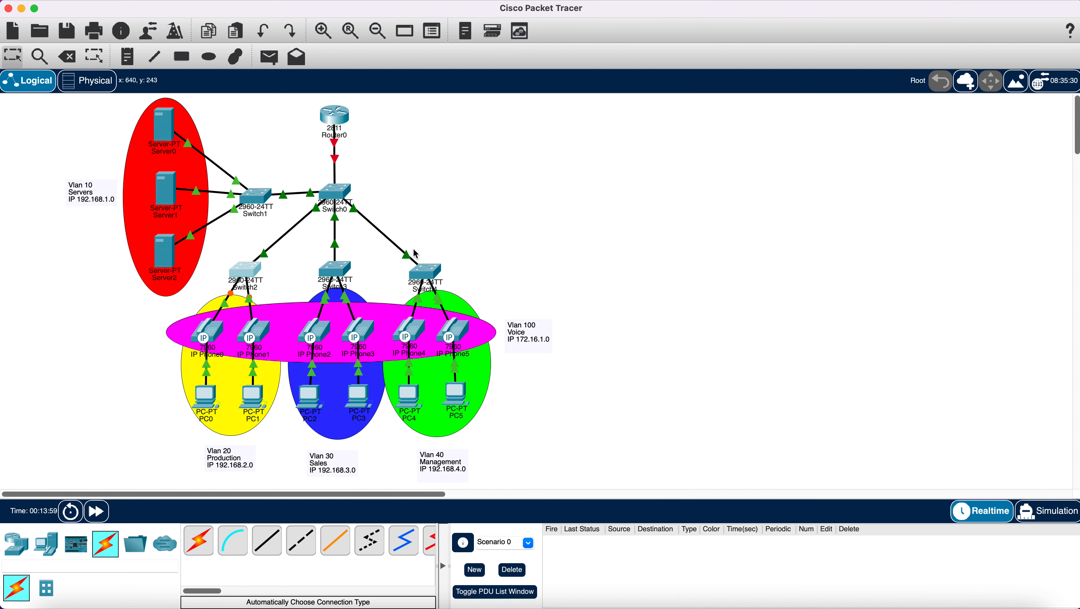
click(340, 273)
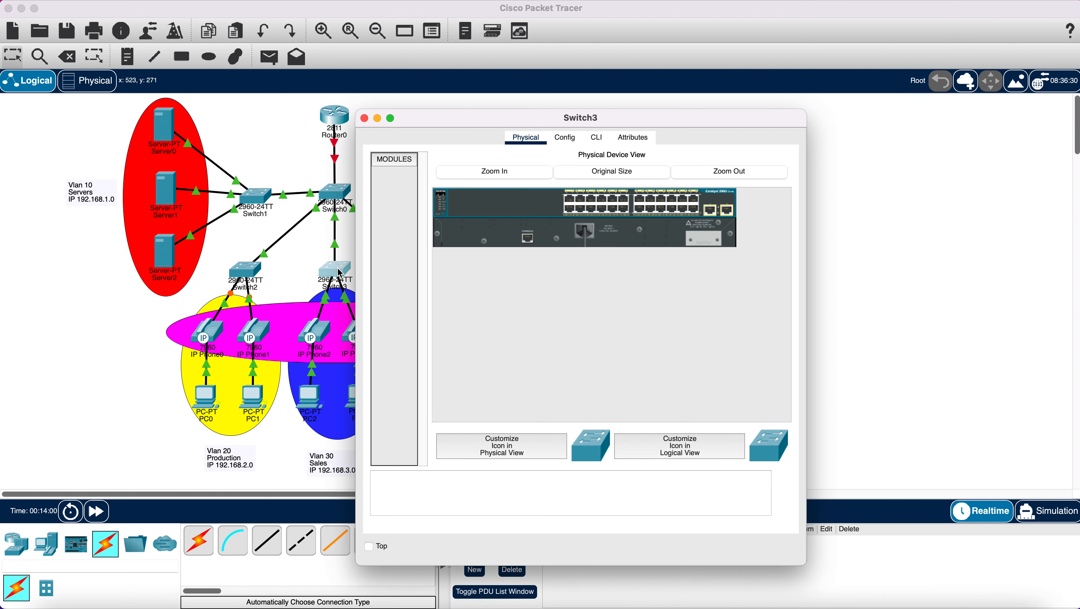
click(597, 137)
key(Return)
key(Return)
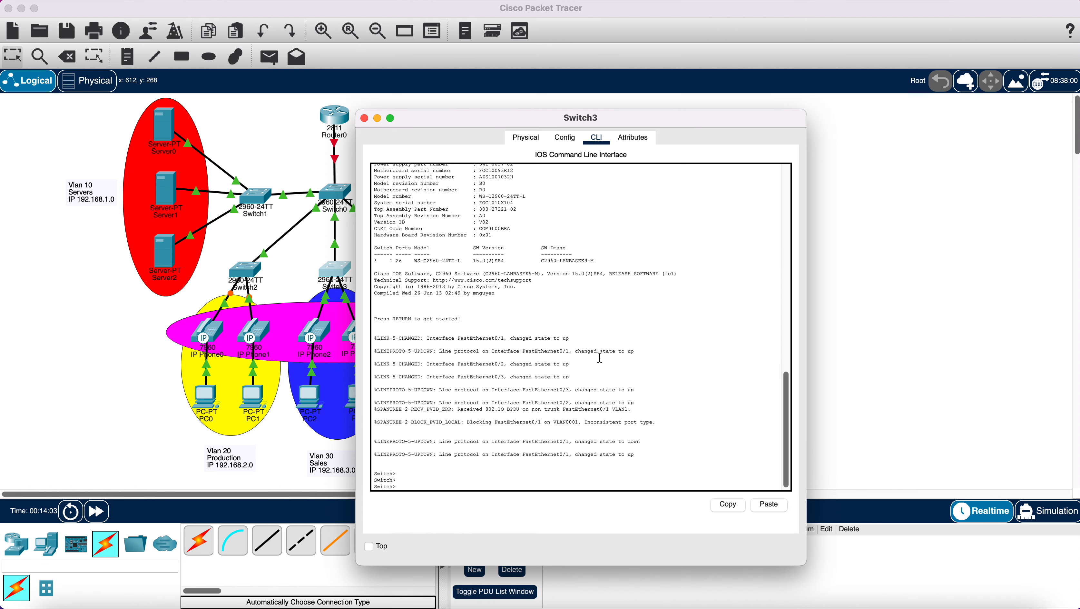
text(en)
key(Return)
text(con)
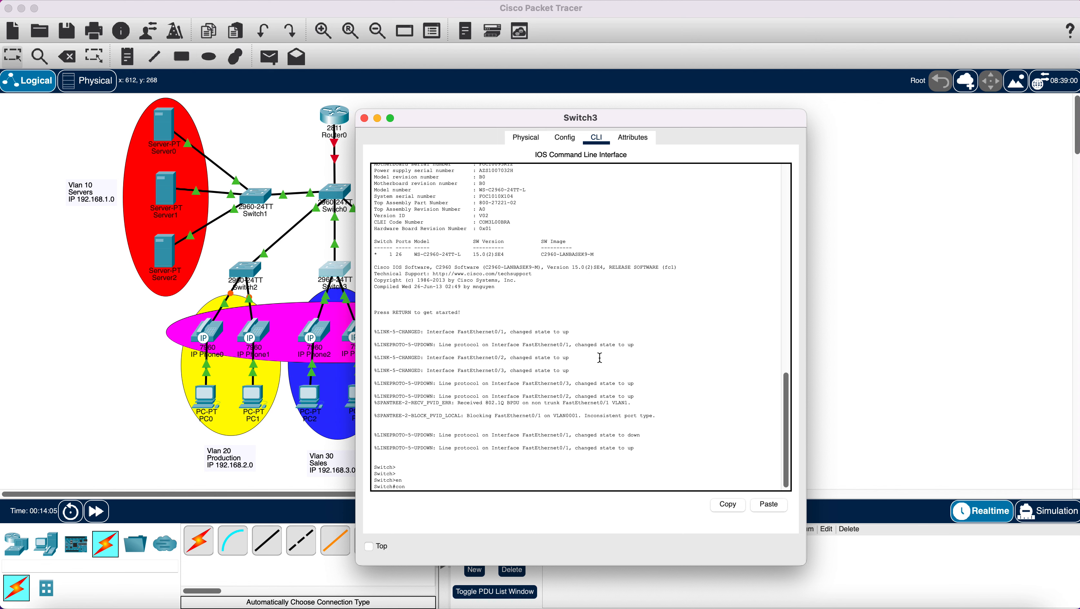
text(fig t)
- Create VLAN 30 named Sales and VLAN 100 named Voice, then exit VLAN mode
key(Return)
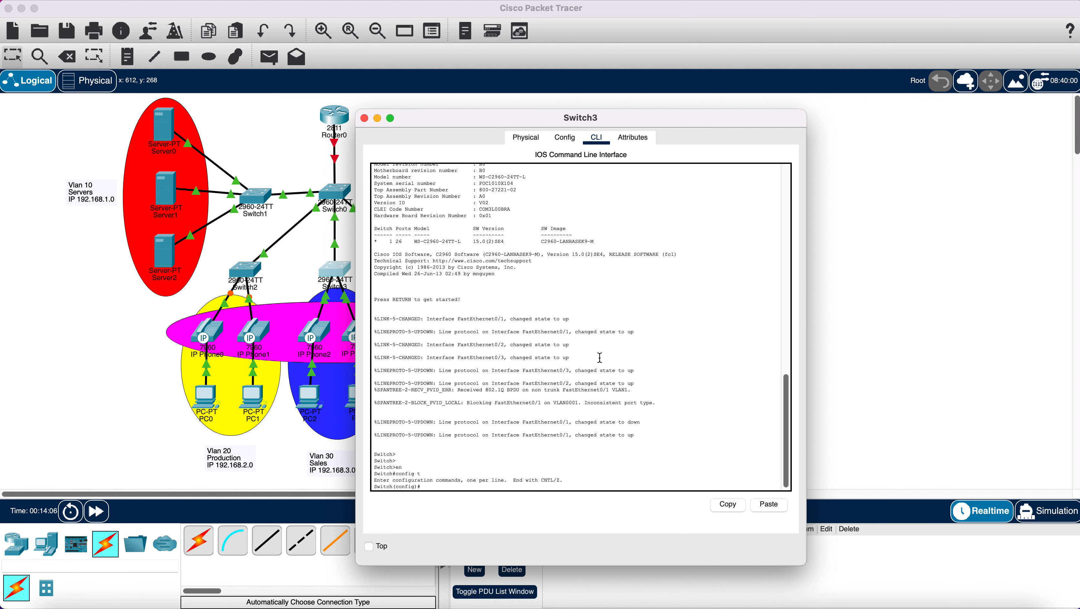
text(vlan 30)
key(Return)
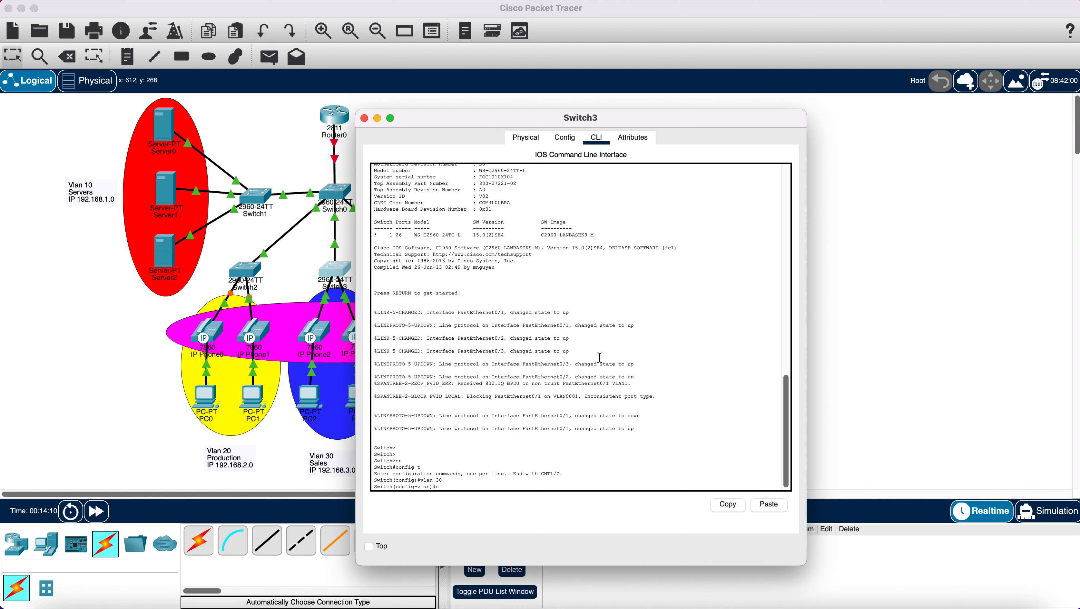
text(name Sales)
key(Return)
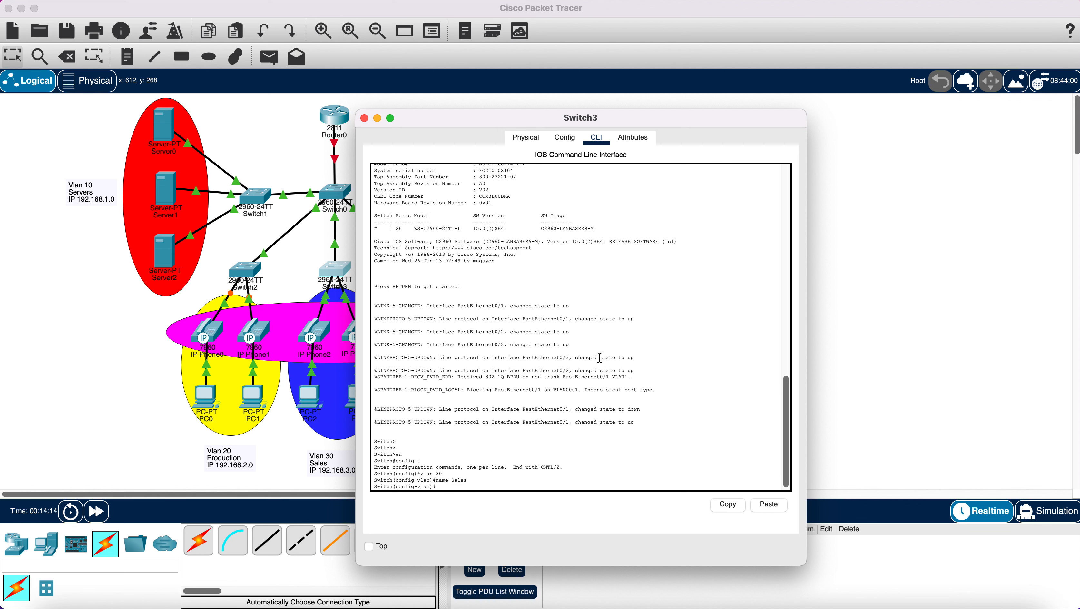
text(vlan 100)
key(Return)
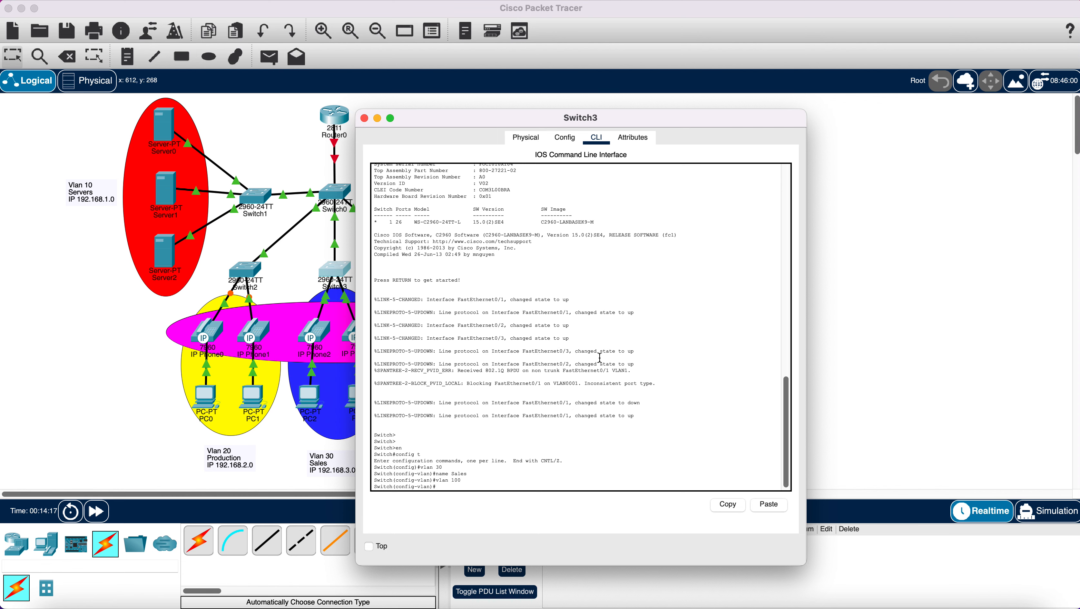
text(name Voice)
key(Return)
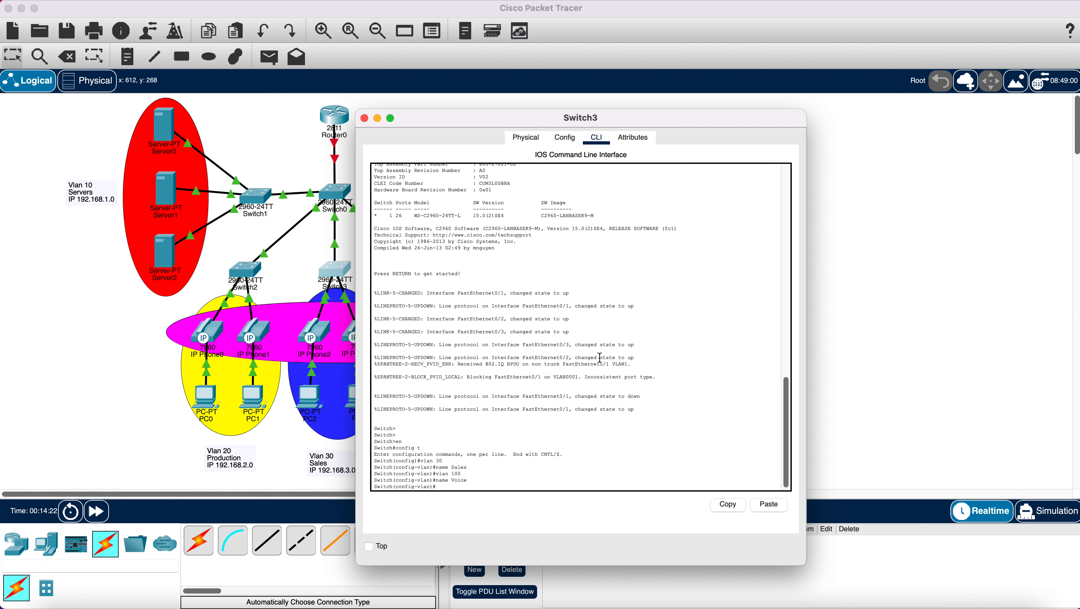
text(ex)
key(Return)
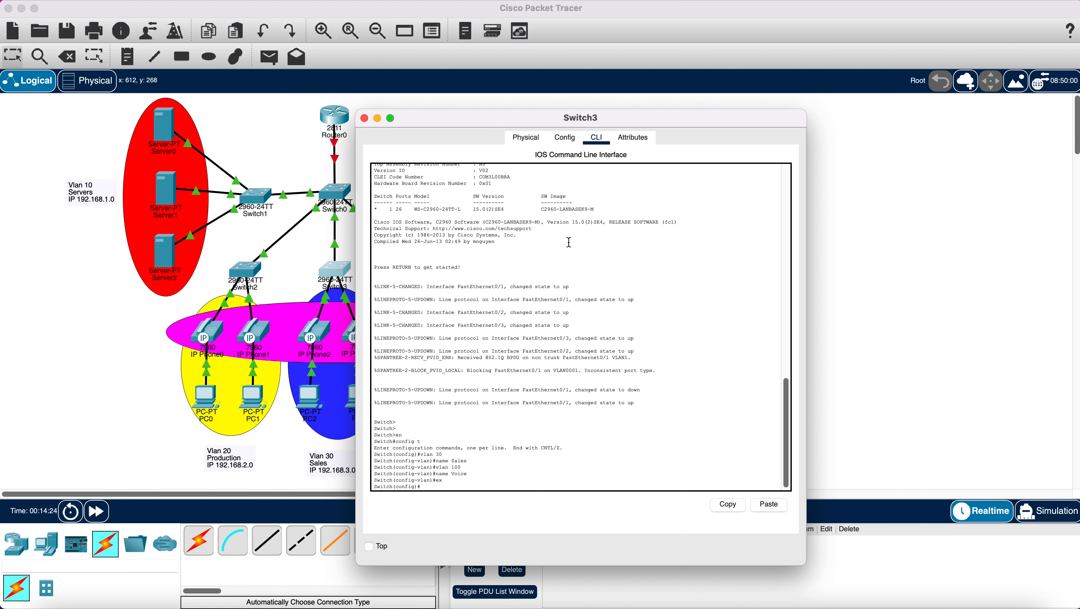
- Move Switch3's console aside, type the fa0/2-3 interface range, and check Switch3's link port labels
drag(426, 116, 511, 91)
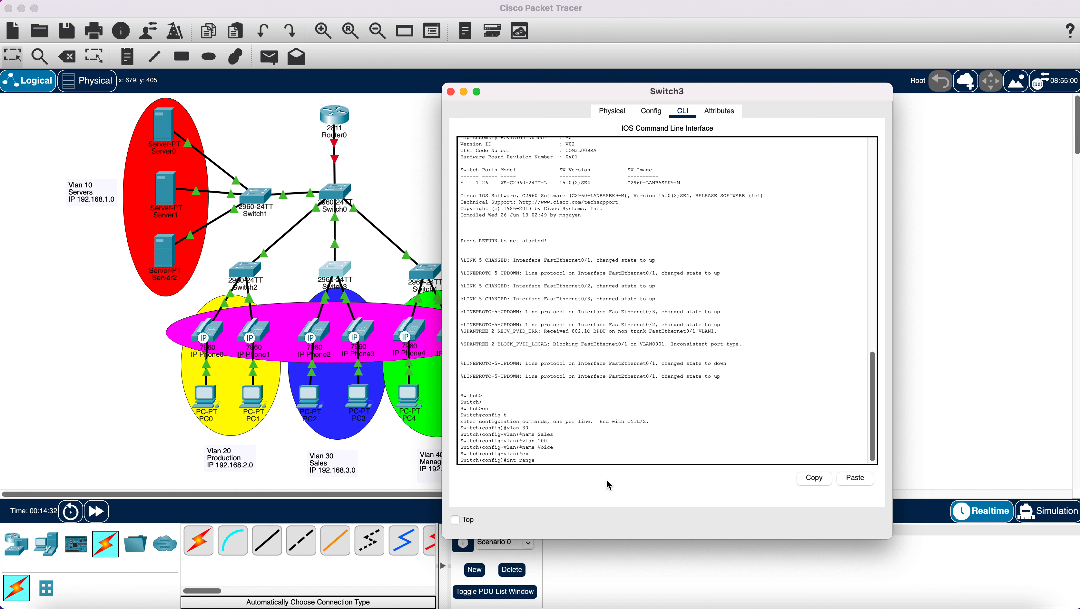
text(a0/2-3)
click(404, 451)
mouse_move(332, 288)
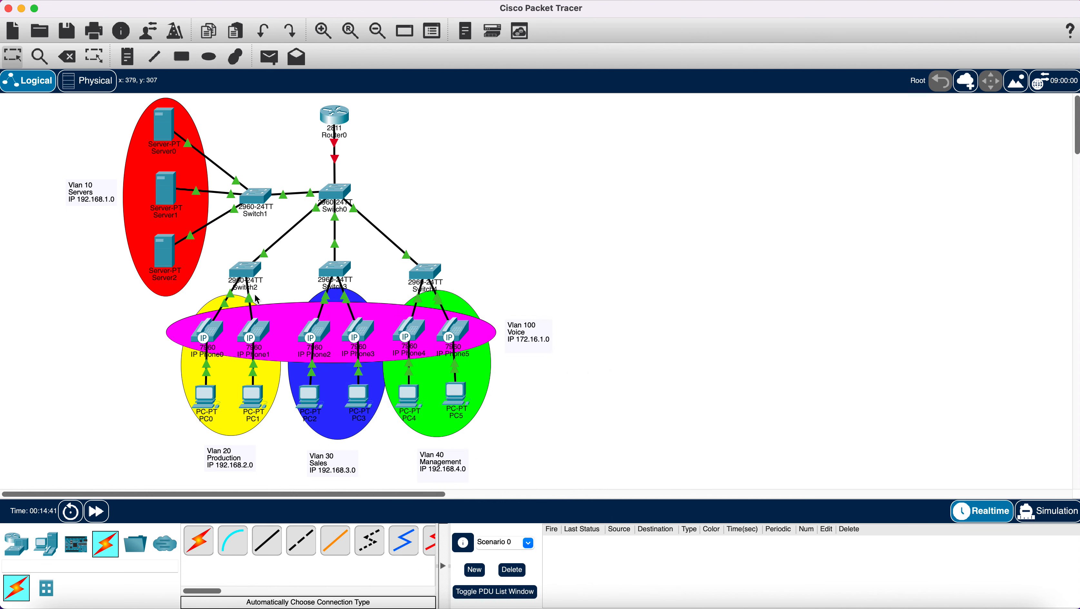
mouse_move(344, 319)
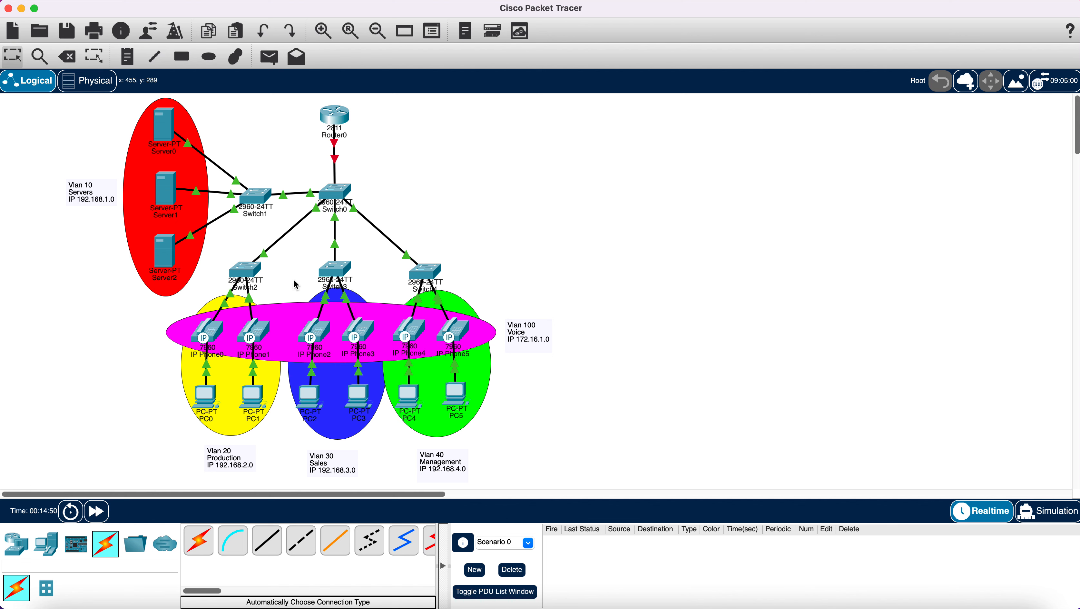
- Make Switch3's fa0/2-3 access ports in VLAN 30 with voice VLAN 100
click(336, 277)
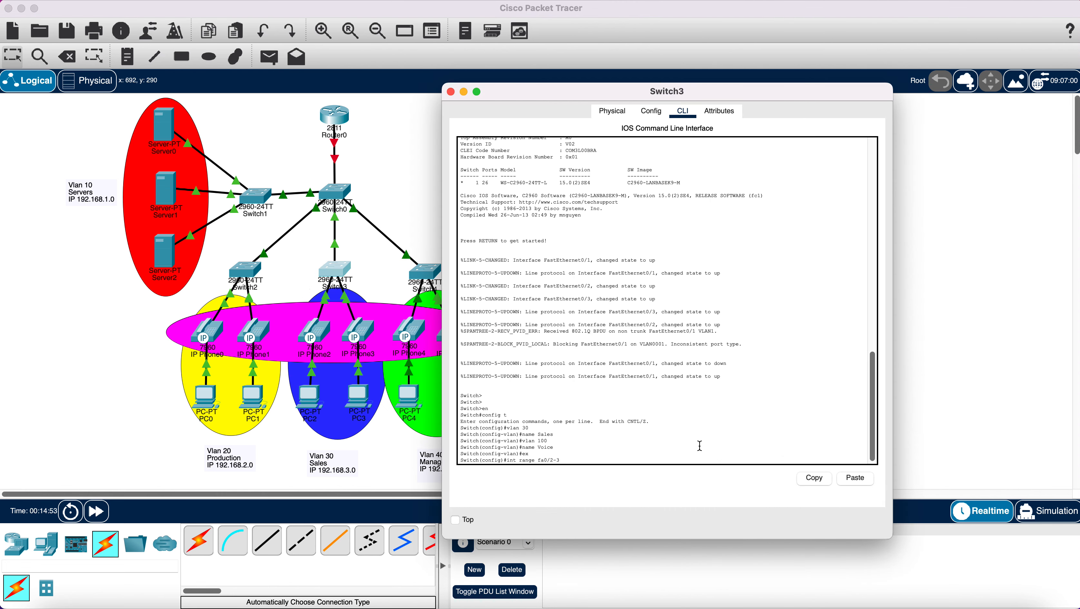
key(Return)
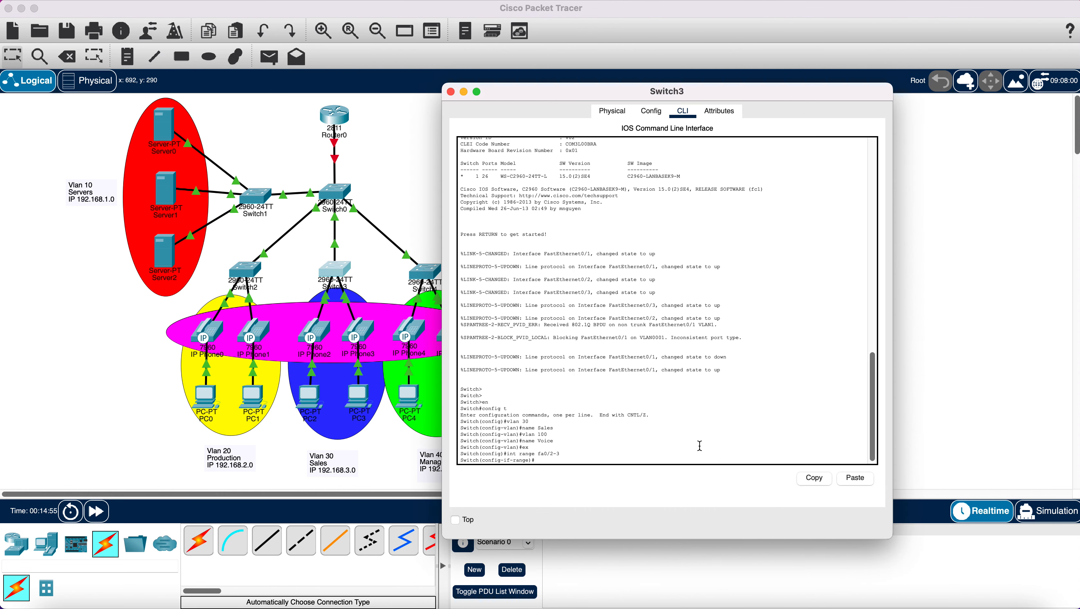
text(switchpo)
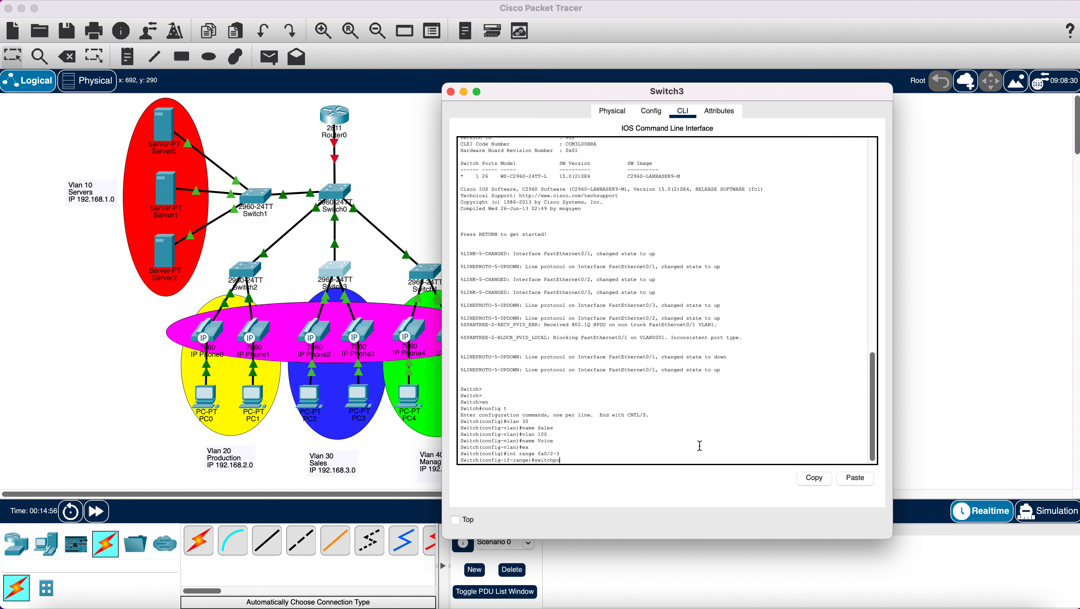
text(rt mode)
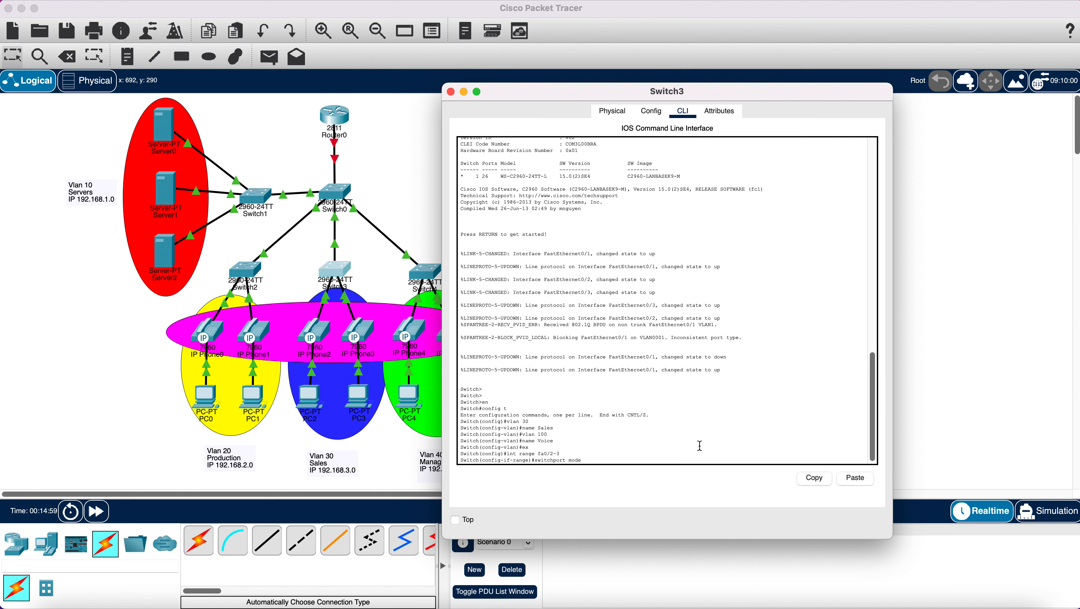
text( acce)
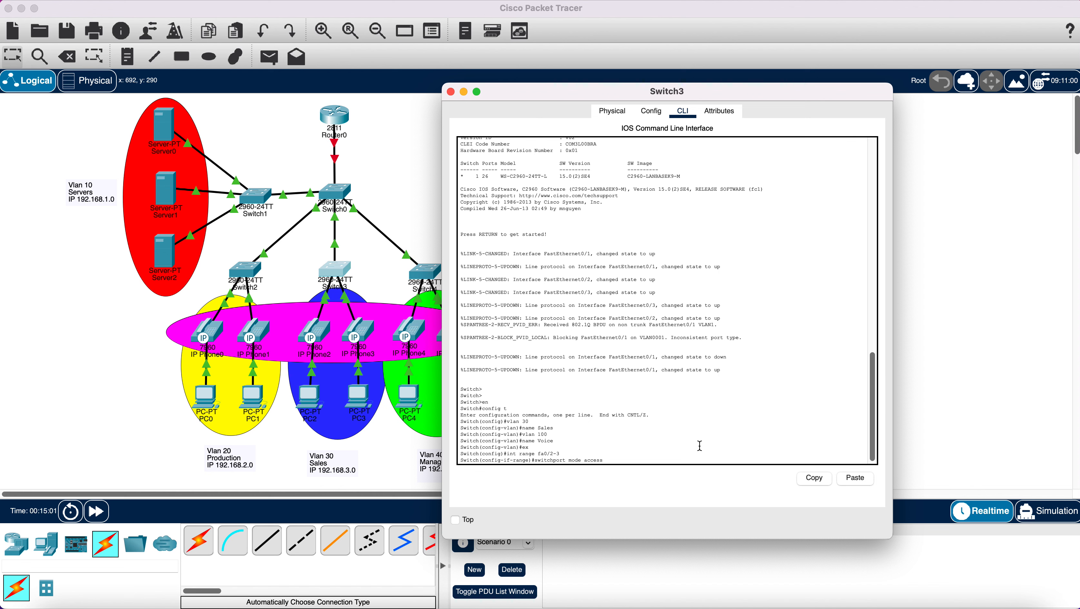
text(ss)
key(Return)
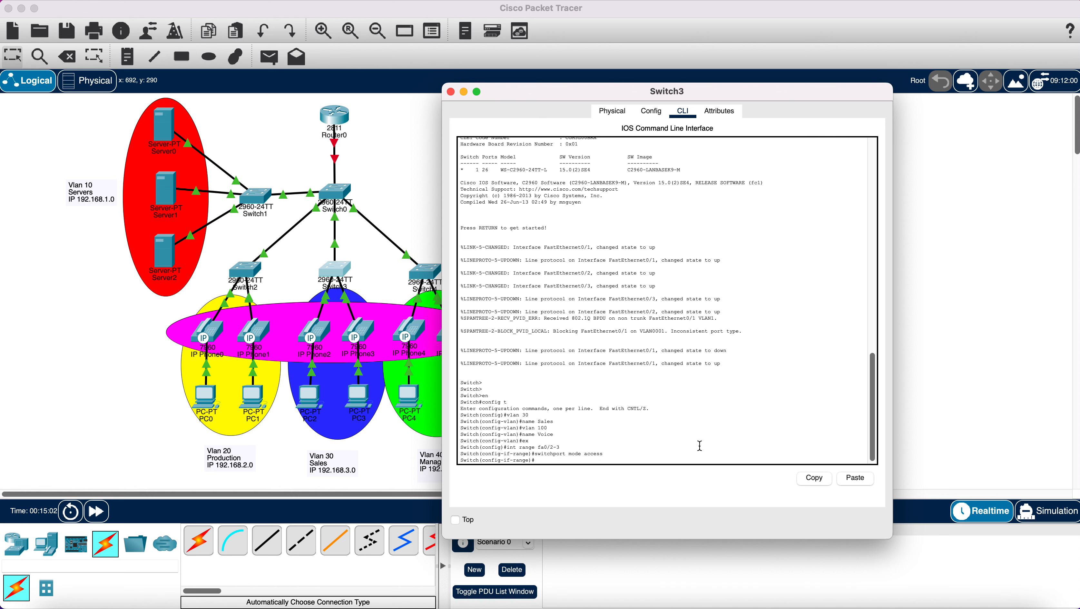
text(switchport access vlan 30)
key(Return)
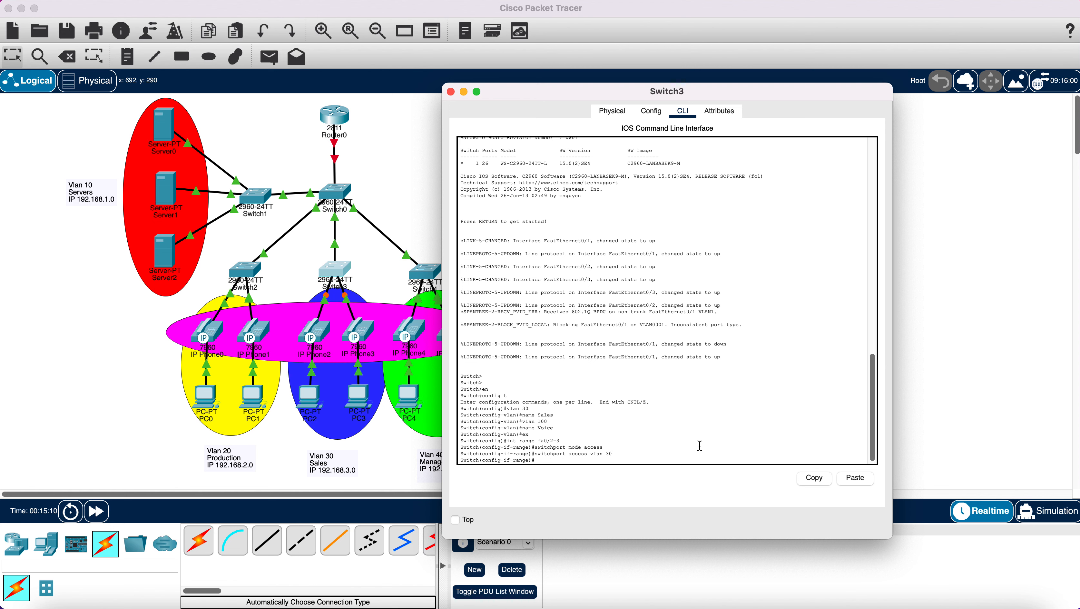
text(switchport v)
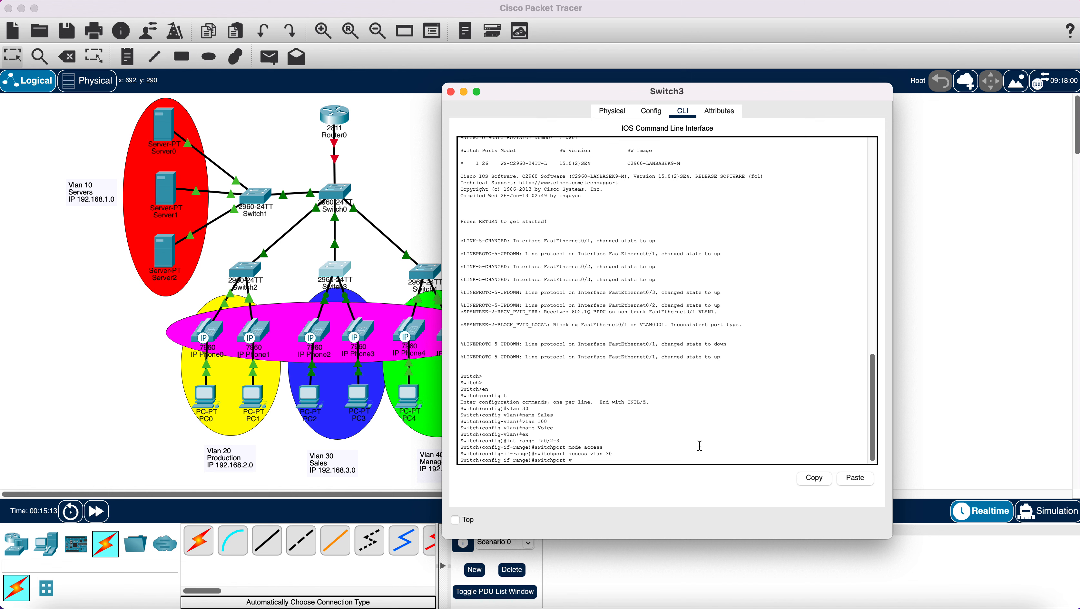
text(oice vlan 100)
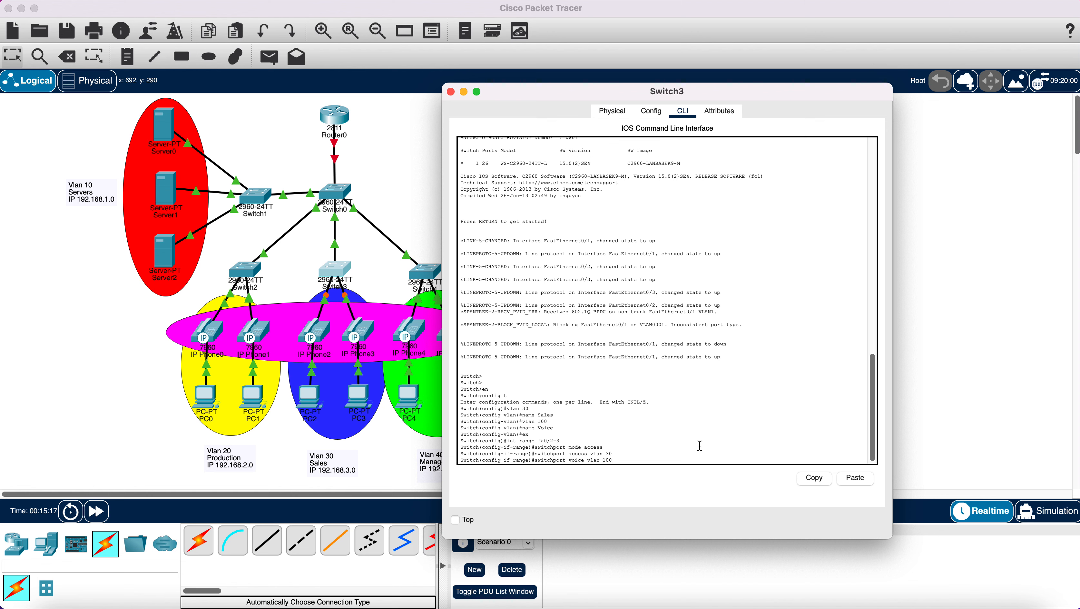
key(Return)
- Leave interface configuration and save Switch3's running configuration with do wr
text(ex)
key(Return)
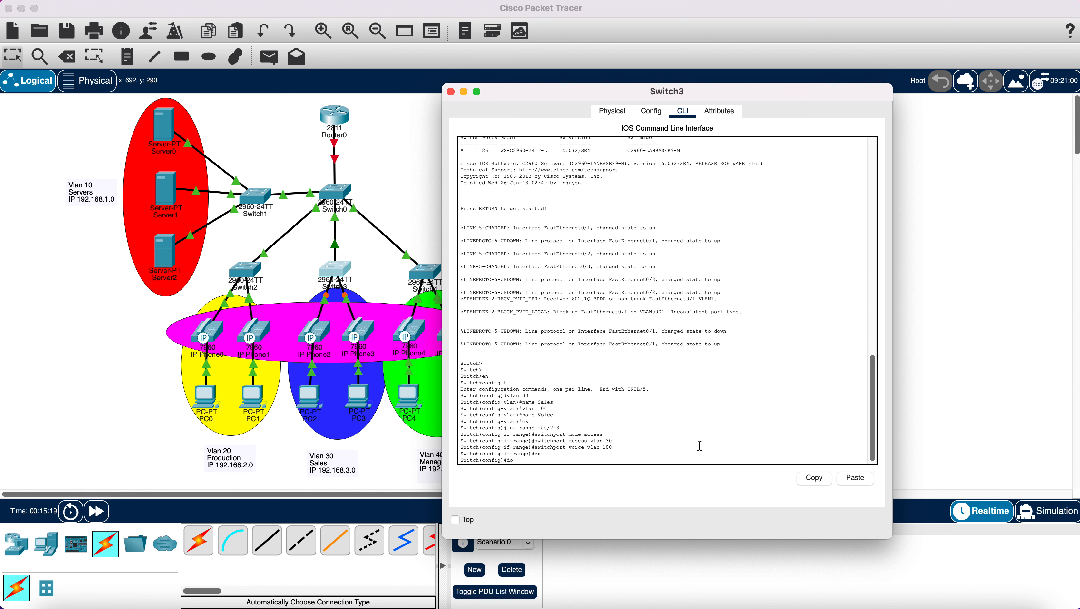
text(do wr)
key(Return)
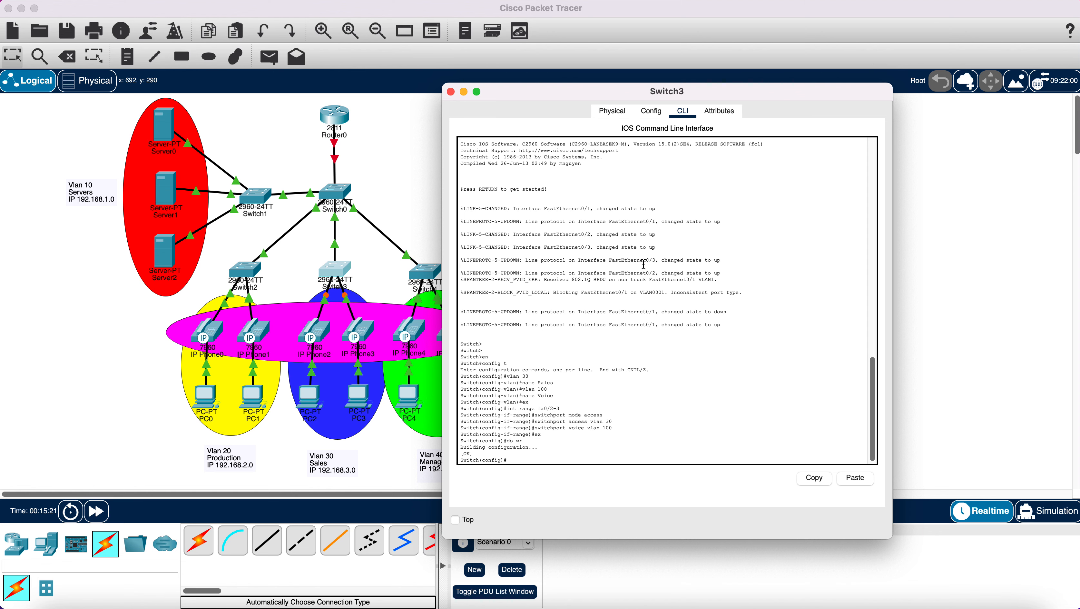
- Close Switch3, then enter privileged and global configuration mode in Switch4's CLI
click(451, 93)
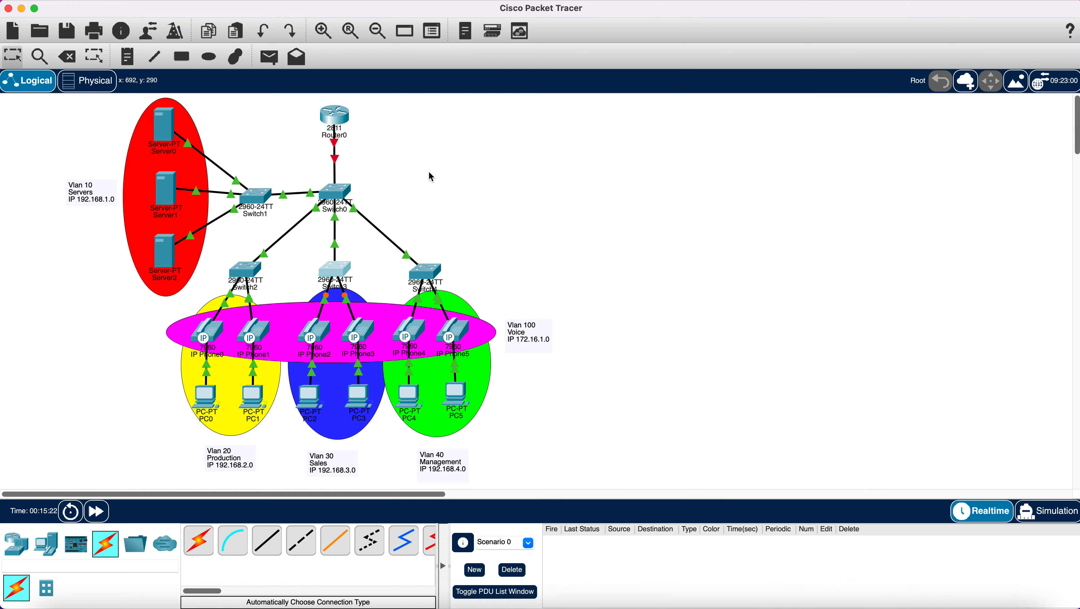
click(430, 271)
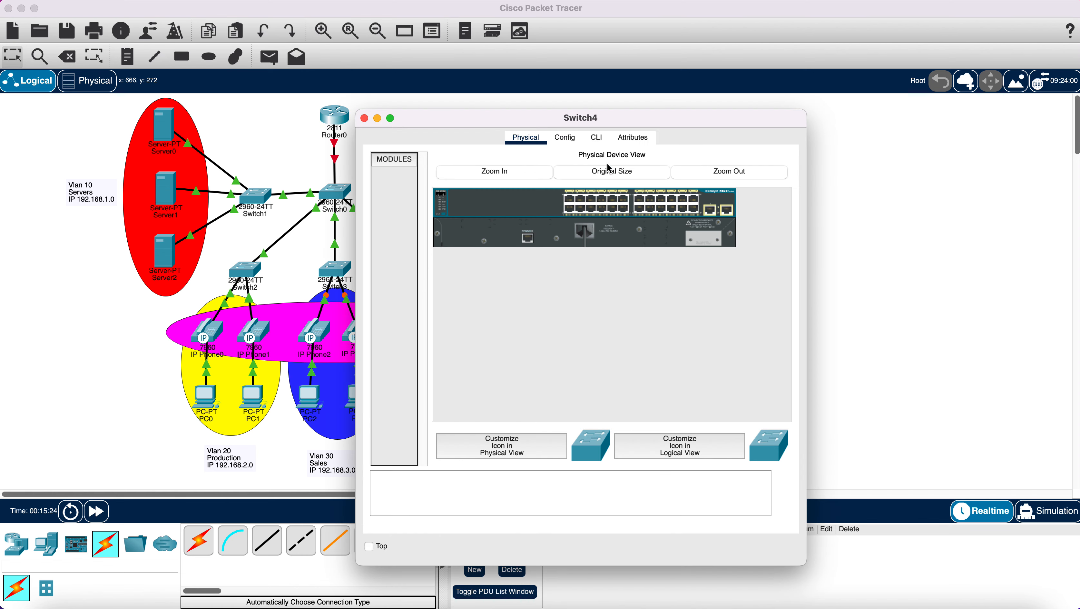
drag(492, 123, 593, 116)
click(697, 131)
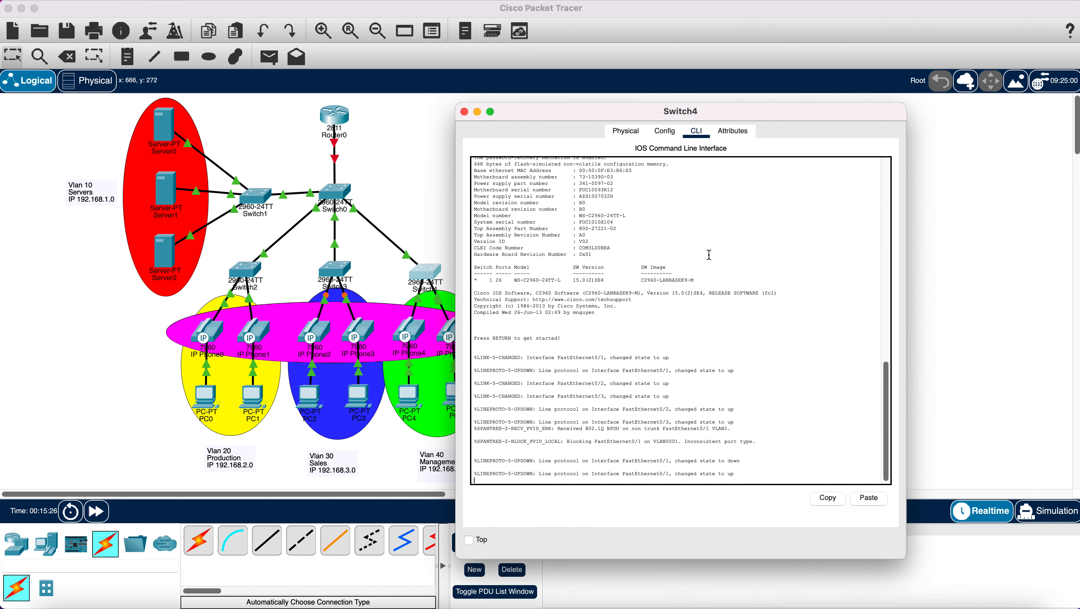
key(Return)
key(Return)
key(Return)
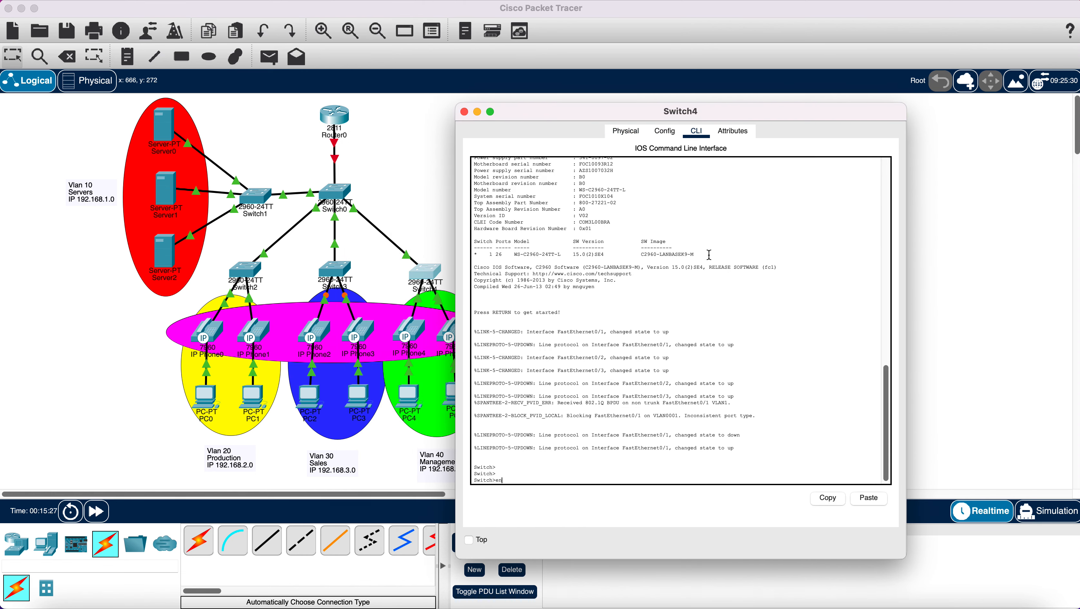
text(en)
key(Return)
text(con)
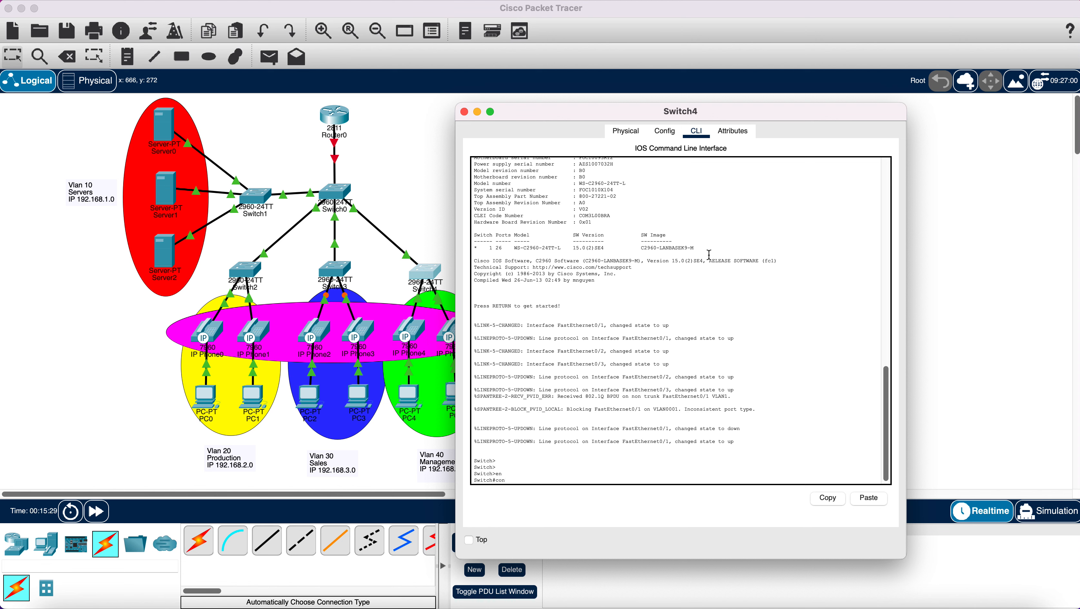
text(fig t)
key(Return)
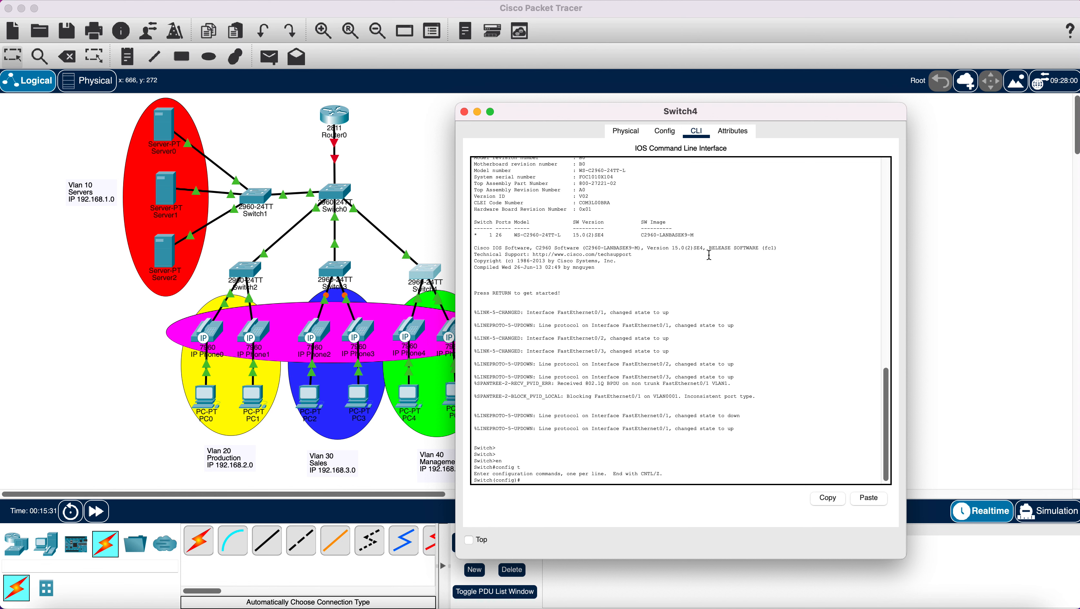
- Create VLAN 40 named Management and VLAN 100 named Voice on Switch4
text(vlan 40)
key(Return)
text(n)
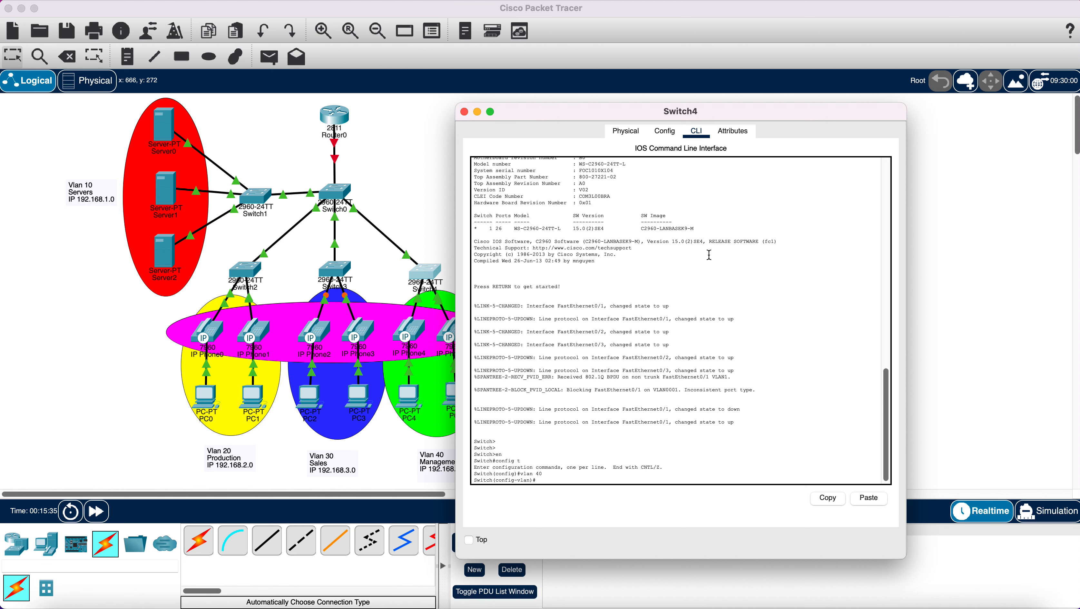
text(ame Management)
key(Return)
text(vlan 100)
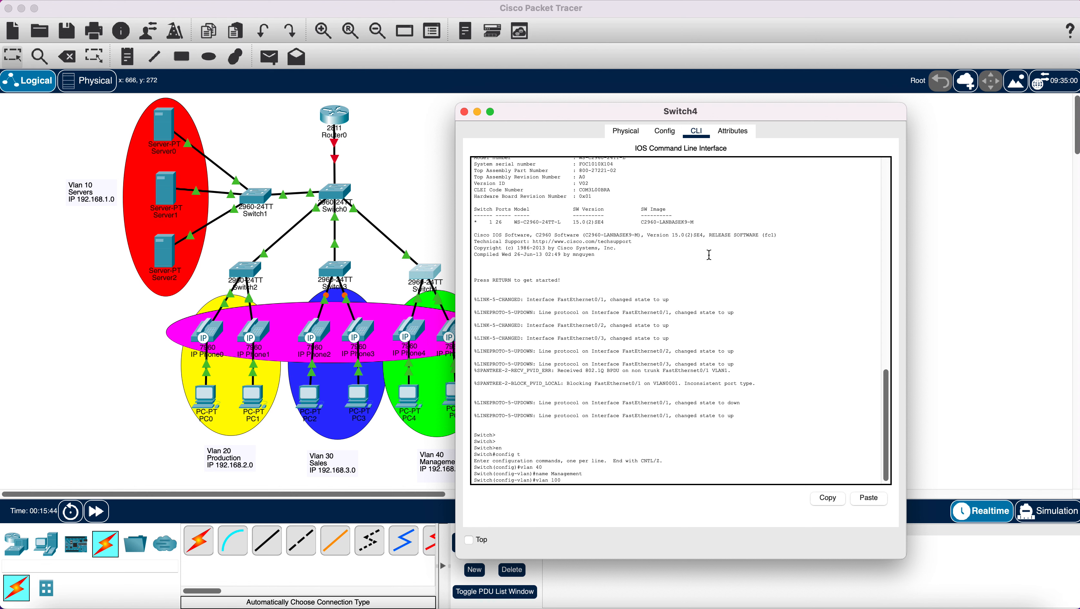
key(Return)
text(name)
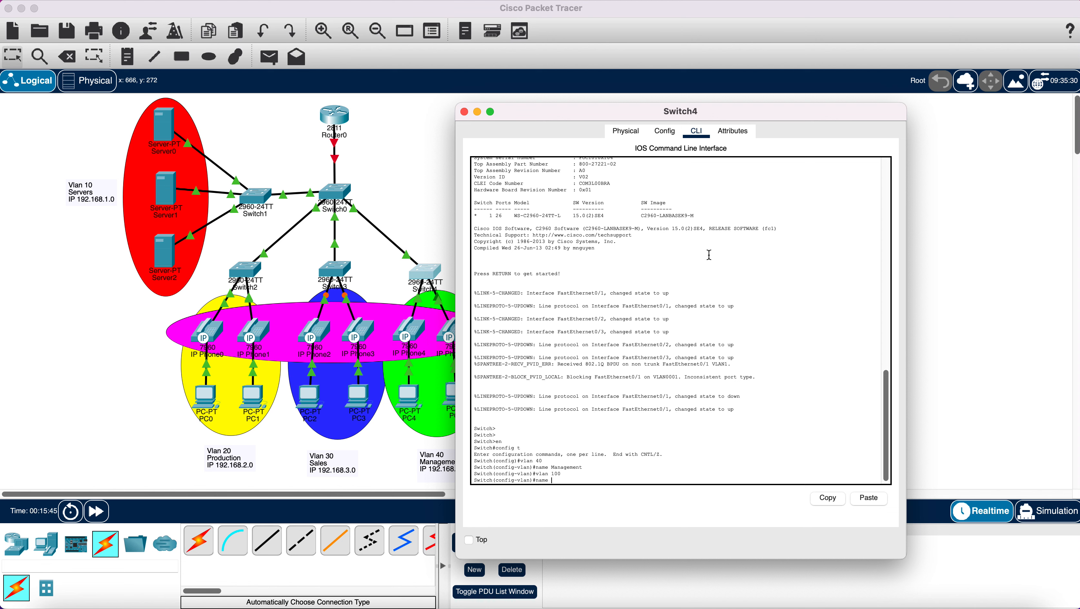
key(Return)
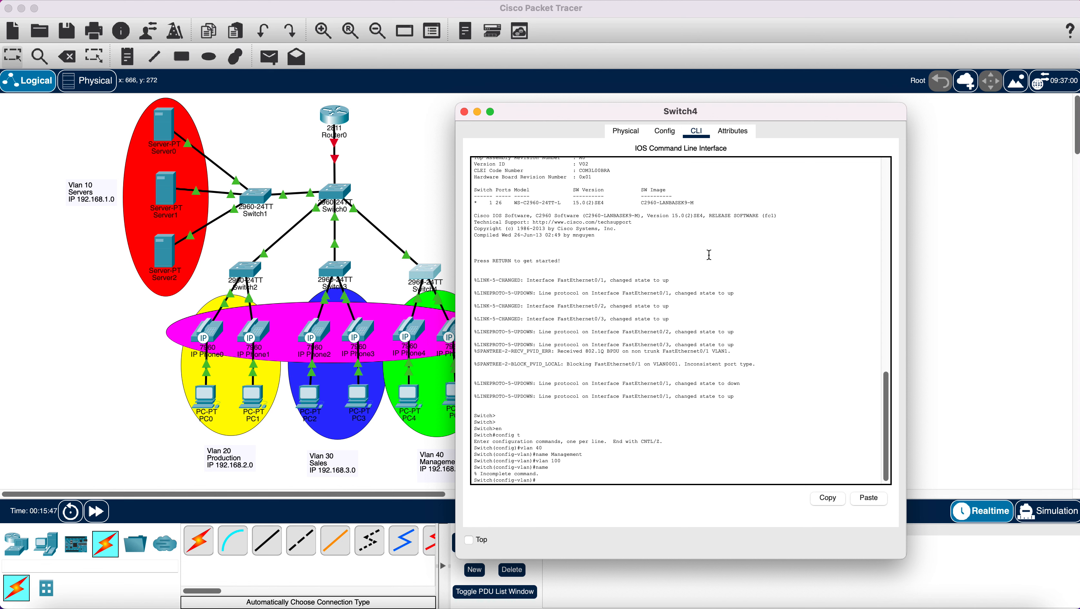
text(name Voice)
key(Return)
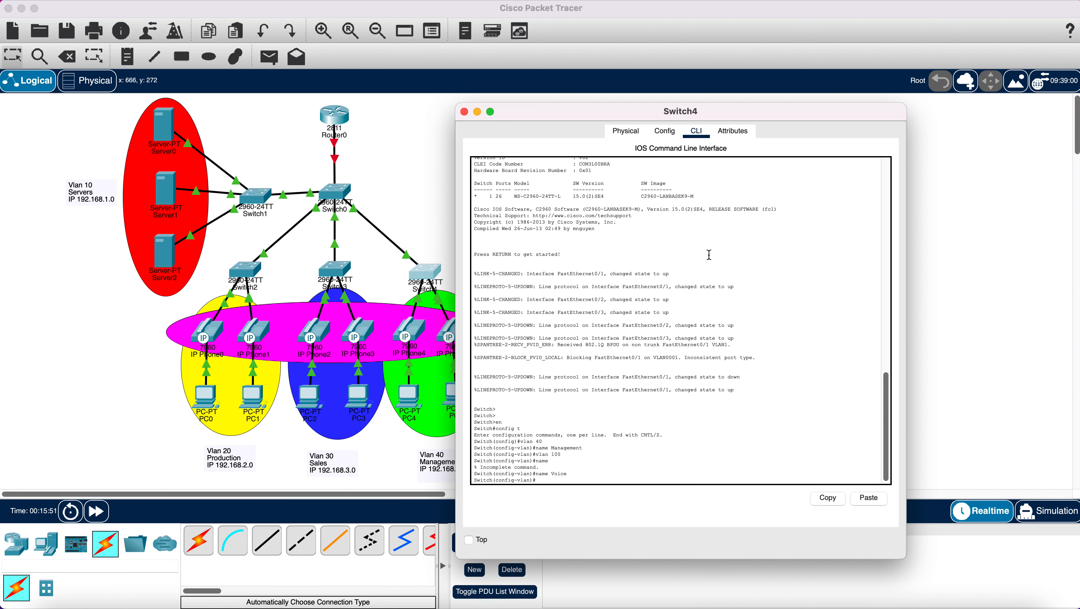
- Exit VLAN mode and enter the interface range fa0/2-3
text(ex)
key(Return)
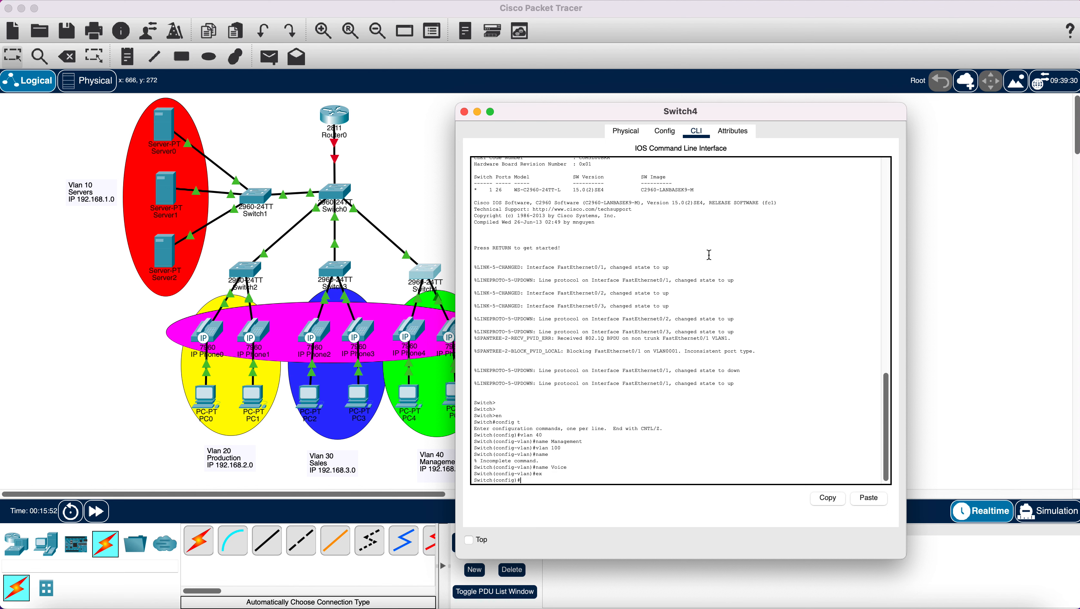
text(in t)
text(range fa0/2-3)
- Select fa0/2-3, mistakenly set trunk mode, then remove it with no switchport mode trunk
key(Return)
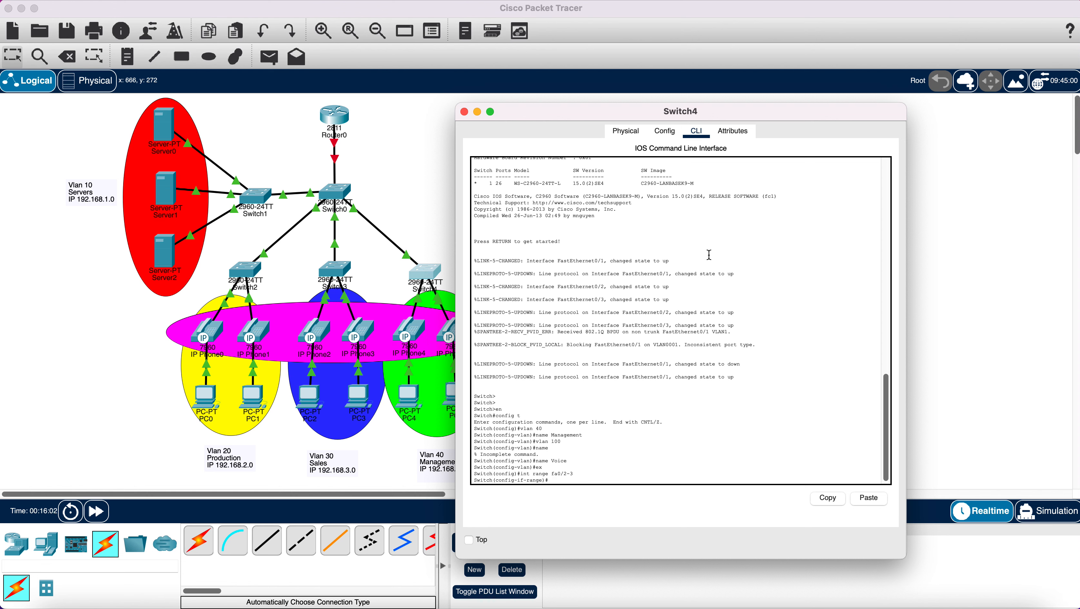
text(switchport mode trunk)
key(Return)
key(Return)
key(Return)
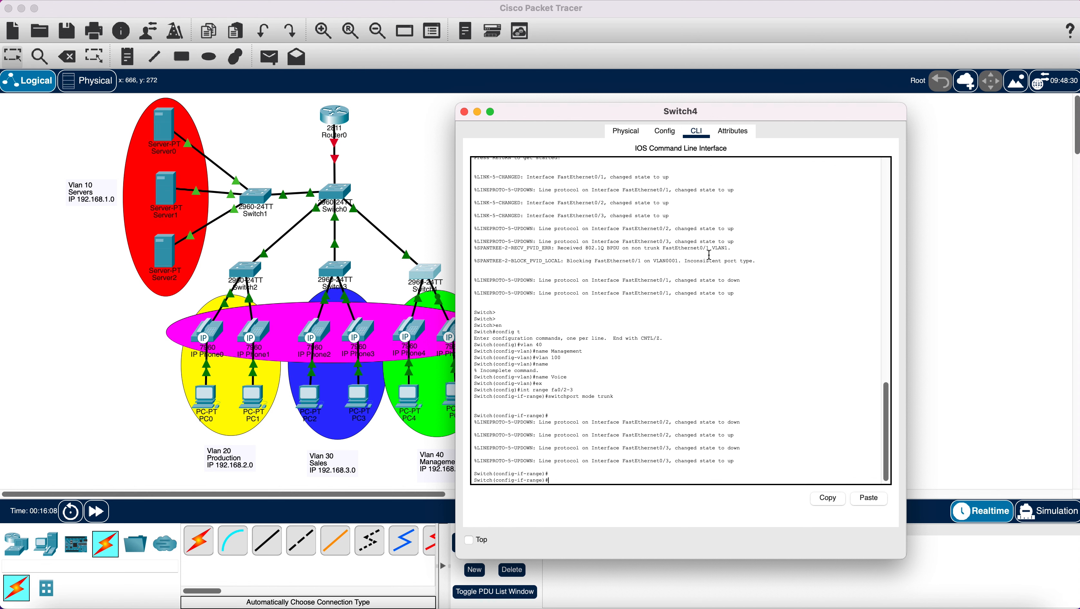
text(sw)
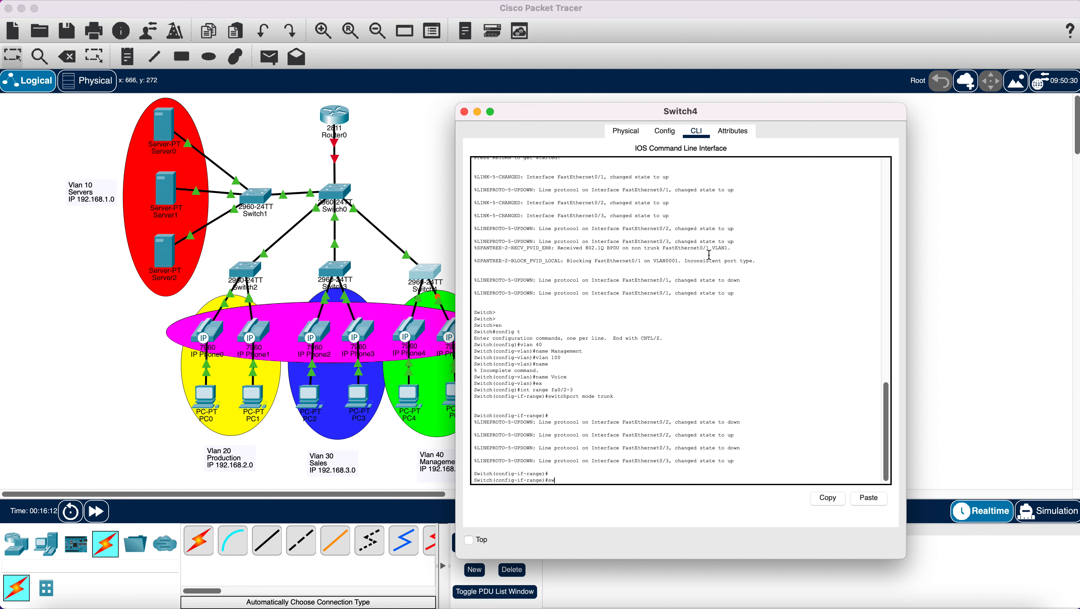
key(BackSpace)
key(BackSpace)
text(no switchport mode trunk)
key(Return)
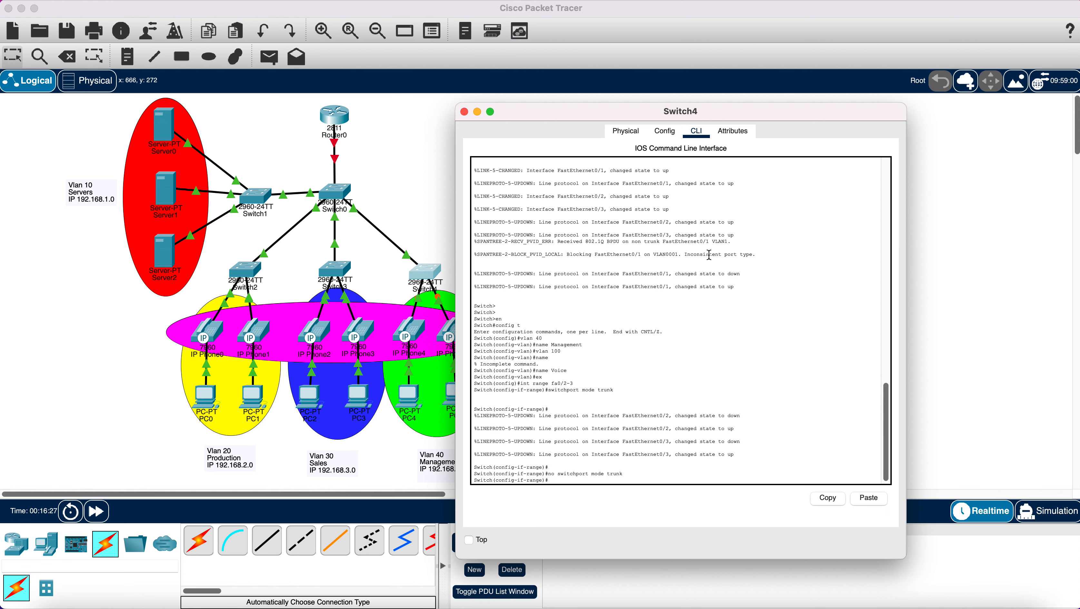
- Make Switch4's fa0/2-3 access ports on VLAN 40 with voice VLAN 100
text(switchport mode access)
key(Return)
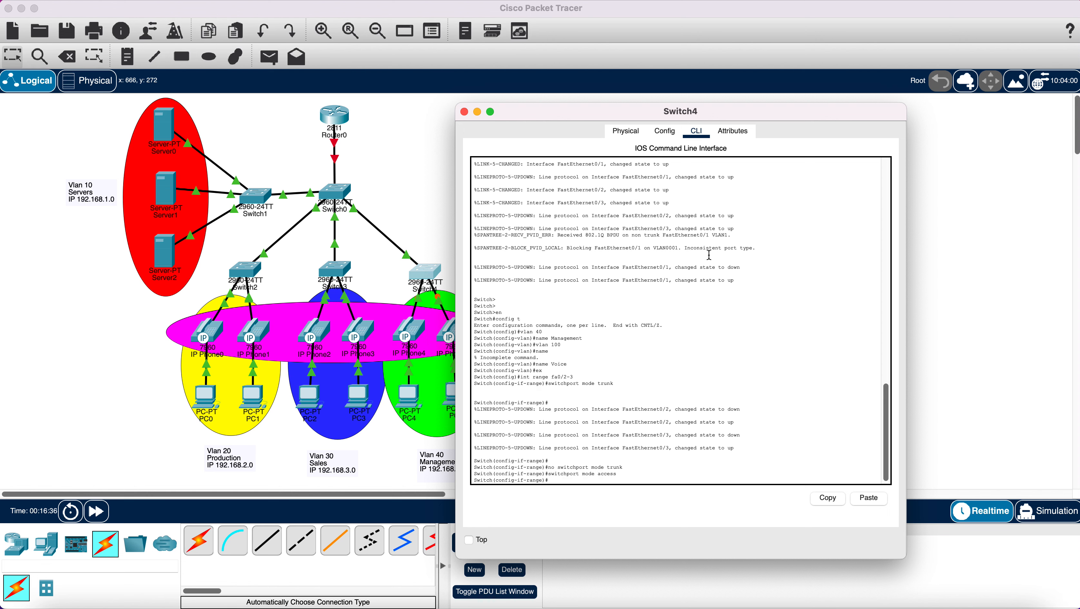
text(switchpo)
text(rt access vlan 40)
key(Return)
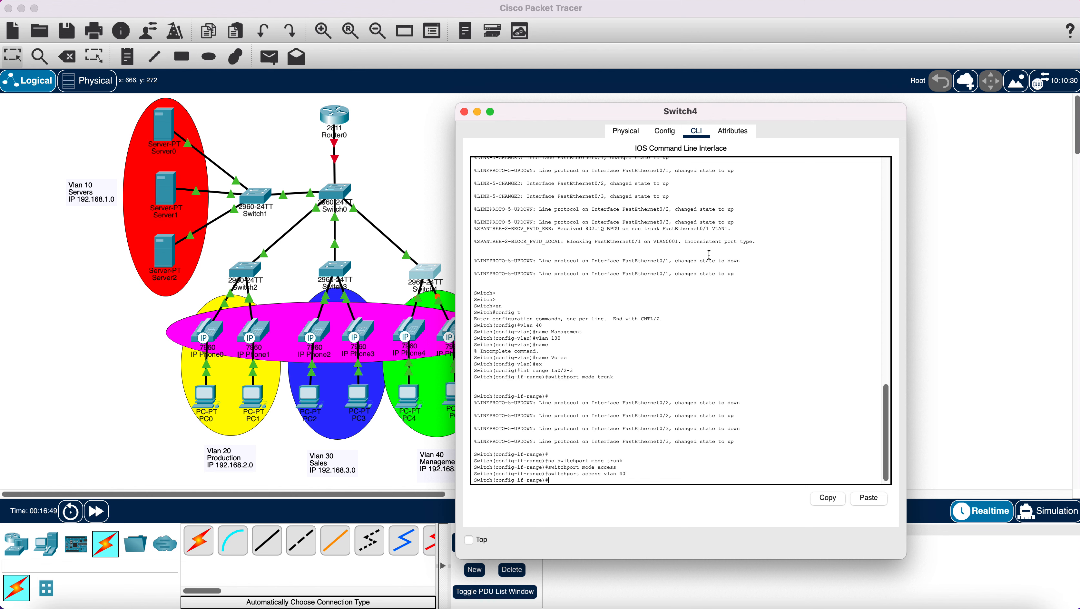
text(switchport voice vlan 100)
key(Return)
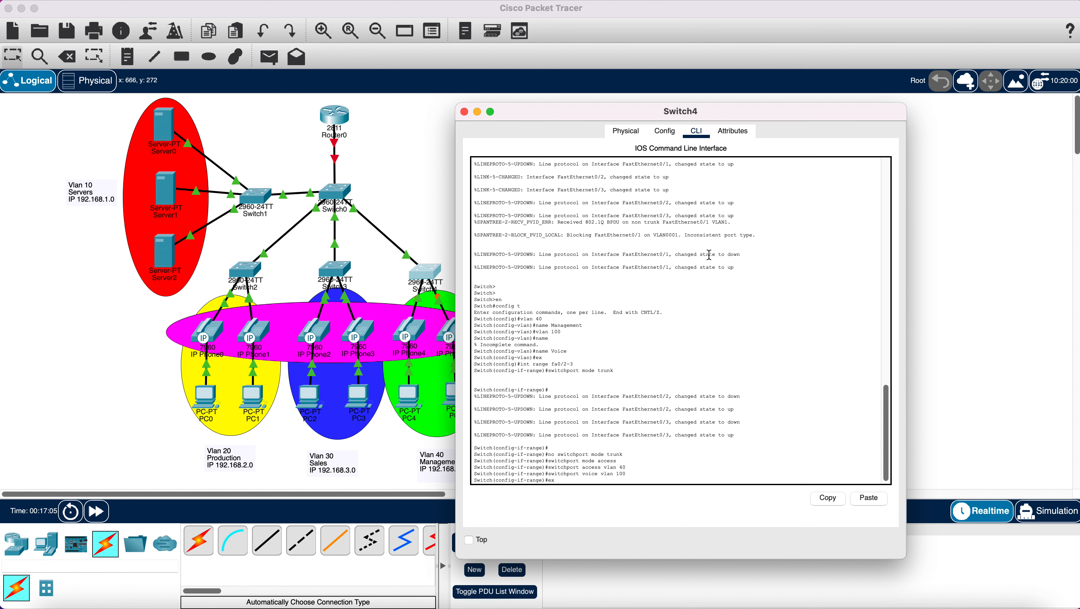
- Leave the port range and save Switch4's configuration with do wr
key(Return)
text(do w)
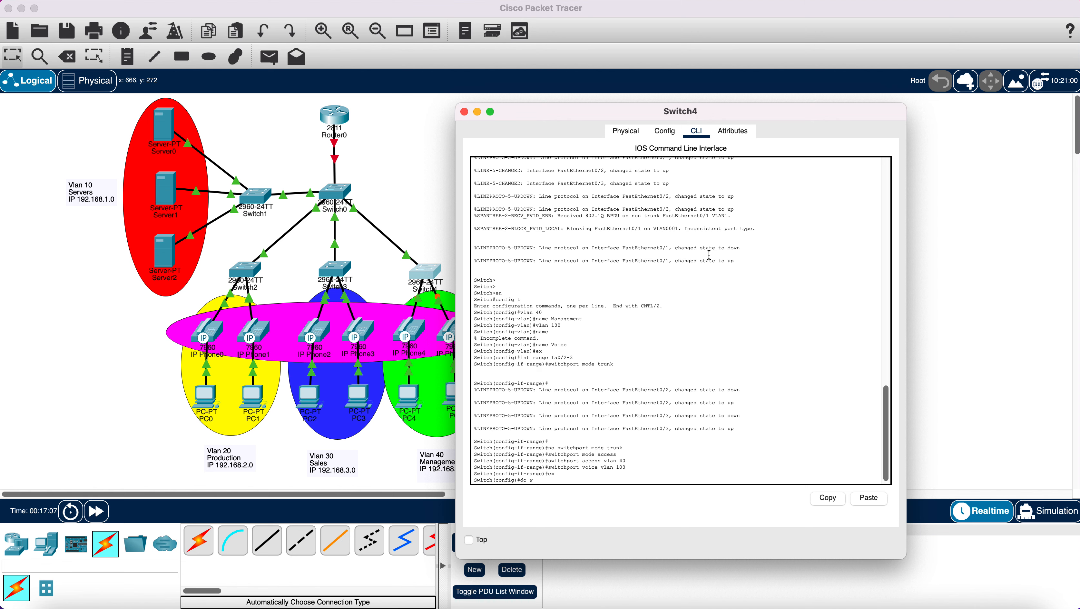
text(r)
key(Return)
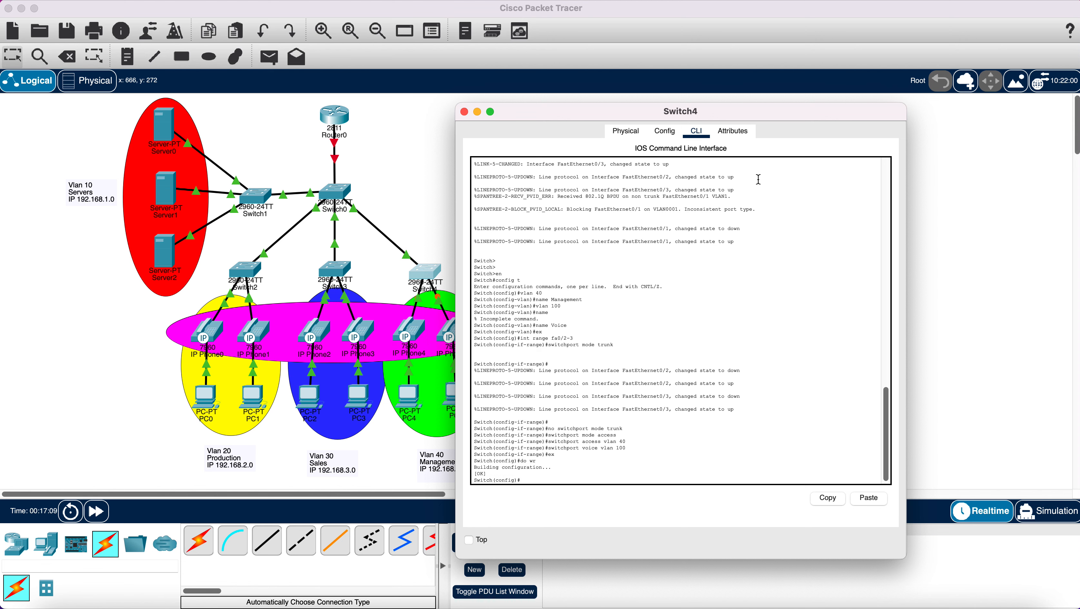
- Check FastEthernet0/1, 0/2 and 0/3 mode and VLAN in Switch4's Config tab, then close the window
click(665, 132)
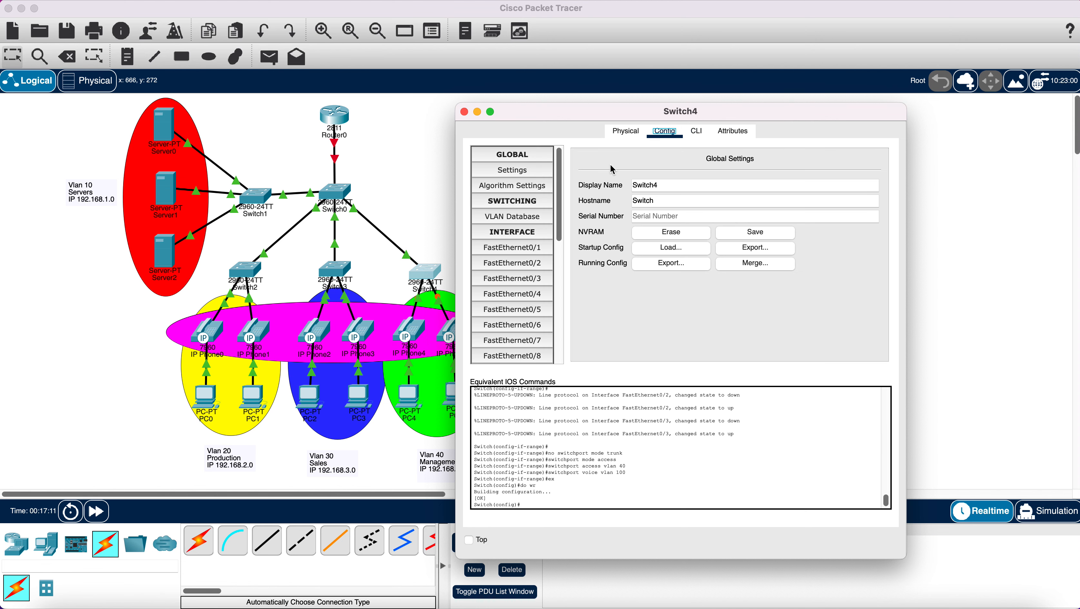
click(525, 250)
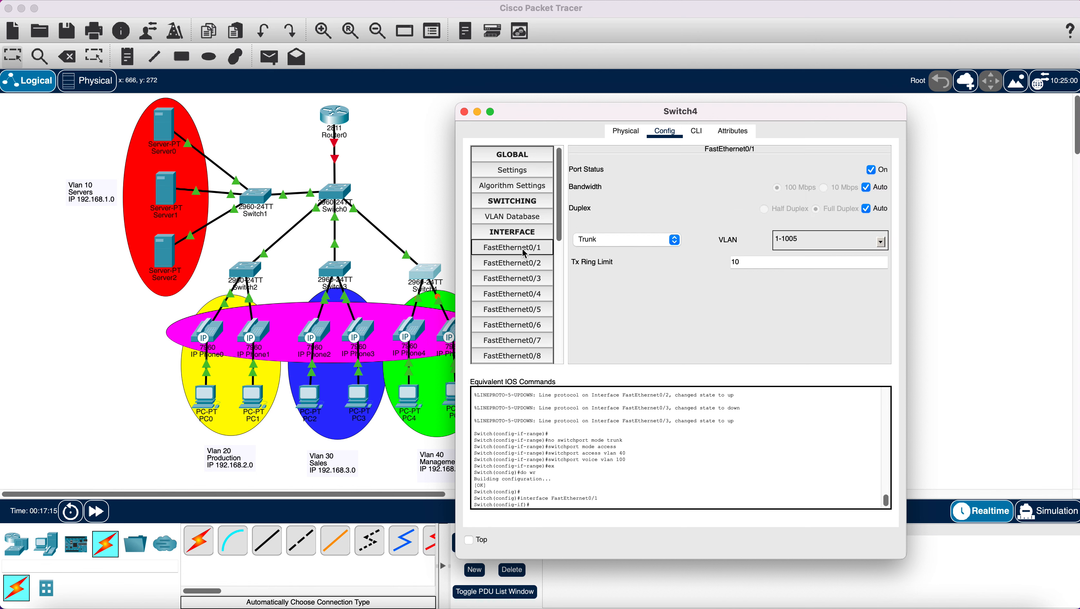
click(527, 265)
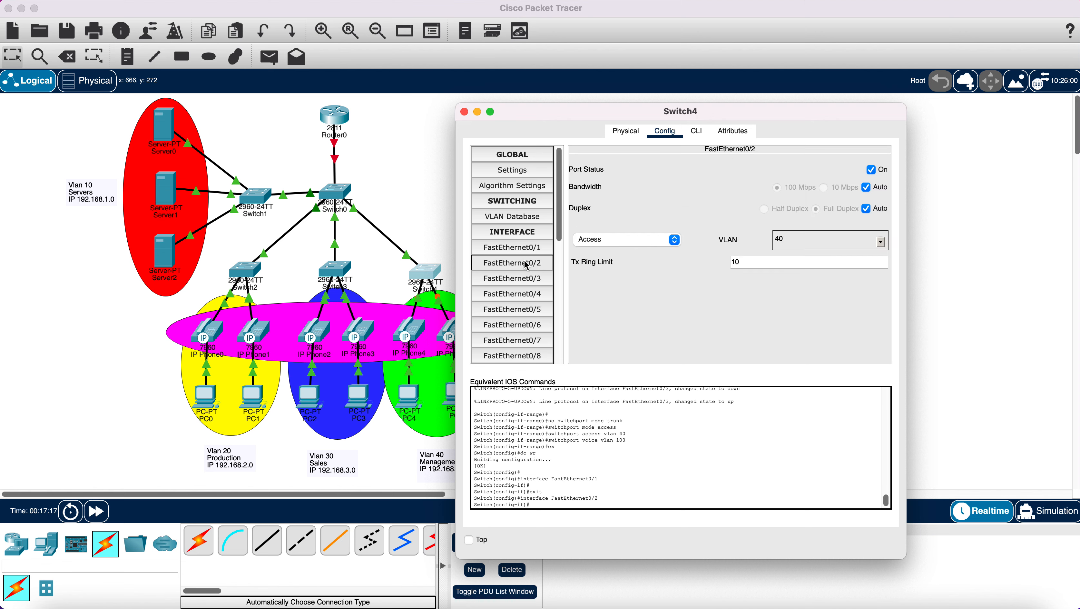
click(527, 282)
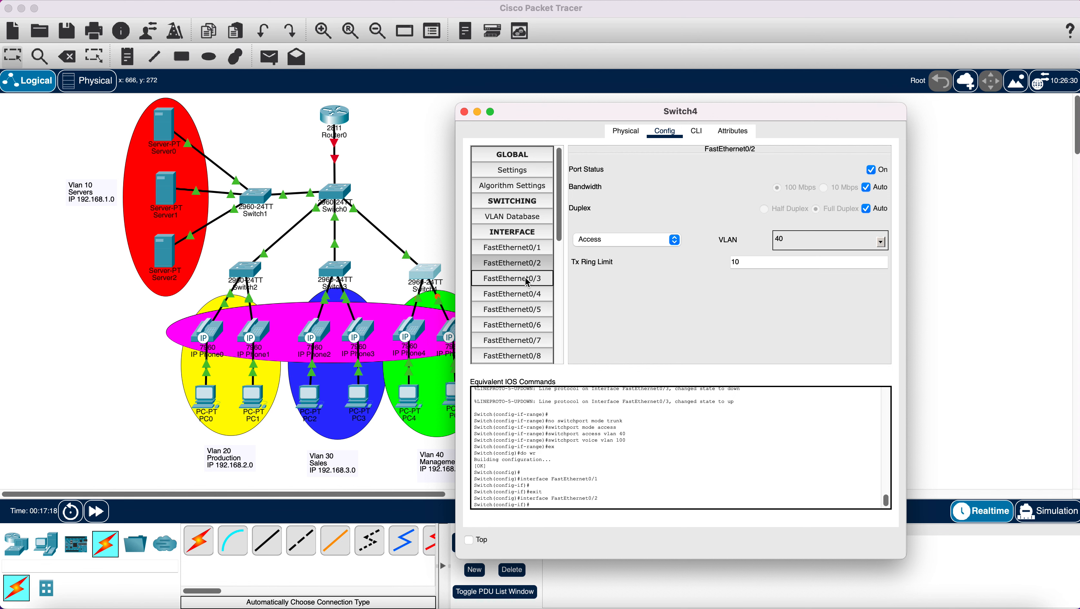
click(465, 112)
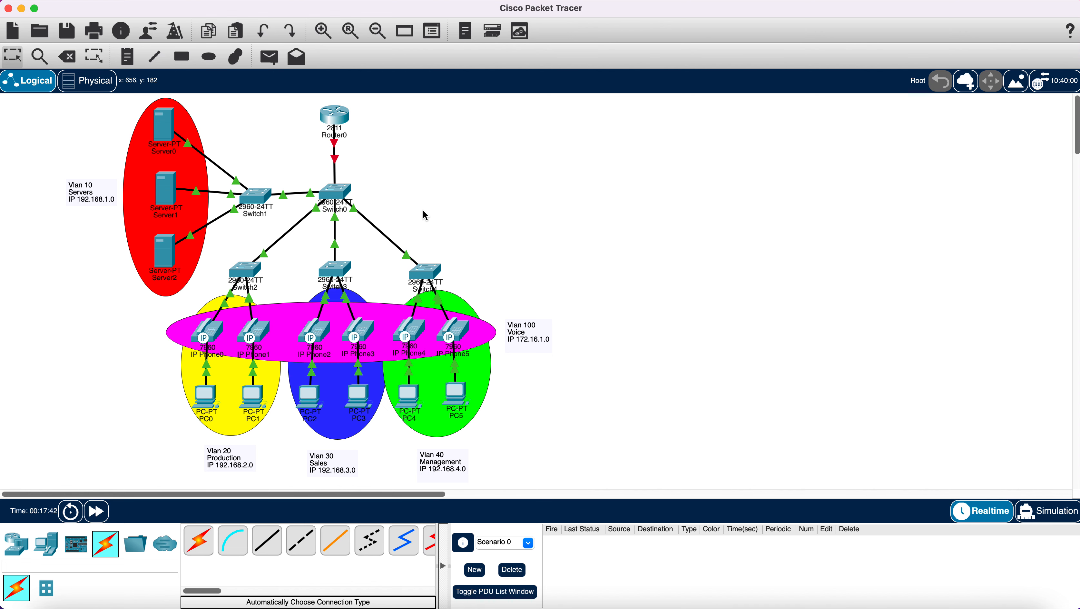
- Open Router0's CLI, decline the initial setup dialog, and enter global configuration mode
click(339, 113)
click(598, 139)
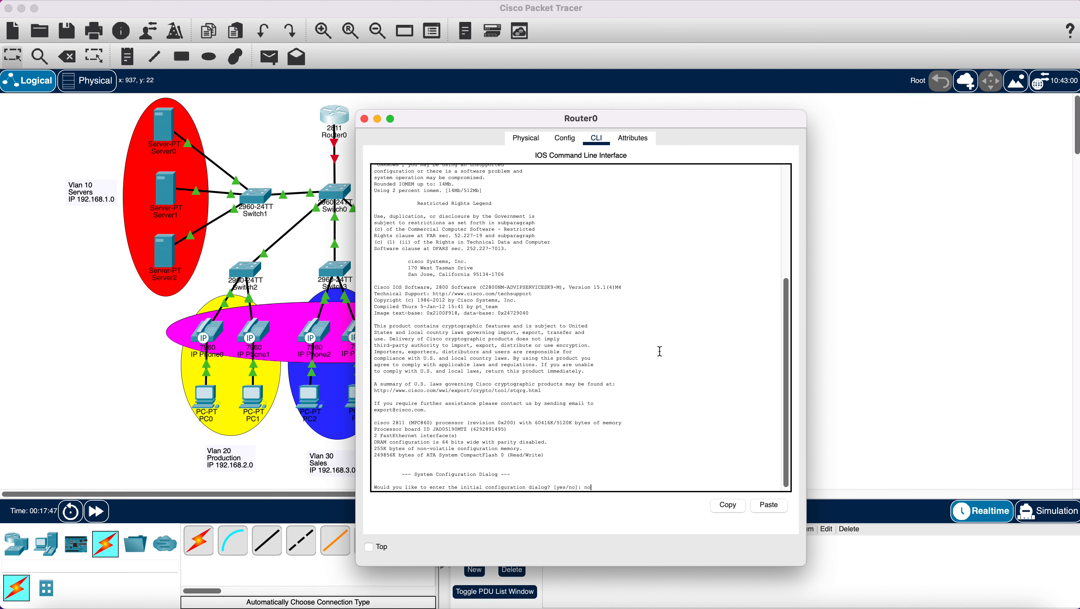
text(no)
key(Return)
key(Return)
key(Return)
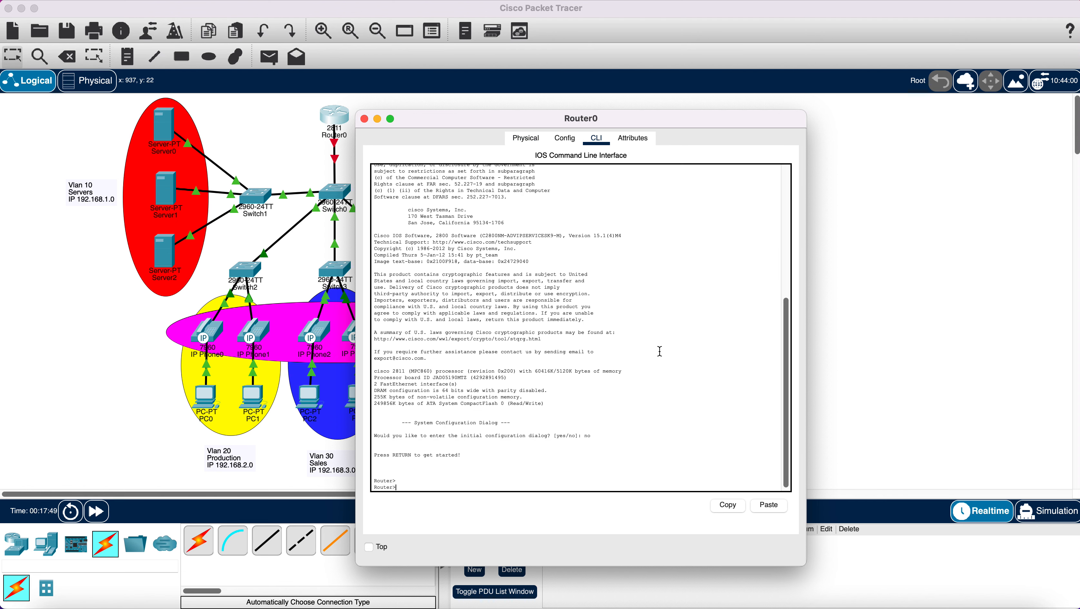
text(en)
key(Return)
text(c)
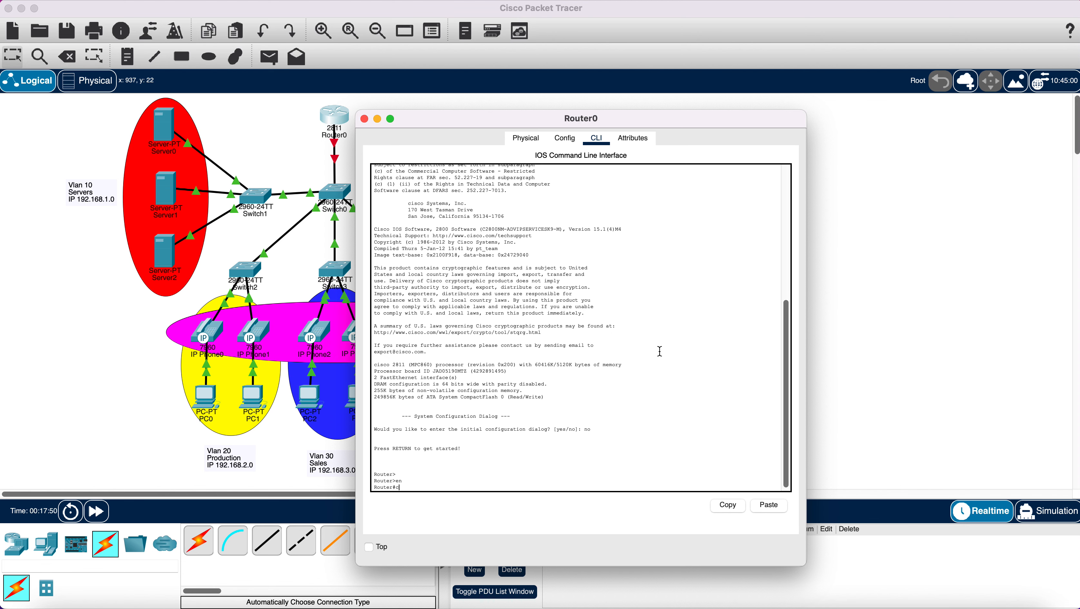
text(onfig t)
key(Return)
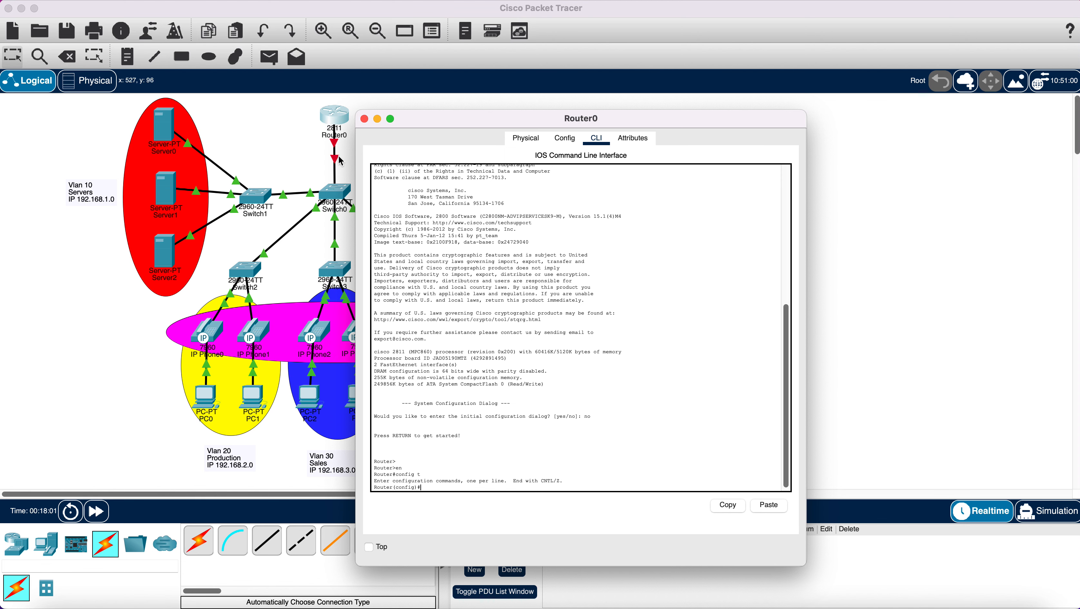
- Bring up Router0's FastEthernet0/0 with no shutdown and return to global configuration
drag(449, 120, 538, 109)
click(332, 114)
drag(333, 114, 334, 114)
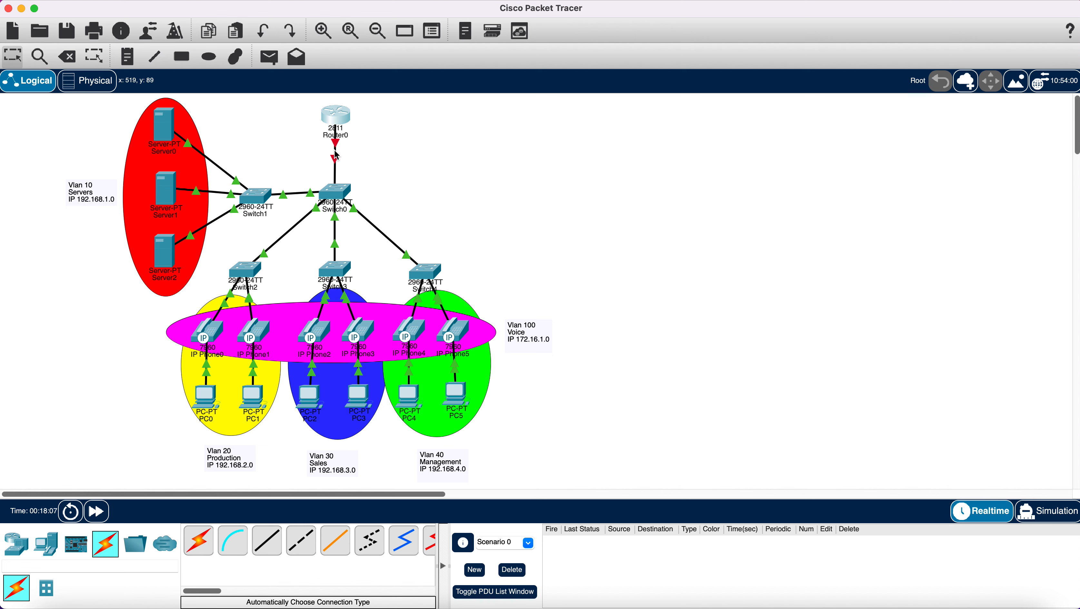
mouse_move(337, 156)
click(336, 116)
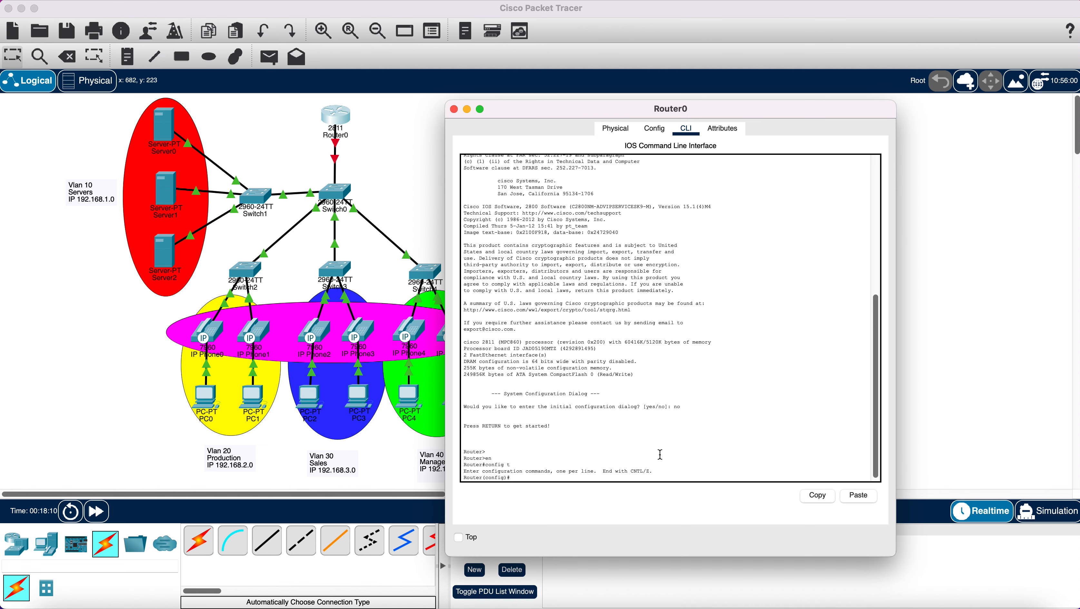
text(int fa0/0)
key(Return)
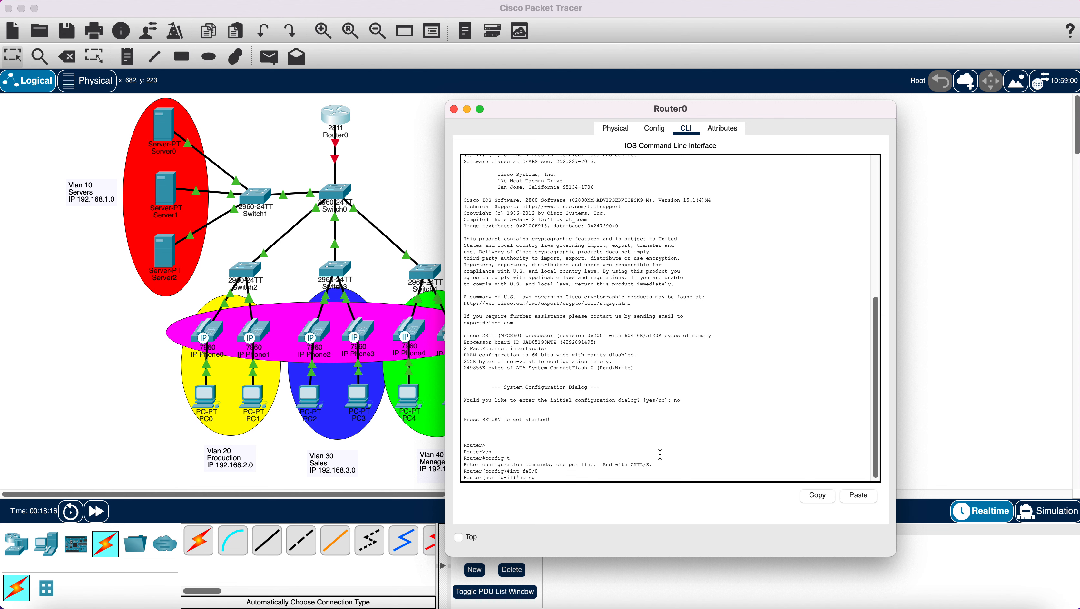
text(no sg)
key(BackSpace)
text(h)
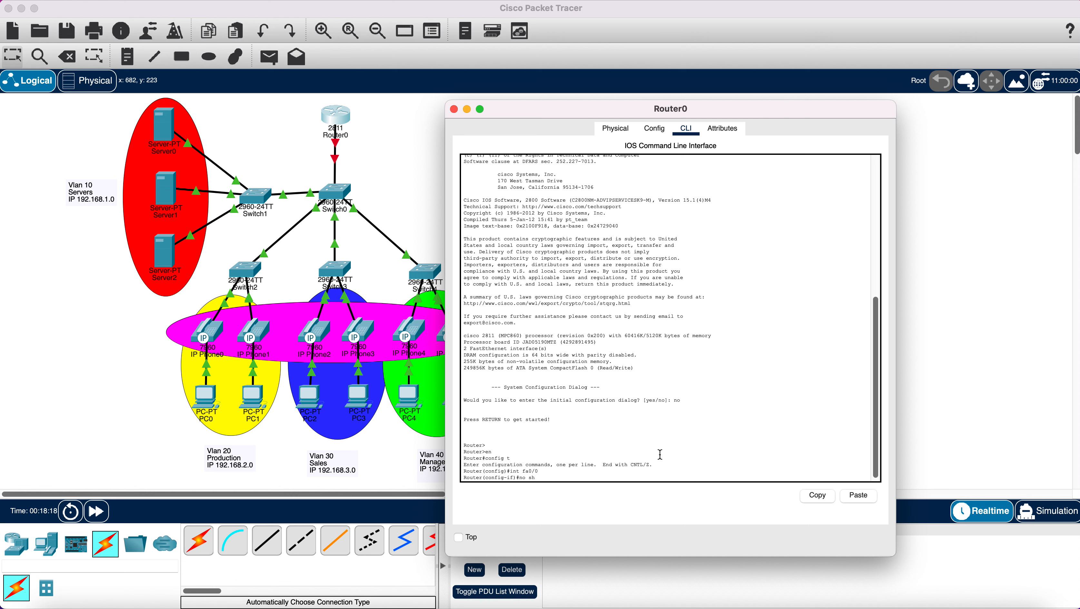
key(Return)
key(Return)
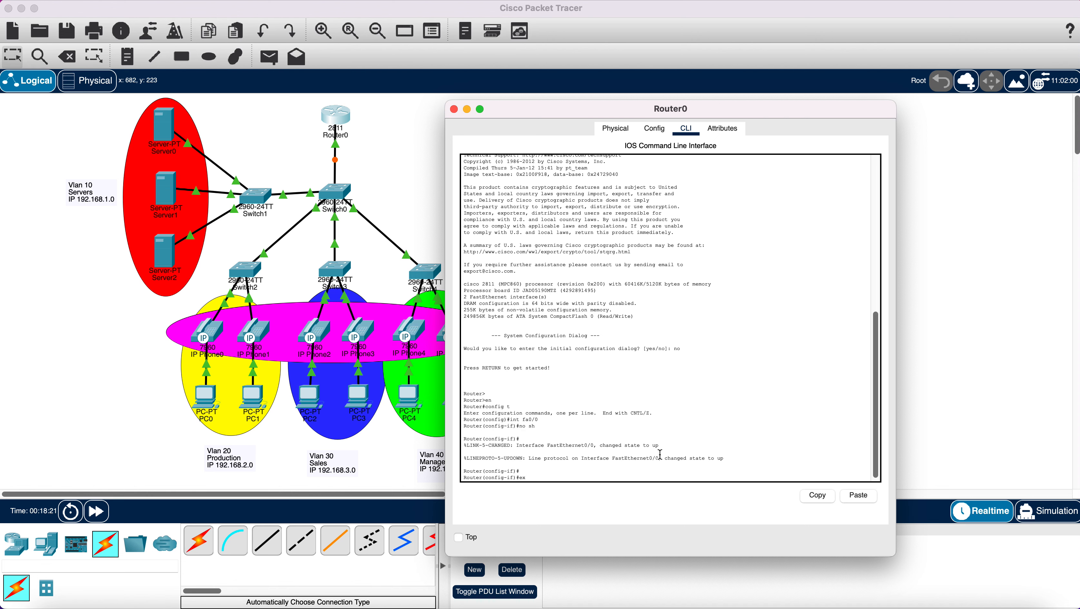
key(Return)
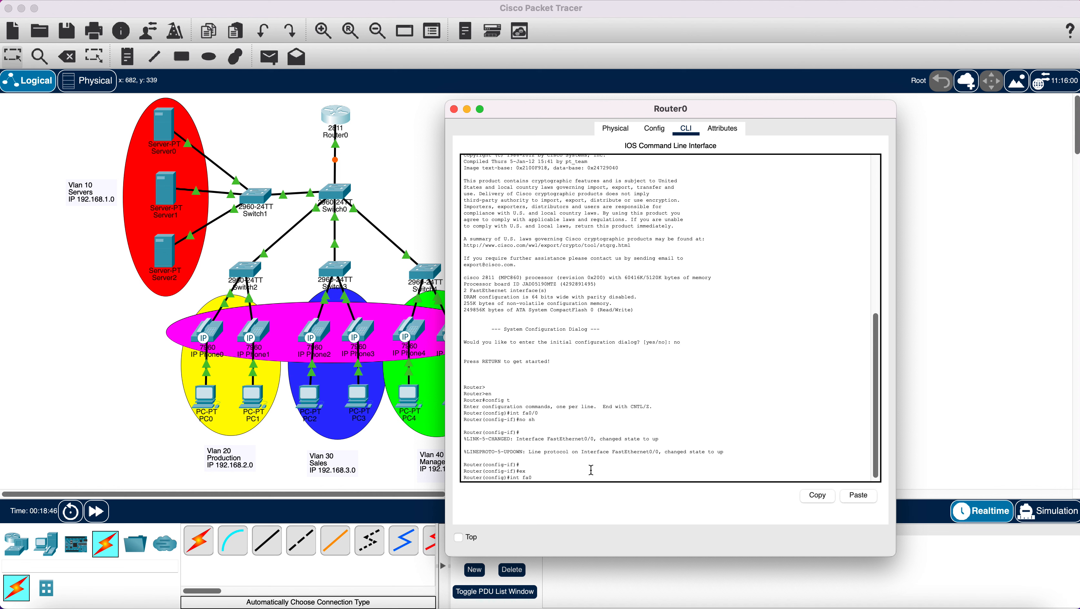
- Create subinterface fa0/0.10 with dot1Q VLAN 10 and gateway 192.168.1.1 255.255.255.0
text(10)
key(Return)
key(Return)
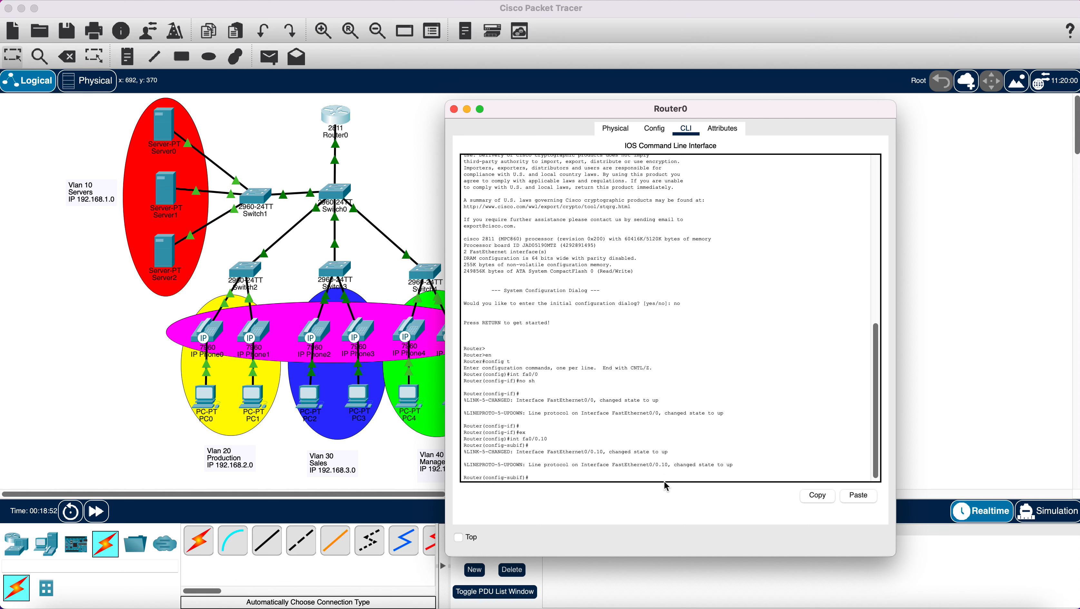
key(Return)
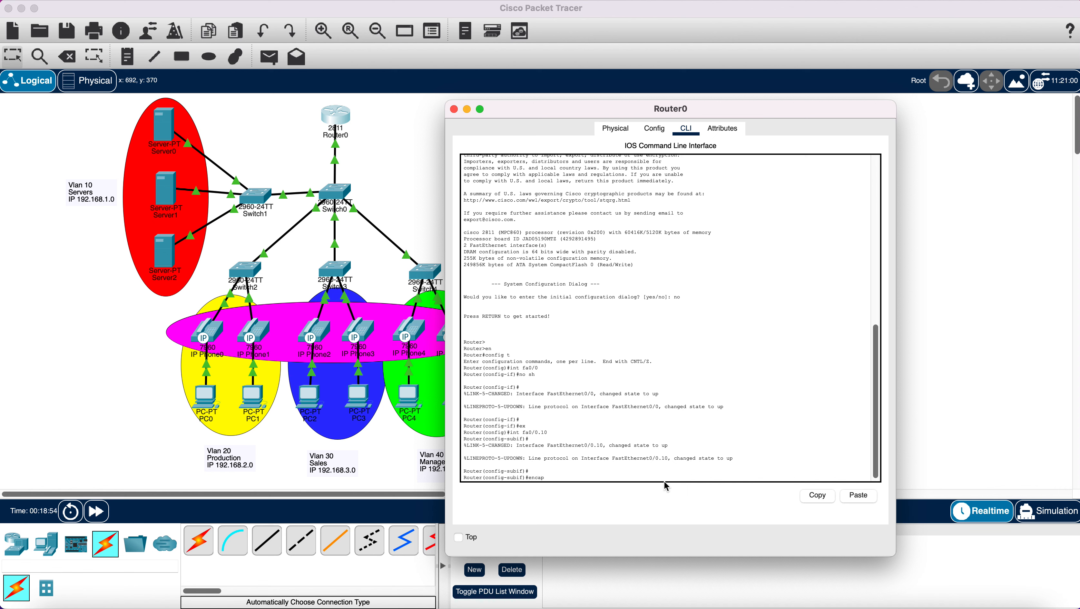
text(encapsulation dot1Q 10)
key(Return)
text(ip)
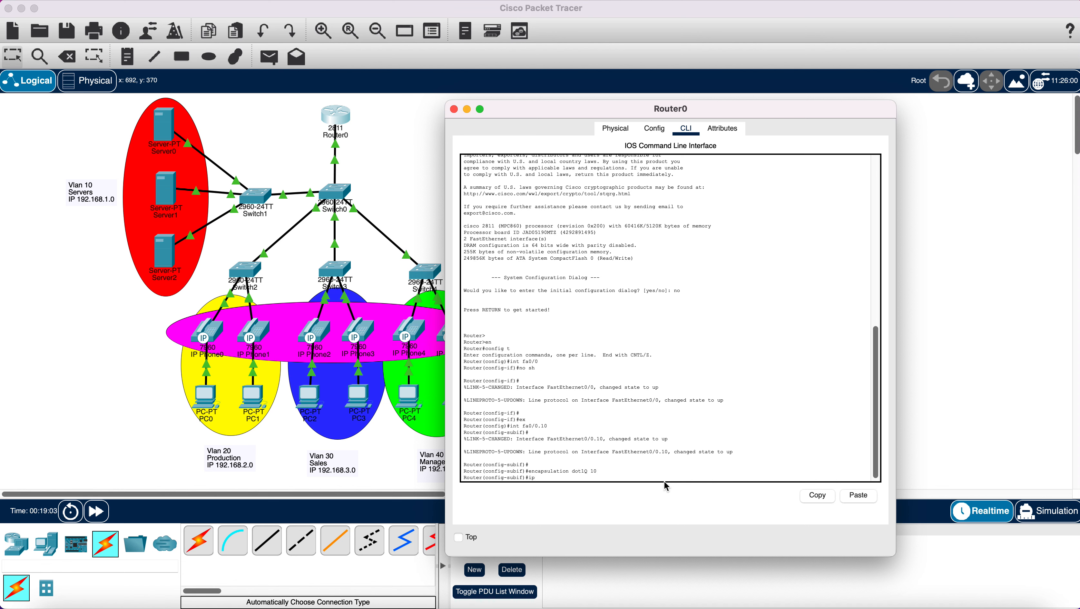
text( add 192.168.1.1 255.255.255.0)
drag(586, 478, 642, 478)
click(647, 475)
key(Return)
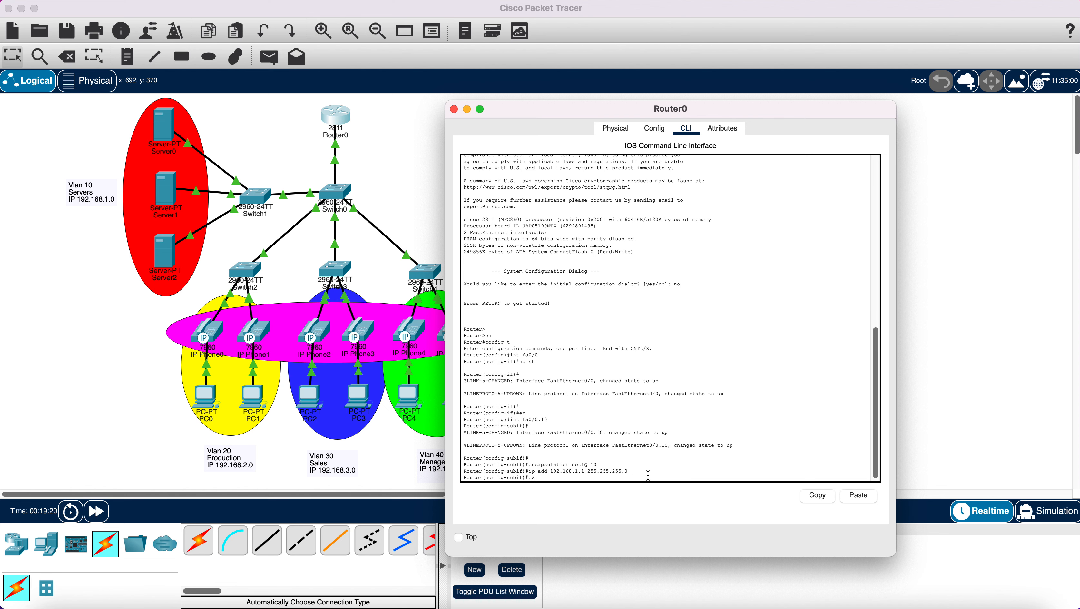
text(ex)
key(Return)
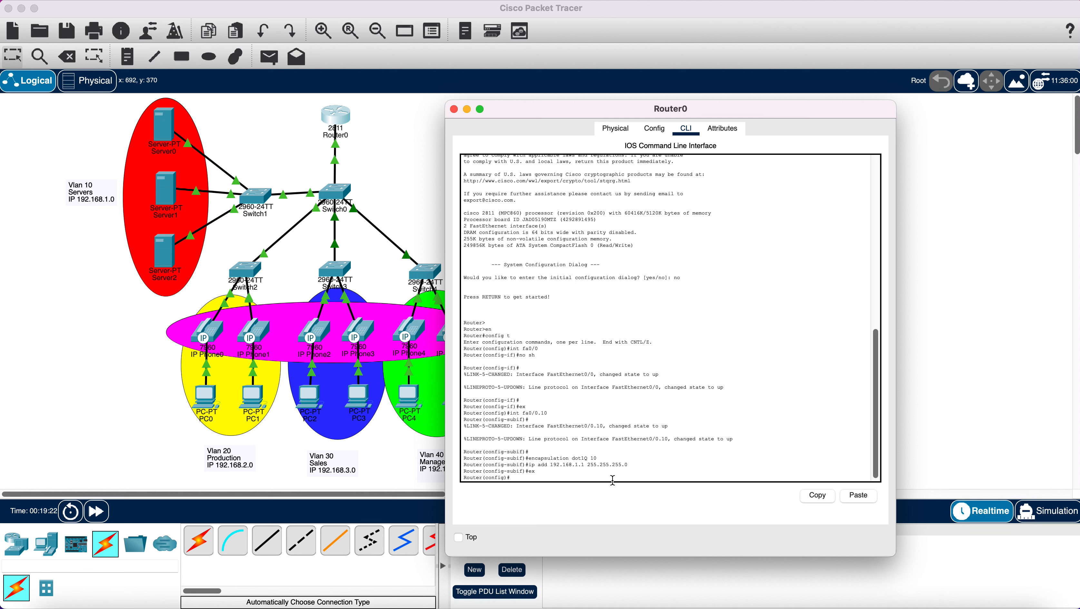
- Create subinterface fa0/0.20 with dot1Q VLAN 20 and gateway 192.168.2.1 255.255.255.0
text(int fa0/0.20)
key(Return)
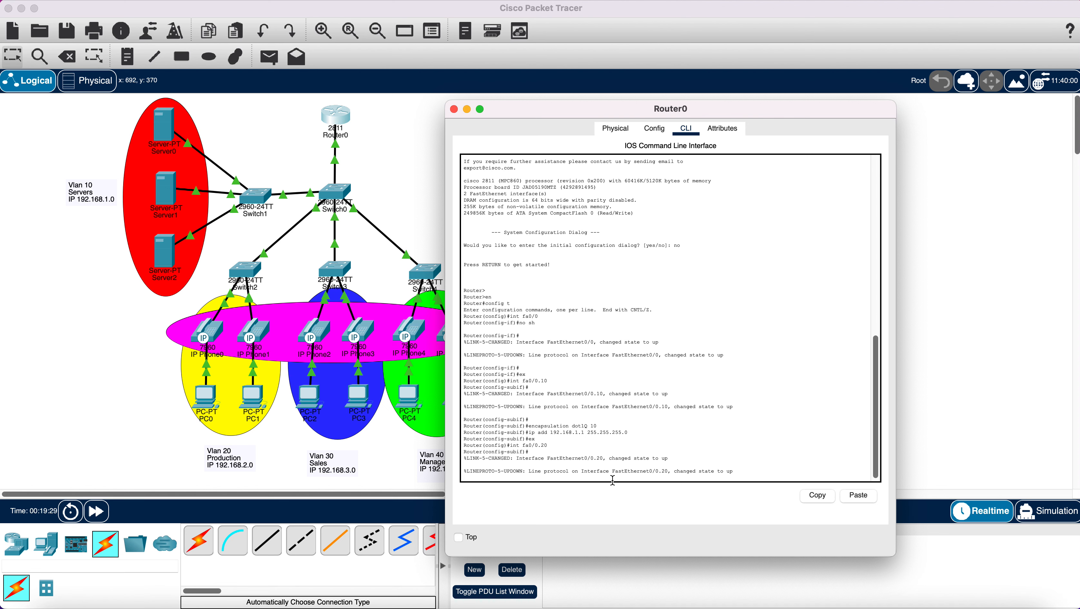
key(Return)
key(Return)
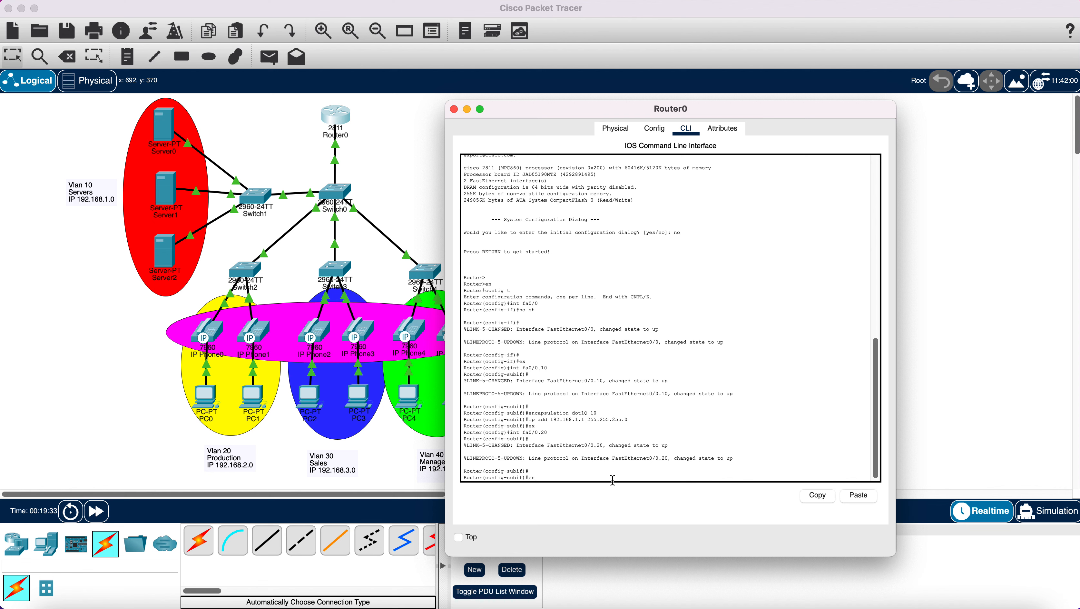
text(encapsulation dot1Q 20)
key(Return)
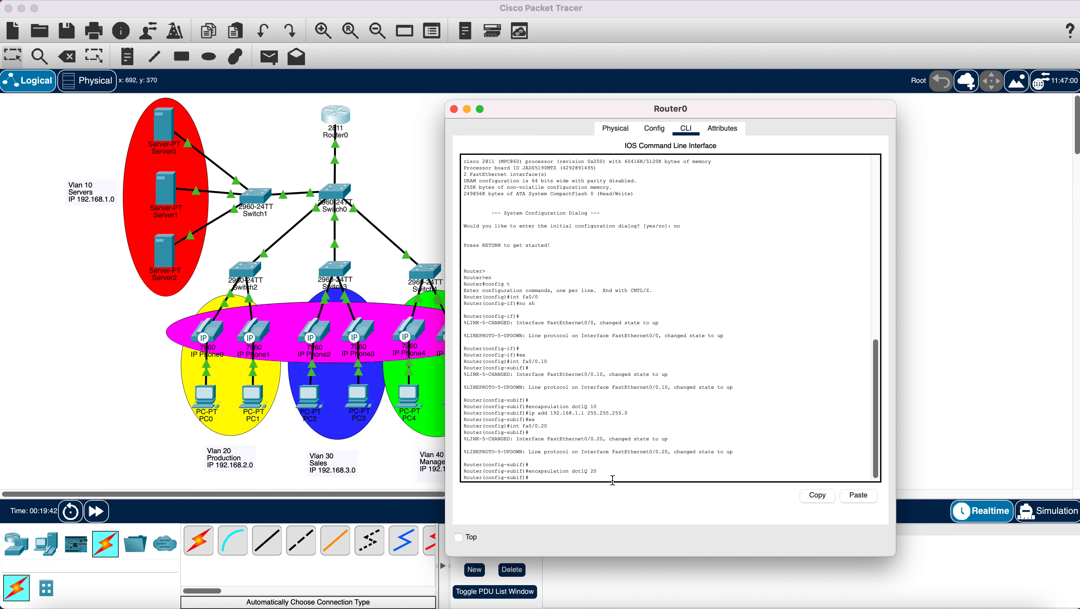
text(ip add 192.168.2.1 255.255.255.0)
key(Return)
- Exit the subinterface and create subinterface fa0/0.30
text(e)
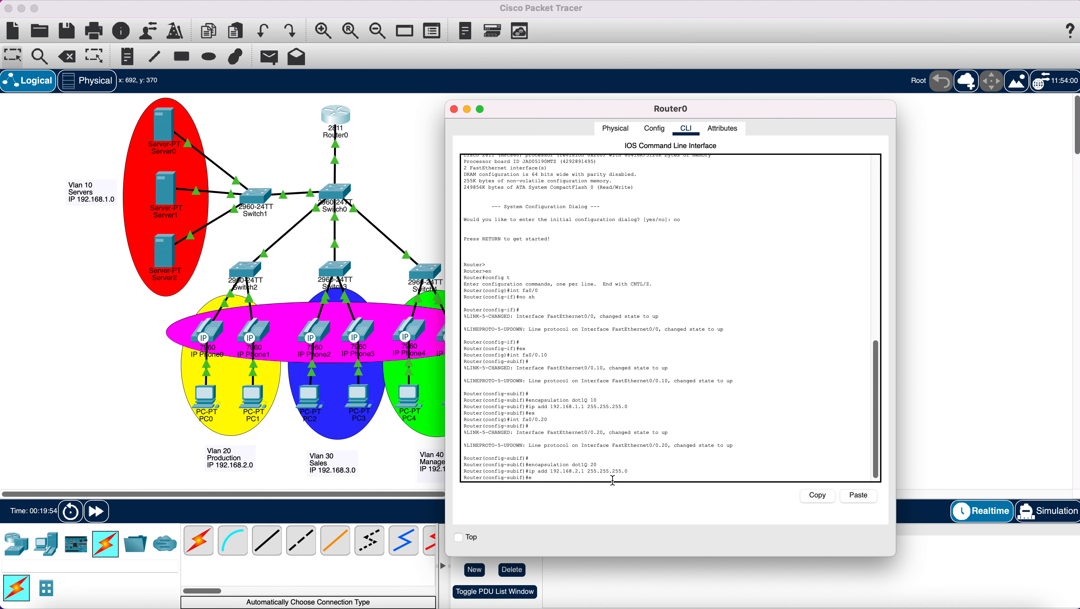
text(x)
key(Return)
text(int fa0)
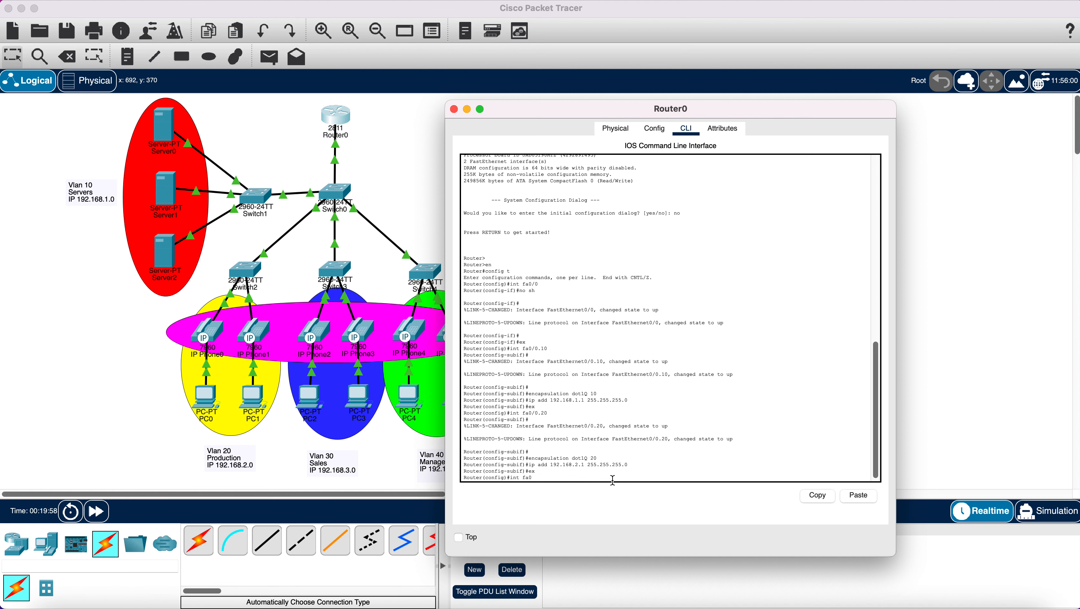
text(/0.30)
key(Return)
key(Return)
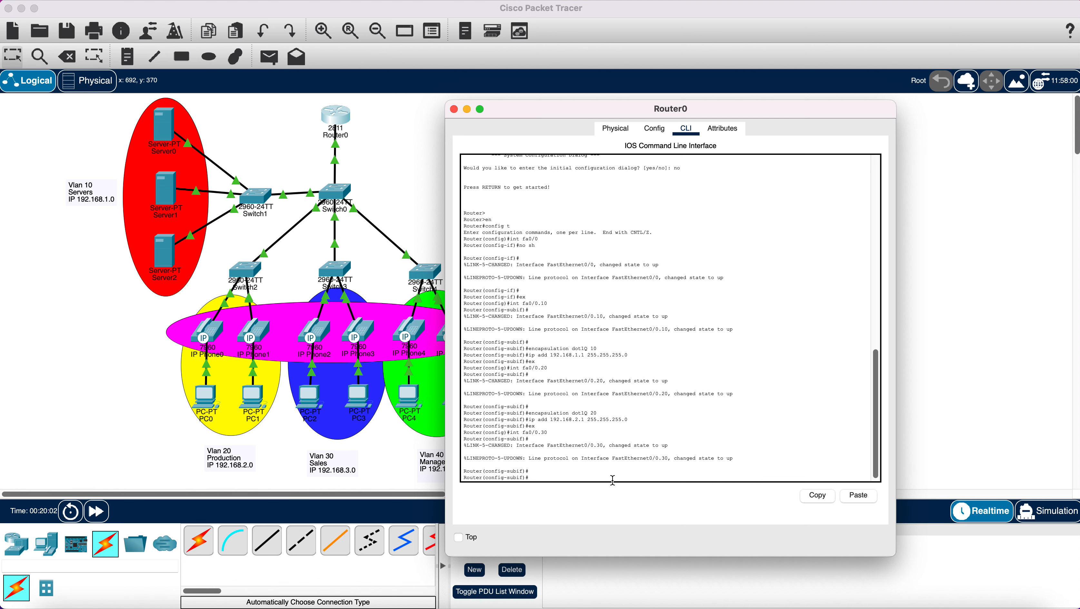
- Tag fa0/0.30 with dot1Q VLAN 30 and gateway 192.168.3.1 255.255.255.0
text(encapsulation do)
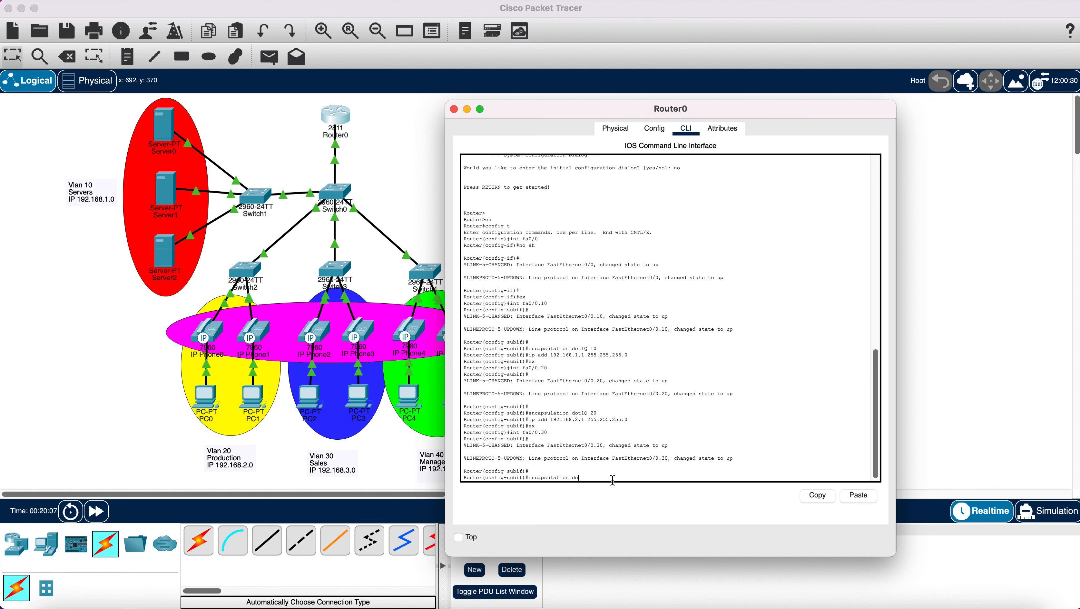
text(t1Q 30)
key(Return)
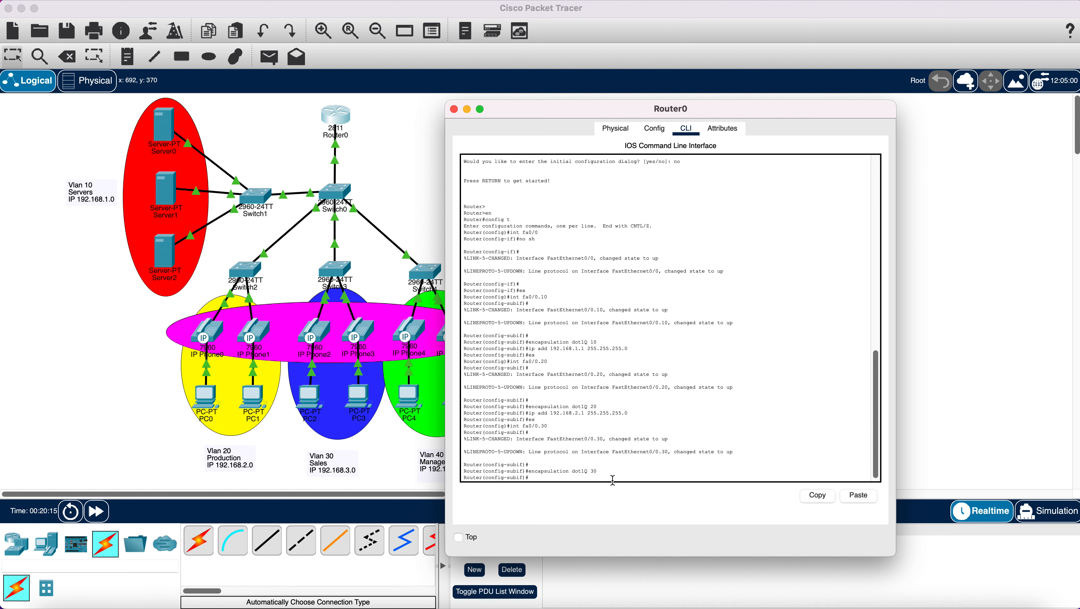
text(ip add 192.168.3.1 255.255.255.0)
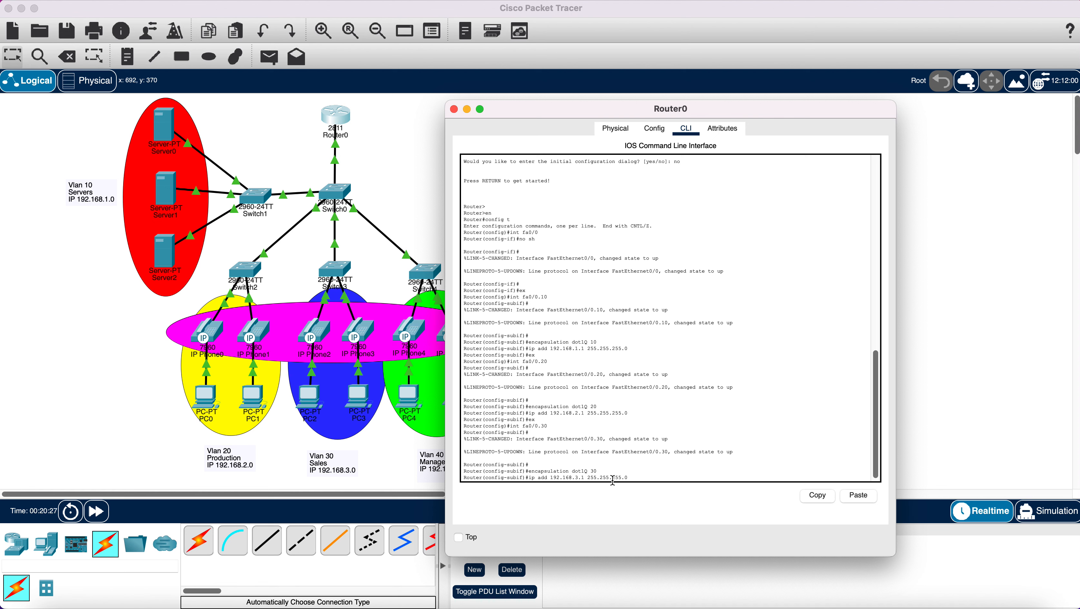
key(Return)
text(ex)
key(Return)
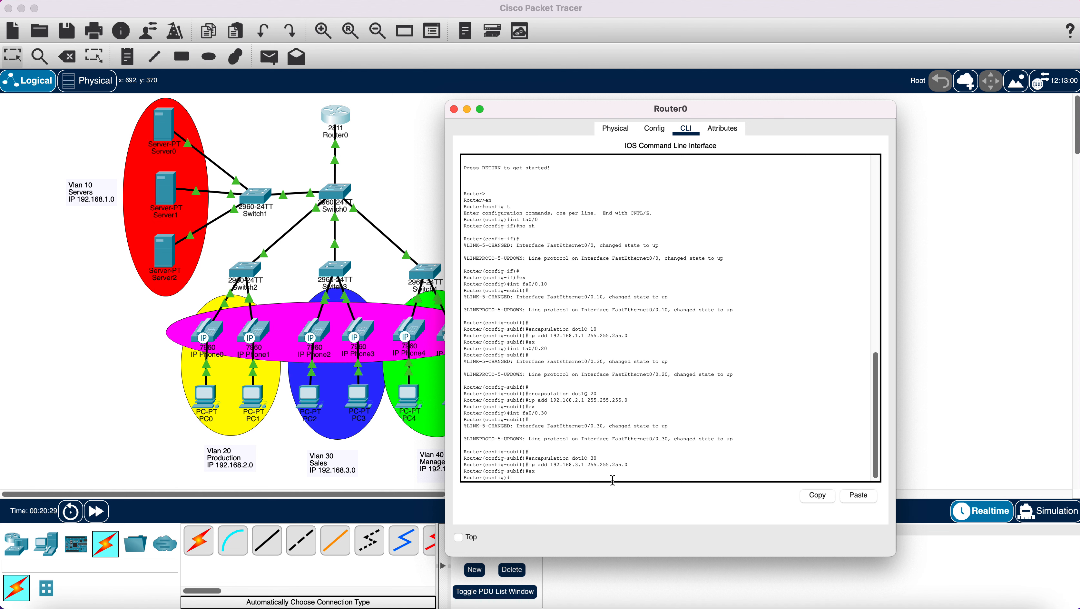
- Create subinterface fa0/0.40 with dot1Q VLAN 40 and gateway 192.168.4.1 255.255.255.0
text(int fa0/0.40)
key(Return)
key(Return)
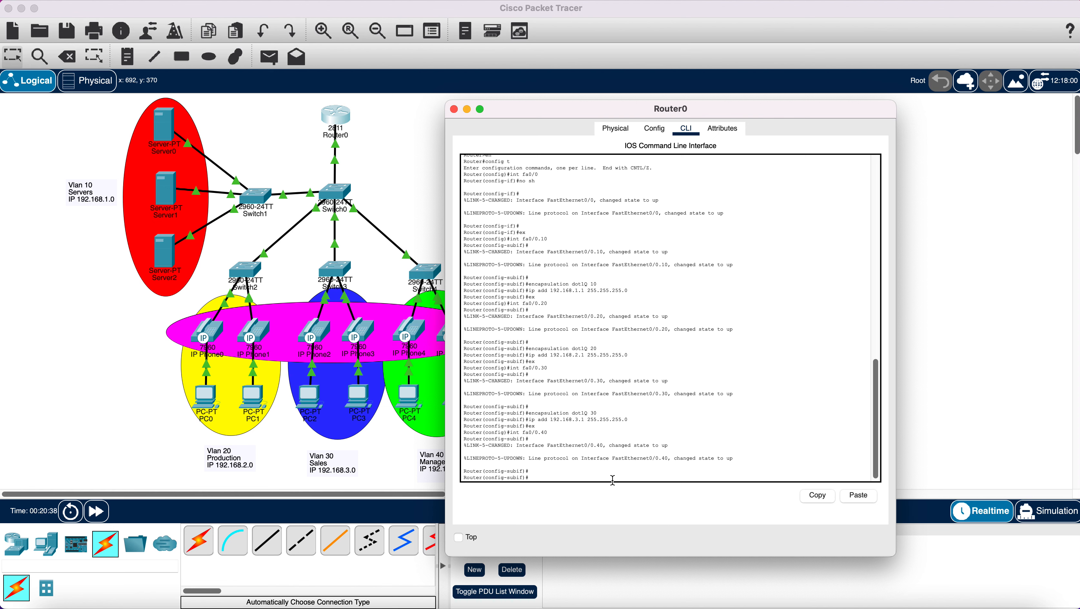
text(encaps)
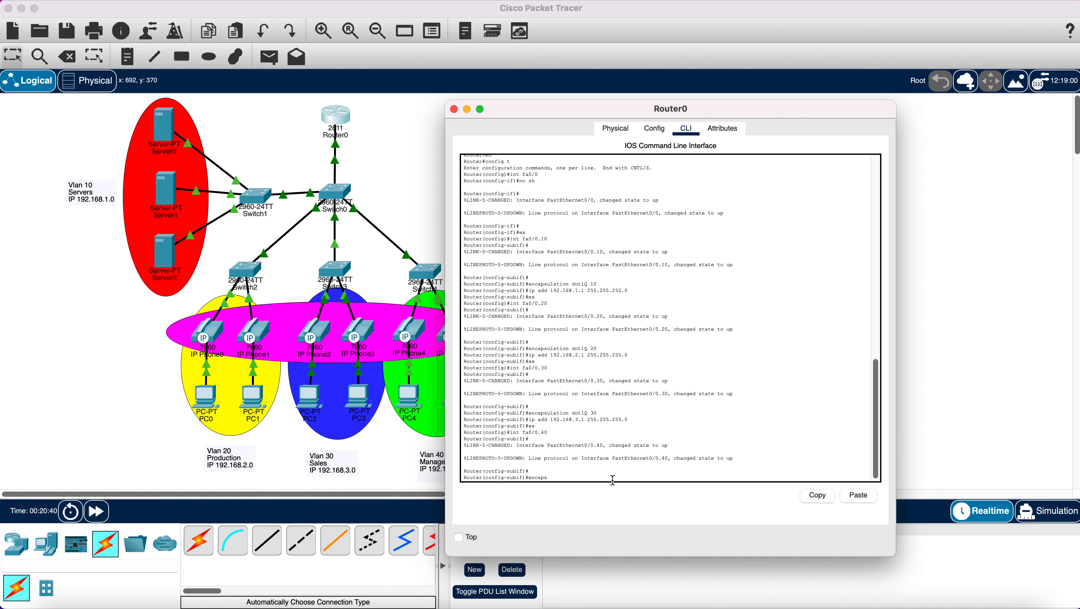
text(ulation)
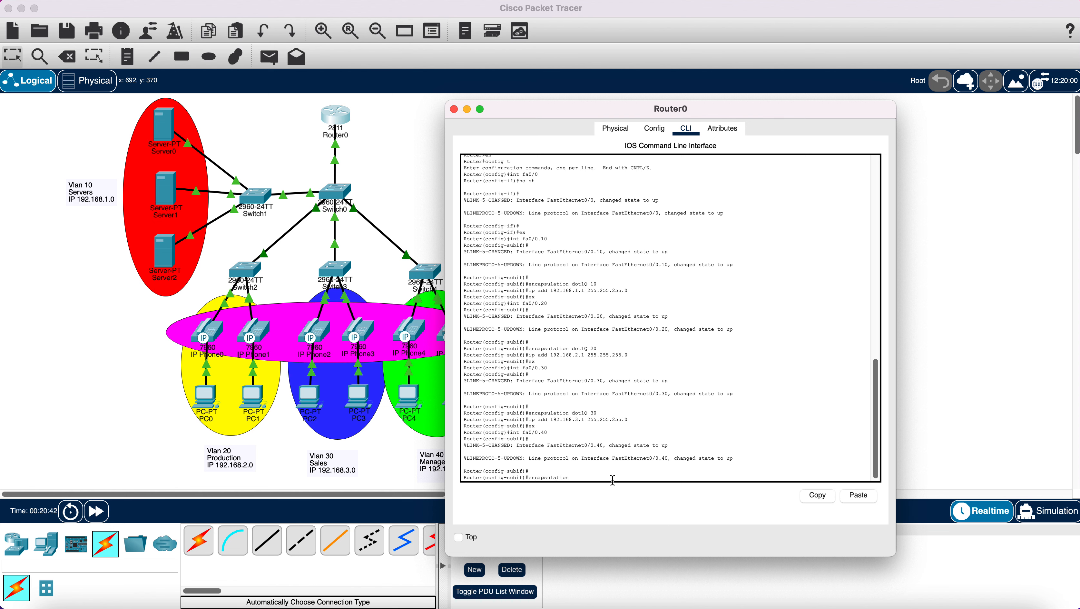
text( dot1Q 40)
key(Return)
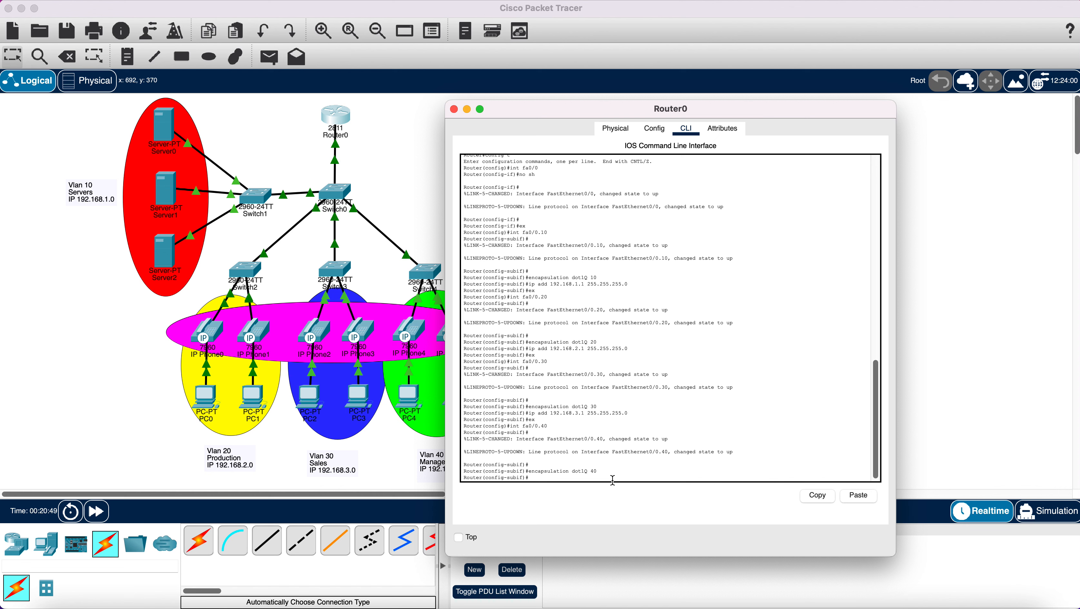
text(i)
text(p a)
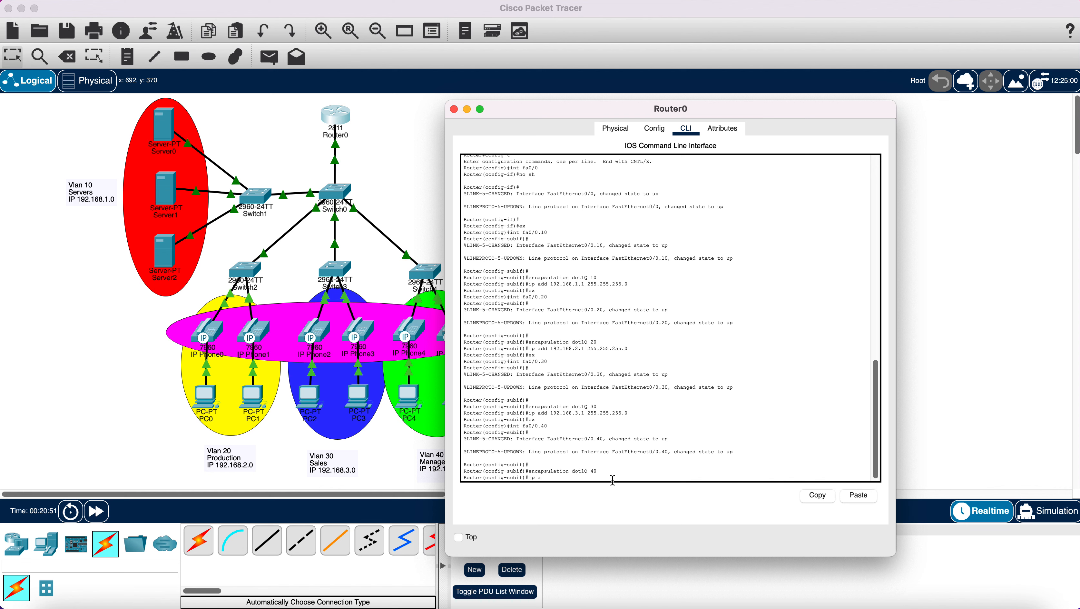
text(dd 192.168.4.1 2)
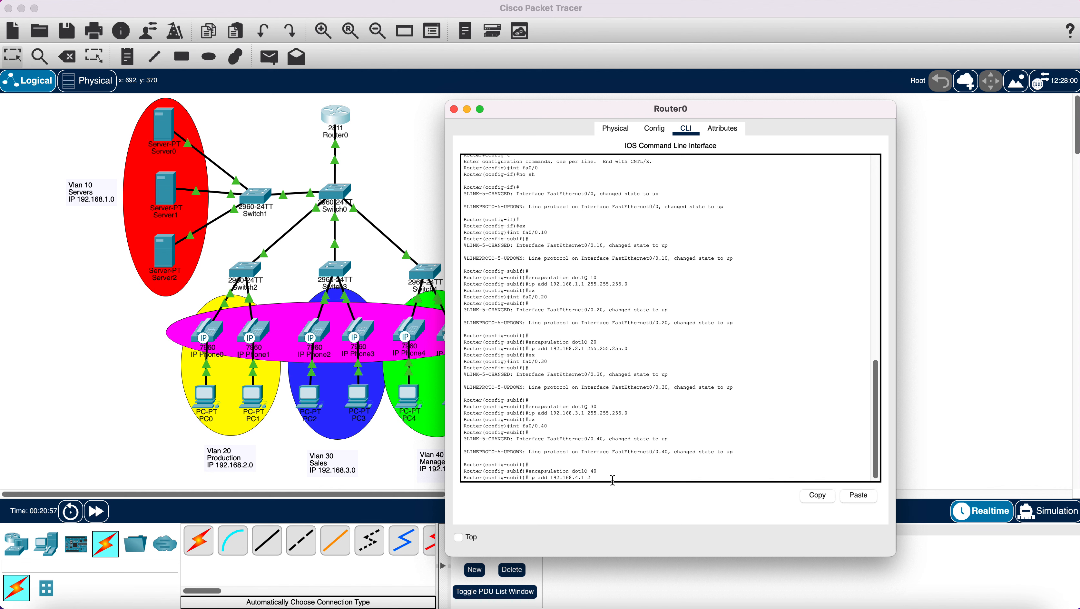
text(55.255.255.0)
key(Return)
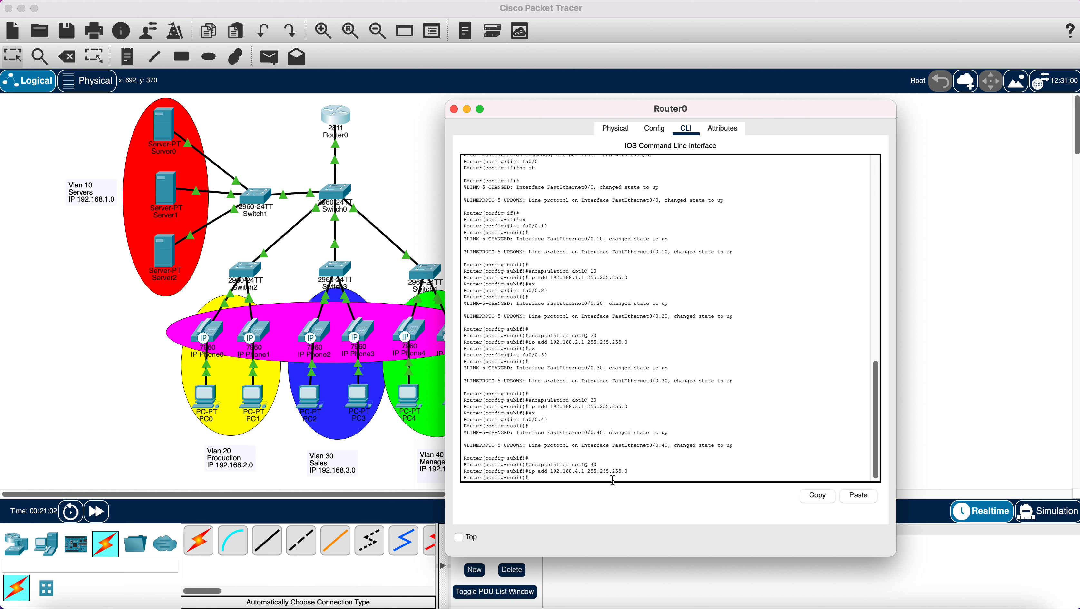
text(ex)
key(Return)
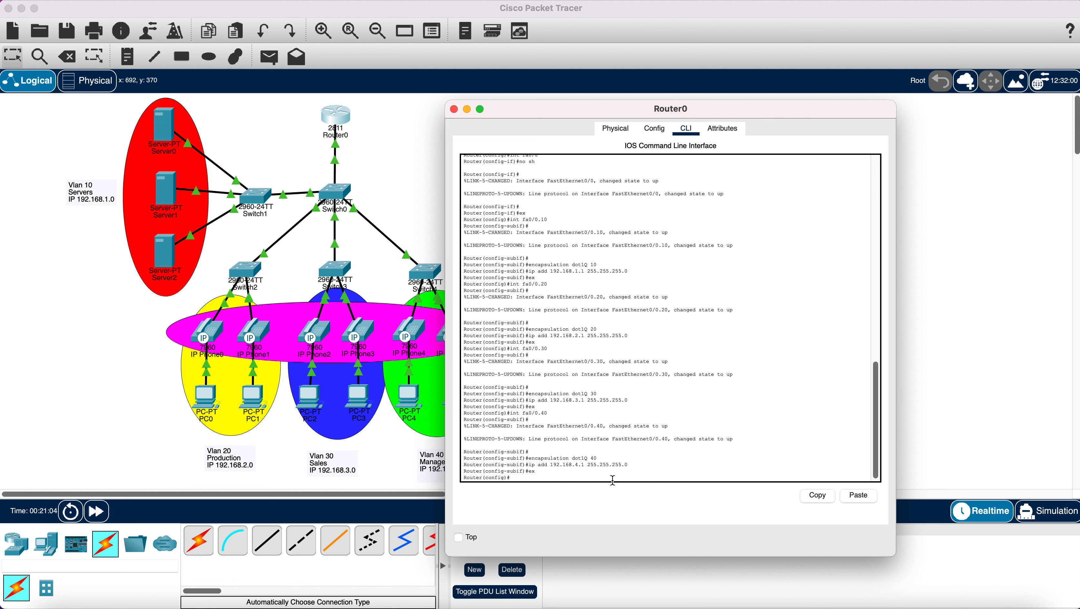
text(i)
- Create subinterface fa0/0.100 with dot1Q VLAN 100 and gateway 172.16.1.1 255.255.255.0
text(.100)
key(Return)
key(Return)
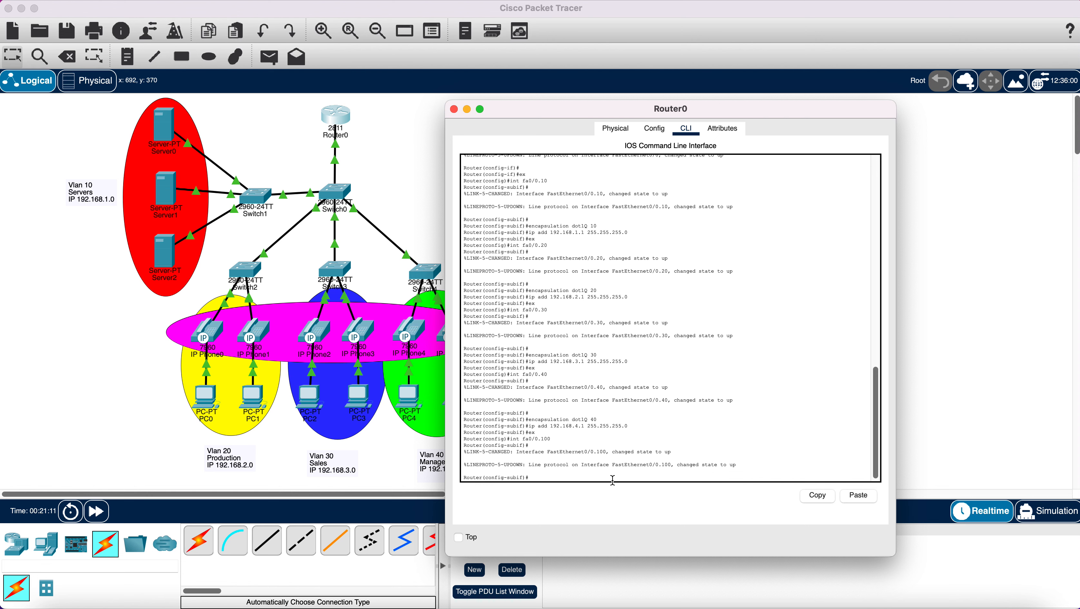
text(en)
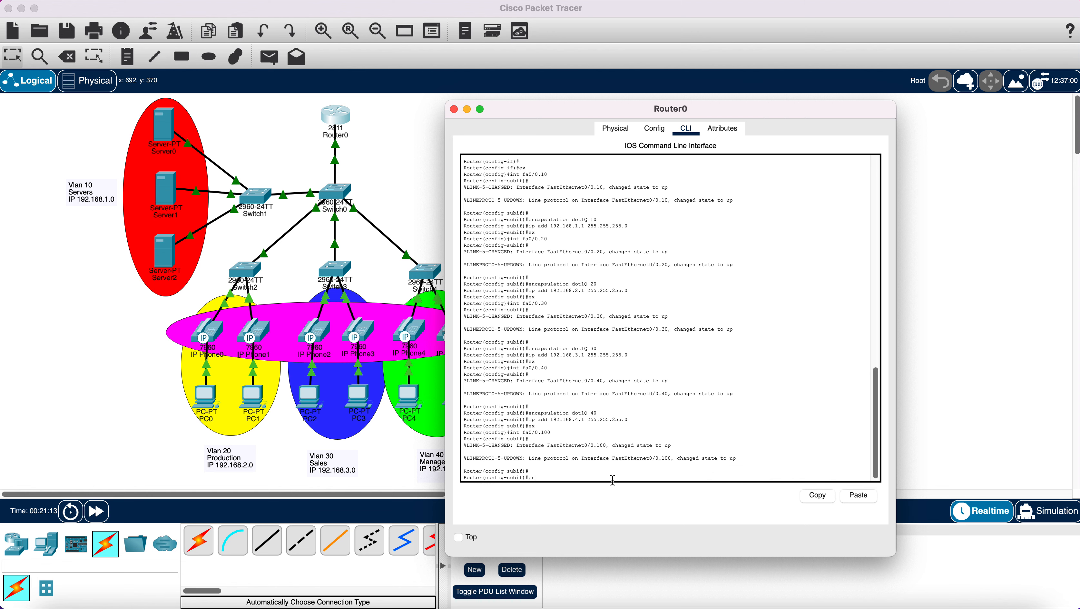
text(capsulat)
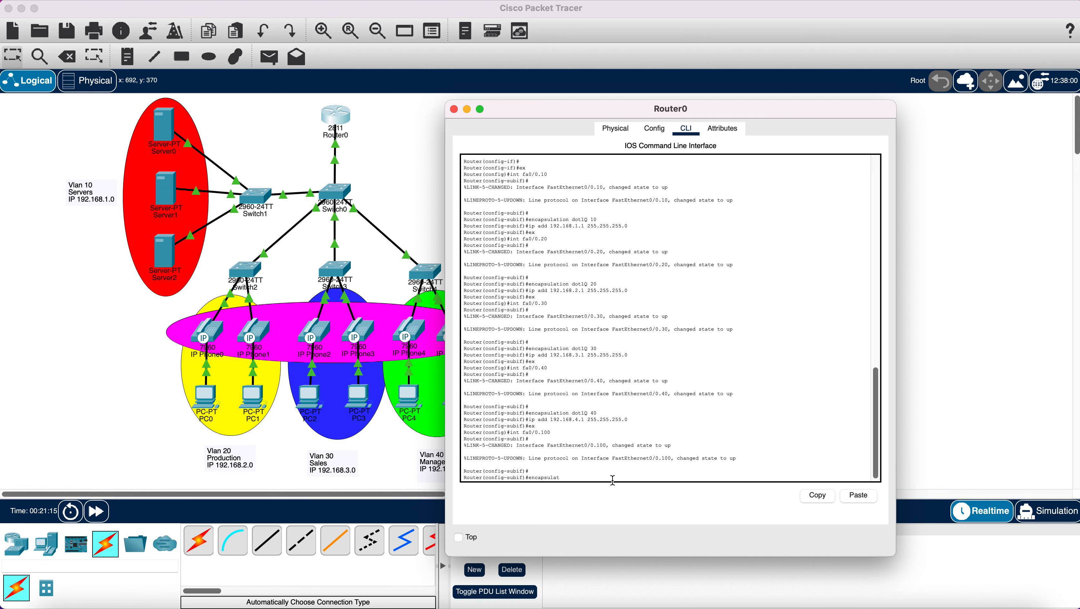
text(ion dot1Q 100)
key(Return)
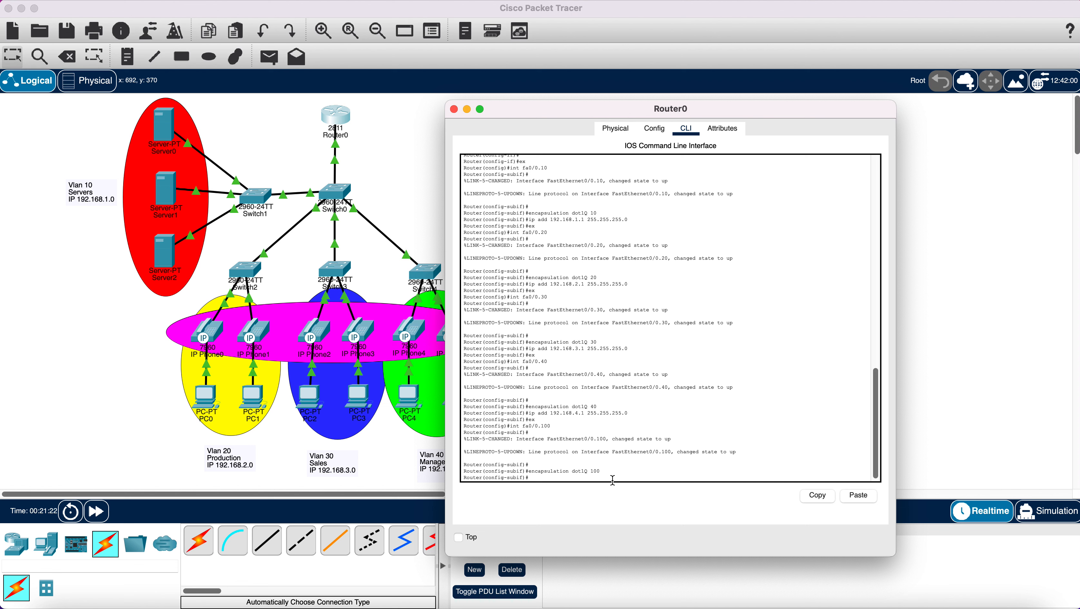
text(ip add 172.16.1.1 255.255.255.)
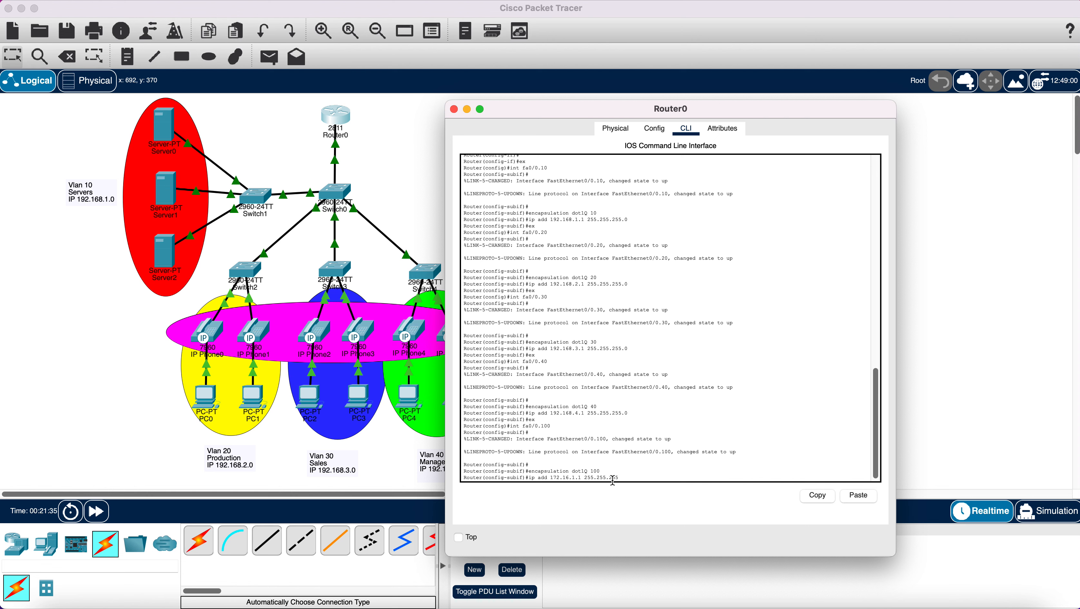
text(0)
key(Return)
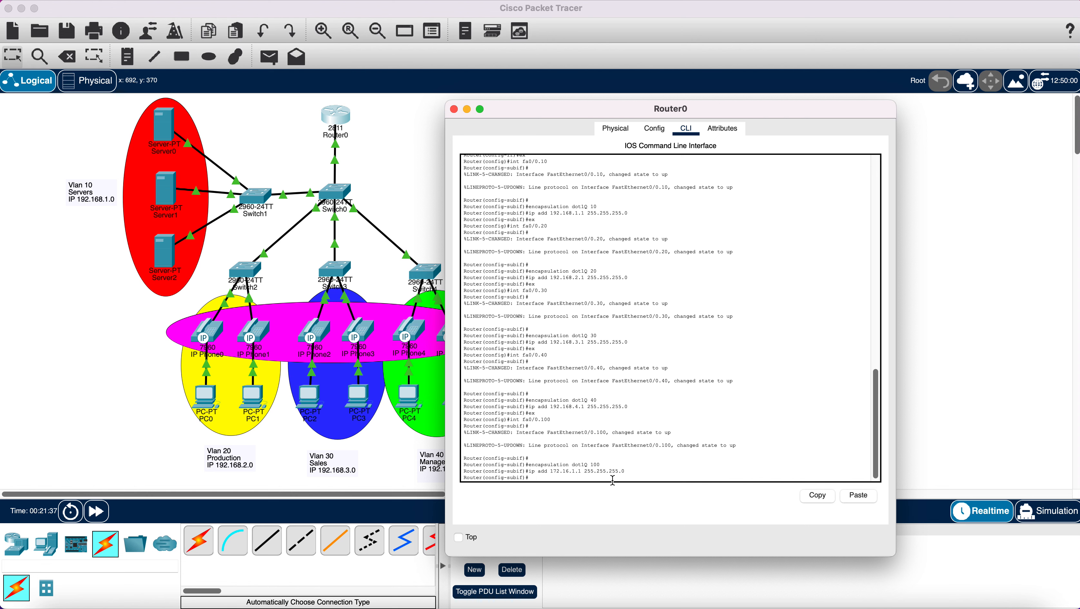
- Return to global configuration and save Router0's configuration with do wr
text(ex)
key(Return)
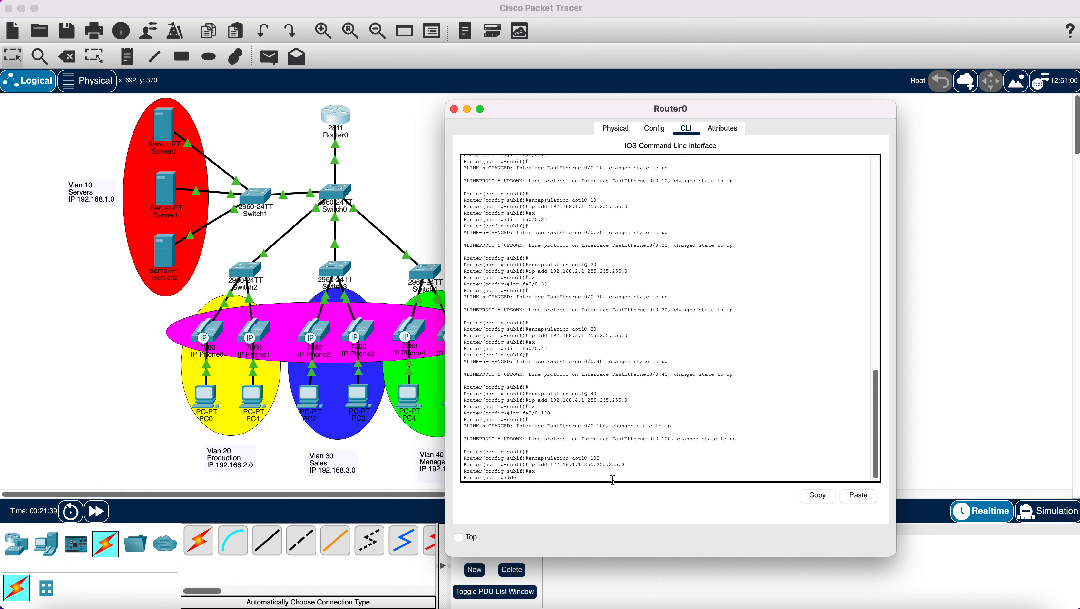
text(do wr)
key(Return)
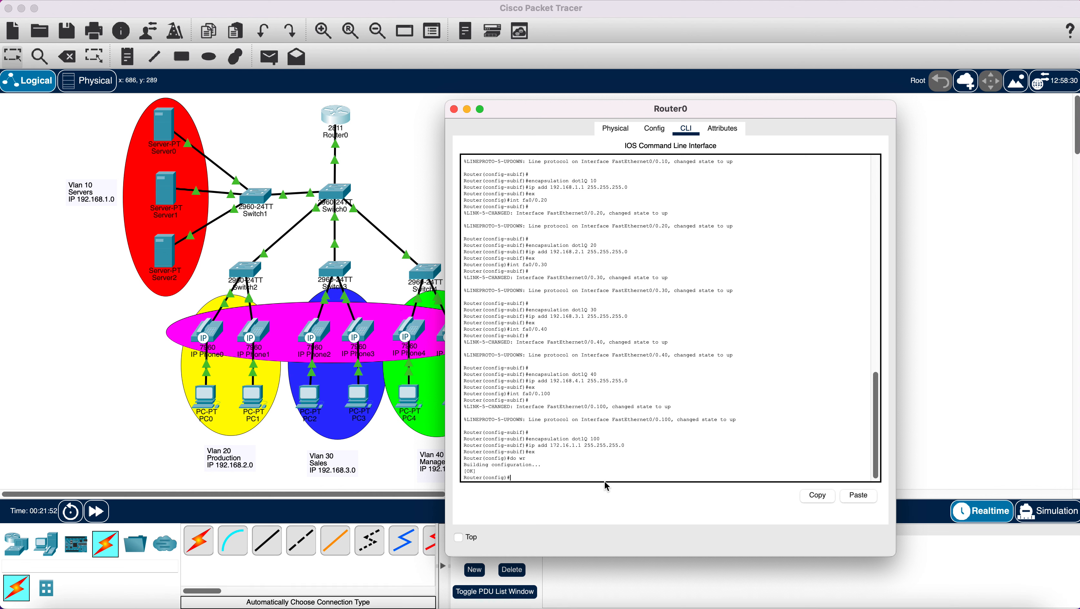
- Create DHCP pool Servers with network 192.168.1.0 255.255.255.0
text(ip dhcp pool Servers)
key(Return)
text(nfig)#)
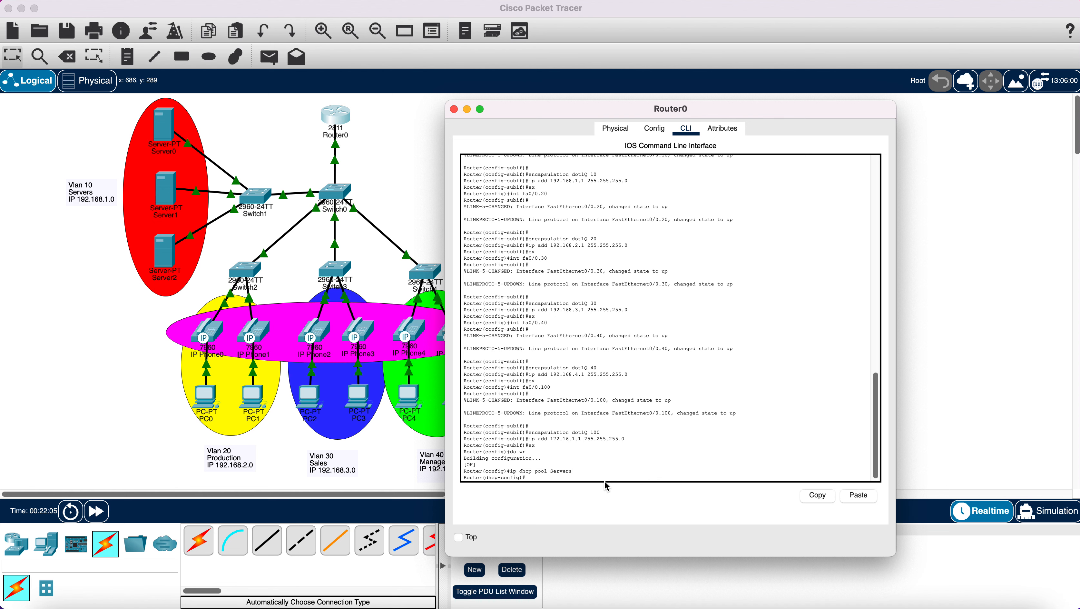
text(networ)
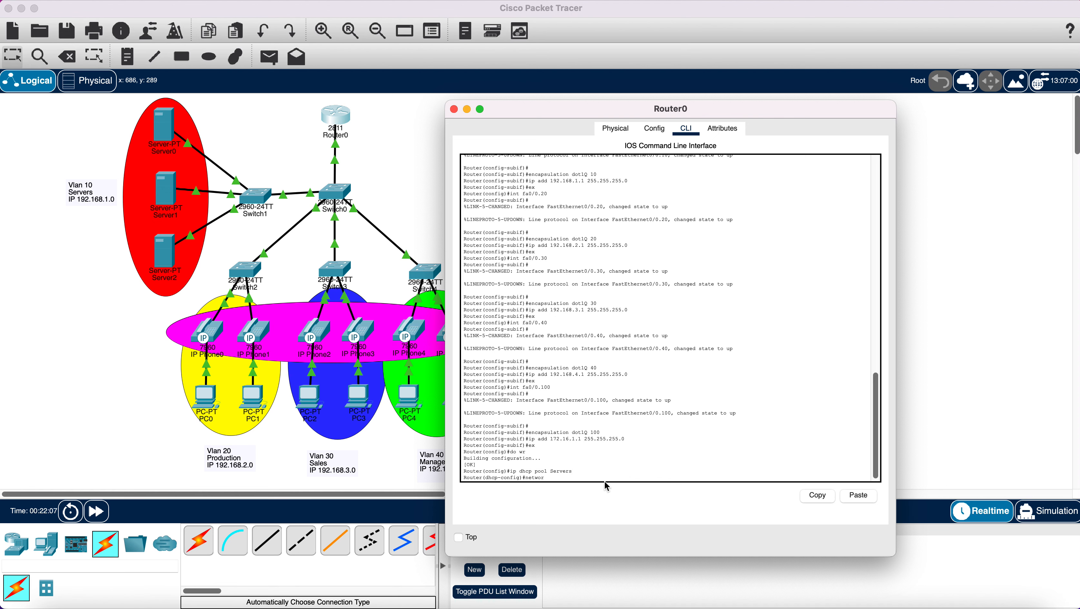
text(k 192.168.1.0 255.255.2)
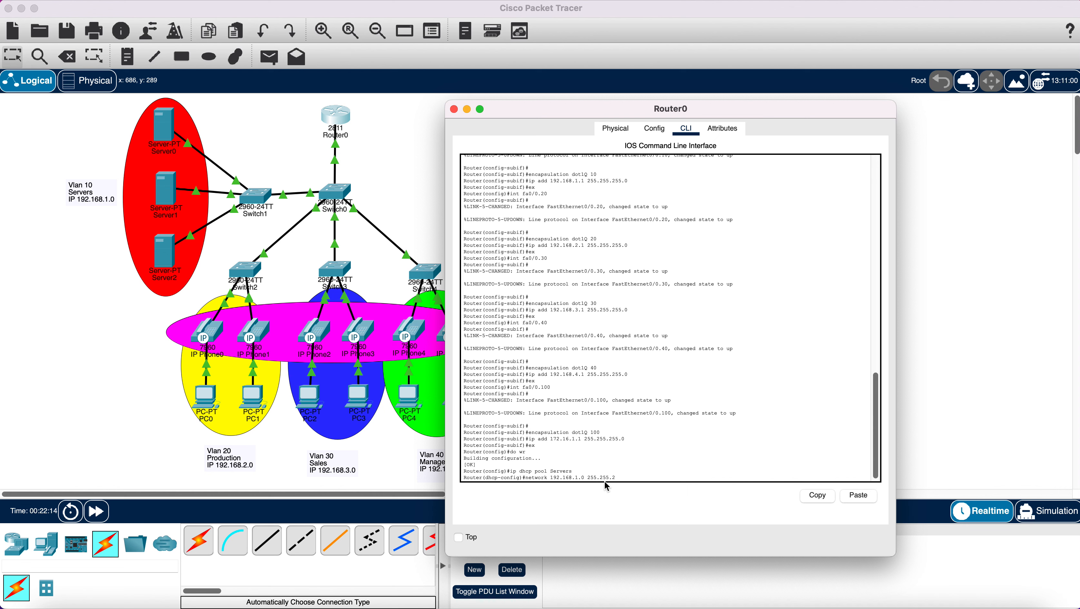
text(55.0)
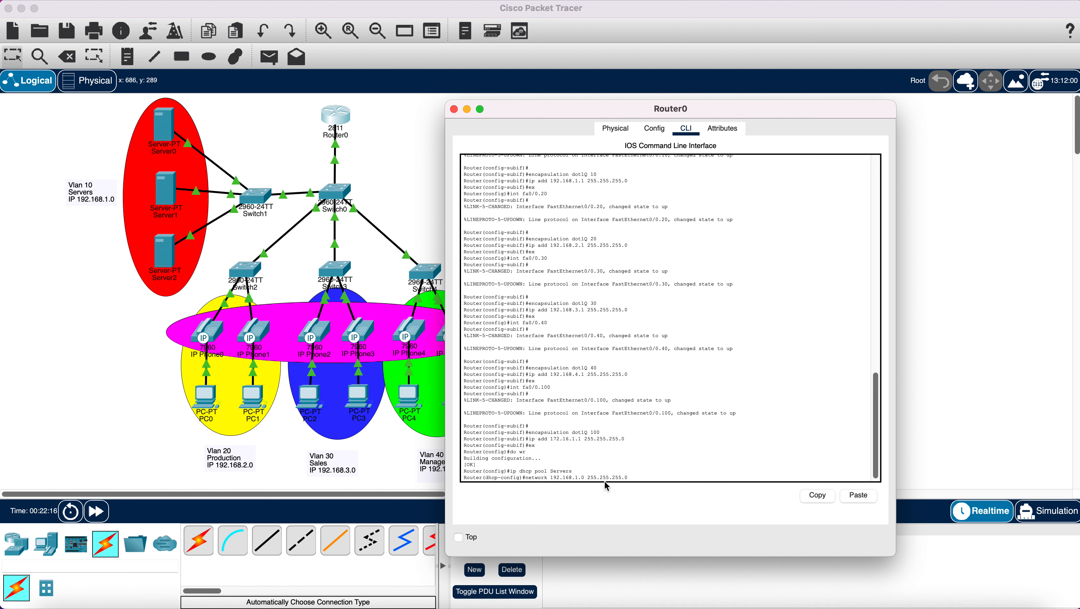
key(Return)
- Set the Servers pool default router to 192.168.1.1 and begin entering the DNS server
text(defa)
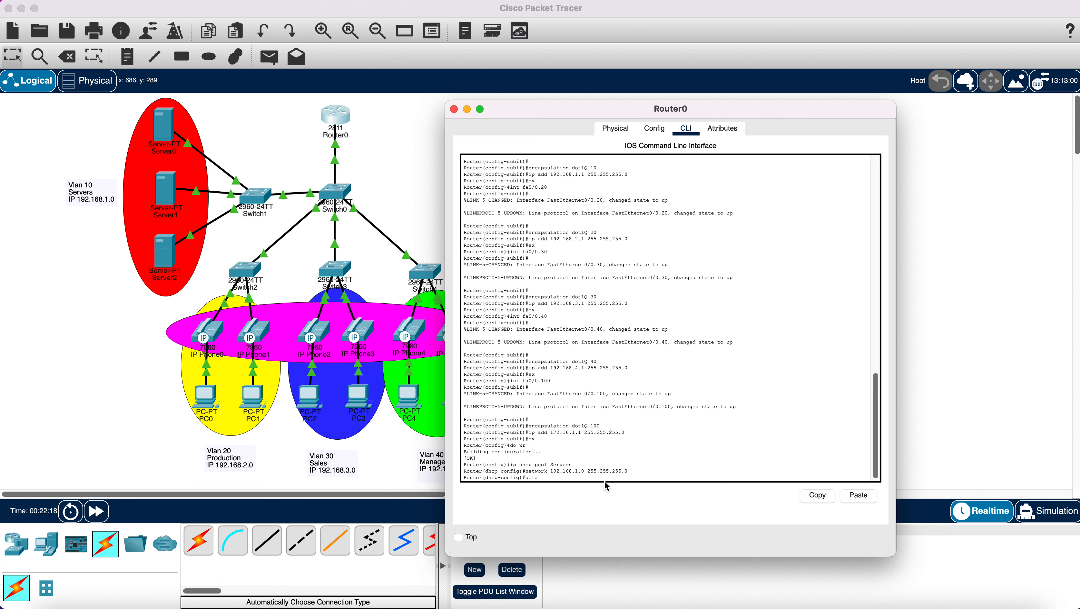
text(ult-router 192)
text(.168.1.1)
drag(572, 478, 614, 477)
click(618, 476)
key(Return)
text(dn)
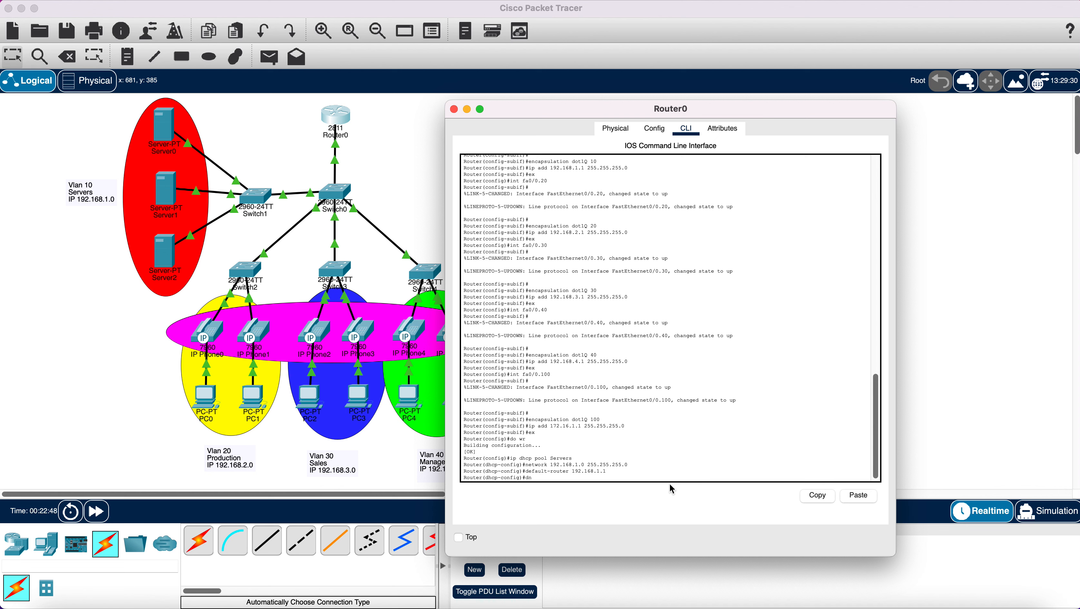
text(s-server 192.168.1)
- Relabel Server0, Server1 and Server2 on the canvas as HTTP/WEB, DNS and MAIL
click(170, 155)
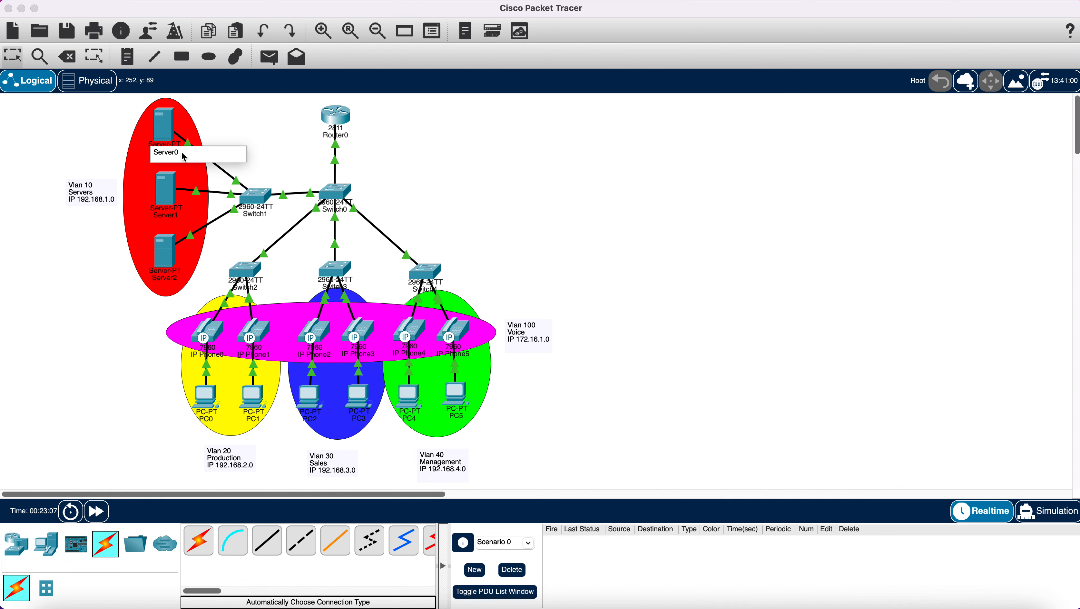
drag(181, 152, 146, 154)
text(HTTP/WEB)
click(171, 216)
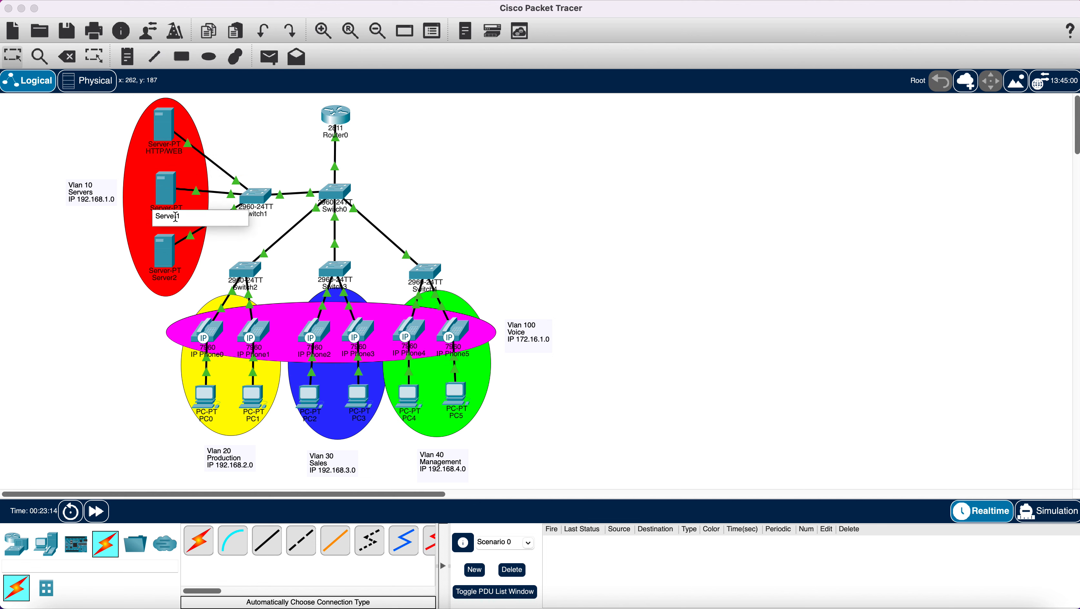
drag(179, 217, 149, 219)
text(DNS)
click(167, 279)
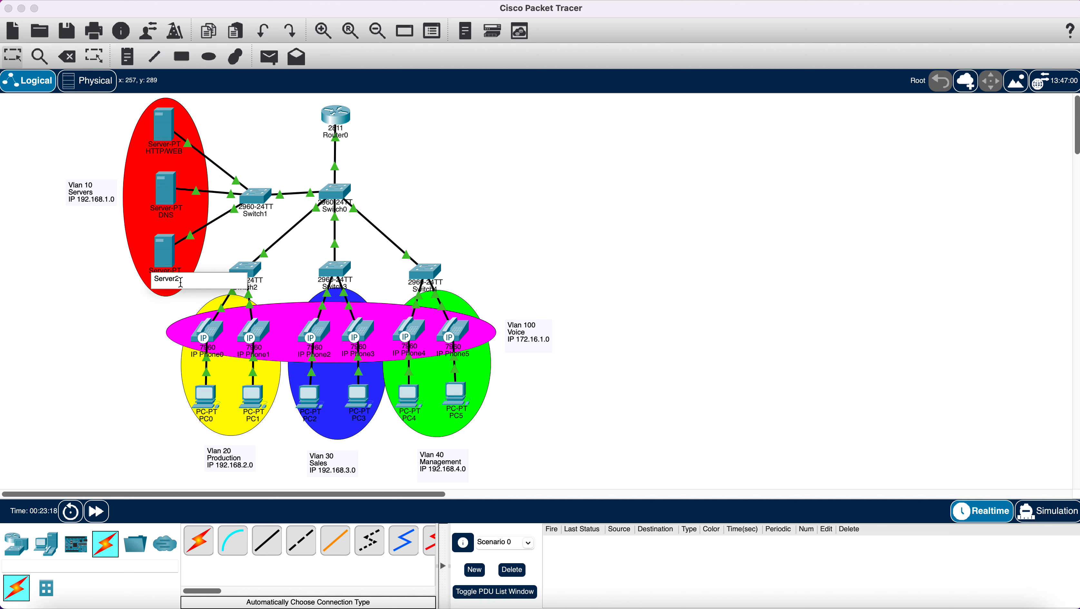
drag(180, 279, 153, 275)
text(MAIL)
- Back in Router0's CLI, set the Servers pool DNS server to 192.168.1.3
click(270, 222)
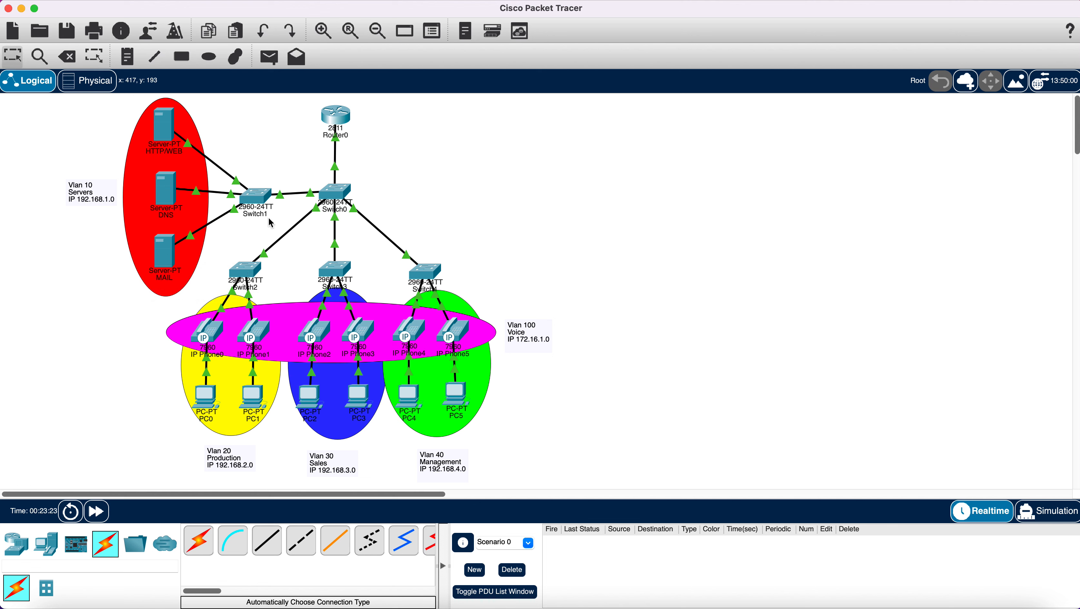
click(337, 122)
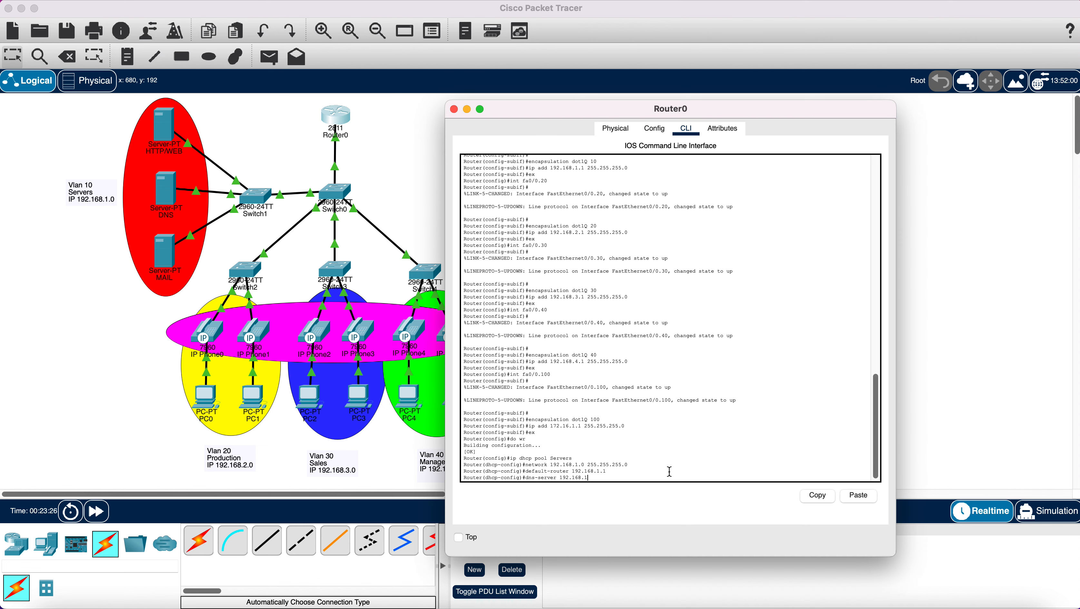
key(Return)
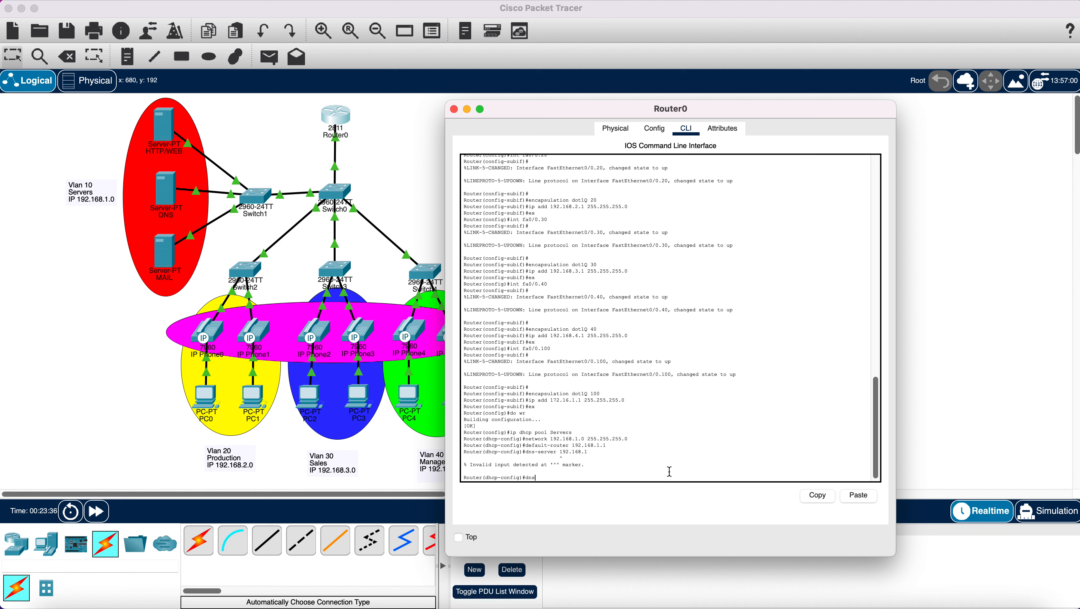
text(-server 192.1768.1.3)
key(Return)
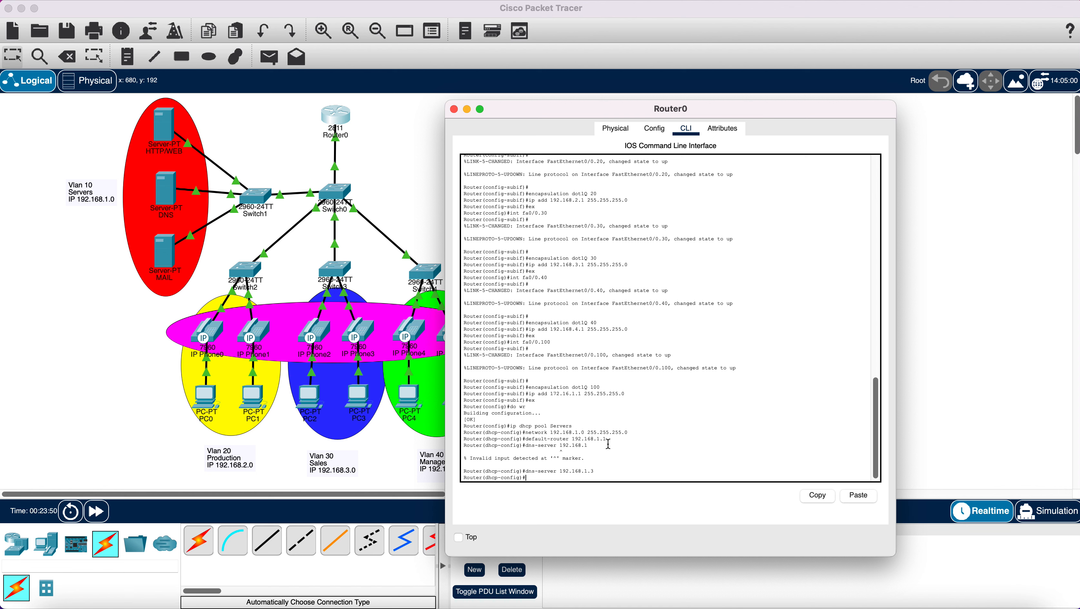
- Exclude gateway 192.168.1.1 from DHCP leases, copying the excluded-address command for reuse
drag(607, 439, 572, 442)
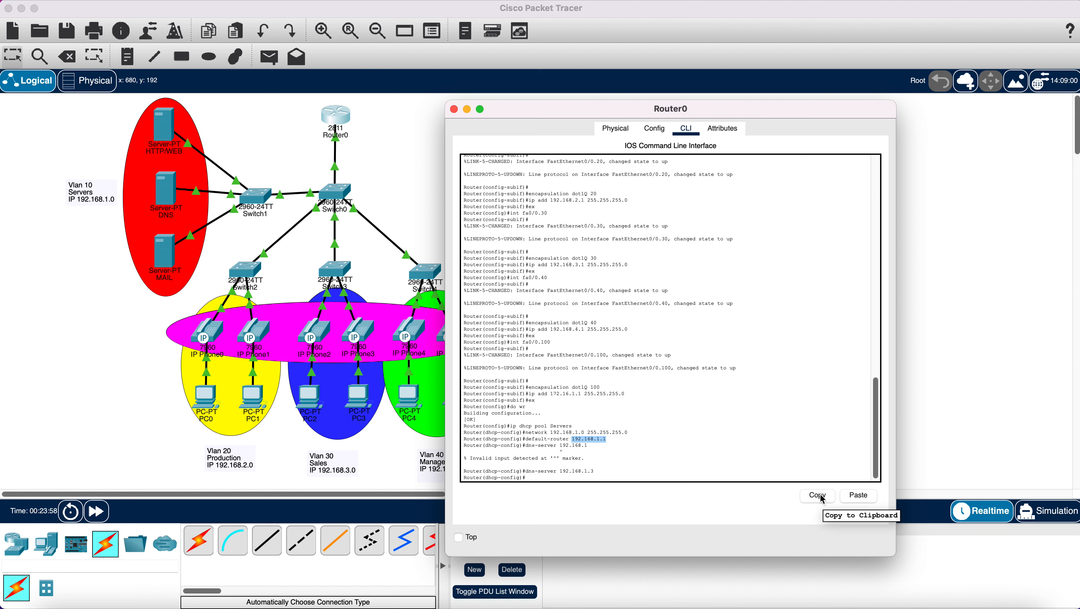
click(625, 476)
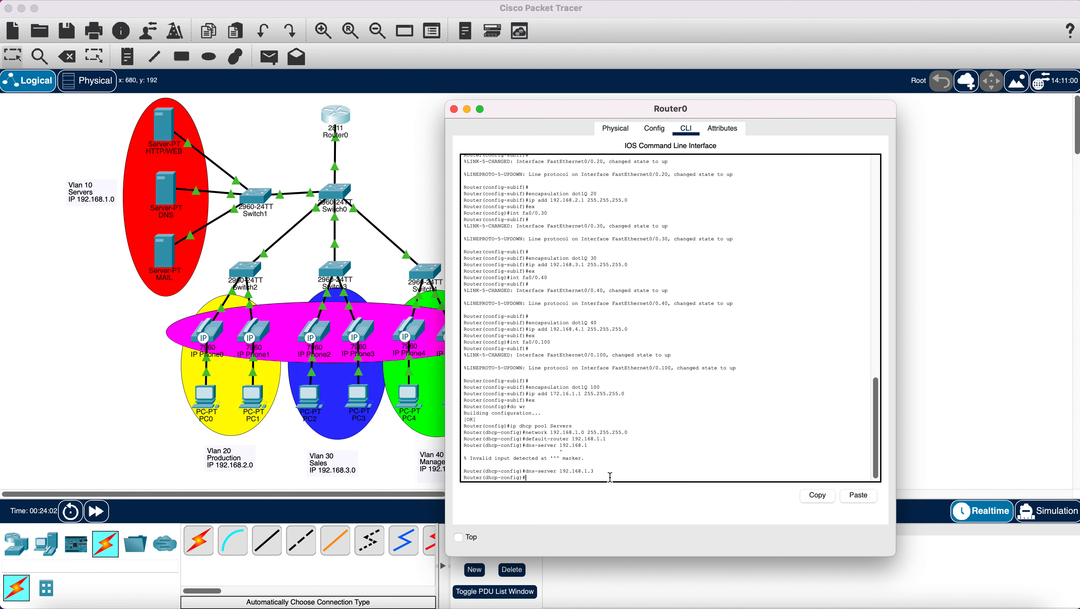
text(ip dhcp)
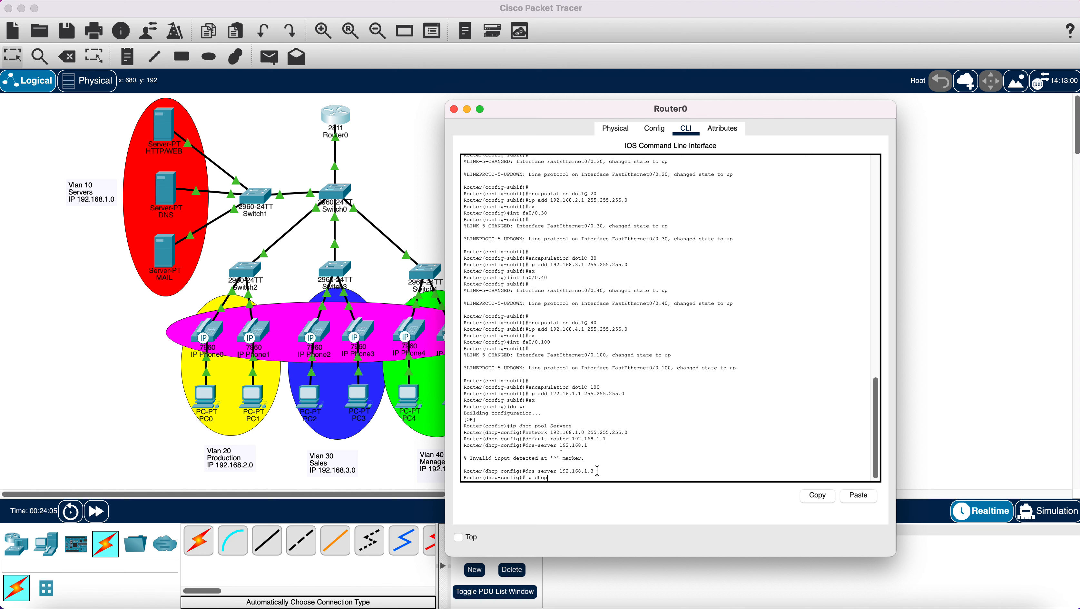
text( excluded-a)
text(ddress 192.168.1.1)
drag(524, 477, 638, 477)
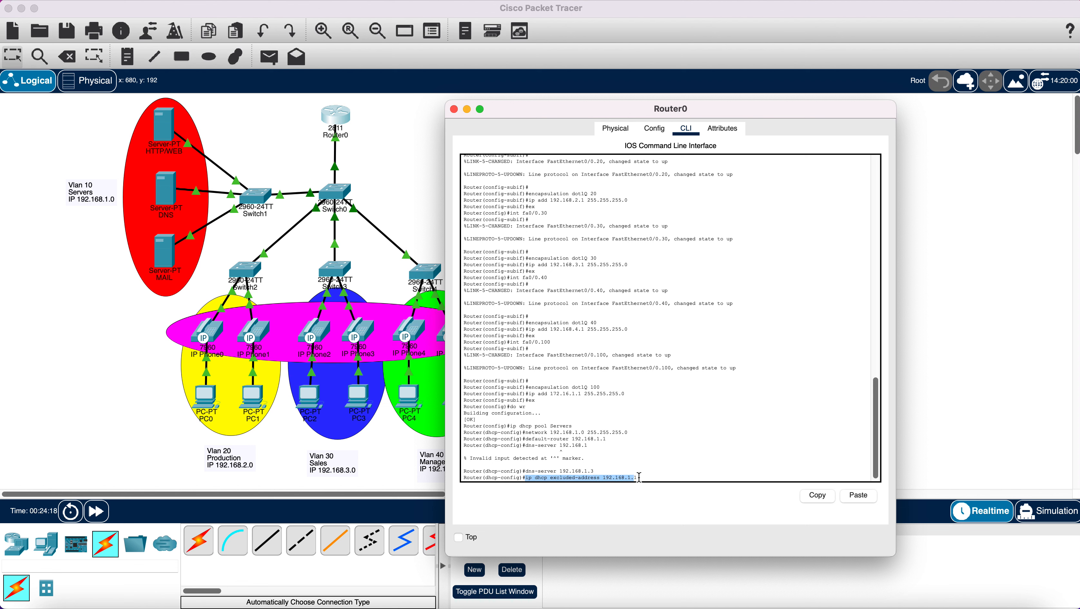
right_click(632, 478)
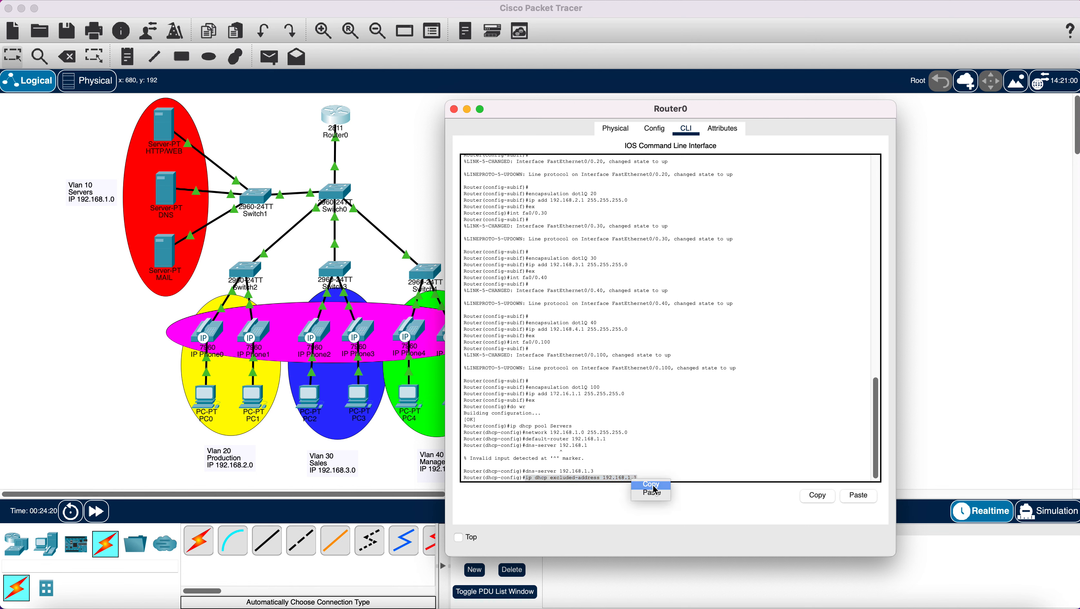
click(652, 485)
click(720, 477)
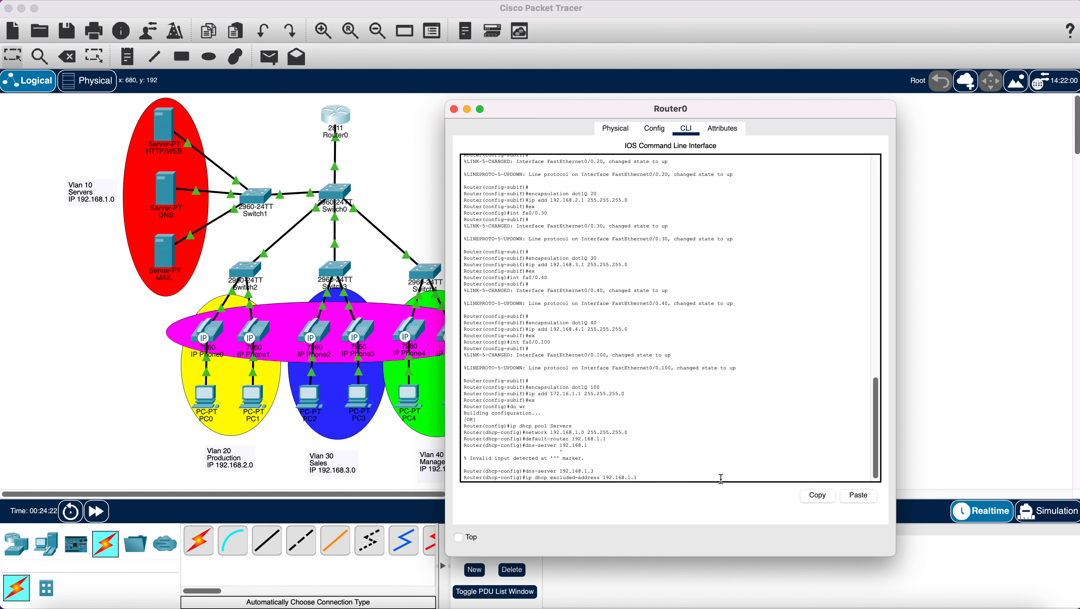
key(Return)
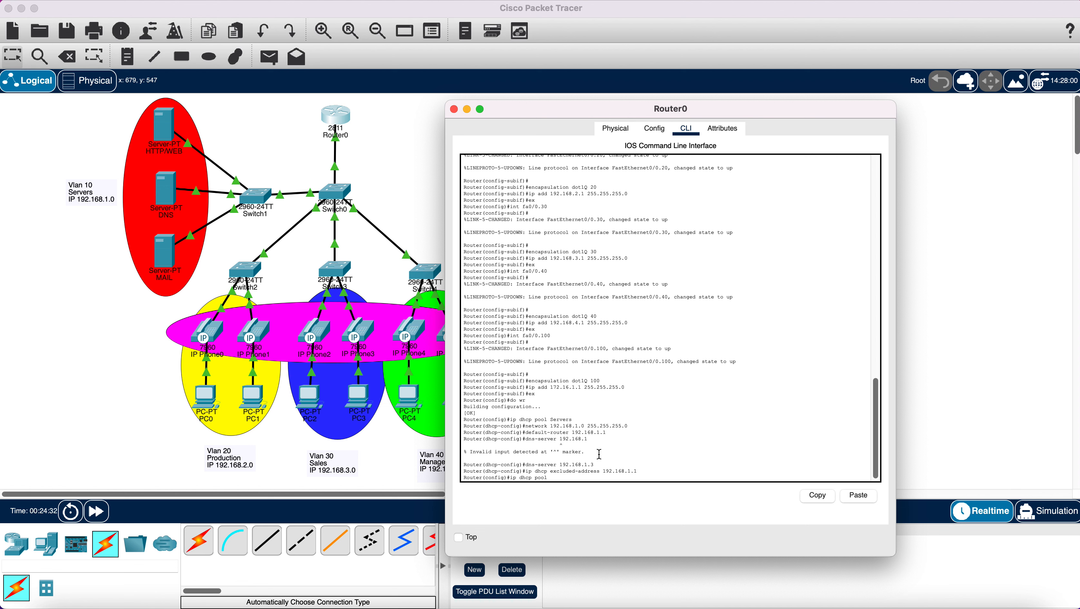
- Create the Production pool with network 192.168.2.0 255.255.255.0 and gateway 192.168.2.1
text(roduction)
key(Return)
text(netw)
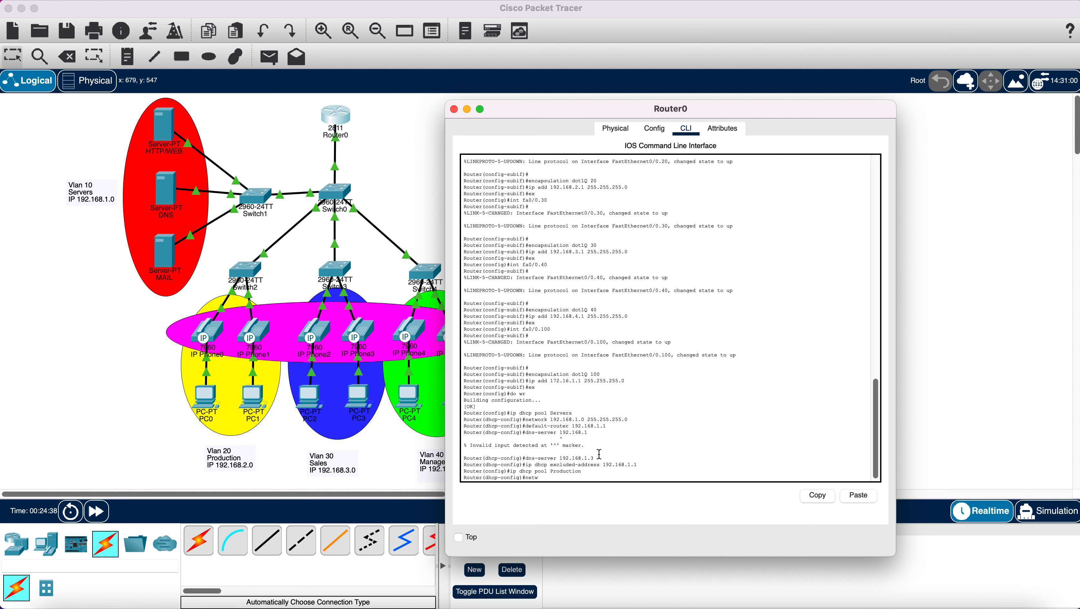
text(ork 192.168.2.0 255.255.255.0)
key(Return)
text(defa)
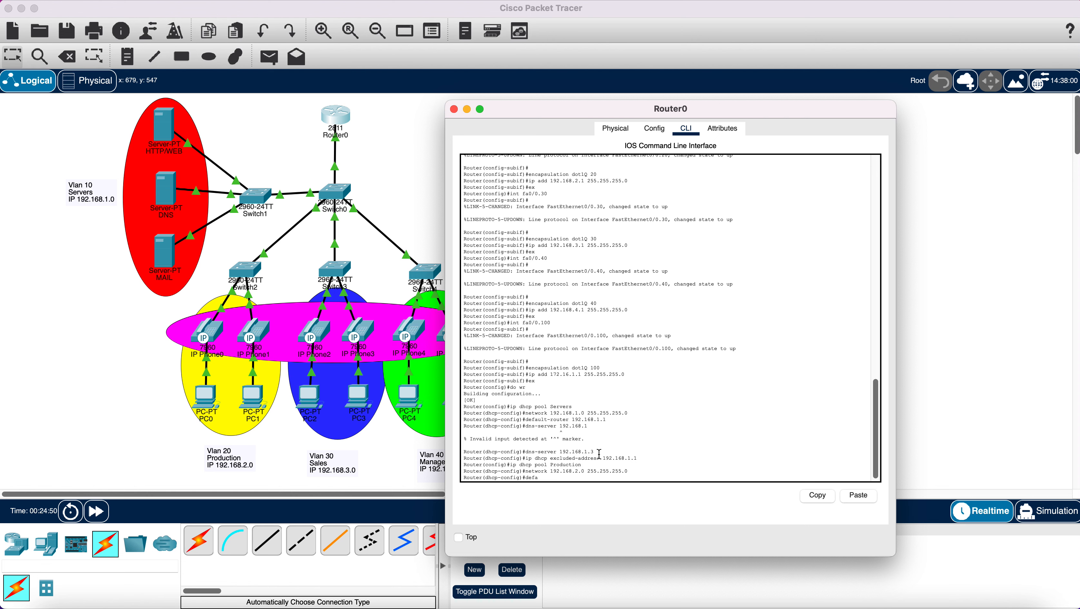
text(ult-router 192.168.2.1)
key(Return)
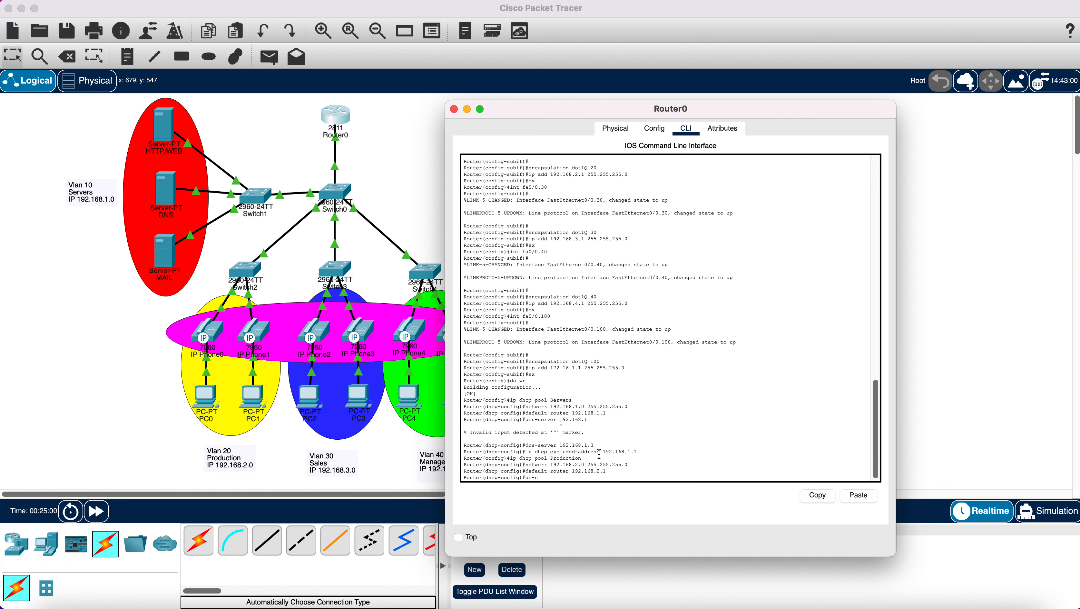
- Give Production DNS server 192.168.1.3 and exclude 192.168.2.1 via the pasted excluded-address command
key(BackSpace)
key(BackSpace)
text(s-server 192.168.1.3)
key(Return)
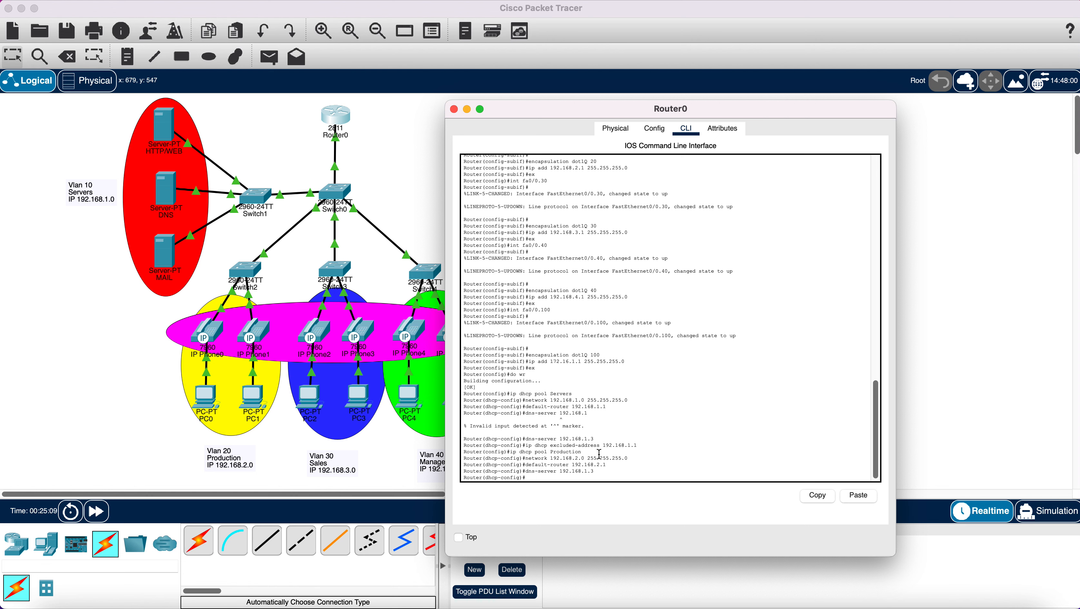
text(ip dh)
key(BackSpace)
right_click(584, 479)
click(601, 495)
text(2.168.2.1)
key(Return)
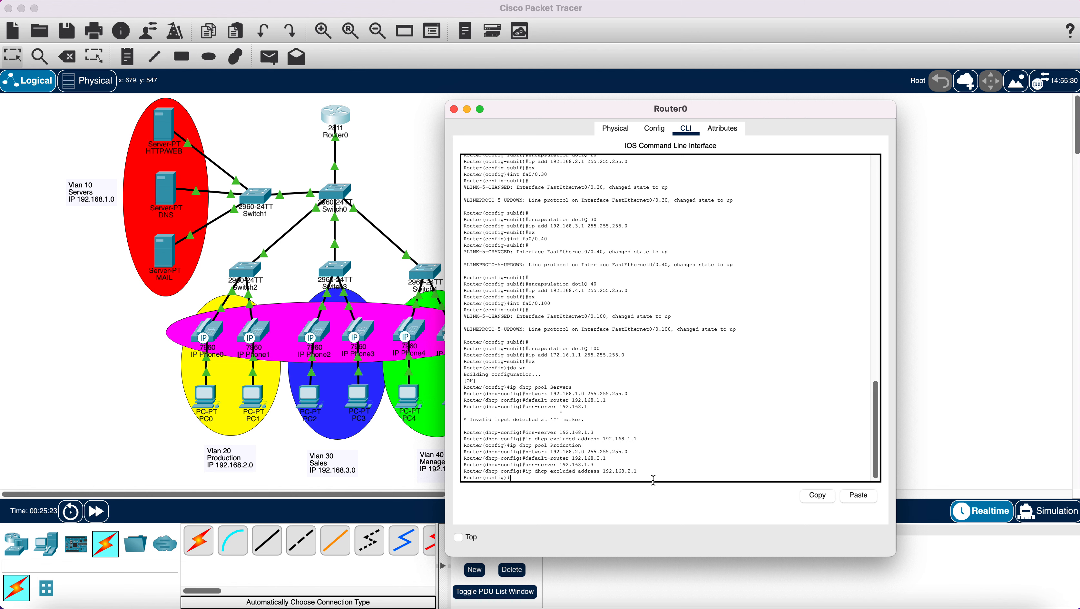
text(ip dhcp pool Sales)
- Create the Sales pool with network 192.168.3.0 255.255.255.0 and gateway 192.168.3.1
key(Return)
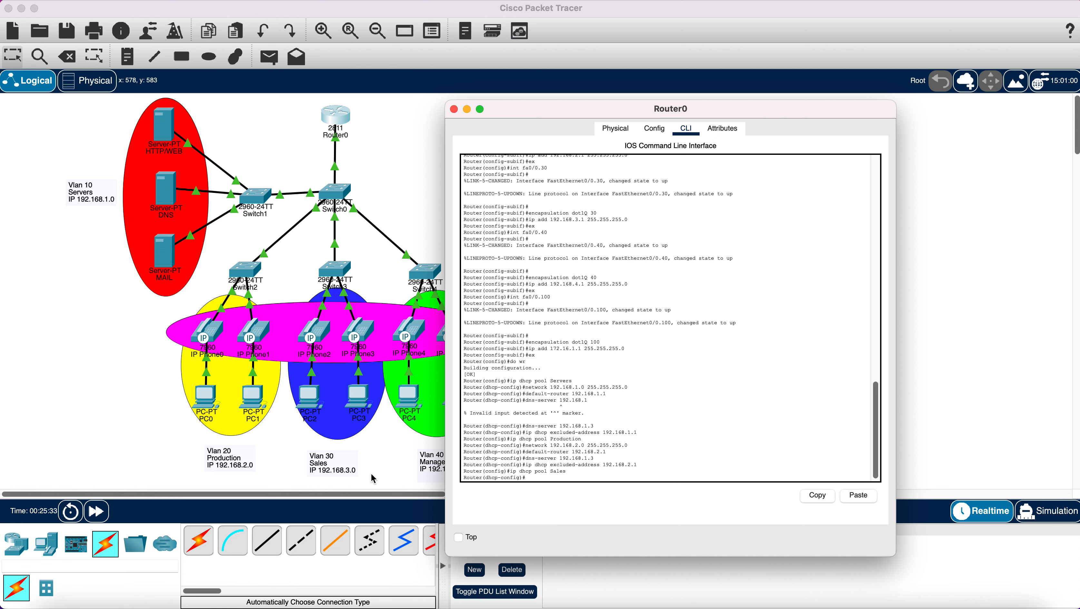
drag(553, 115, 651, 95)
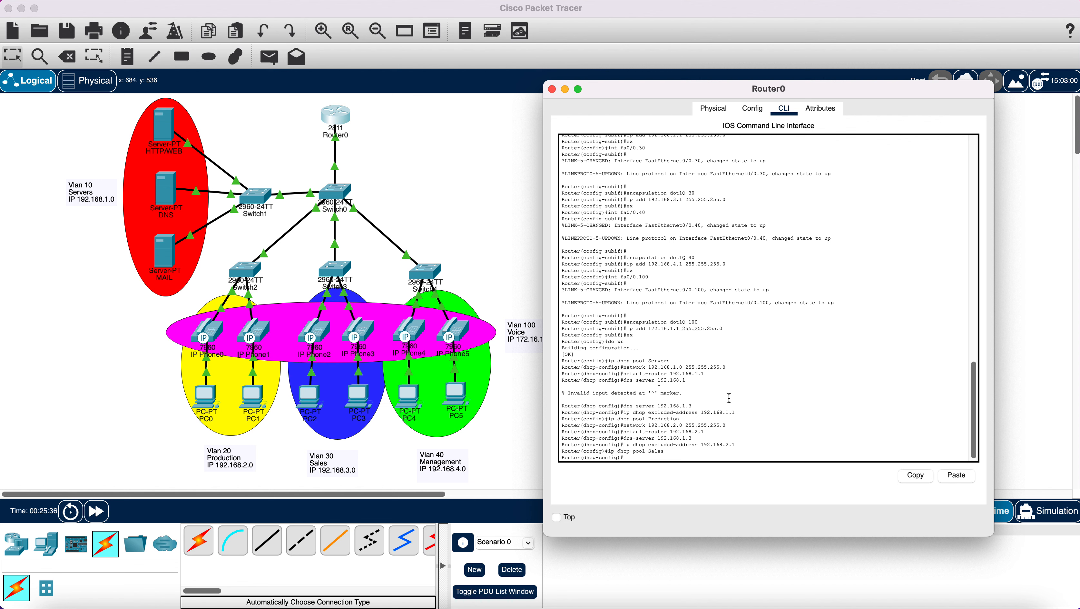
text(network 192.168.3.0 255.255.255.0)
key(Return)
text(d)
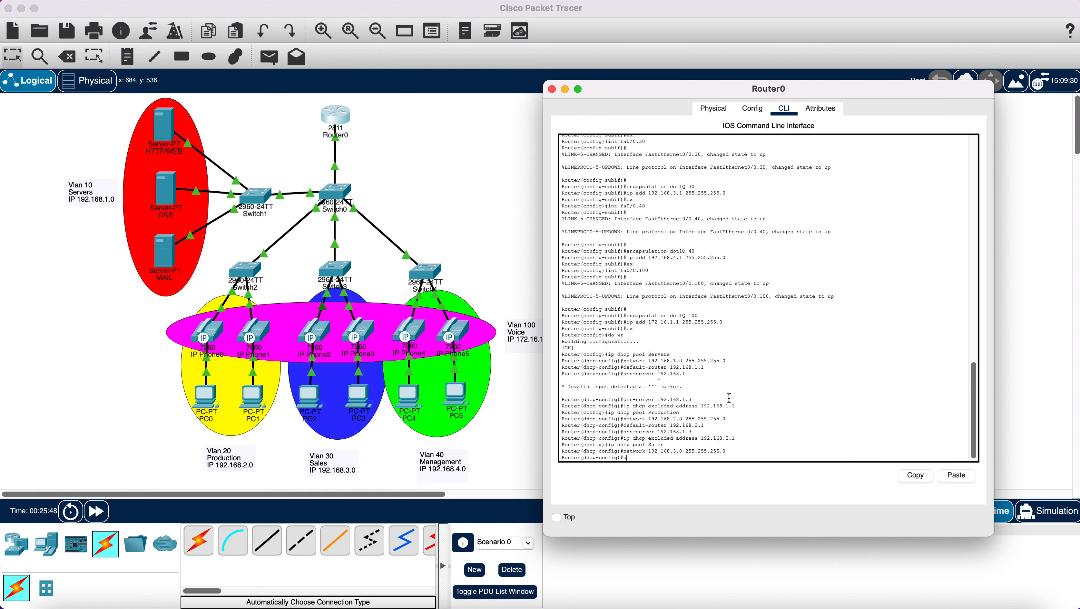
text(efault)
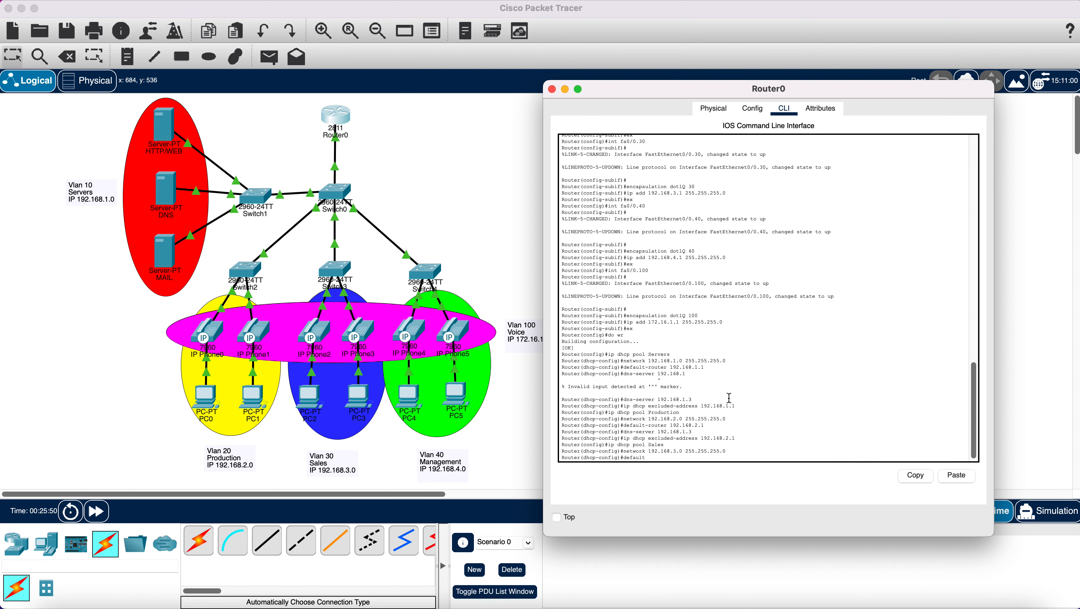
text(-router)
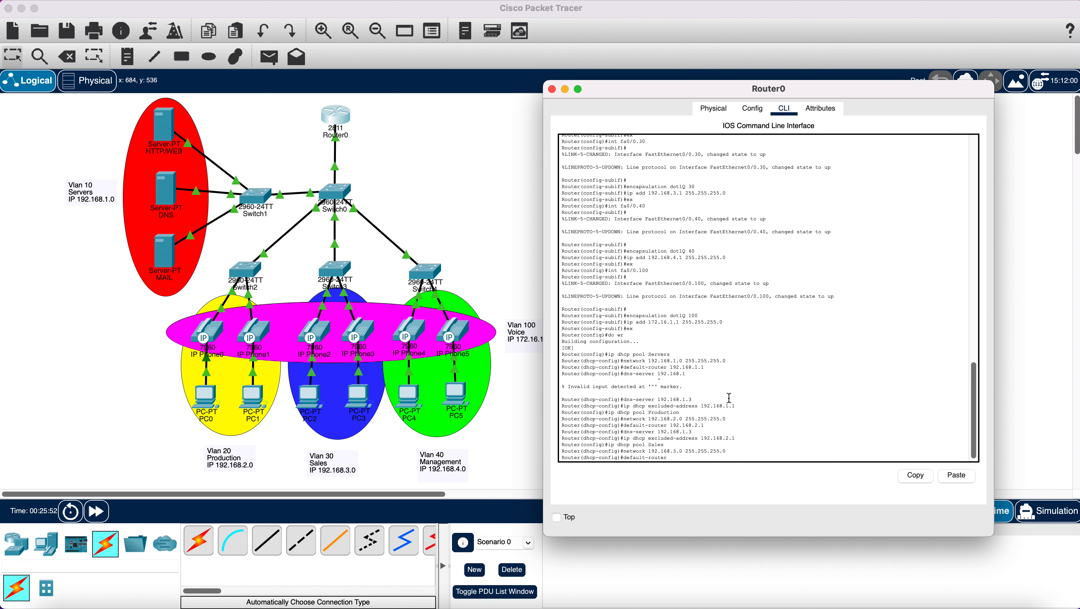
text( 192.168.3.1)
key(Return)
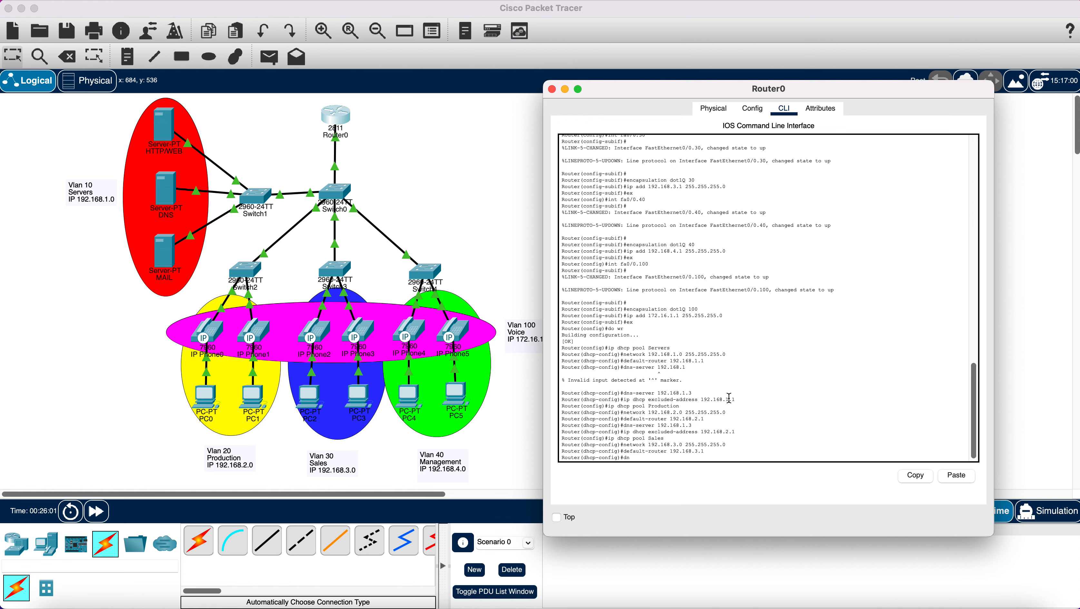
- Give Sales DNS server 192.168.1.3 and exclude 192.168.3.1 via the pasted command
text(dns-server 192.168.1.3)
key(Return)
right_click(692, 451)
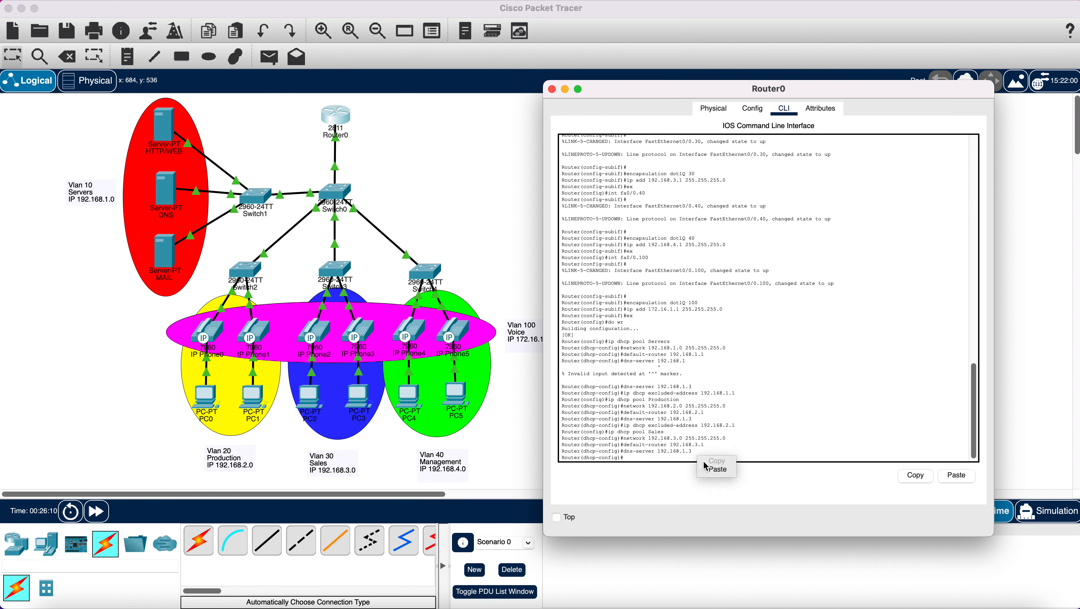
click(716, 471)
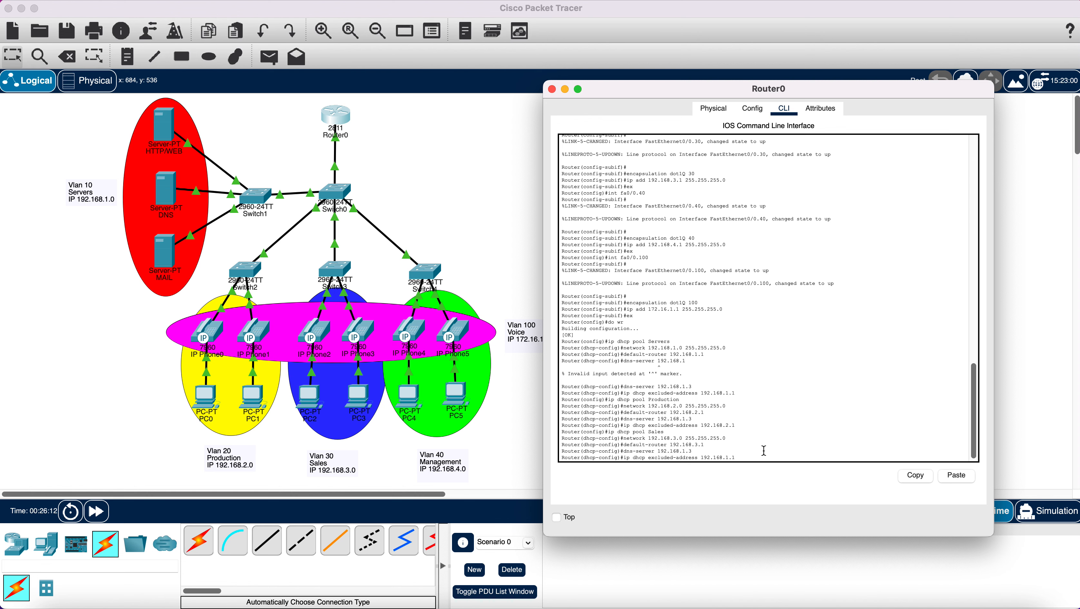
key(BackSpace)
text(3.1)
key(Return)
text(ip)
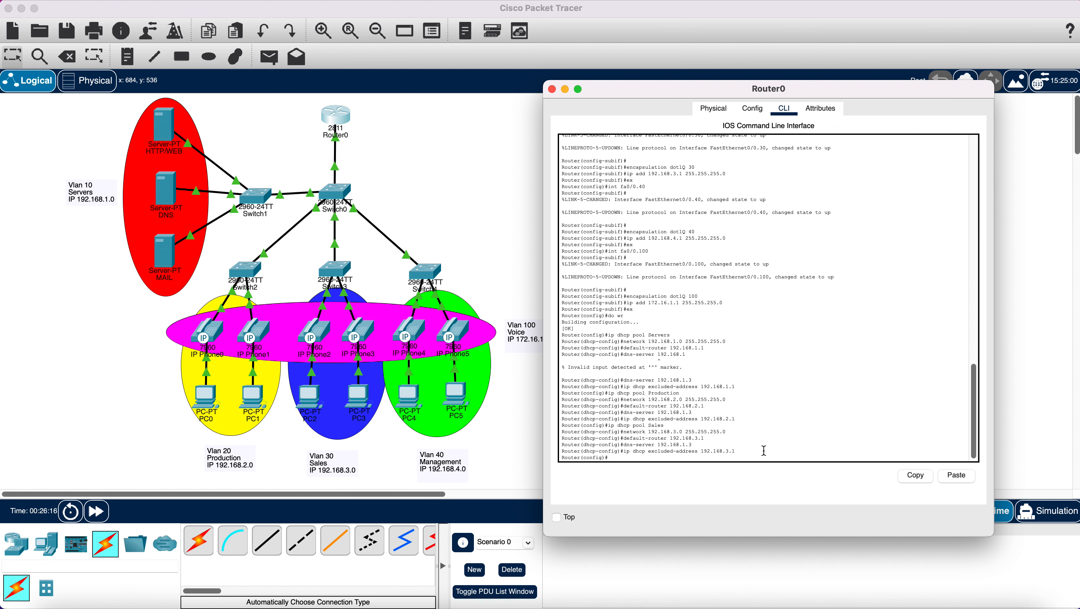
text( dhcp pool Management)
- Create the Management pool with network 192.168.4.0/24 and gateway 192.168.4.1
key(Return)
text(netw)
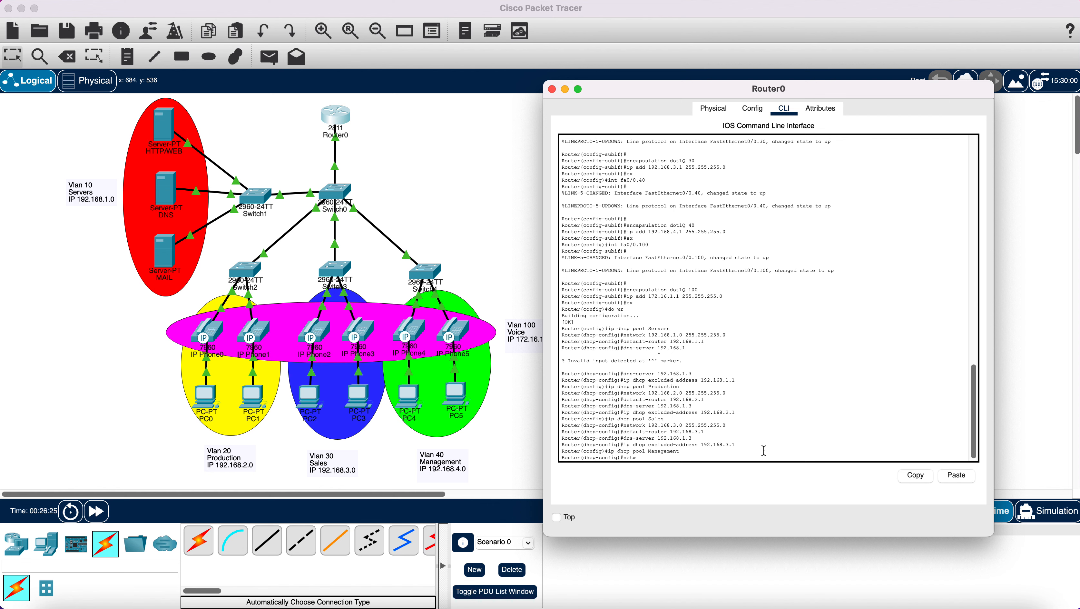
text(ork 192.168.4.0 255.255.255.0)
key(Return)
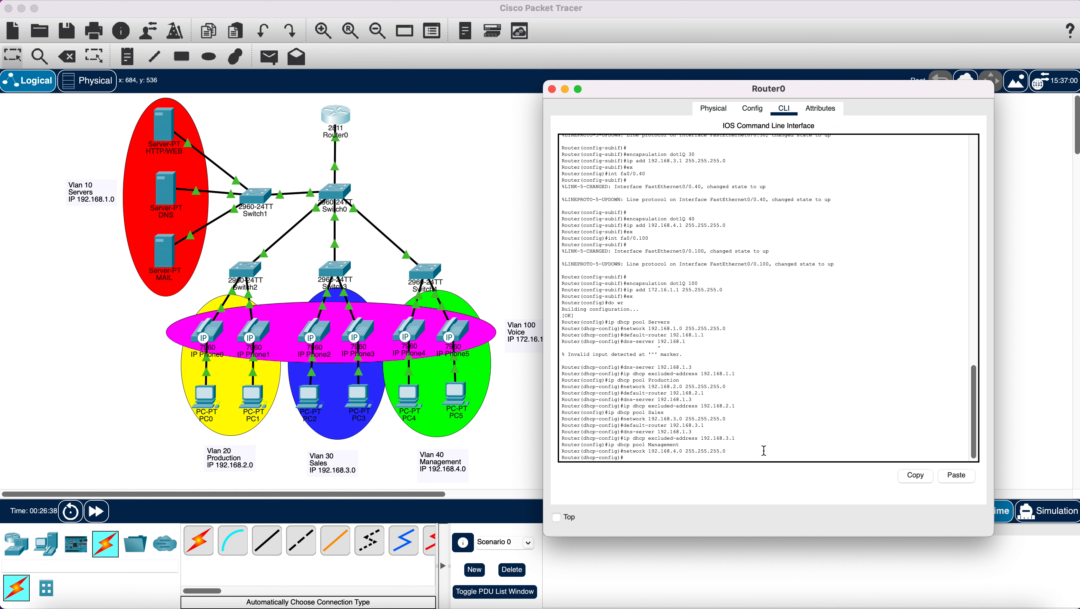
text(default-e)
key(BackSpace)
text(router )
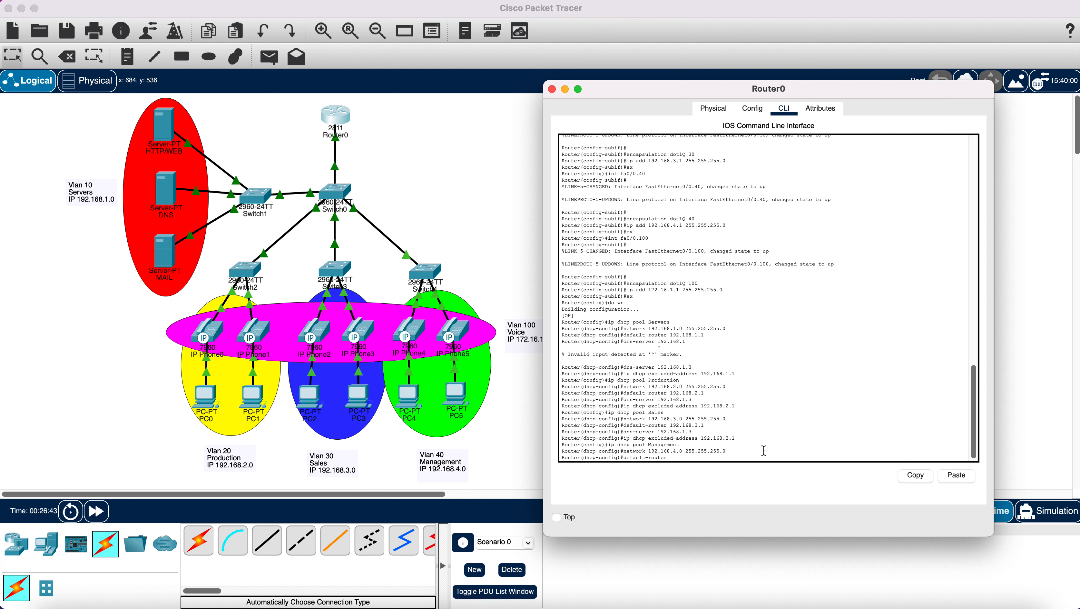
text(192.1)
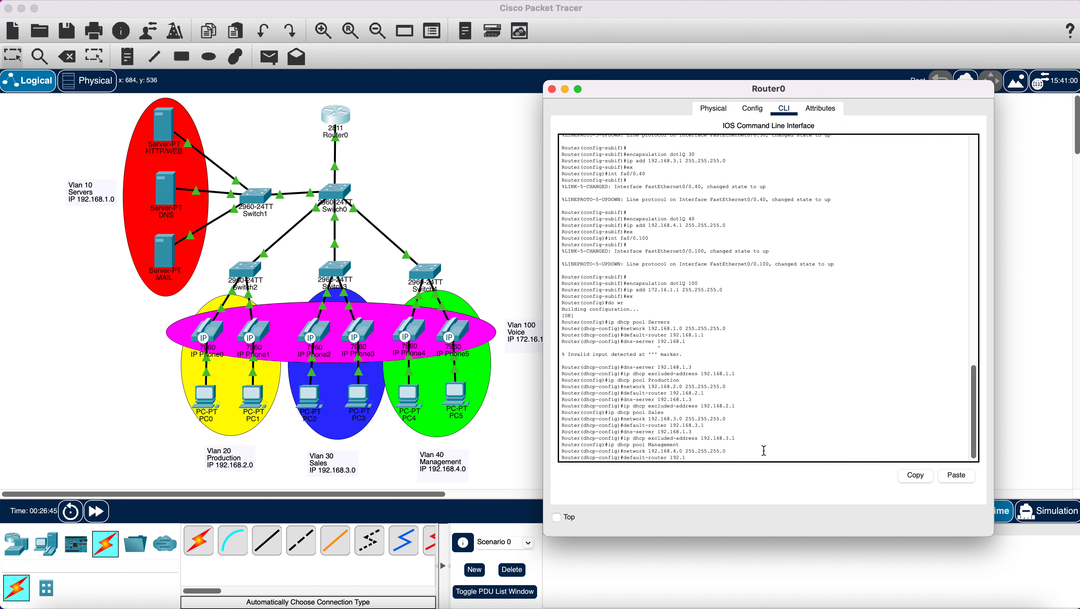
text(68.4.1)
key(Return)
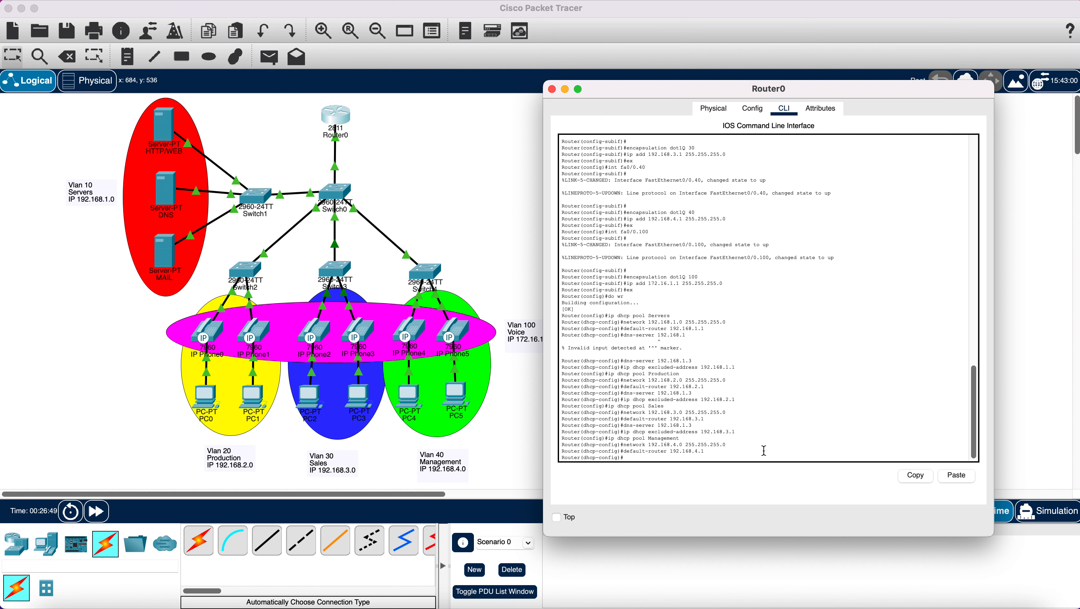
- Give Management DNS server 192.168.1.3 and exclude 192.168.4.1 via the pasted command
text(dns-server 192.168.1.3)
key(Return)
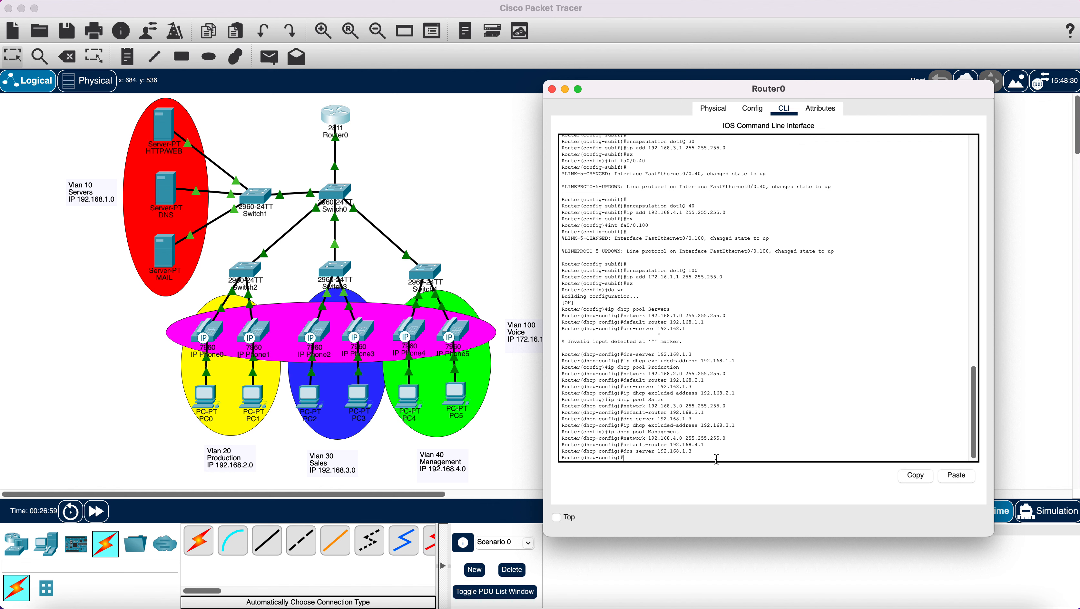
right_click(688, 460)
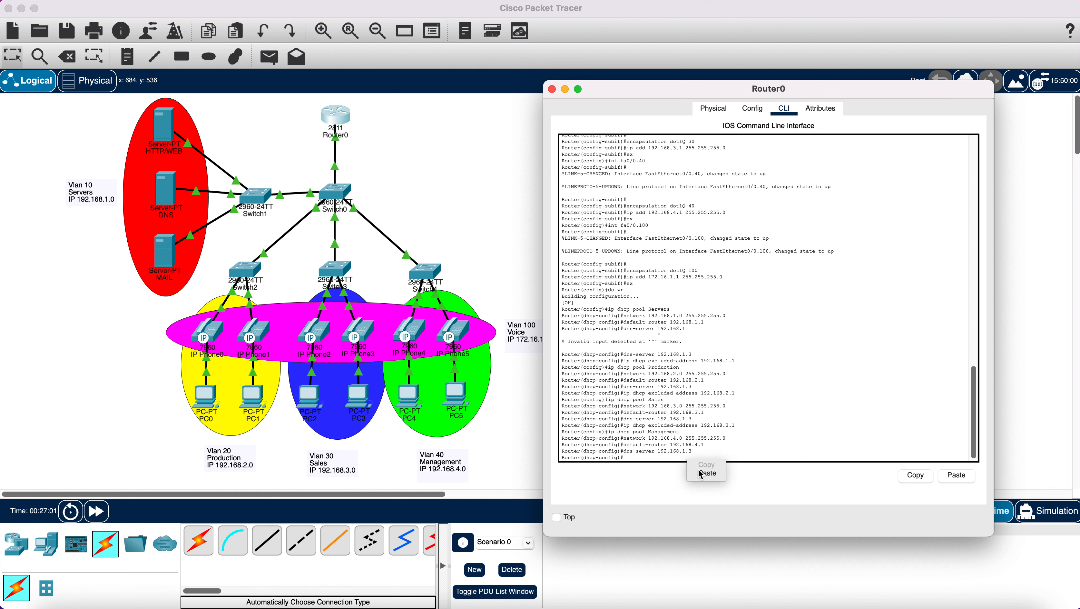
click(708, 473)
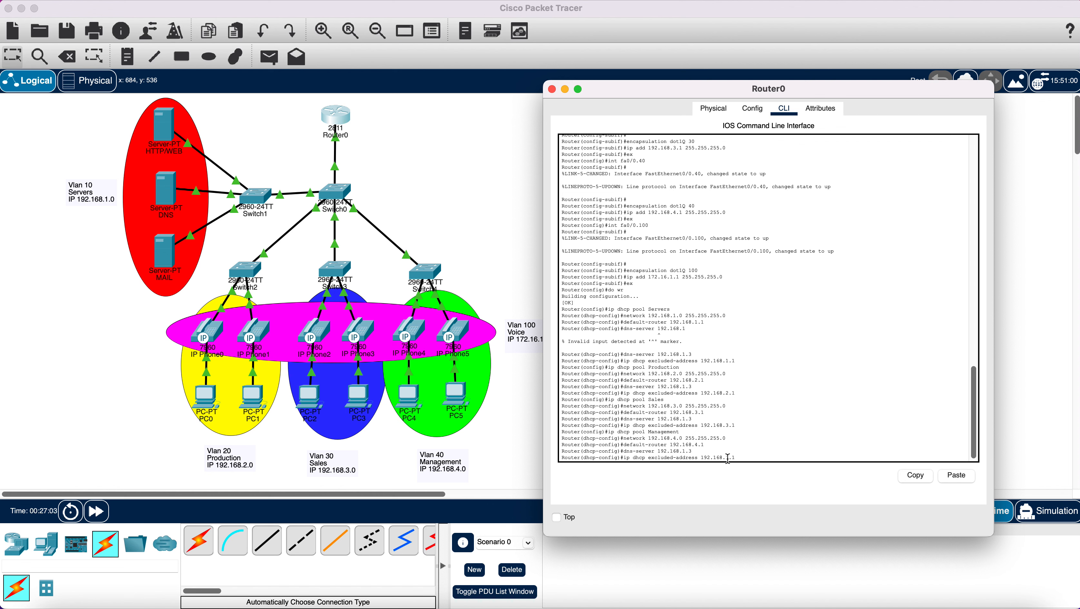
key(BackSpace)
key(BackSpace)
key(BackSpace)
text(4.1)
key(Return)
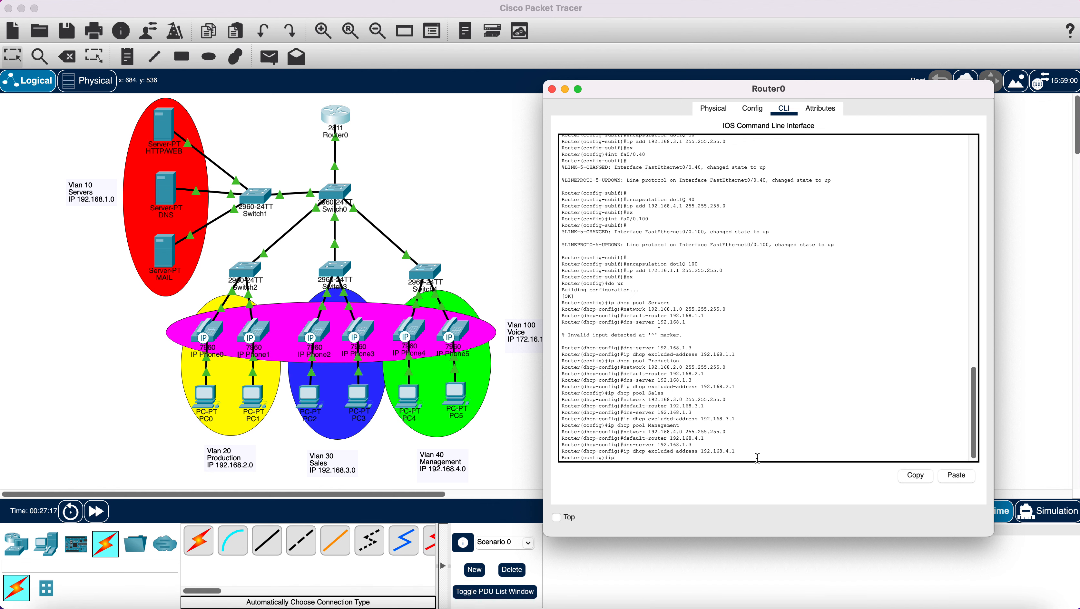
- Create the Voice pool with network 172.16.1.0 255.255.255.0 and gateway 172.16.1.1
text(hcp pool Voice)
key(Return)
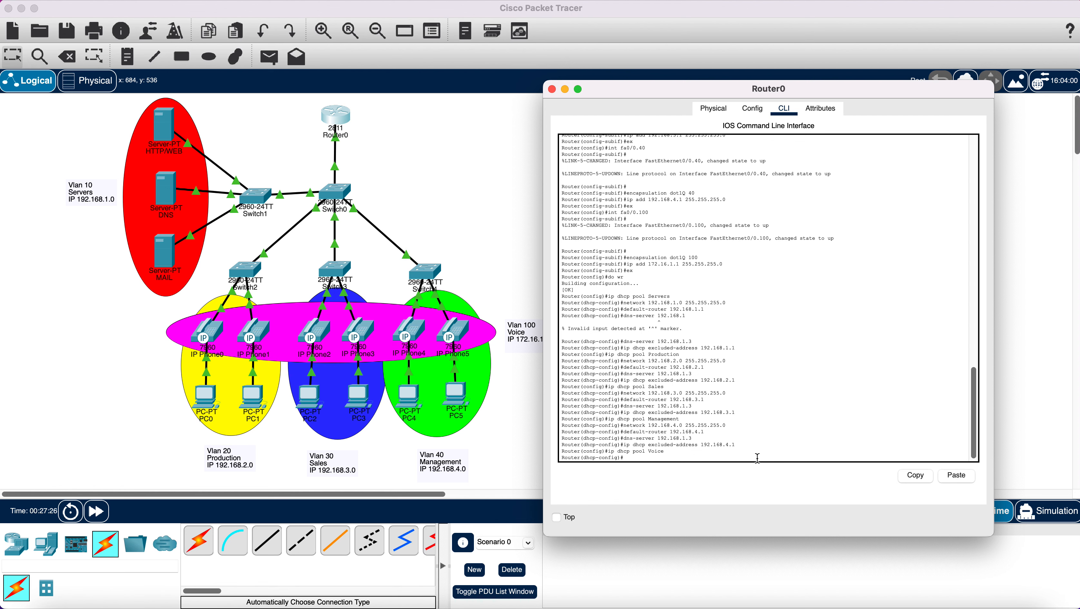
text(network 172.16)
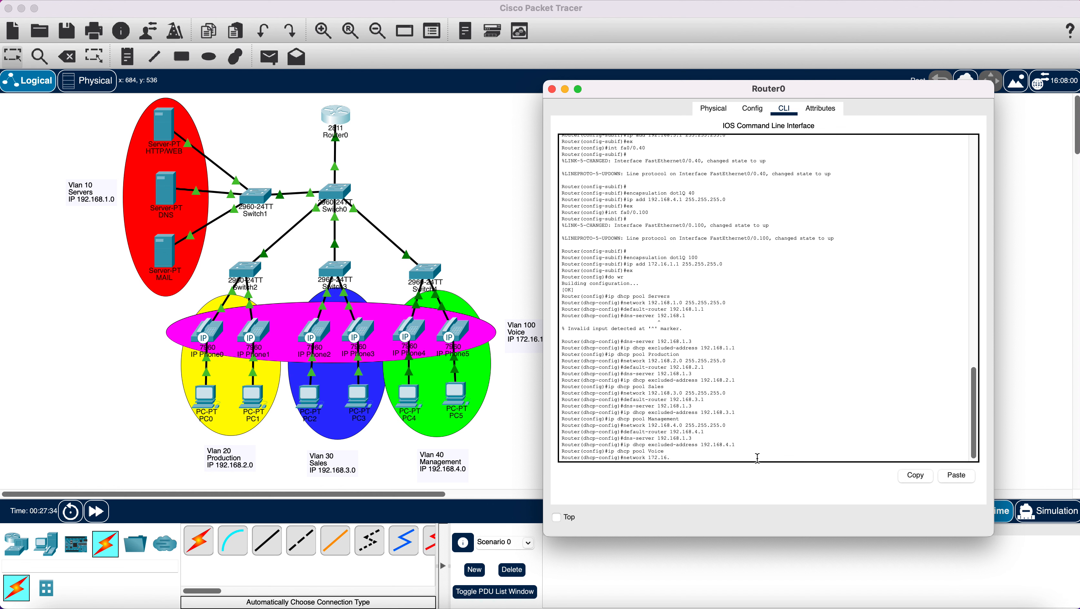
text(.1.0)
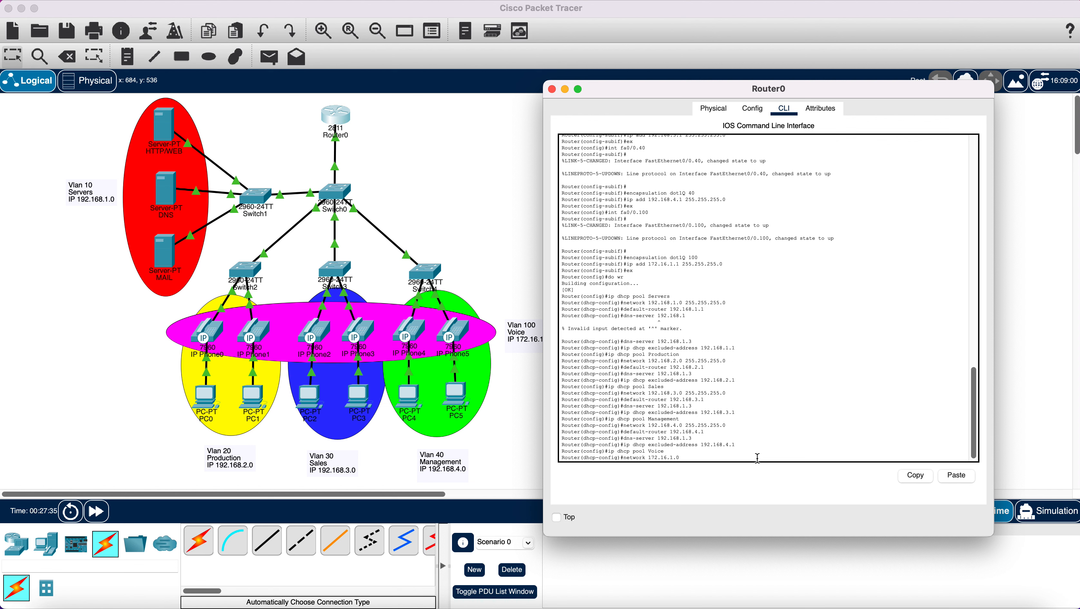
text( 255.255.255)
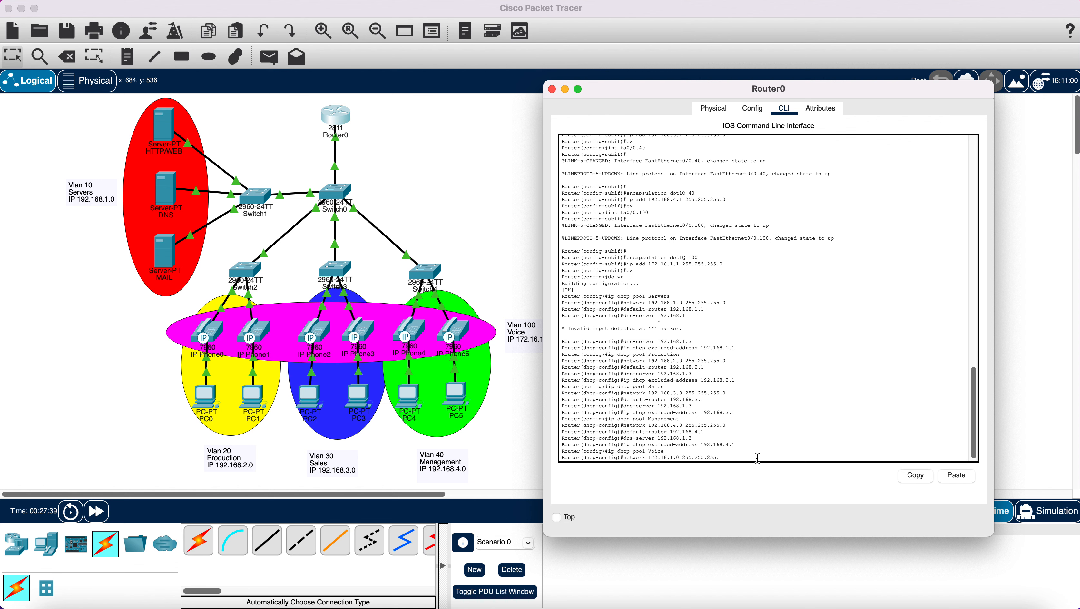
text(.0)
key(Return)
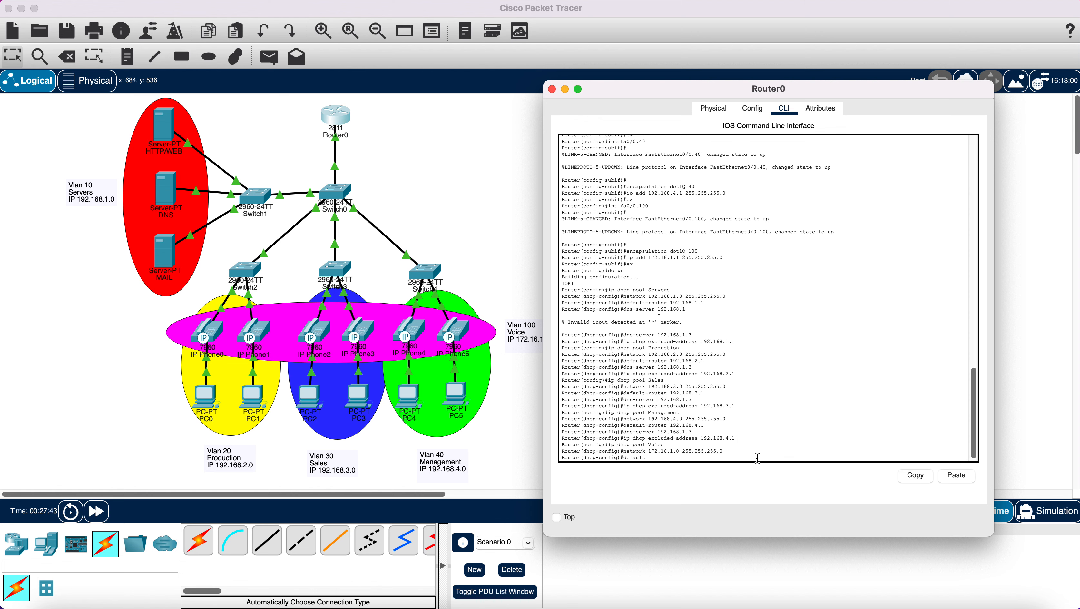
text(default-router 172.16.1.1)
key(Return)
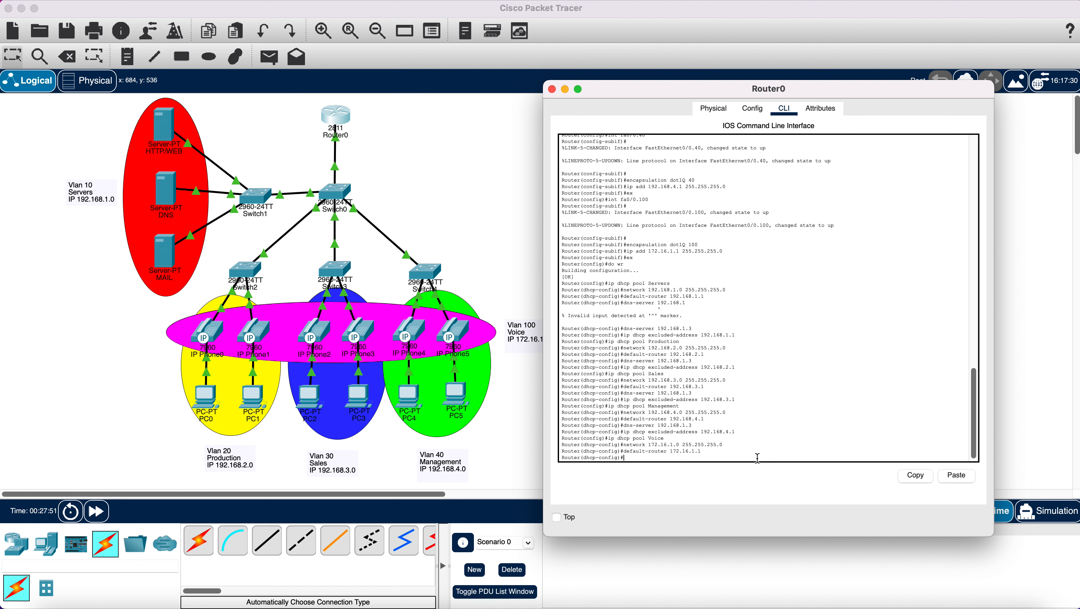
- Give the Voice pool DNS server 192.168.1.3 and option 150 ip 172.16.1.1
text(d)
text(ns-server 192.168.1.3)
key(Return)
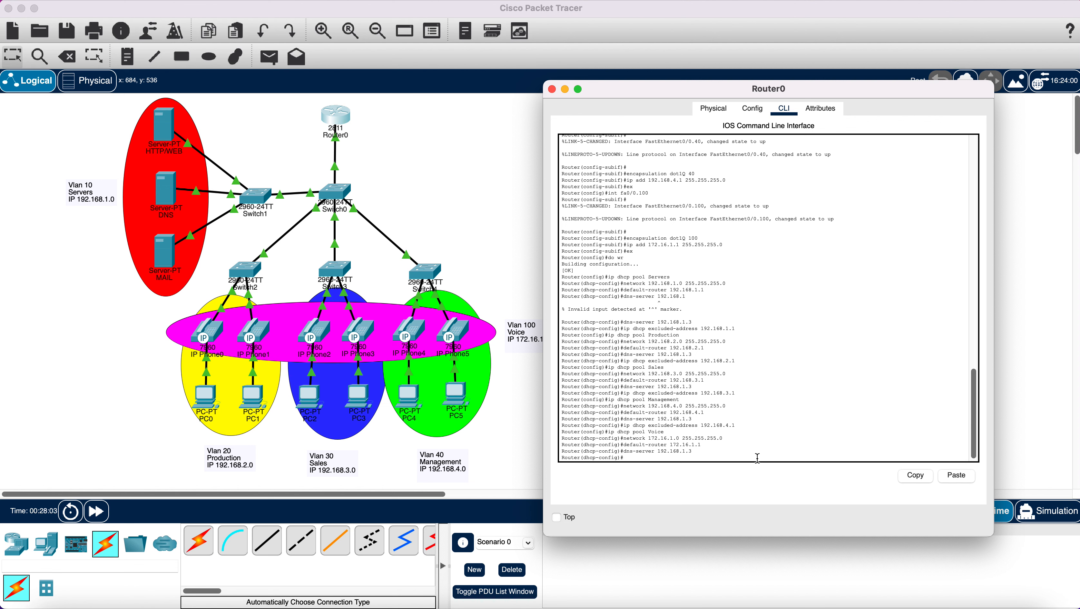
text(option 150)
text(ip 172.16.1.1)
key(Return)
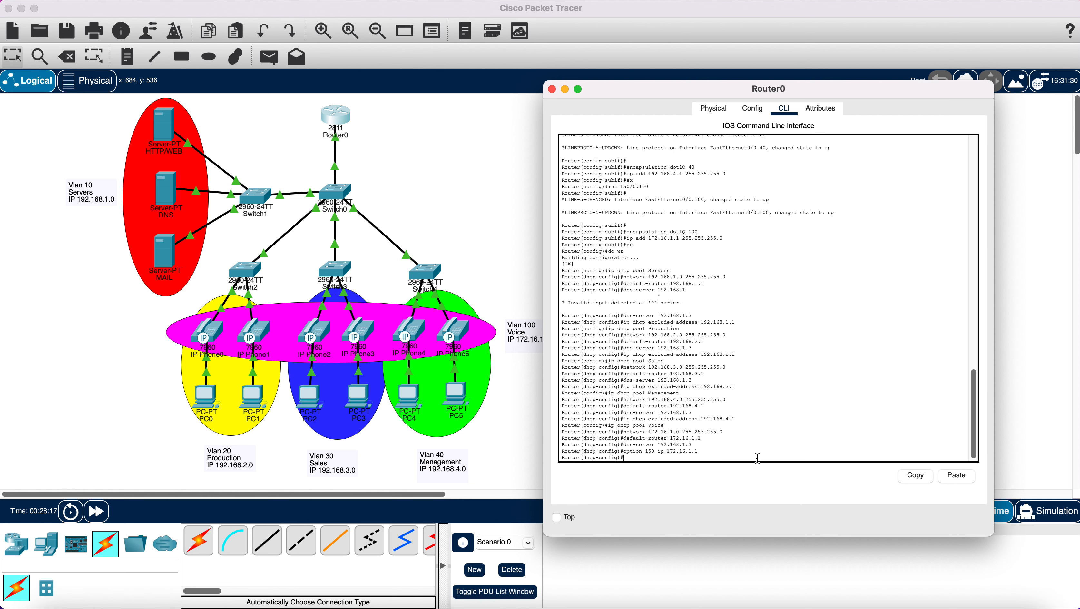
- Add an excluded address (171.16.1.1) for the Voice range by editing the pasted command
right_click(712, 459)
click(730, 471)
key(BackSpace)
key(BackSpace)
key(BackSpace)
text(71.16.1)
key(Return)
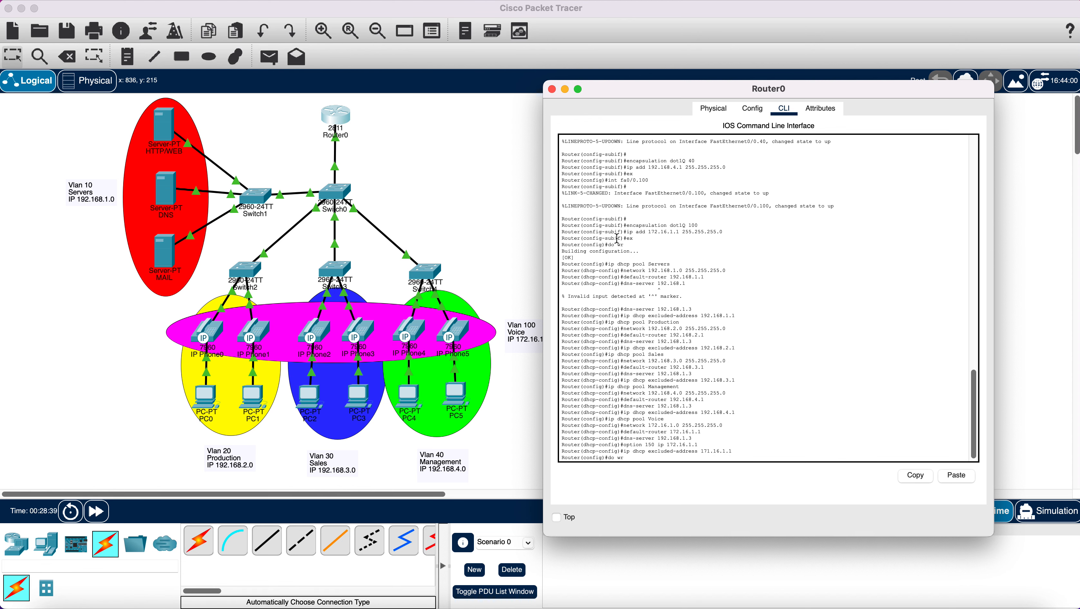
- Save Router0's running configuration with 'do wr' and return to the topology view
text(wr)
key(Return)
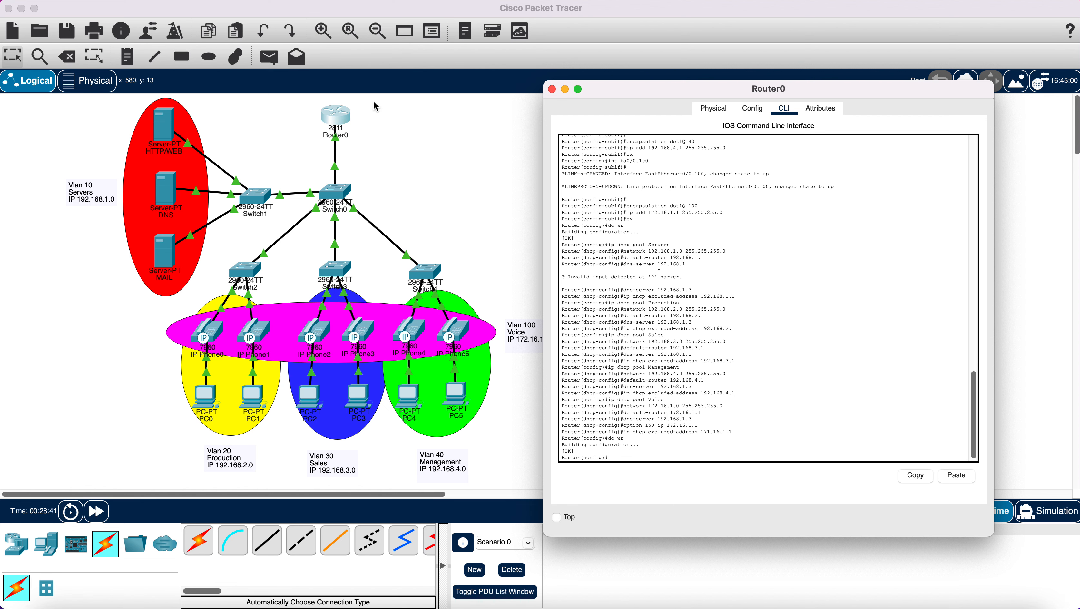
click(403, 145)
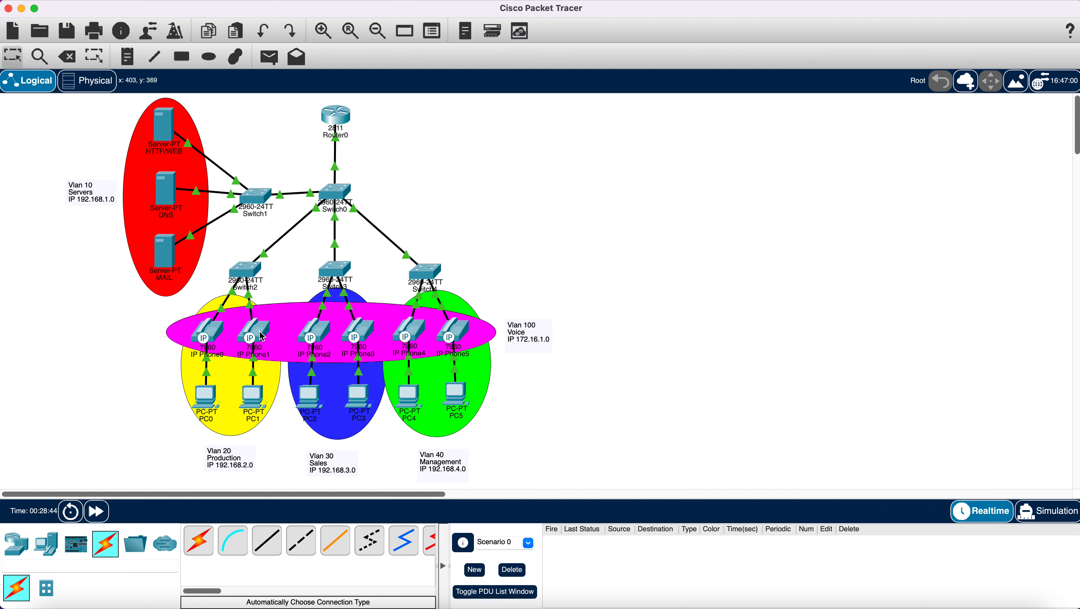
mouse_move(262, 336)
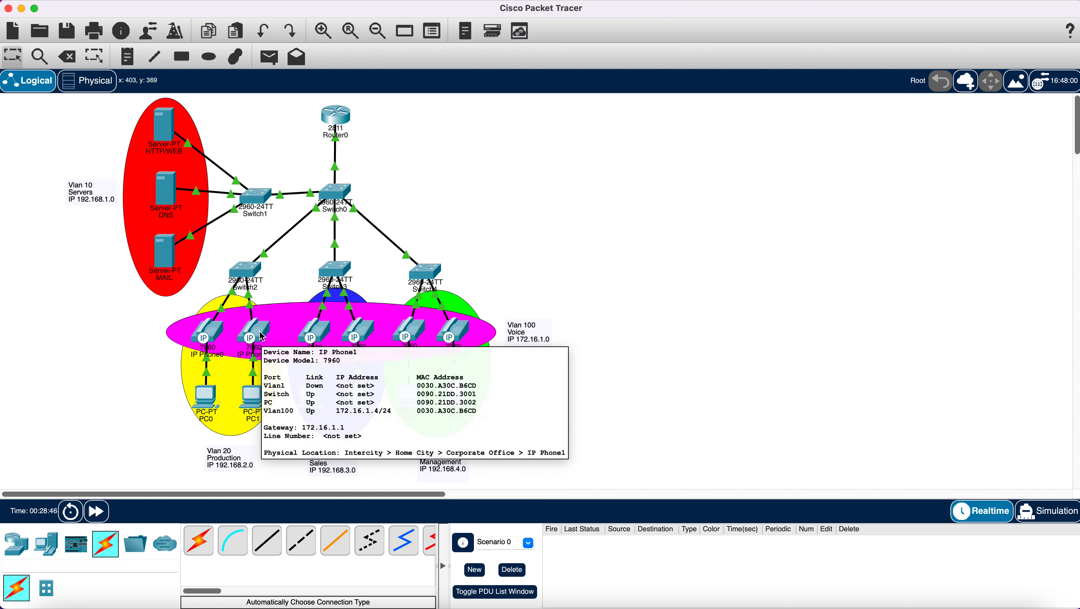
mouse_move(209, 336)
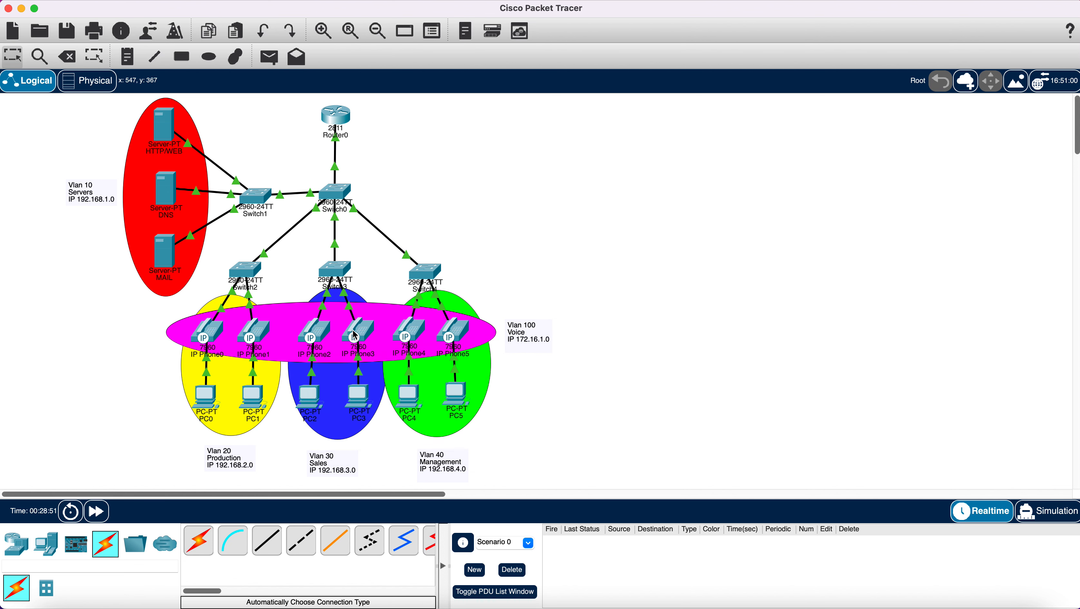
mouse_move(355, 336)
mouse_move(405, 337)
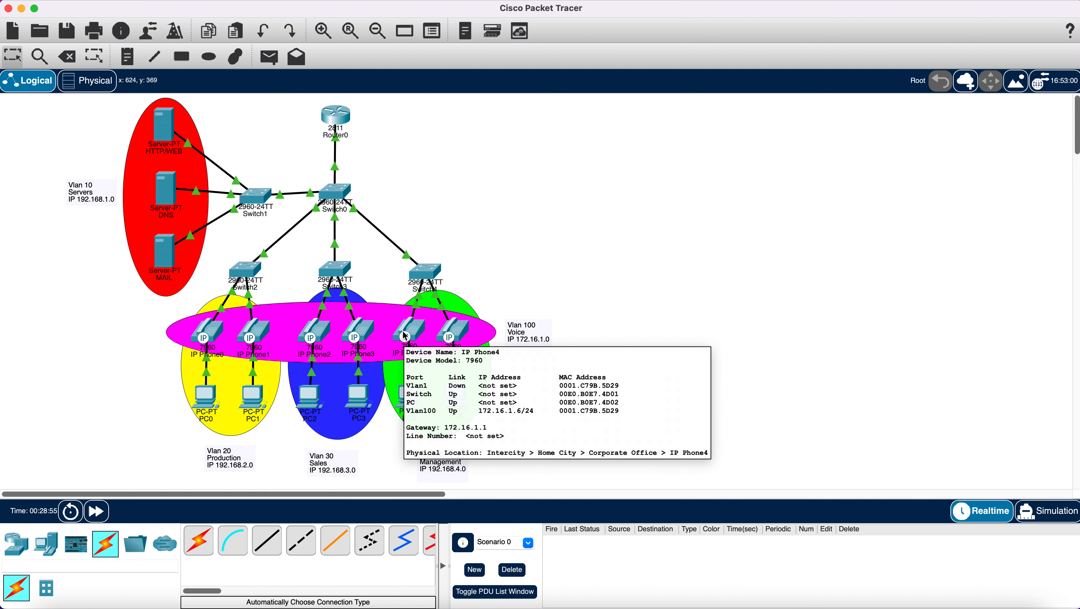
mouse_move(466, 337)
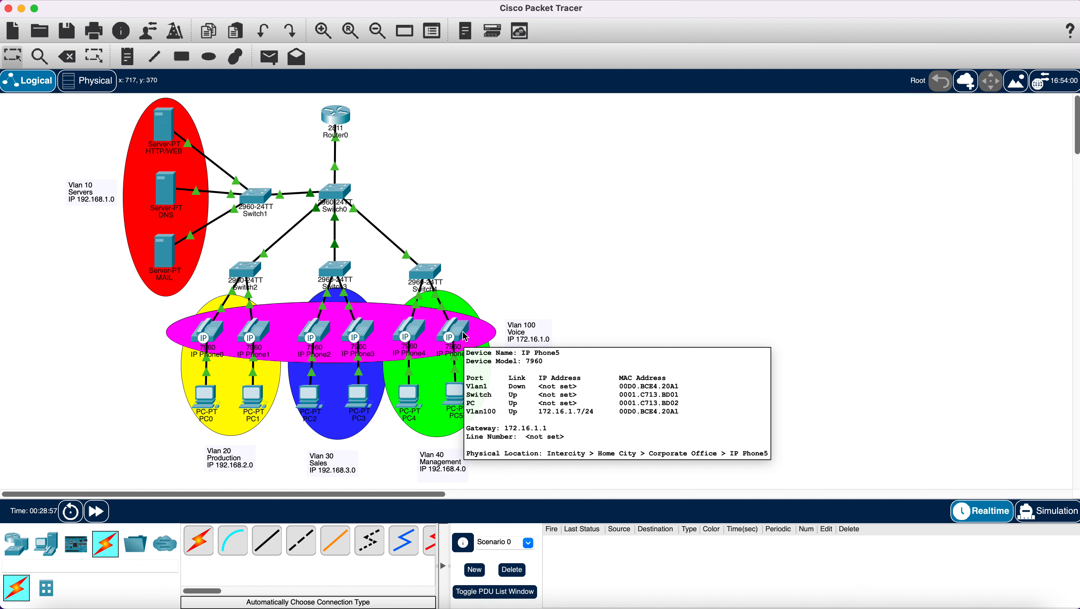
- Switch PC0's IP Configuration to DHCP so it gets 192.168.2.2
click(205, 402)
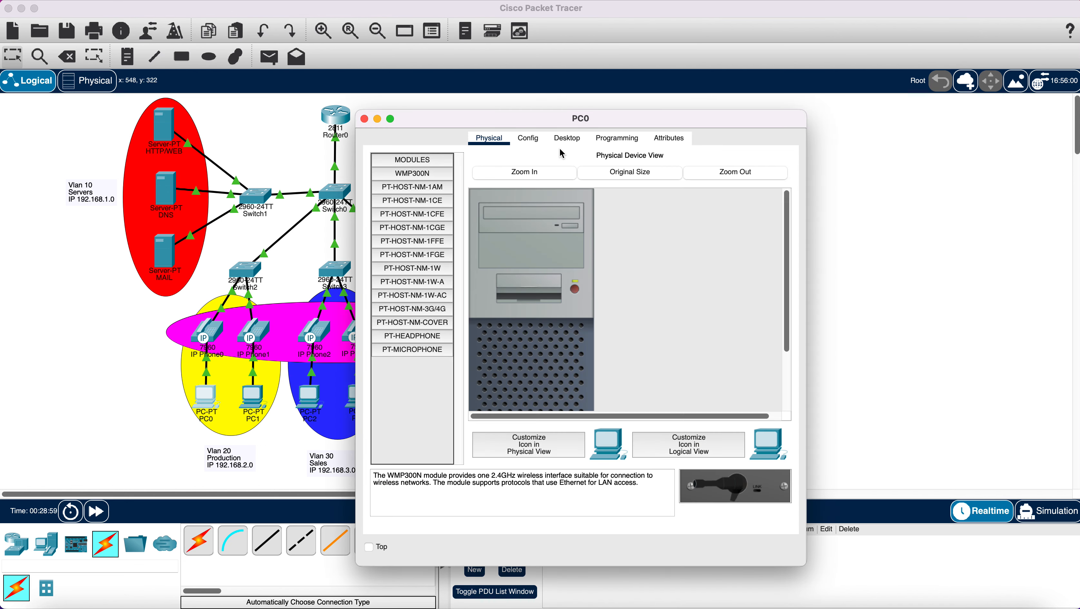
click(568, 140)
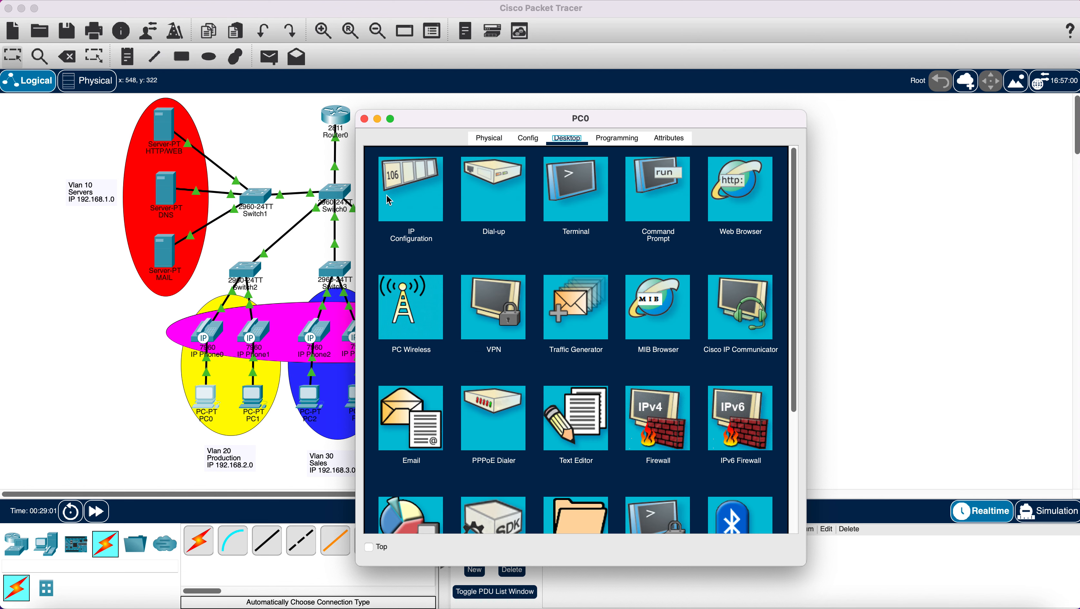
click(389, 200)
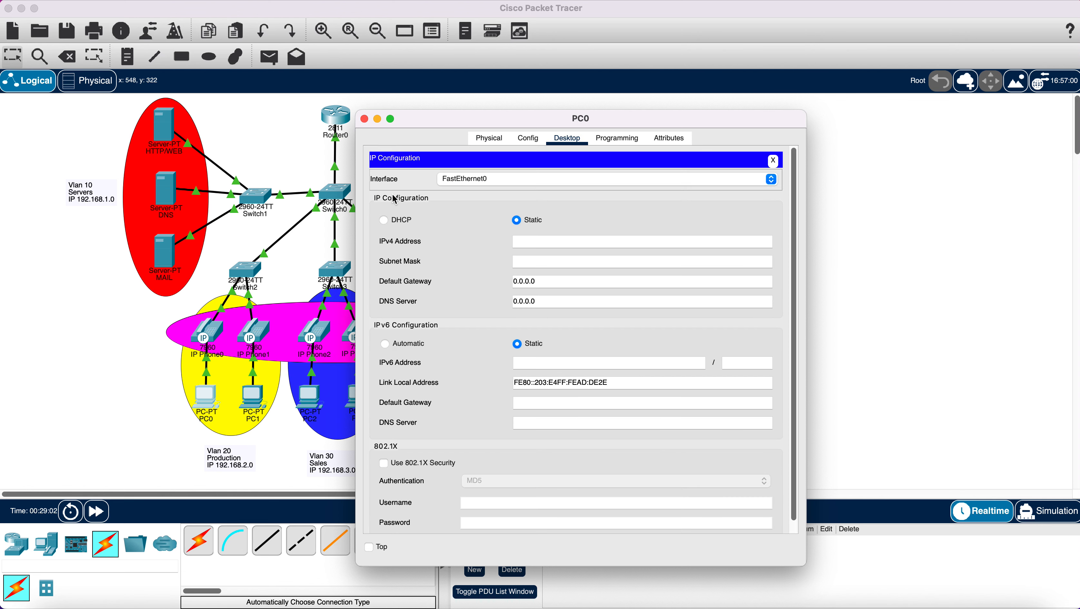
click(384, 221)
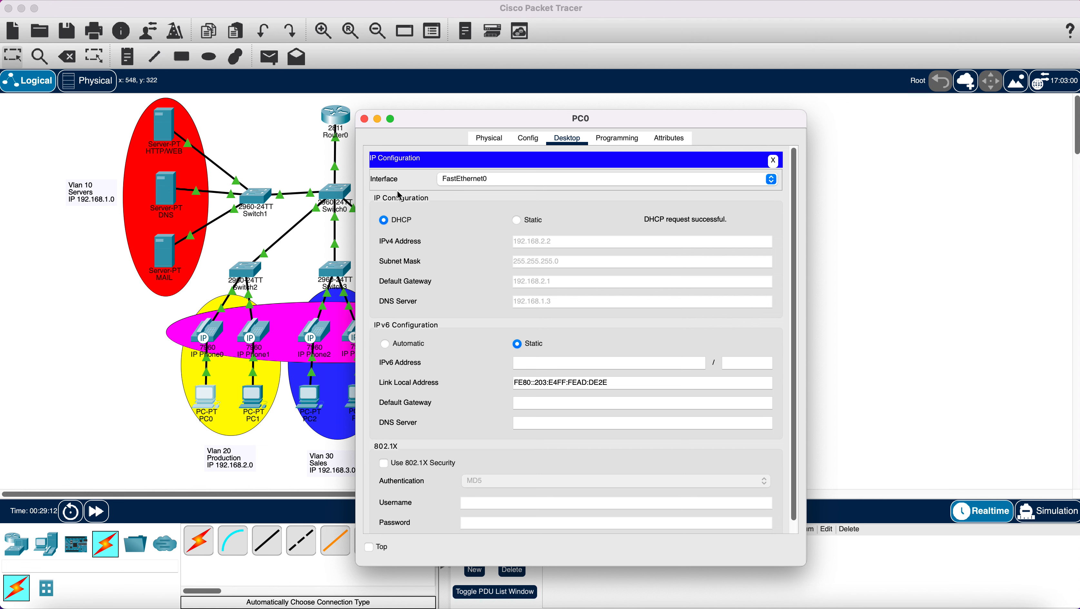
click(365, 119)
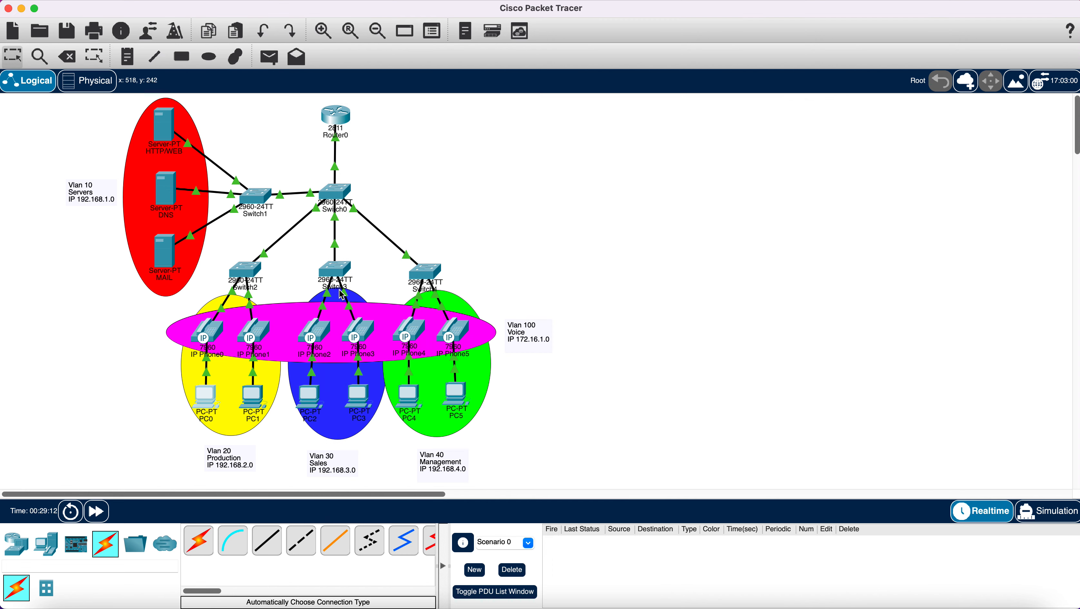
- Switch PC1's IP Configuration to DHCP so it gets 192.168.2.3 with gateway 192.168.2.1
click(254, 399)
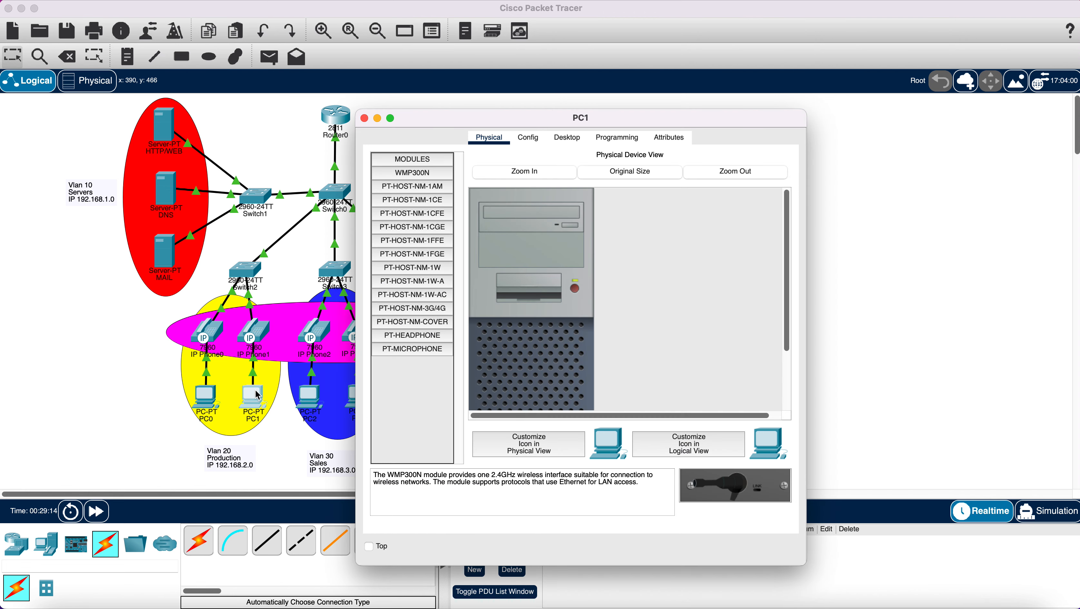
click(582, 143)
click(406, 197)
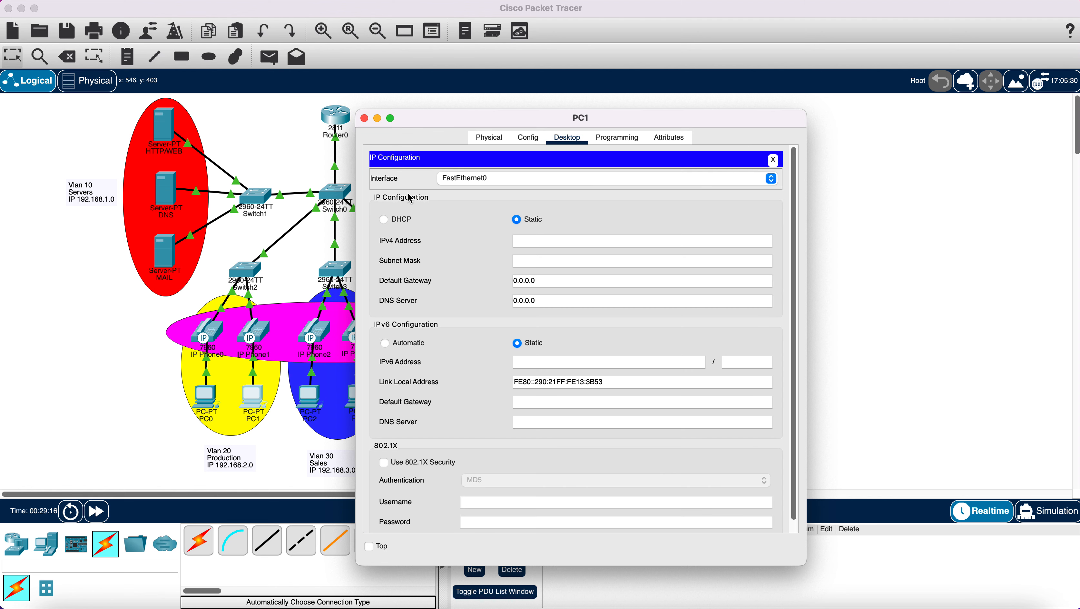
click(403, 219)
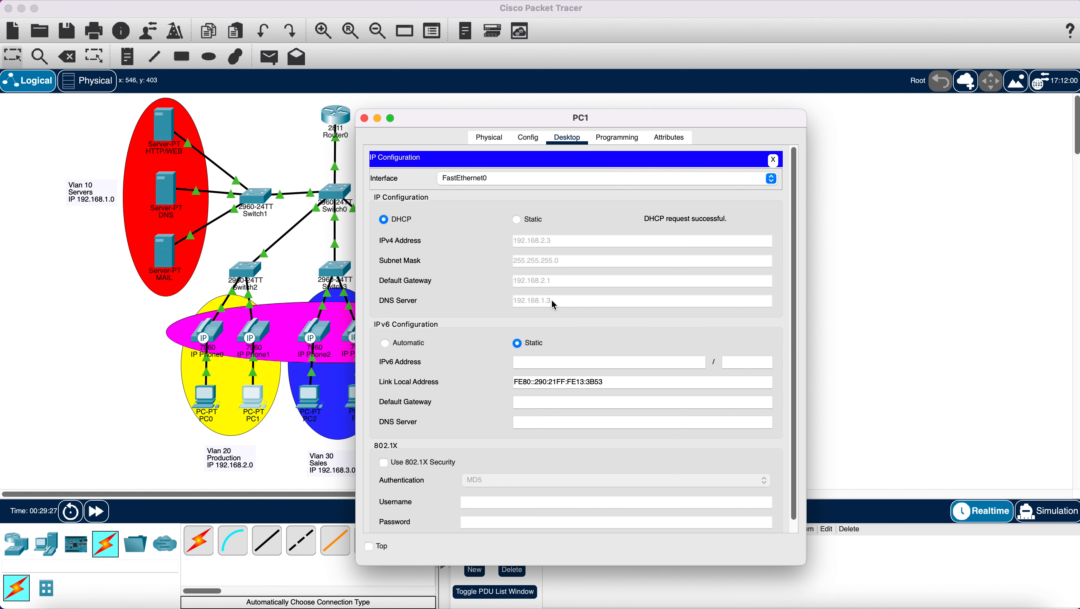
click(365, 121)
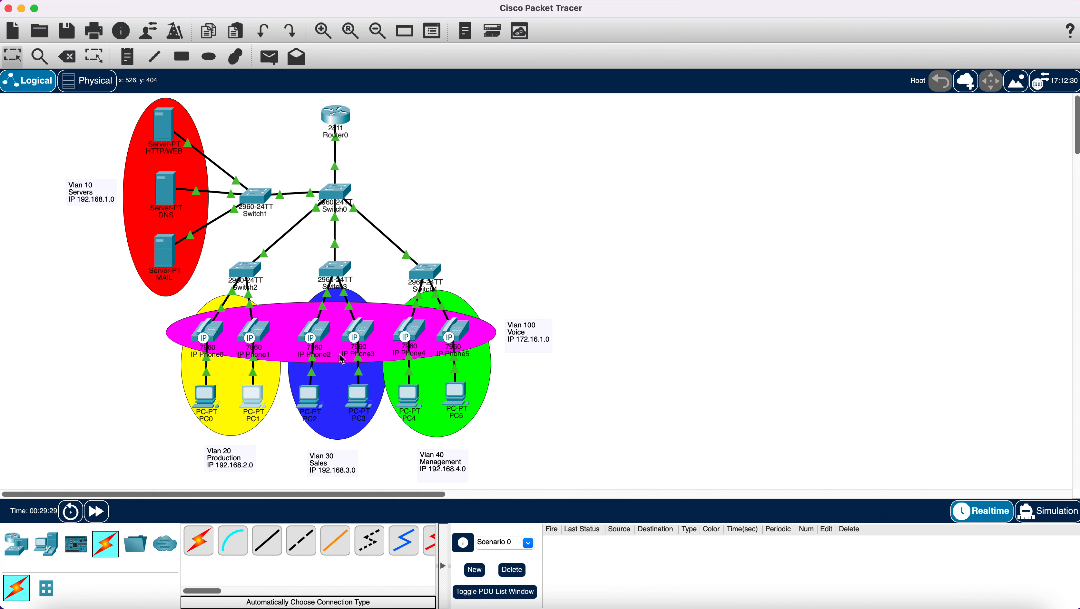
- Switch PC2's IP Configuration to DHCP addressing
click(310, 399)
click(567, 137)
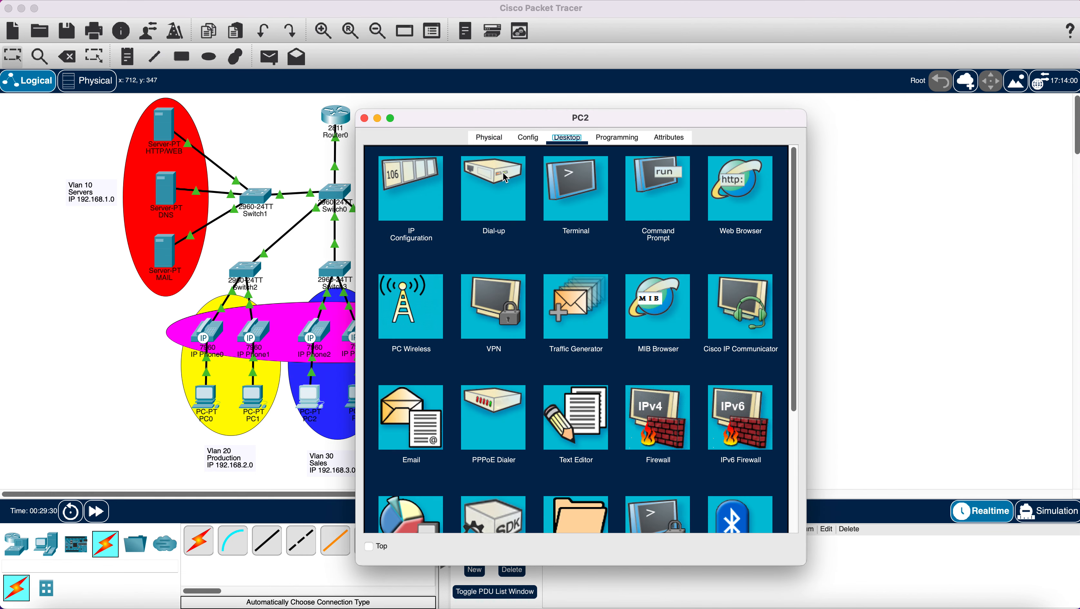
click(422, 188)
click(384, 220)
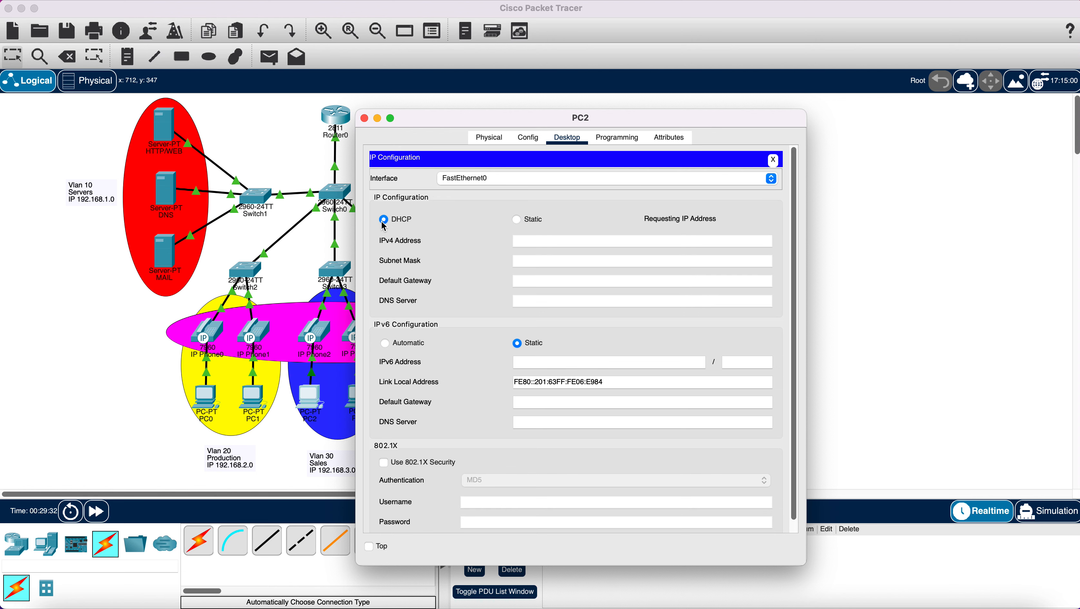
click(364, 118)
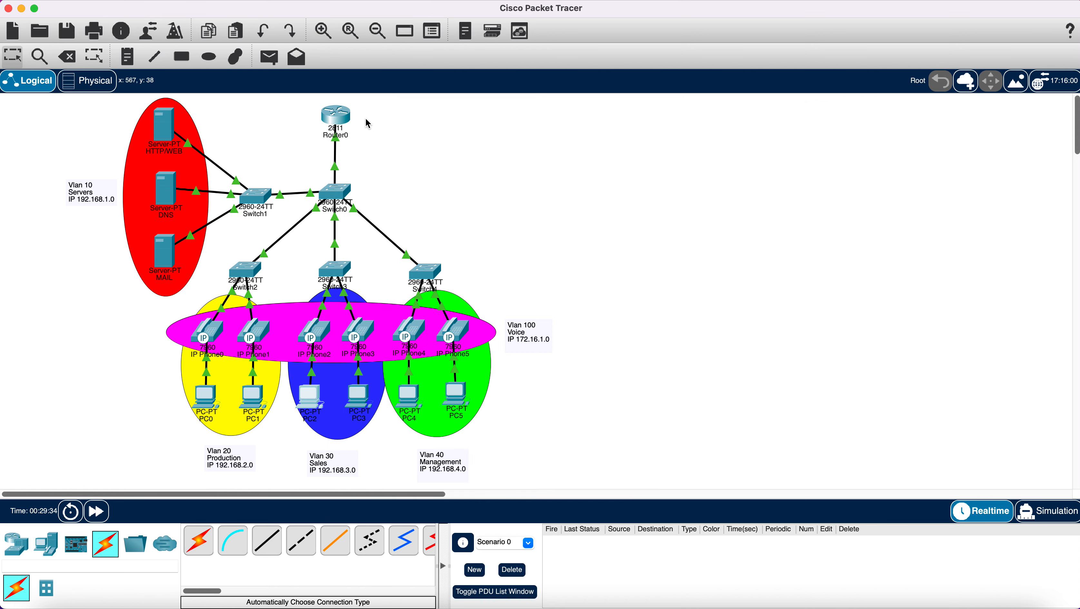
- Switch PC3's IP Configuration to DHCP addressing
click(358, 397)
click(571, 138)
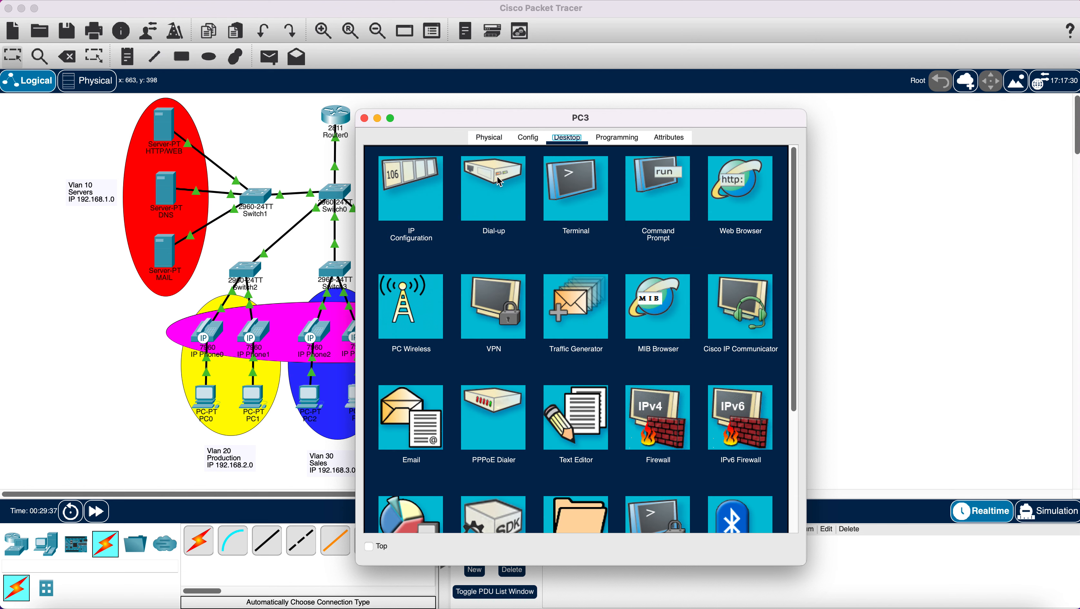
click(424, 211)
click(400, 222)
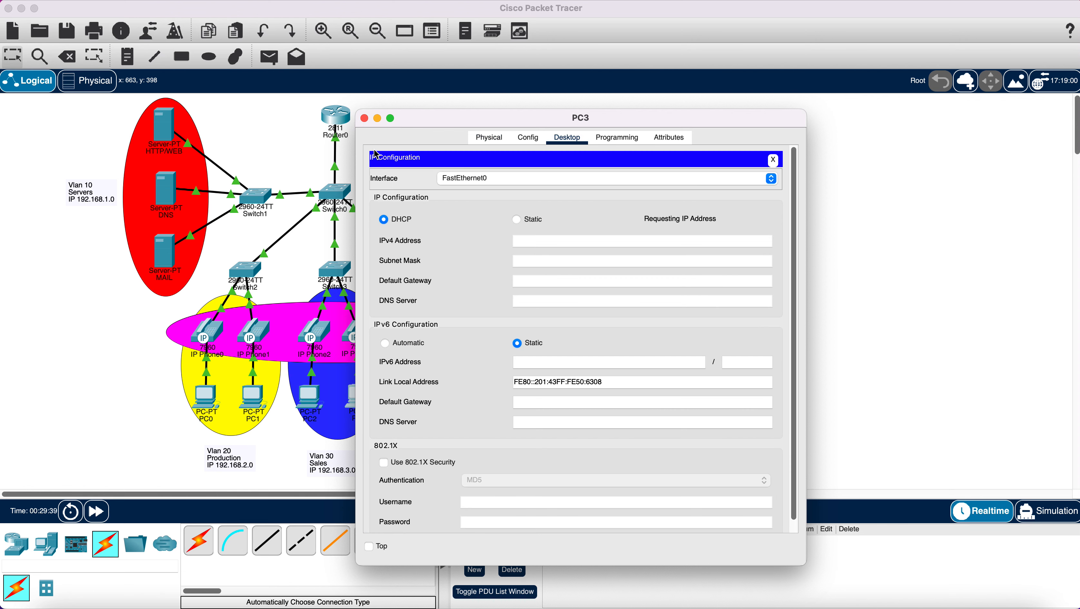
click(365, 119)
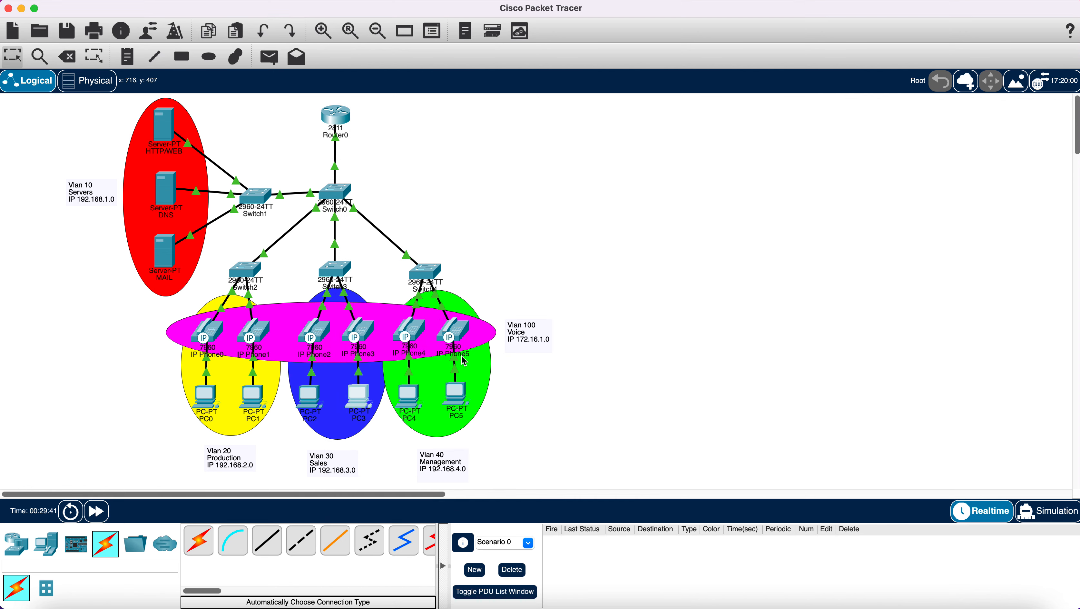
- Switch PC4 to DHCP so it gets 192.168.4.2 with gateway 192.168.4.1
click(412, 398)
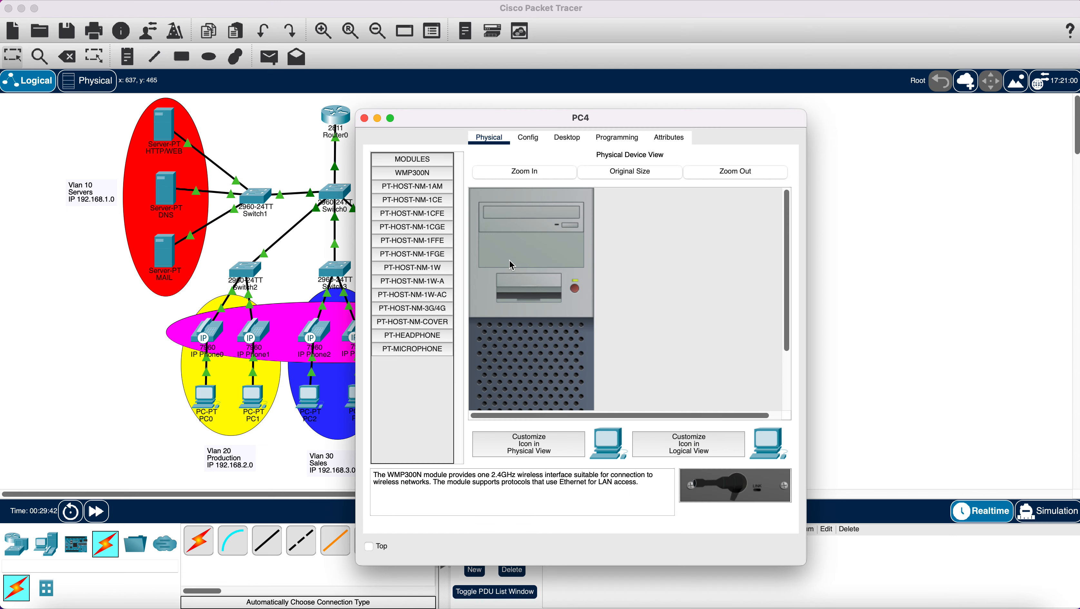
click(567, 138)
click(416, 213)
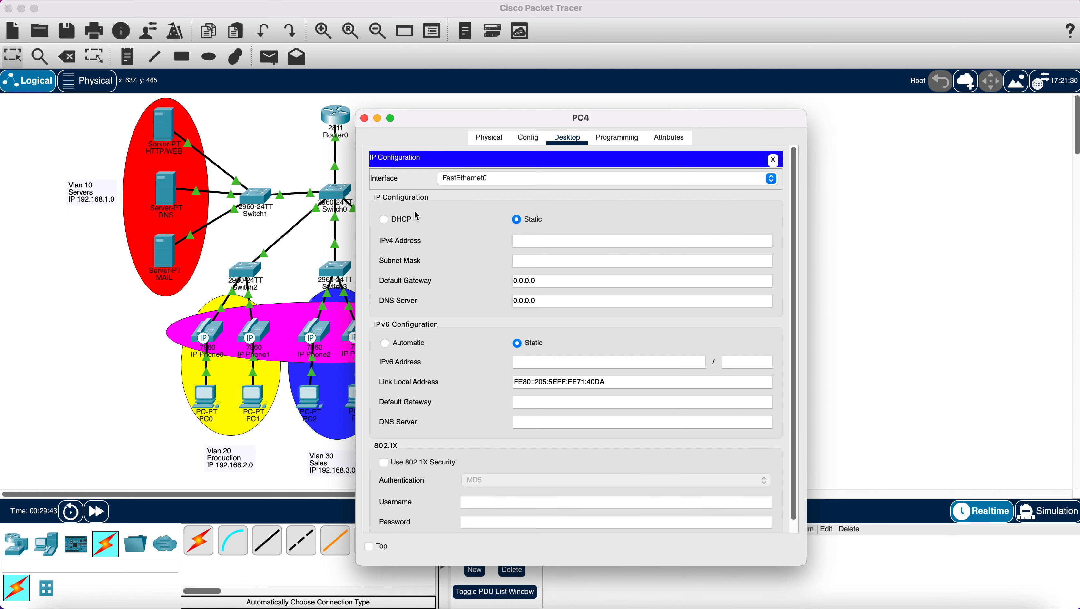
click(396, 219)
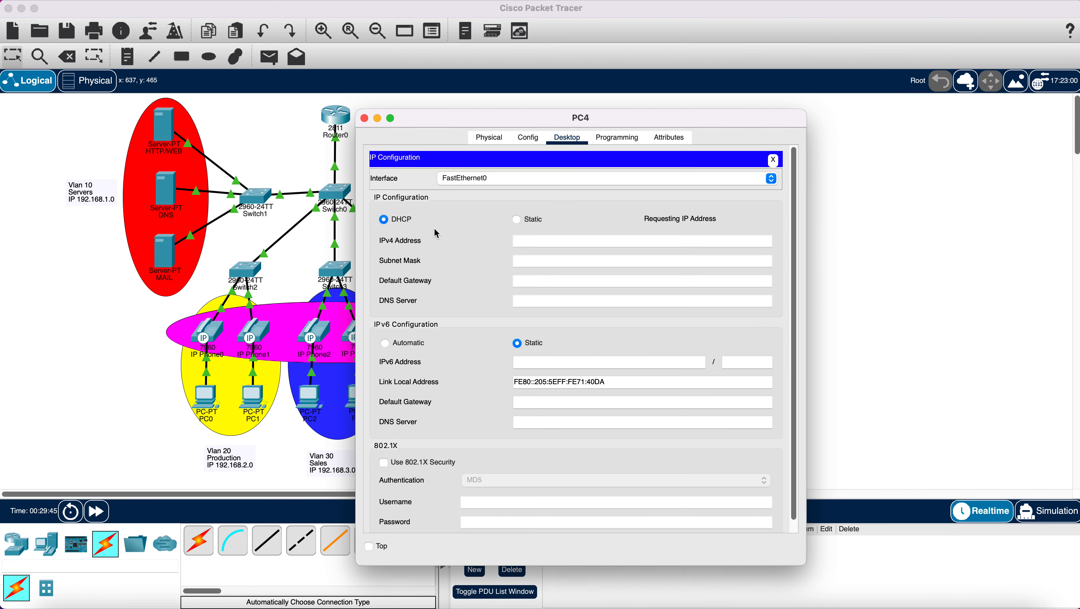
click(365, 118)
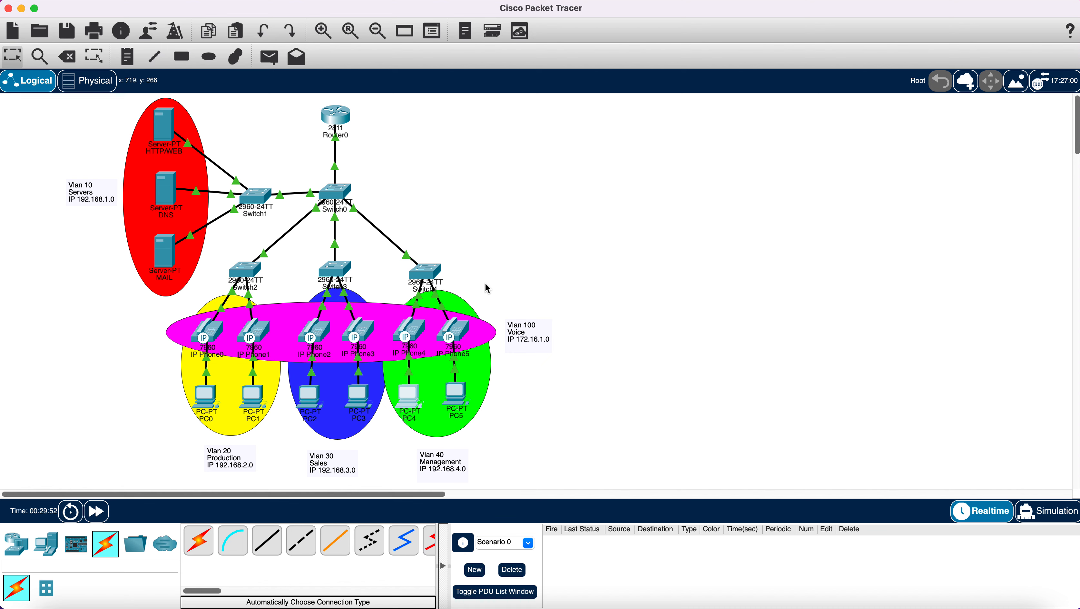
- Set PC5 to DHCP so it receives 192.168.4.3, gateway 192.168.4.1, DNS 192.168.1.3
click(464, 395)
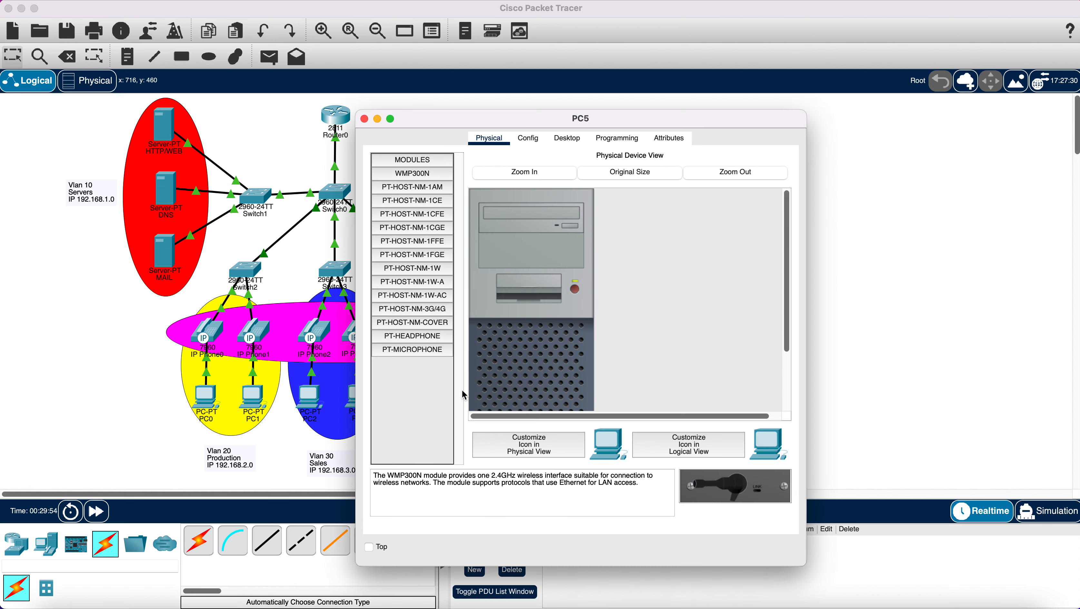
click(568, 138)
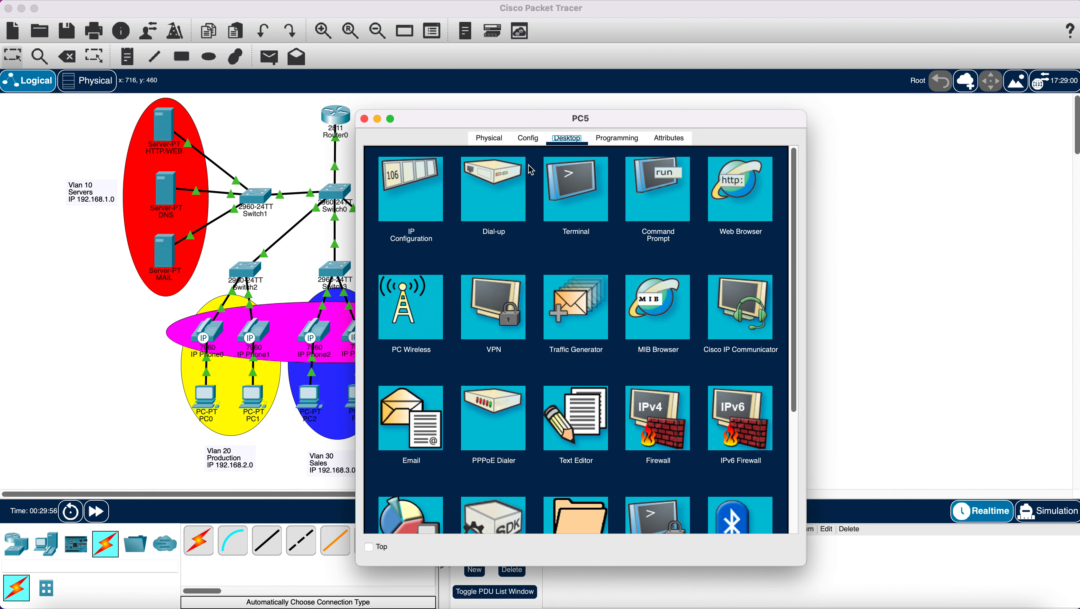
click(419, 192)
click(401, 222)
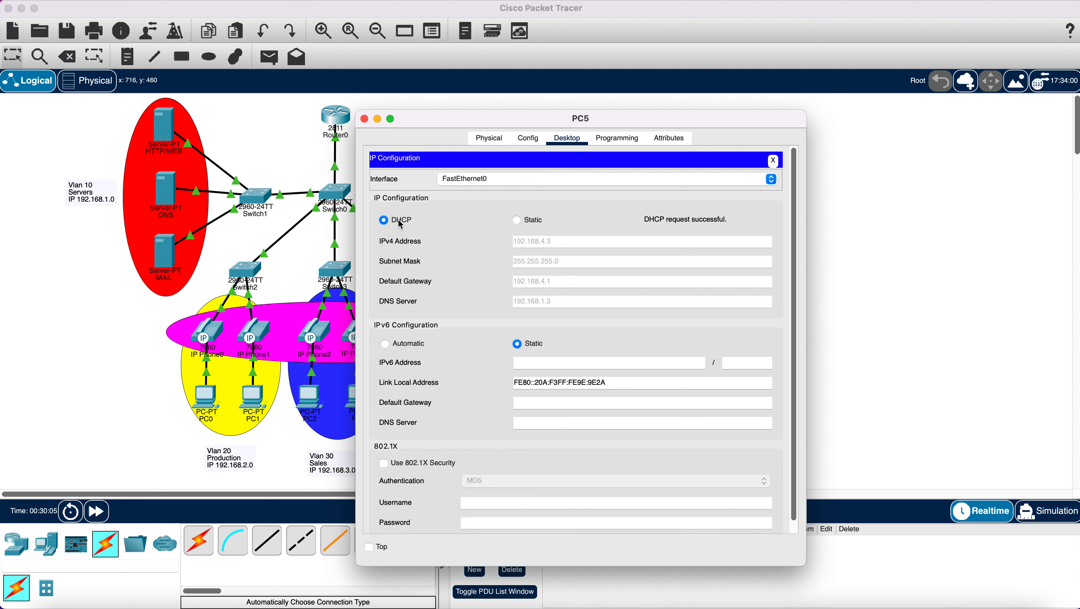
click(364, 119)
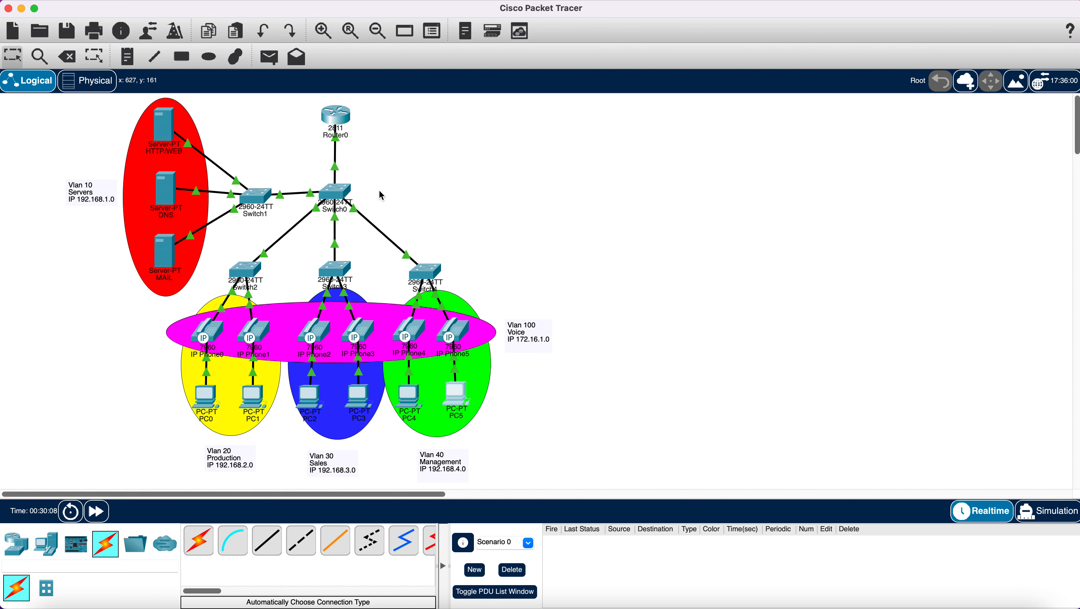
- Give the HTTP/WEB server IPv4 address 192.168.1.2 with the default mask 255.255.255.0
click(167, 132)
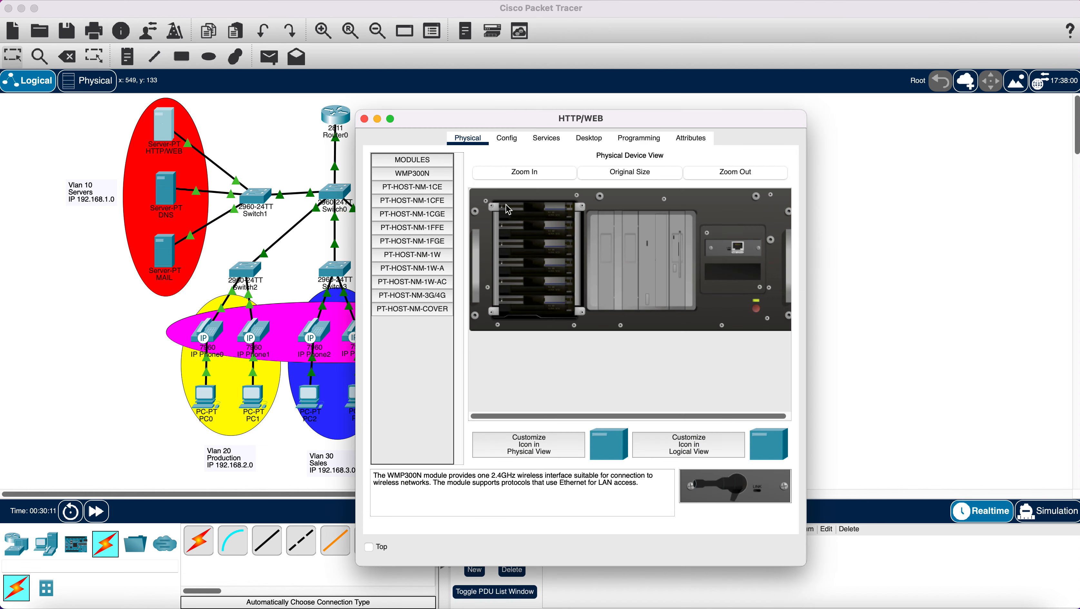
click(587, 147)
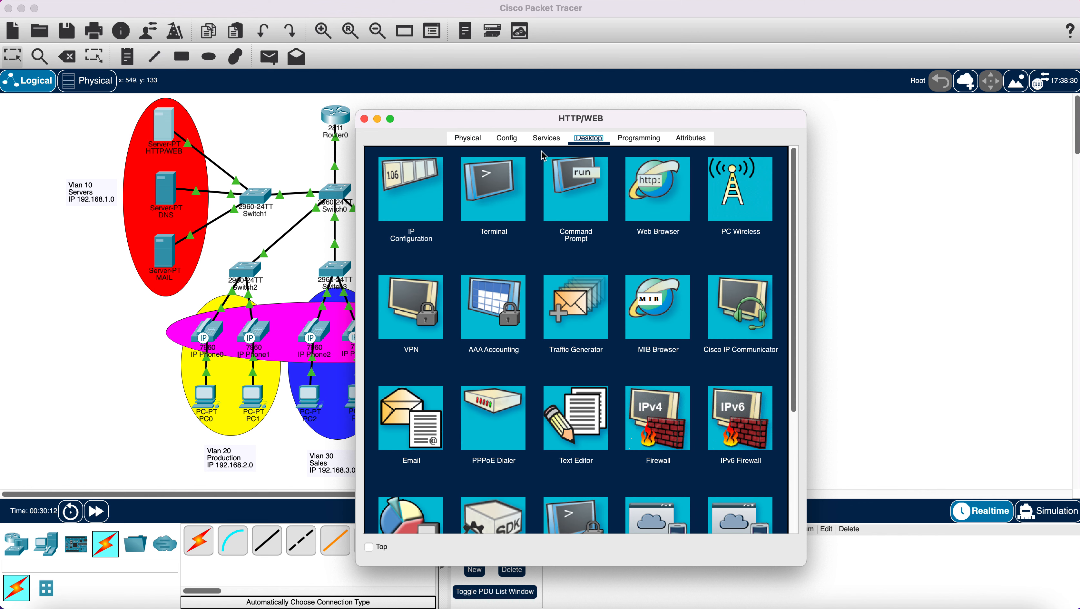
click(429, 188)
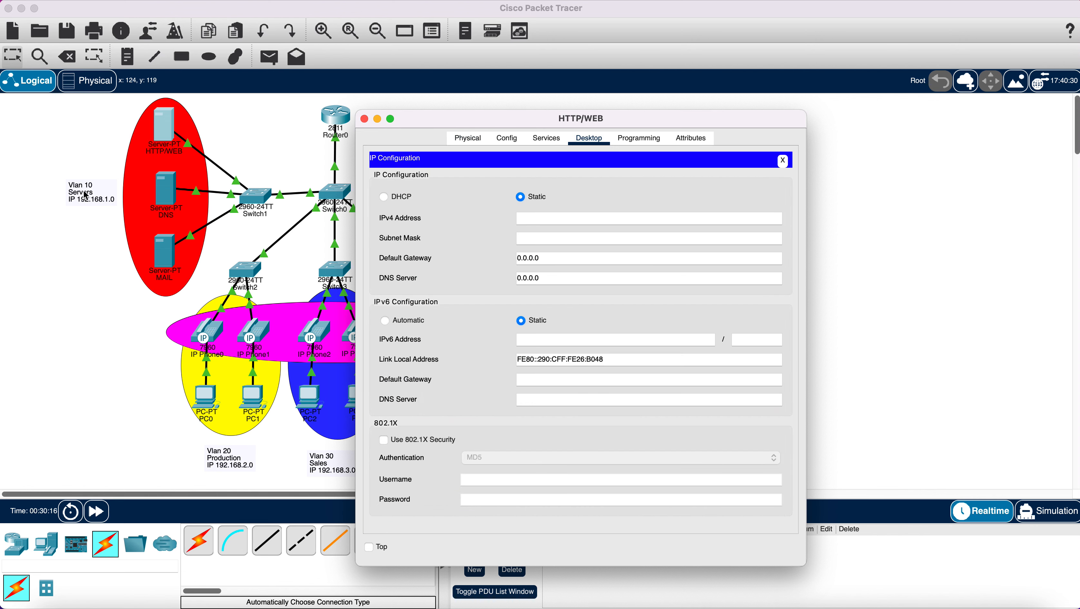
click(548, 221)
text(192.168.1.2)
click(577, 256)
- Set the server's default gateway to 192.168.1.1 and DNS server to 192.168.1.3
drag(564, 219, 518, 218)
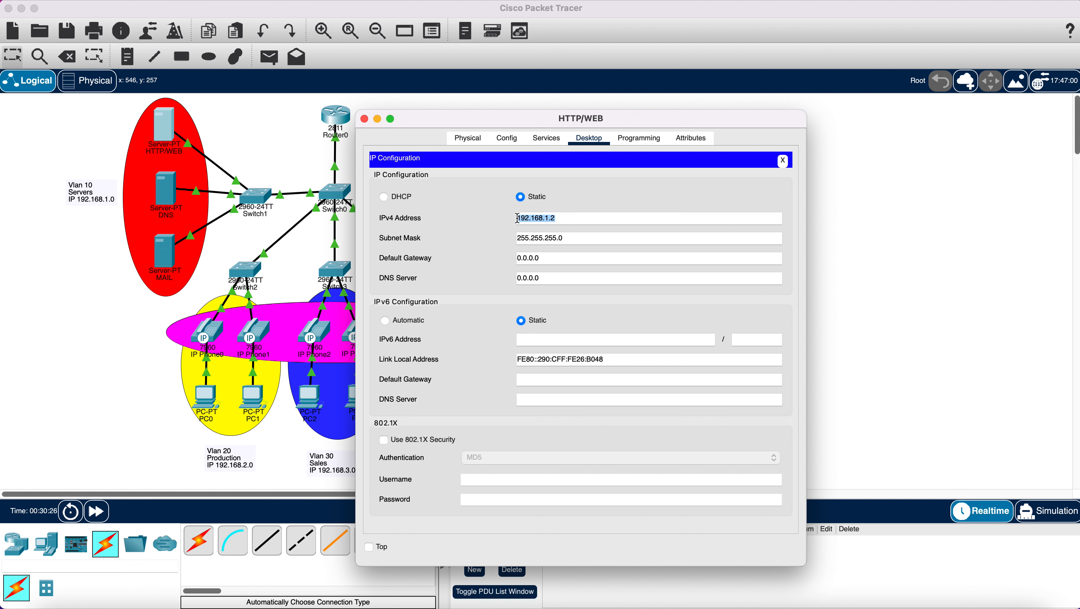
right_click(532, 217)
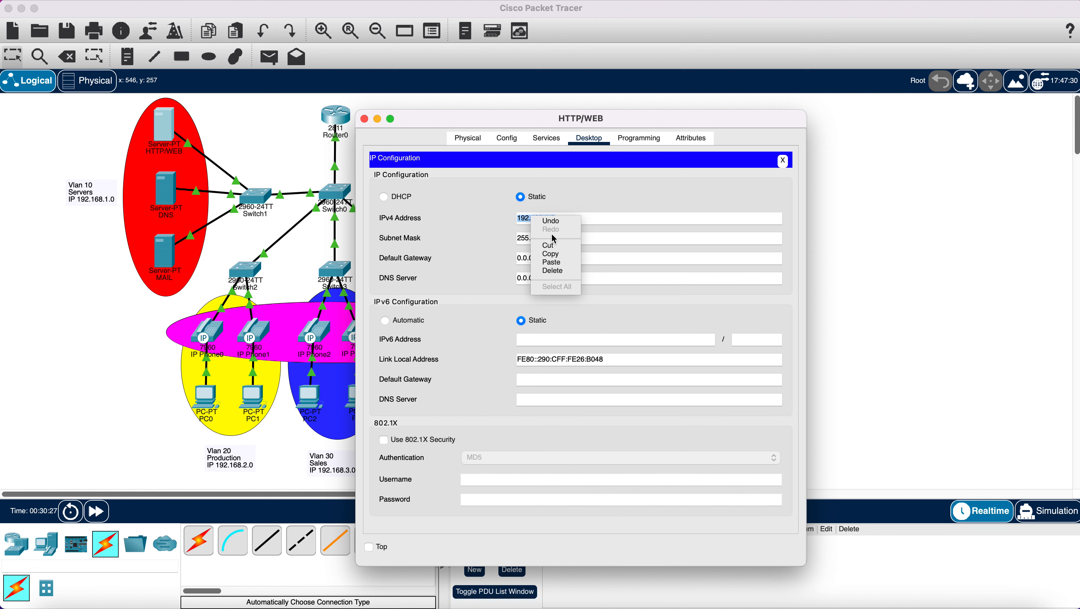
click(554, 255)
drag(570, 258, 505, 259)
key(BackSpace)
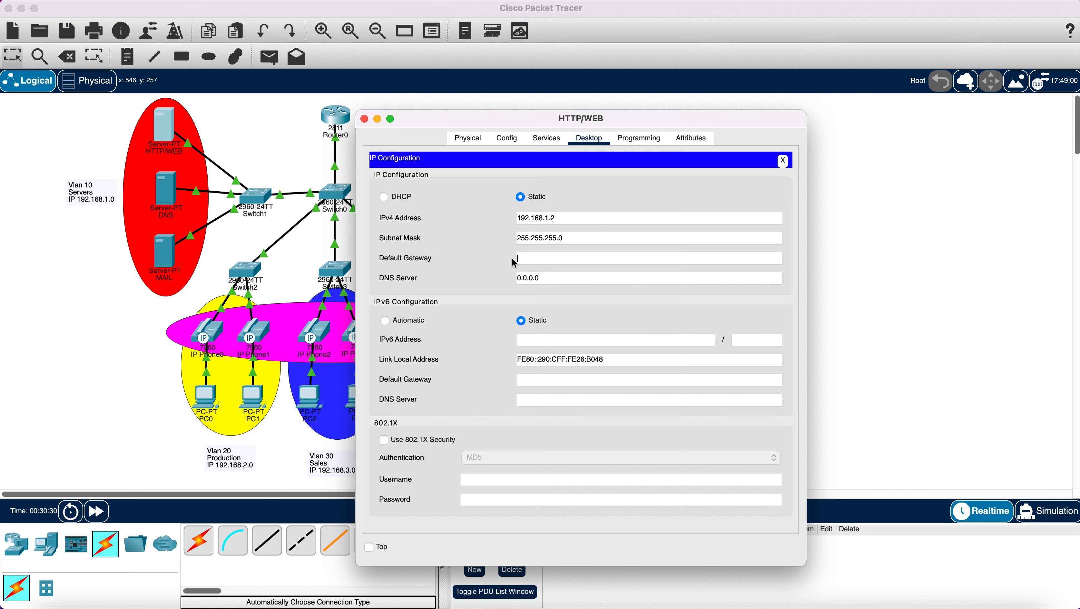
right_click(529, 258)
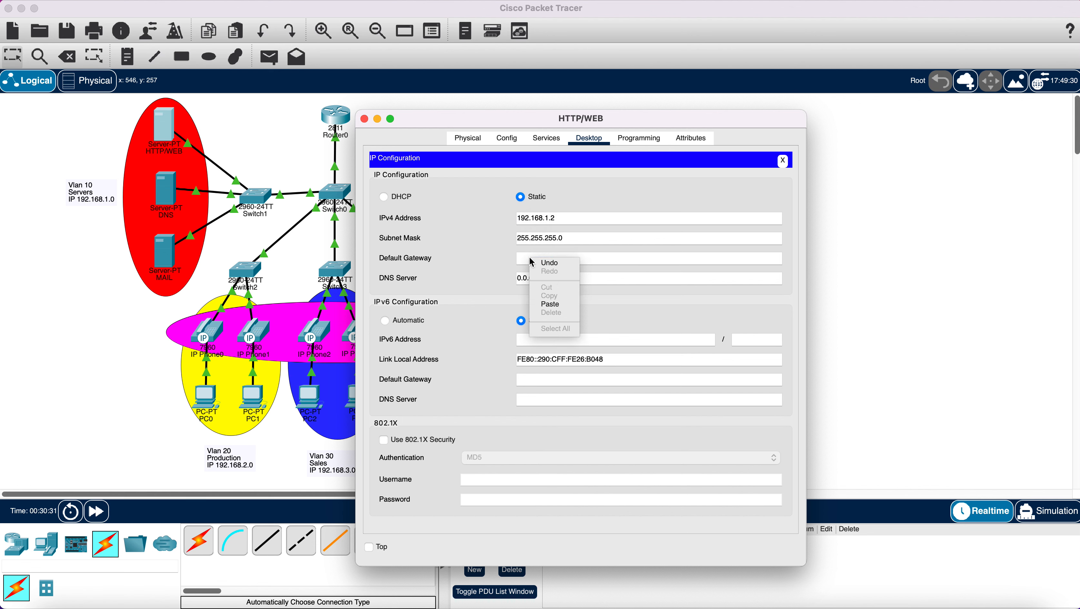
click(551, 301)
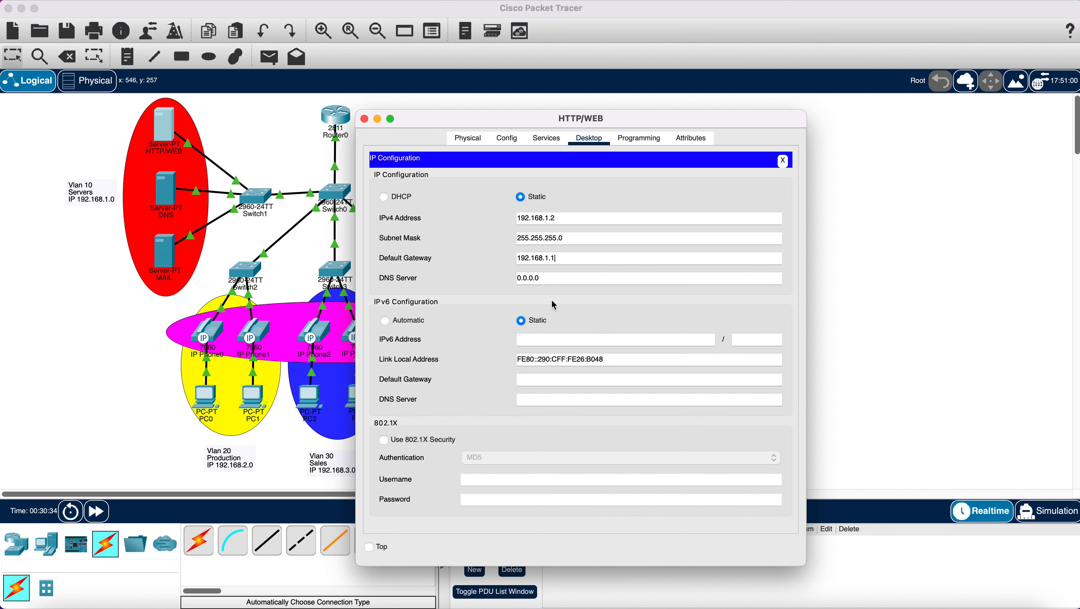
click(554, 278)
key(BackSpace)
key(BackSpace)
key(BackSpace)
key(BackSpace)
key(BackSpace)
key(BackSpace)
key(BackSpace)
right_click(519, 275)
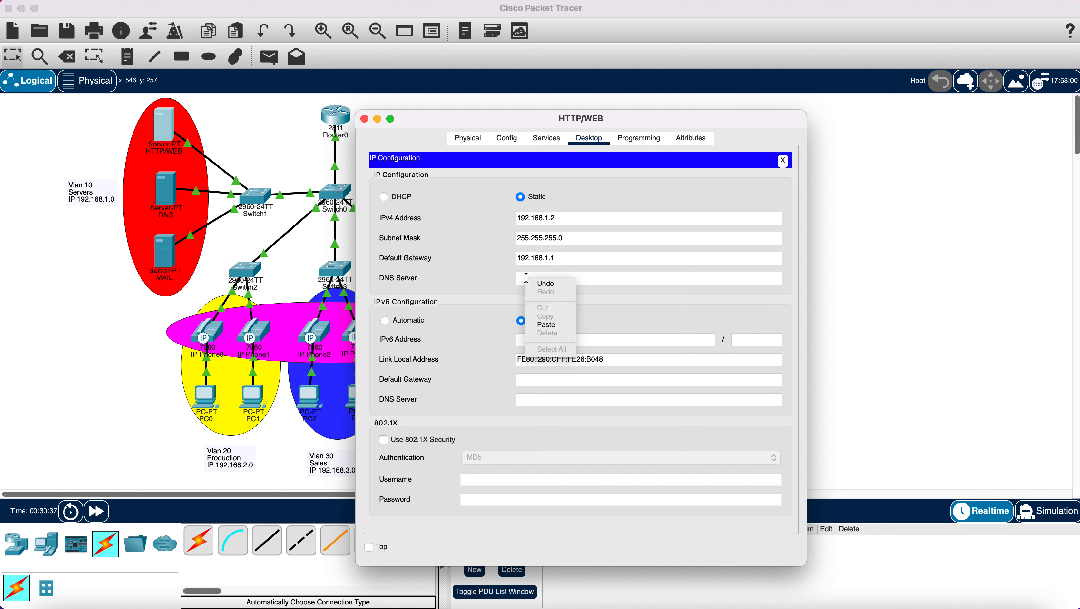
click(550, 323)
key(BackSpace)
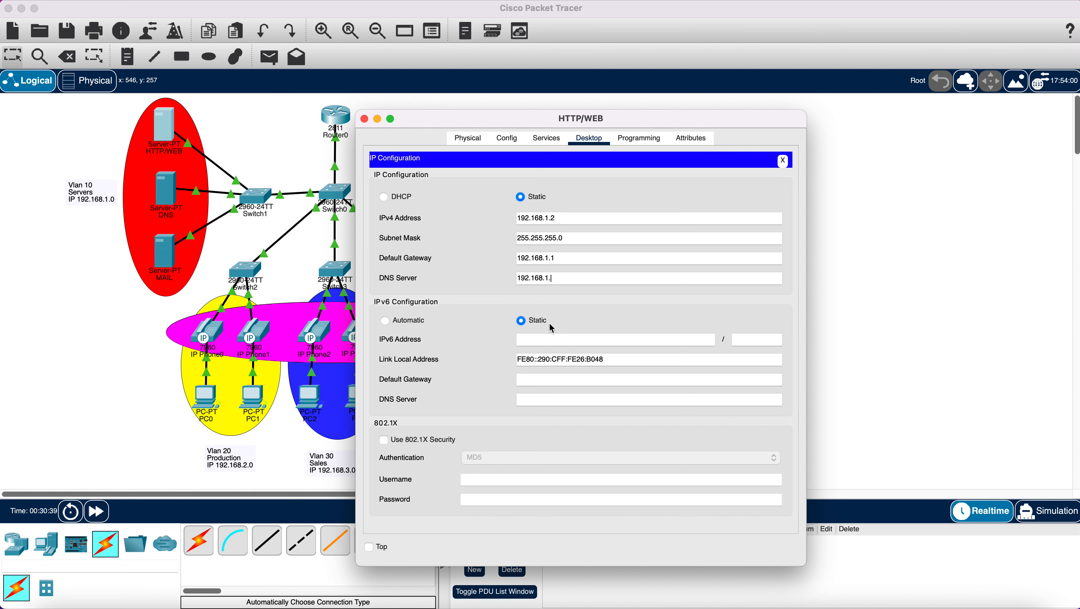
text(3)
- In the HTTP service's index.html, replace the Cisco Packet Tracer heading with ComputerNetworkDesign
click(550, 143)
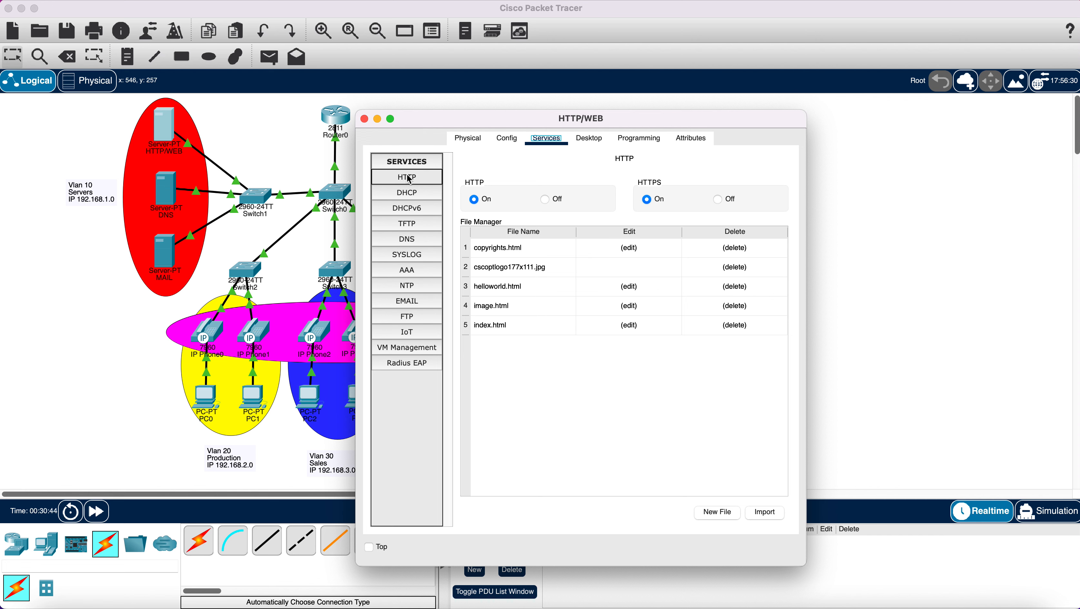
click(629, 325)
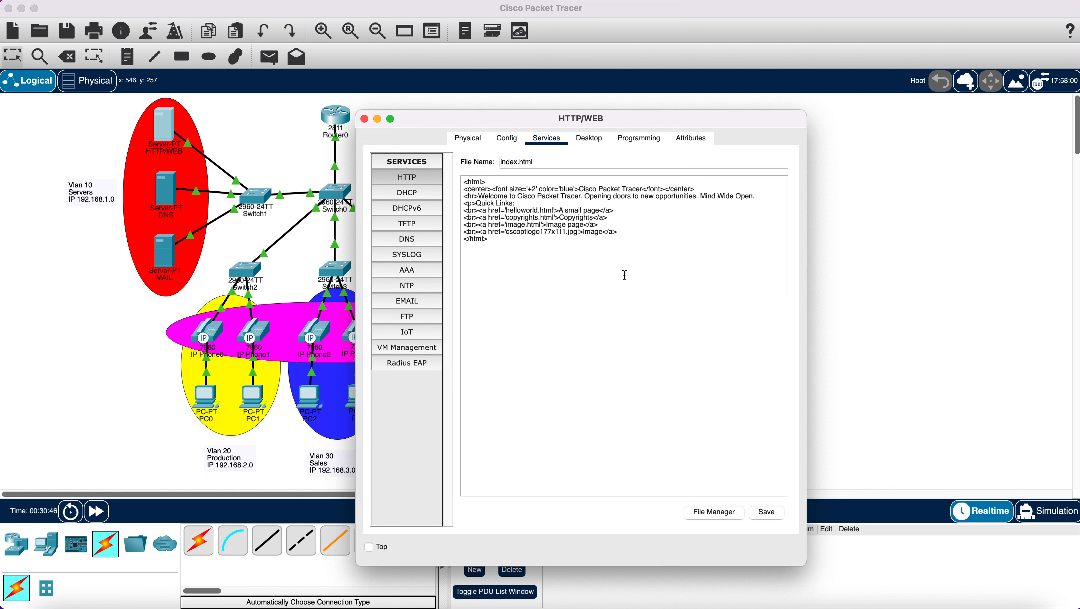
drag(581, 188, 643, 189)
key(BackSpace)
text(ComputerNetworkDesign)
- Replace the 'Welcome to Cisco Packet Tracer' sentence with the ComputerNetworkDesign text
drag(584, 189, 659, 187)
right_click(649, 193)
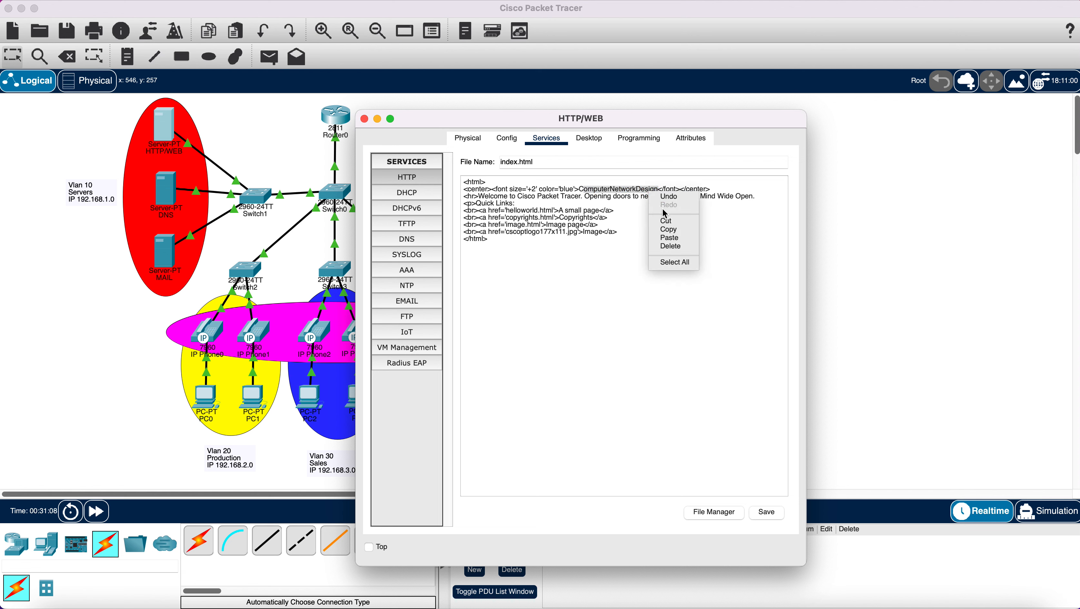
click(669, 229)
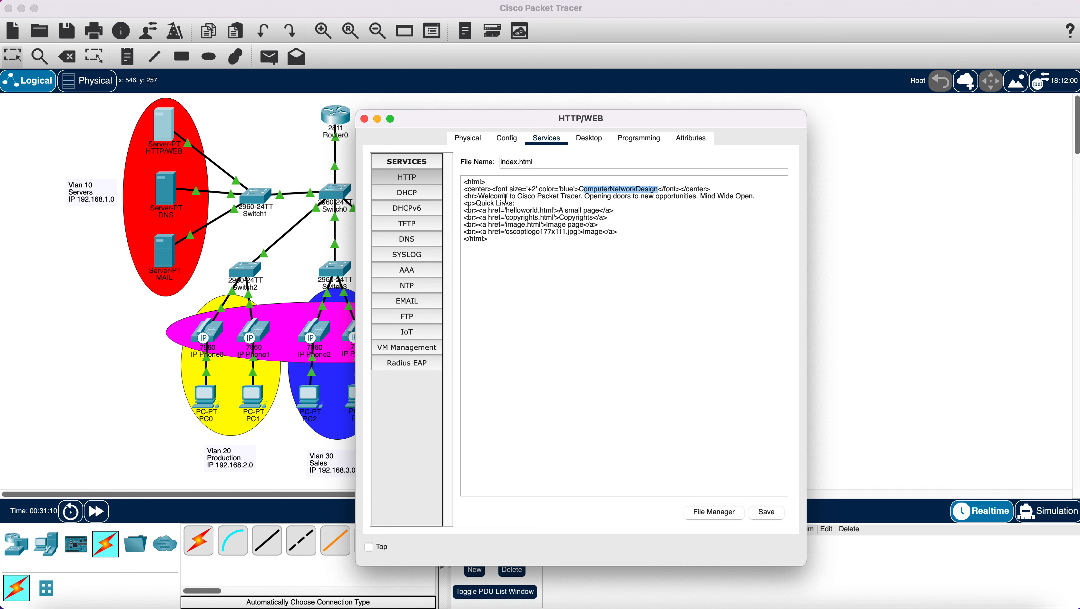
drag(479, 197, 584, 197)
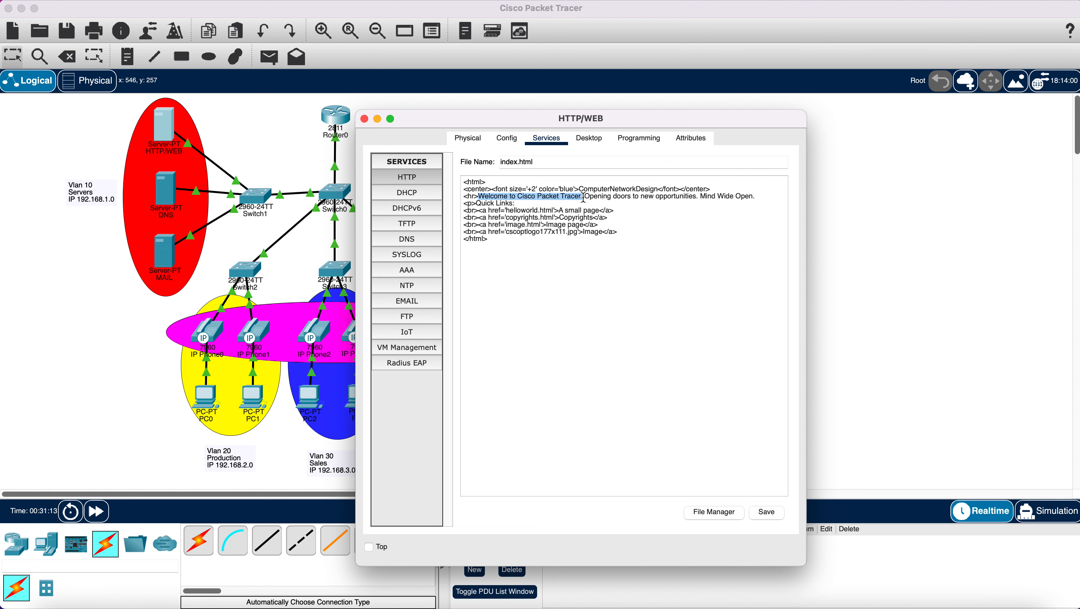
key(BackSpace)
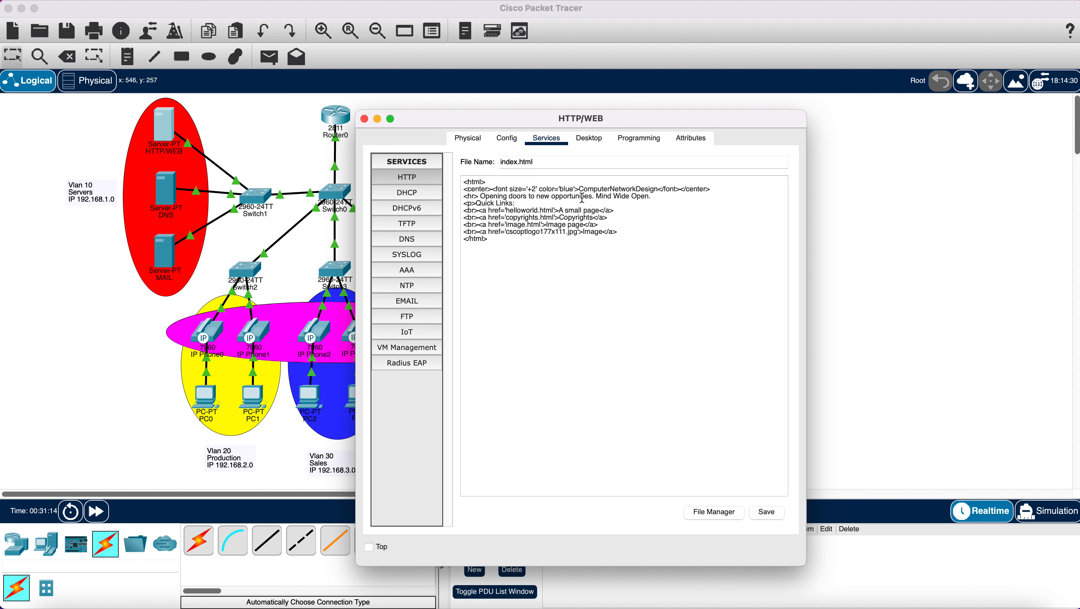
right_click(480, 197)
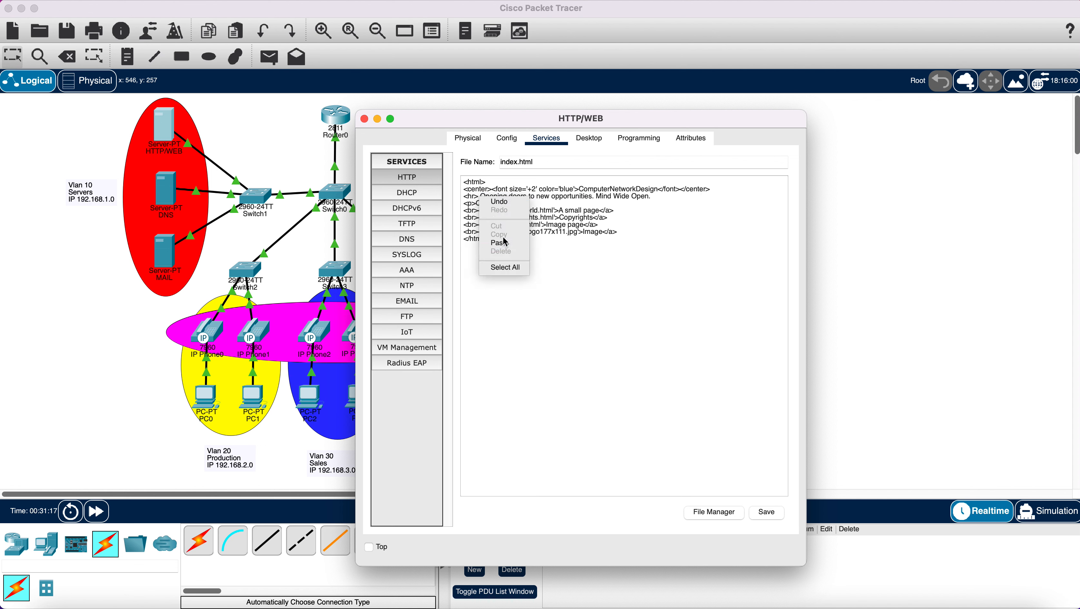
click(500, 242)
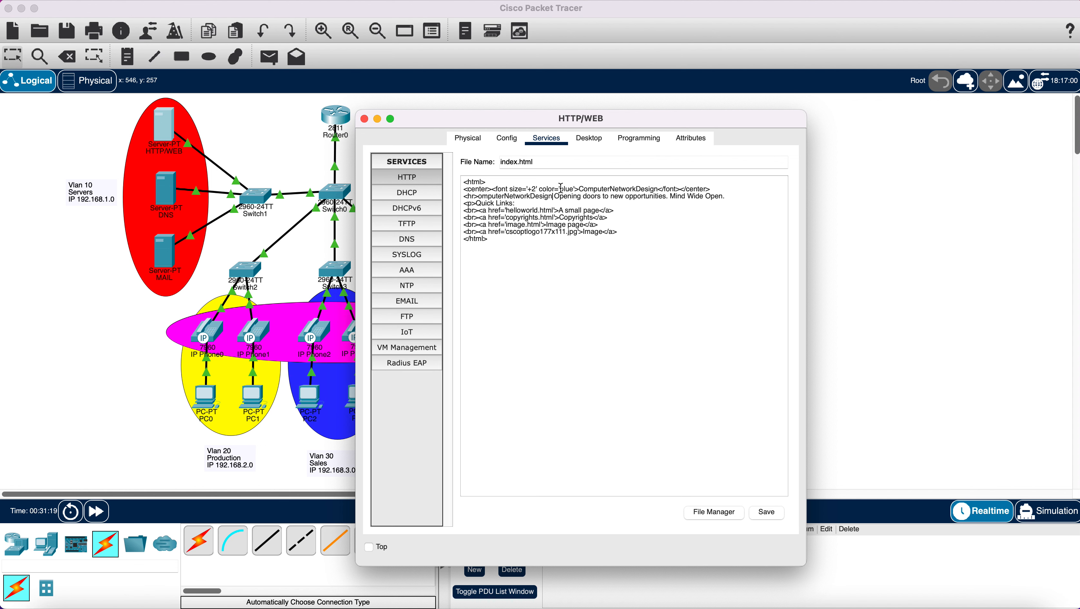
- Change the heading font colour from blue to red and save over index.html
drag(559, 189, 574, 189)
text(red)
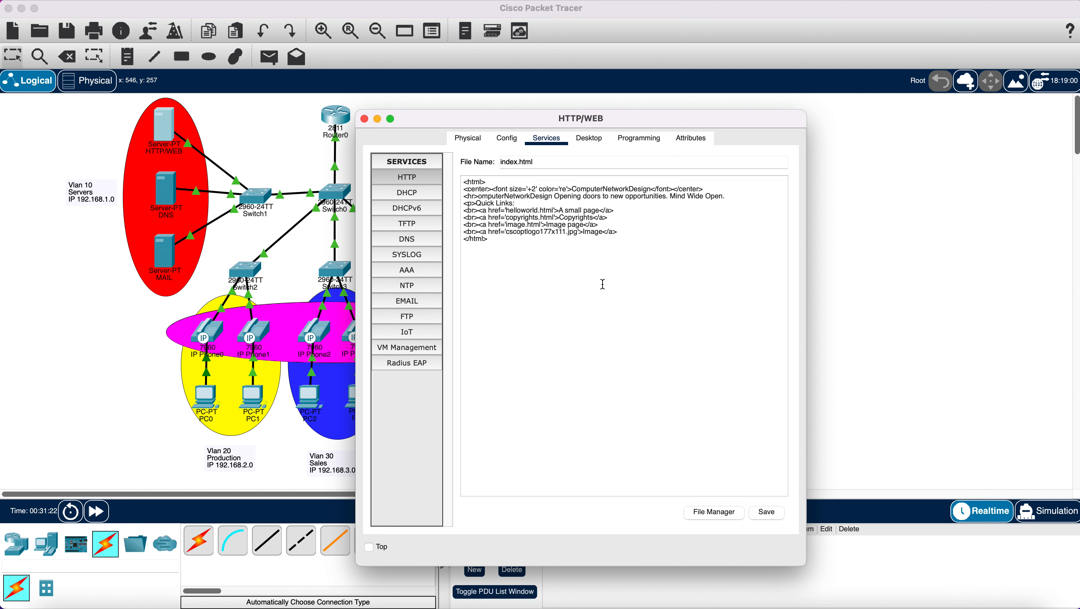
click(768, 512)
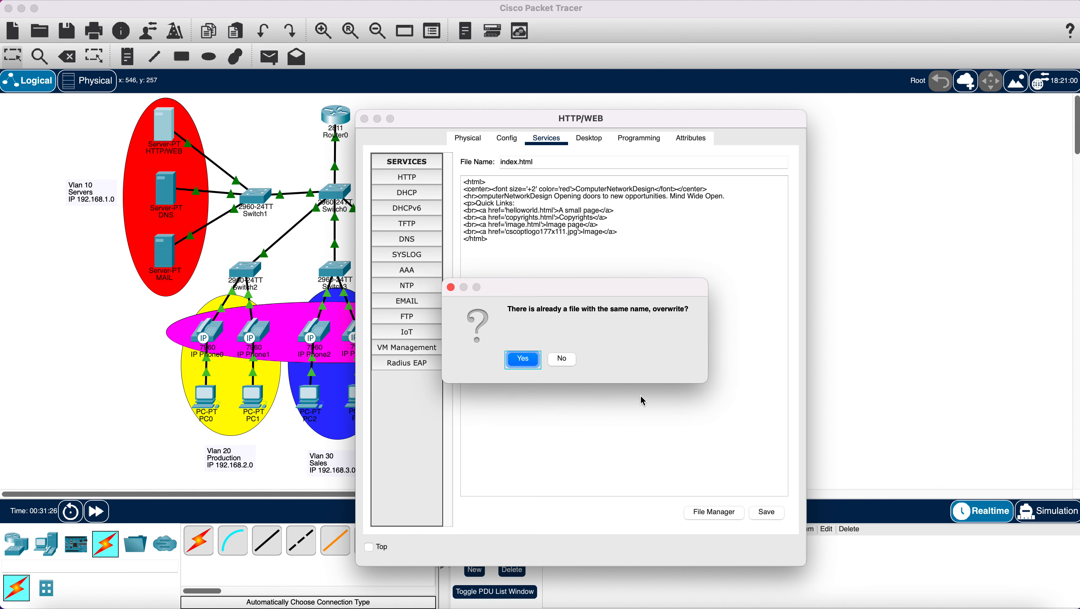
click(529, 358)
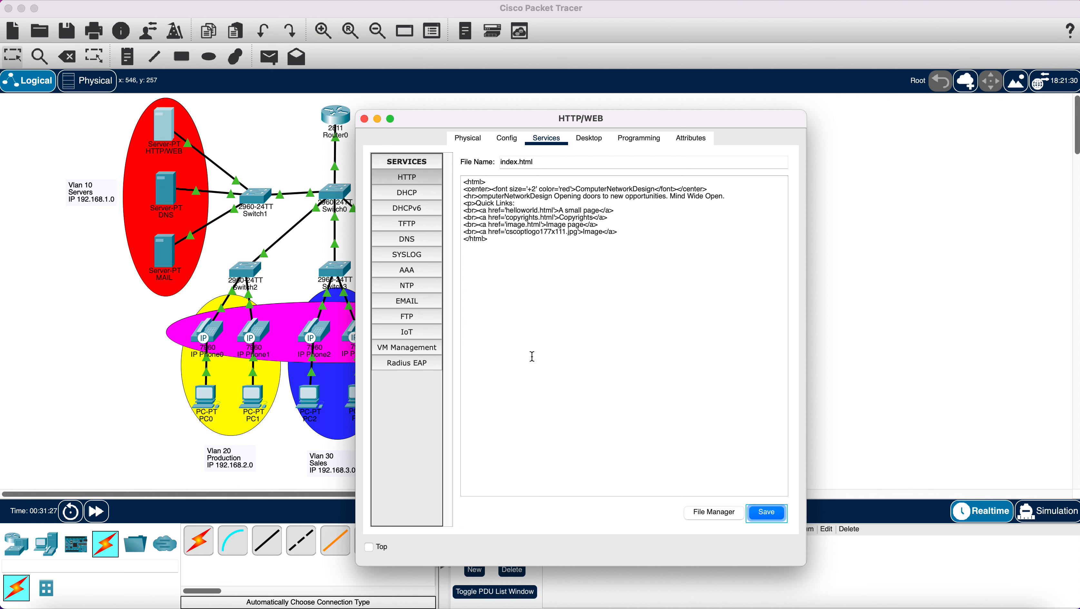
click(418, 174)
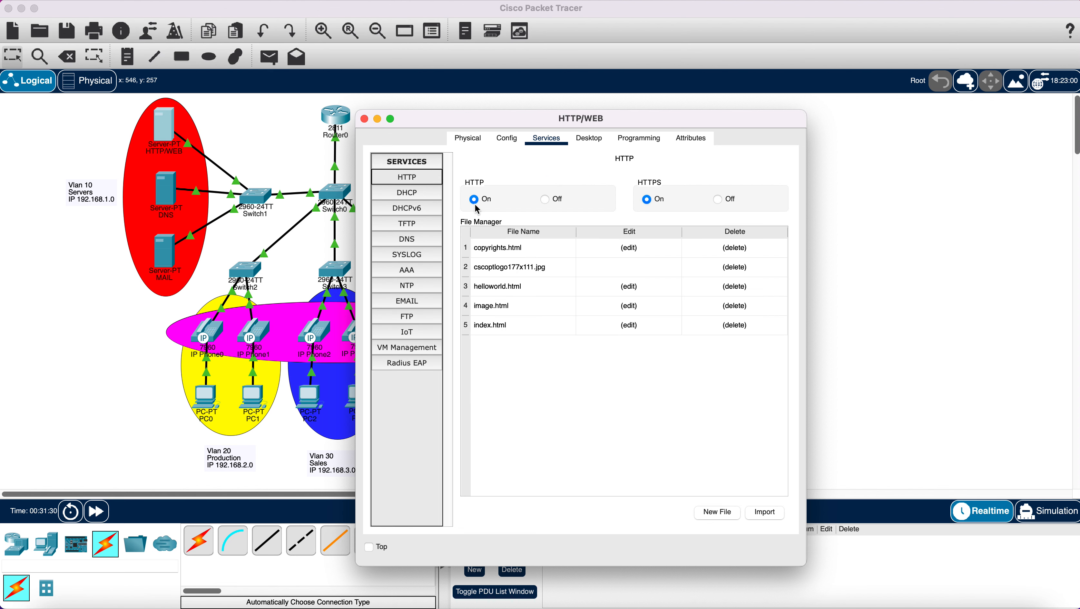
click(364, 119)
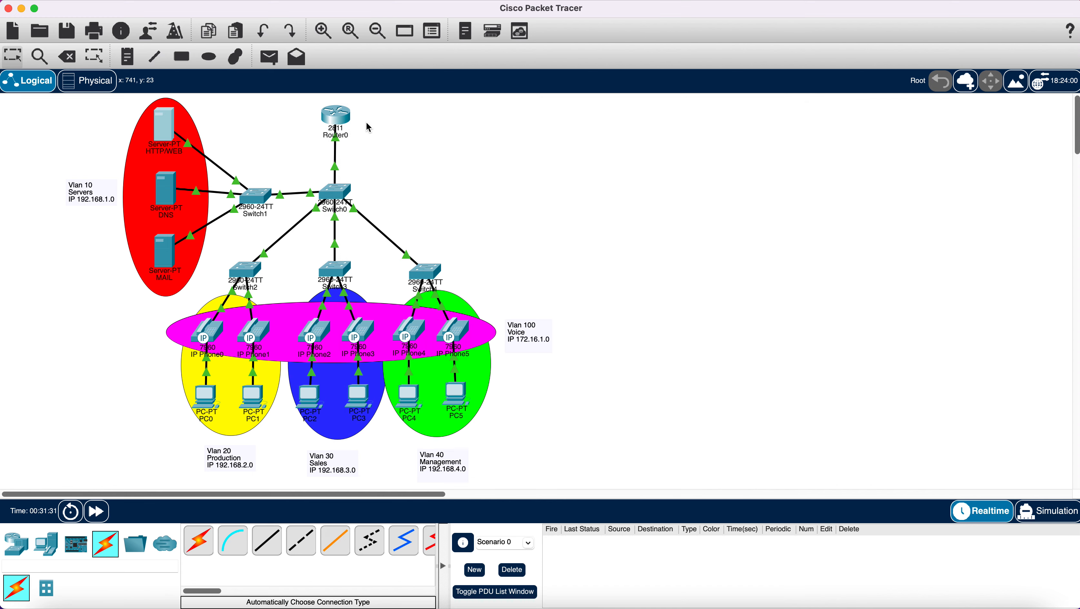
- Enter 192.168.1.3 as the DNS server's IPv4 address, clearing wrongly pasted text
click(169, 193)
click(585, 138)
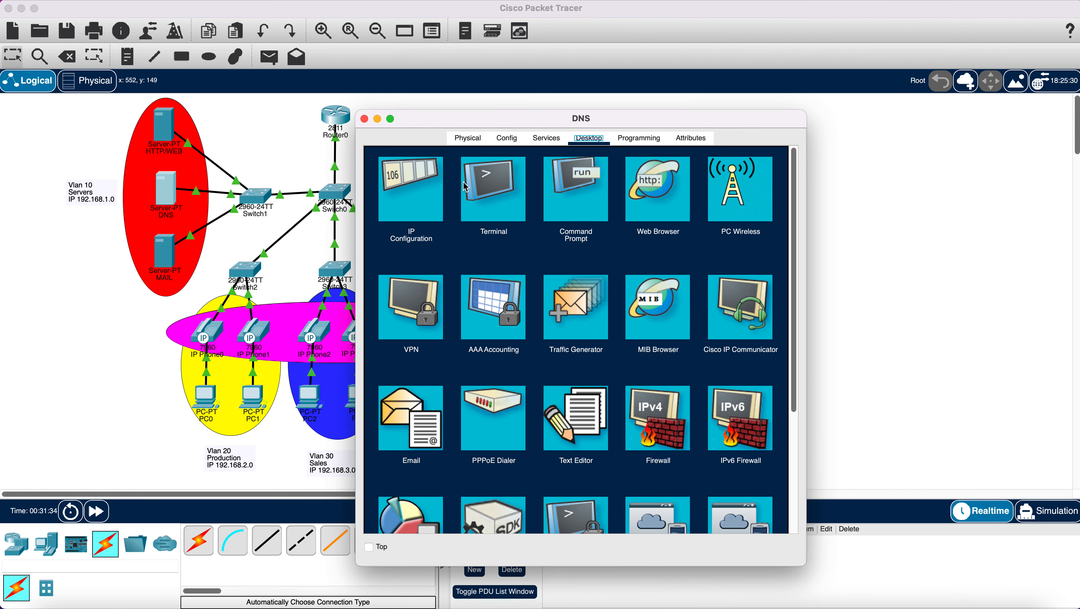
click(424, 195)
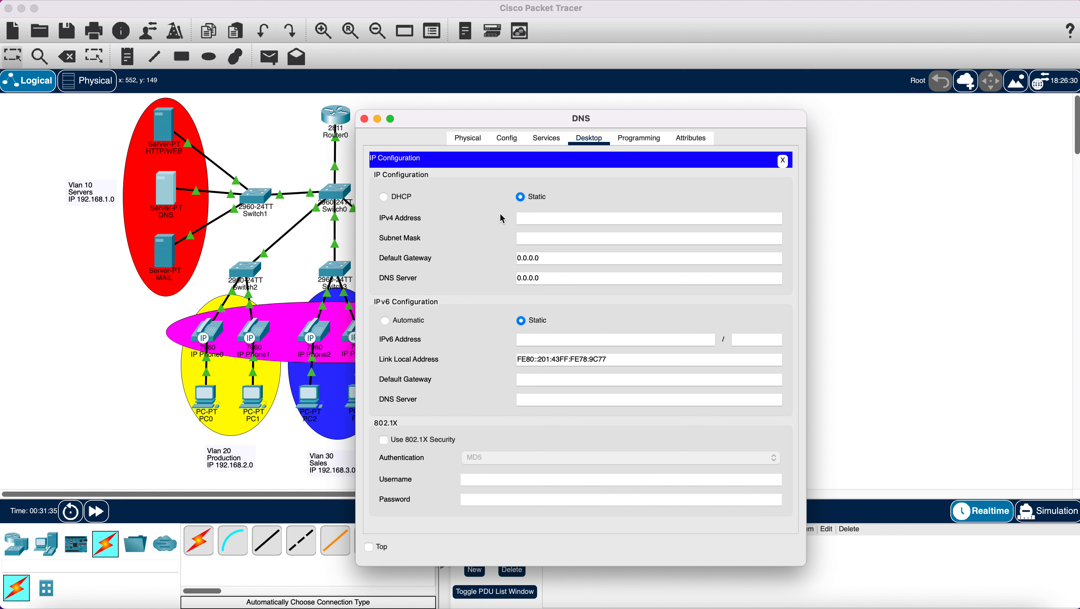
right_click(533, 221)
click(554, 267)
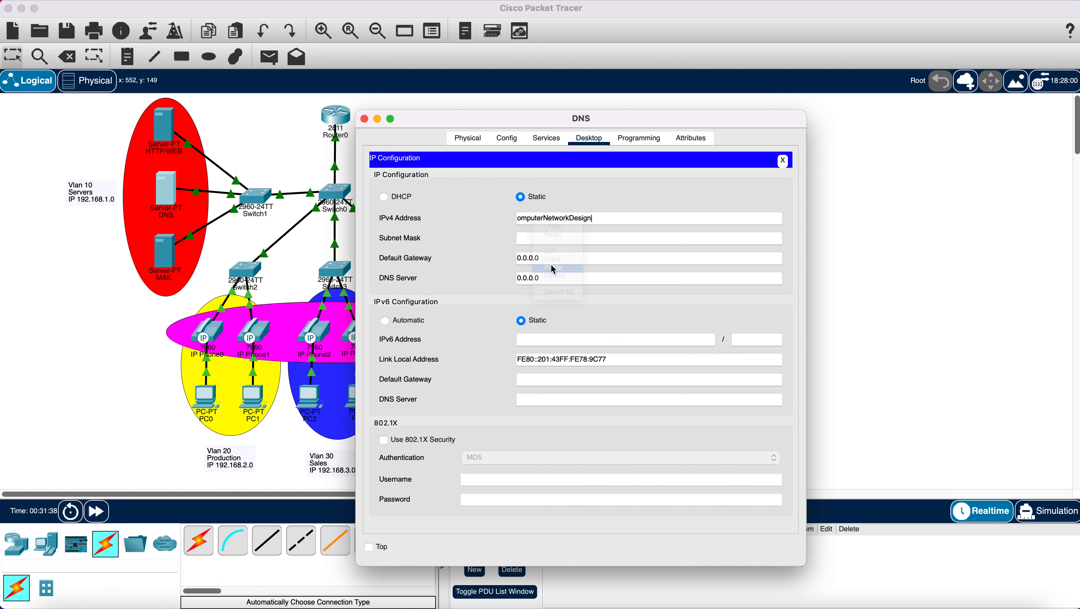
drag(621, 218, 470, 215)
key(BackSpace)
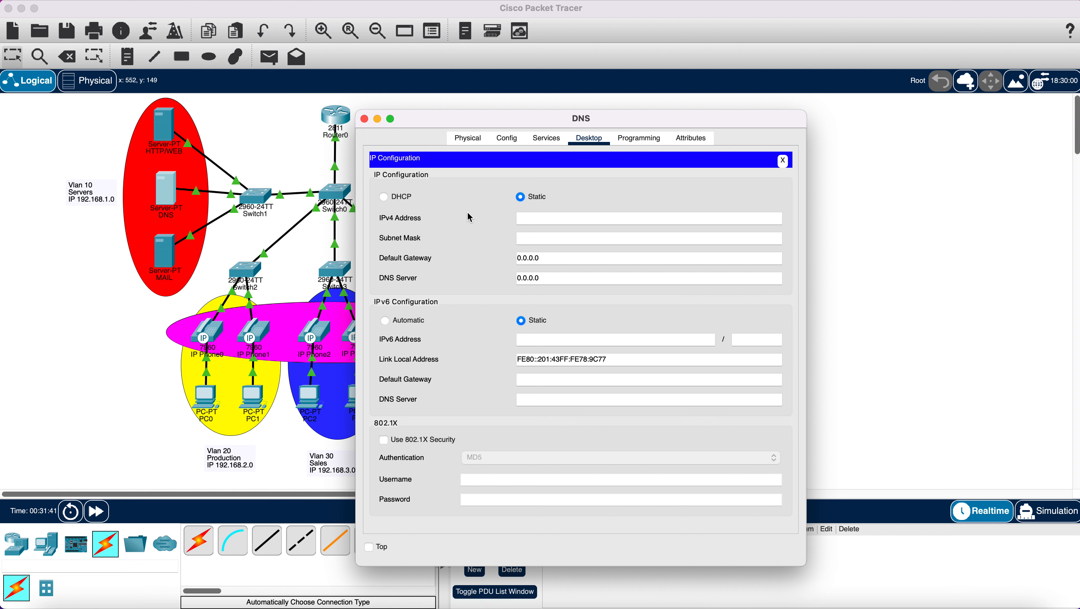
text(192.168.1.3)
- Fill in mask 255.255.255.0, gateway 192.168.1.1 and DNS server 192.168.1.3
drag(571, 218, 504, 218)
right_click(529, 221)
click(547, 259)
click(533, 240)
drag(553, 255, 496, 255)
key(BackSpace)
right_click(617, 266)
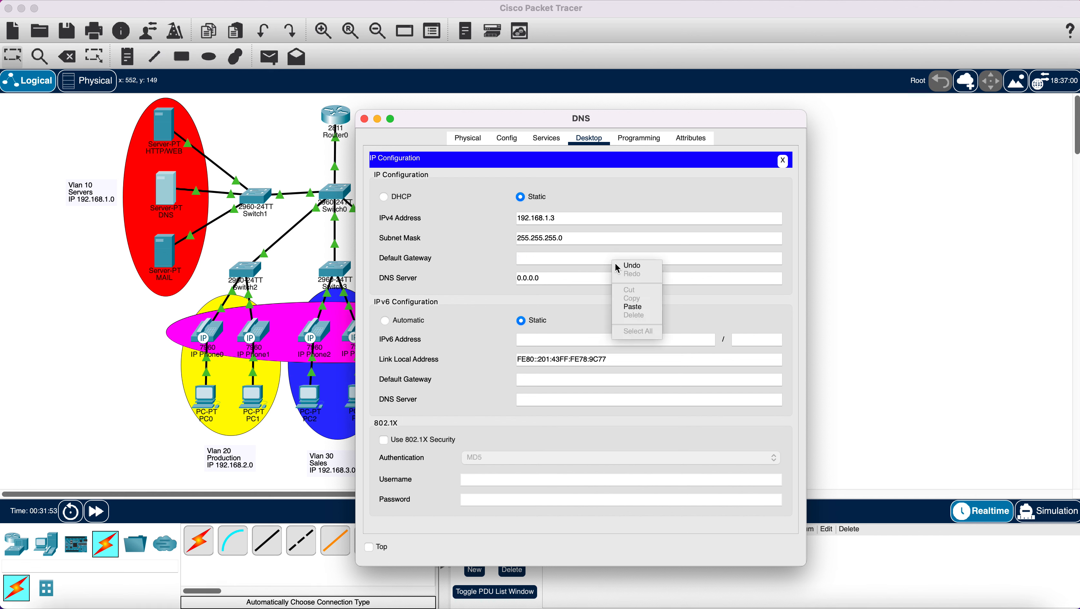
click(629, 306)
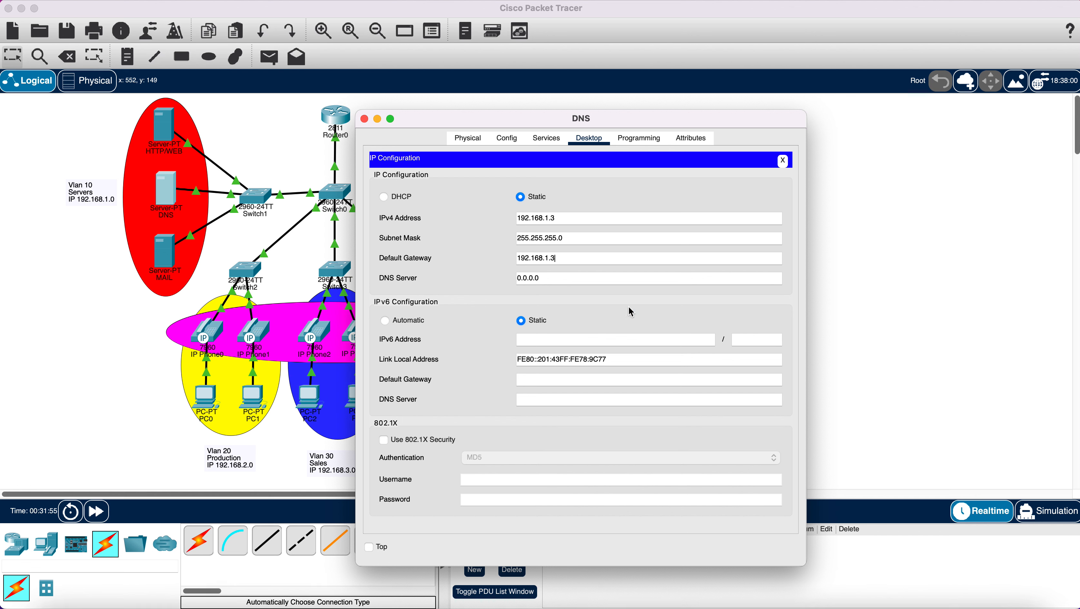
drag(578, 281, 512, 282)
right_click(541, 279)
click(561, 324)
click(545, 141)
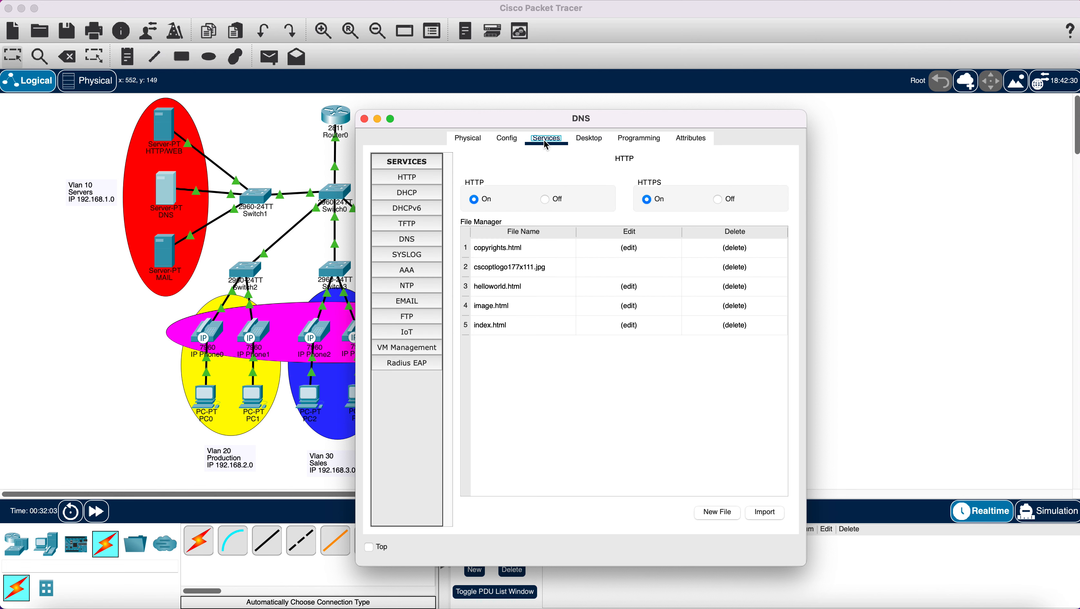
- Turn the DNS service On and add an A record named web pointing to 192.168.1.2
click(407, 238)
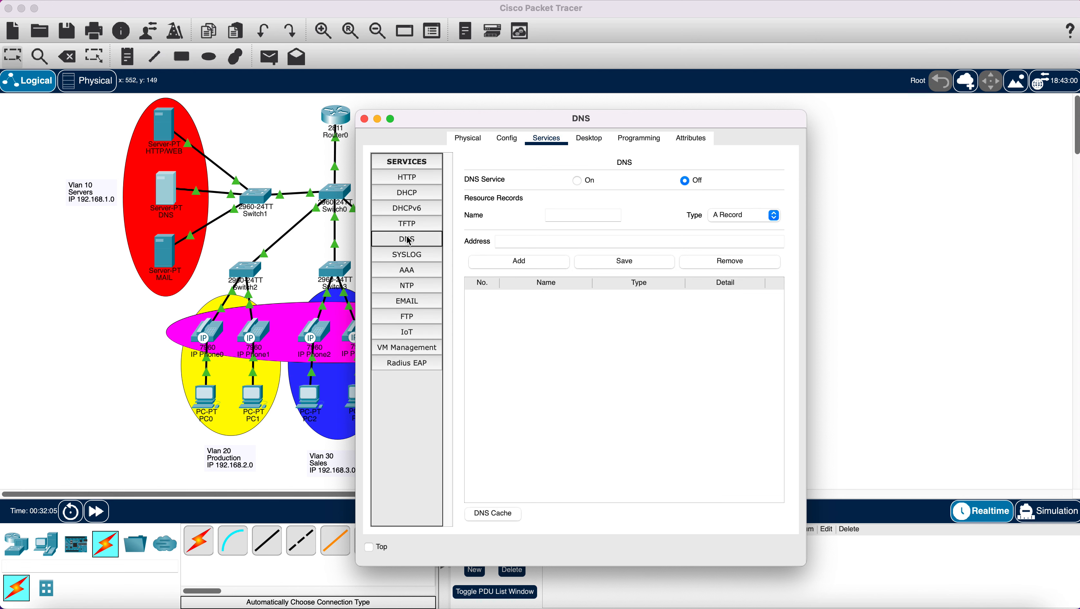
click(579, 181)
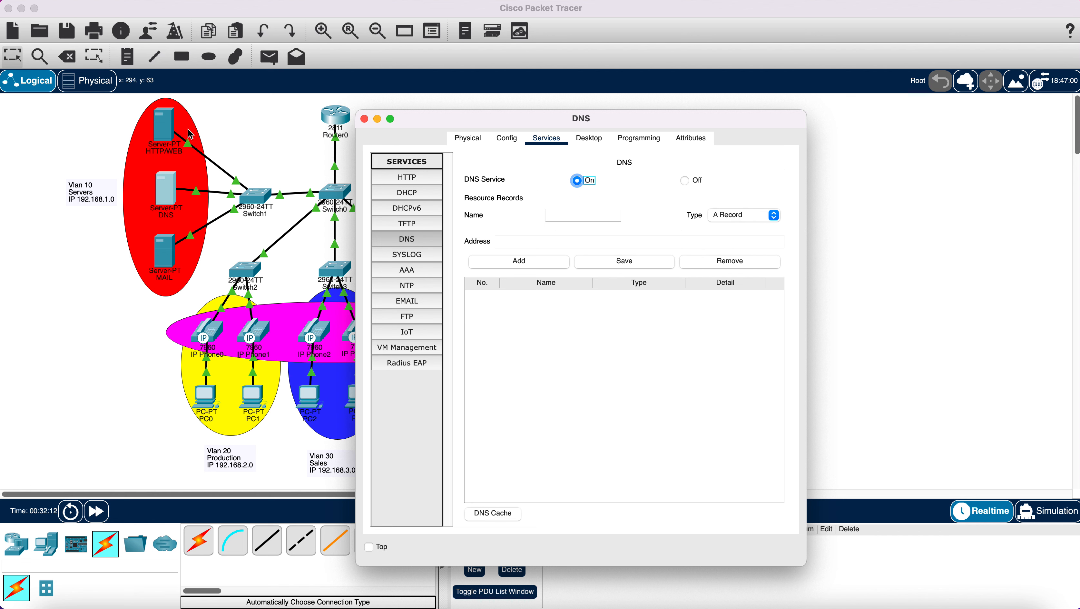
click(564, 216)
click(556, 243)
text(192.168.1.2)
click(511, 254)
click(596, 301)
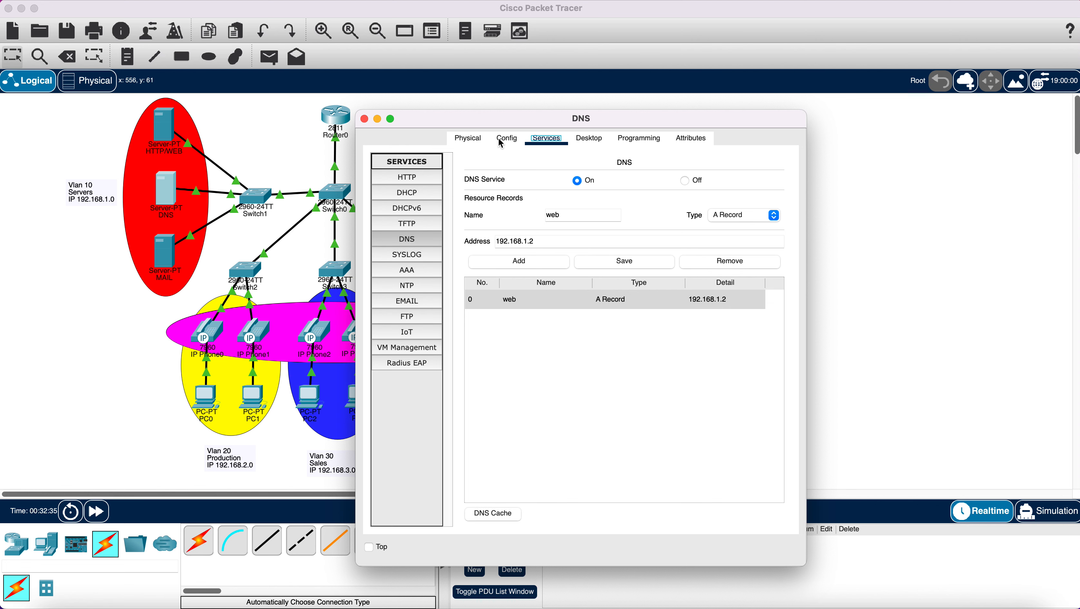
click(365, 119)
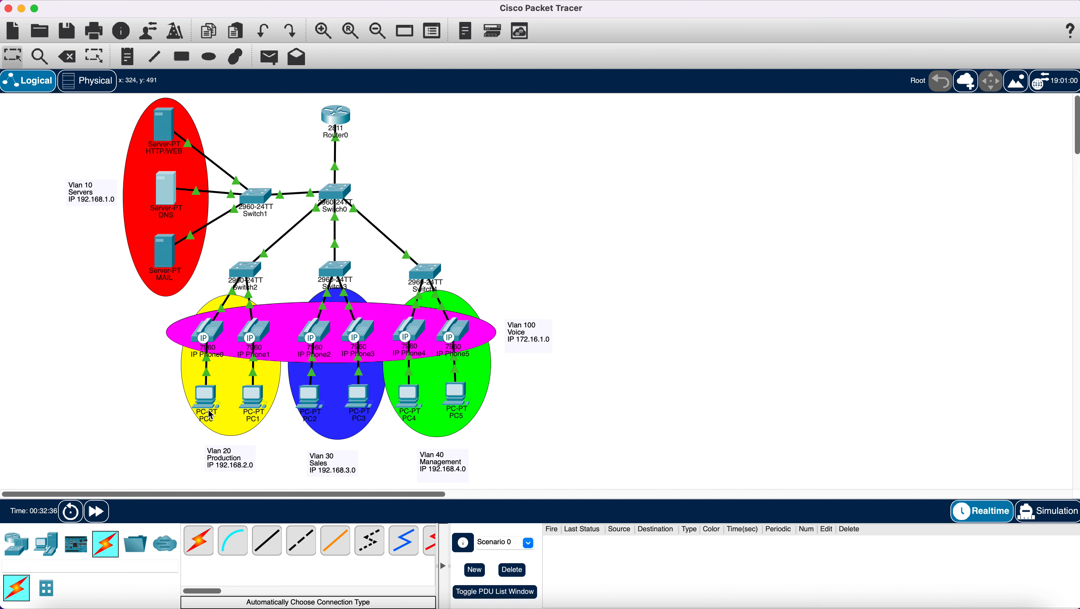
- Add the missing 'C' to ComputerNetworkDesign in index.html and save it over the original
click(164, 133)
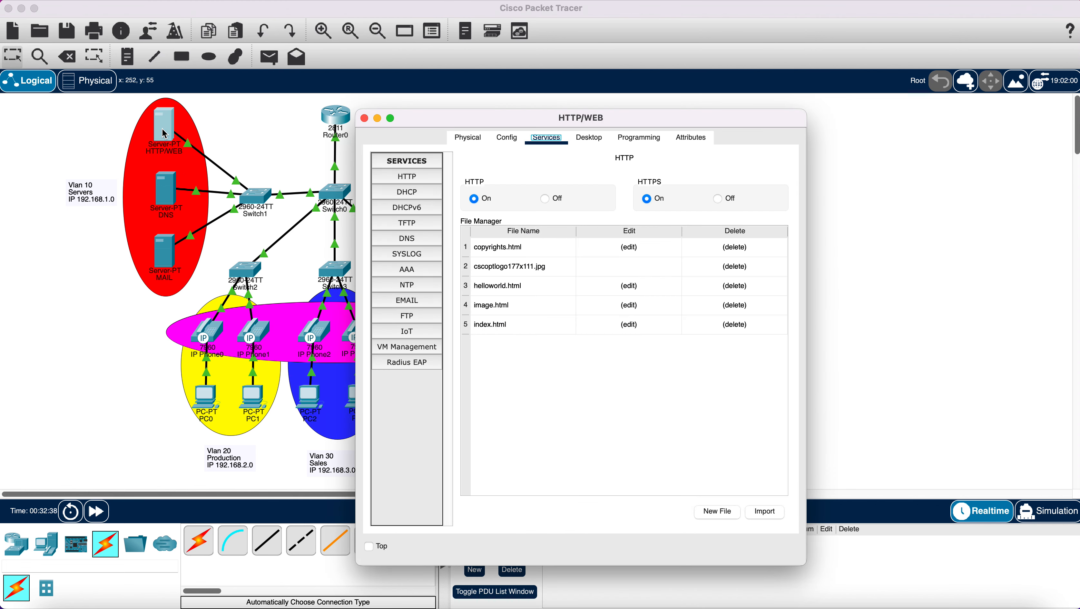
click(629, 327)
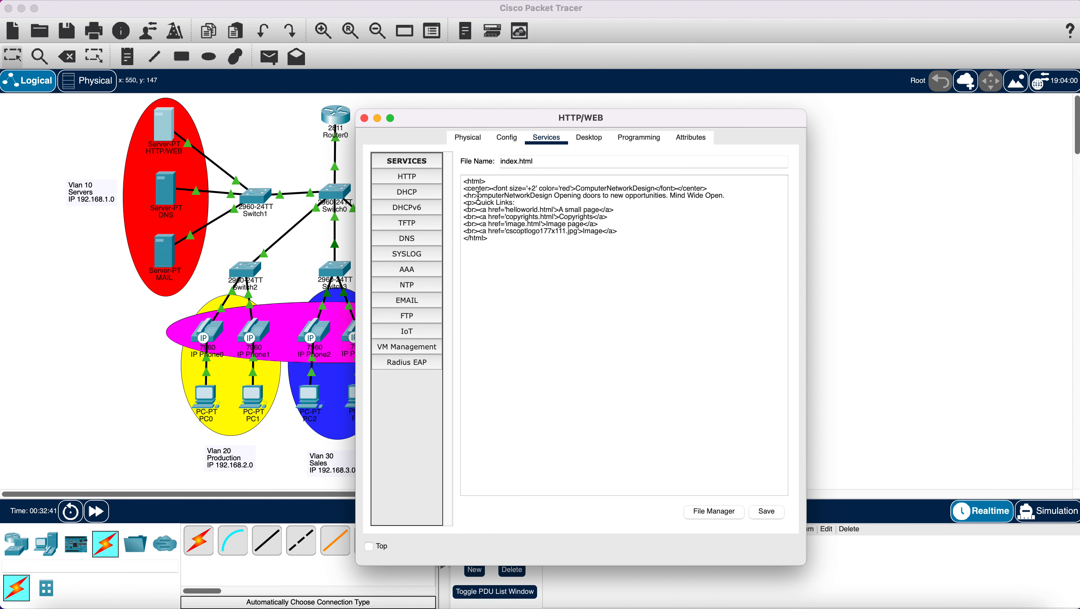
text(C)
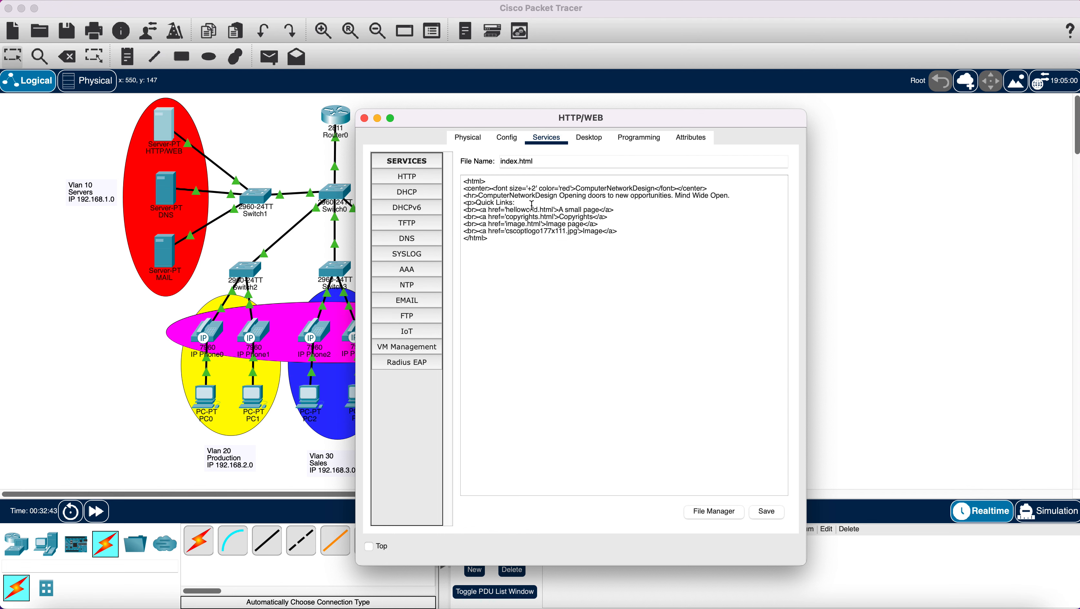
click(765, 513)
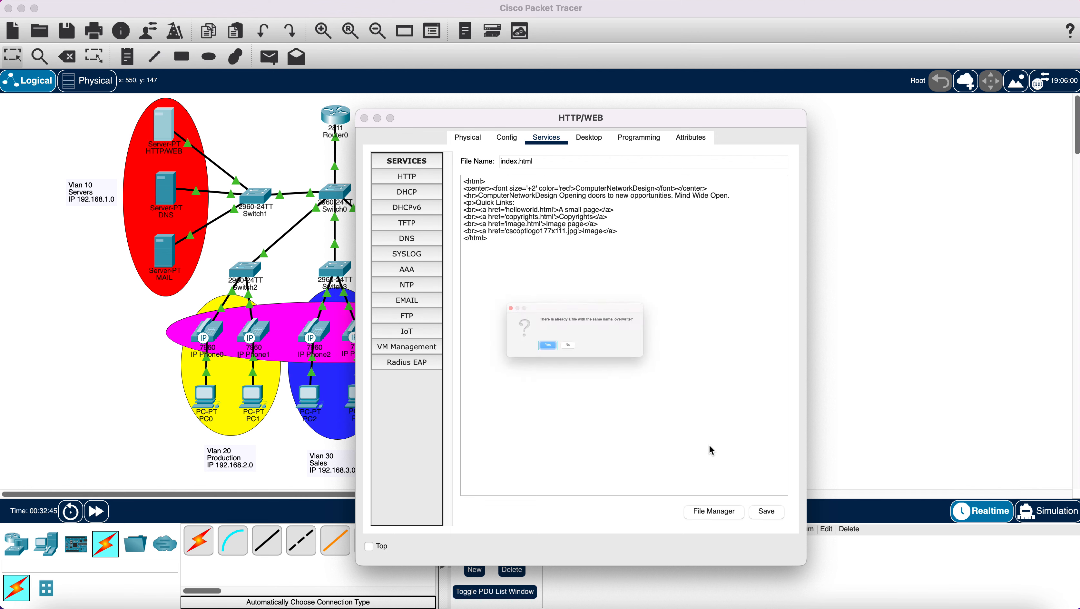
click(523, 358)
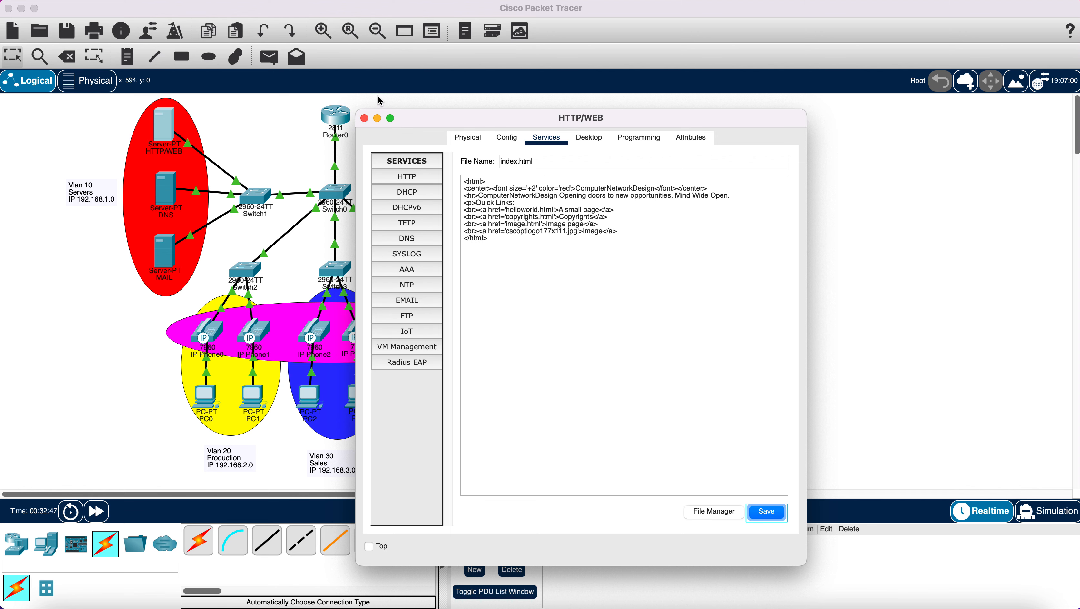
click(365, 119)
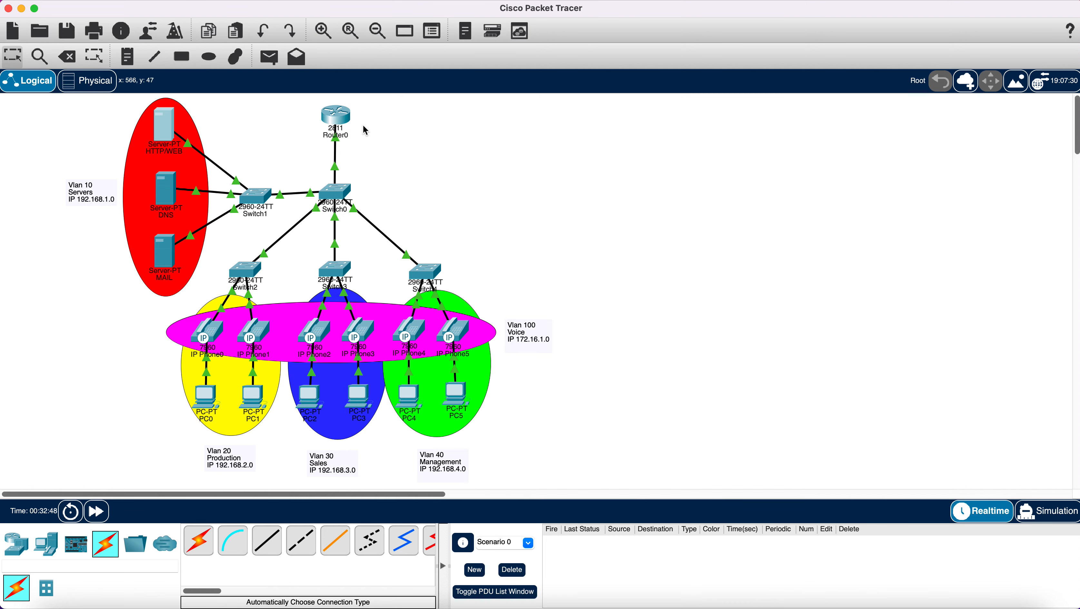
- Browse to 'web' in PC0's Web Browser and see the ComputerNetworkDesign page load
click(210, 398)
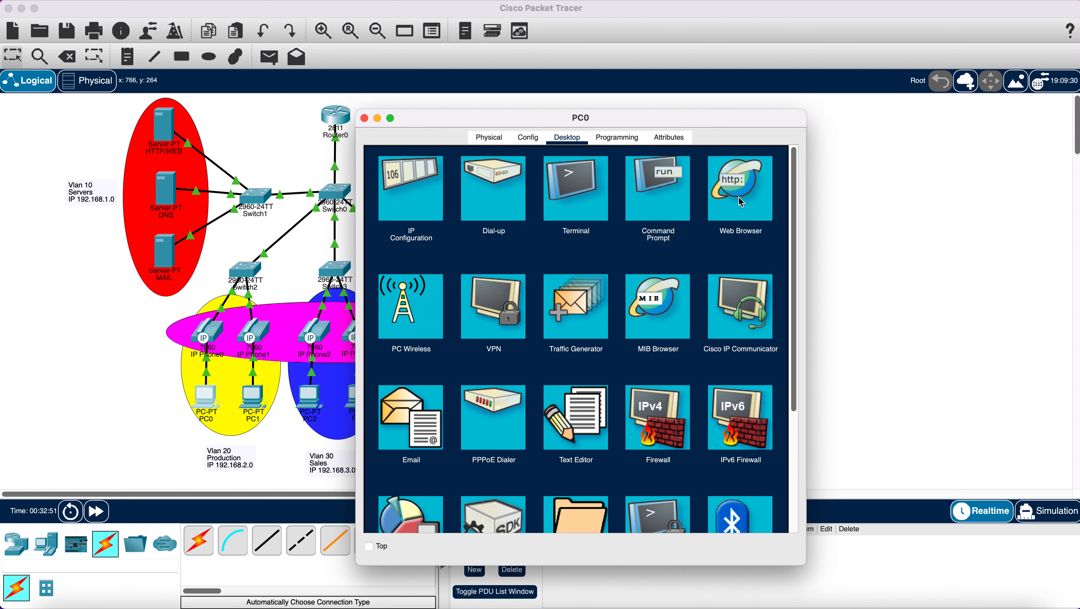
click(741, 201)
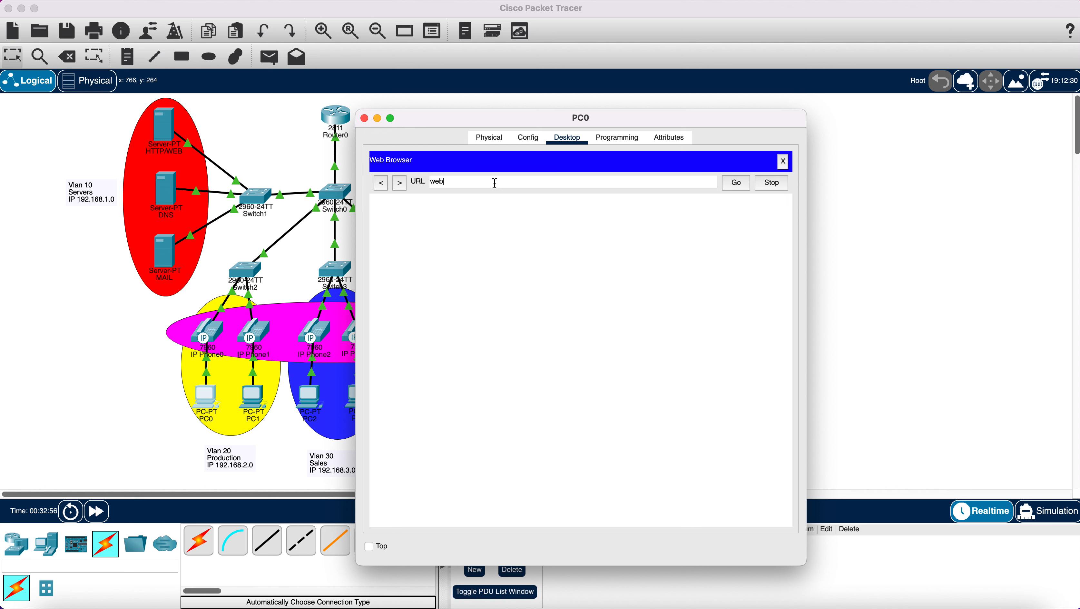
click(736, 183)
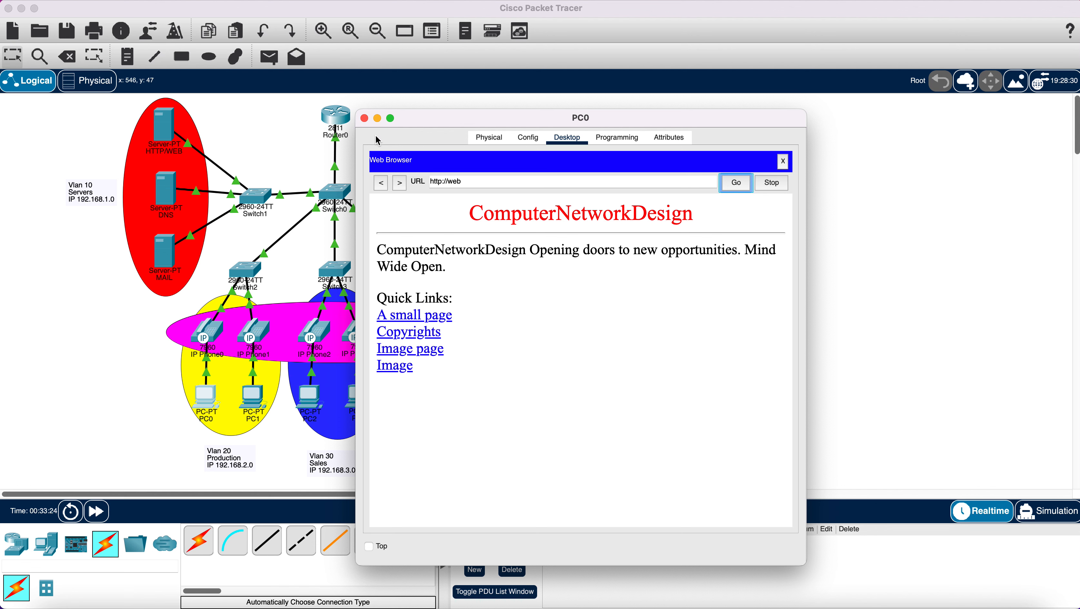
click(364, 118)
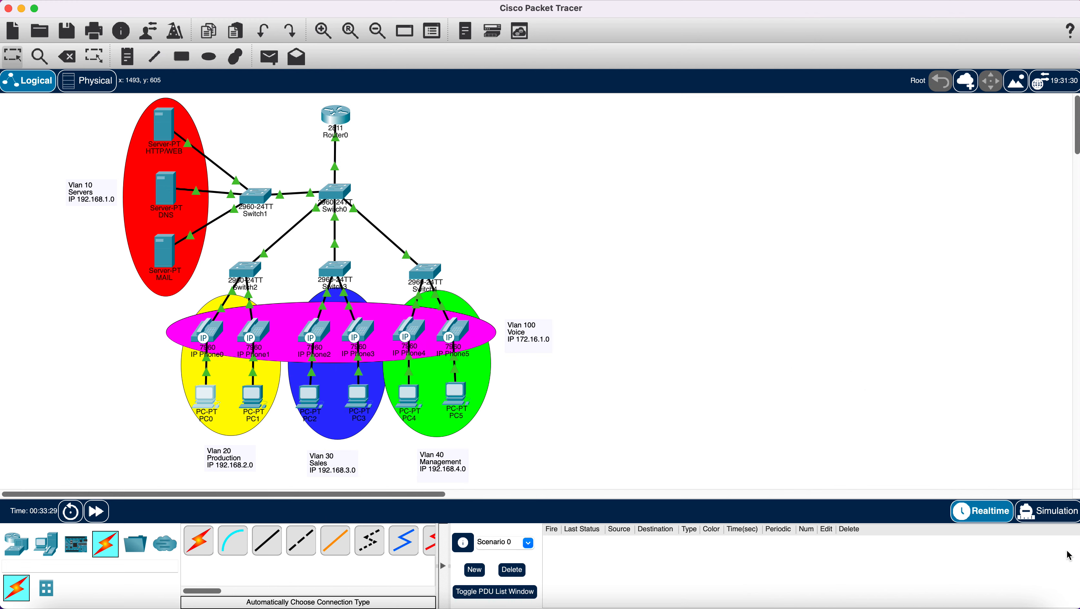
click(1051, 515)
click(975, 514)
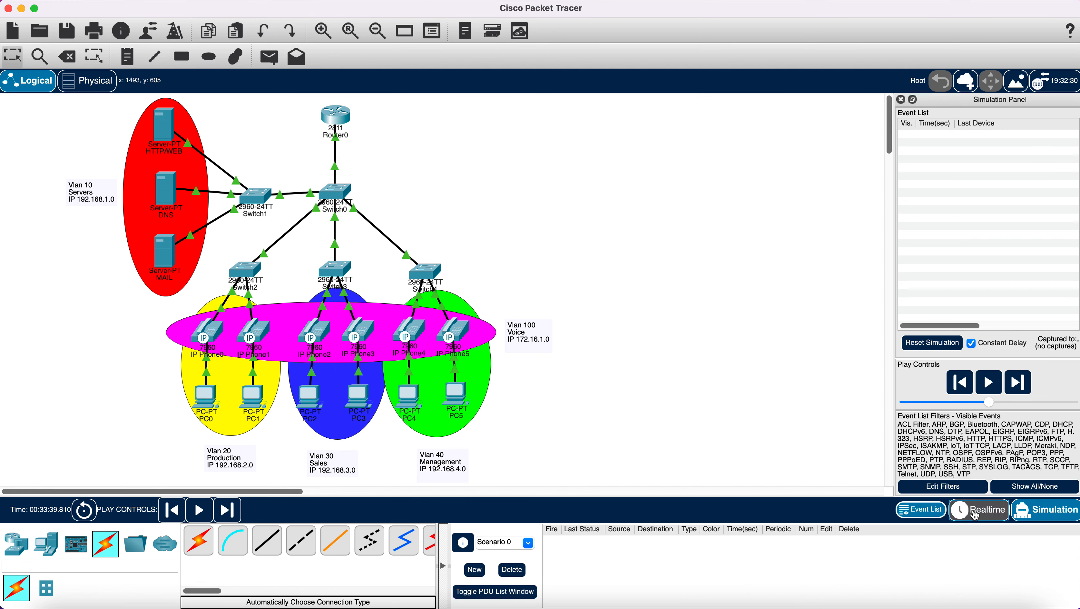
click(268, 57)
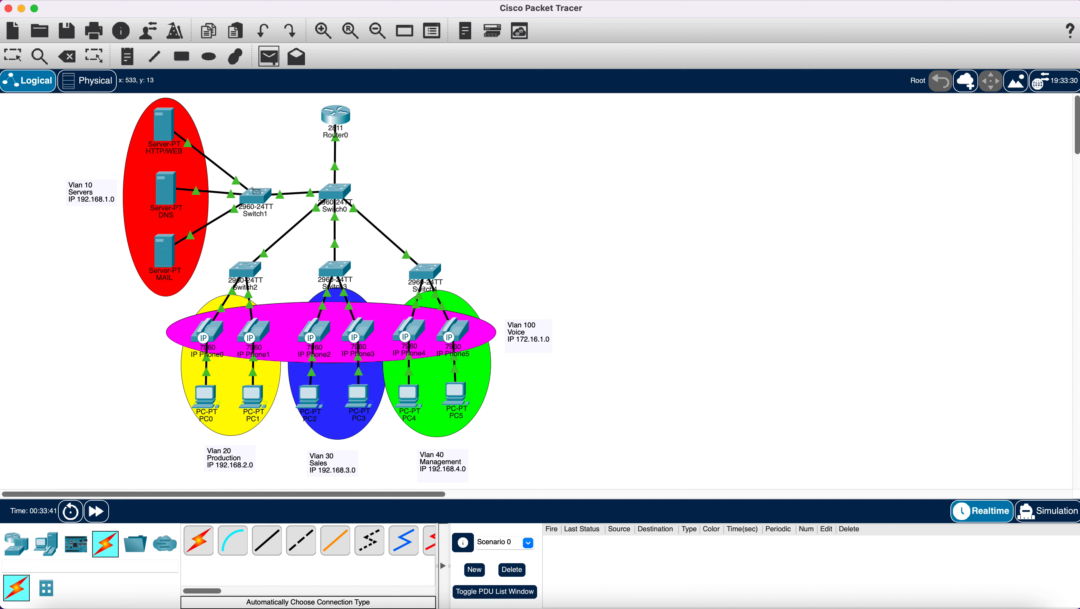
click(207, 397)
click(167, 255)
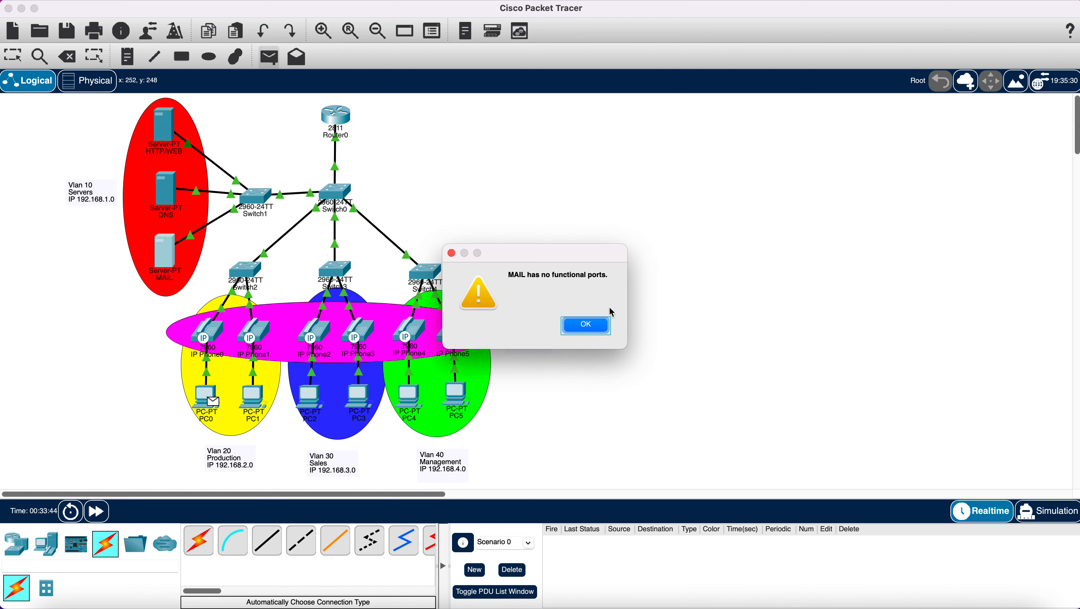
click(601, 331)
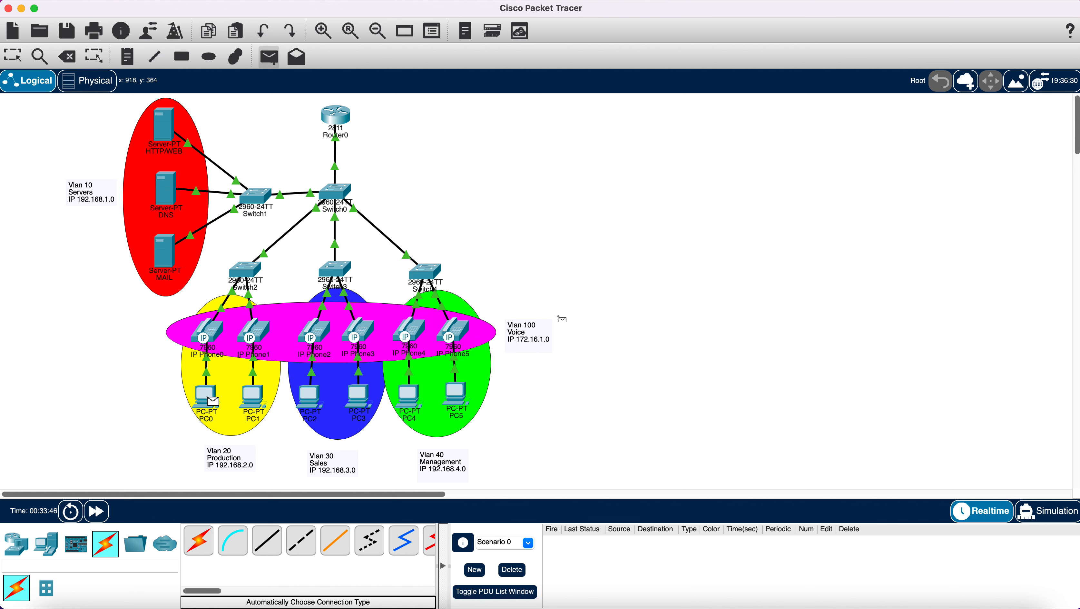
click(172, 195)
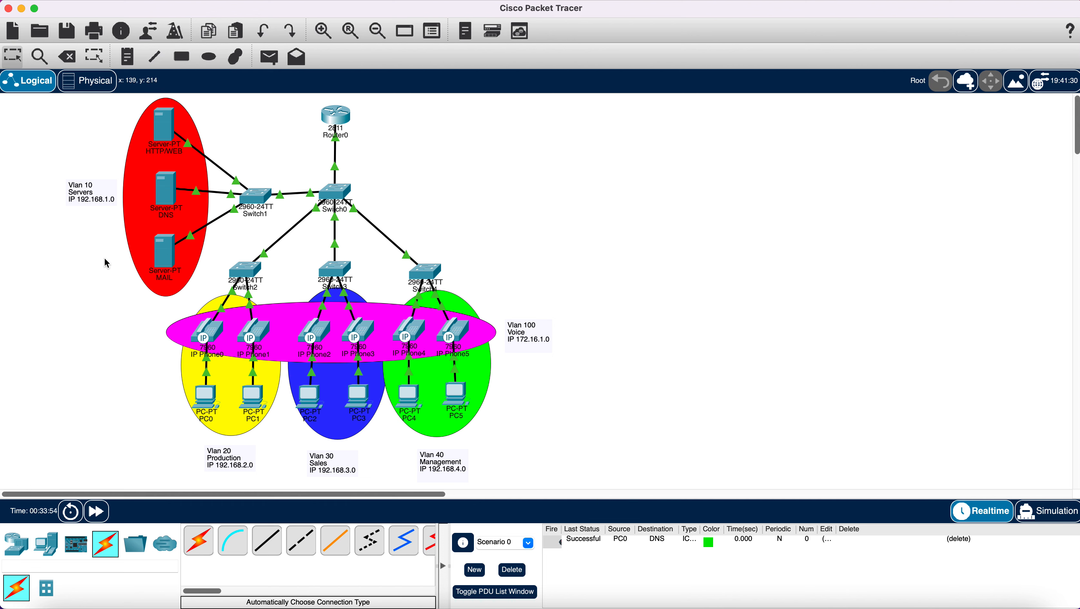
click(515, 571)
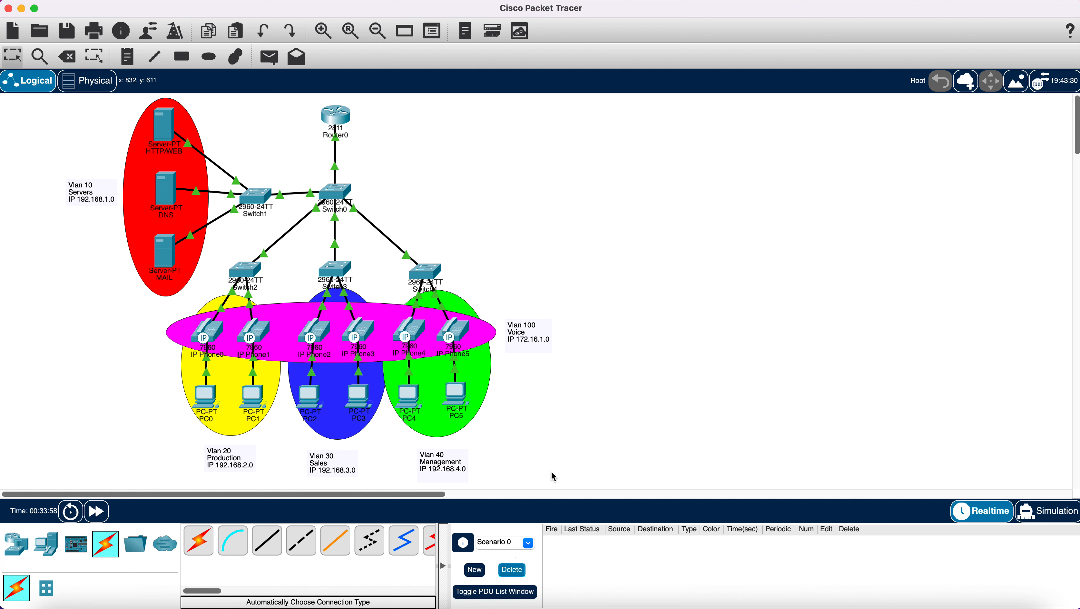
- In the MAIL server's IP Configuration, set address 192.168.1.4 with mask 255.255.255.0
click(168, 261)
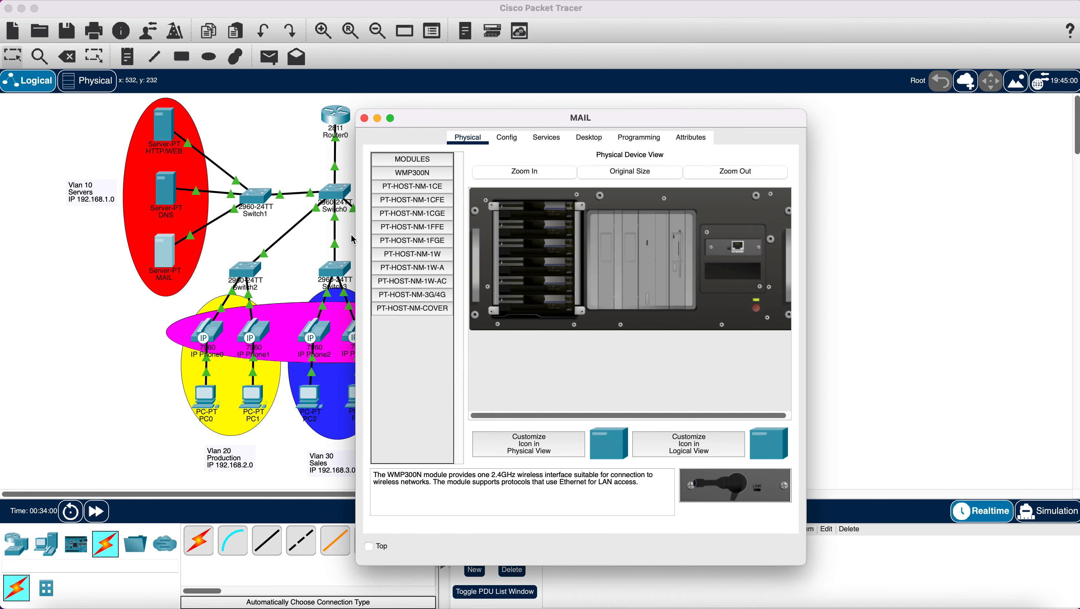
click(589, 137)
click(437, 207)
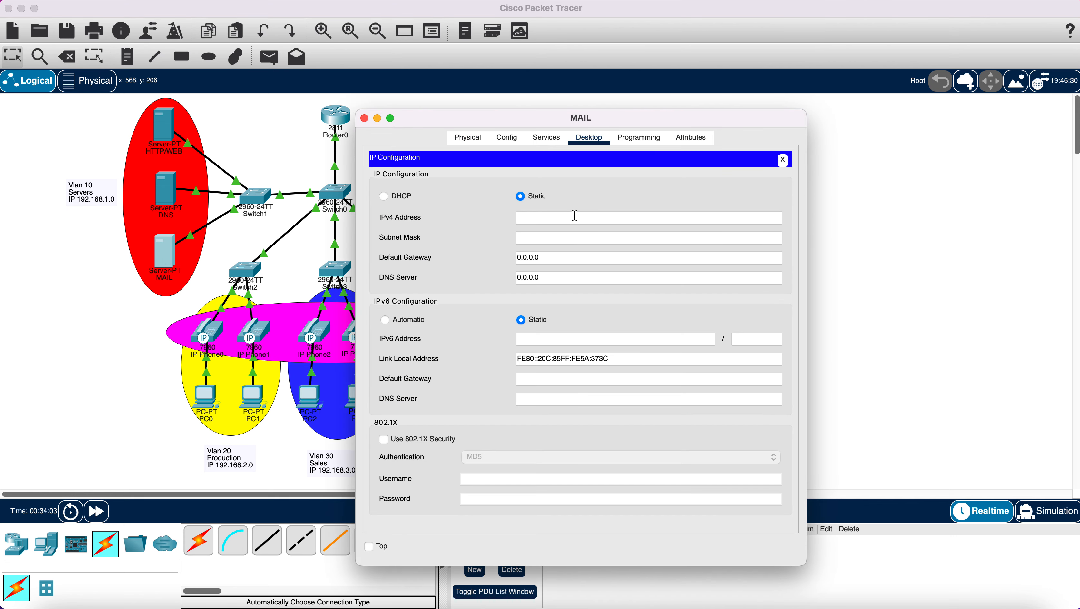
right_click(568, 217)
click(589, 264)
click(565, 258)
- Set the MAIL server's default gateway to 192.168.1.1 and DNS server to 192.168.1.3
drag(565, 257, 511, 264)
key(BackSpace)
right_click(535, 255)
click(578, 299)
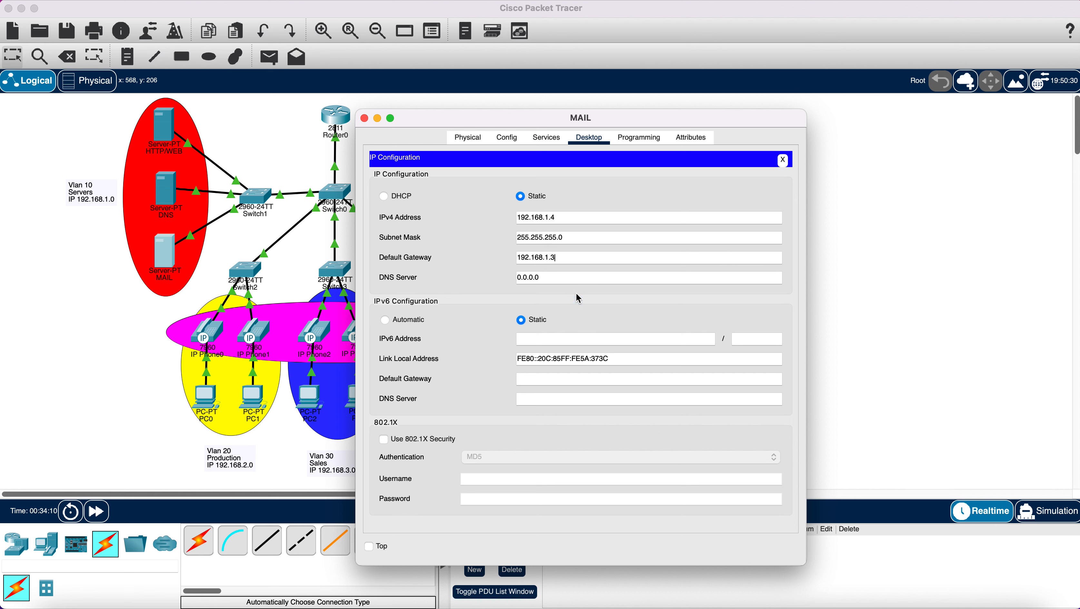
key(BackSpace)
drag(558, 277, 507, 277)
key(BackSpace)
right_click(574, 280)
click(606, 327)
- Review the MAIL server's EMAIL service (SMTP and POP3 on), then close its window
click(544, 144)
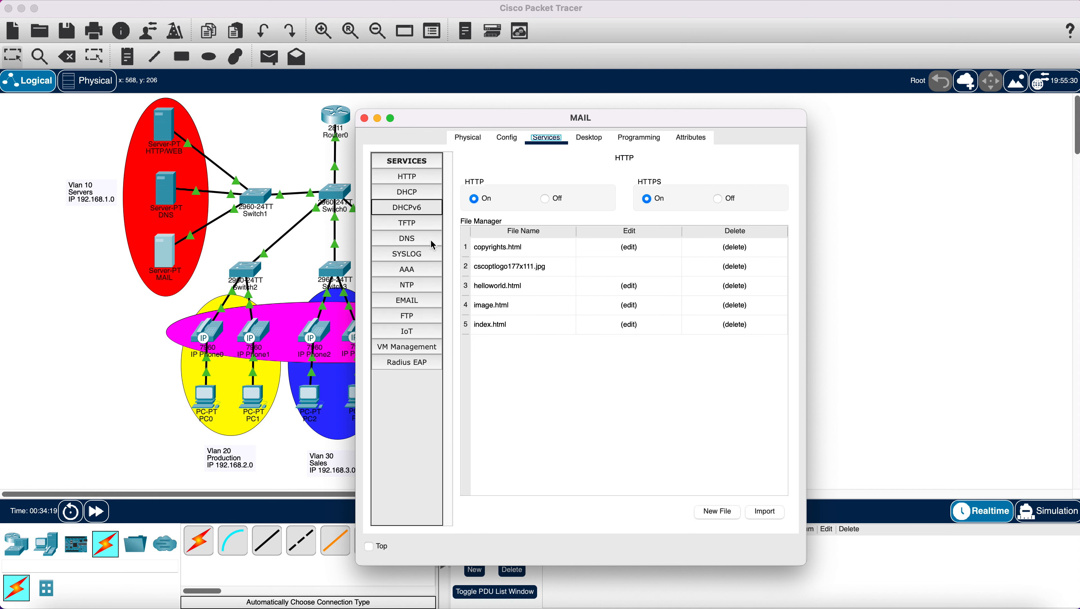
click(406, 299)
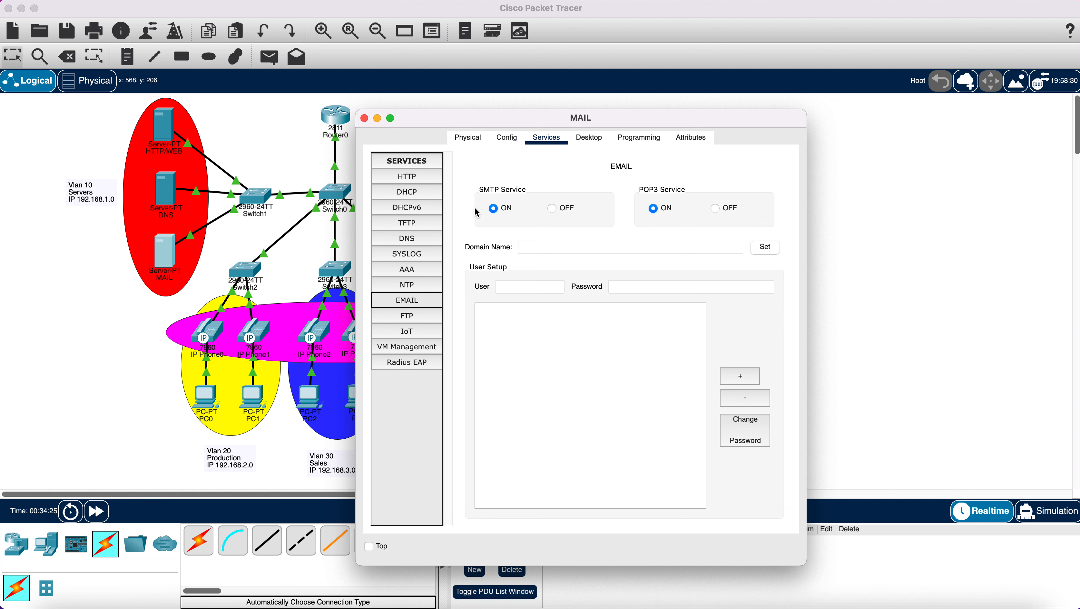
click(557, 249)
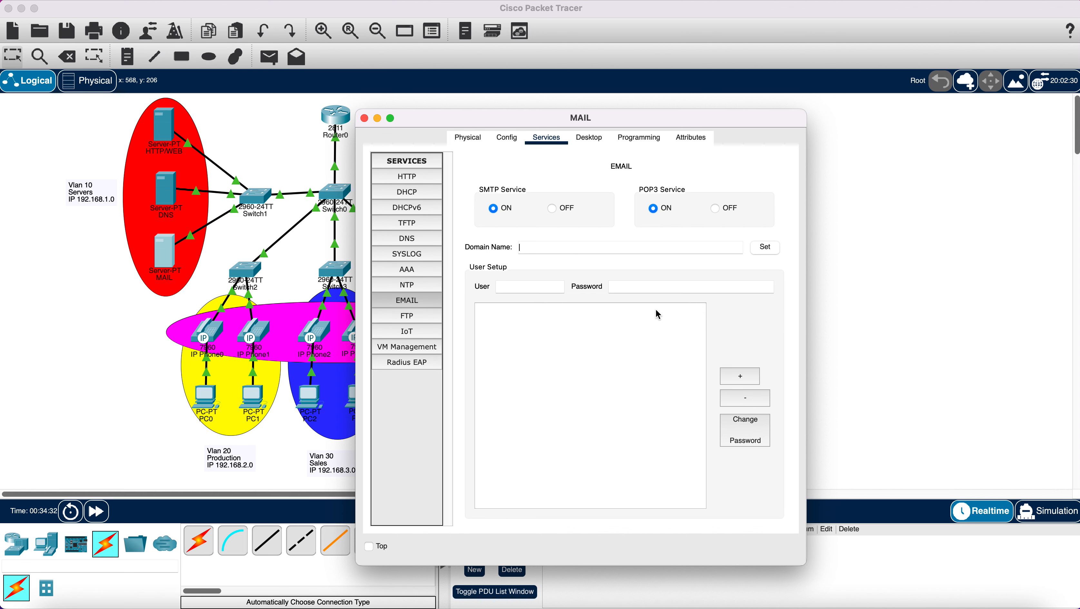
click(364, 118)
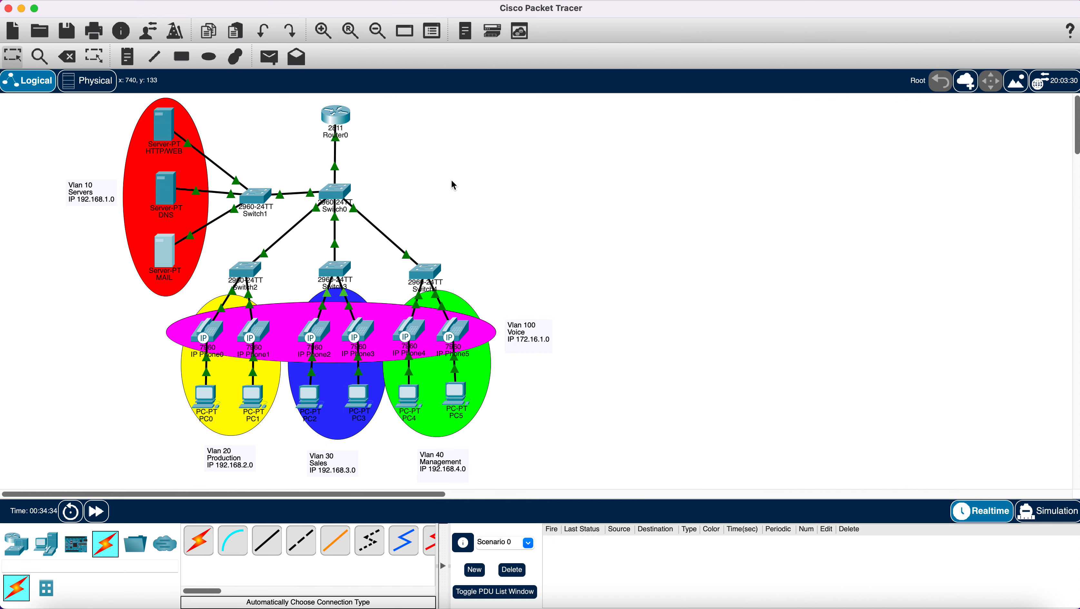
- In Router0's CLI, enable telephony-service with max-dn 5
click(338, 120)
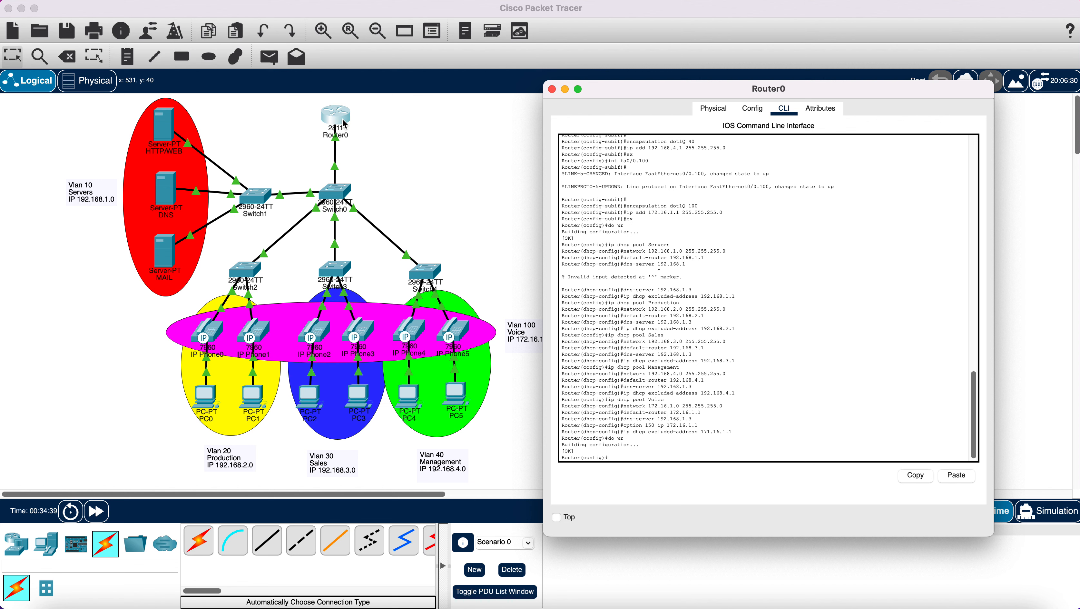
text(t)
text(elephony-service)
key(Return)
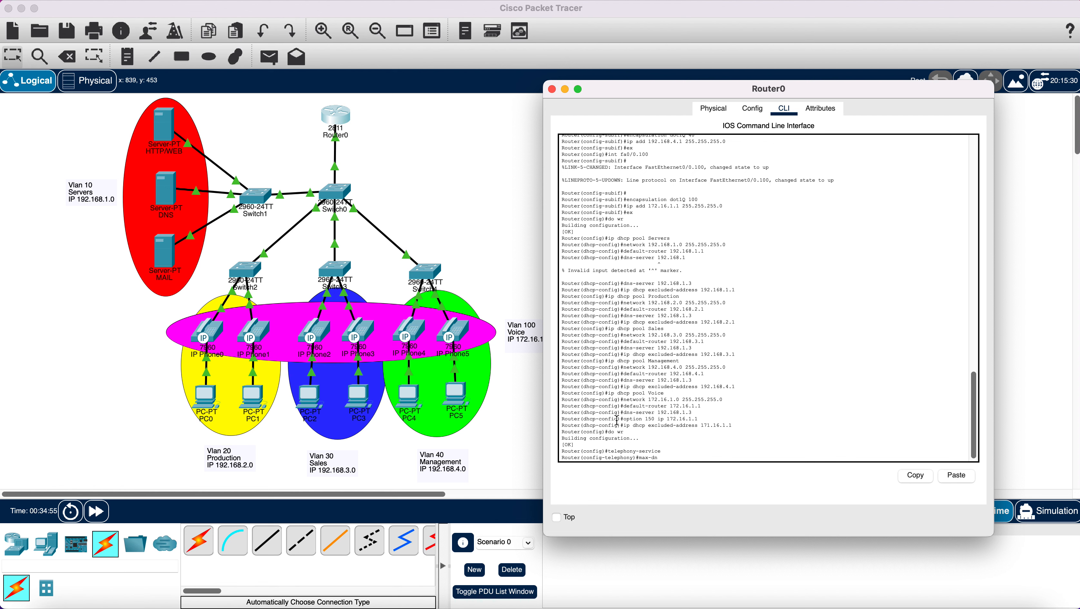
key(Return)
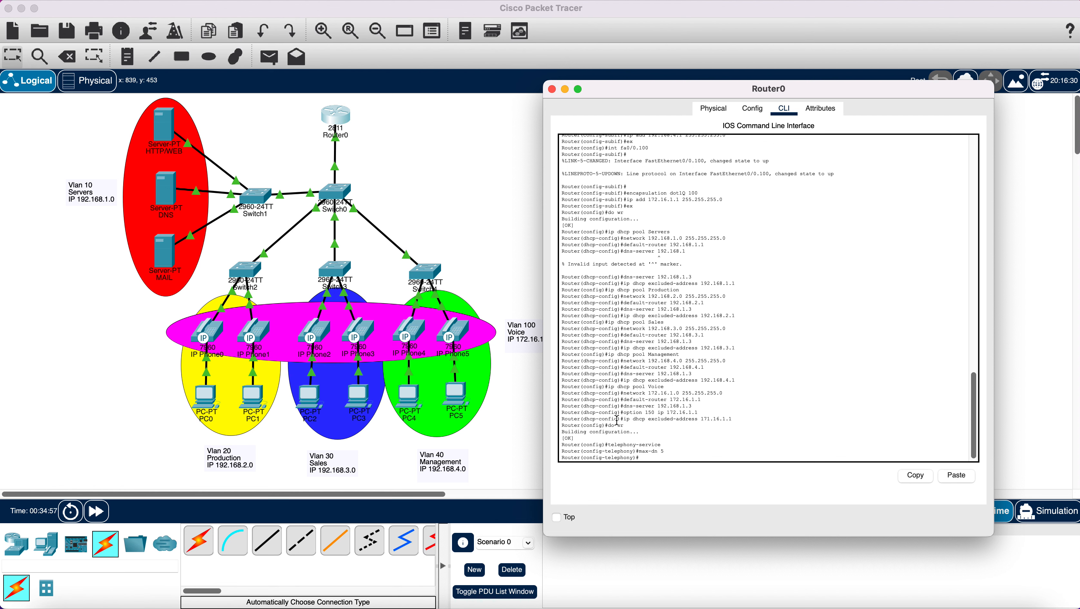
- Set max-ephones to 6 and raise max-dn to 6
text(max-ephones 5)
key(BackSpace)
text(6)
key(BackSpace)
text(6)
key(Return)
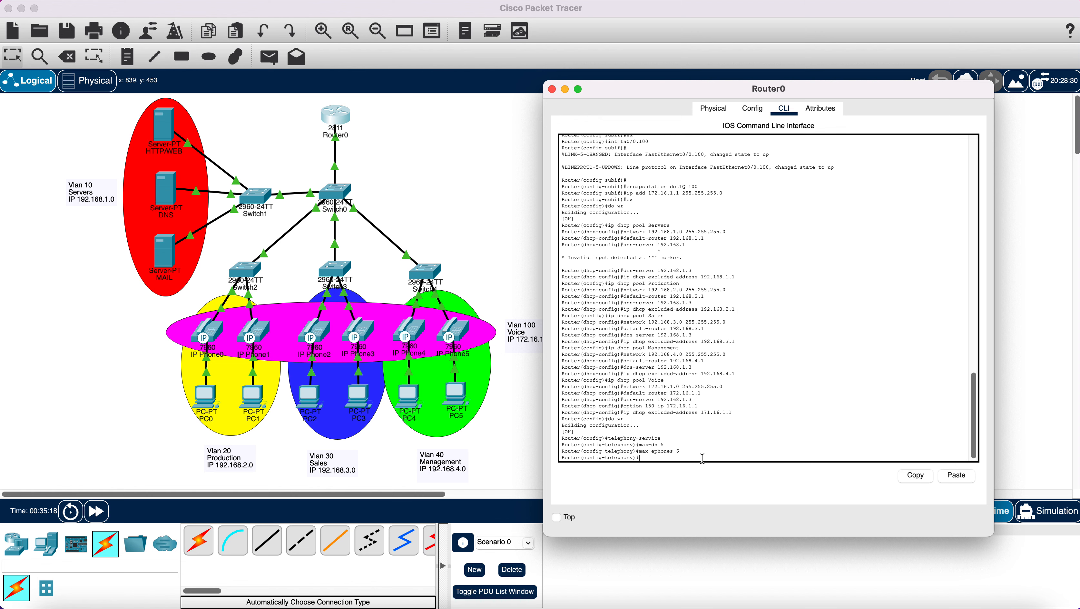
text(max-dn 6)
key(Return)
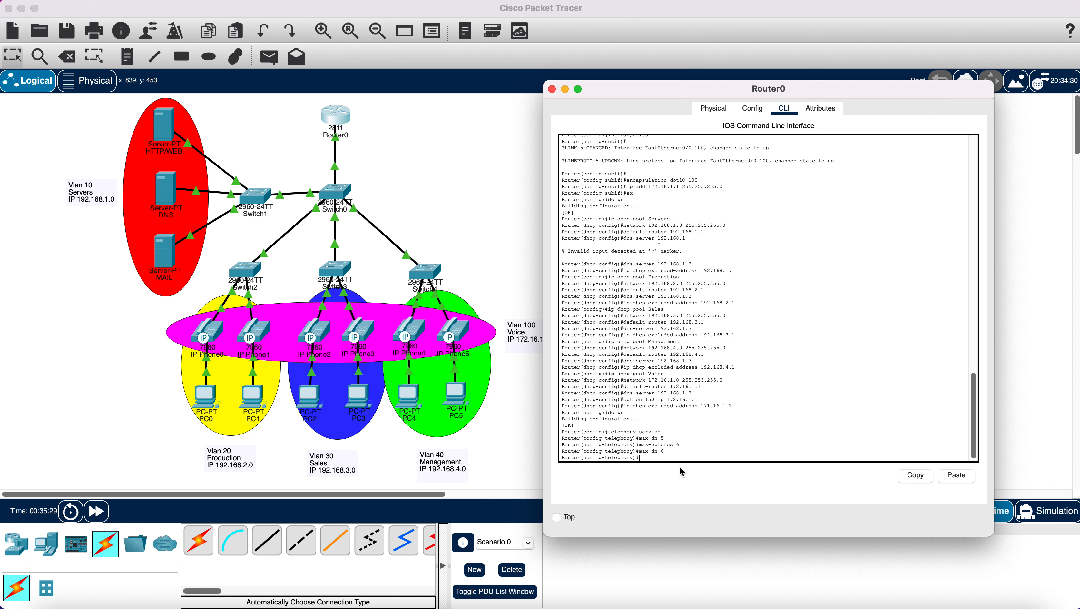
- Set telephony ip source-address 172.16.1.1 port 2000 and auto assign 1 to 6, then exit
text(ip)
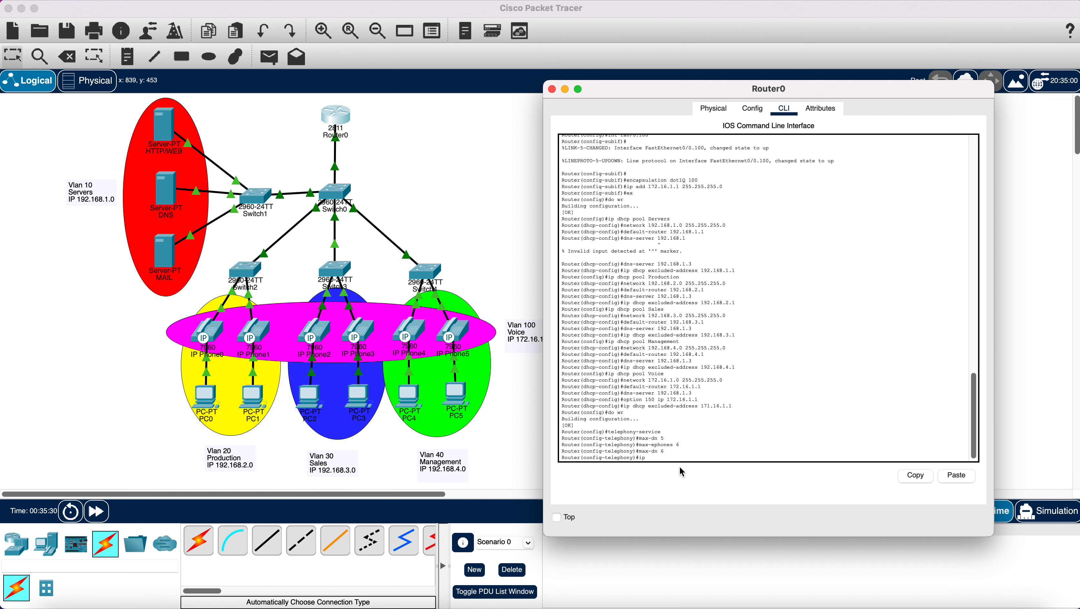
text( sou)
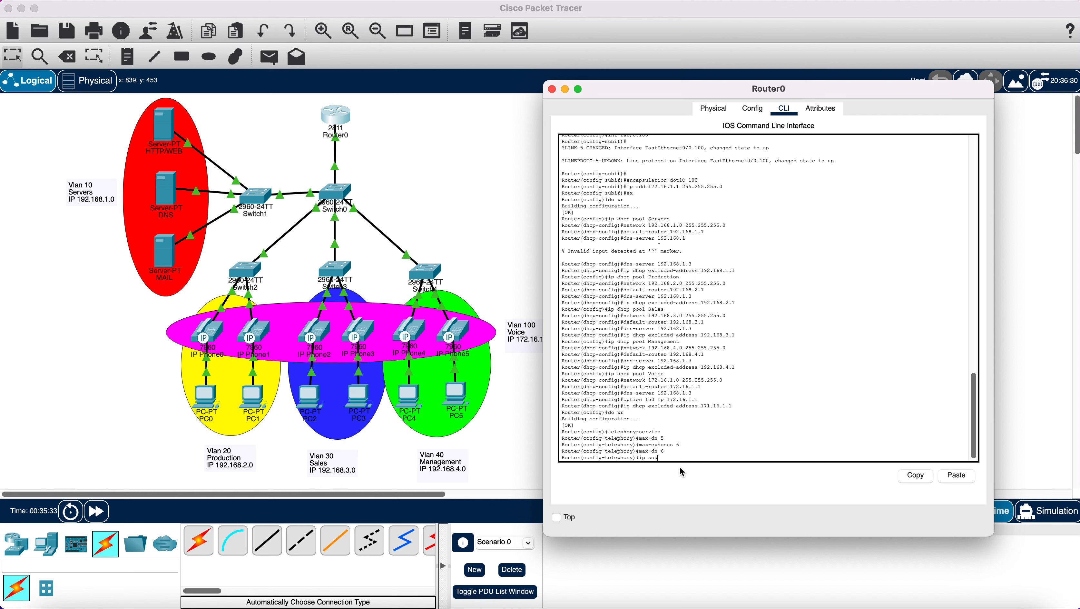
text(rce-address 172.16.1.1)
text(port 2000)
key(Return)
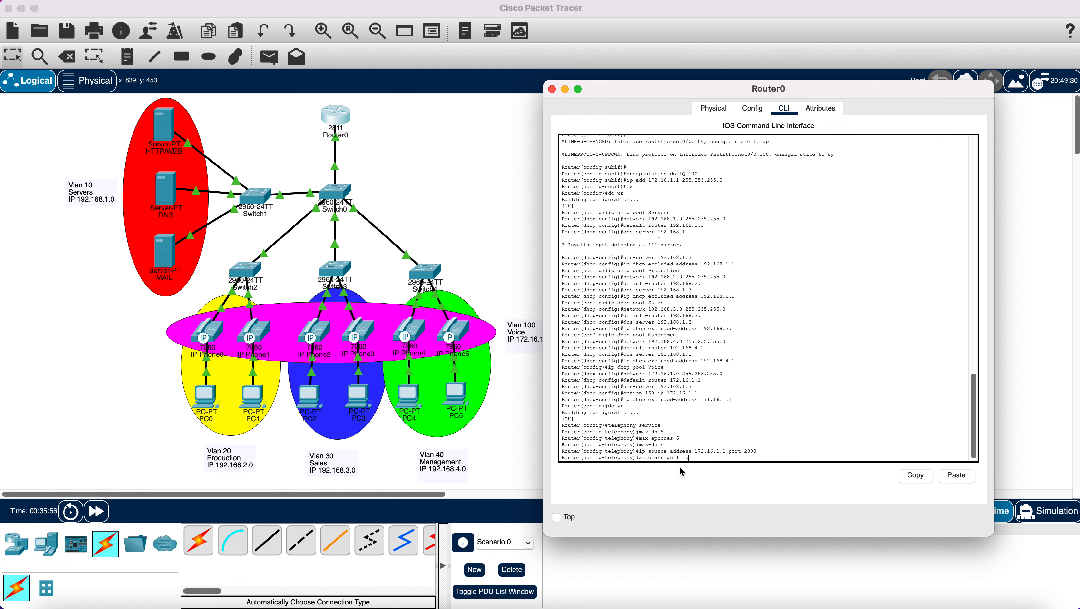
text(6)
key(Return)
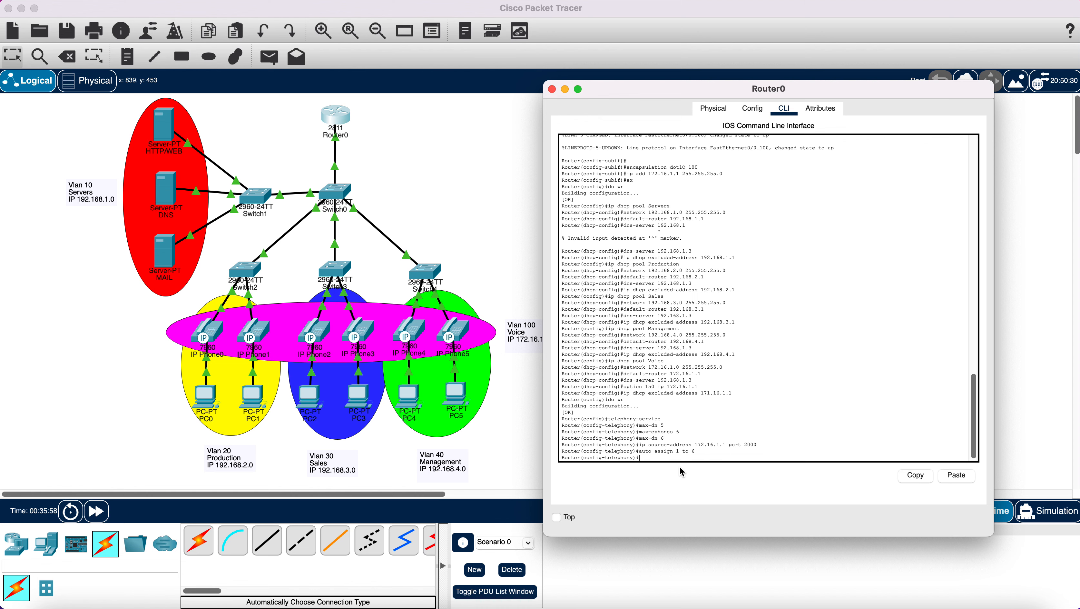
text(ex)
key(Return)
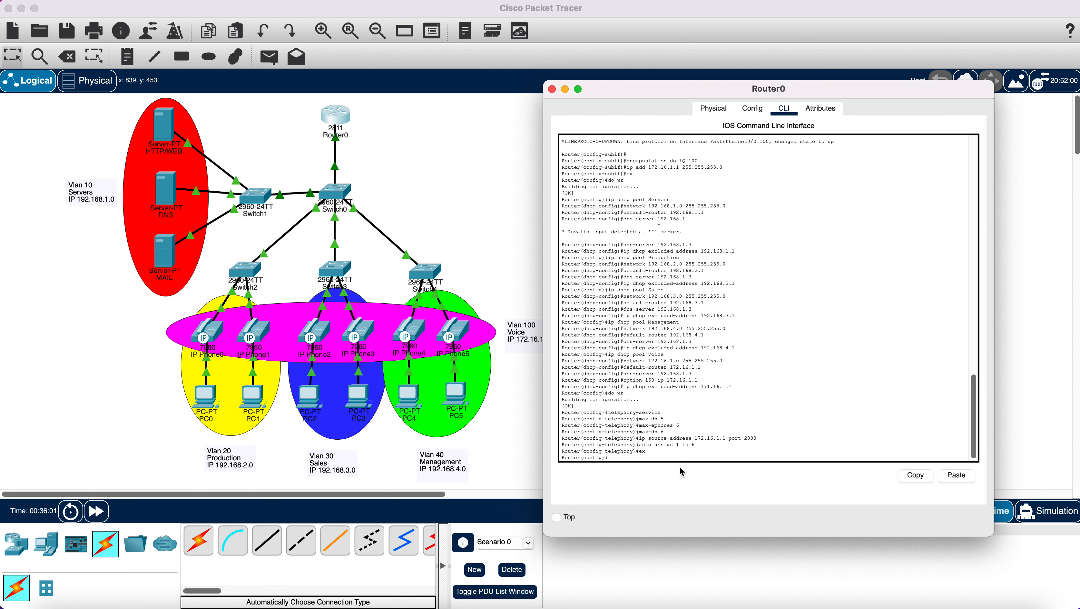
text(ephone-dn 1)
- Create ephone-dn 1 and assign it number 101
key(Return)
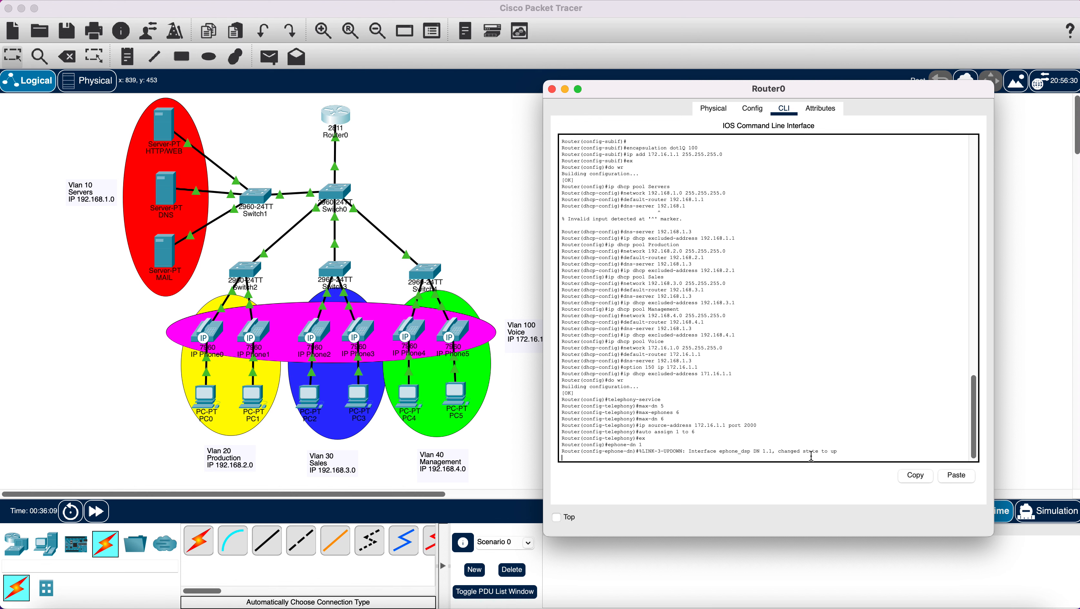
key(Return)
key(Return)
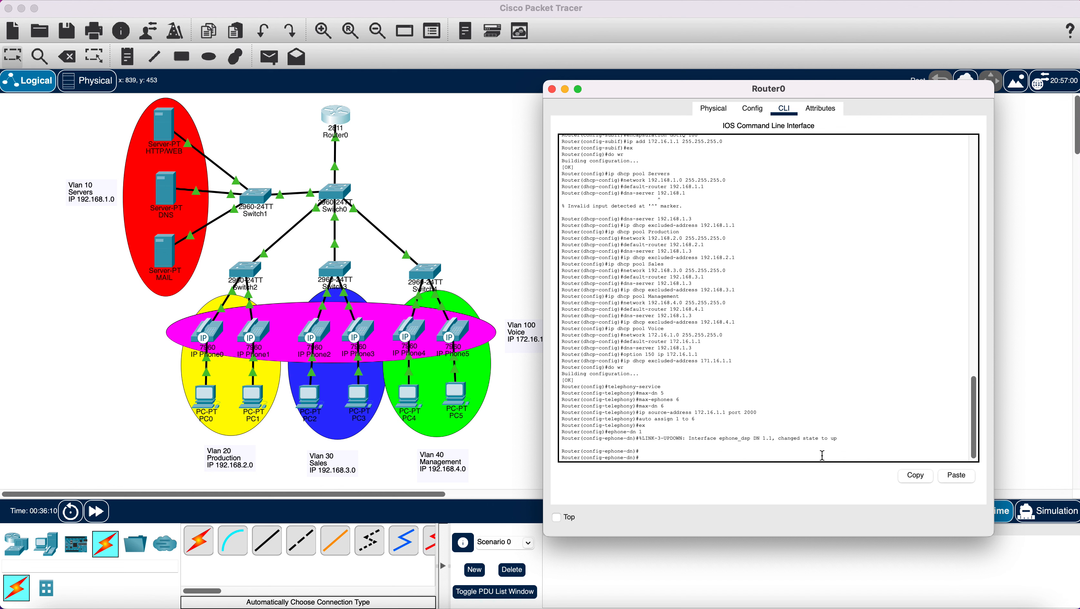
text(numbefr)
text(101)
key(Return)
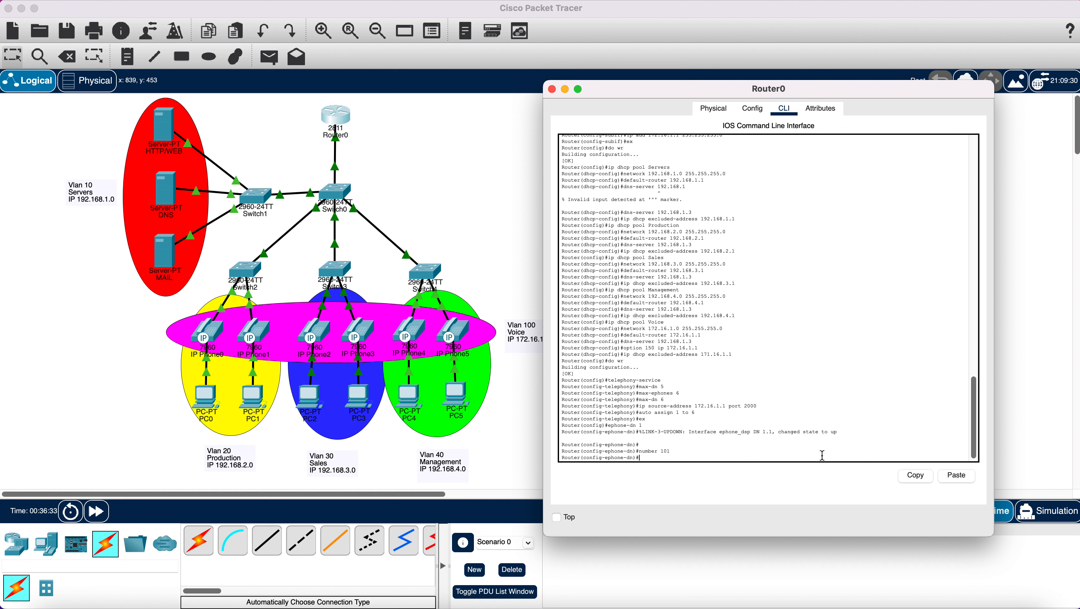
text(ex)
key(Return)
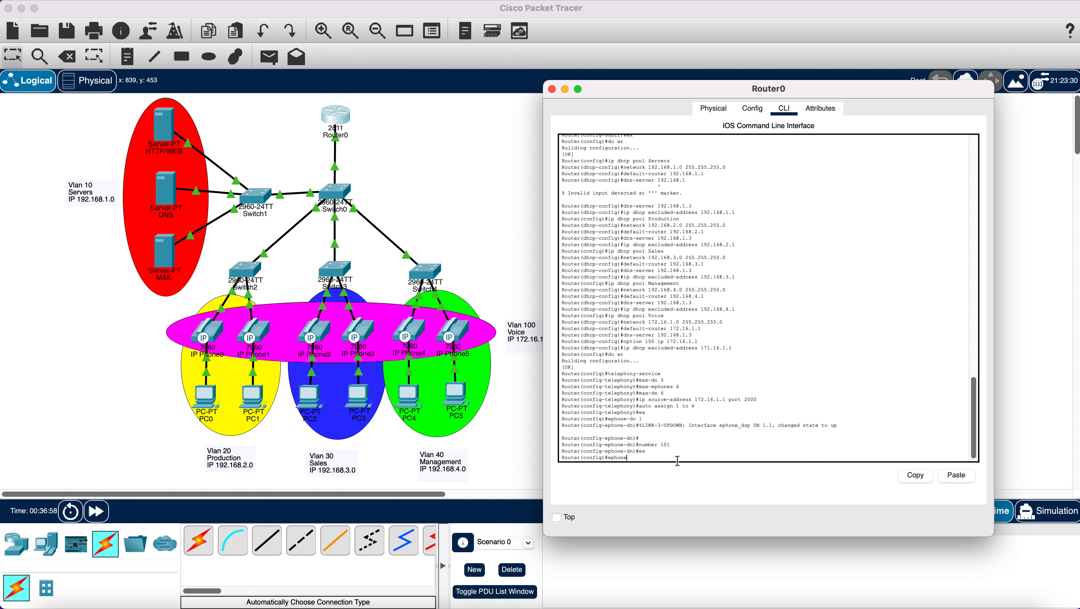
- Create ephone-dn 2 with number 201, correcting the mistaken 1001, then create ephone-dn 3
text(-dn 2)
key(Return)
key(Return)
key(Return)
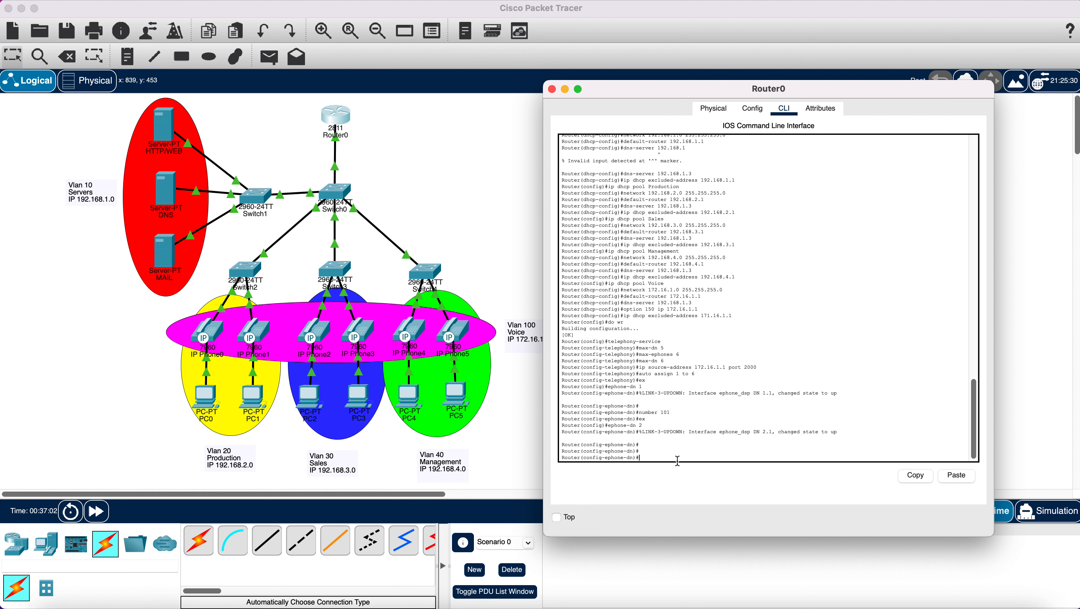
text(number 1001)
key(Return)
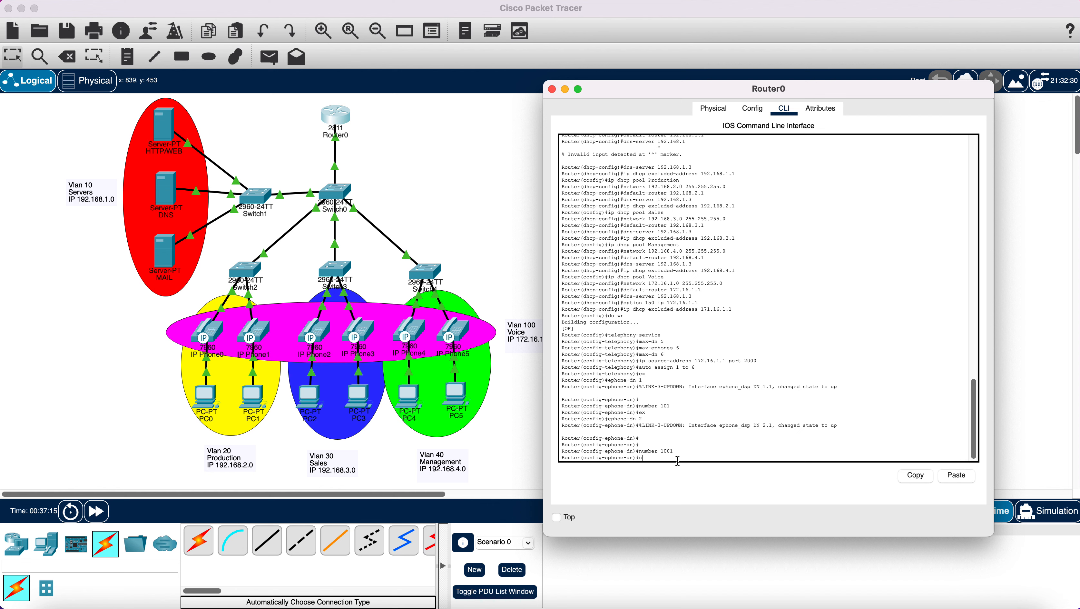
text(umber 10001)
key(Return)
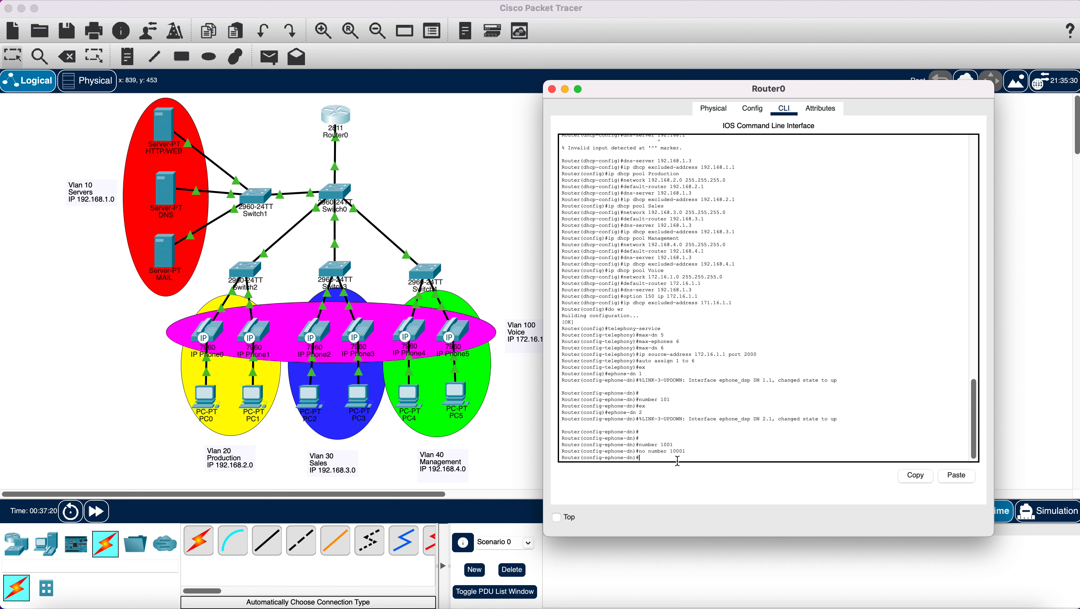
text(number 201)
key(Return)
text(er(config-ephone-dn)#e)
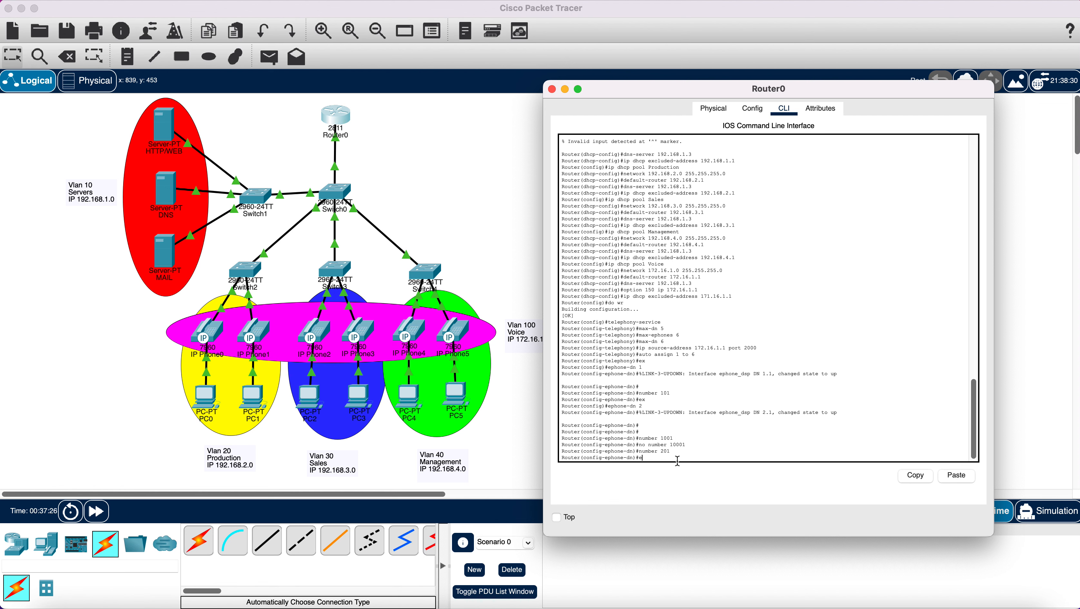
text(x)
key(Return)
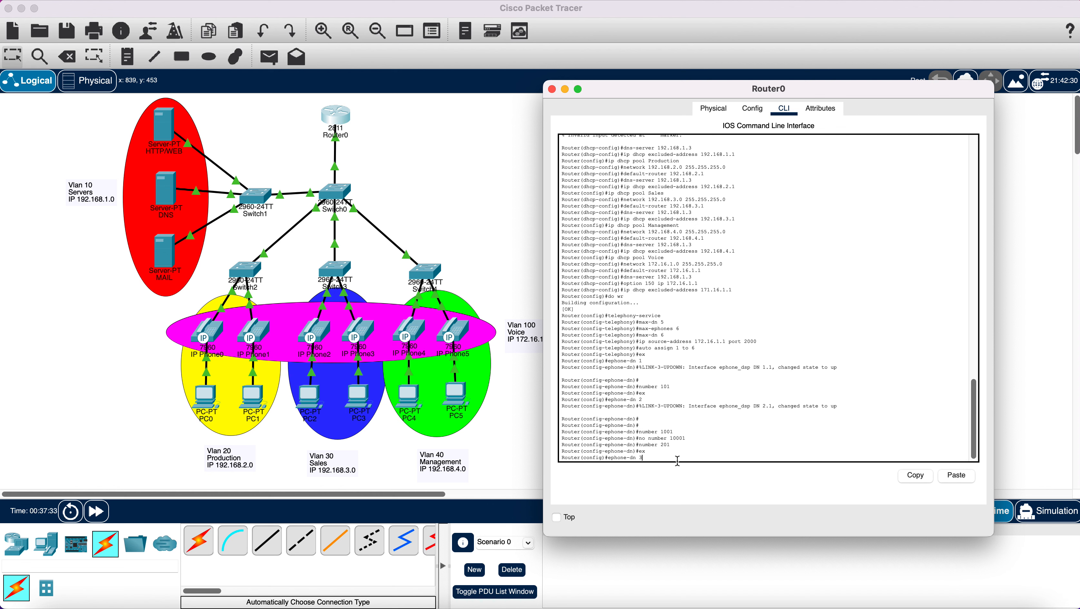
key(Return)
- Give ephone-dn 3 number 301 and create ephone-dn 4 with number 401
key(Return)
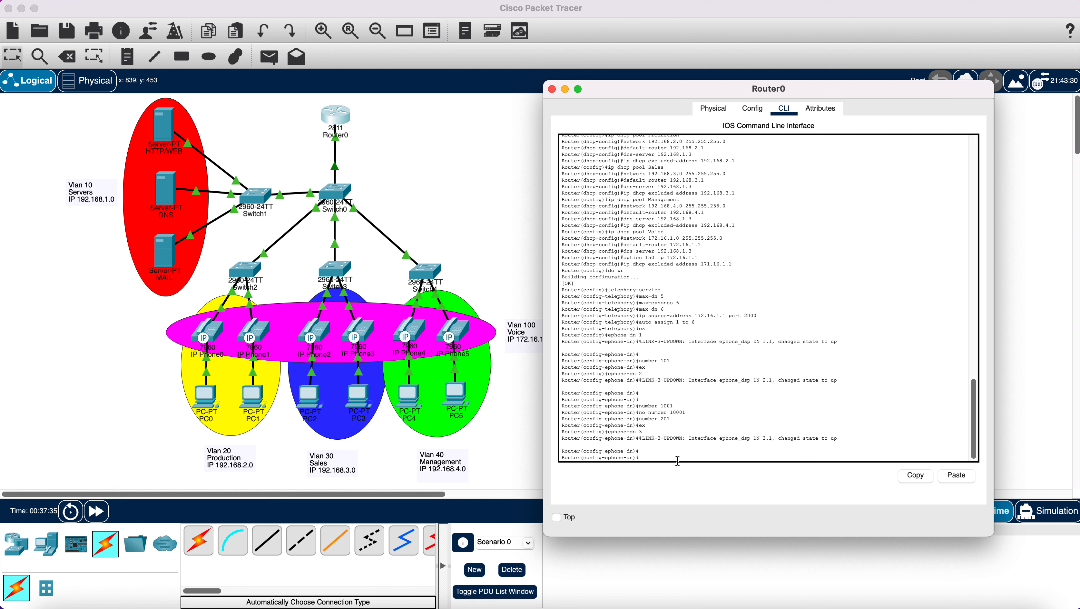
text(n)
text(umber 301)
key(Return)
text(ephone-dn)#e)
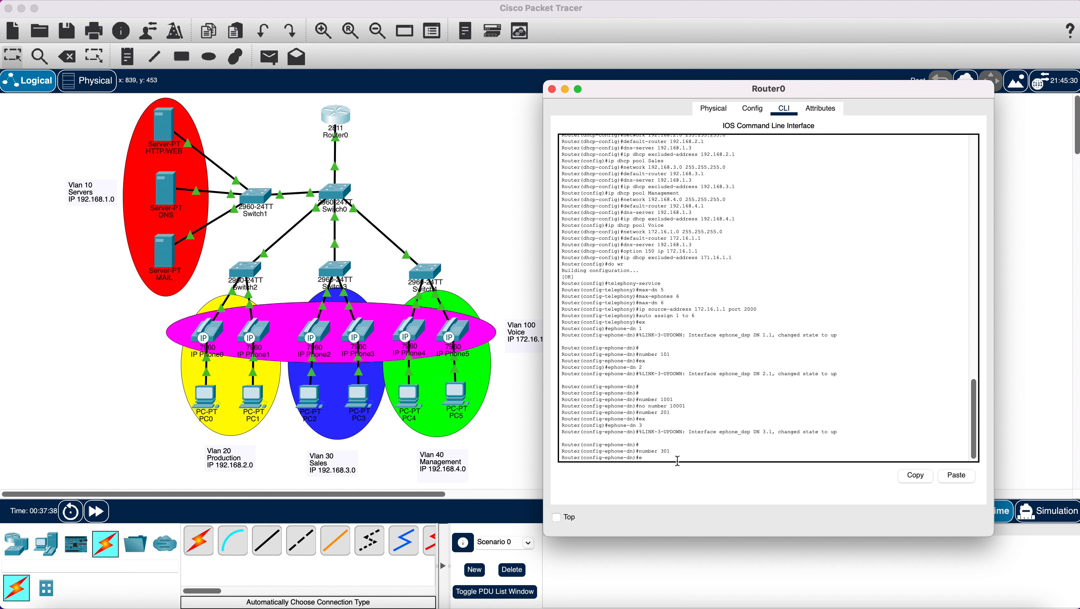
text(x)
key(Return)
text(er(config)#e)
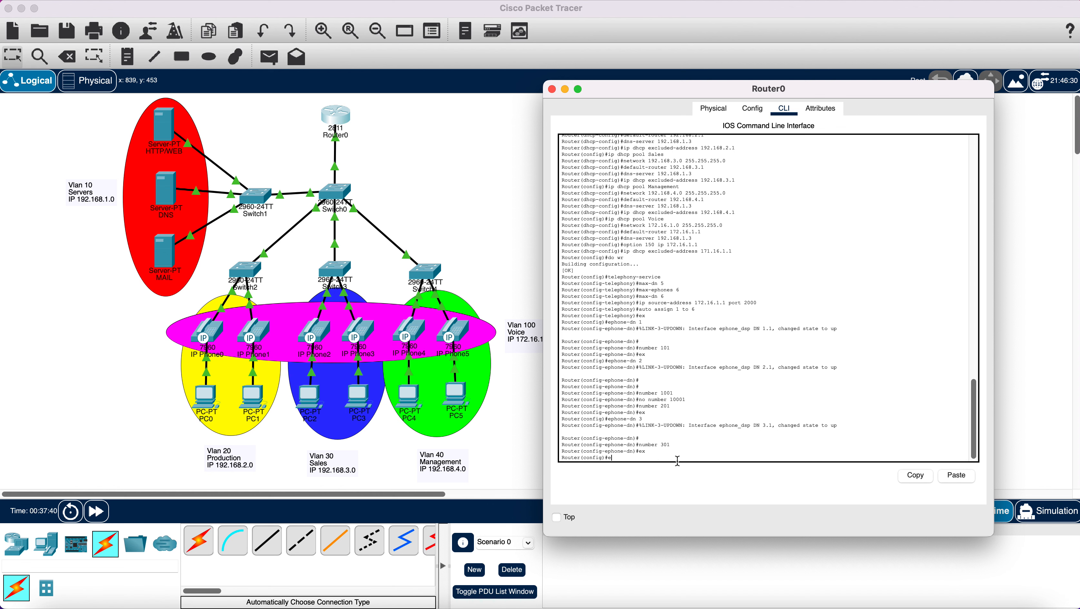
text(phon-dn 4)
key(Return)
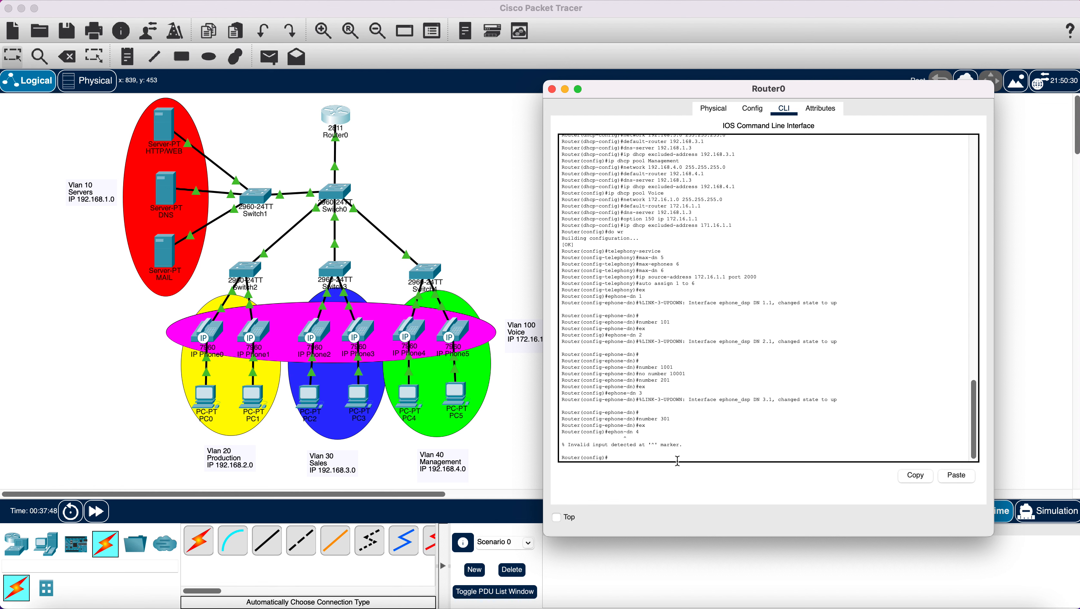
key(Return)
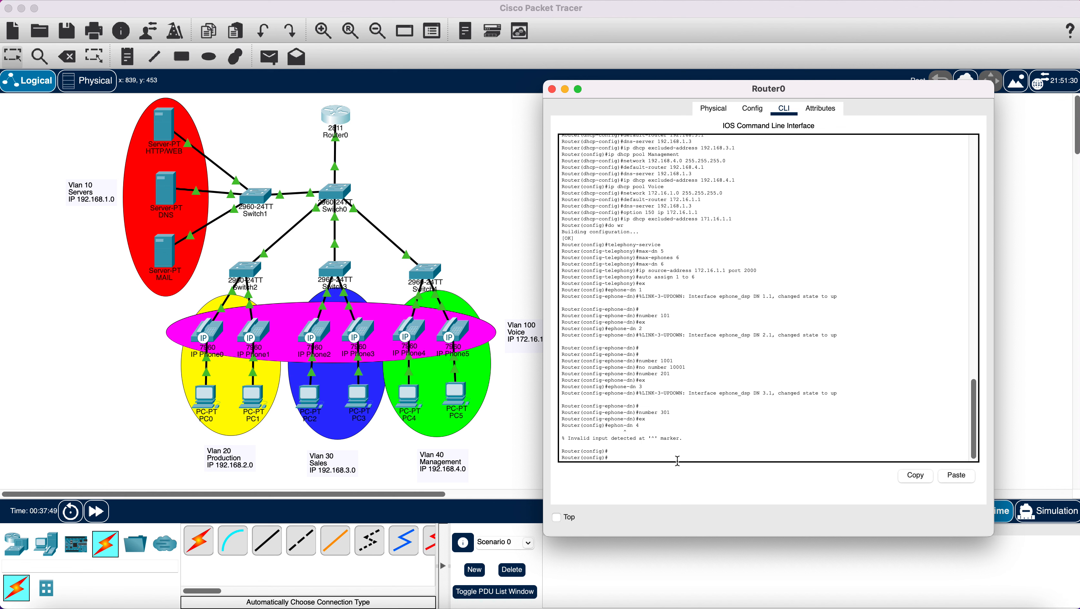
text(e)
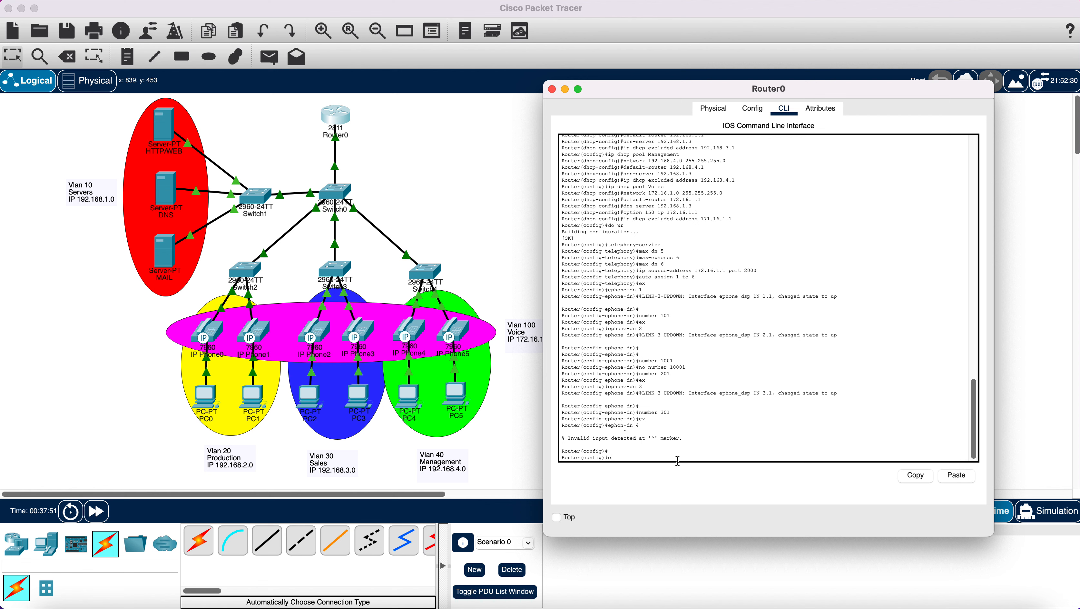
text(phone)
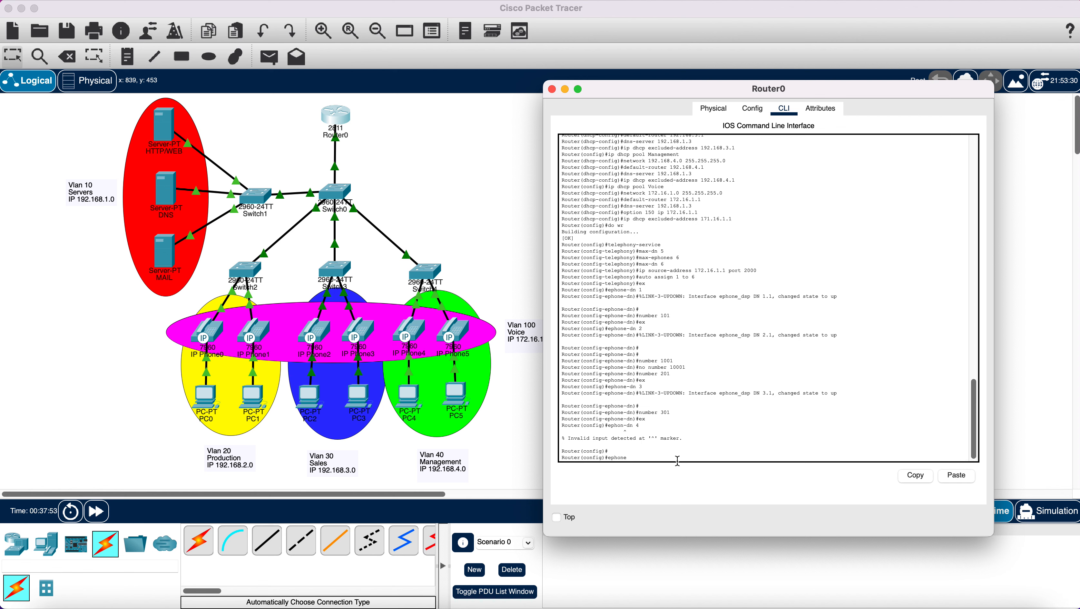
text(-dn 4)
key(Return)
text(\)
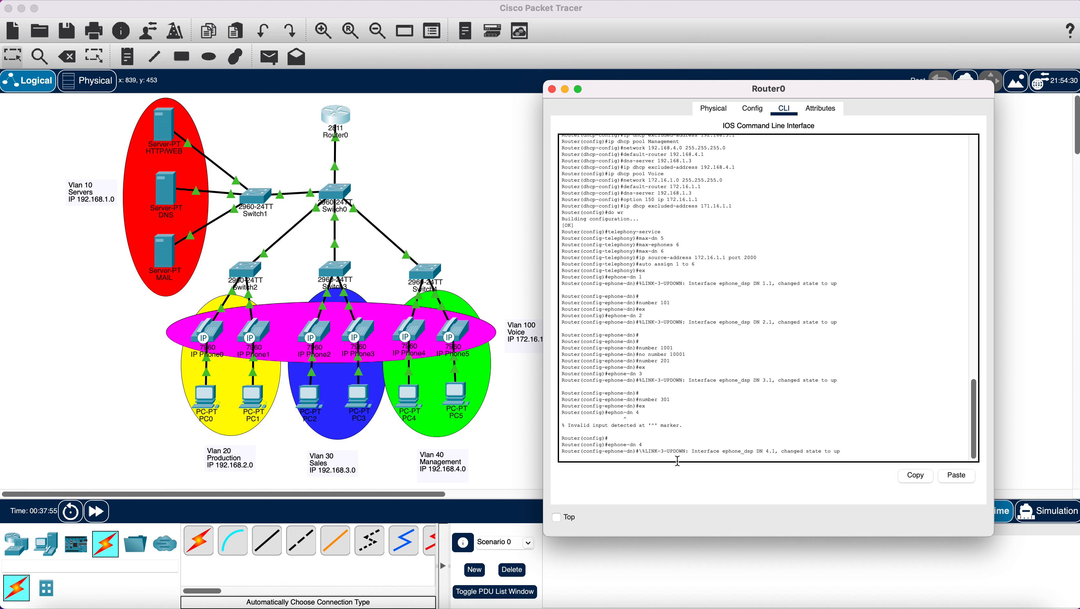
key(Return)
key(Return)
text(number)
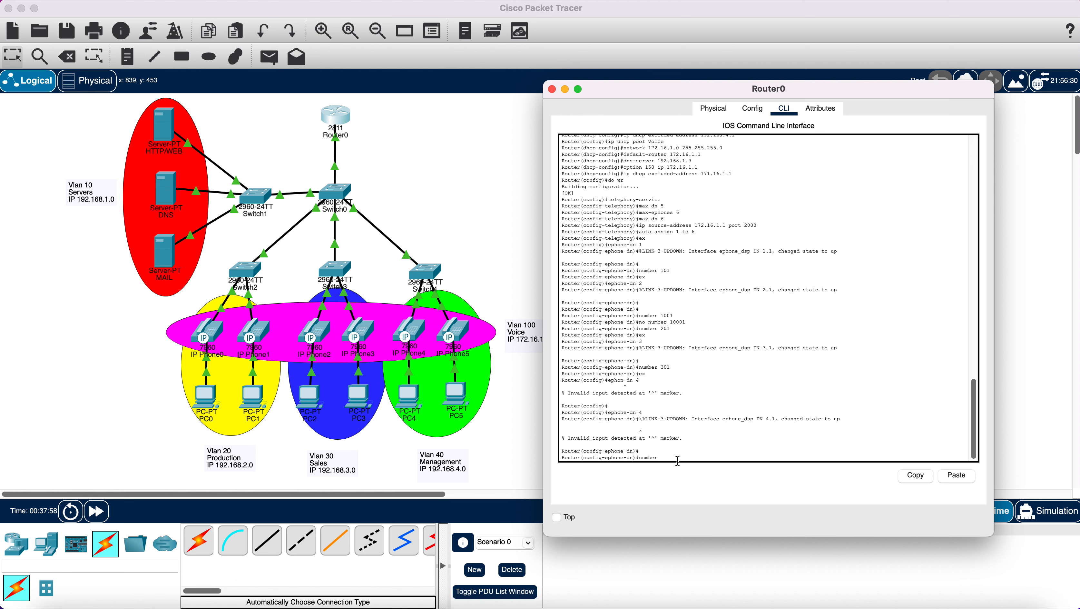
text( 401)
key(Return)
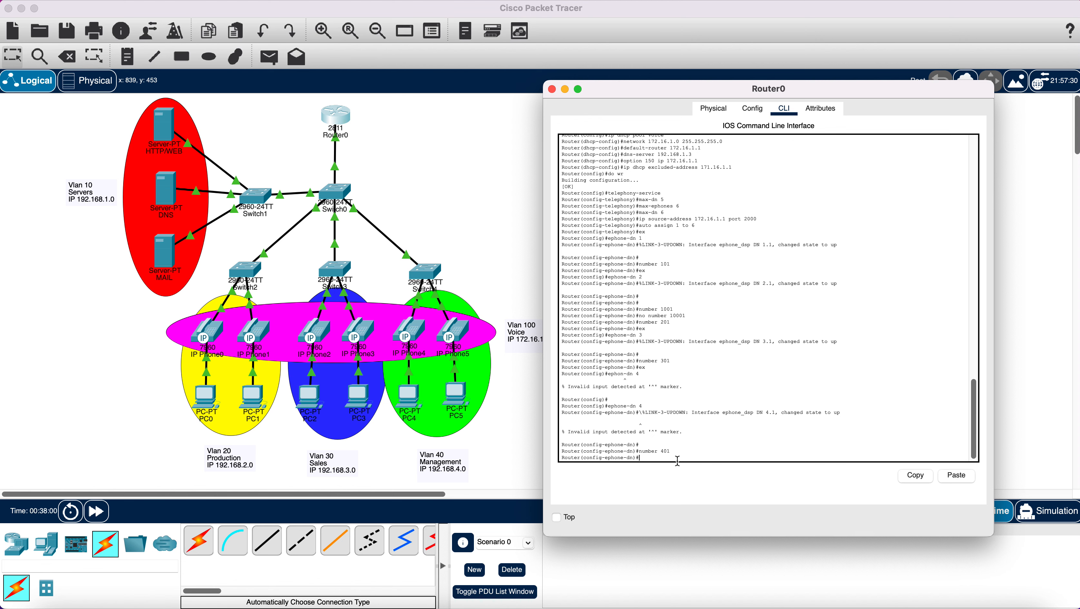
text(ex)
key(Return)
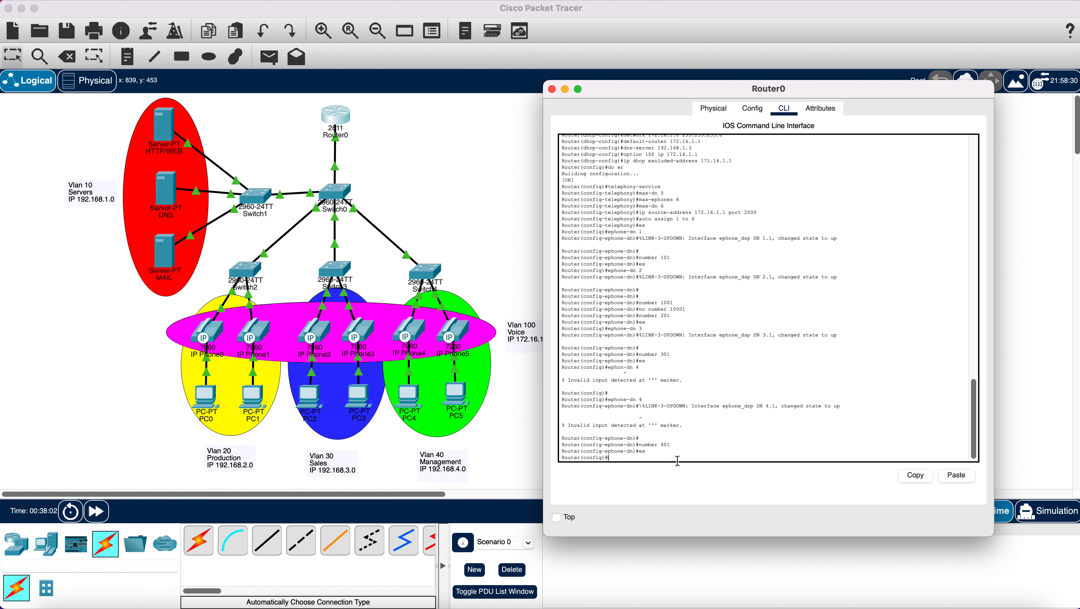
- Create ephone-dn 5 and 6 with numbers 501 and 601, then save with 'do wr'
text(ephone-dn 5)
key(Return)
text(nu)
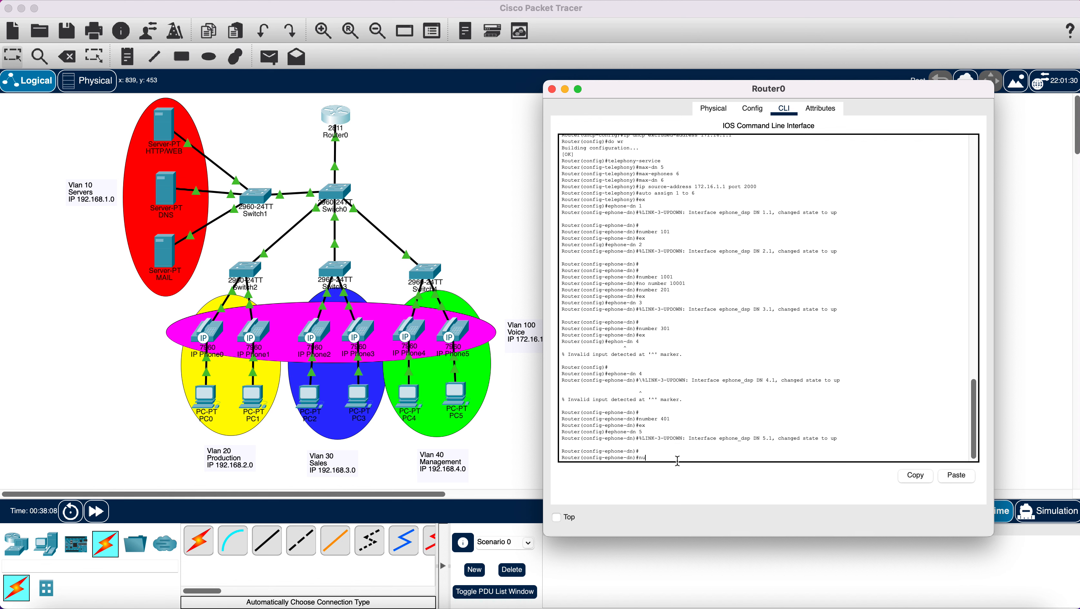
text(mber 501)
key(Return)
text(er(config-ephone-dn)#e)
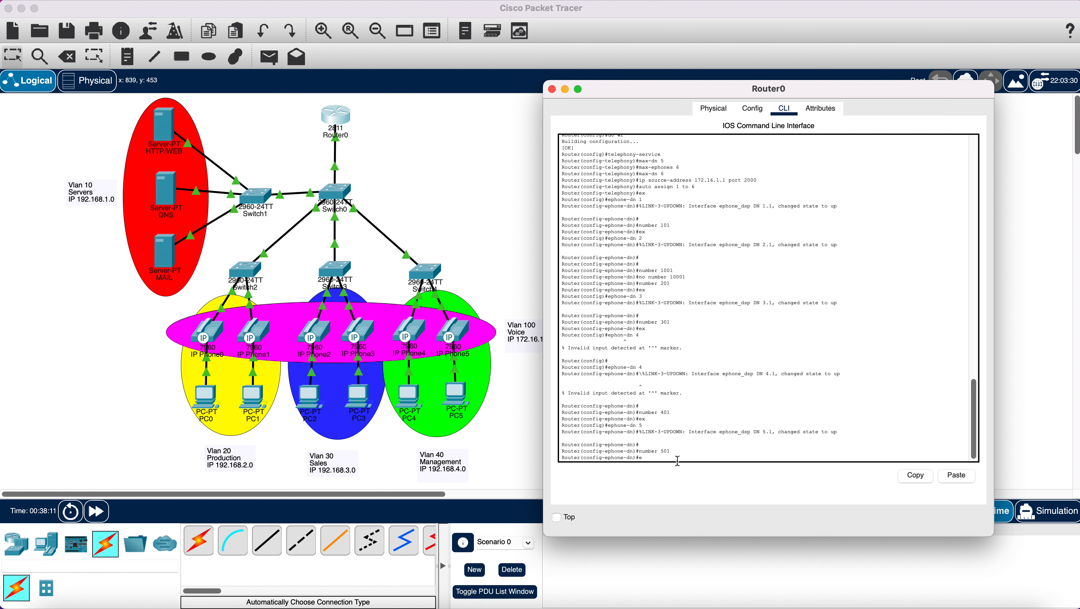
text(x)
key(Return)
text(ephone-dn)
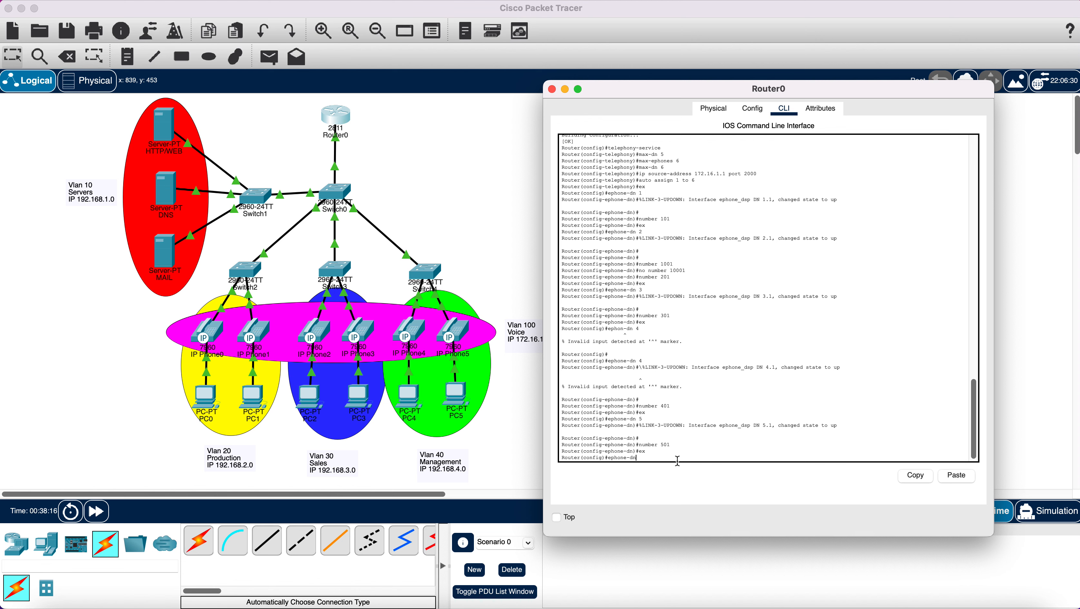
text( 6)
key(Return)
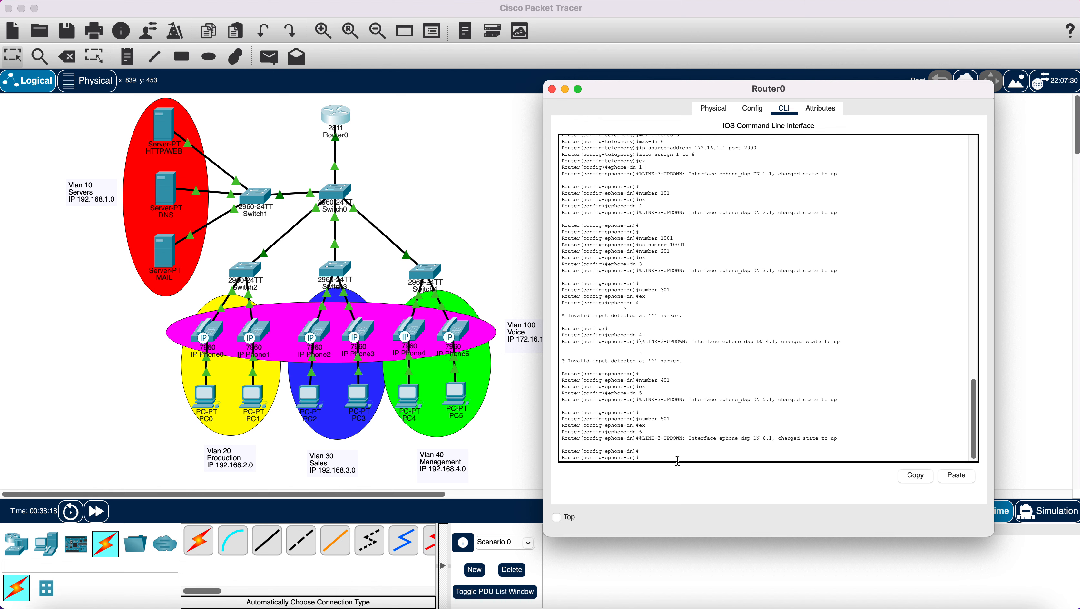
text(number 601)
key(Return)
key(Return)
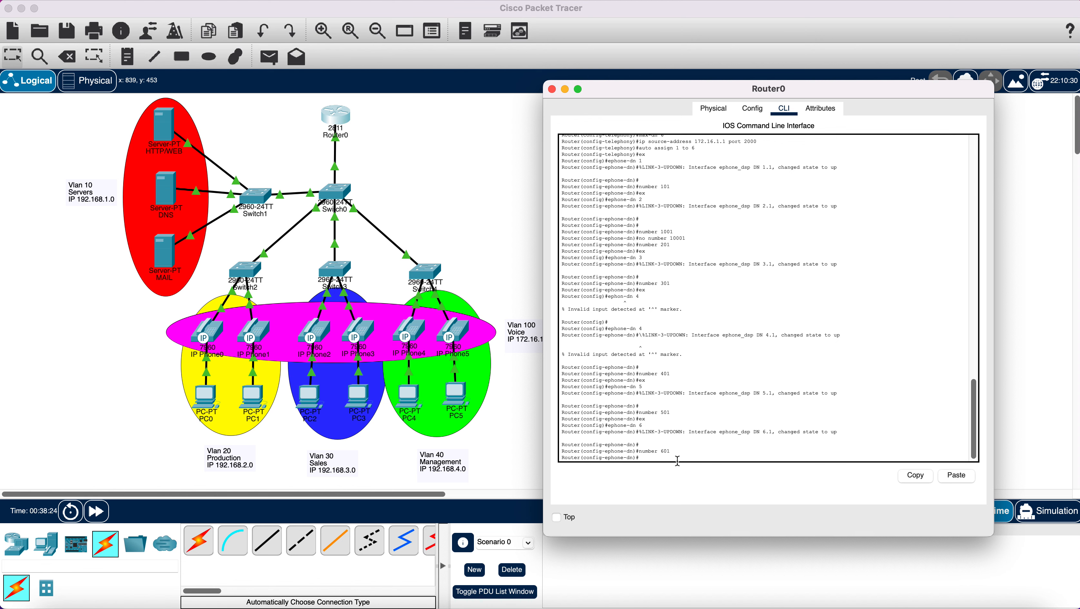
text(e)
text(x)
key(Return)
text(do)
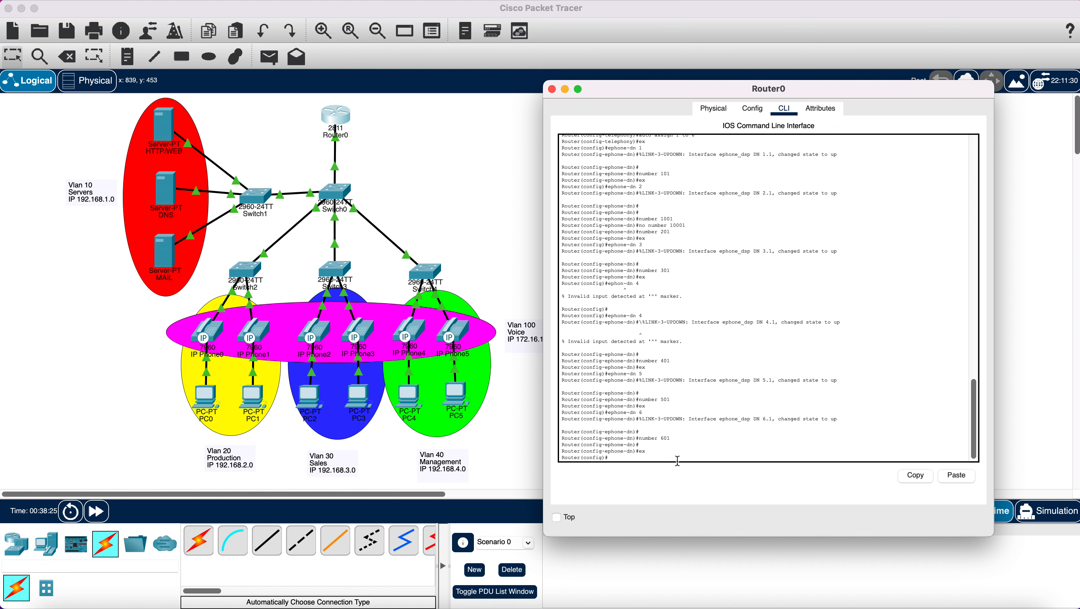
text( wr)
key(Return)
key(Return)
key(Return)
key(Return)
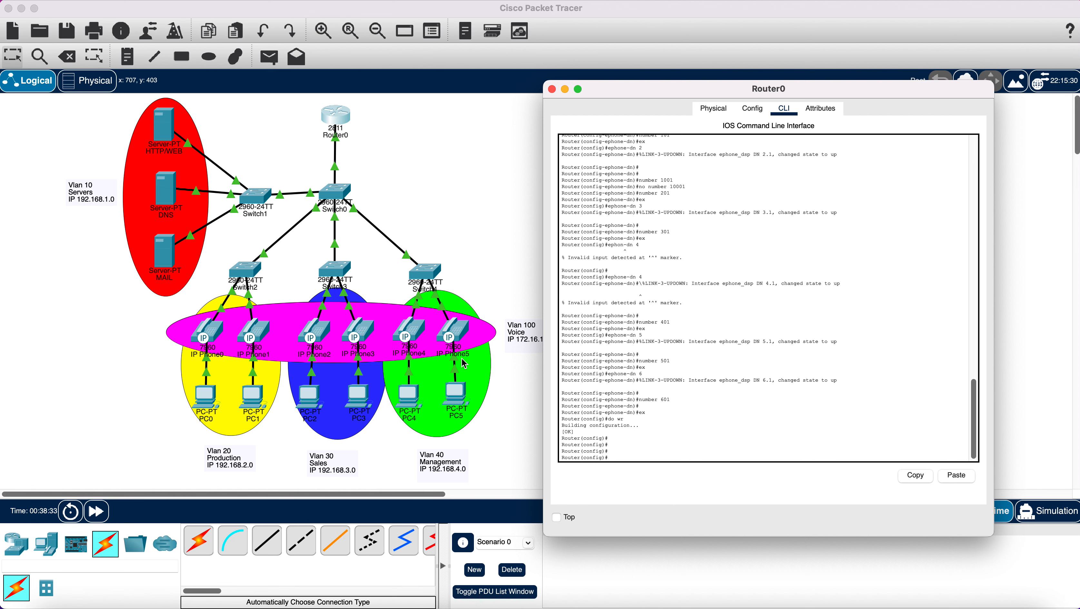
- Close Router0, check IP Phone3's line number, and reopen Router0 in its Physical view
click(552, 89)
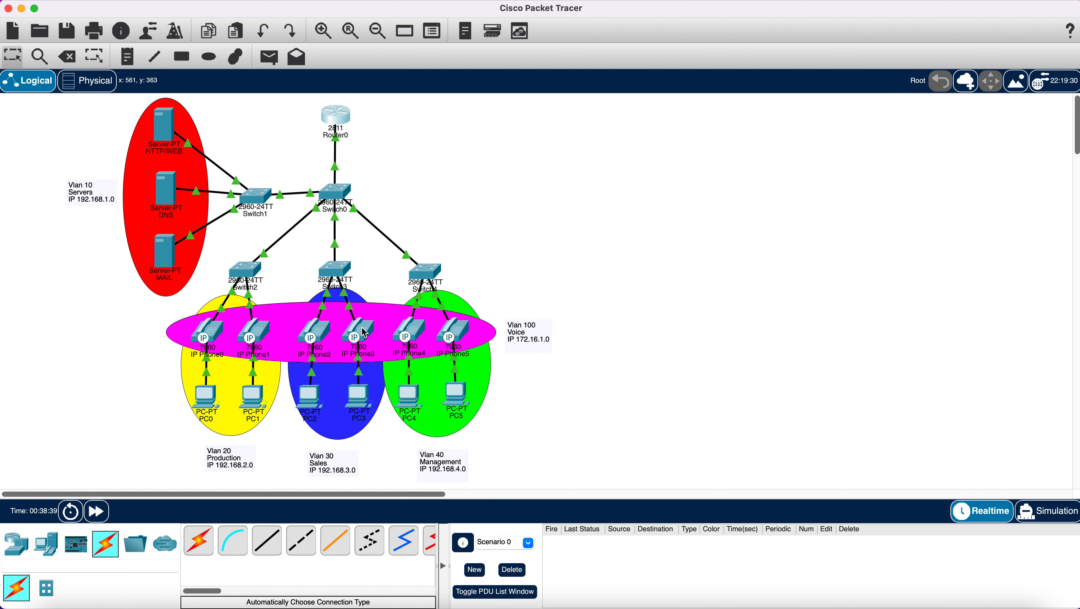
mouse_move(365, 332)
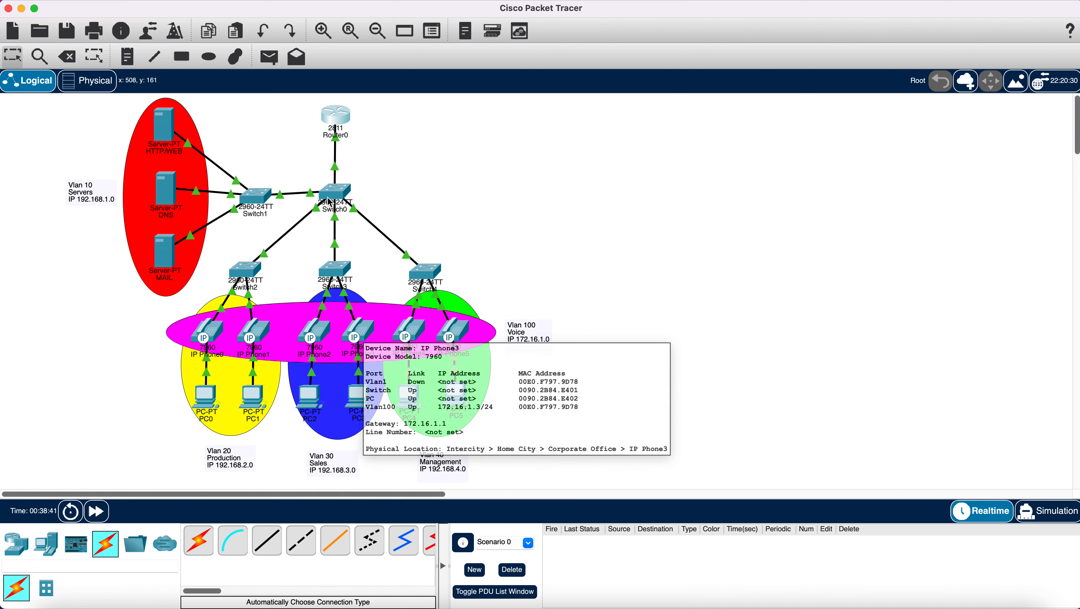
click(342, 122)
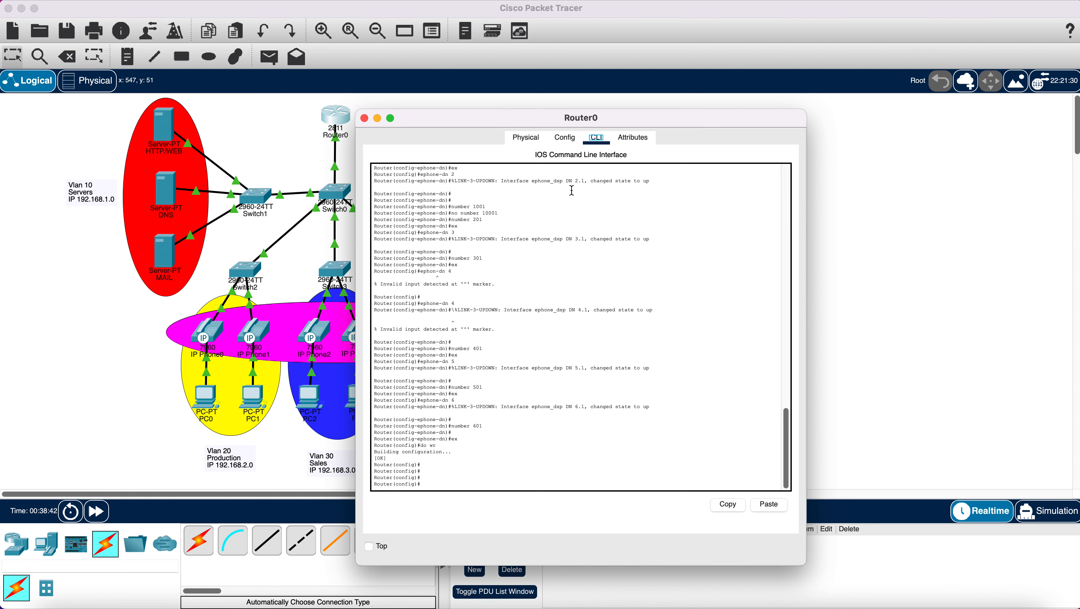
click(565, 139)
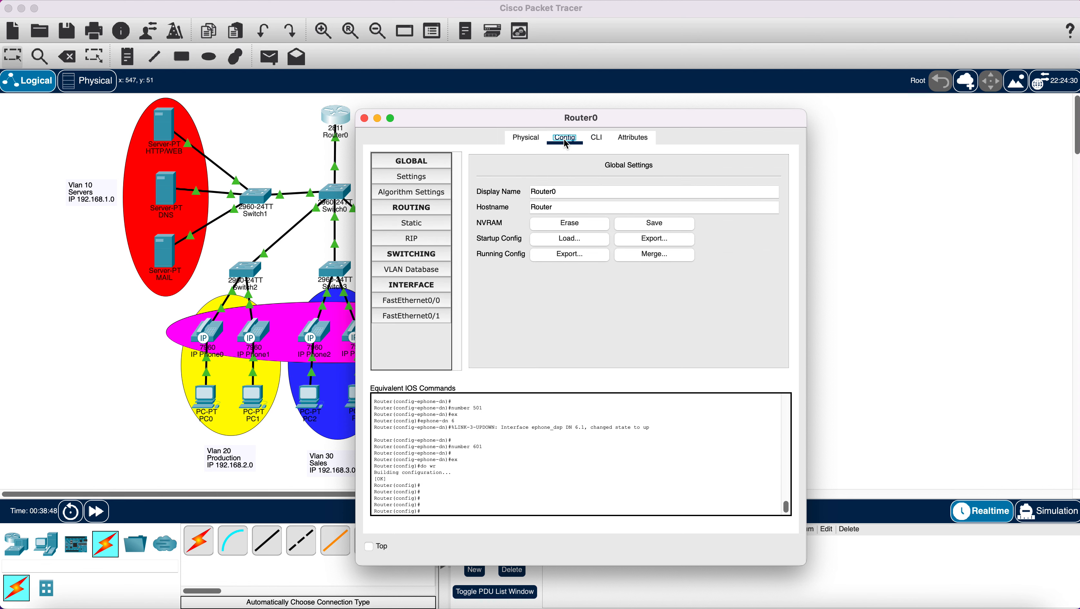
click(527, 139)
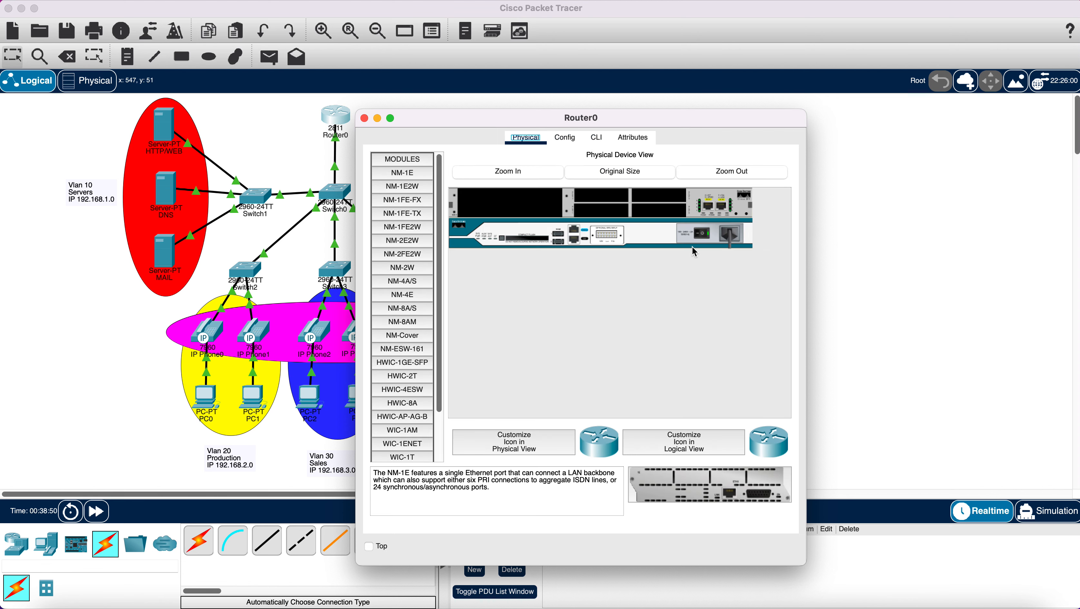
- Power-cycle Router0 and watch it boot to the Router> prompt with ephone DNs 1–6 up
click(710, 237)
click(597, 140)
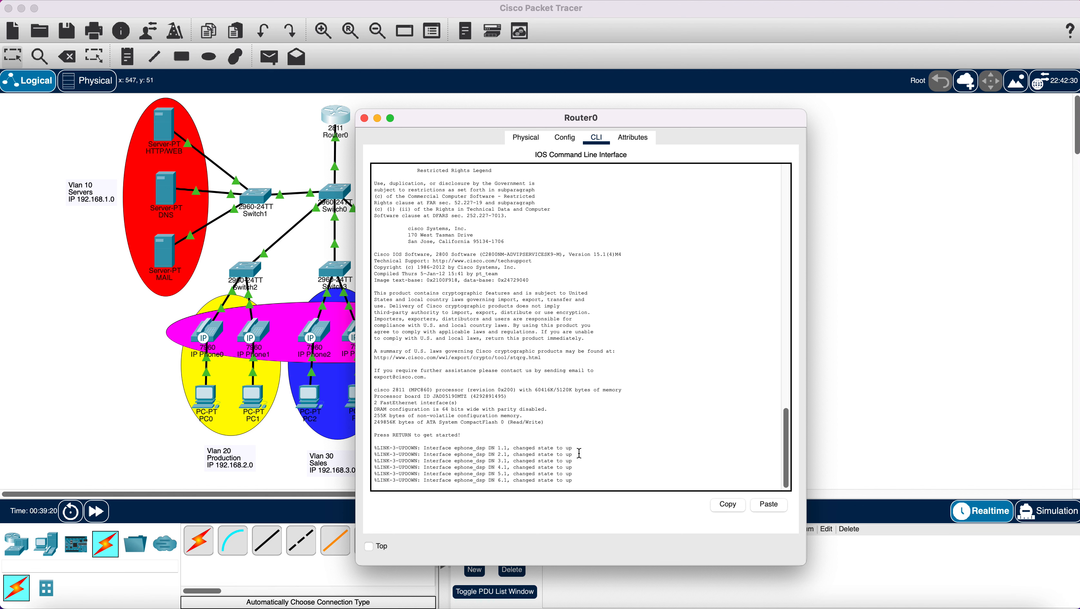
key(Return)
key(Return)
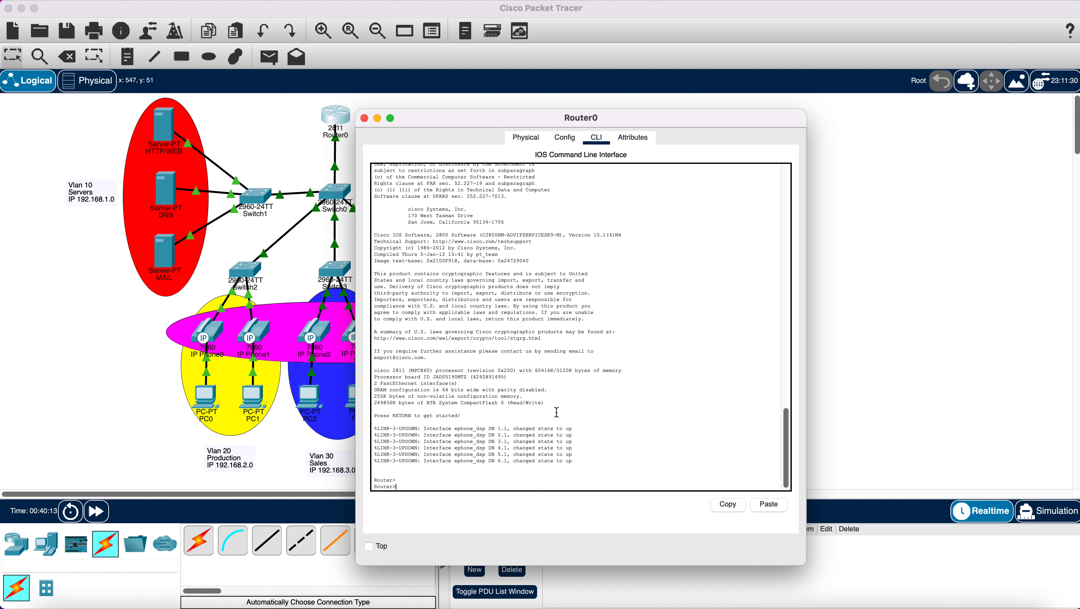
scroll(556, 412, up, 5)
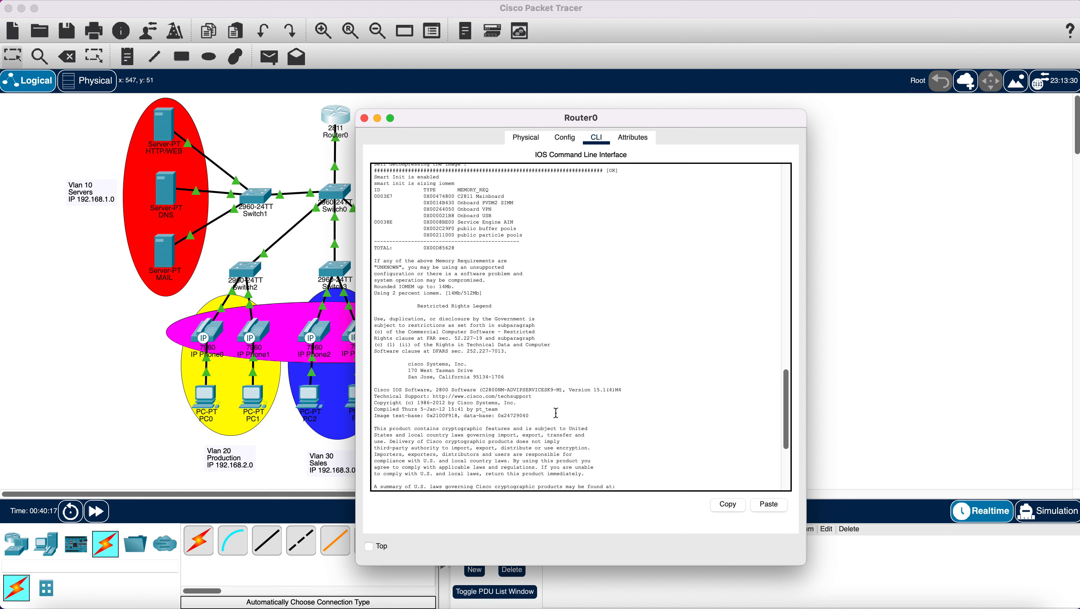
scroll(556, 413, up, 8)
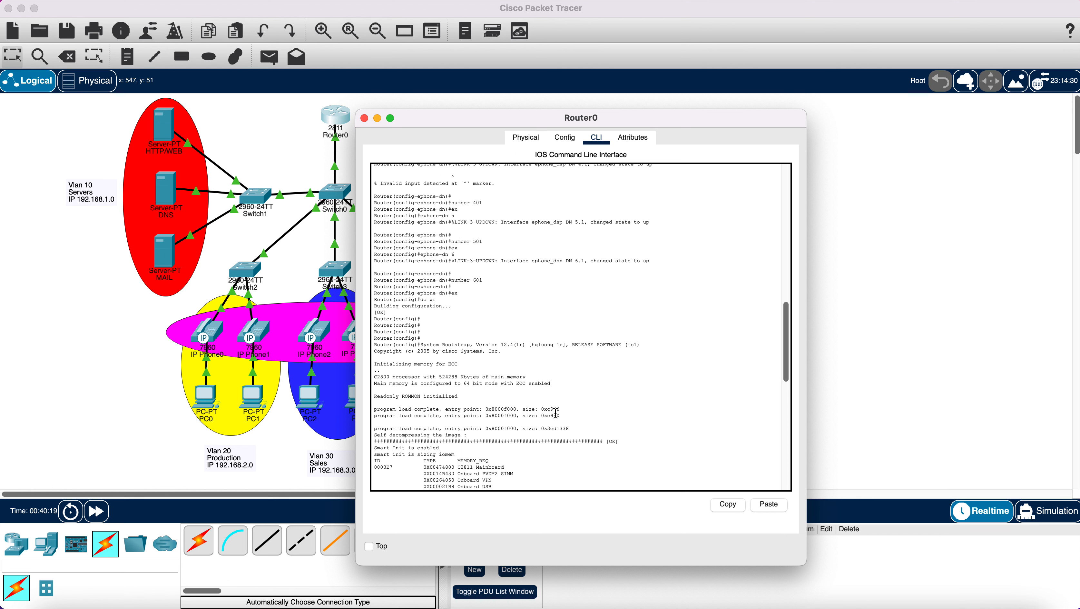
scroll(556, 413, up, 10)
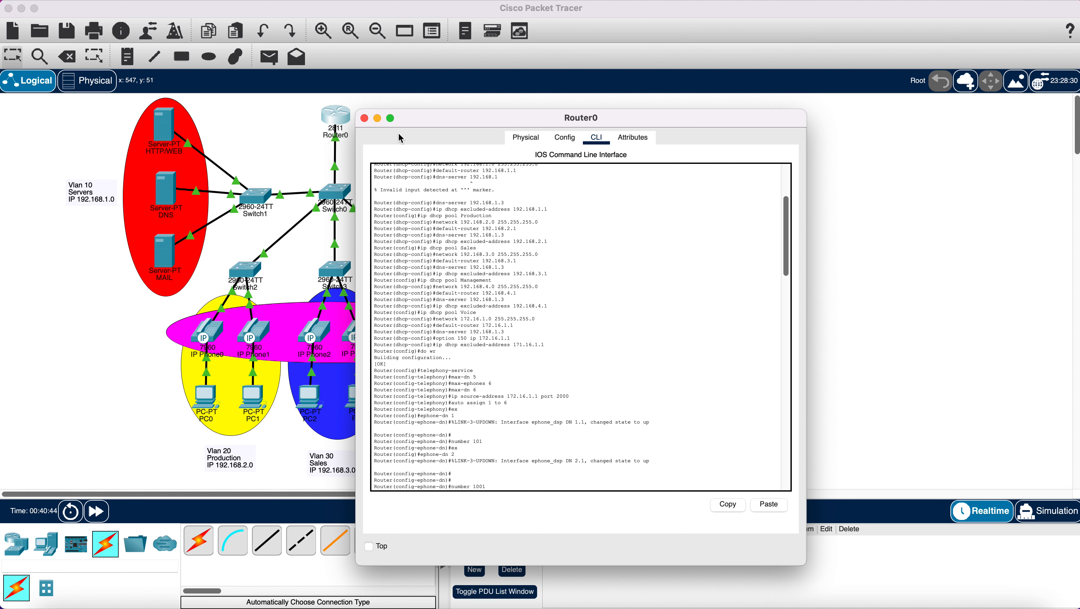
- Close Router0 and inspect IP Phone3's config, global settings, screen and attributes
click(364, 119)
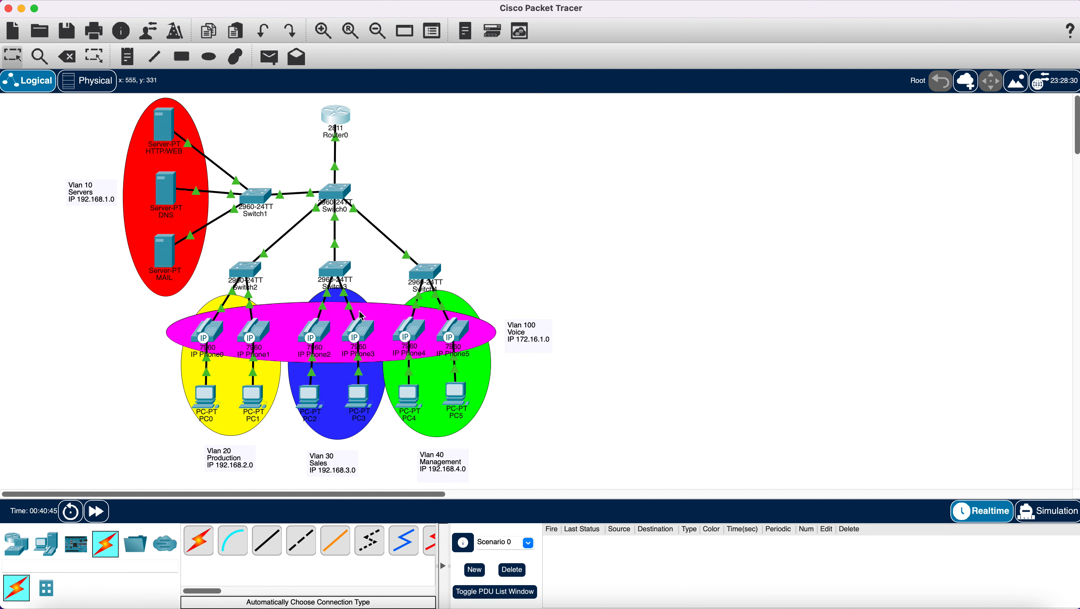
click(361, 336)
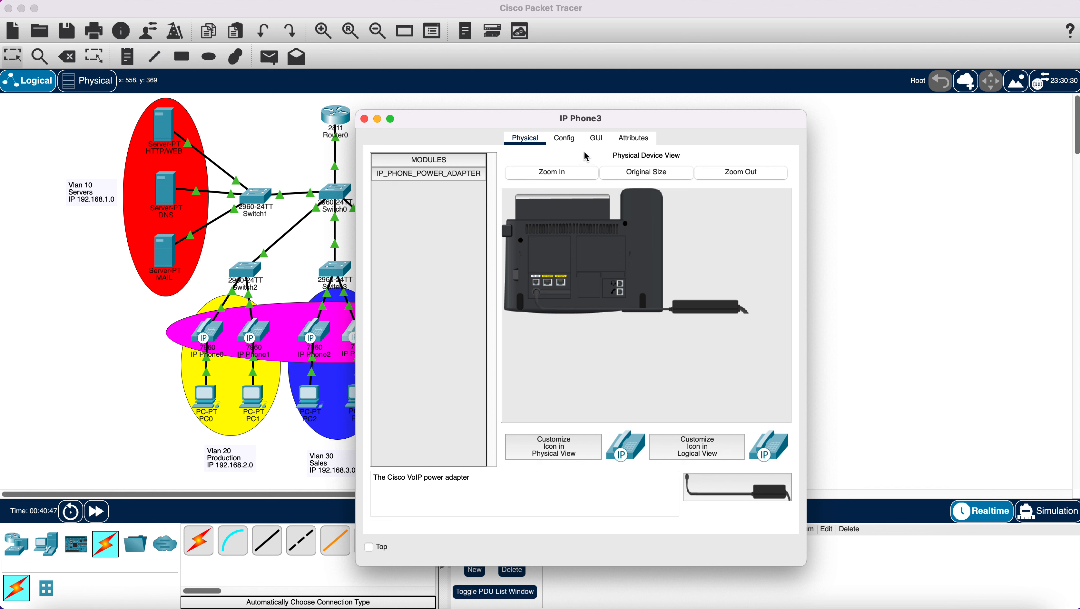
click(568, 144)
click(568, 144)
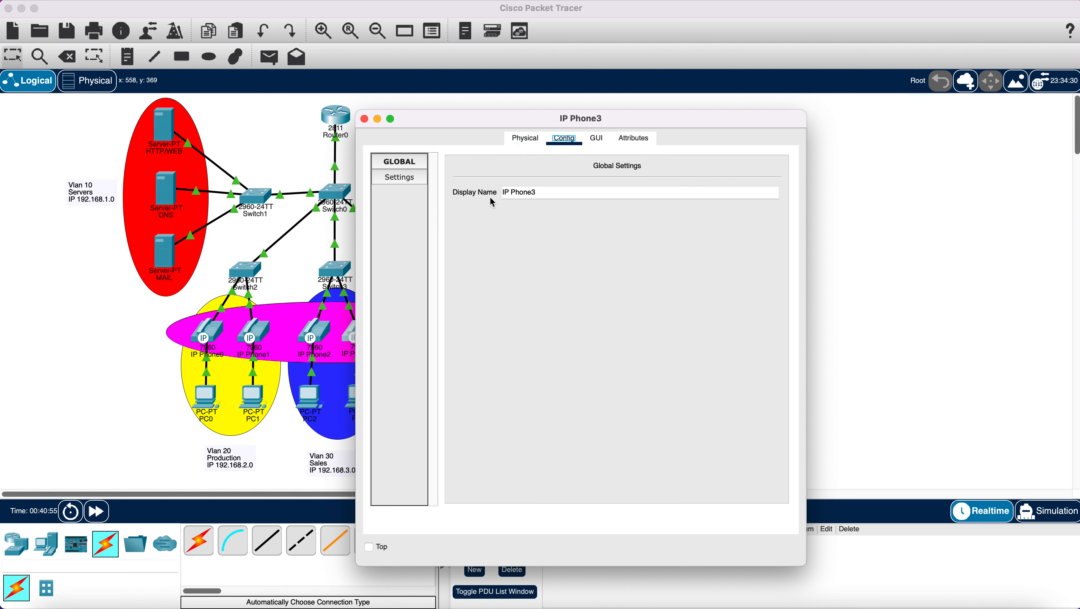
click(408, 179)
click(596, 139)
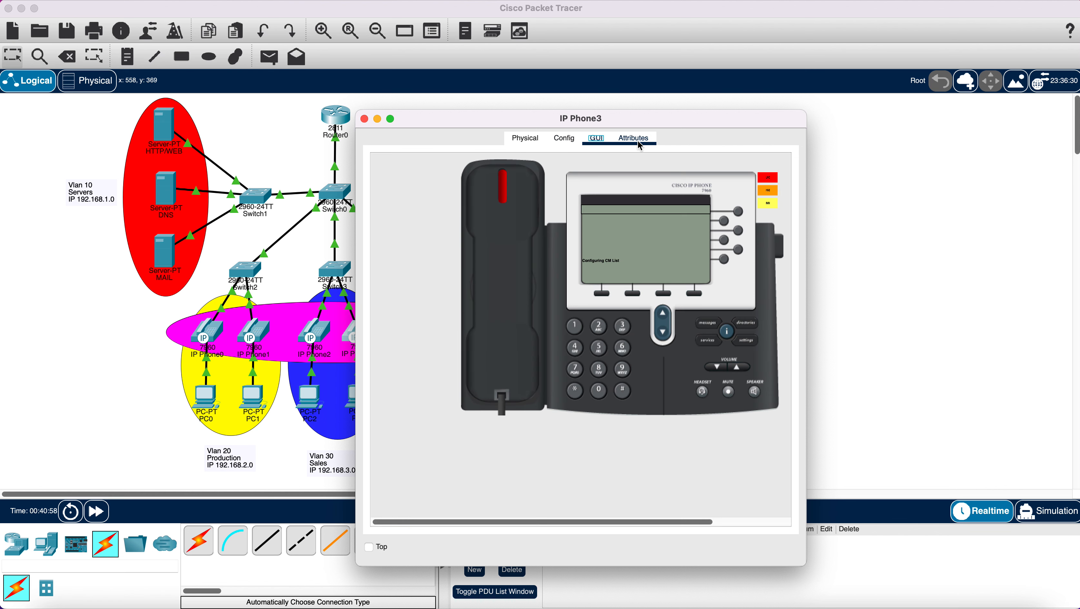
click(635, 139)
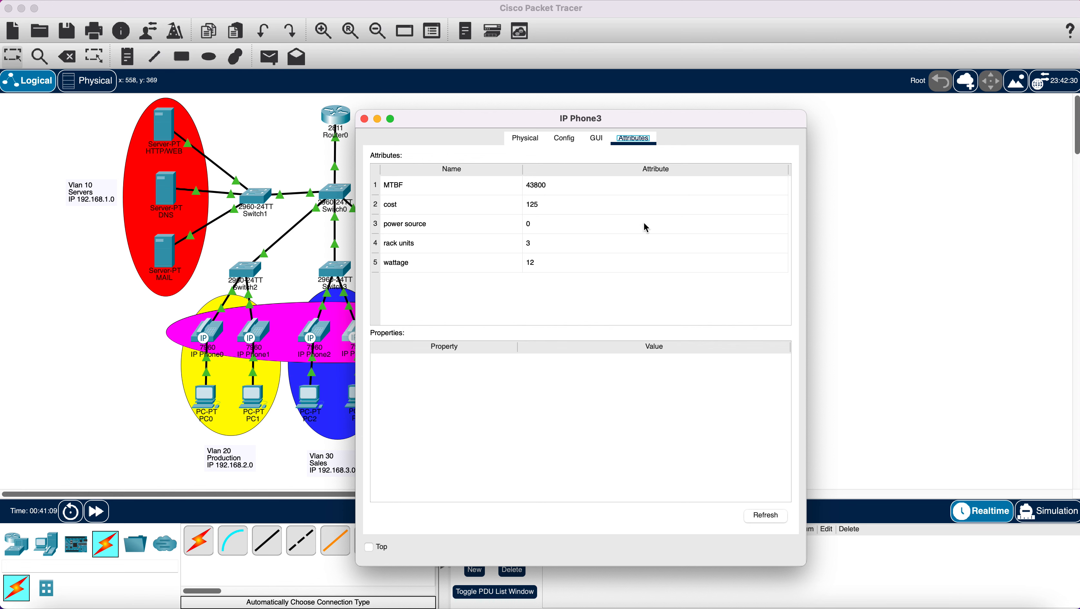
- Select IP Phone3's IP_PHONE_POWER_ADAPTER module in the Physical view, then close the window
click(566, 139)
click(597, 143)
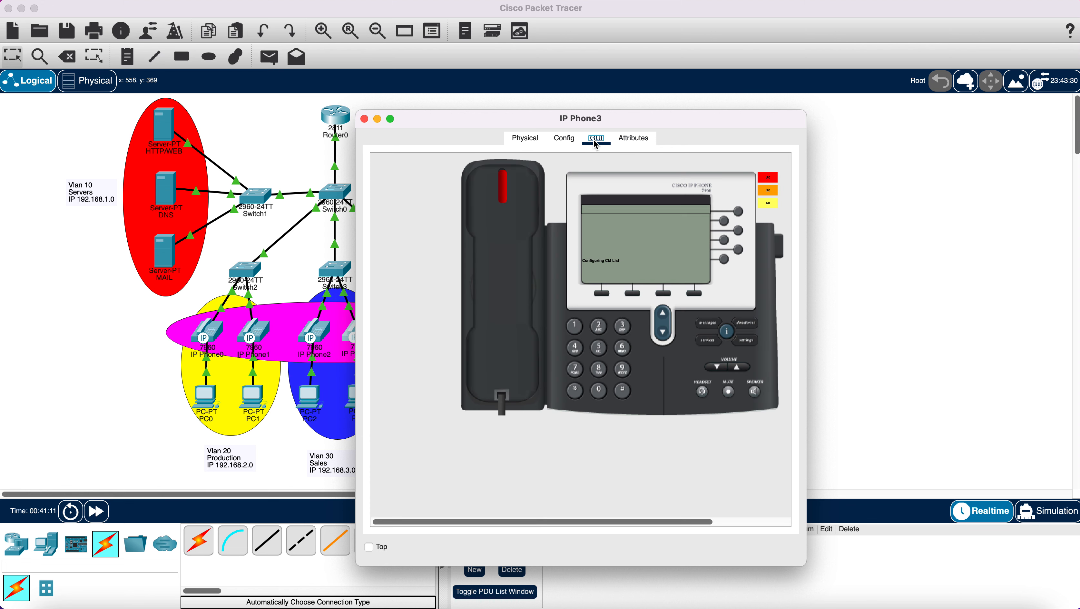
click(533, 140)
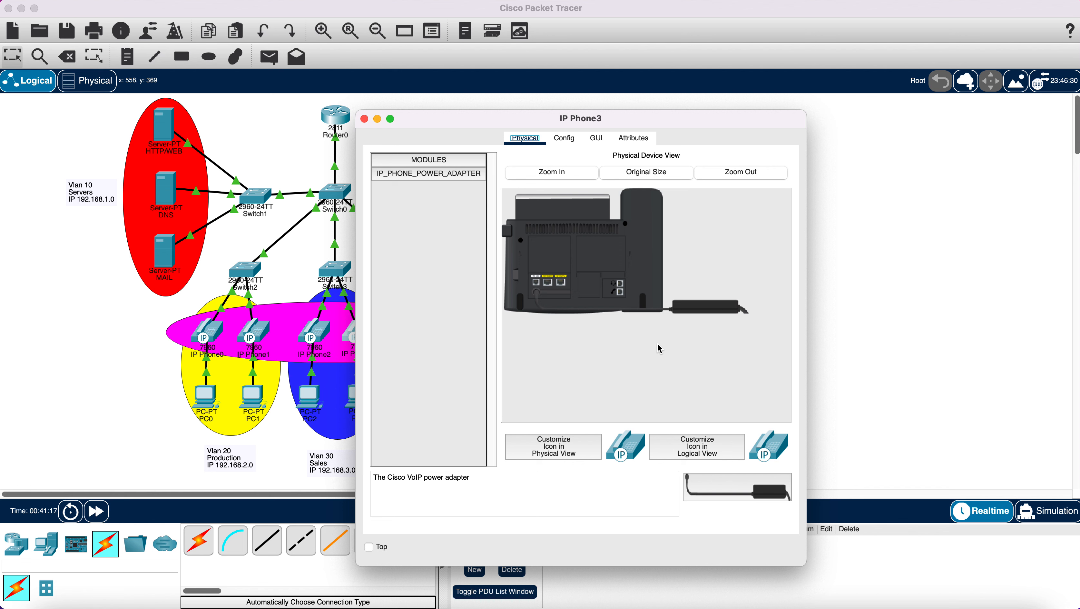
click(438, 175)
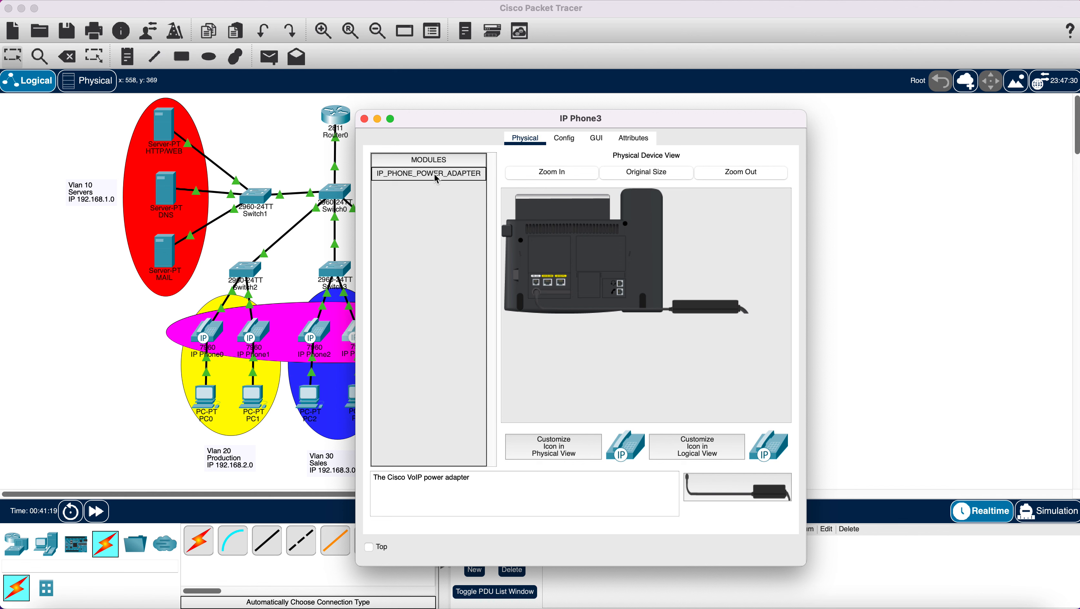
click(364, 120)
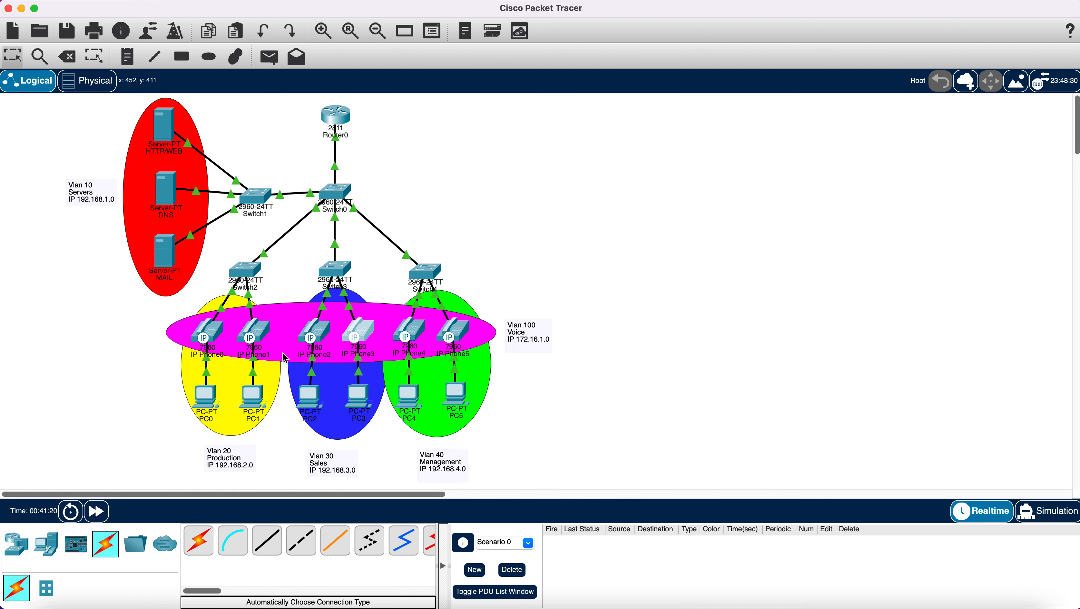
mouse_move(258, 332)
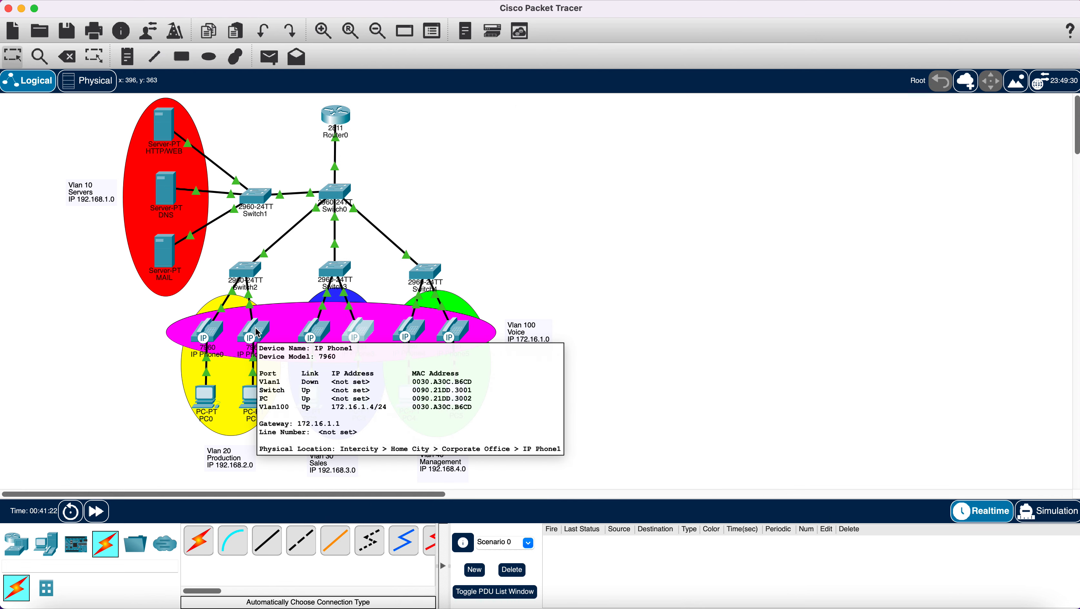
mouse_move(209, 338)
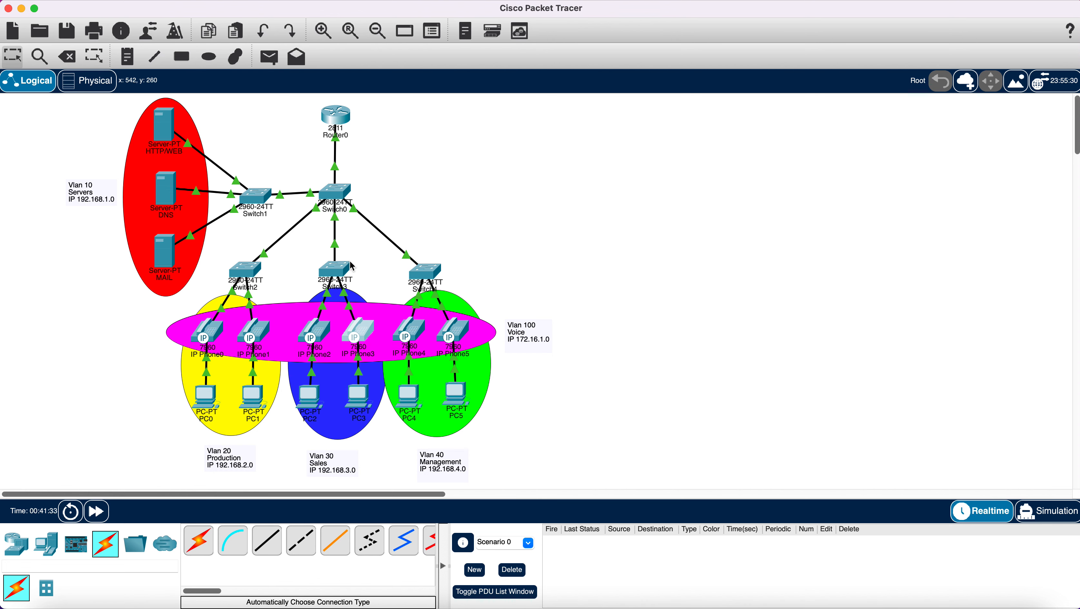
mouse_move(352, 265)
mouse_move(207, 401)
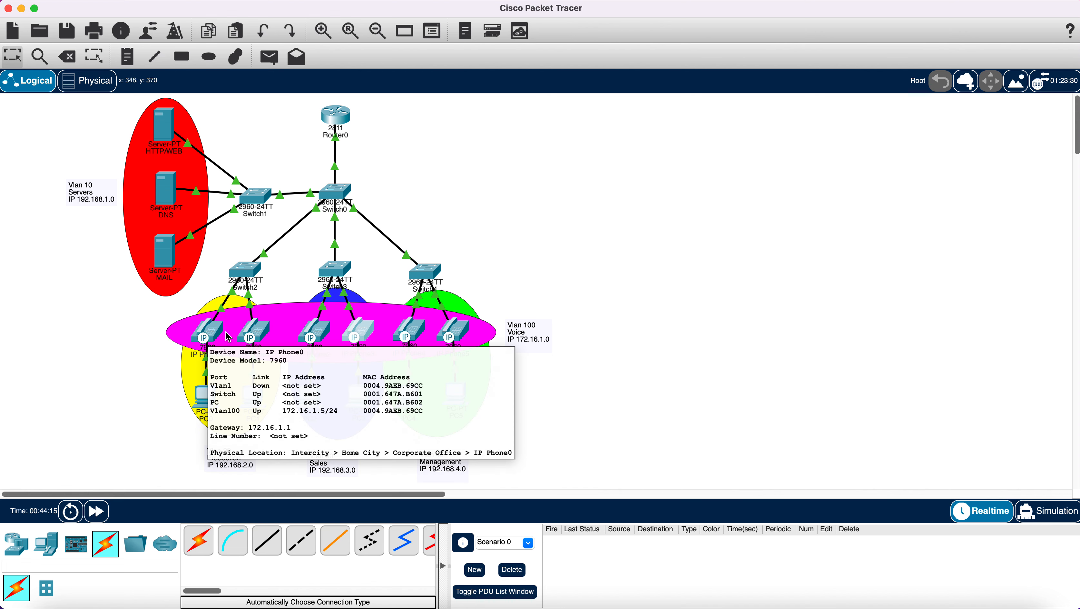
mouse_move(250, 338)
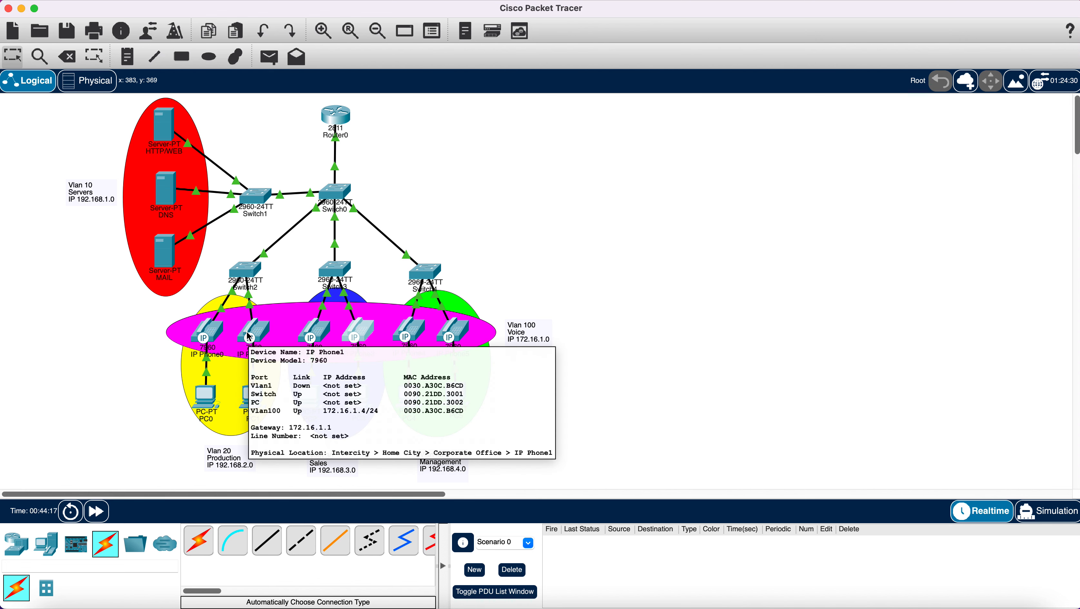
- Save the current network as 'vlan 3', then reopen vlan 3.pkt from the saves folder
click(39, 31)
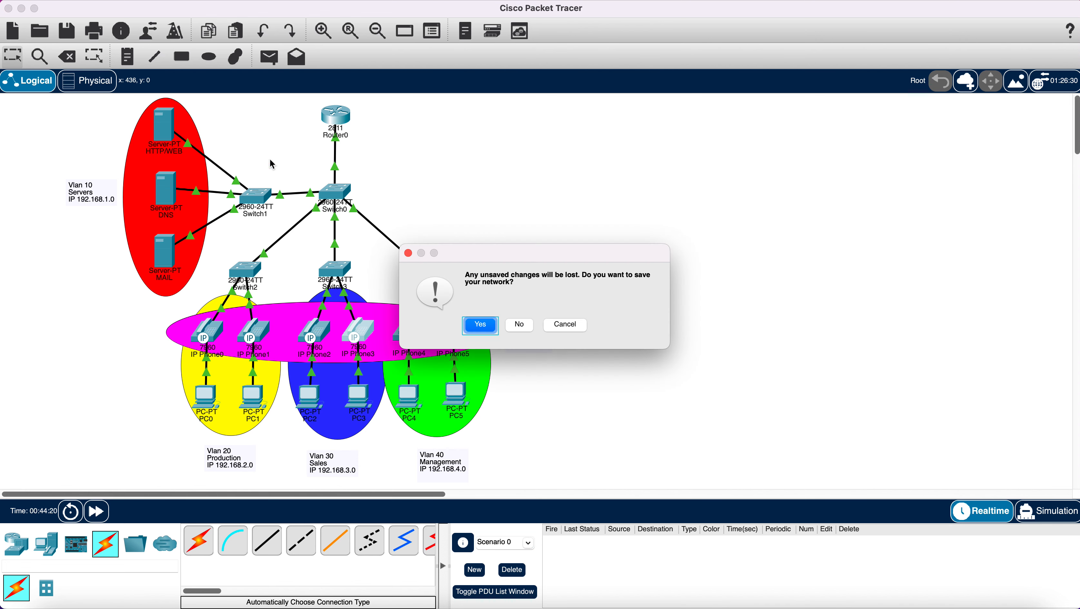
click(486, 326)
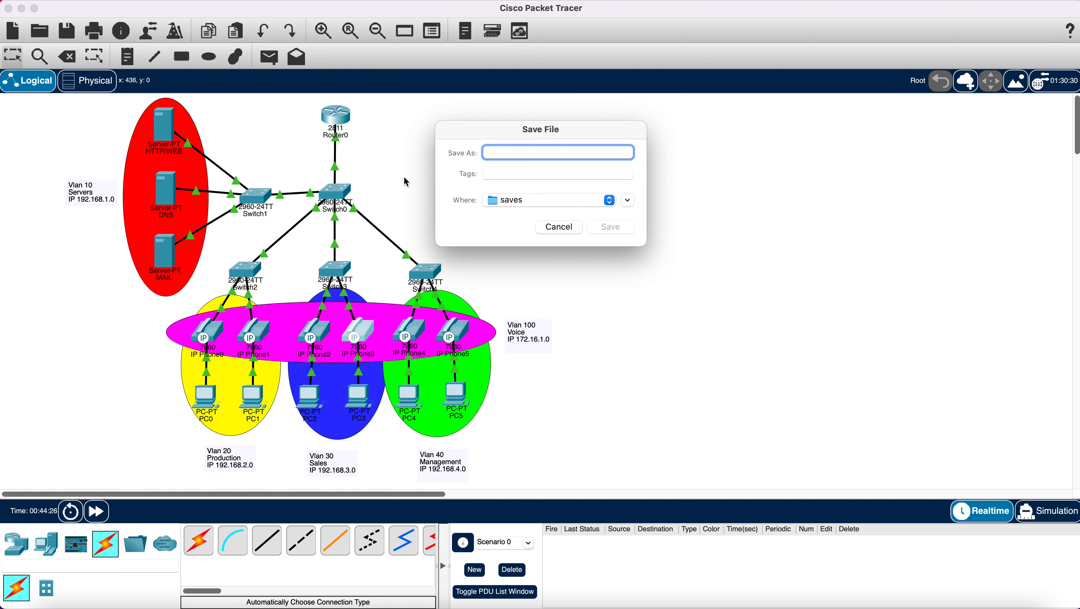
text(vlan )
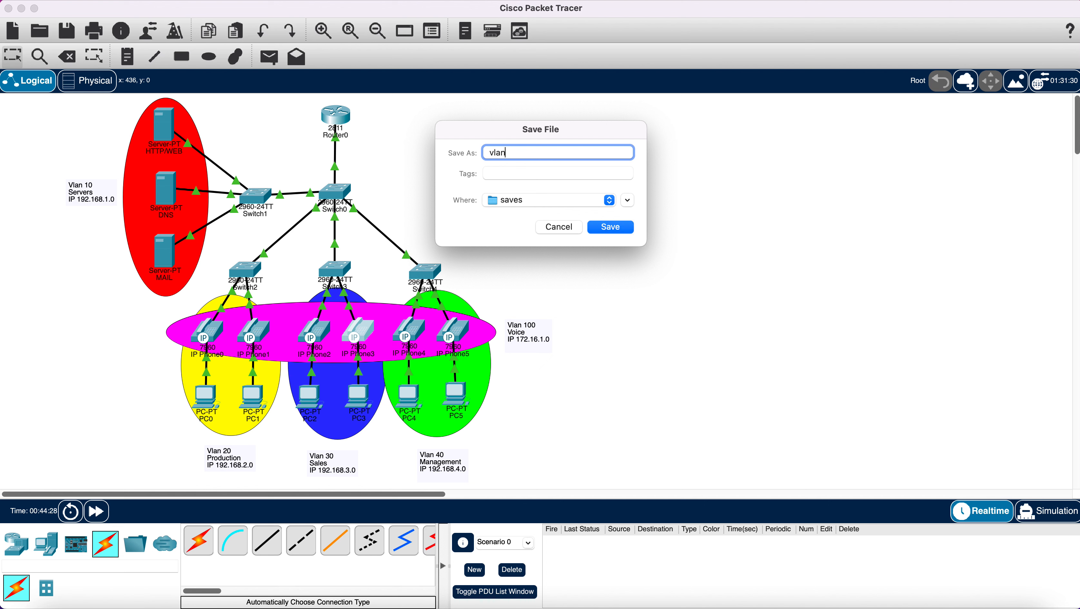
text(3)
click(610, 227)
key(super+o)
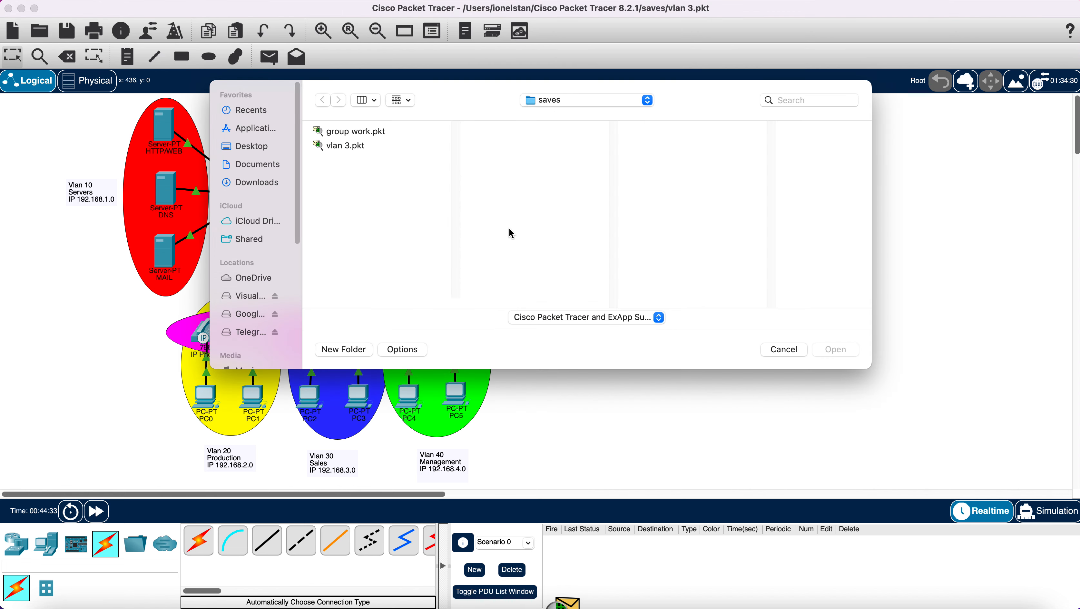
click(355, 148)
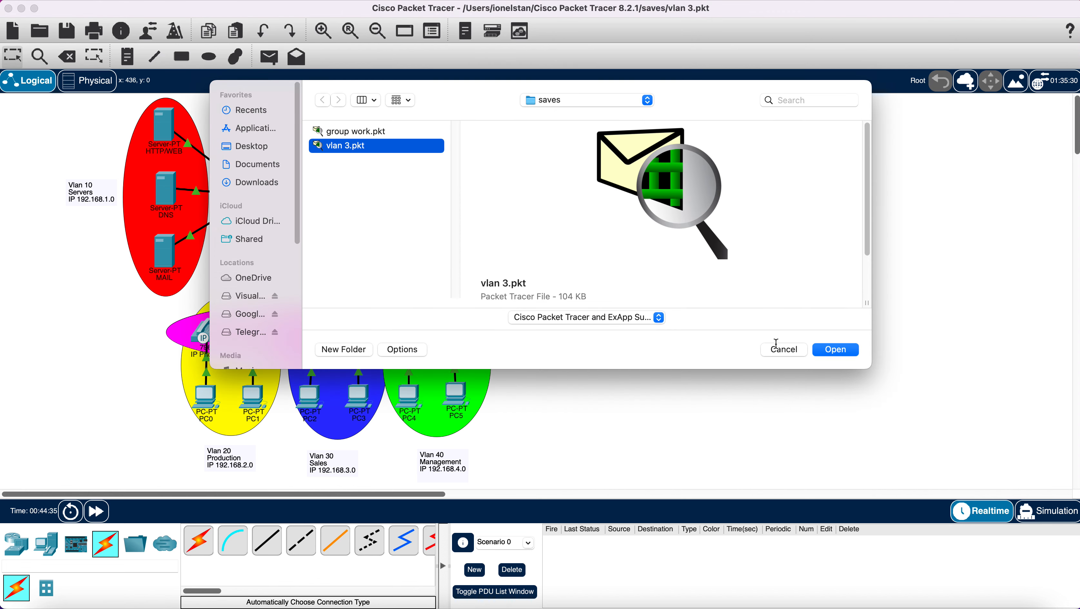
click(835, 350)
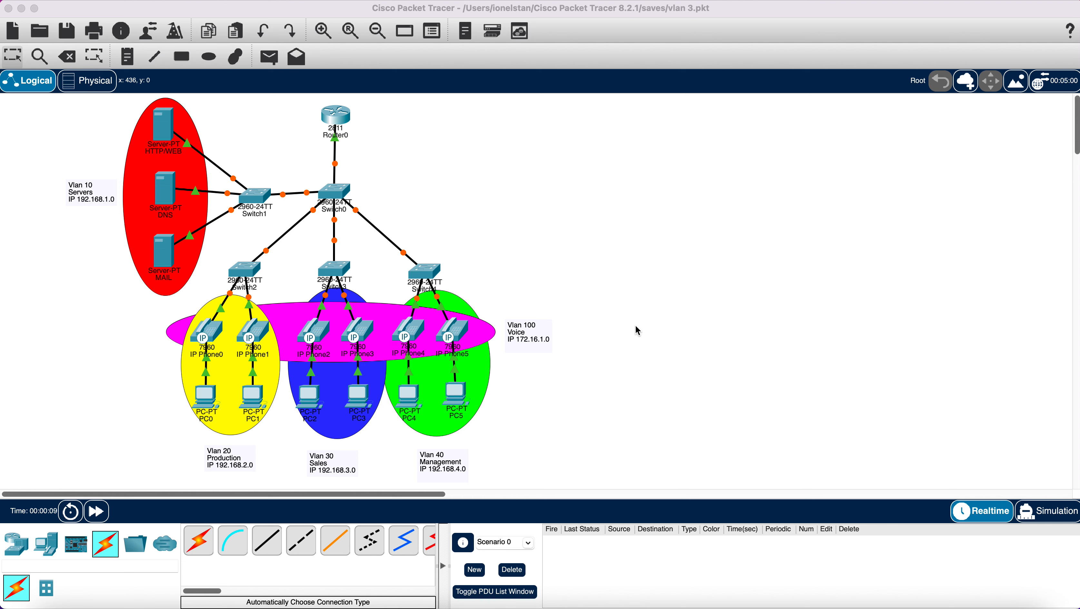
- Select and then deselect the magenta Vlan 100, yellow Vlan 20 and blue Vlan 30 areas
click(281, 324)
click(291, 286)
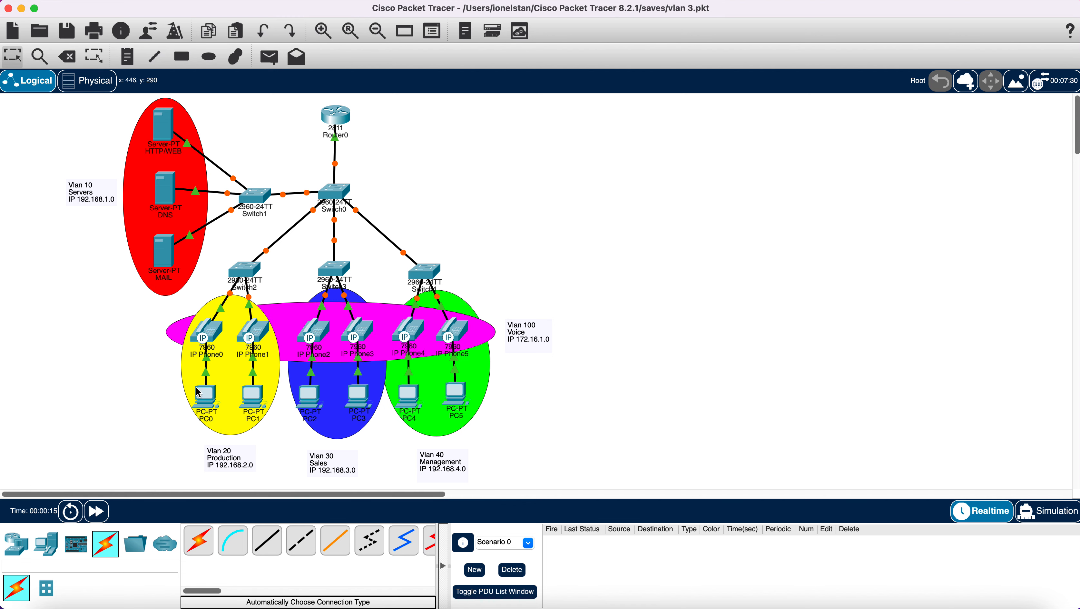
click(230, 376)
click(178, 376)
click(184, 374)
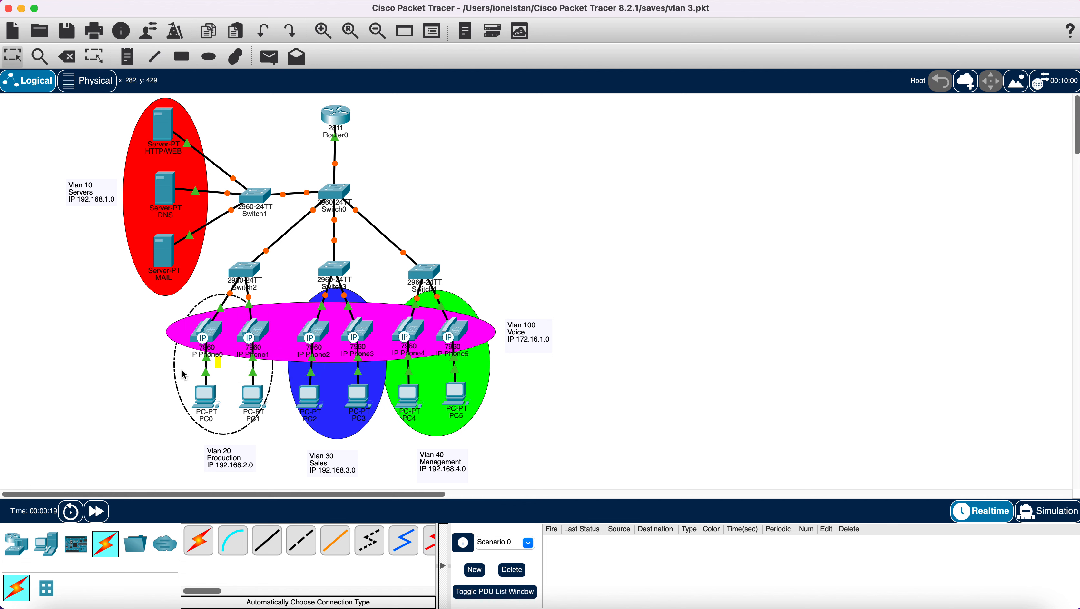
click(113, 336)
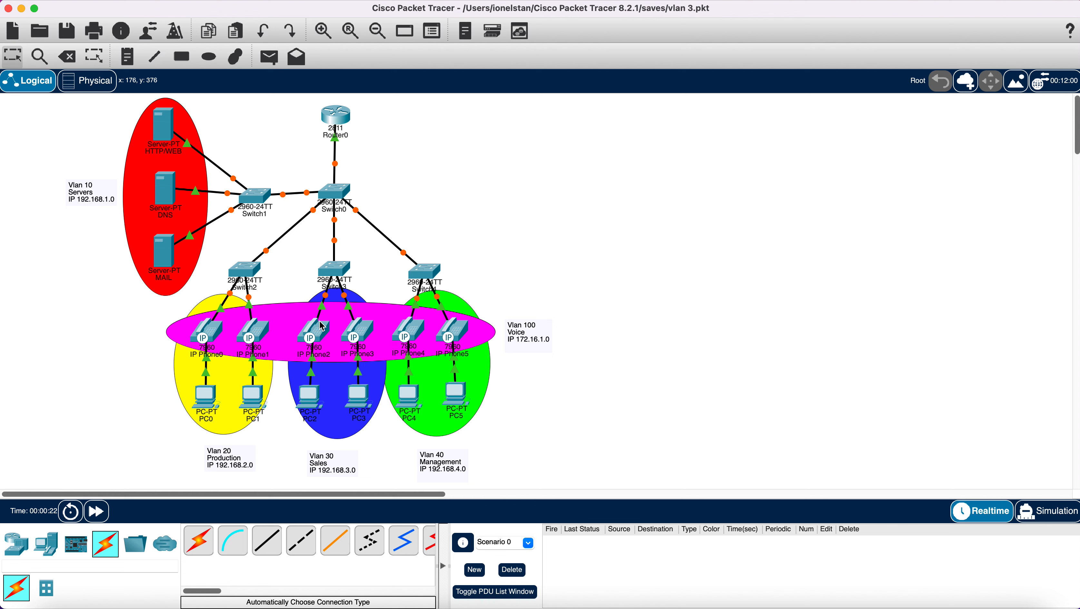
click(336, 370)
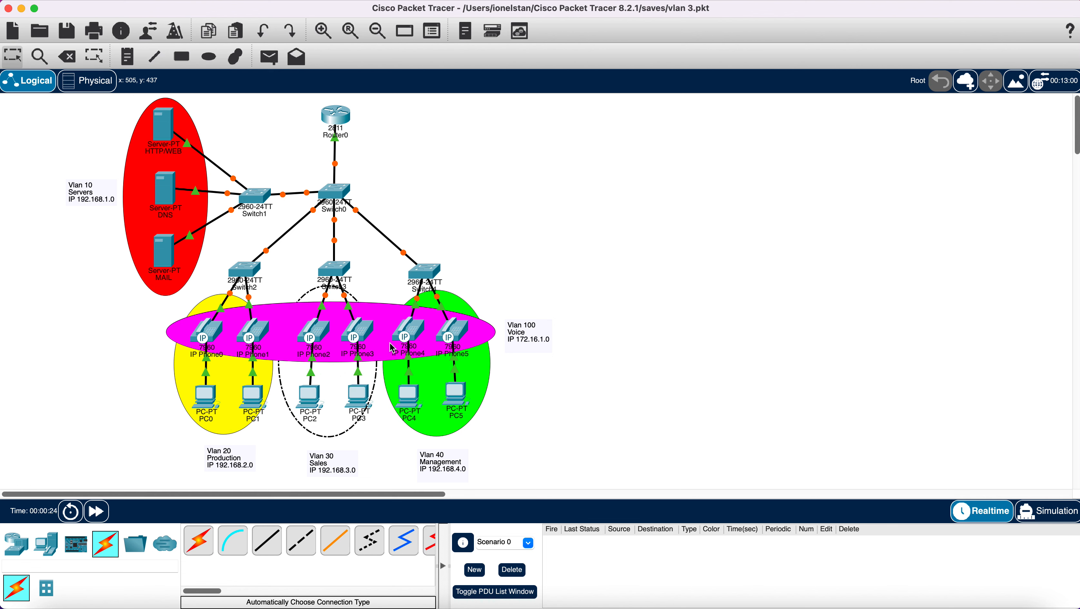
click(593, 290)
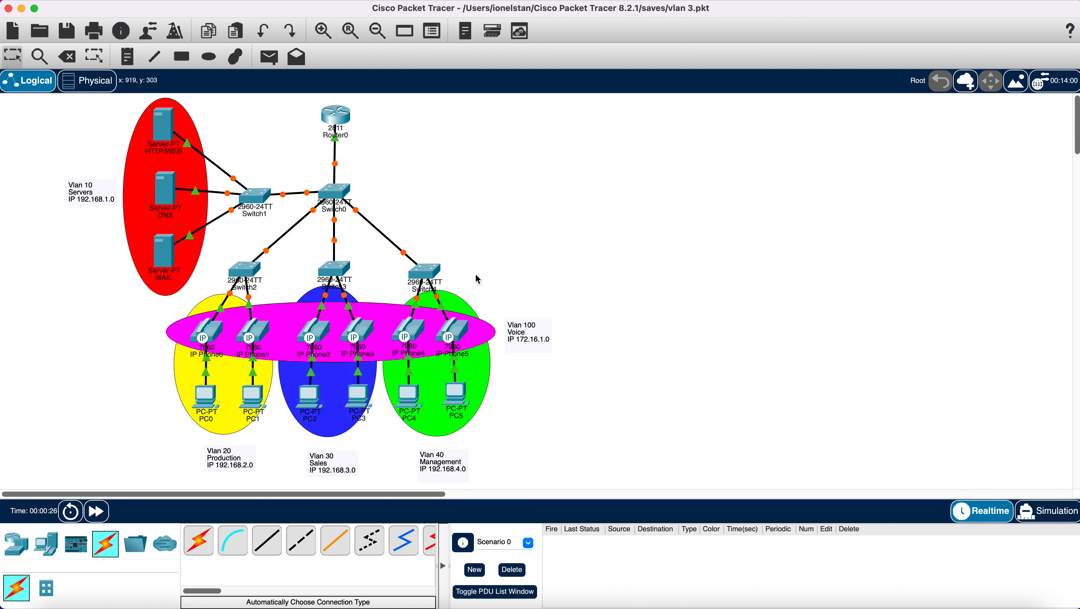
- Fast-forward the simulated clock to about 00:03:51 so all switch and router links come up
click(103, 517)
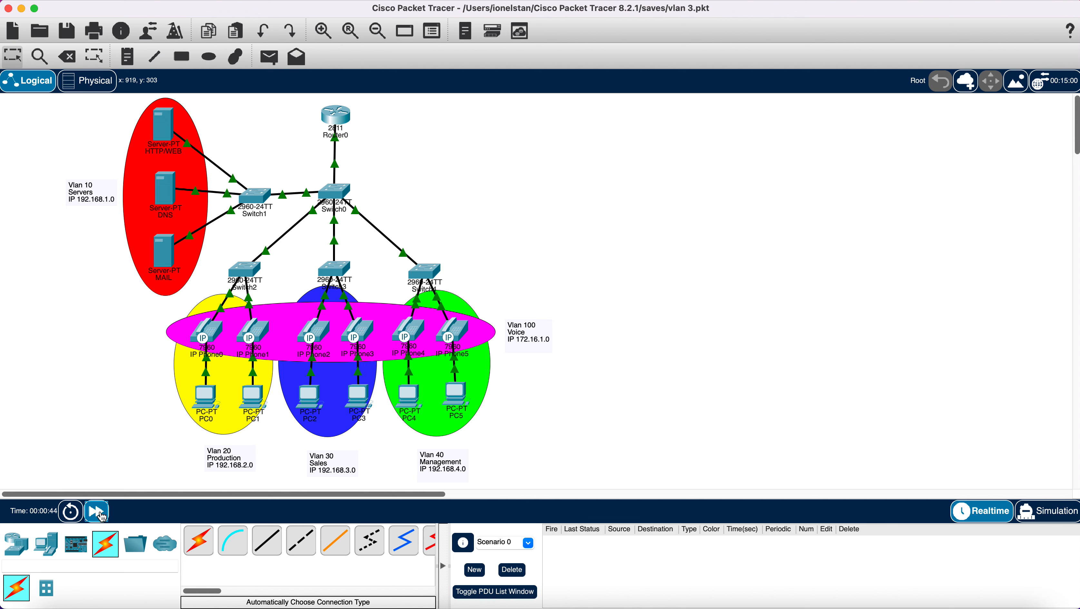
click(102, 517)
click(98, 511)
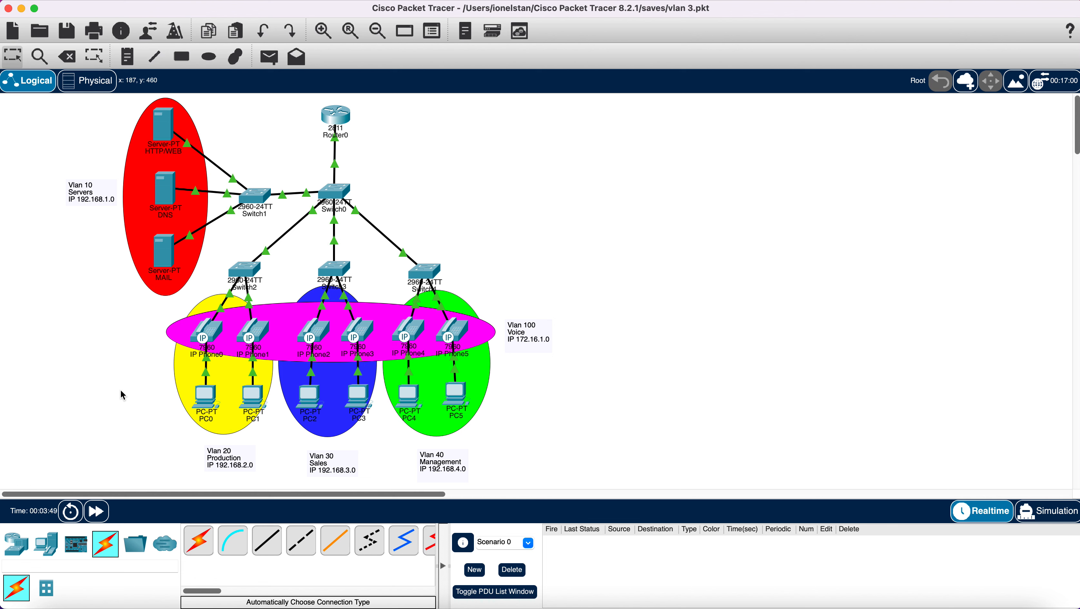
click(212, 397)
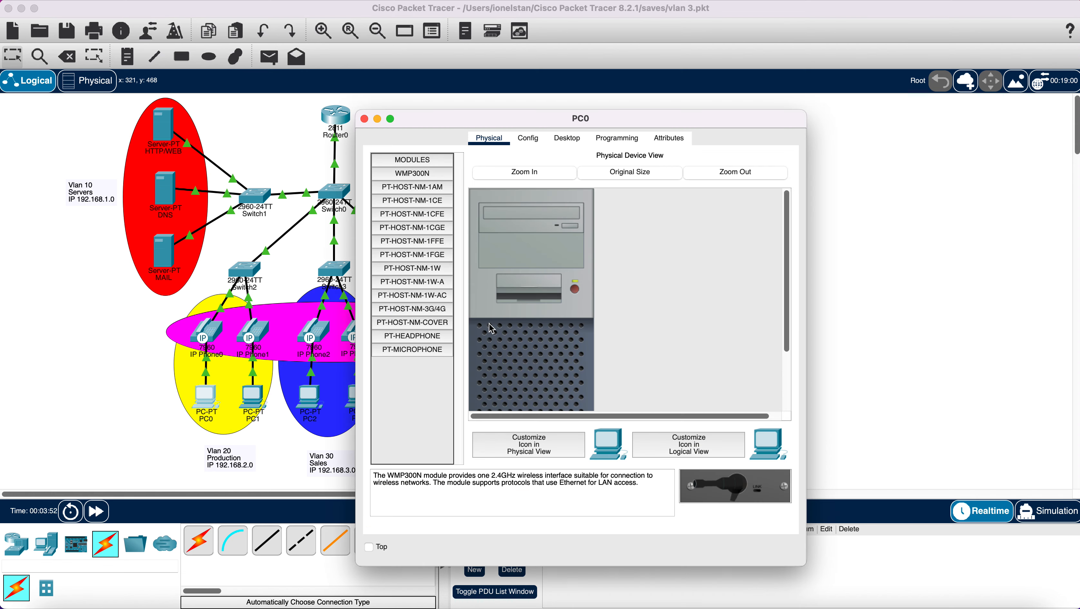
click(567, 137)
click(442, 187)
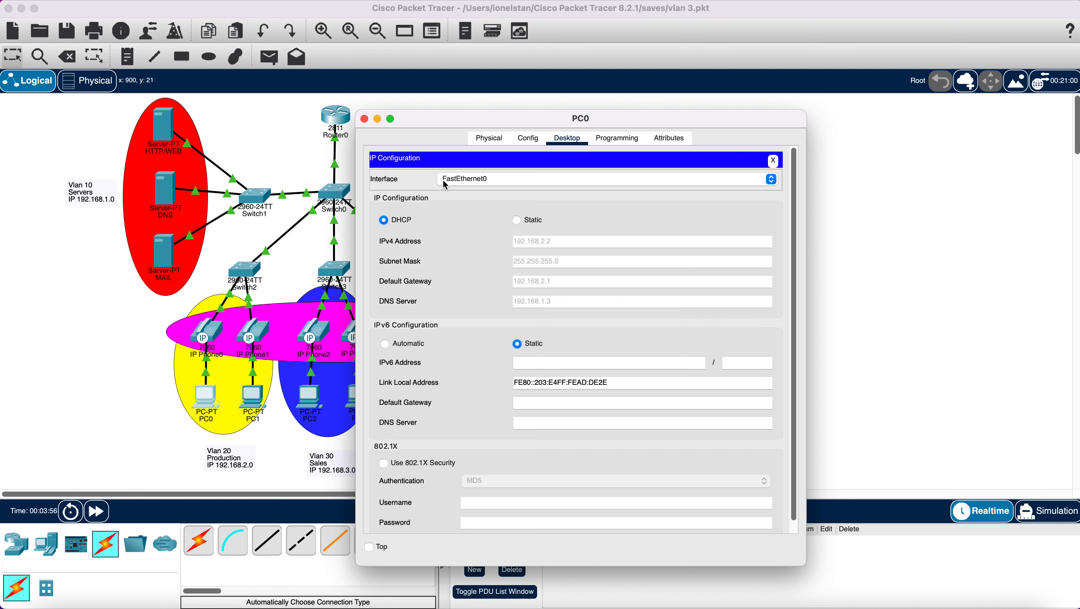
click(365, 120)
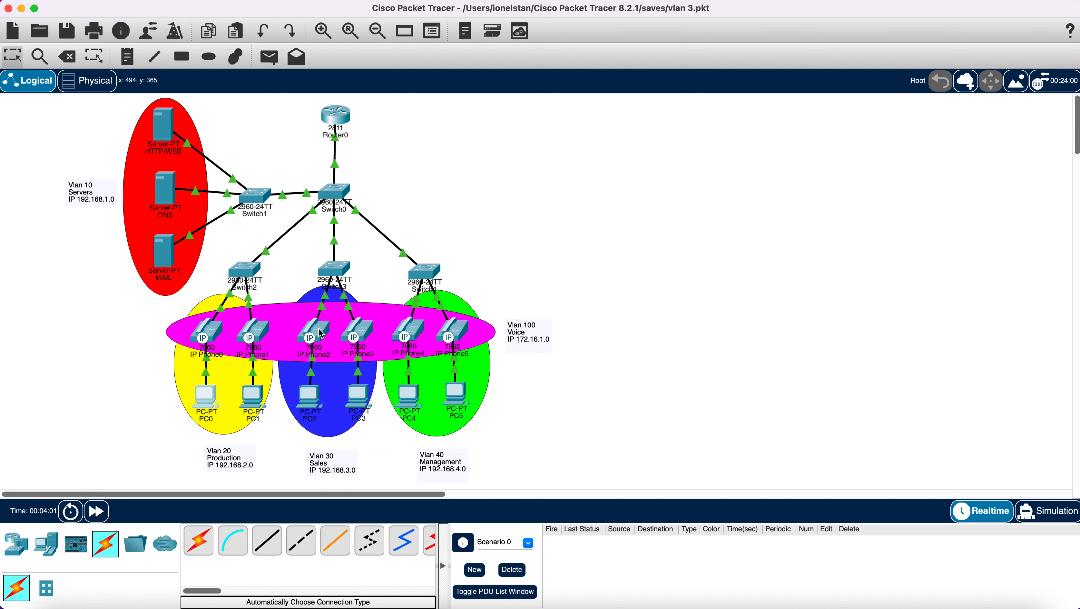
mouse_move(321, 334)
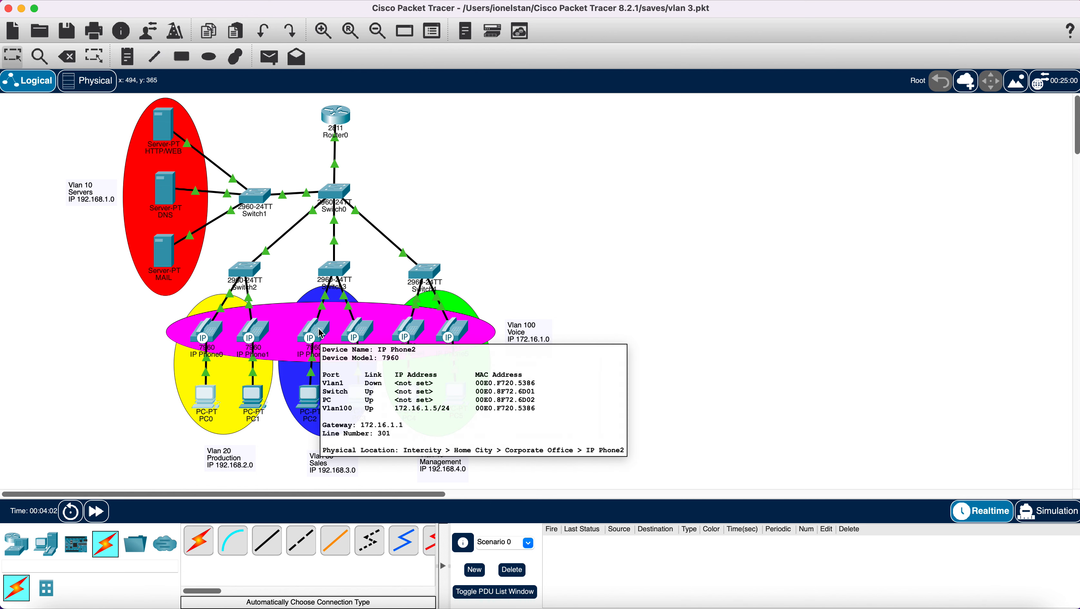
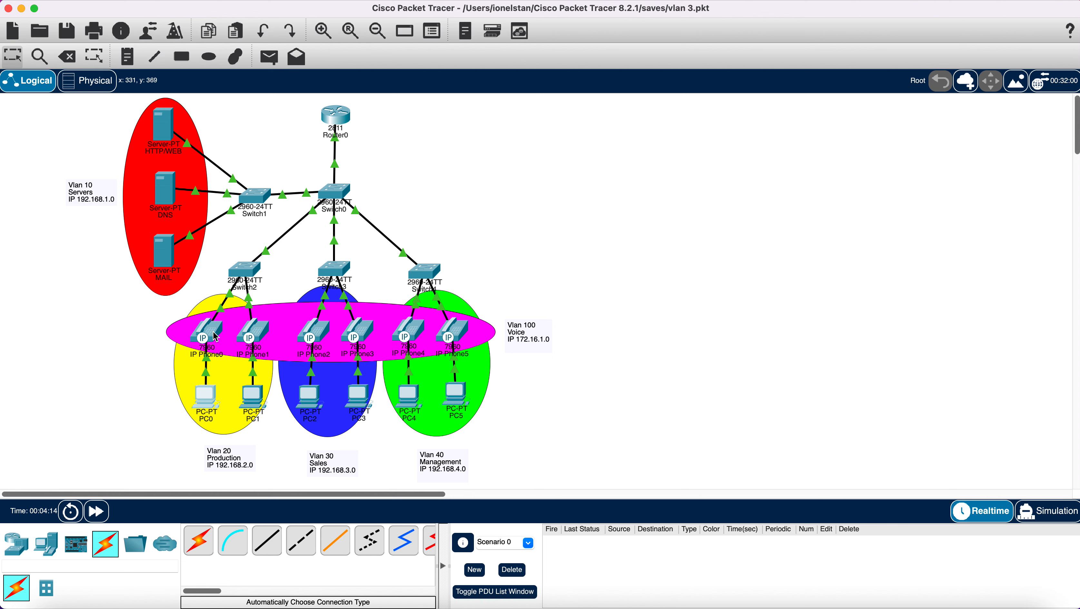
- Dial extension 401 on IP Phone0's keypad and lift the handset so the call rings out
mouse_move(214, 336)
mouse_move(262, 334)
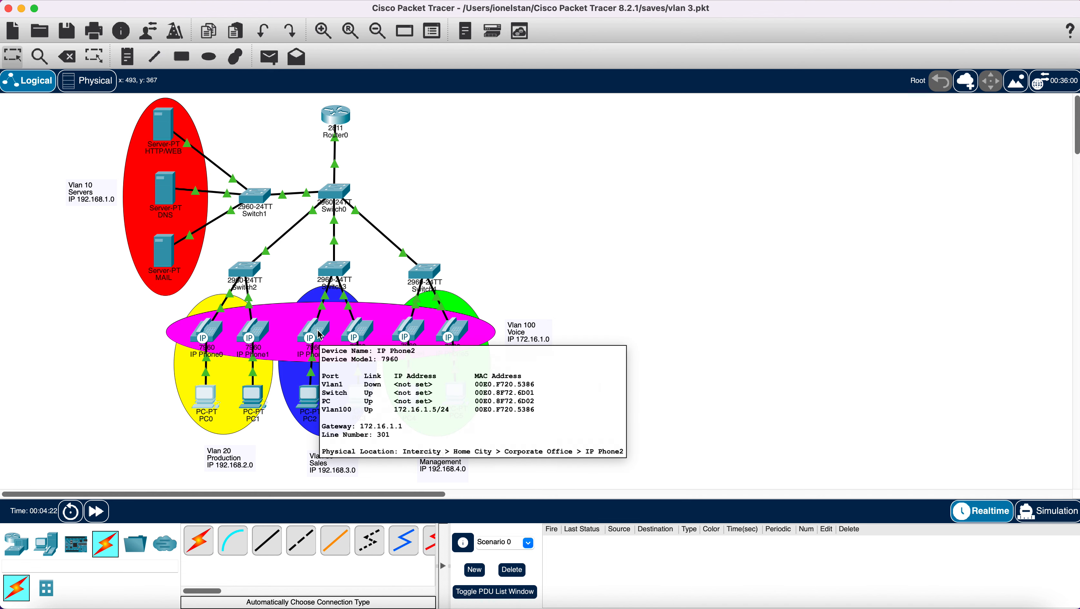
mouse_move(361, 335)
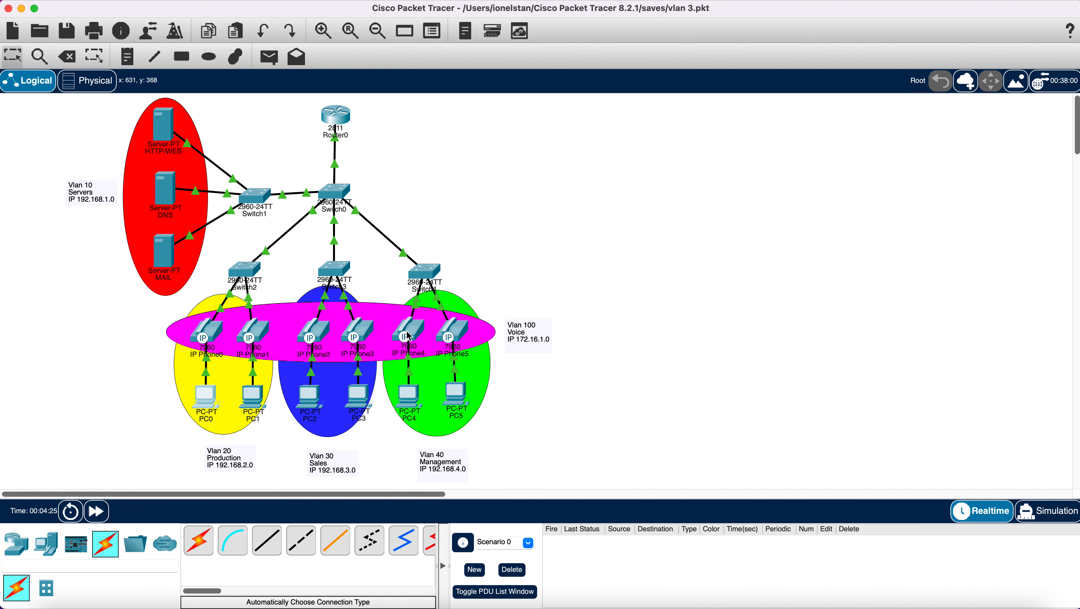
mouse_move(409, 336)
mouse_move(456, 337)
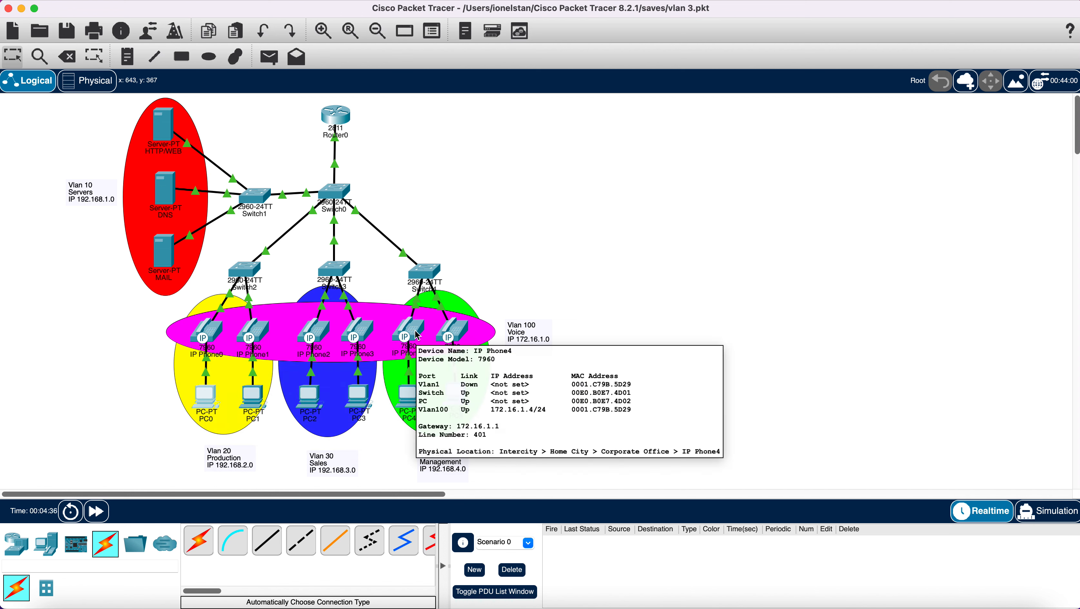
click(215, 335)
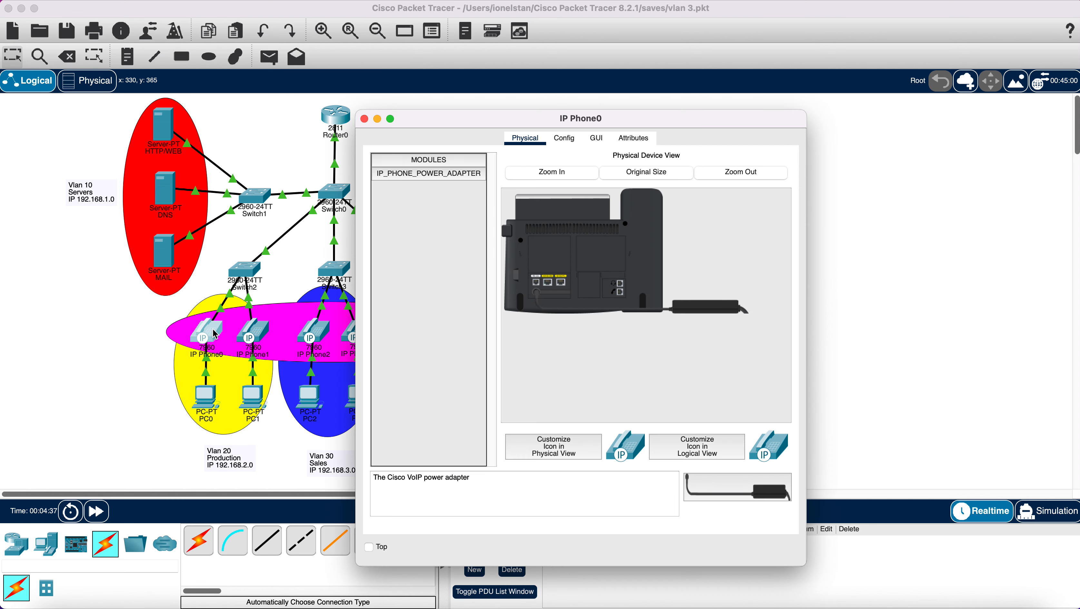
click(598, 138)
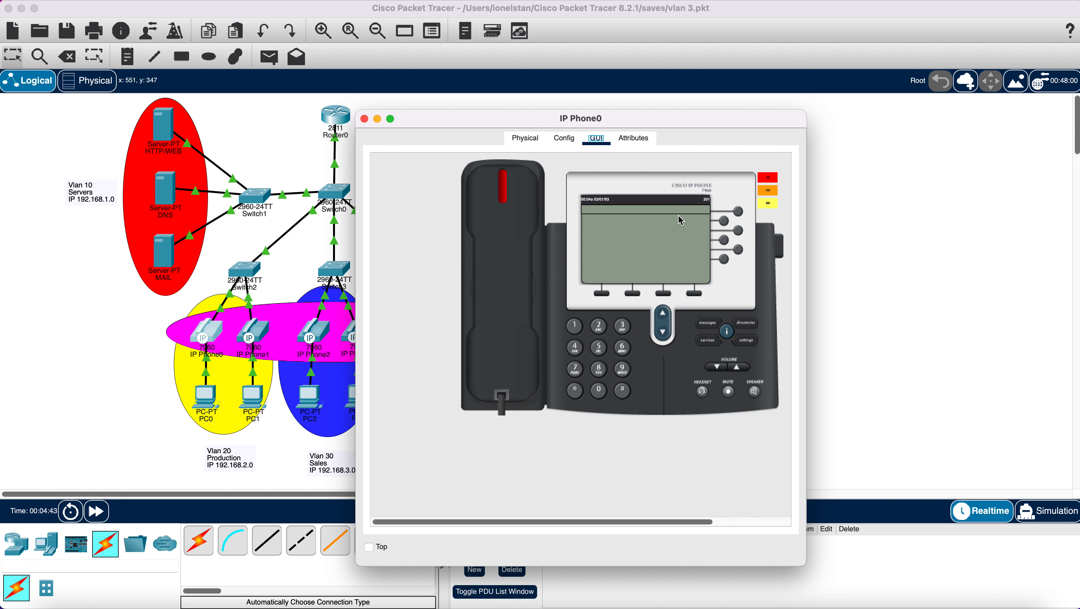
click(579, 349)
click(599, 393)
click(576, 328)
click(508, 306)
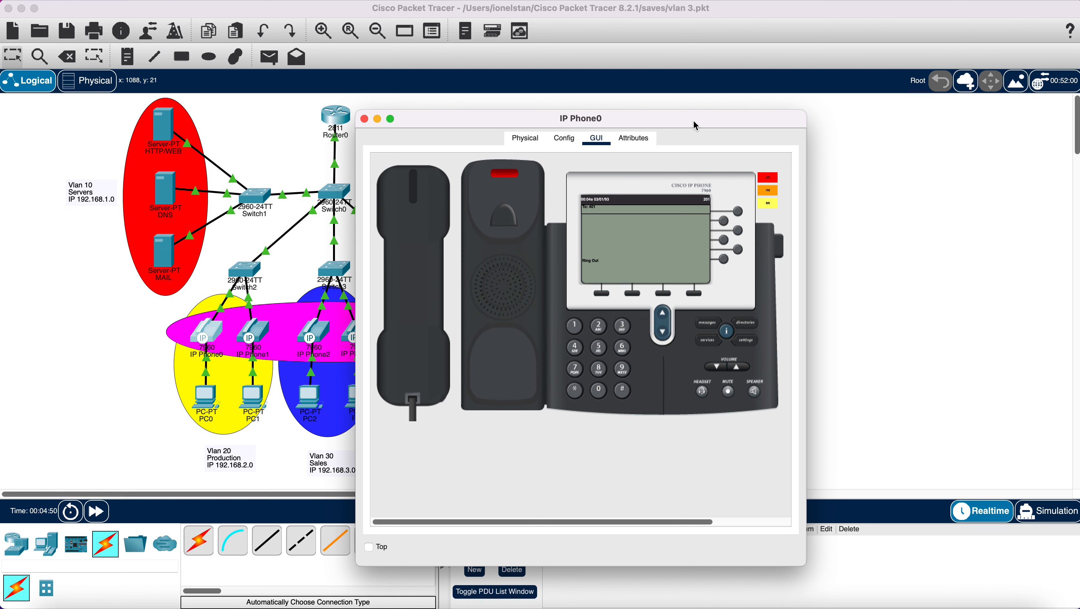
drag(698, 125, 849, 133)
- Pick up IP Phone4's handset to answer the 401 call, then close its window
click(409, 336)
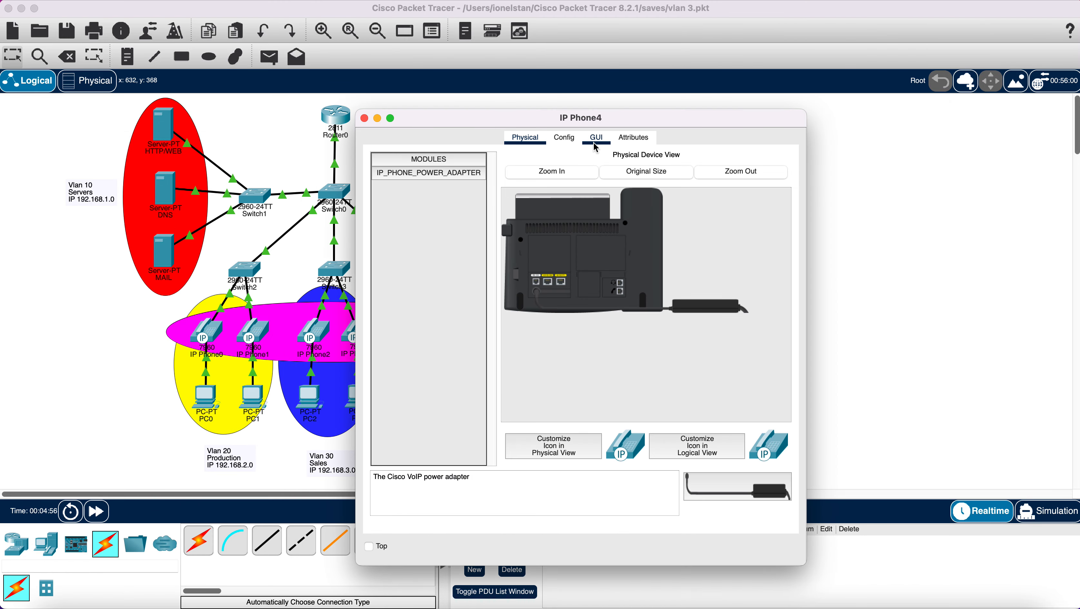
click(597, 141)
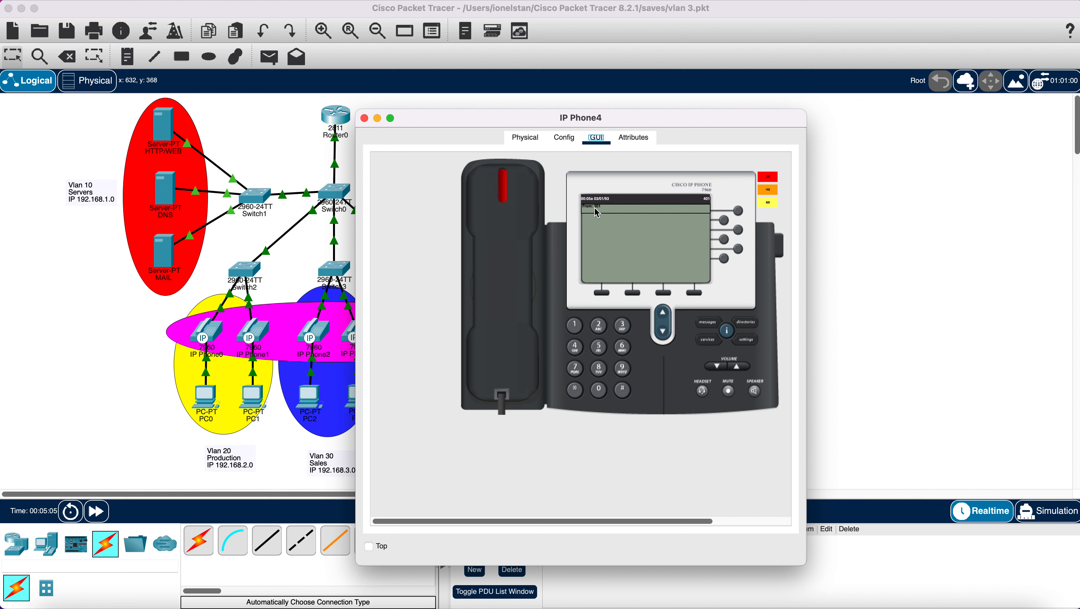
click(508, 243)
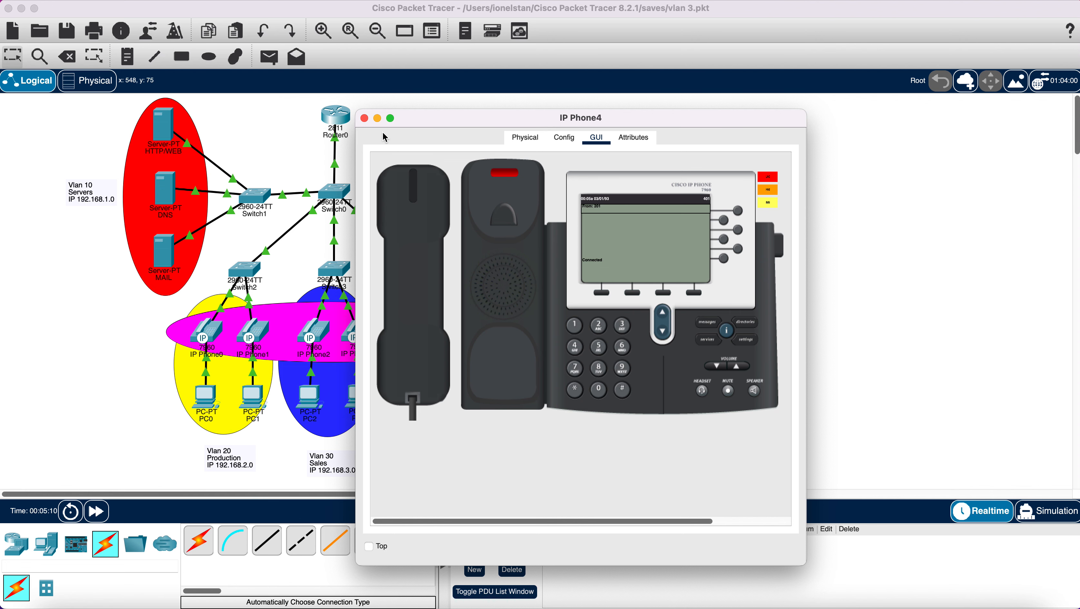
click(365, 119)
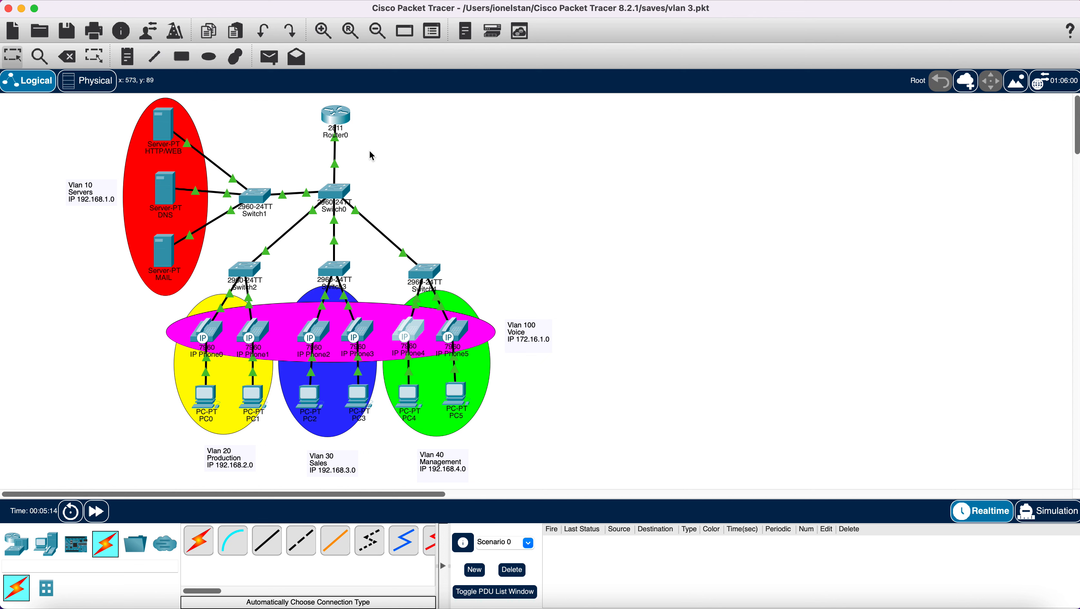
click(255, 400)
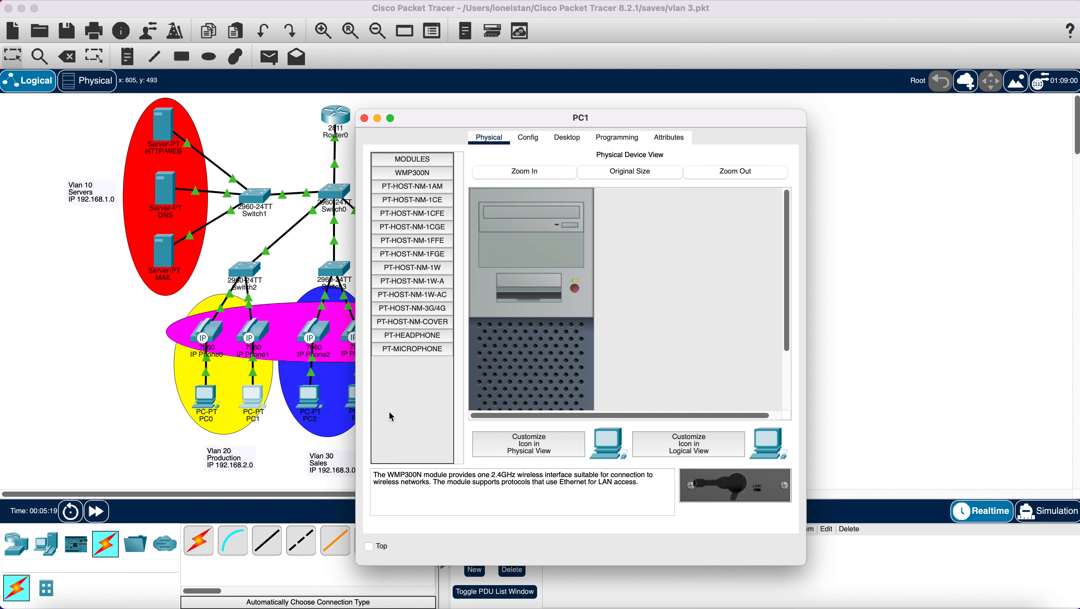
click(364, 118)
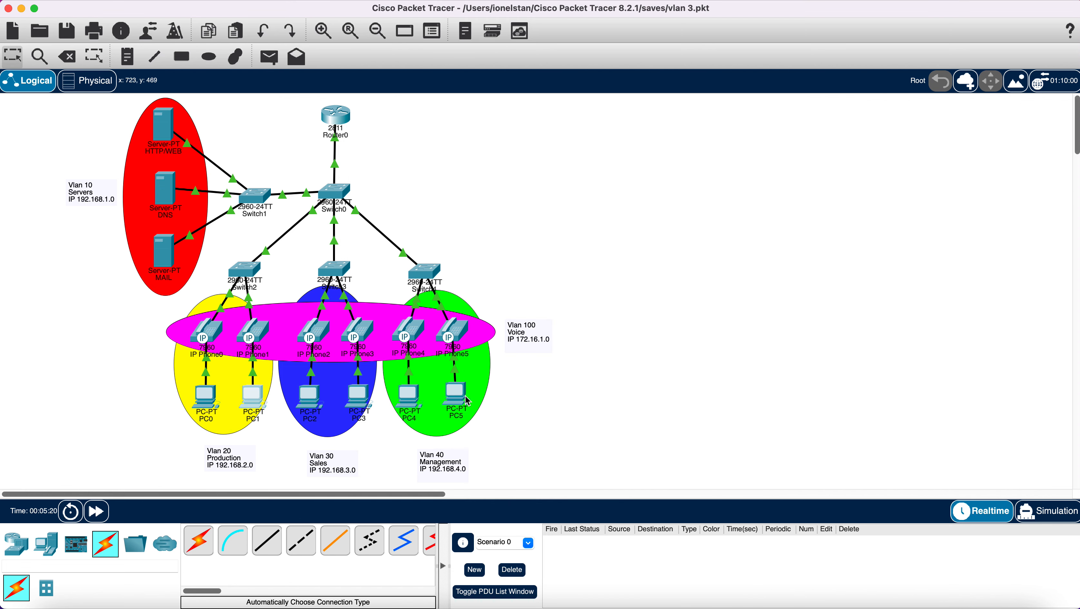
mouse_move(459, 396)
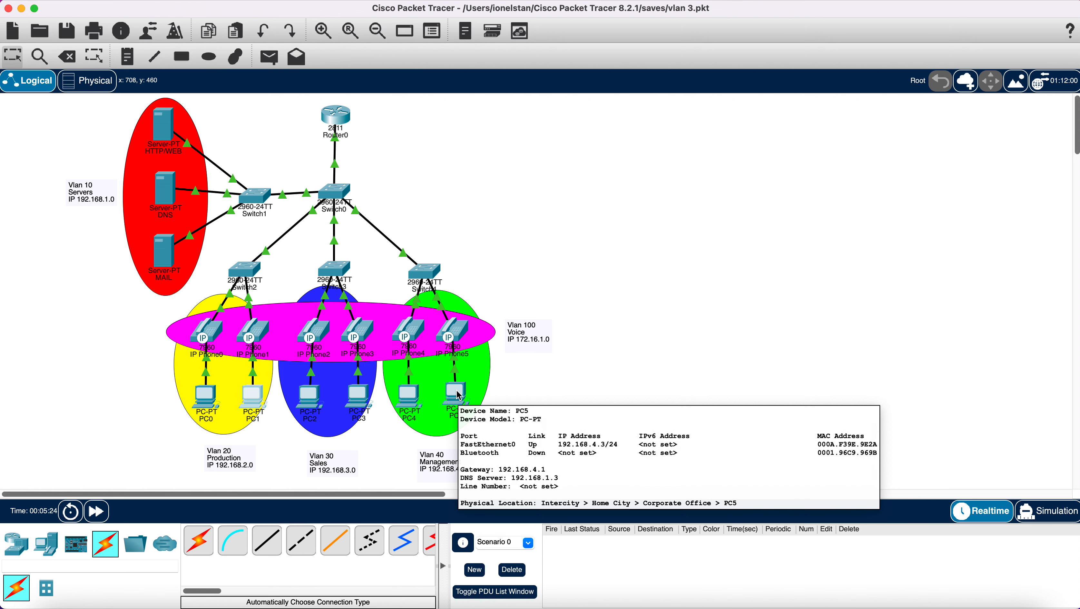
click(259, 400)
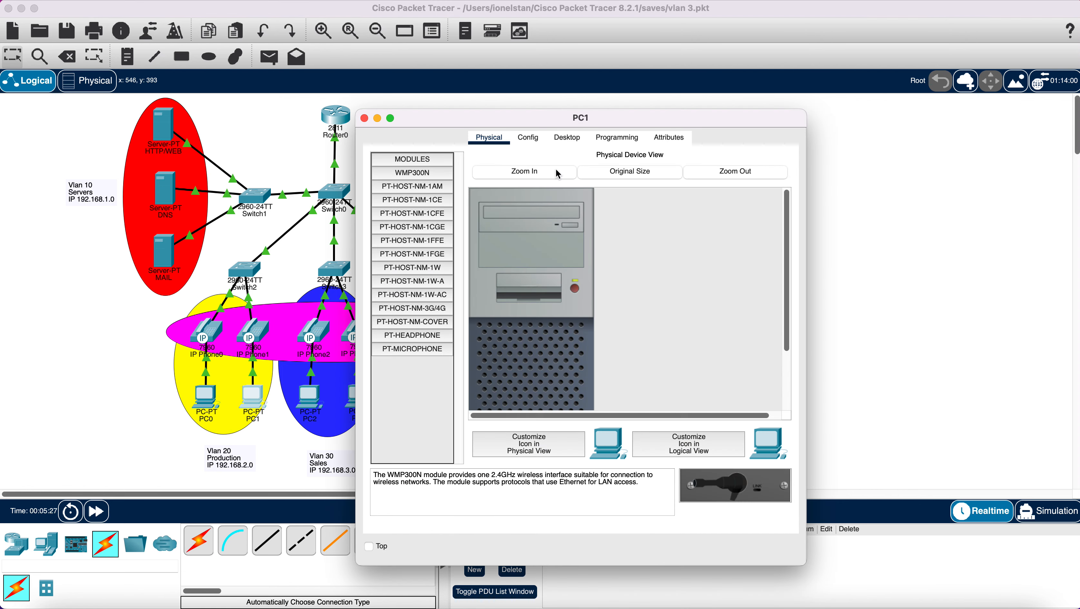
click(572, 145)
click(427, 426)
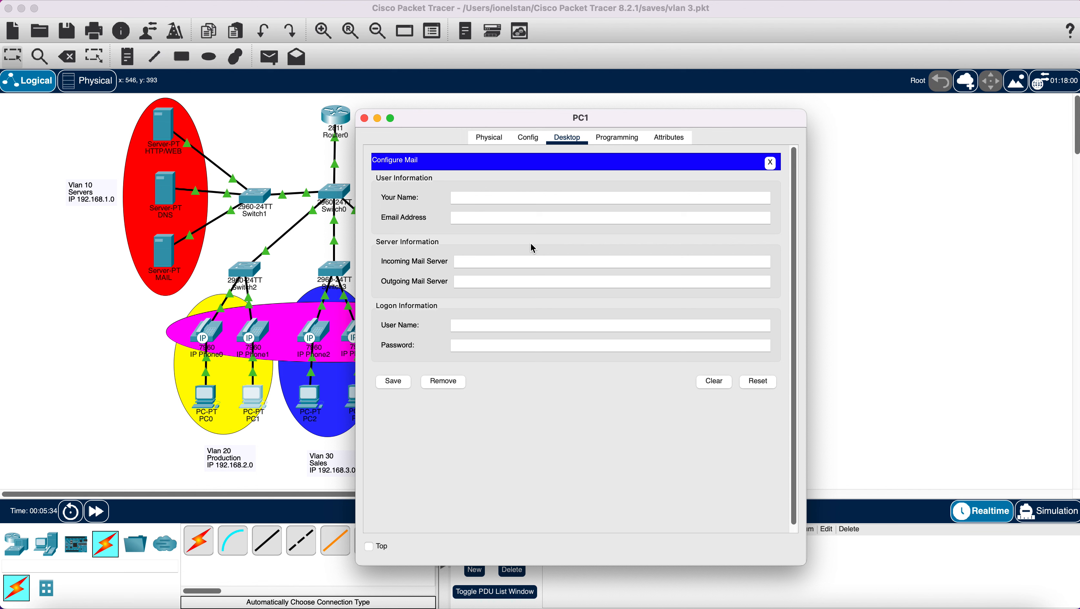
text(PC1)
key(Tab)
click(364, 118)
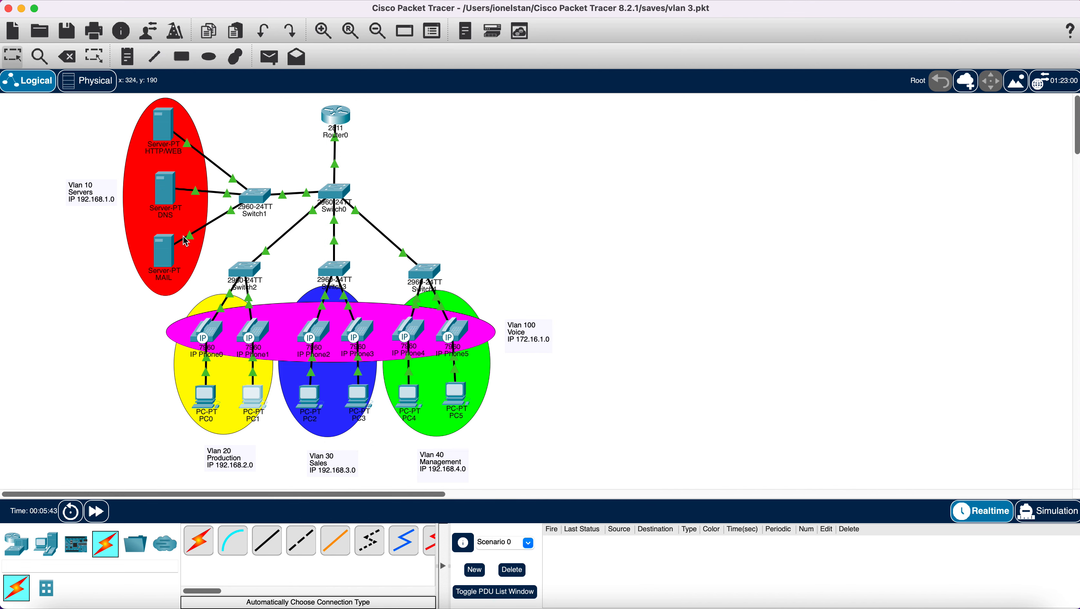
- Set the MAIL server's email domain name to gamil.com
click(167, 265)
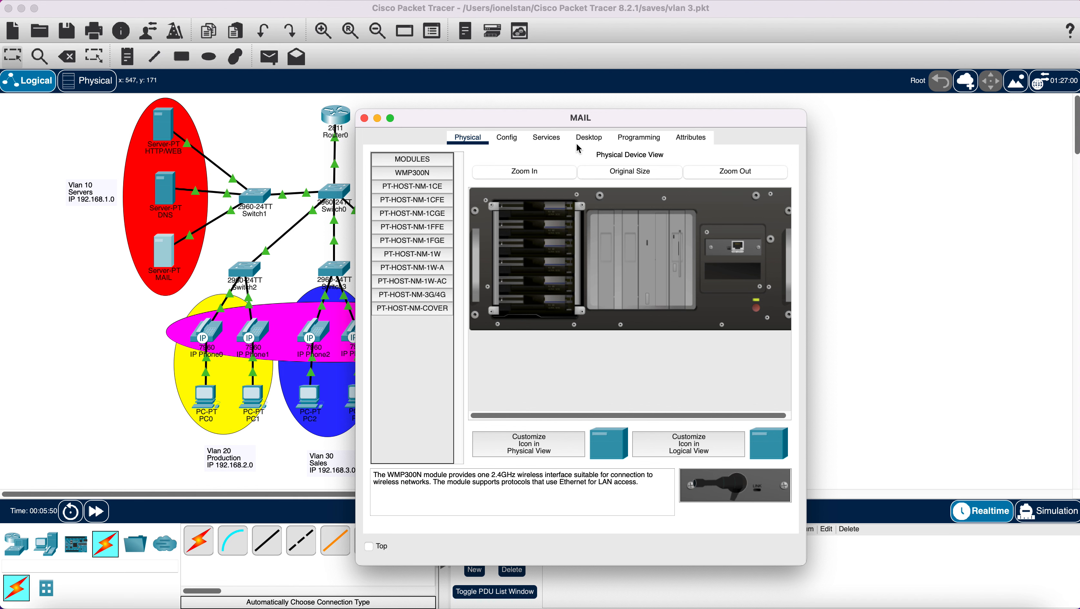
click(547, 138)
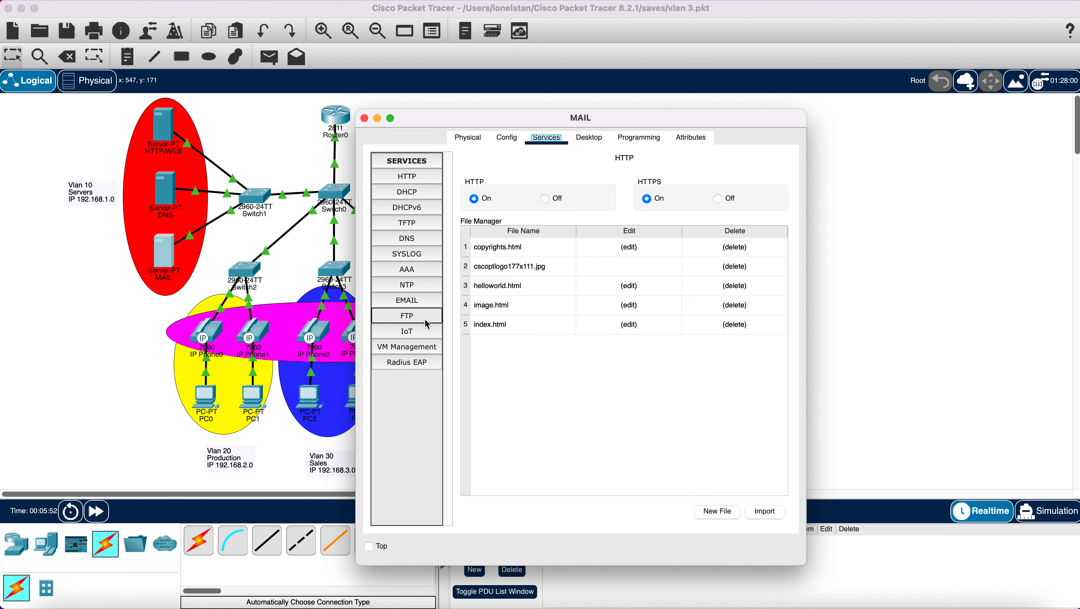
click(407, 300)
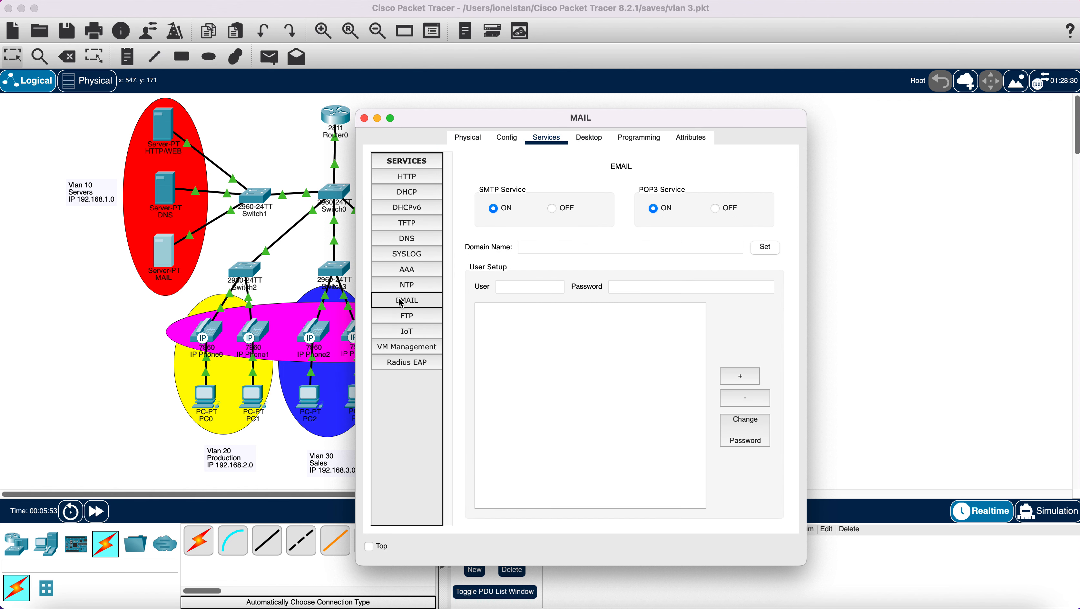
click(555, 249)
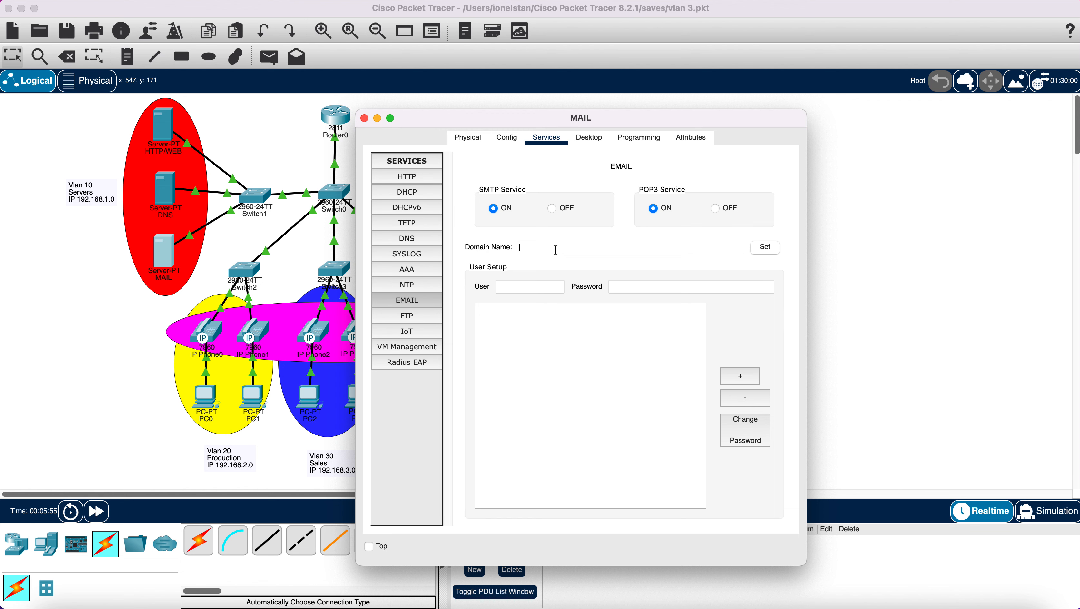
text(gamil.com)
click(764, 249)
- Add mail users PC1 and PC5 with passwords on the MAIL server, then close it
click(540, 286)
text(PC1)
click(626, 291)
click(742, 381)
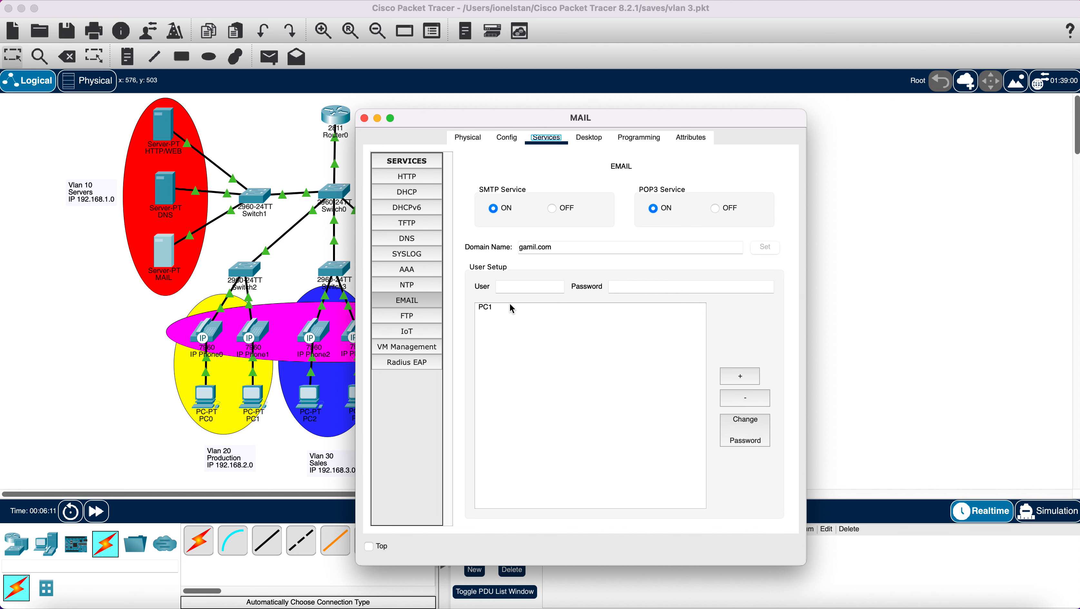
click(511, 308)
click(528, 288)
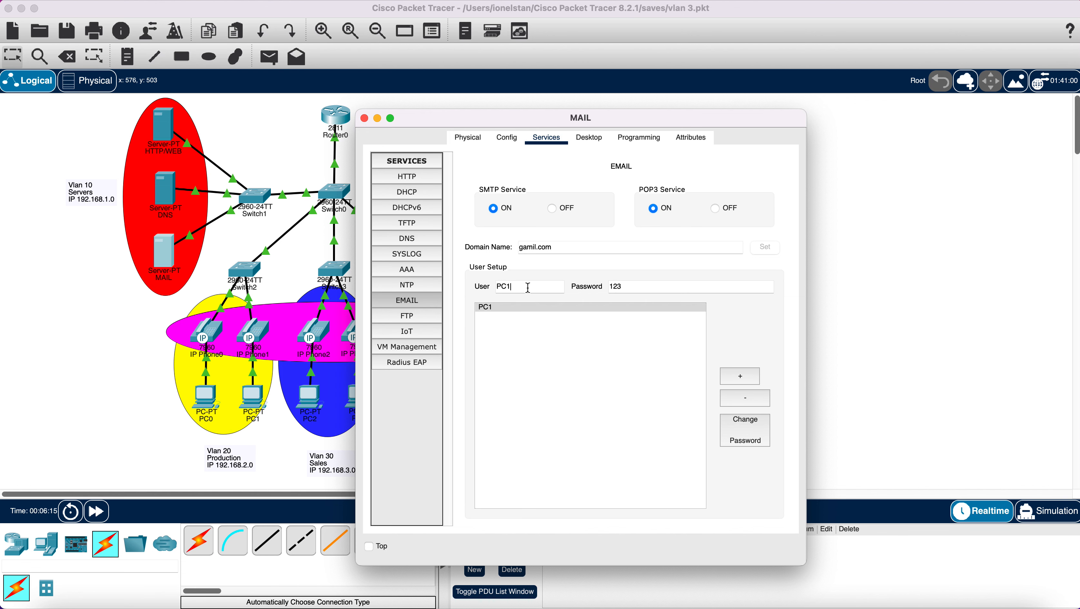
drag(496, 121, 604, 116)
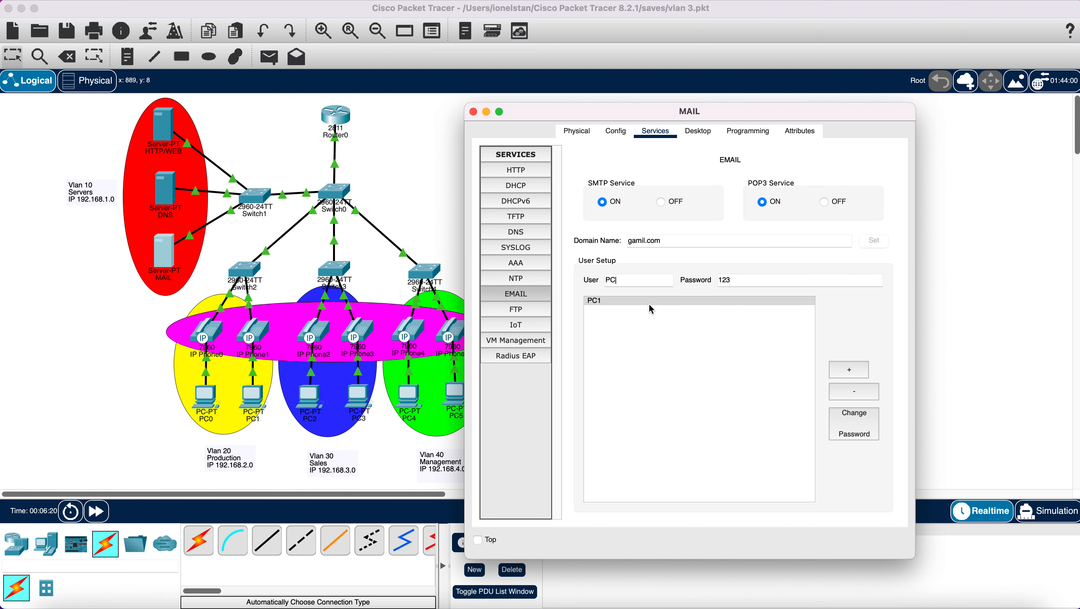
text(5)
click(847, 369)
click(547, 358)
click(474, 113)
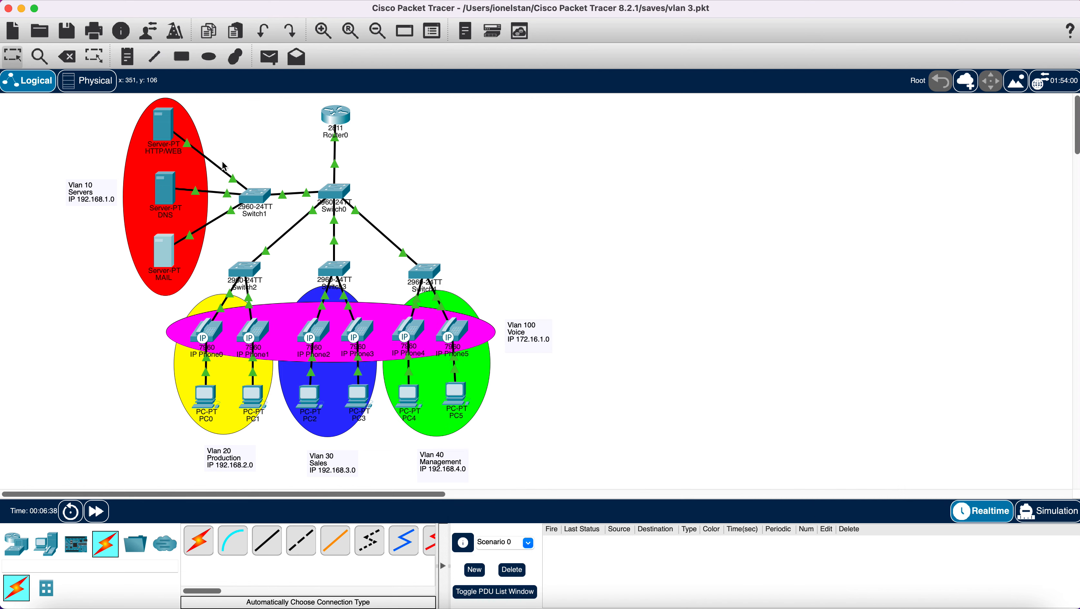
- Add a DNS A record named mail pointing to 192.168.1.4
click(172, 194)
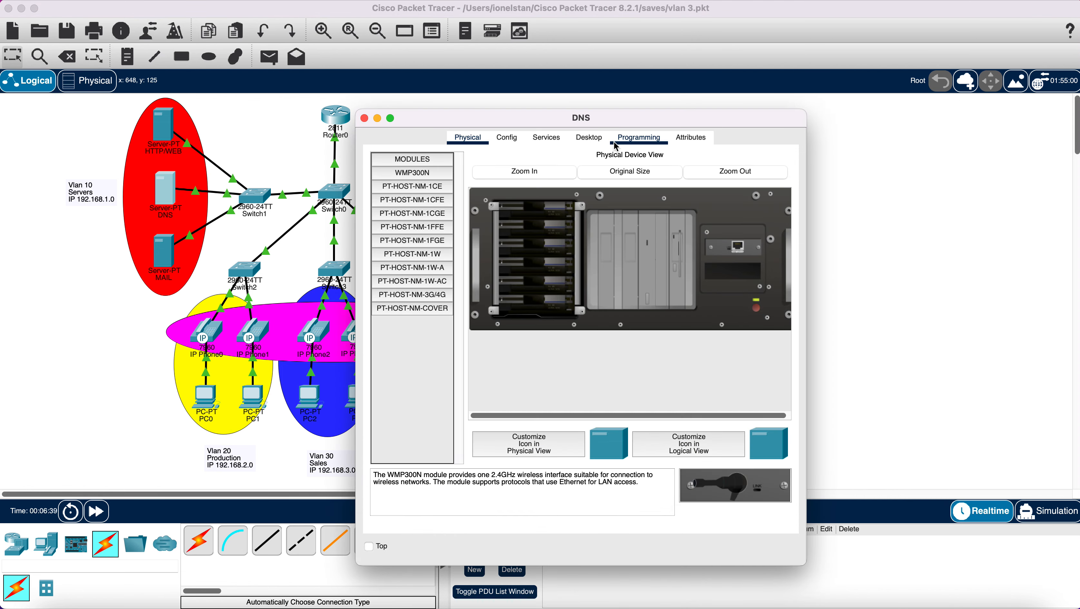
click(547, 137)
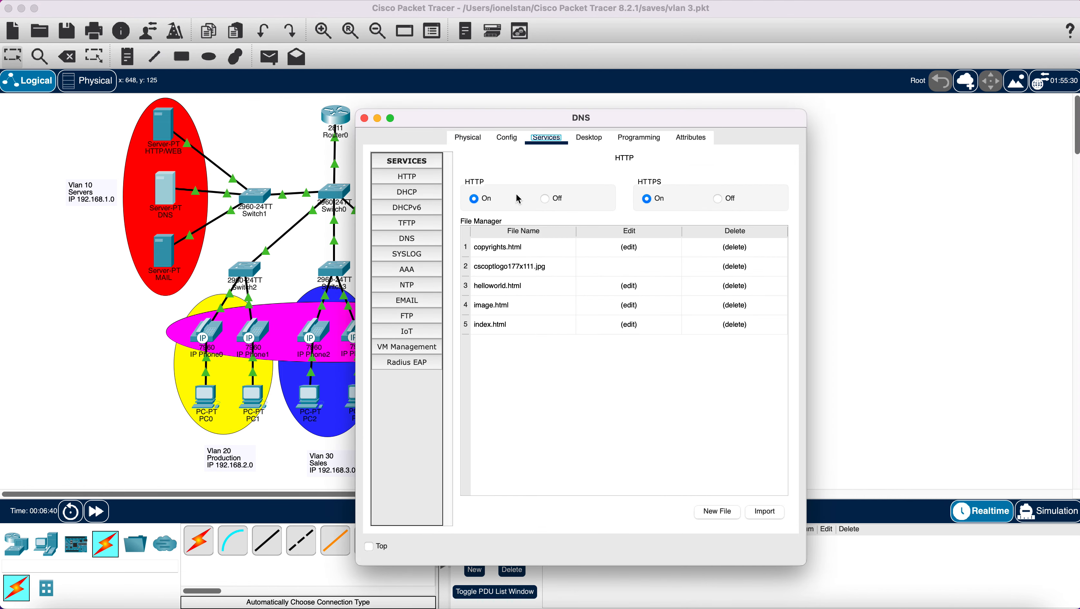
click(410, 240)
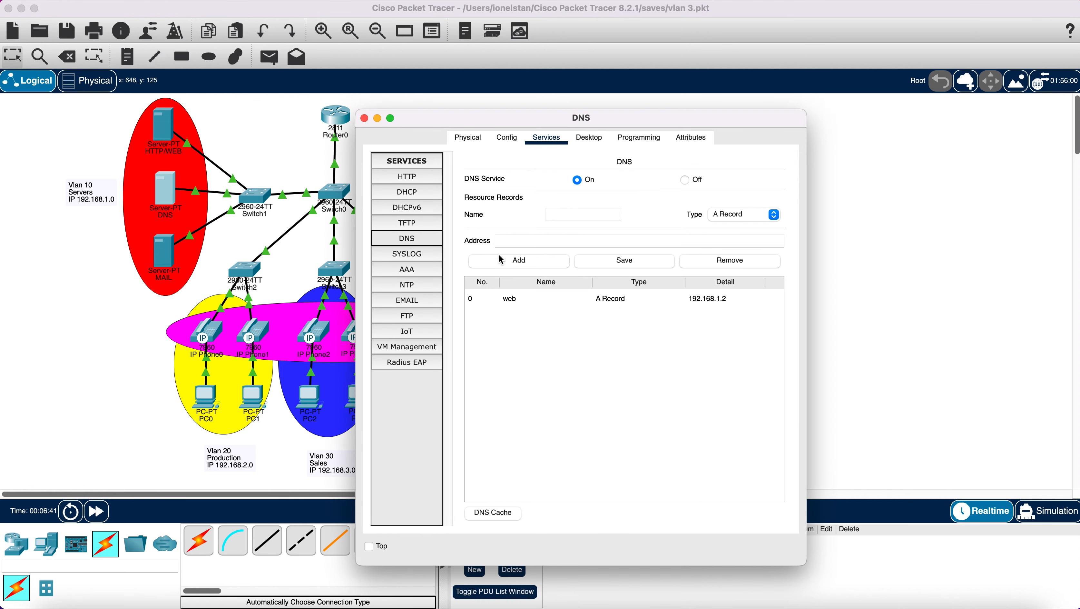
click(583, 215)
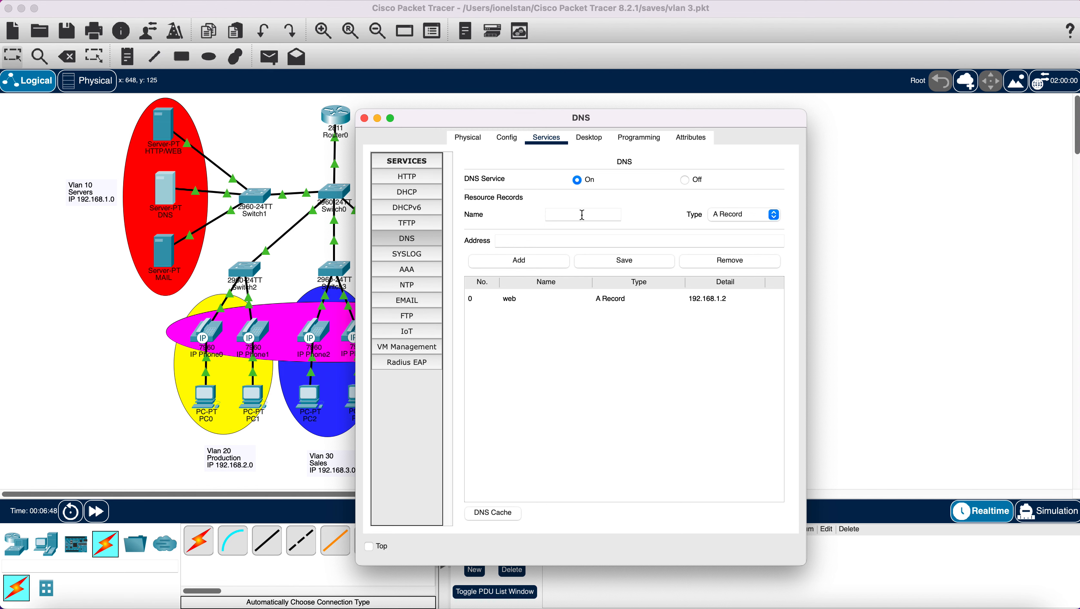
text(gma)
key(BackSpace)
key(BackSpace)
key(BackSpace)
text(mai)
click(564, 240)
text(192.168.1.4)
click(538, 259)
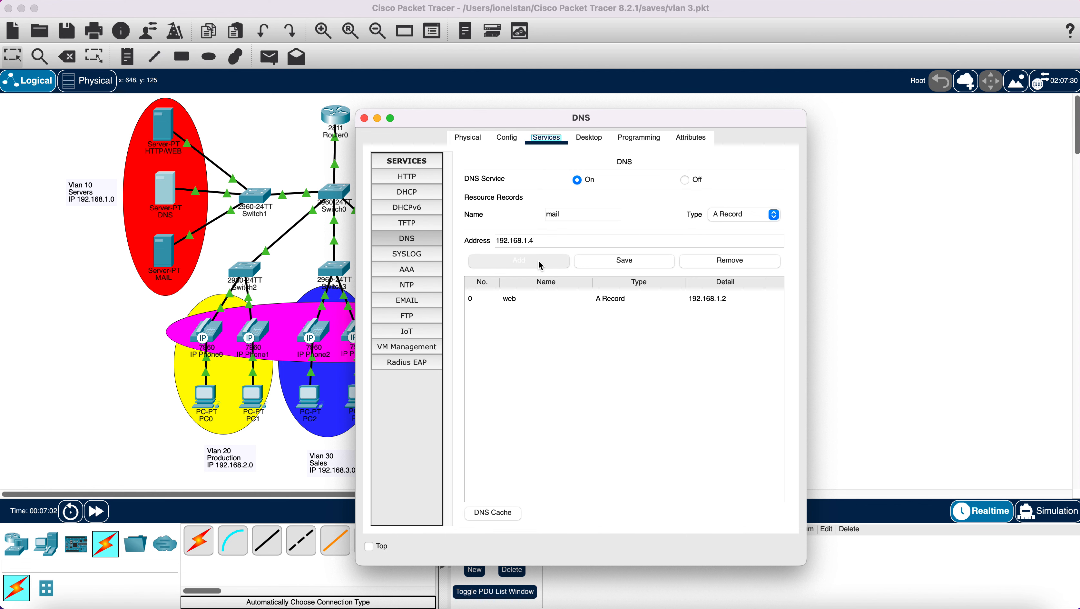
- Save the mail DNS record and close the DNS server window
click(623, 265)
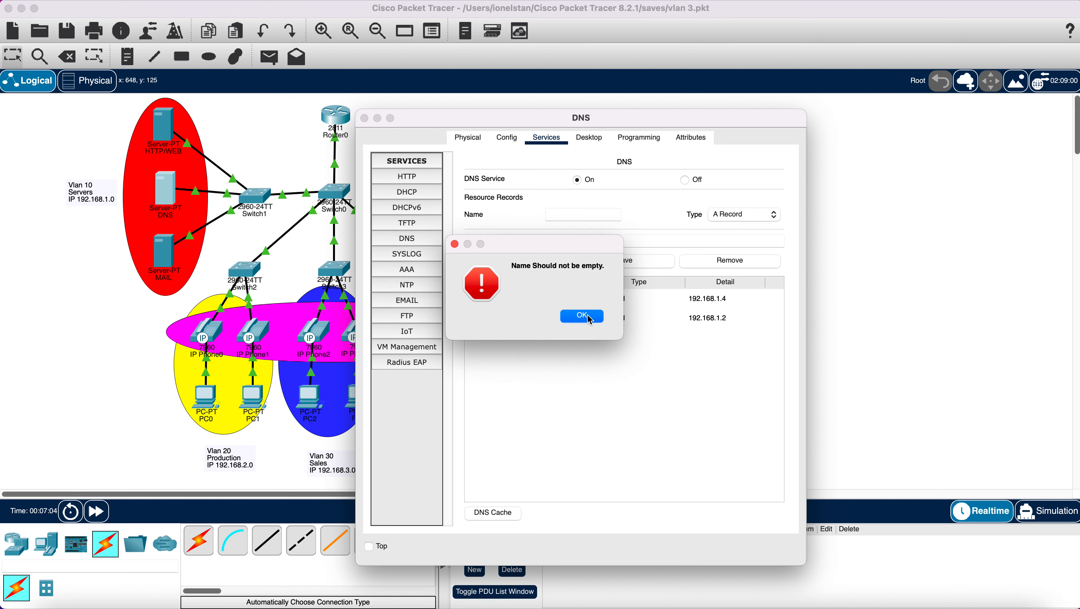
click(591, 314)
click(607, 319)
click(611, 299)
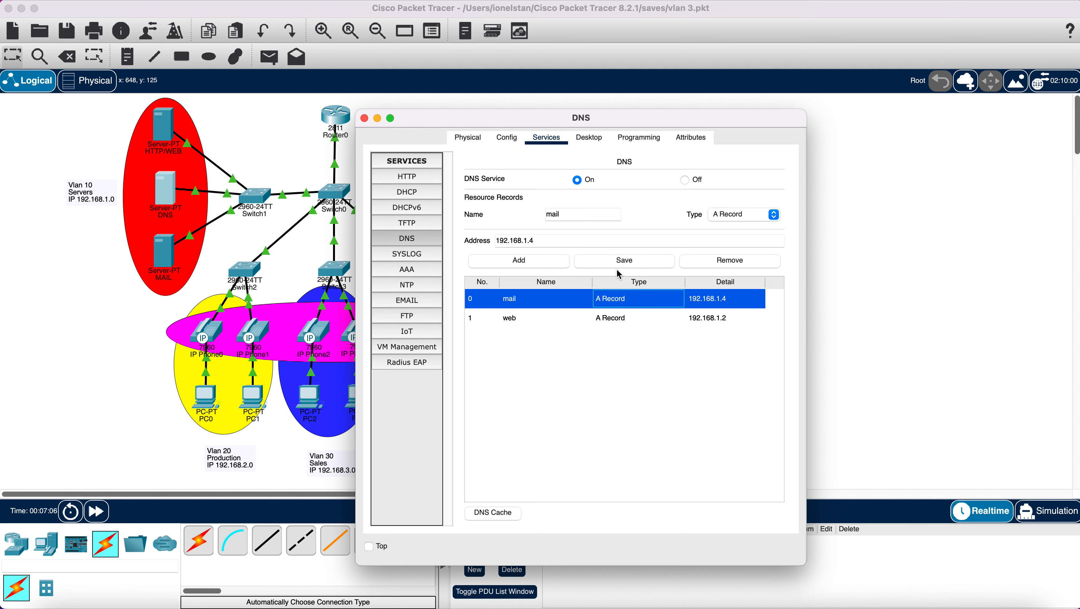
click(621, 261)
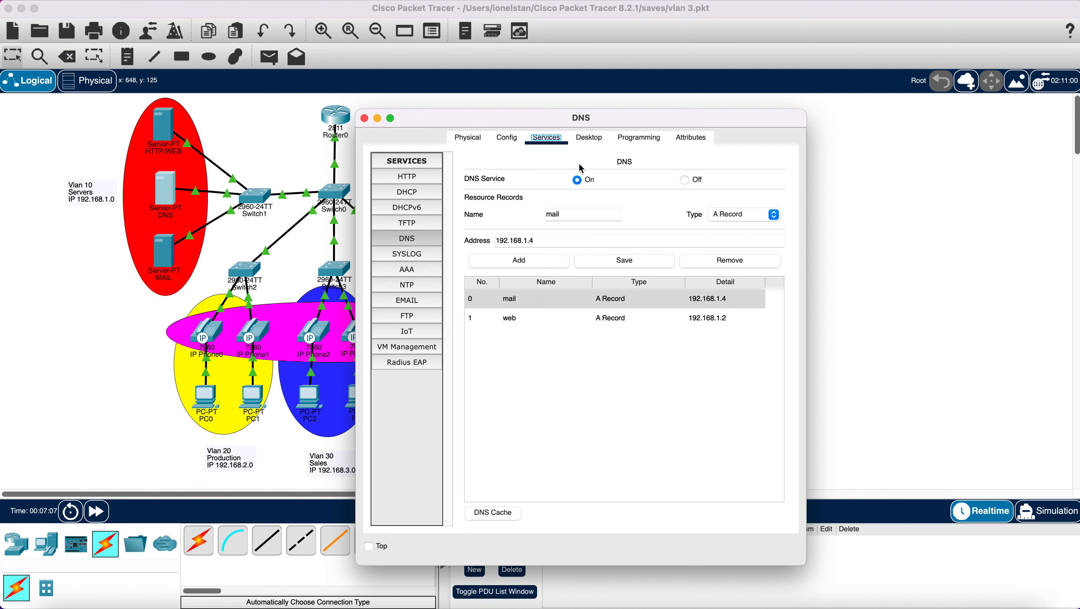
click(365, 118)
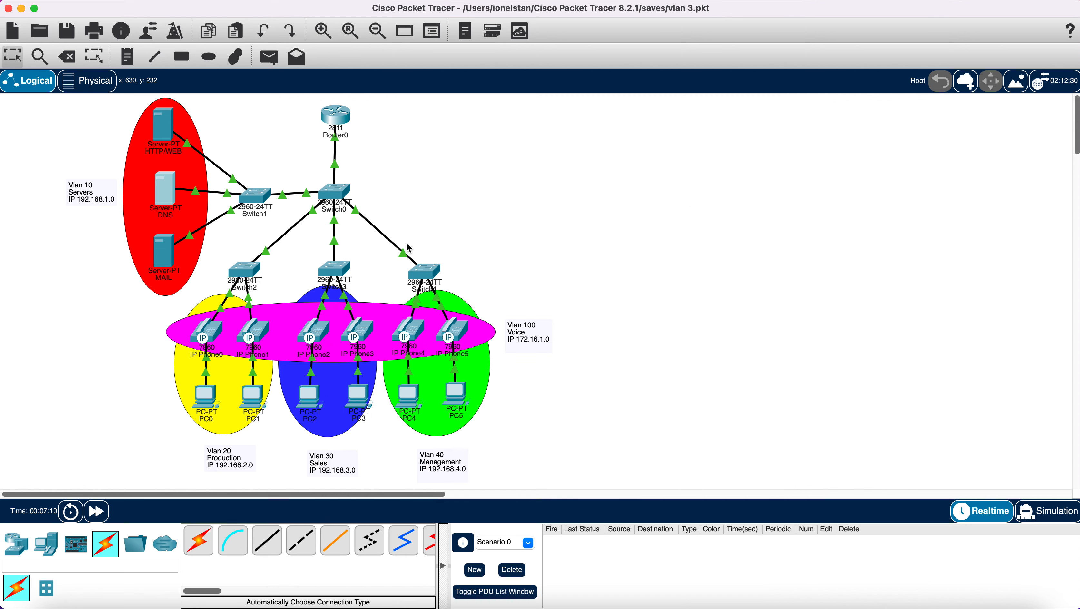
- In PC1's Email app, enter name PC1, PC1's email address and incoming server 192.168.1.4
click(258, 396)
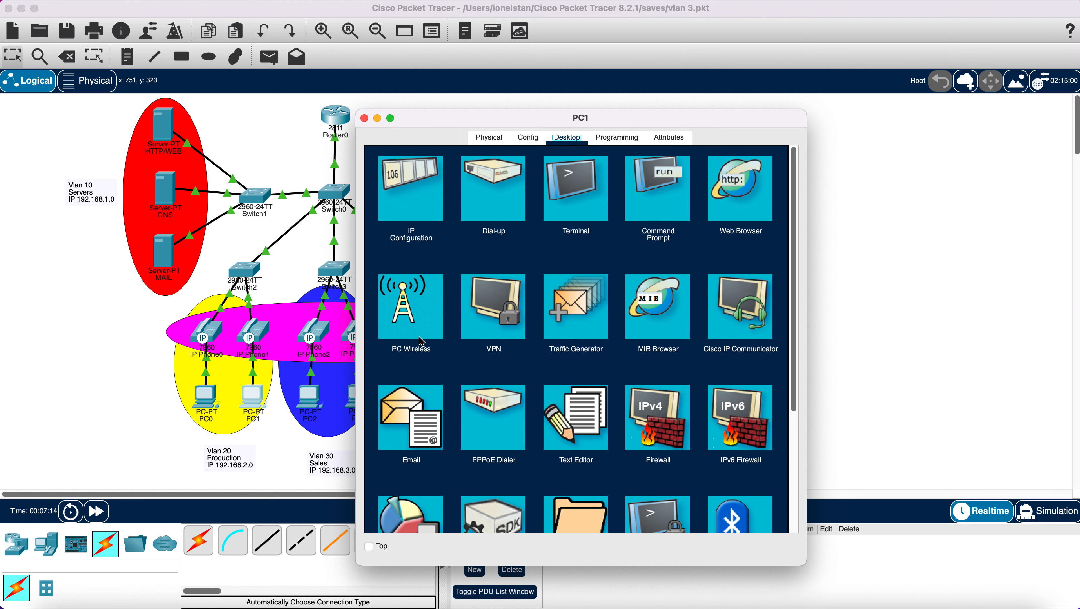
click(411, 403)
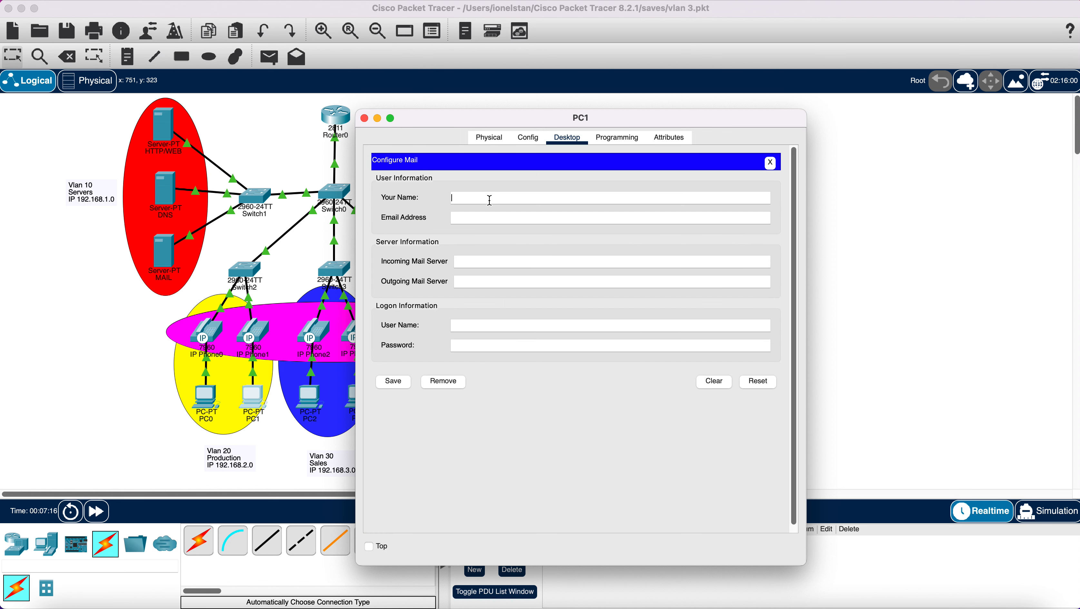
click(489, 199)
text(PC1)
click(475, 218)
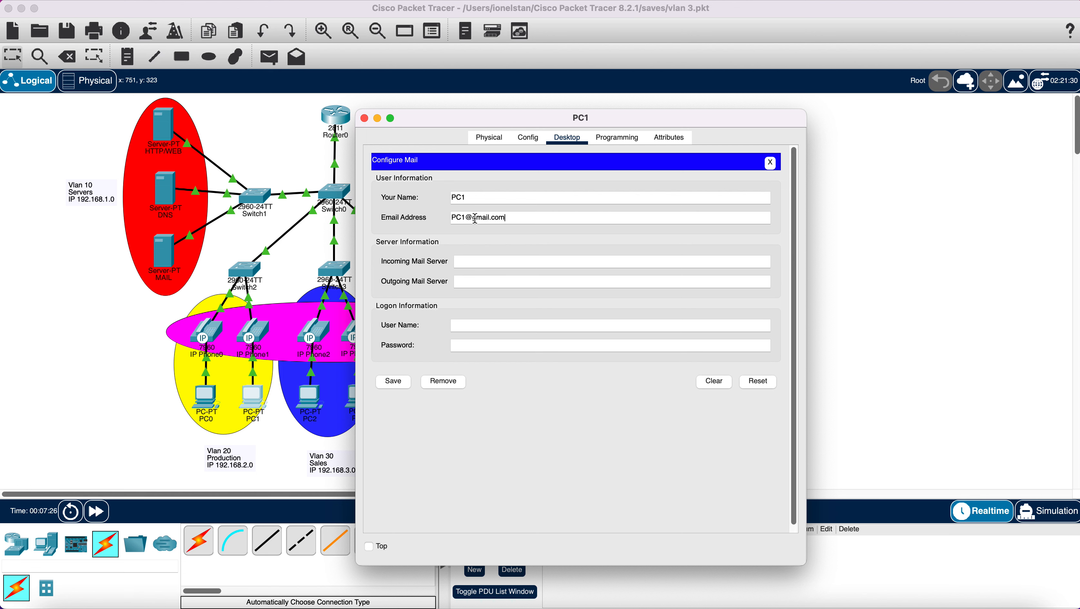
click(476, 259)
text(192.168.1.4)
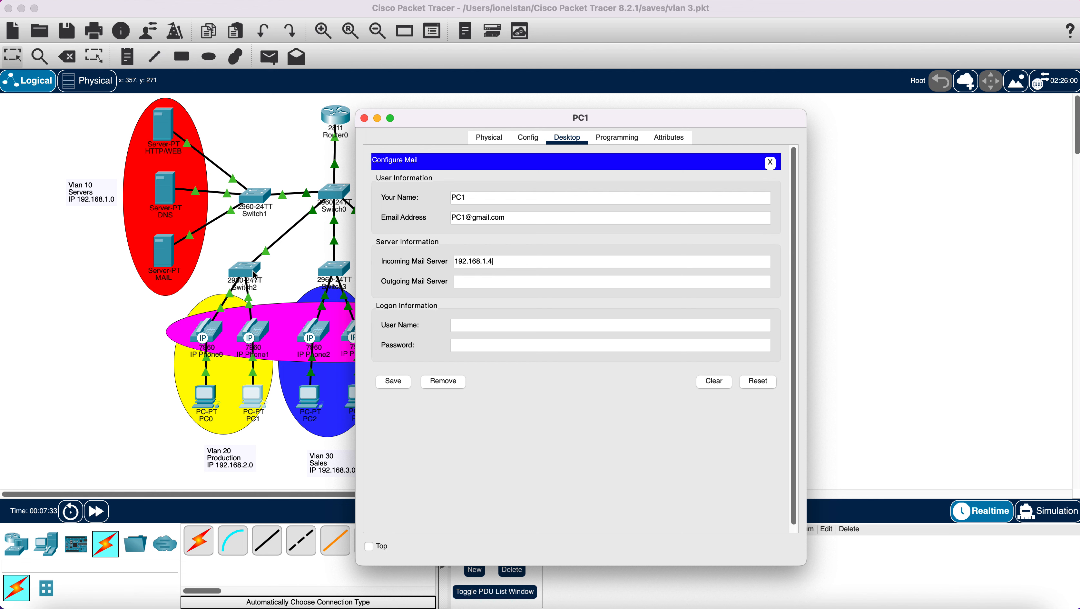
- Copy 192.168.1.4 into the outgoing server, enter logon name PC1 and the password, and save
drag(495, 261, 450, 262)
right_click(475, 262)
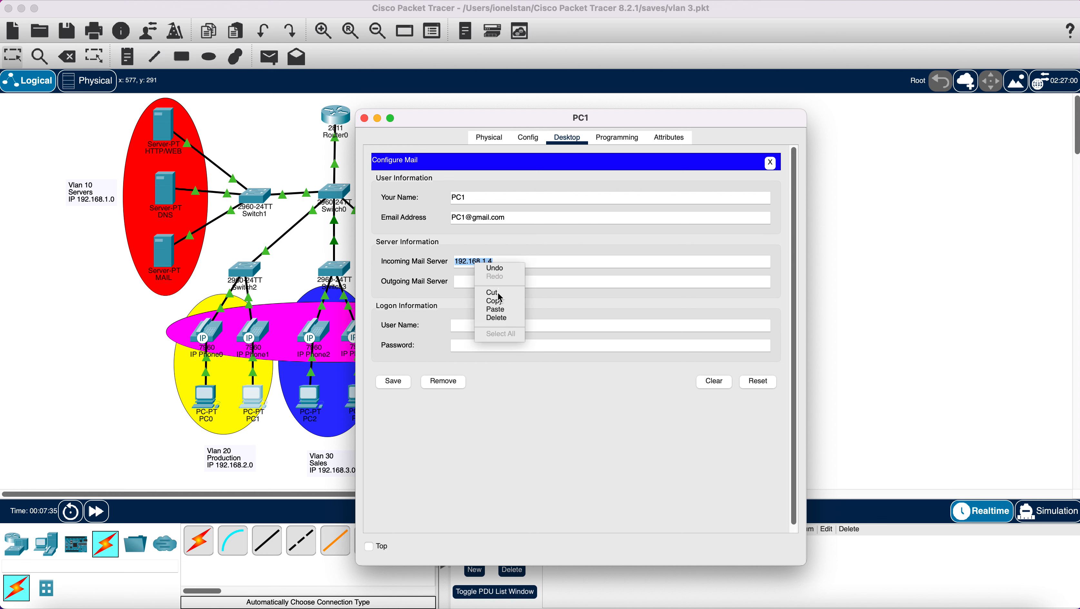
click(499, 302)
click(482, 282)
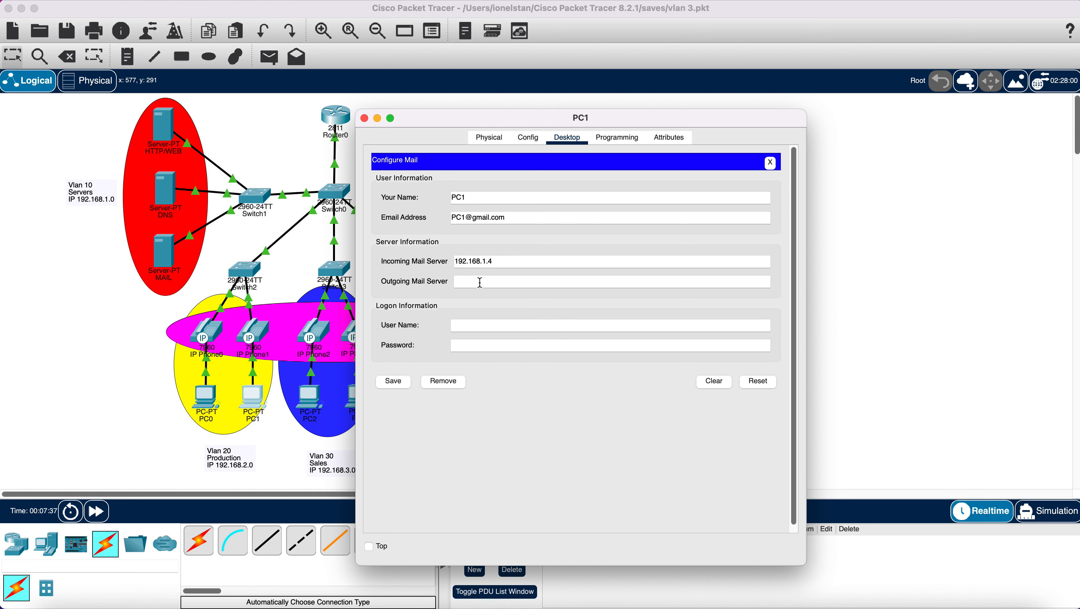
right_click(482, 283)
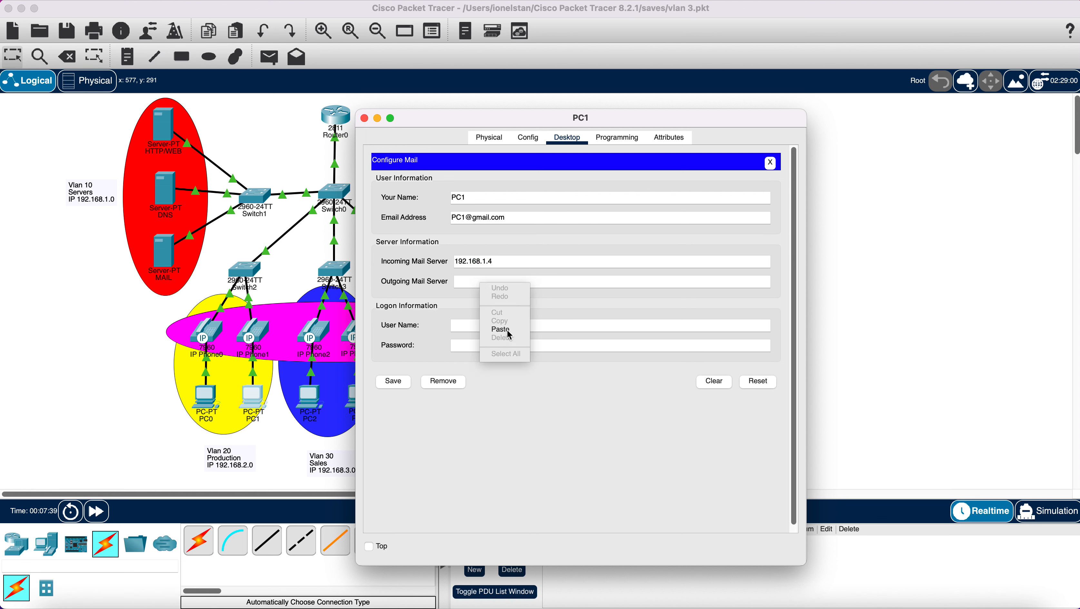
click(507, 331)
click(500, 327)
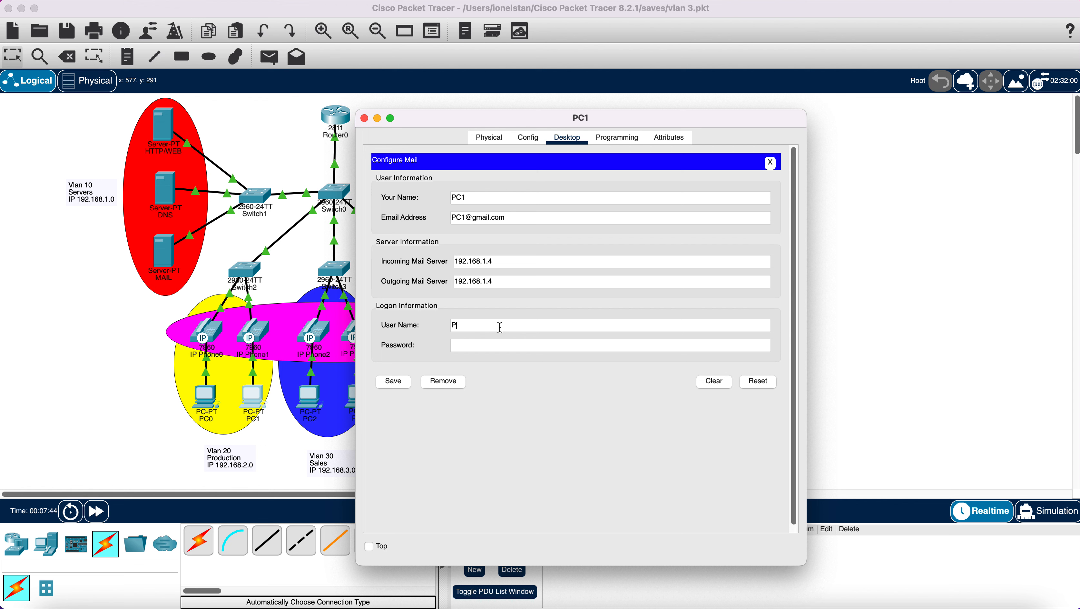
text(PC1)
click(496, 345)
text(123)
click(393, 381)
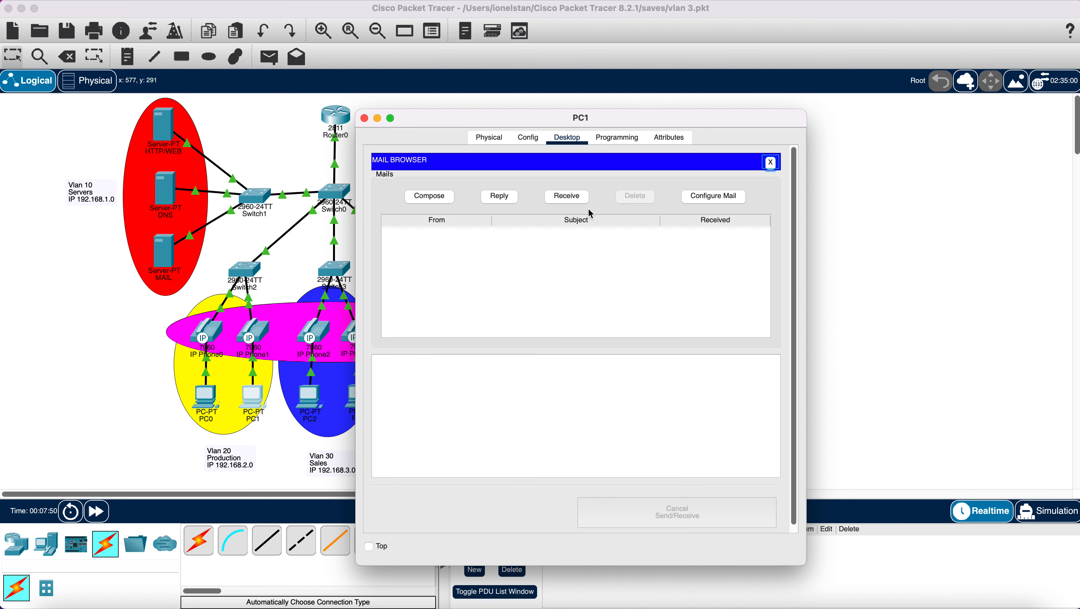
- Check PC1's mailbox, then bring up the Email application on PC5
click(576, 200)
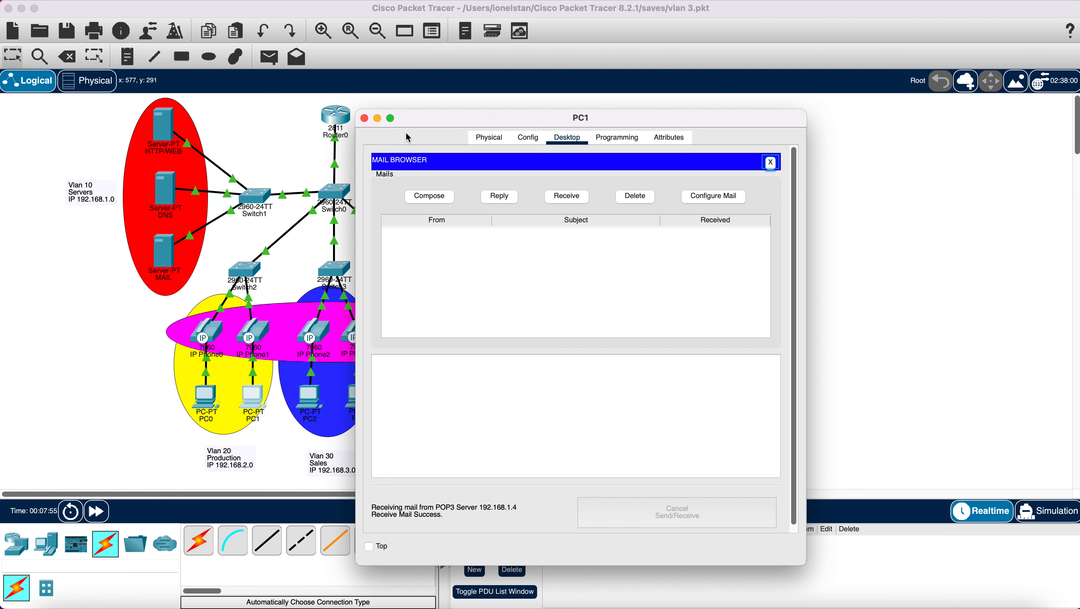
click(365, 118)
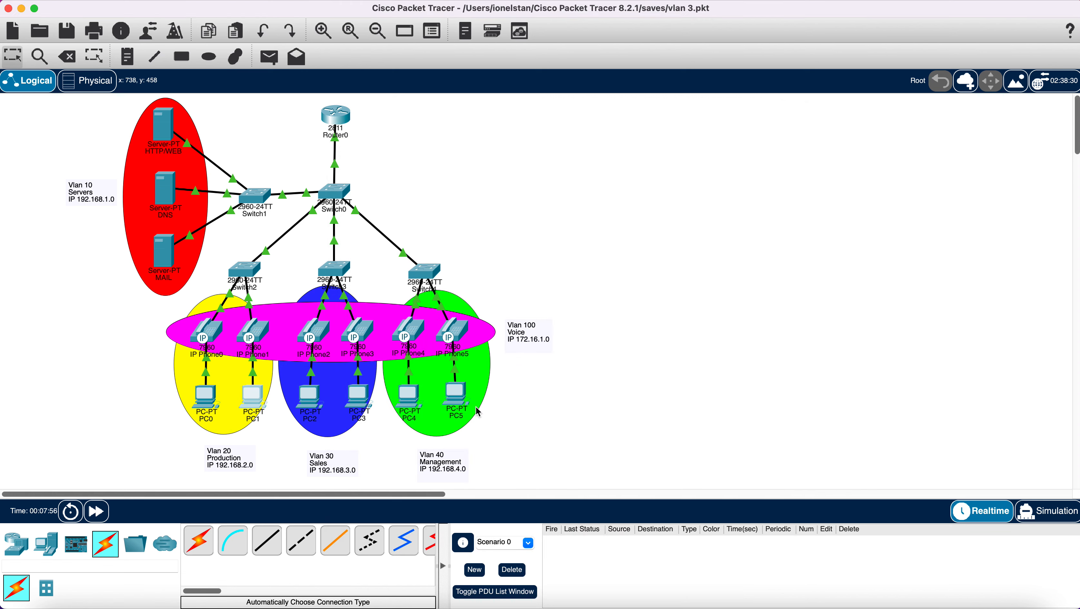
click(455, 401)
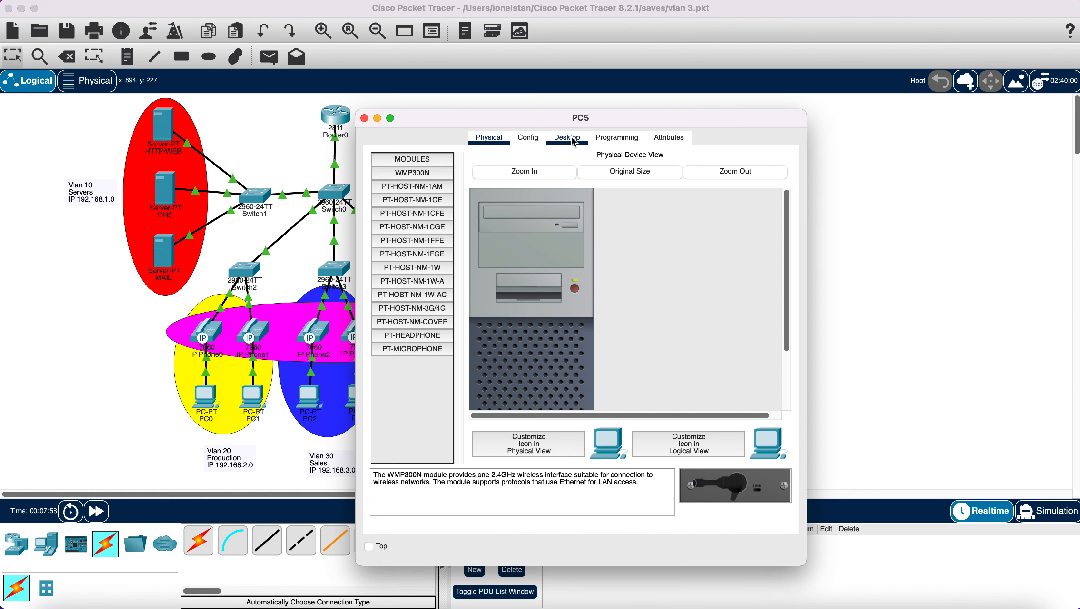
click(566, 137)
click(420, 425)
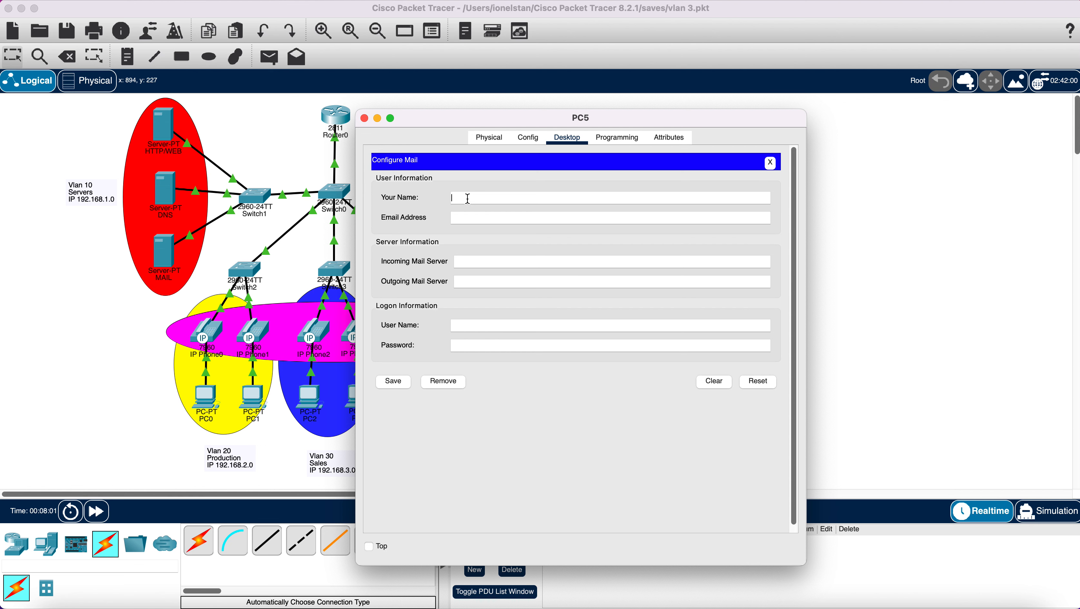
- Enter PC5's name and email address, paste 192.168.1.4 into both server fields, and set the password
right_click(469, 262)
click(490, 310)
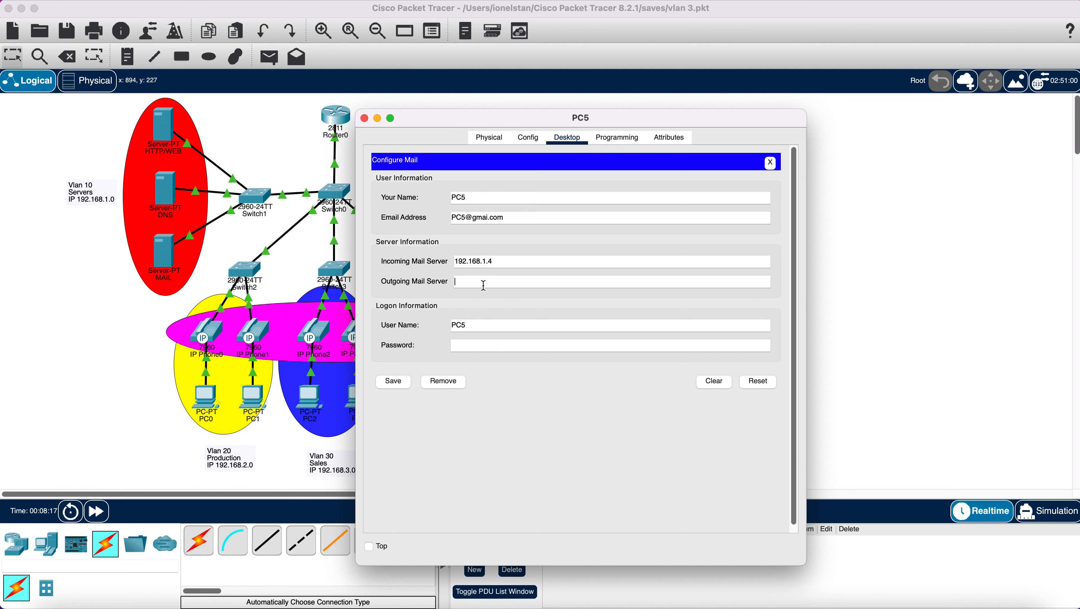
right_click(484, 285)
click(501, 331)
click(492, 346)
text(123)
- Save PC5's mail settings and compose a mail to PC1 with subject ComputerNetoworkDesign
click(399, 381)
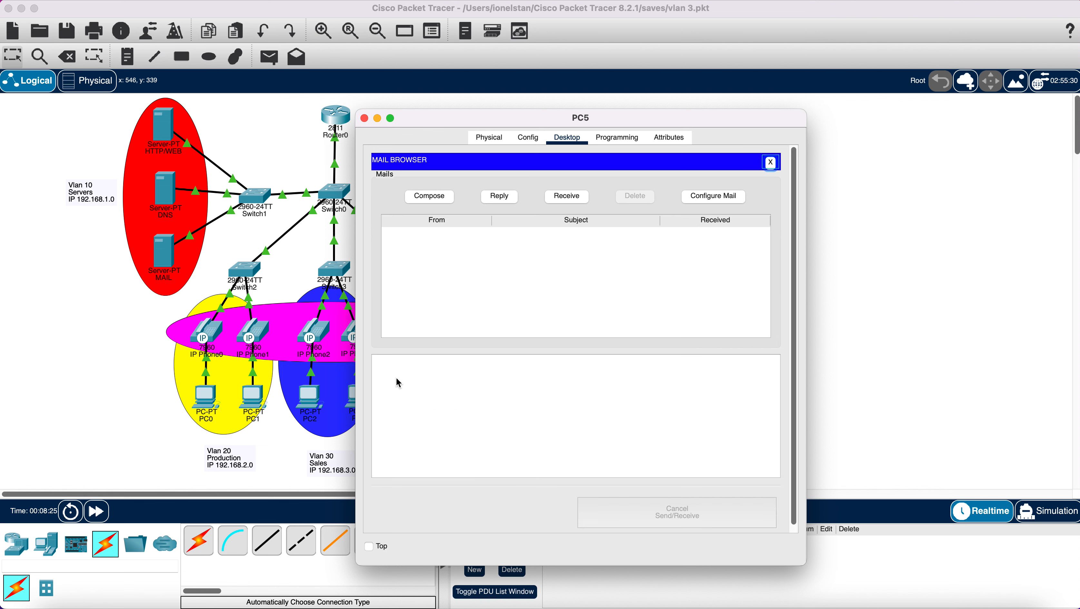
click(566, 198)
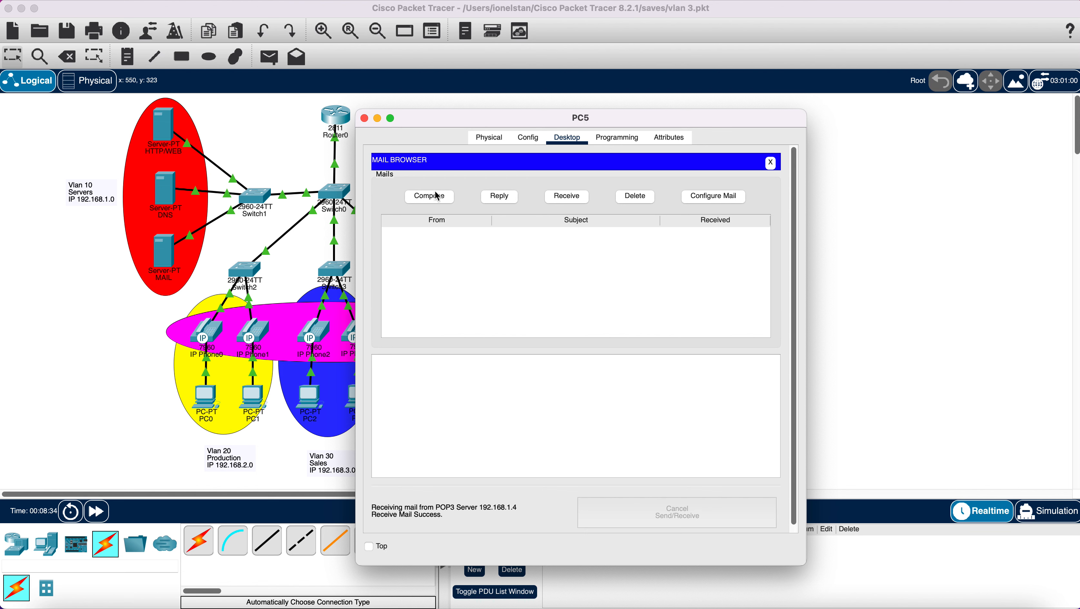
click(420, 197)
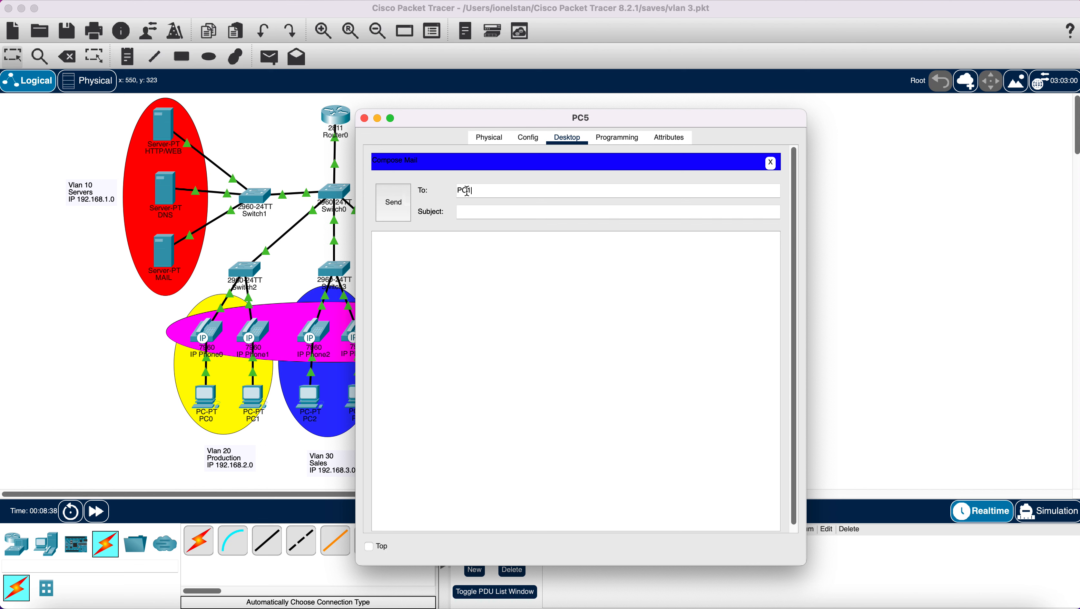
click(479, 212)
text(Comp)
text(uterNetowo)
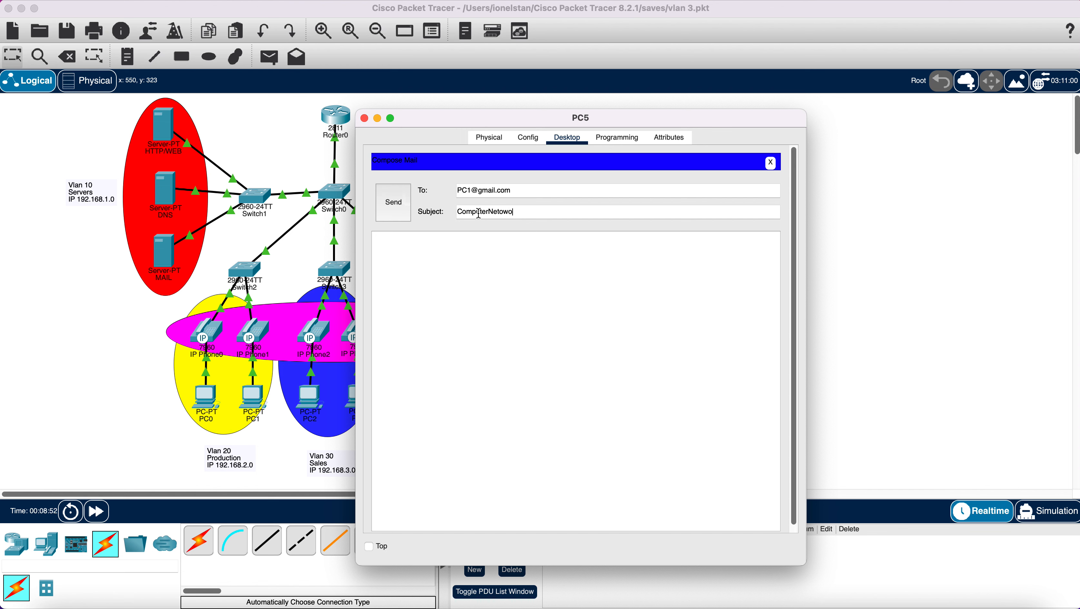
text(rkDesi)
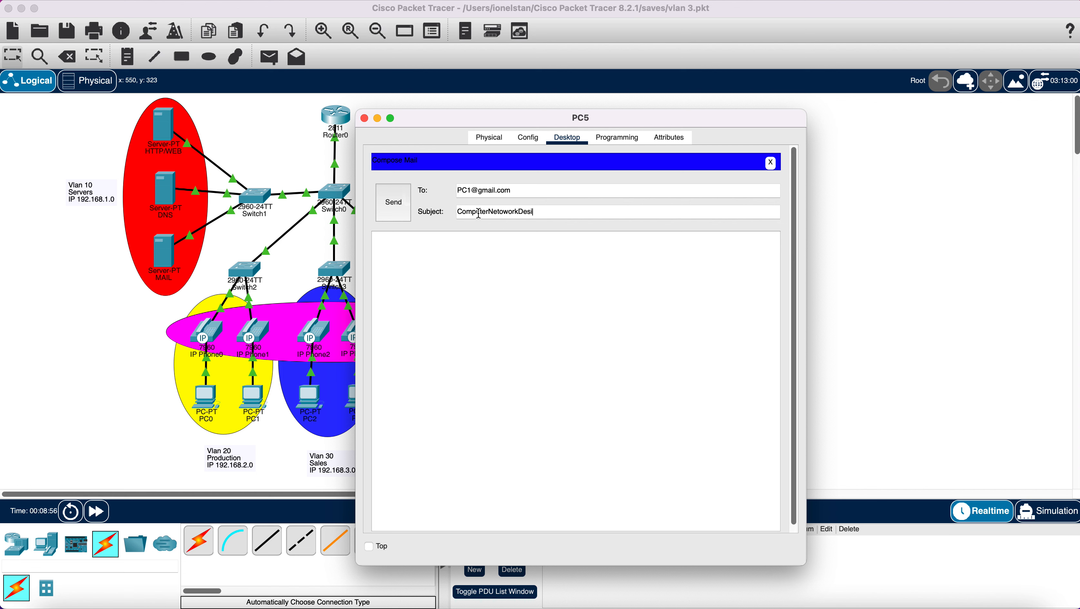
text(gn)
- Copy the subject ComputerNetoworkDesign into the message body
drag(539, 213, 459, 213)
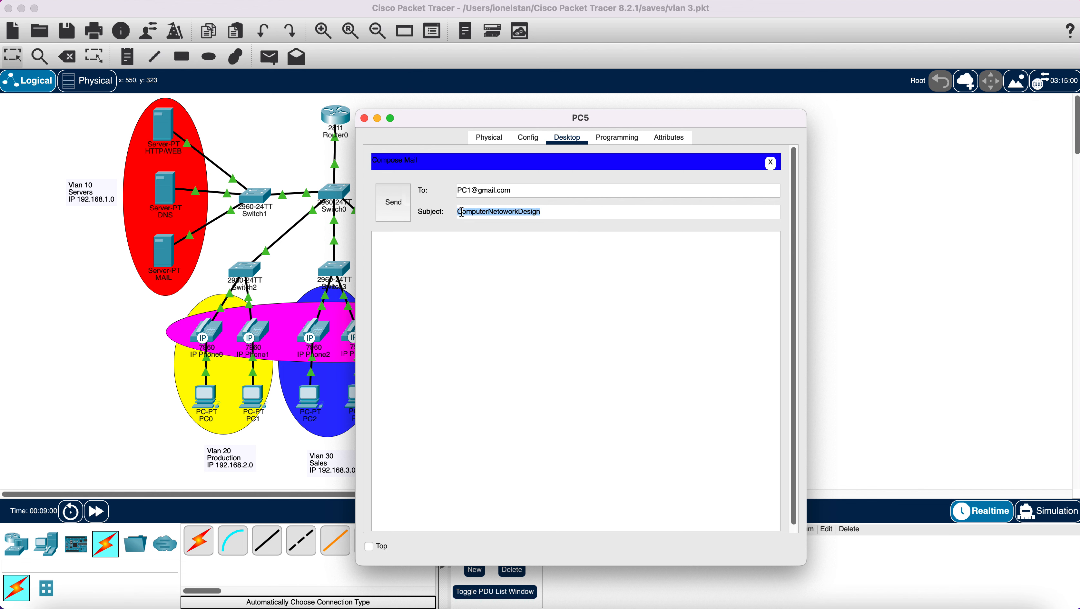
right_click(460, 213)
click(482, 251)
click(459, 252)
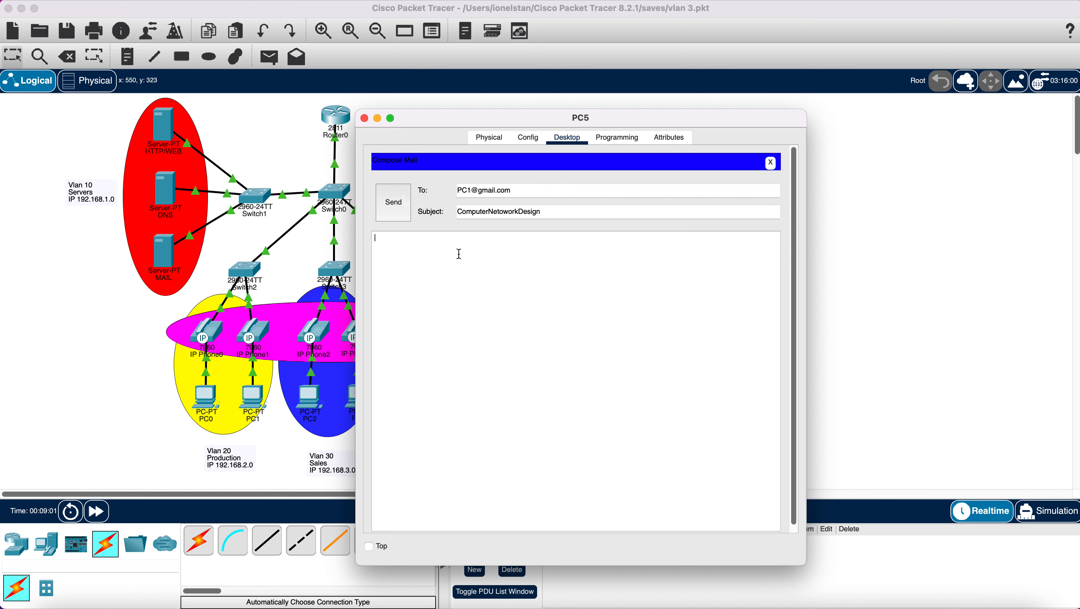
right_click(459, 255)
click(480, 302)
- Try sending the email to PC1, dismiss the domain-name error, and inspect the DNS mail record
click(394, 203)
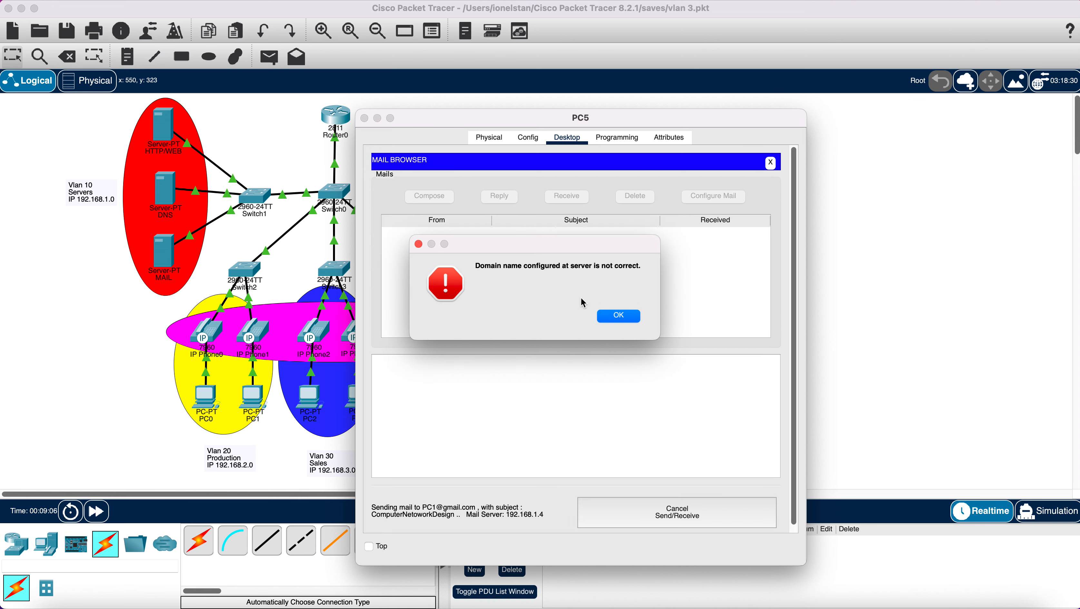
click(610, 315)
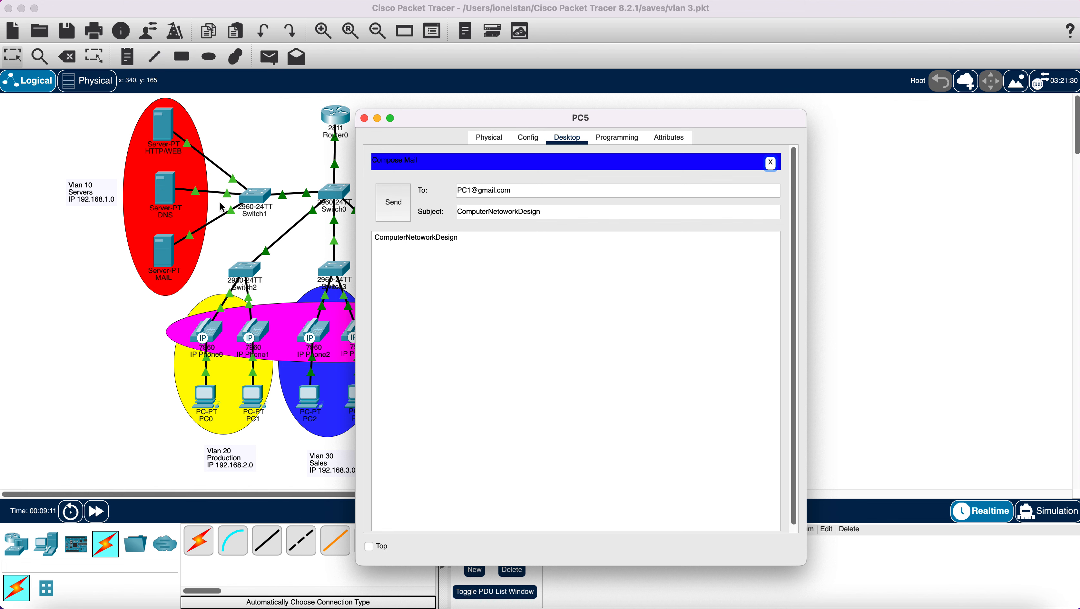
click(168, 195)
click(169, 194)
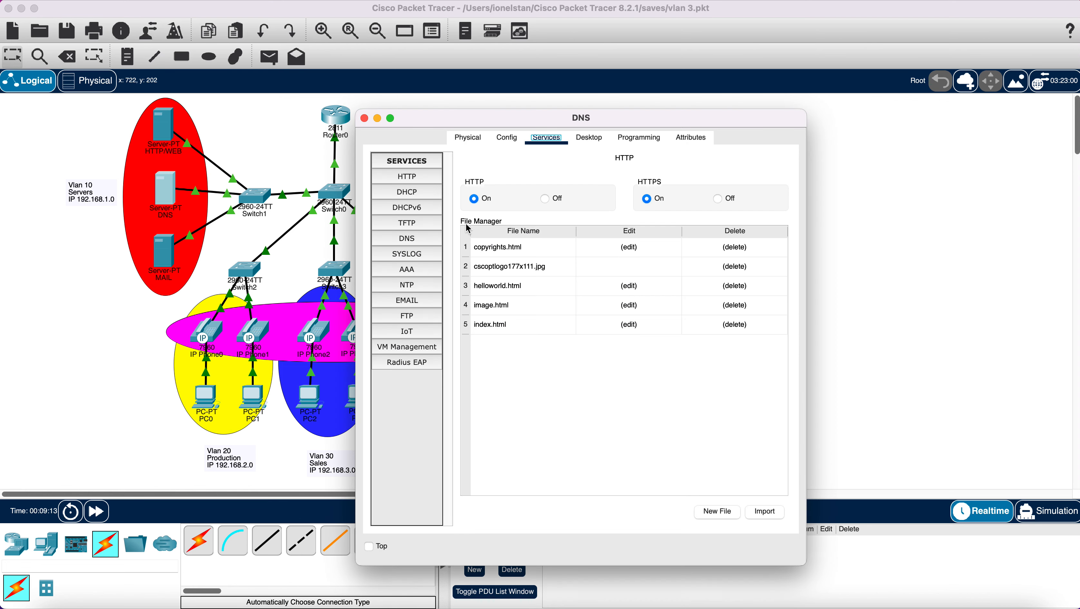
click(407, 239)
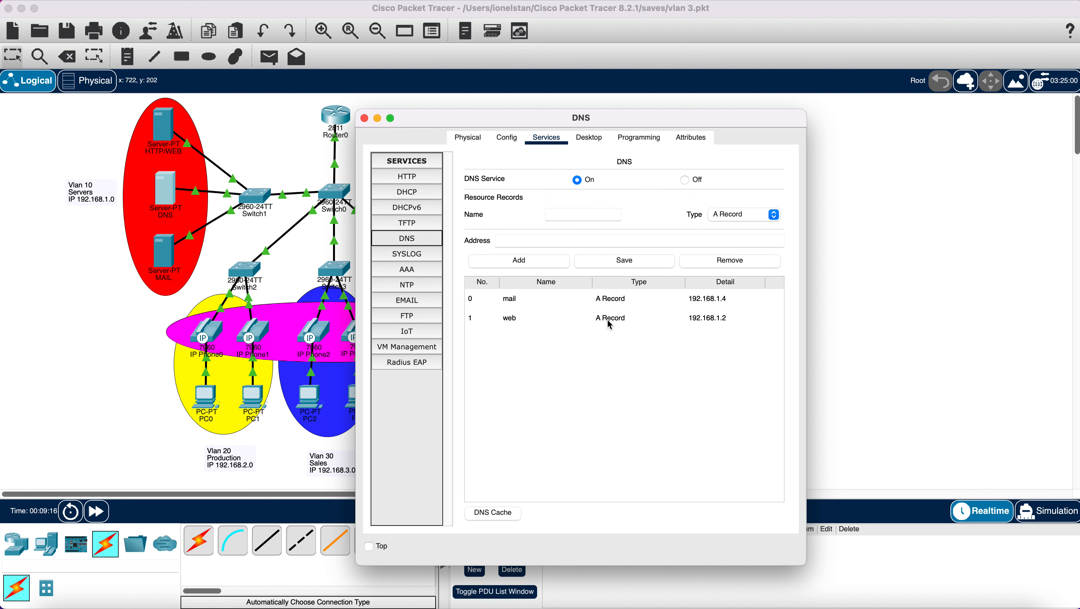
click(515, 300)
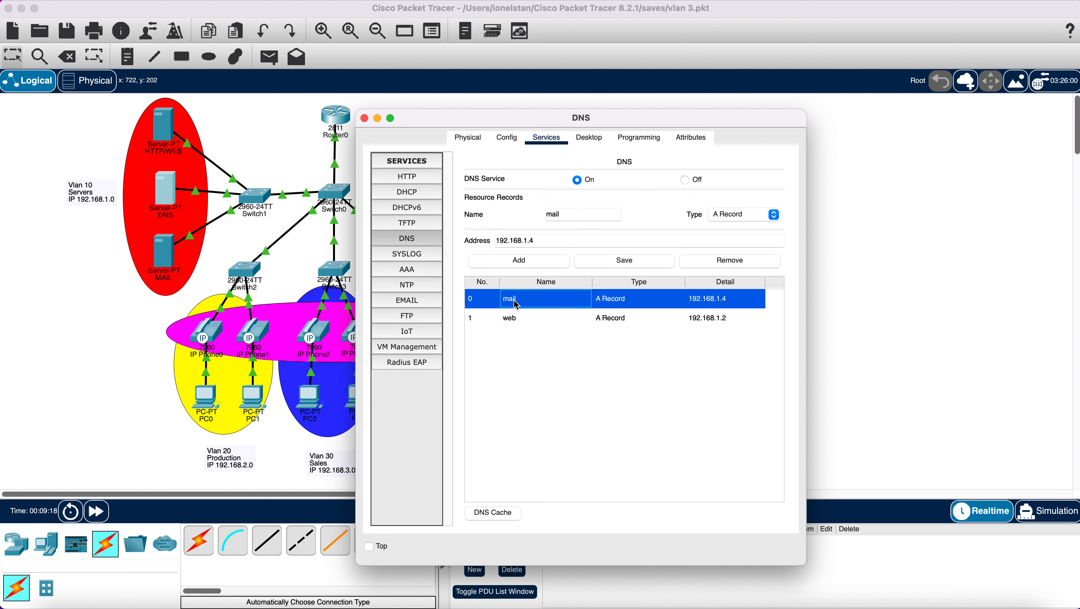
click(364, 118)
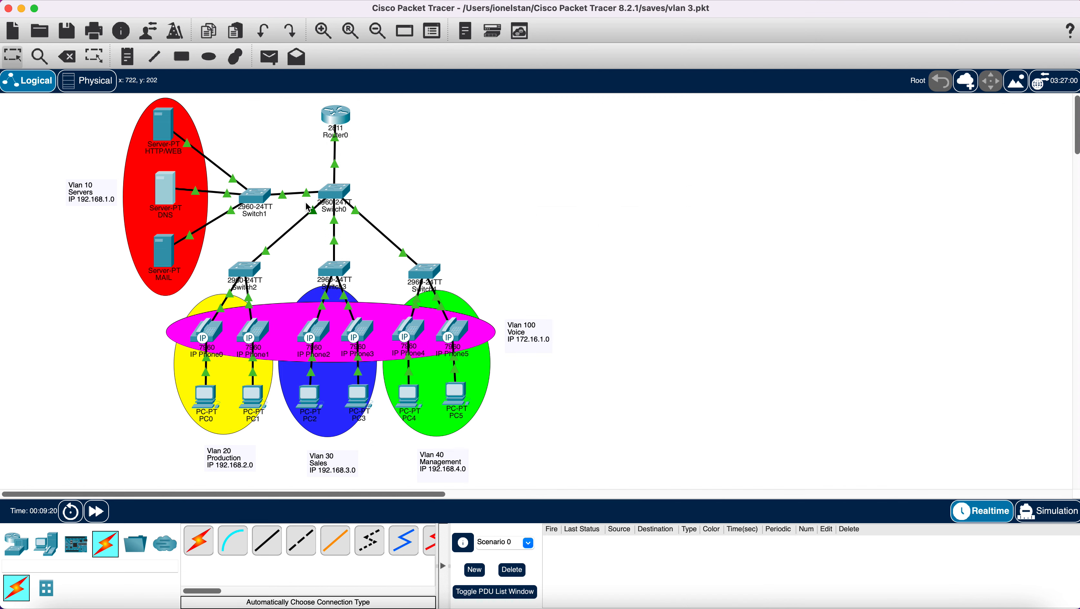
- Check the MAIL server's email domain (gamil.com), then return to PC5's draft
click(167, 252)
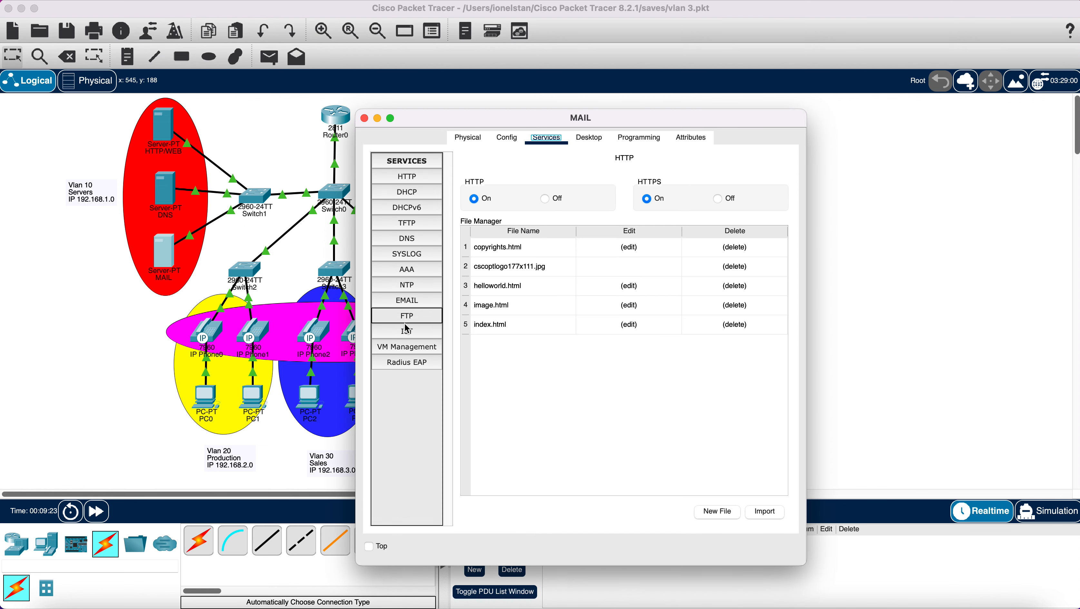
click(408, 305)
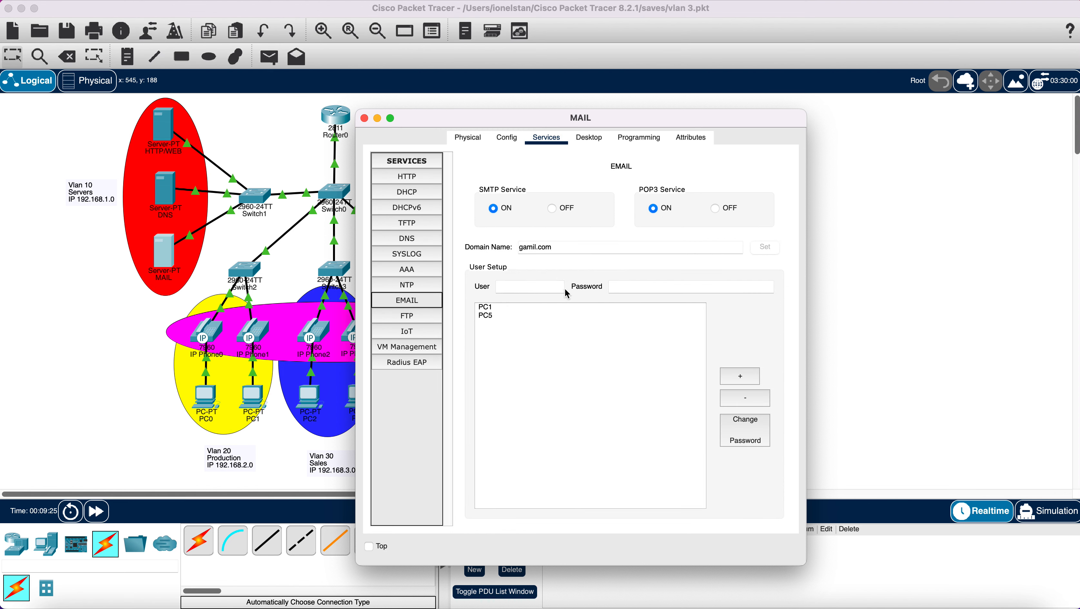
click(560, 247)
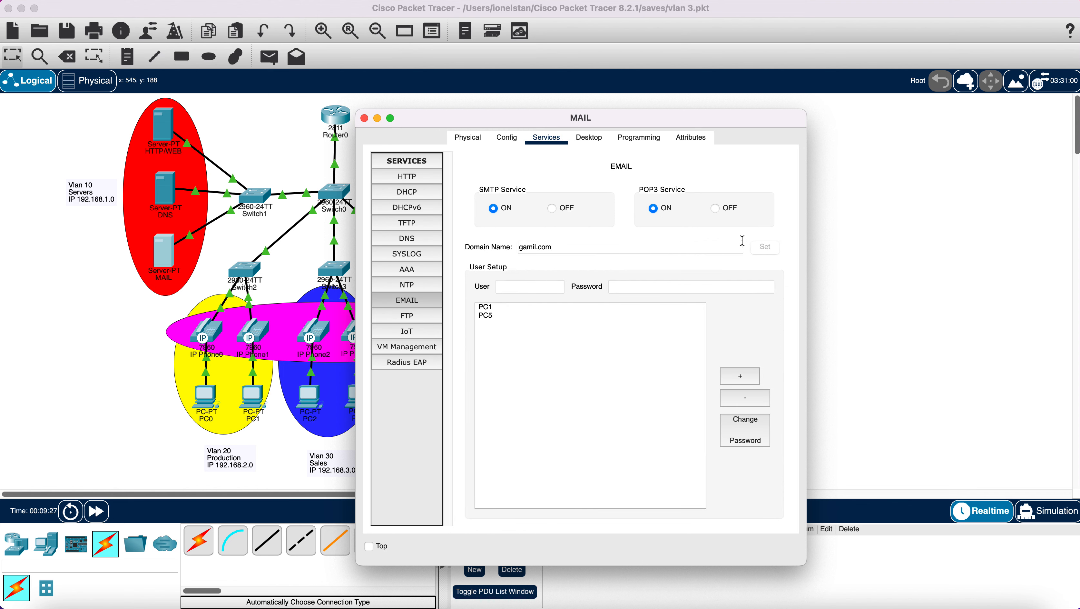
click(364, 118)
click(454, 395)
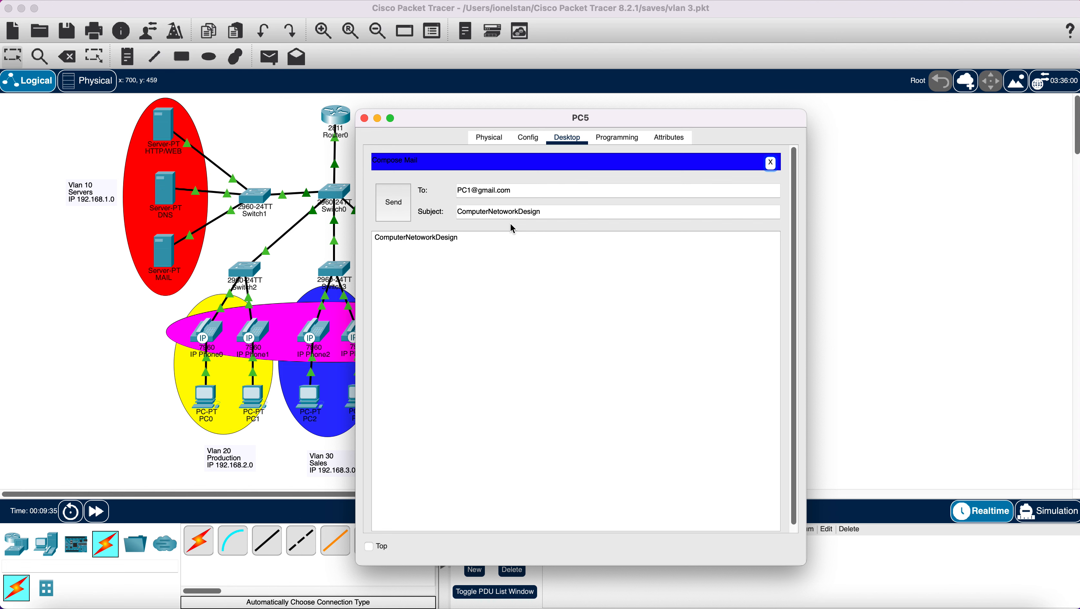
- Send the email from PC5 twice; both attempts fail with the domain-name error
click(394, 206)
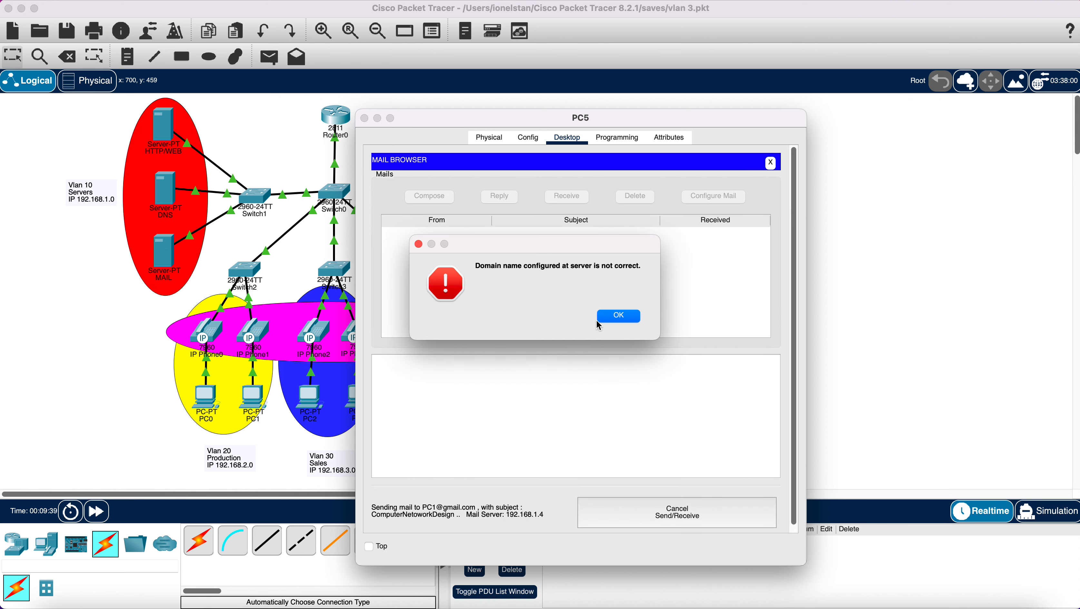
click(614, 316)
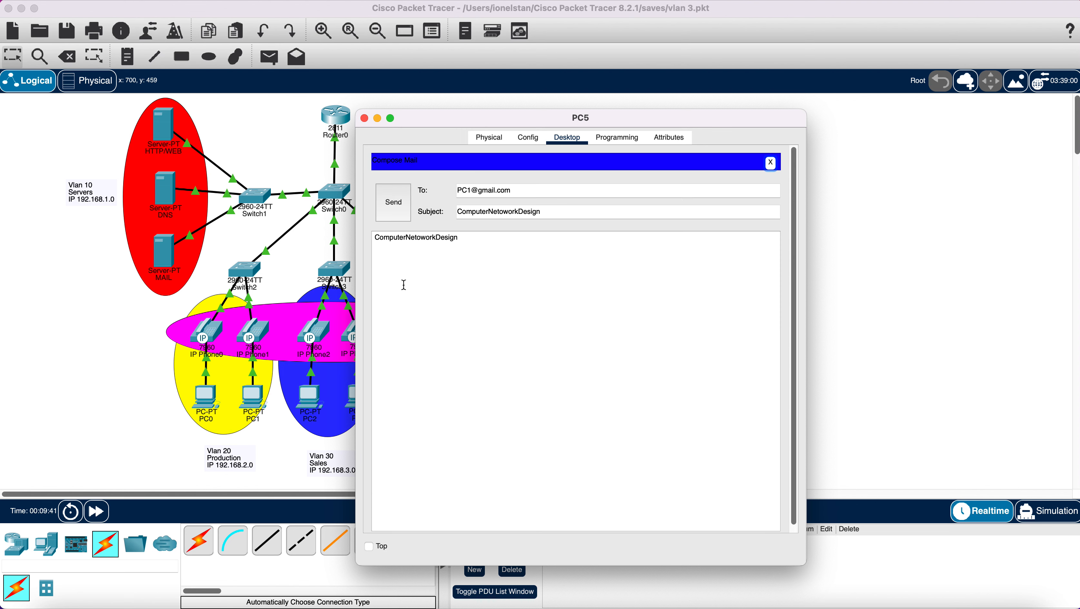
click(395, 216)
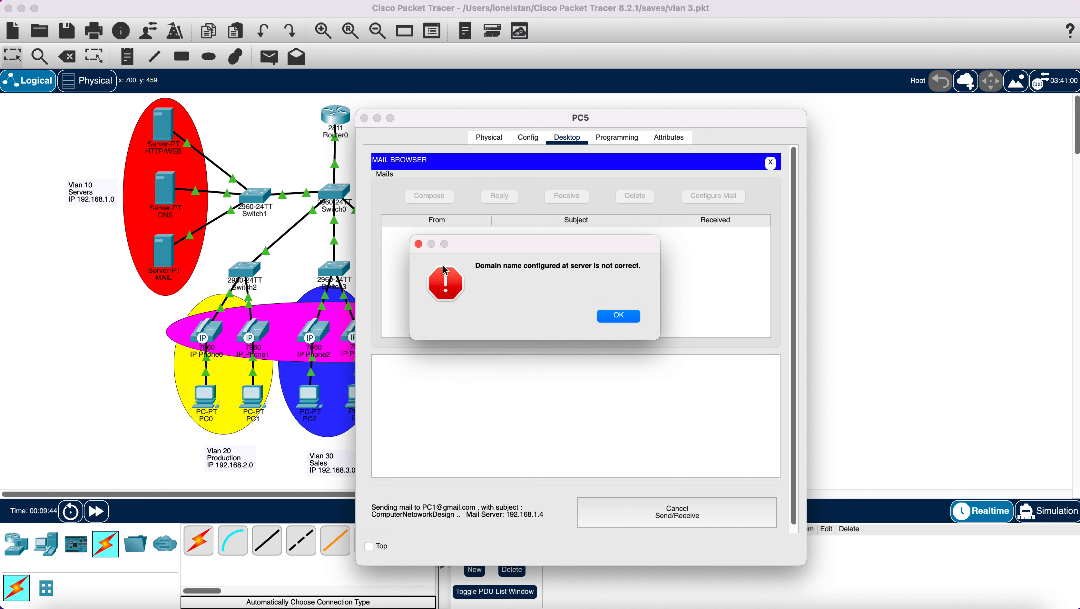
click(620, 316)
- Rename the DNS mail record to gmail.com, keeping 192.168.1.4, save and close
click(170, 198)
click(170, 197)
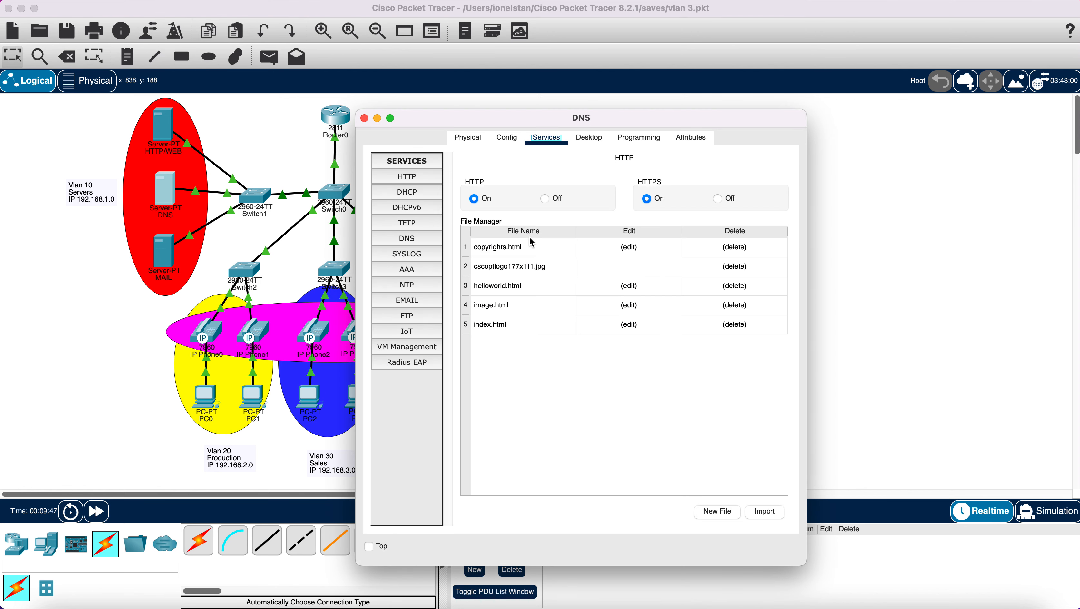
click(409, 239)
click(516, 300)
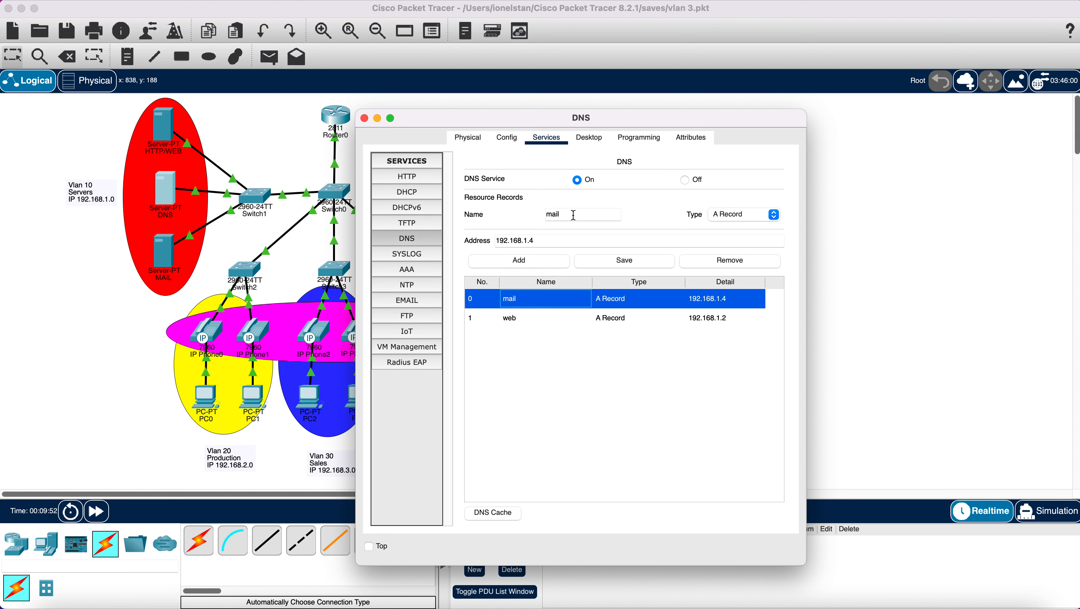
drag(572, 214, 504, 216)
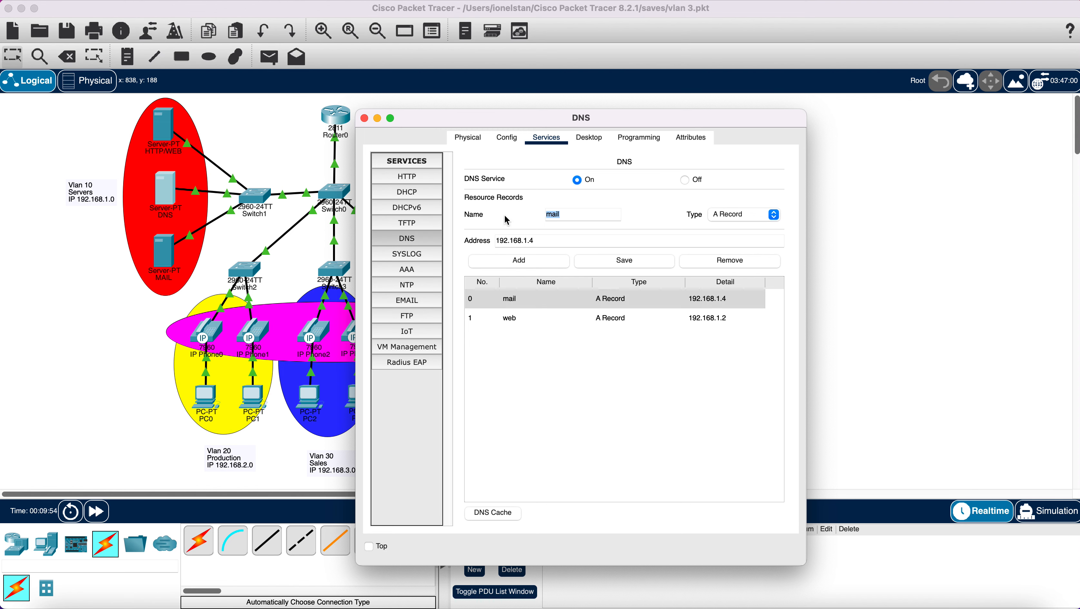
text(gmail.com)
click(603, 262)
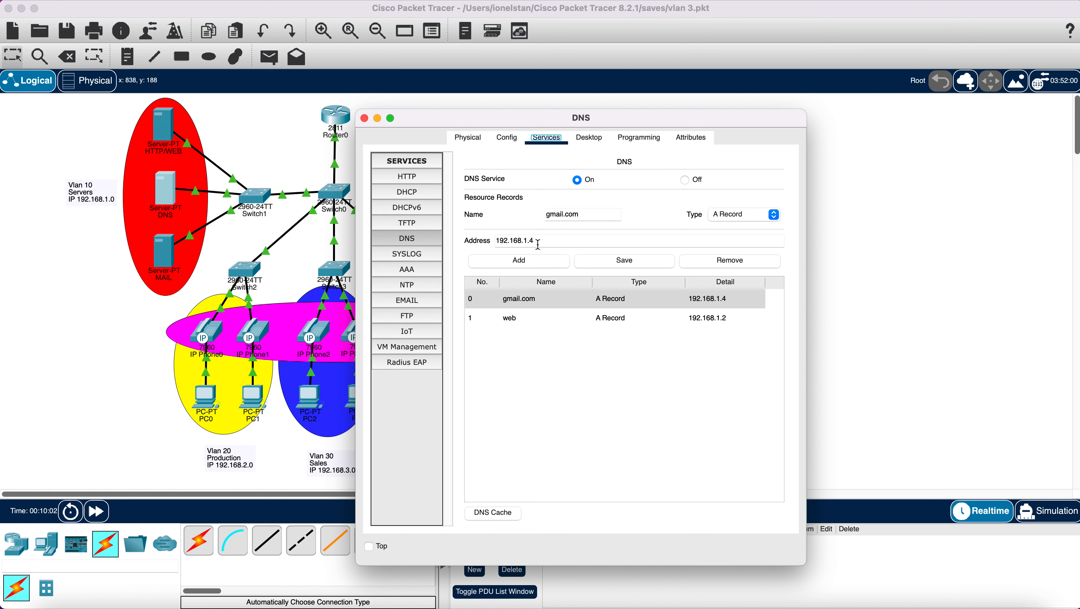
click(364, 118)
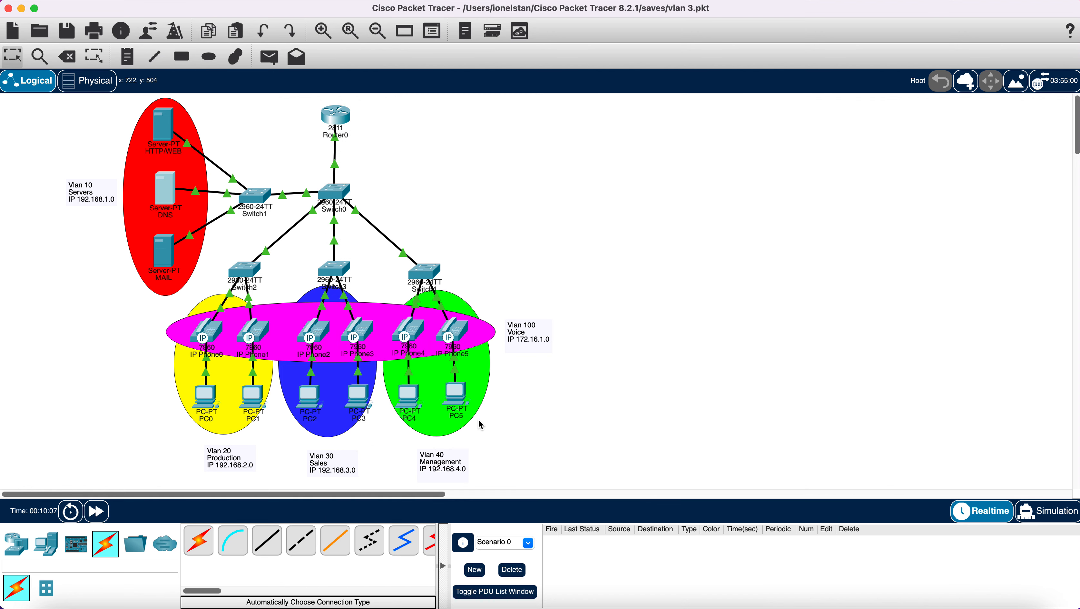
- Resend the email from PC5, dismiss the domain-name error, and move PC5's window aside
click(456, 398)
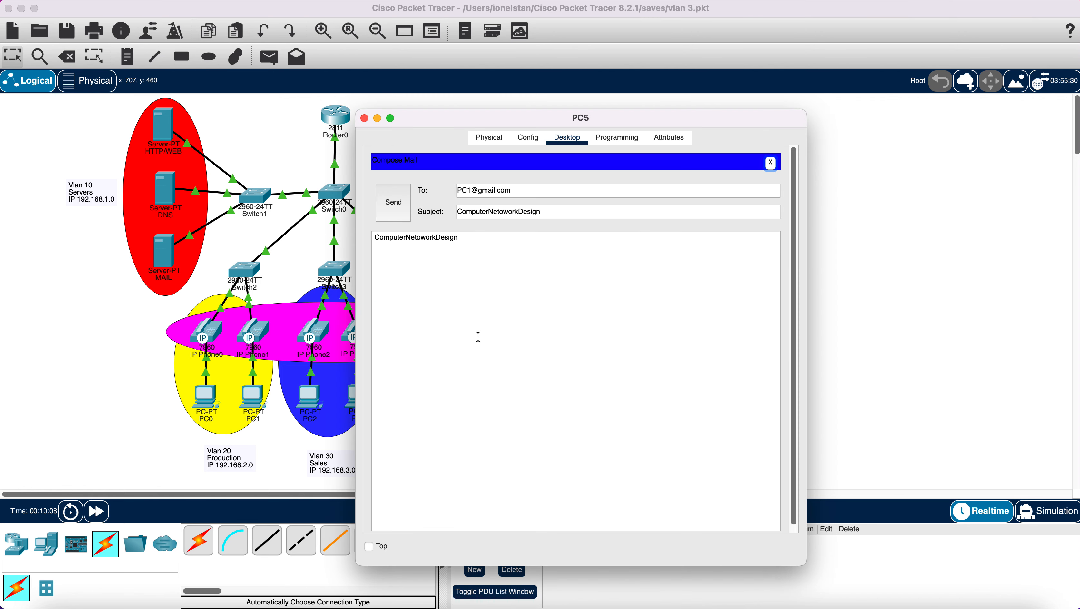
click(391, 204)
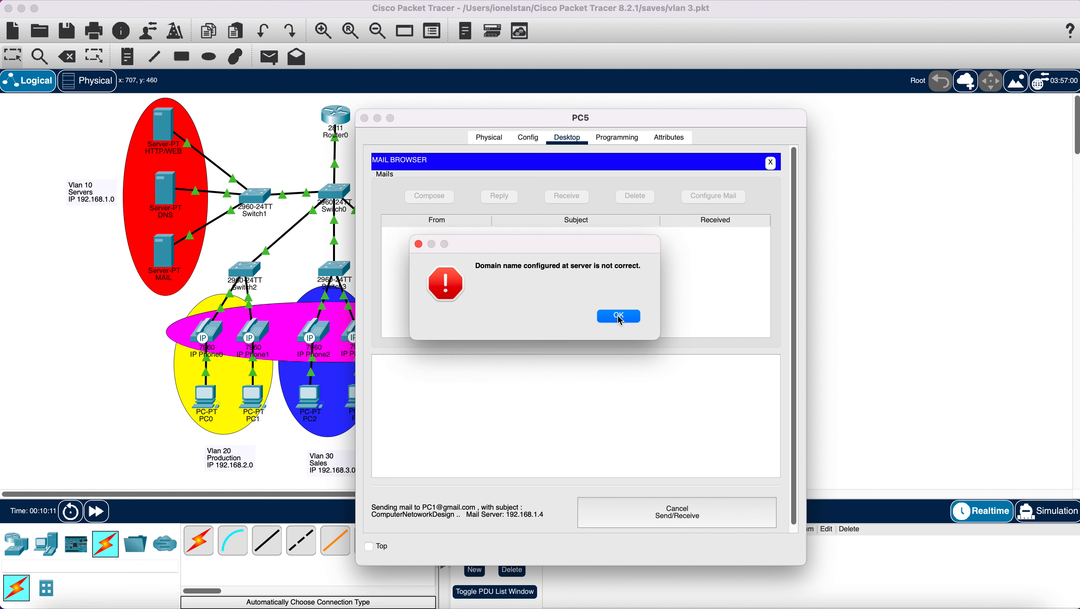
click(620, 316)
drag(452, 118, 582, 60)
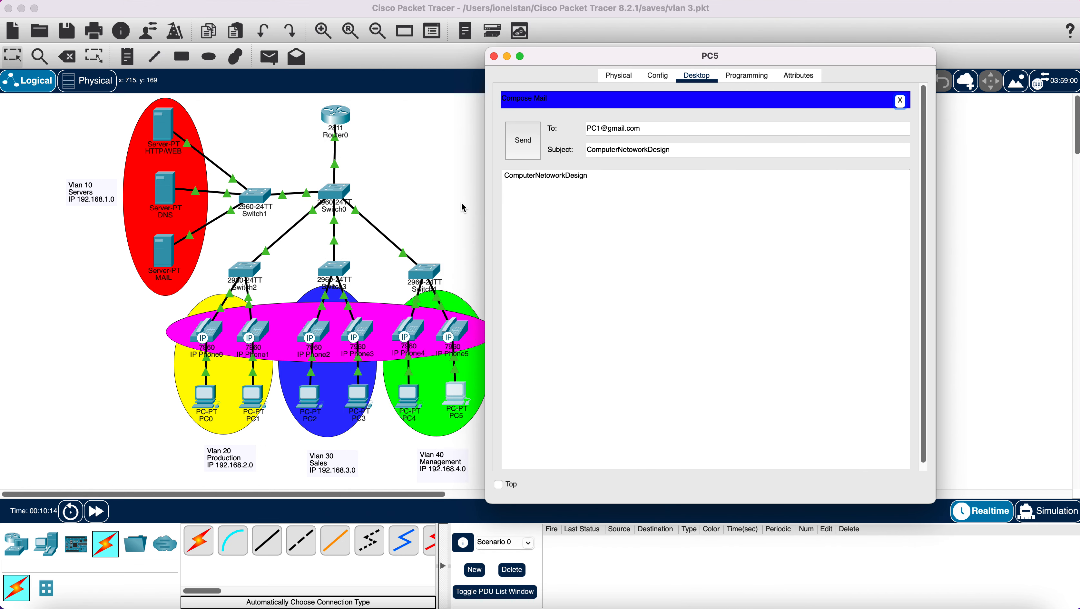
- Fix the MAIL server's domain from gamil.com to gmail.com, apply it, and close
click(166, 259)
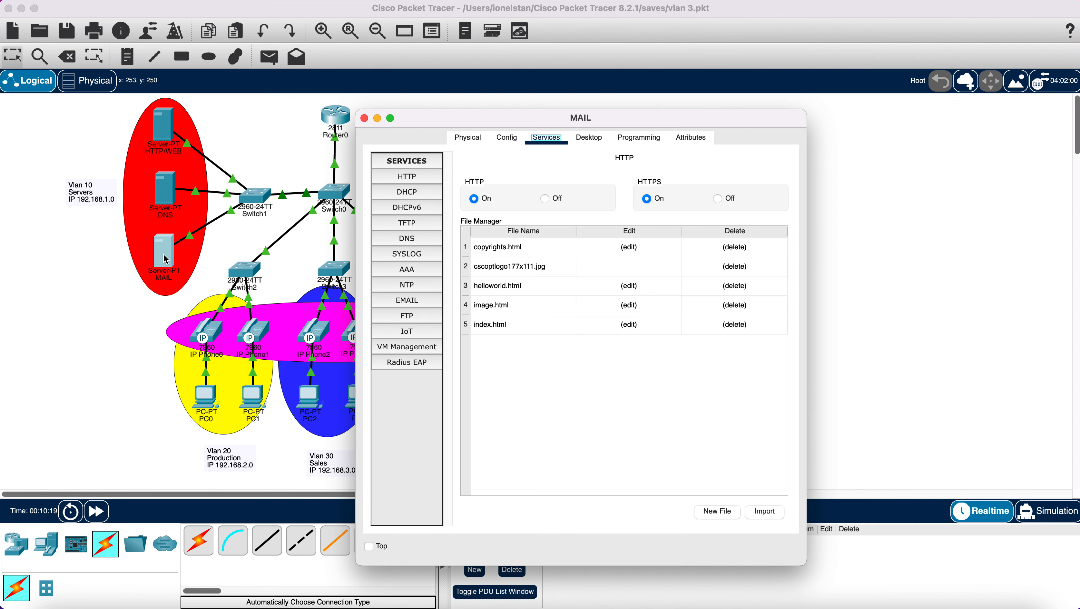
click(413, 301)
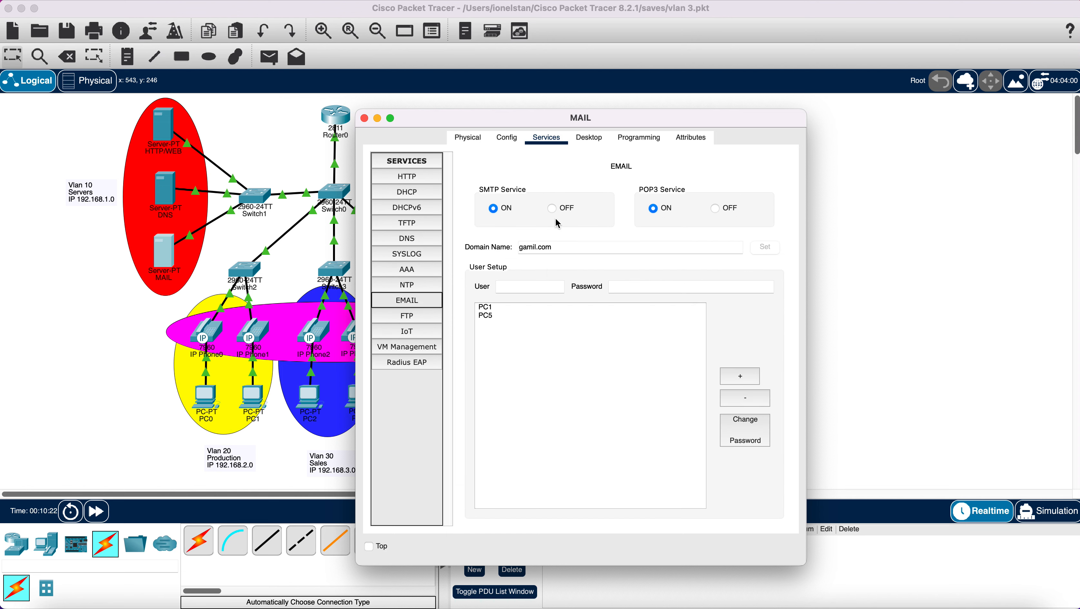
click(566, 247)
key(BackSpace)
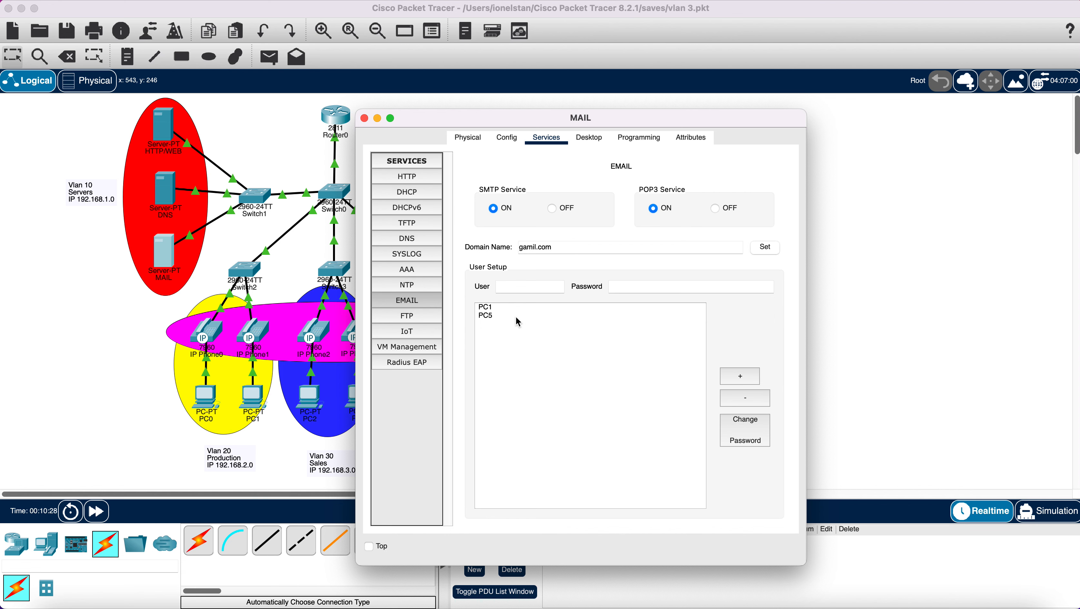
click(507, 308)
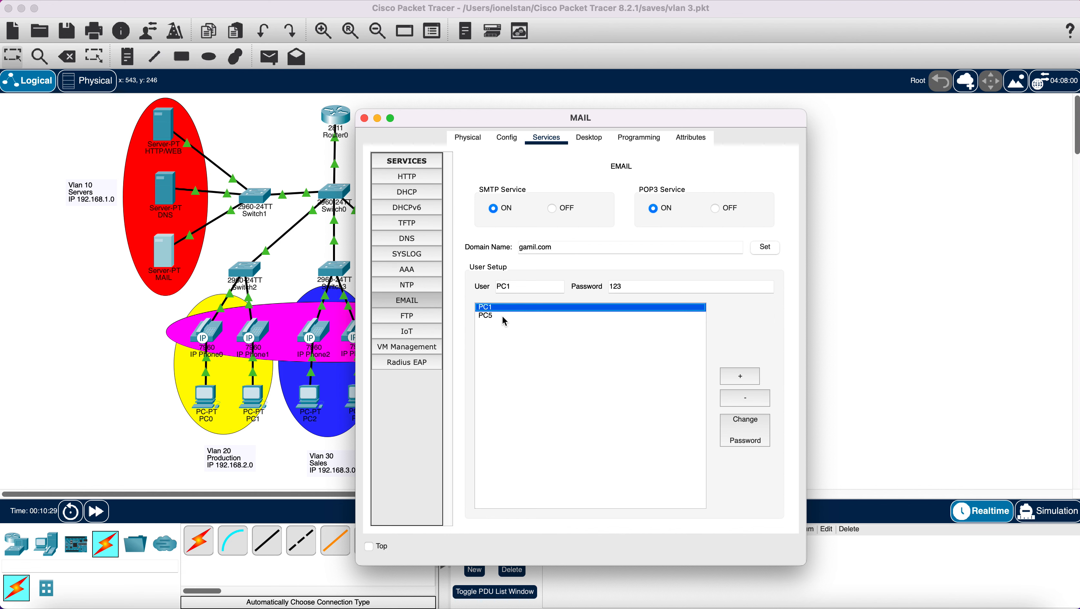
click(502, 315)
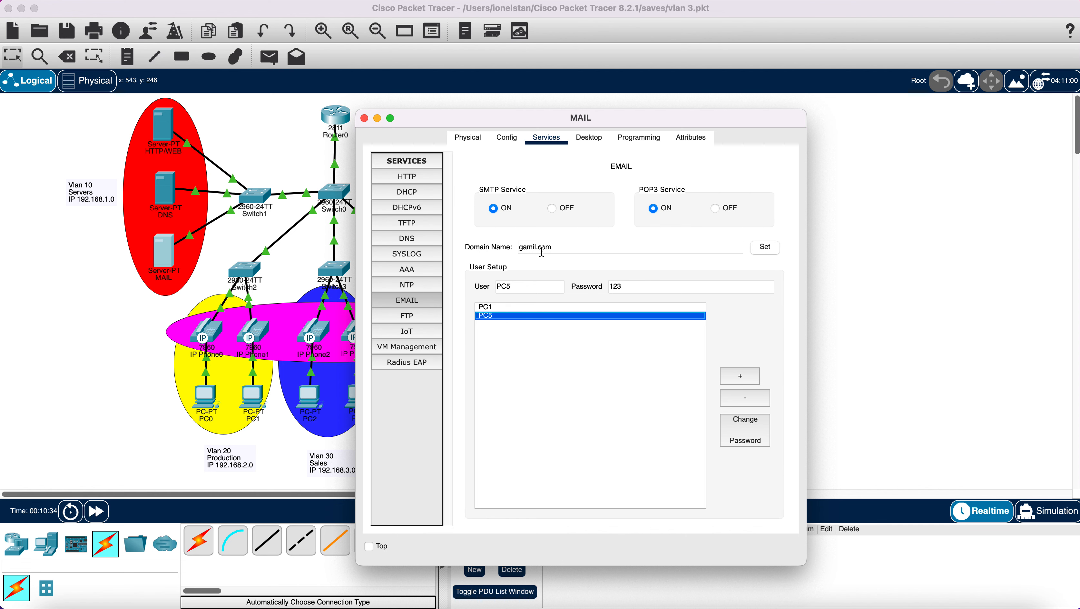
click(527, 248)
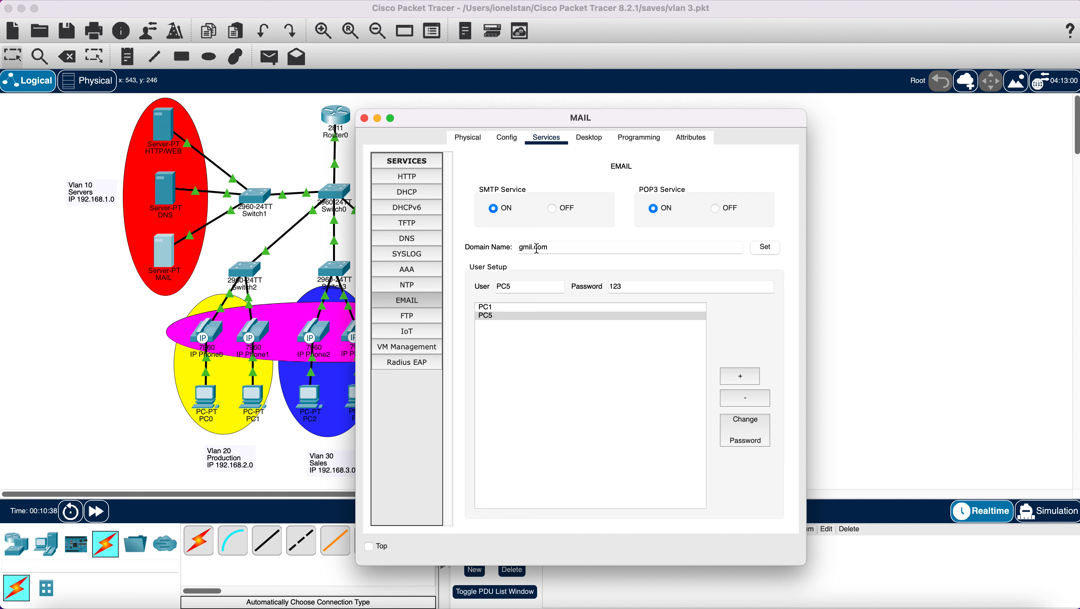
key(BackSpace)
text(ai)
click(763, 247)
click(766, 247)
click(365, 119)
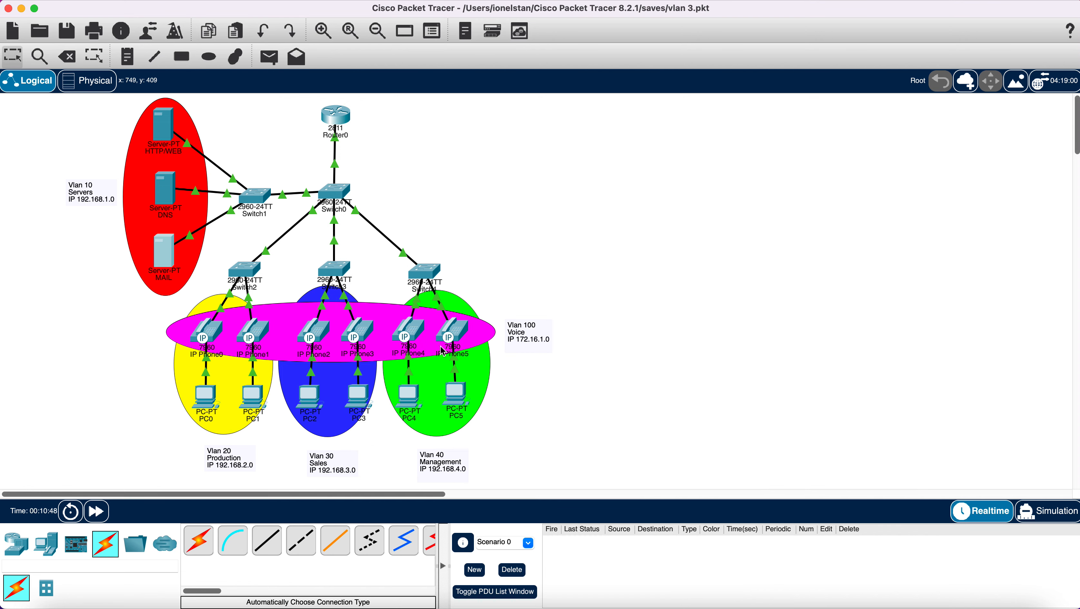
- Send the ComputerNetoworkDesign email from PC5 to PC1 and close PC5's window
click(461, 400)
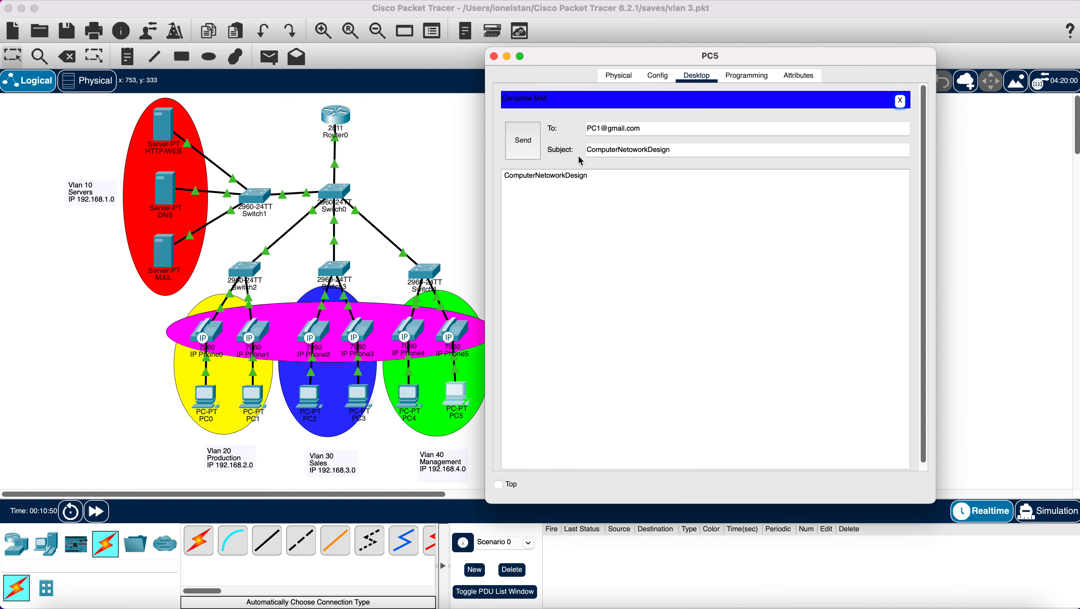
click(524, 142)
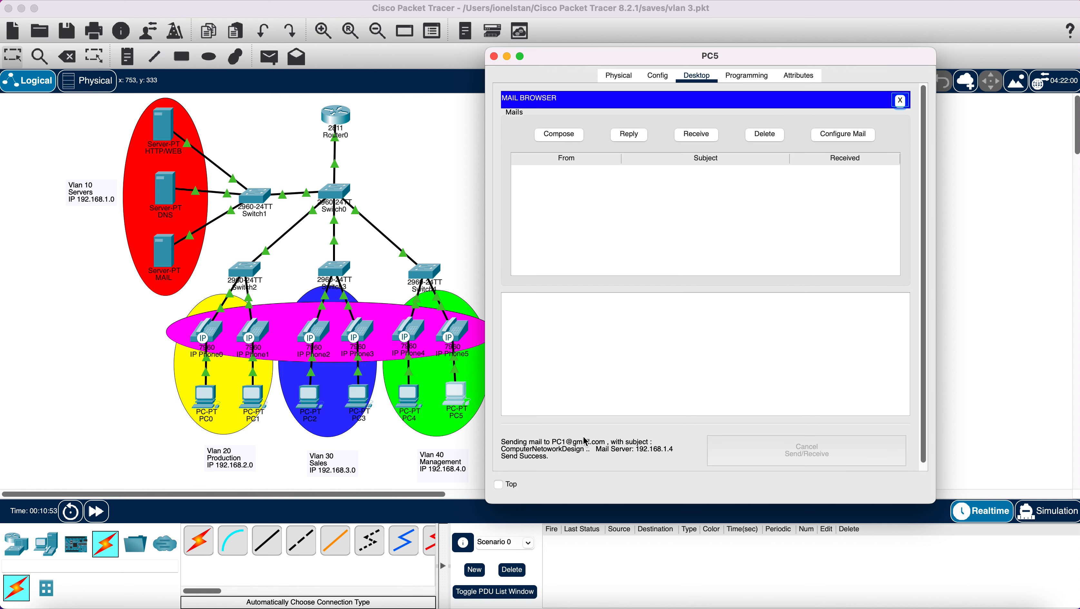
click(495, 57)
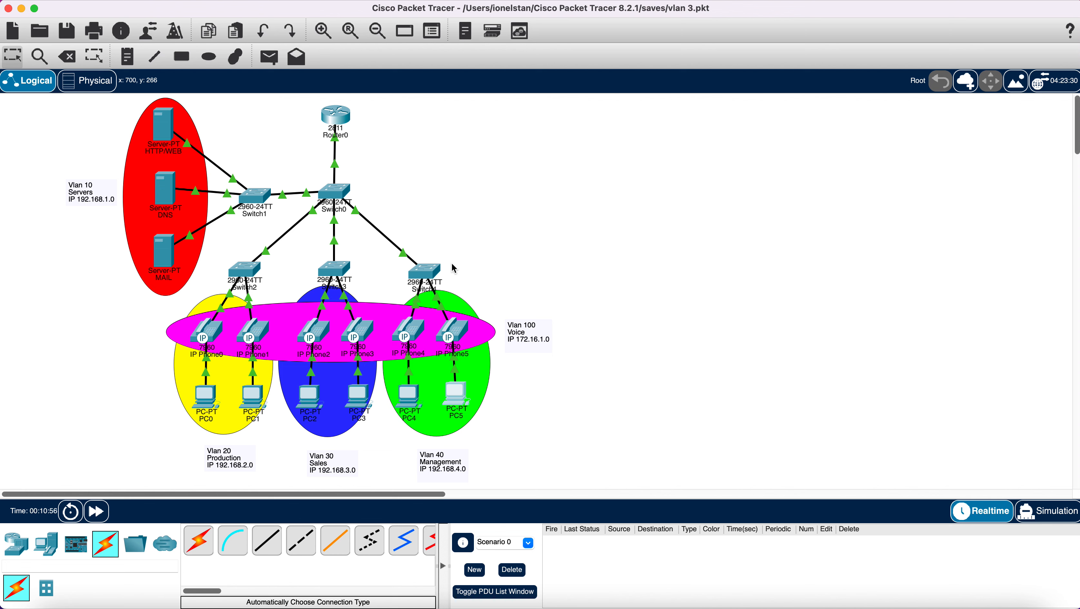
- Receive mail in PC1's email client and read the ComputerNetoworkDesign message
click(255, 392)
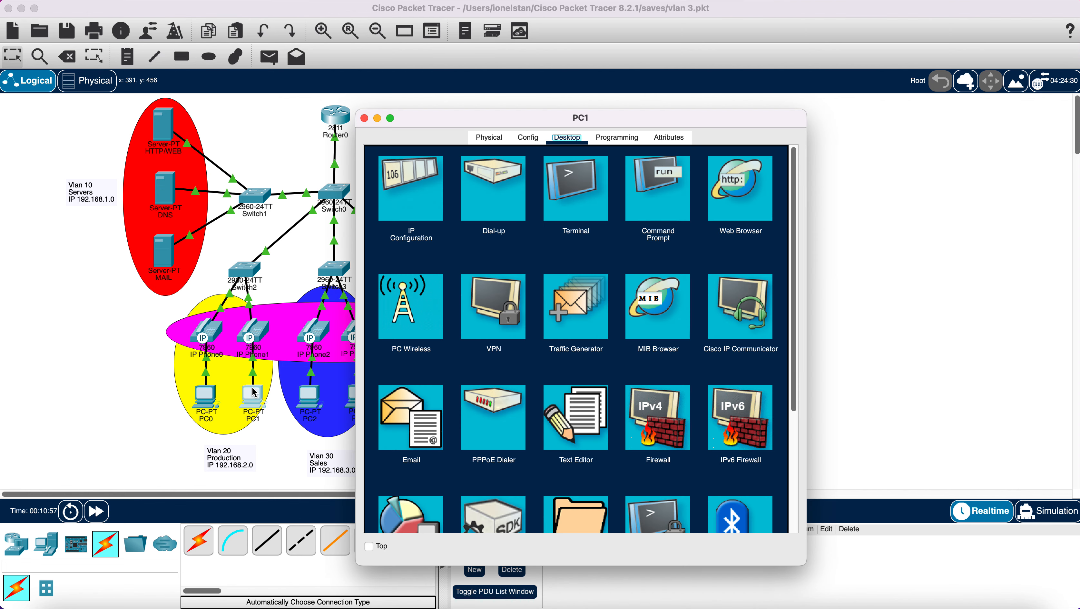
click(422, 407)
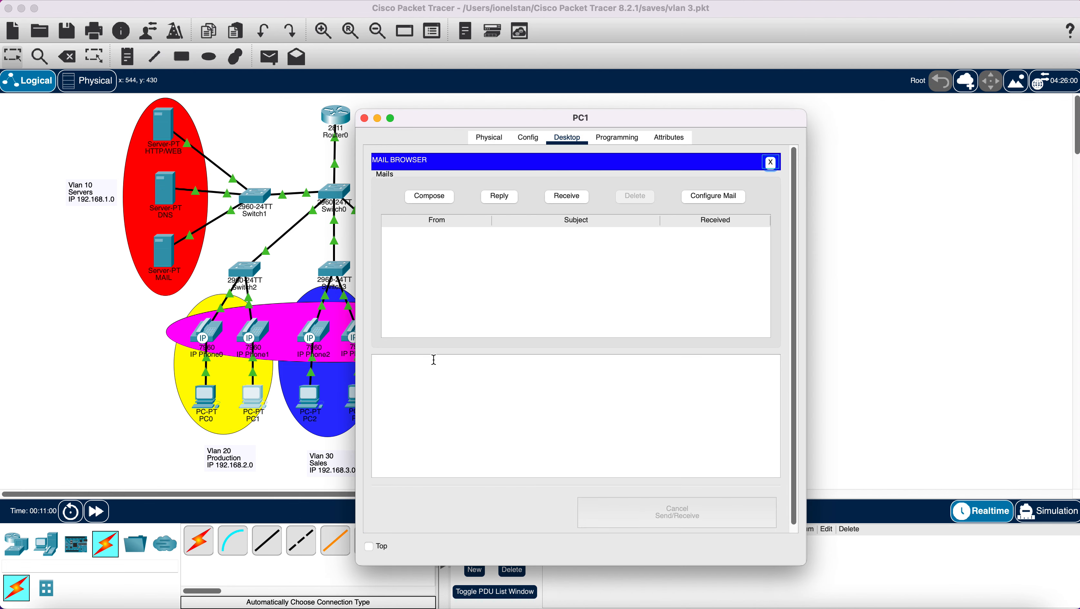
click(567, 196)
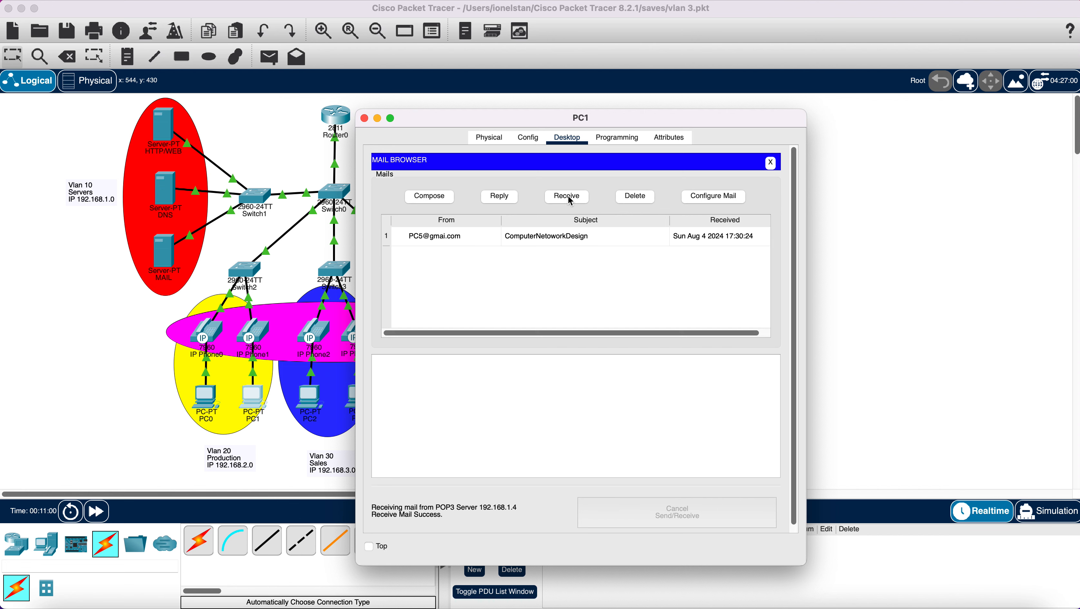
click(543, 239)
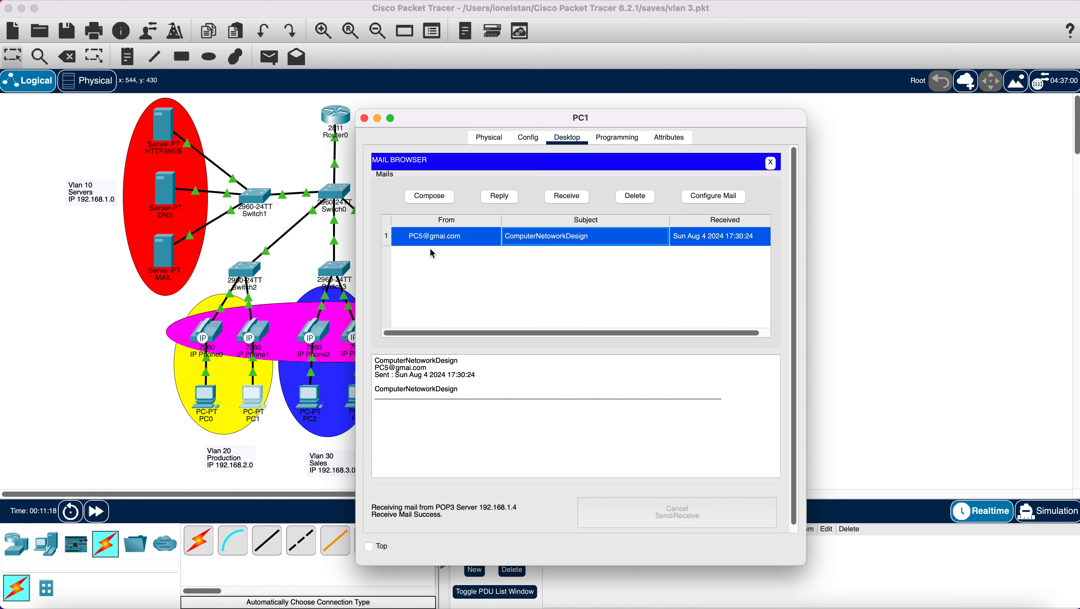
click(365, 118)
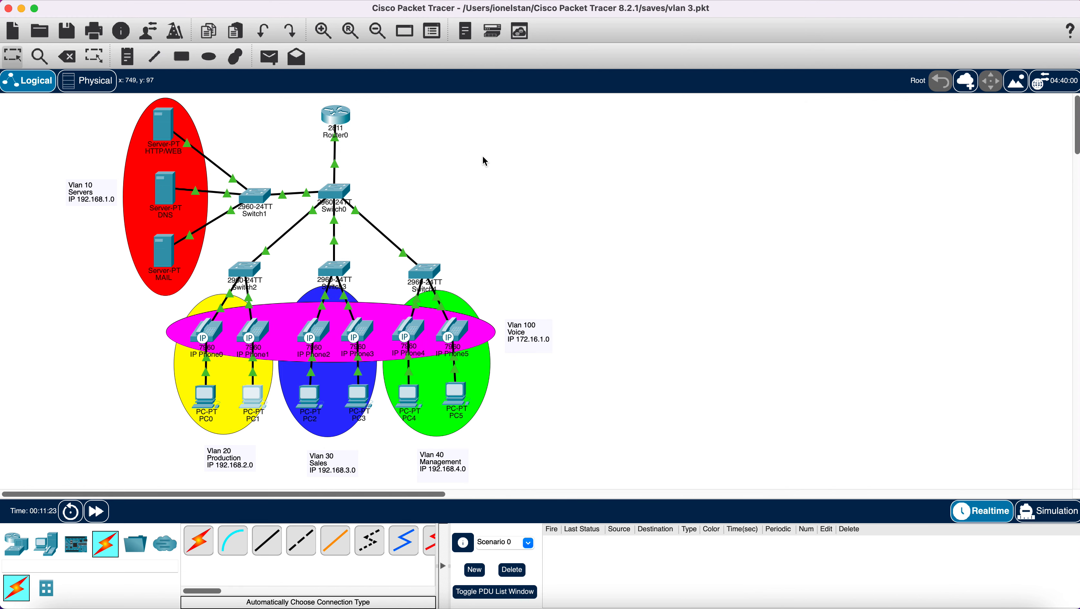